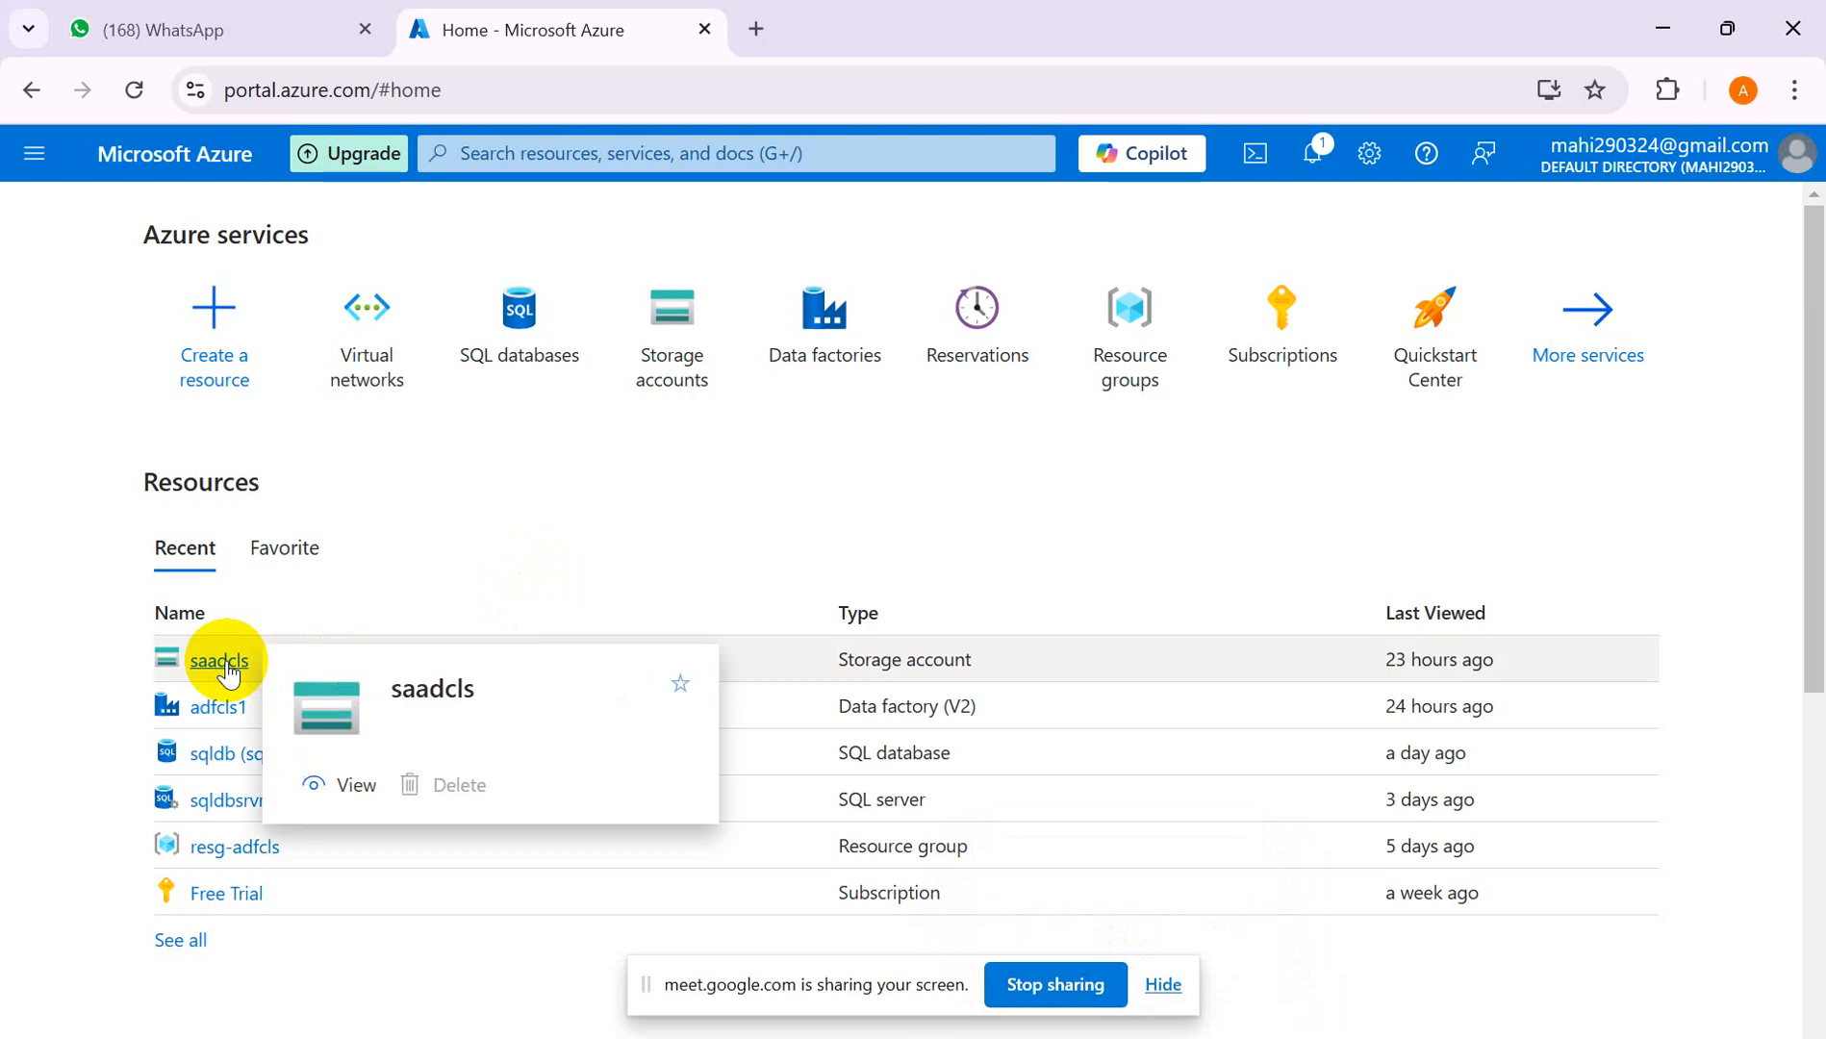
# - Open the adfcls1 data factory and launch its Azure Data Factory Studio, hiding the screen-sharing notice that covers the launch control
pyautogui.click(216, 708)
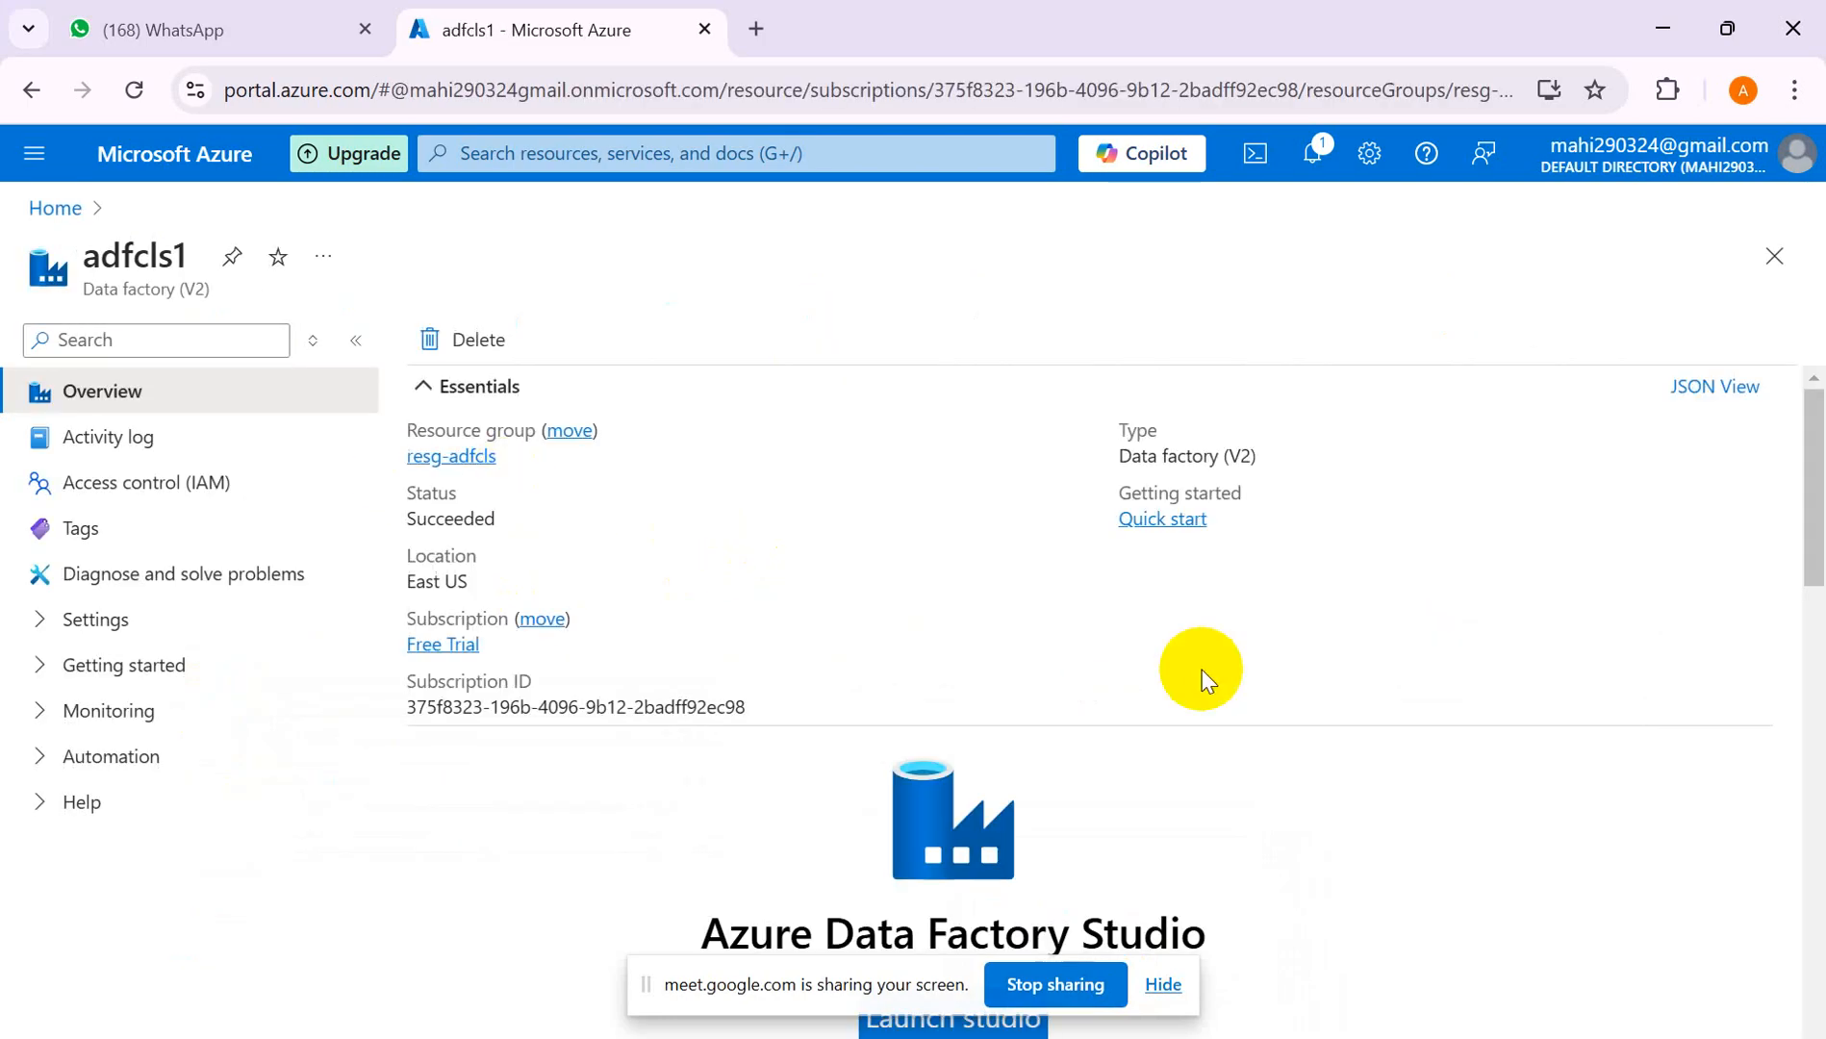
pyautogui.click(937, 1023)
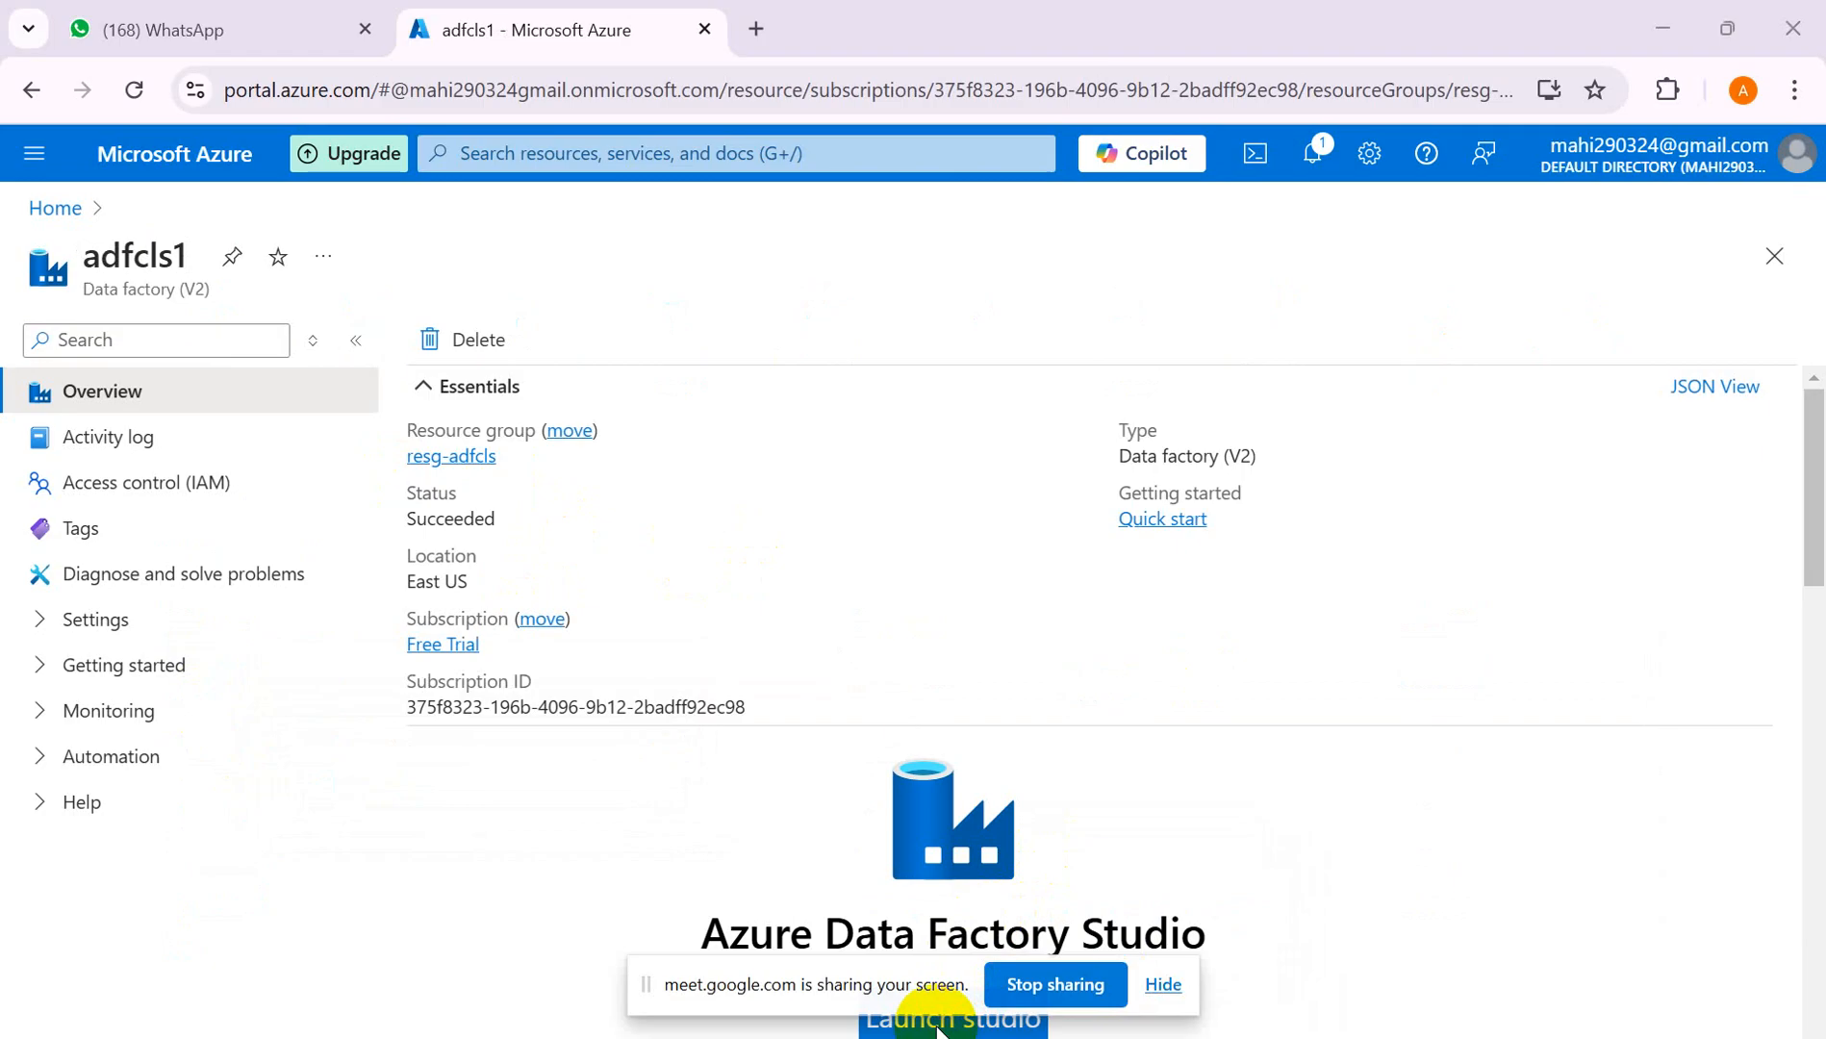
pyautogui.click(1161, 983)
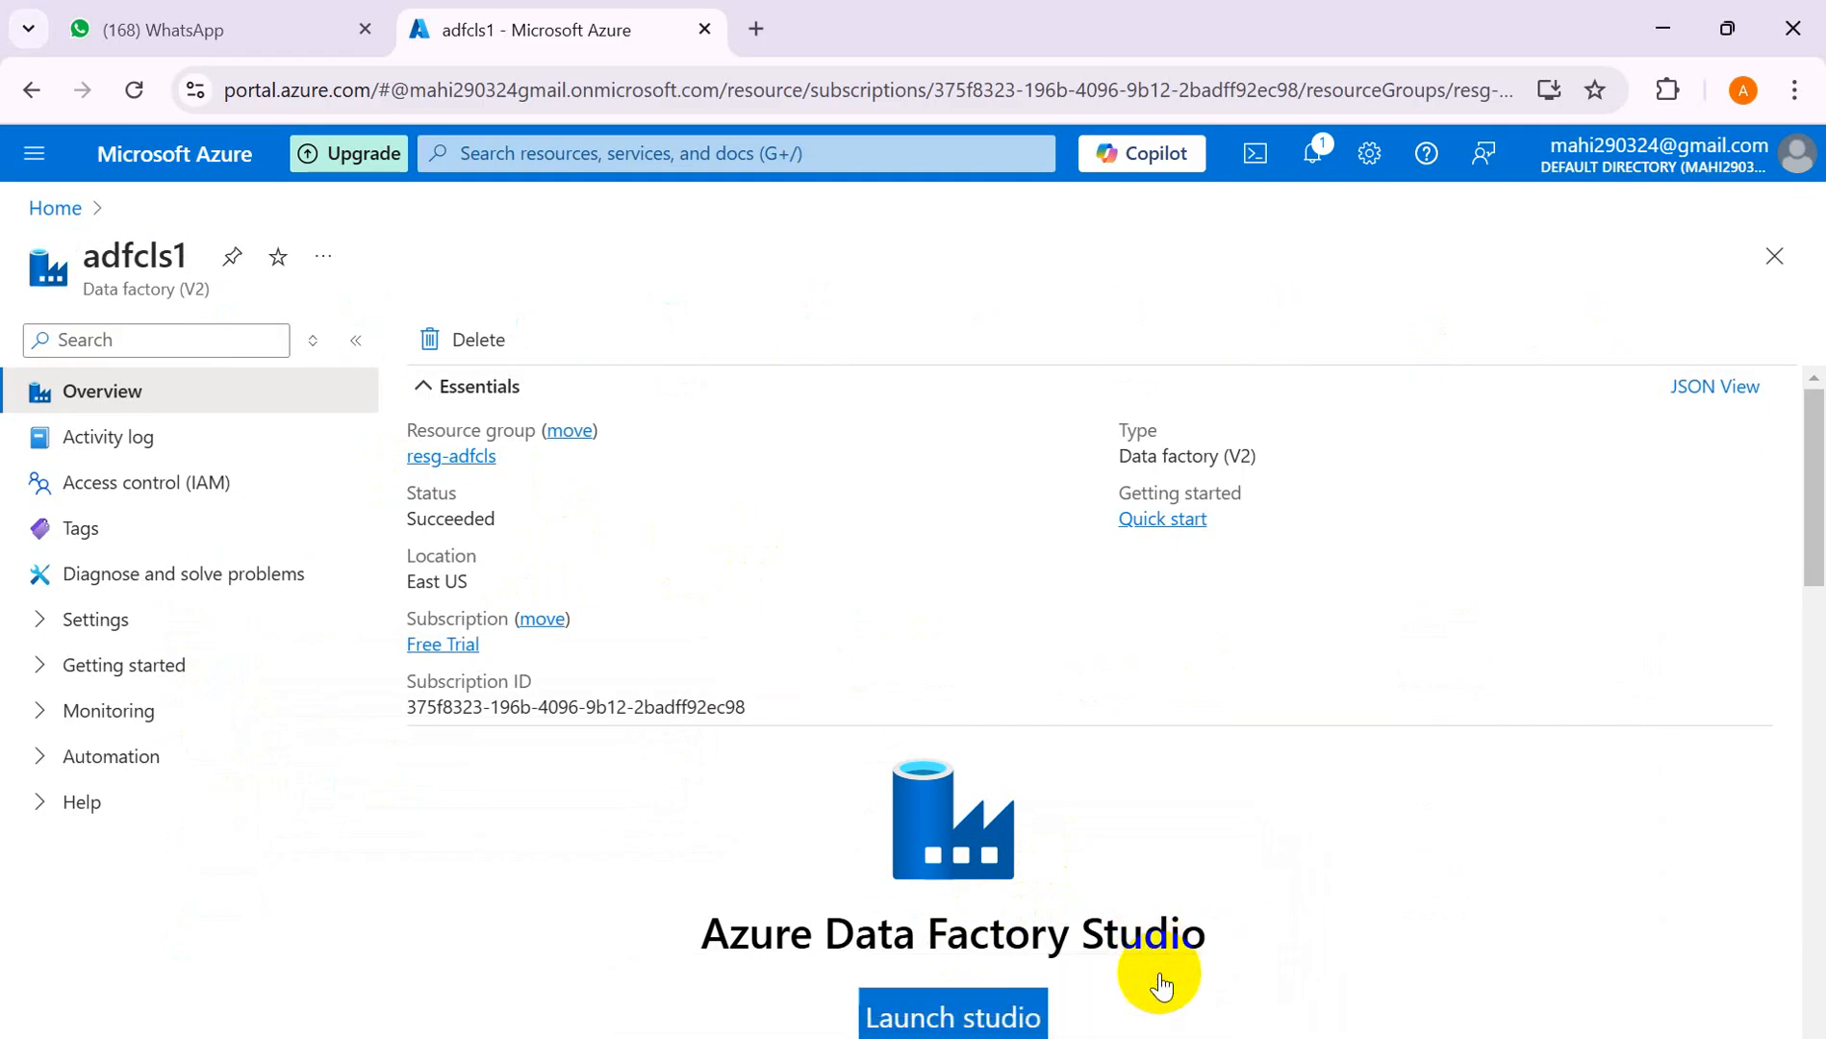
pyautogui.click(955, 1001)
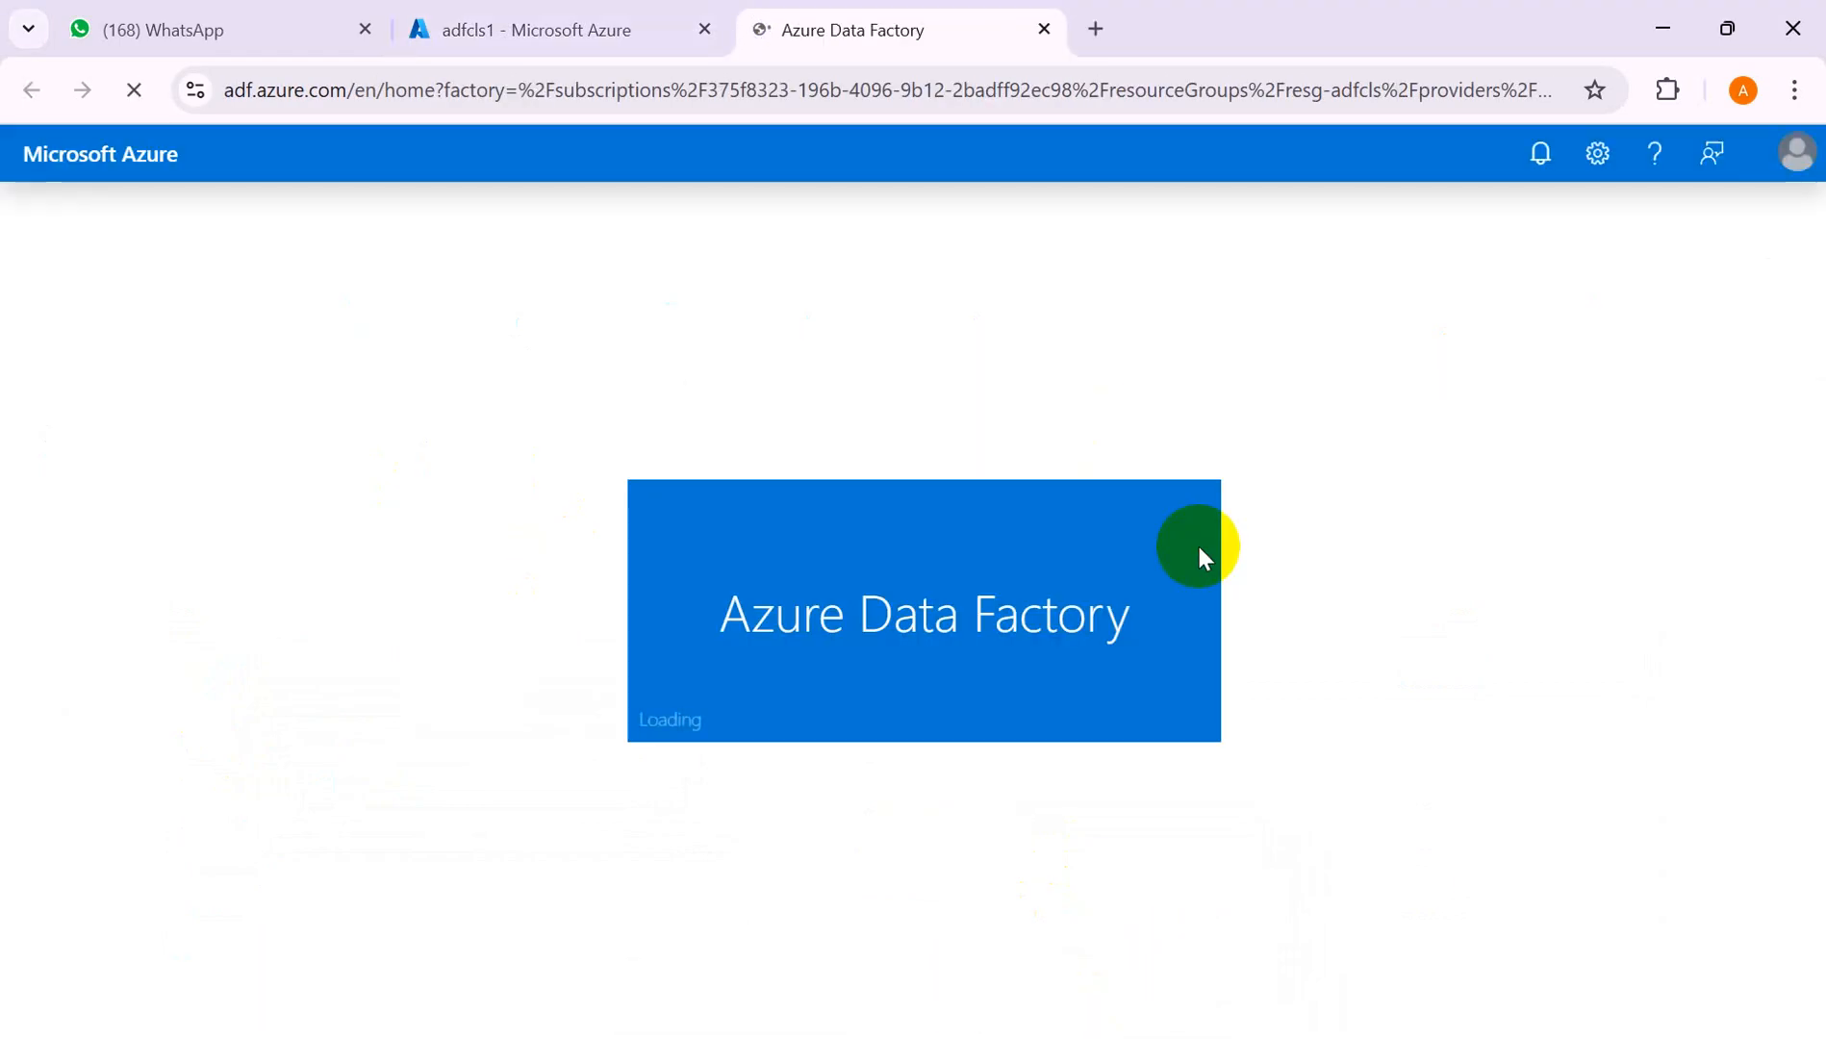
# - Switch to Excel, create a blank workbook and maximize its window
pyautogui.press('super')
pyautogui.write('exc')
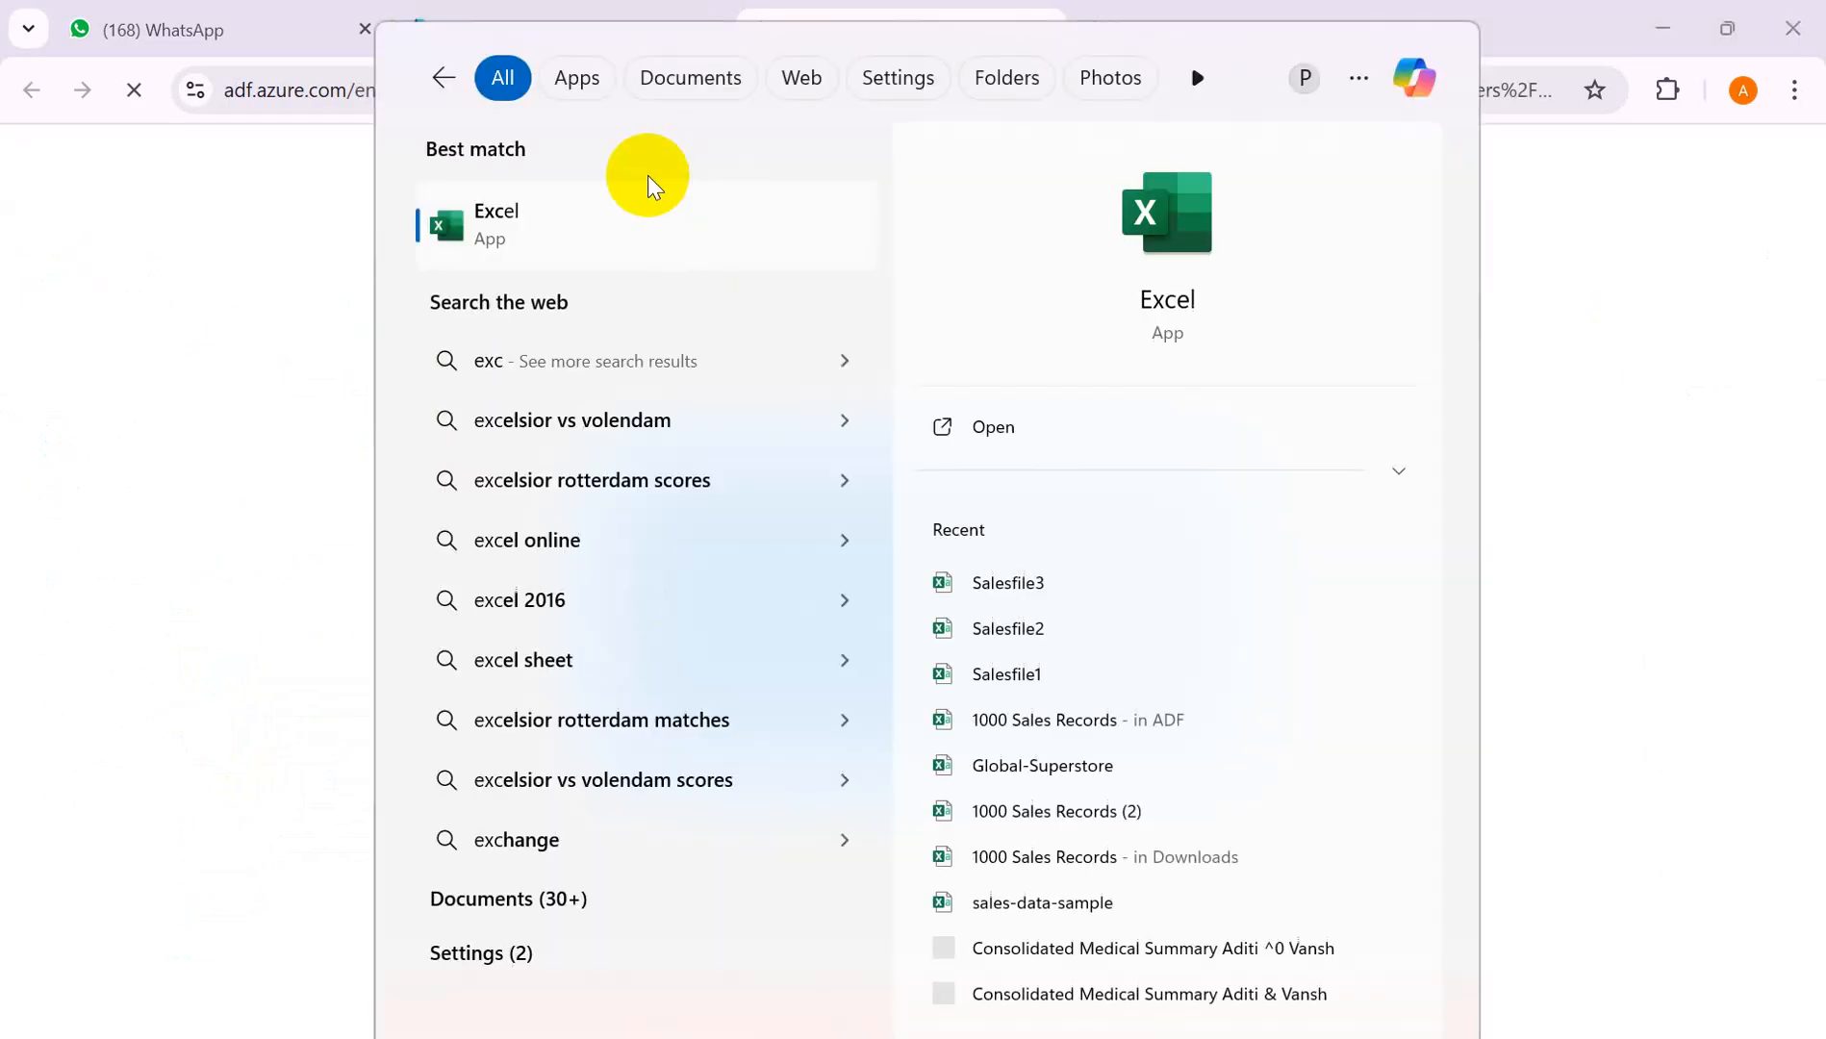
pyautogui.click(557, 236)
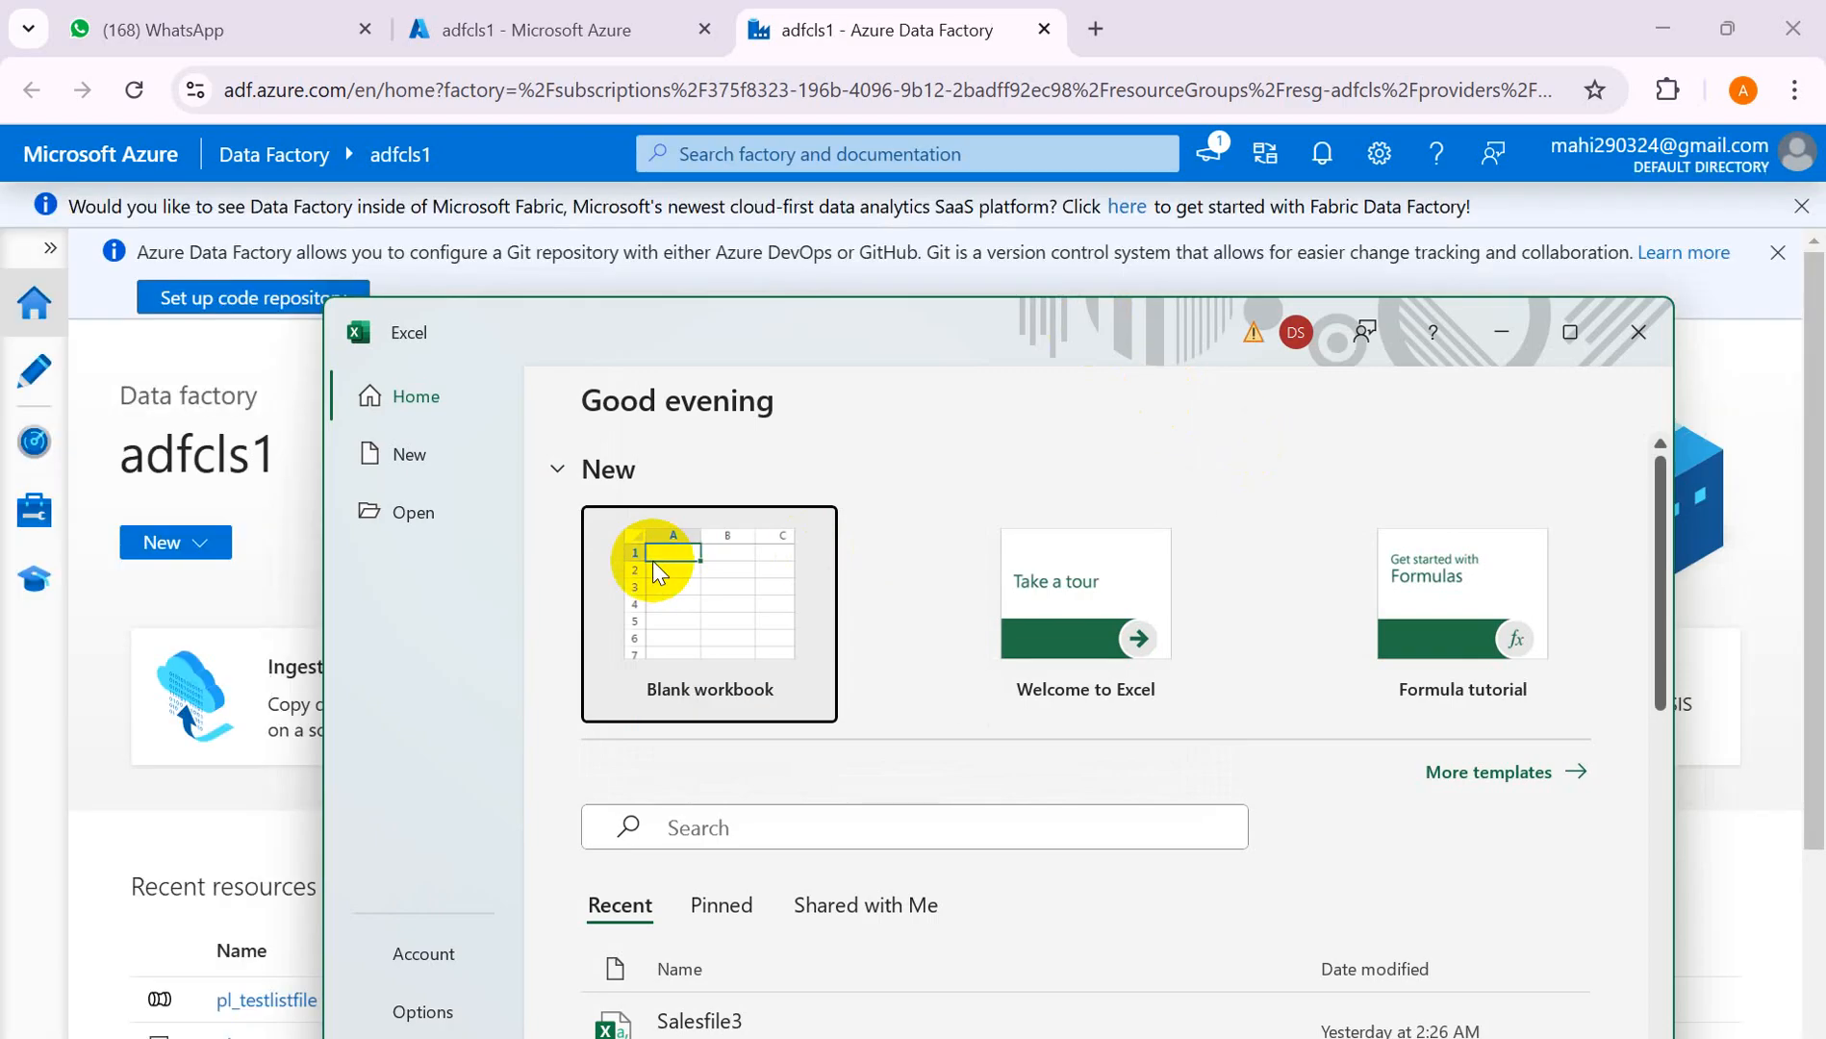
pyautogui.click(652, 559)
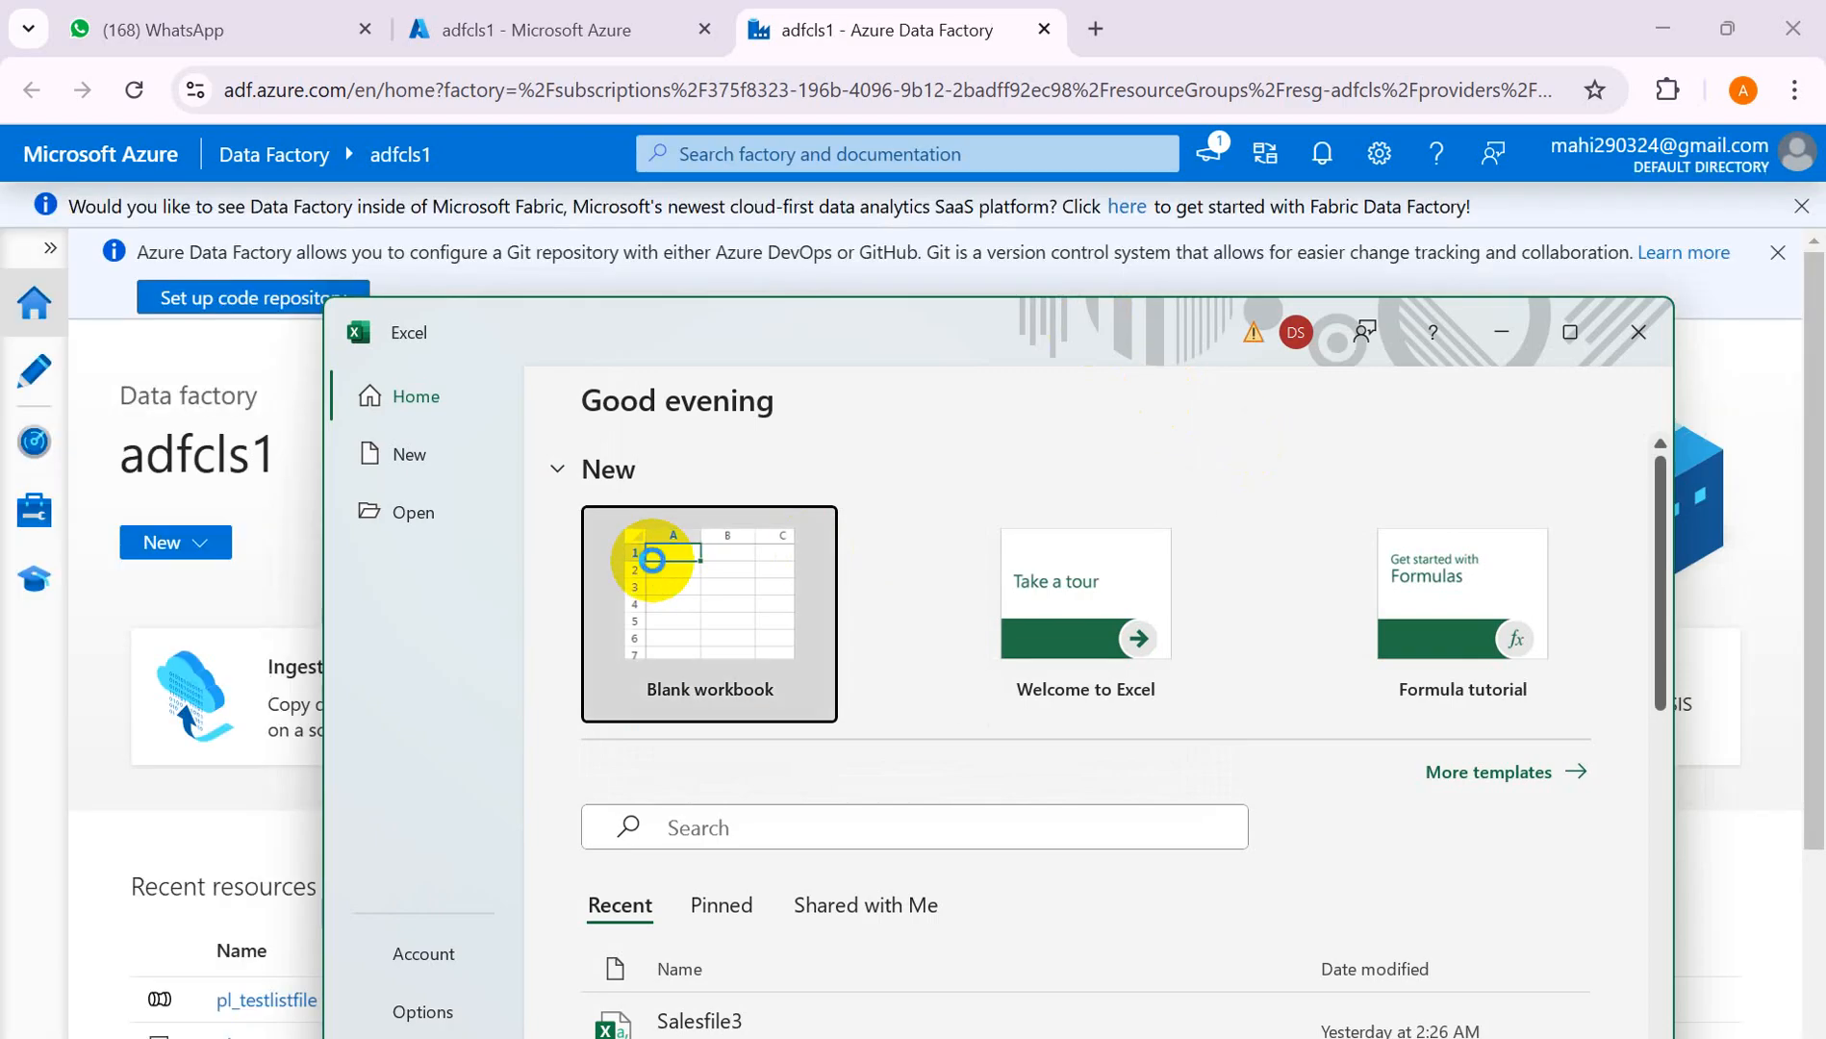
pyautogui.click(1575, 328)
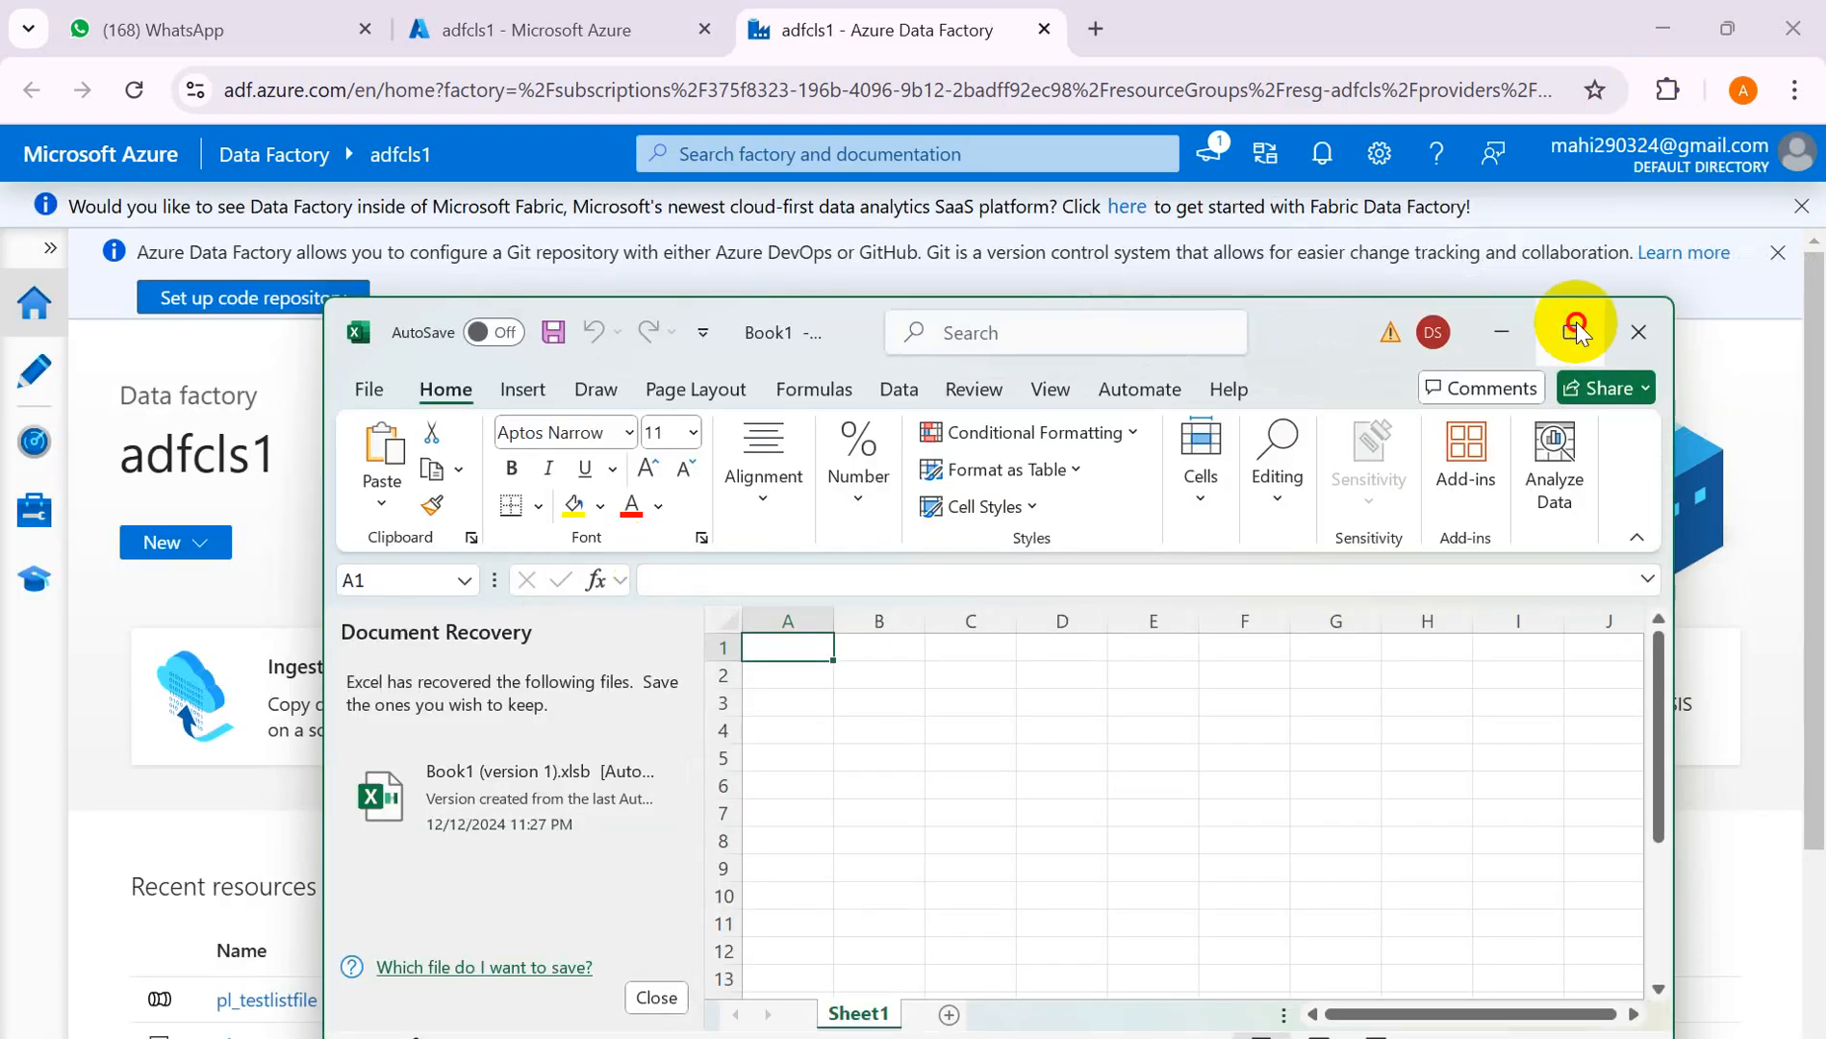
# - Enter the heading "Copy -activity based last modified date & time" in cell B3
pyautogui.click(529, 412)
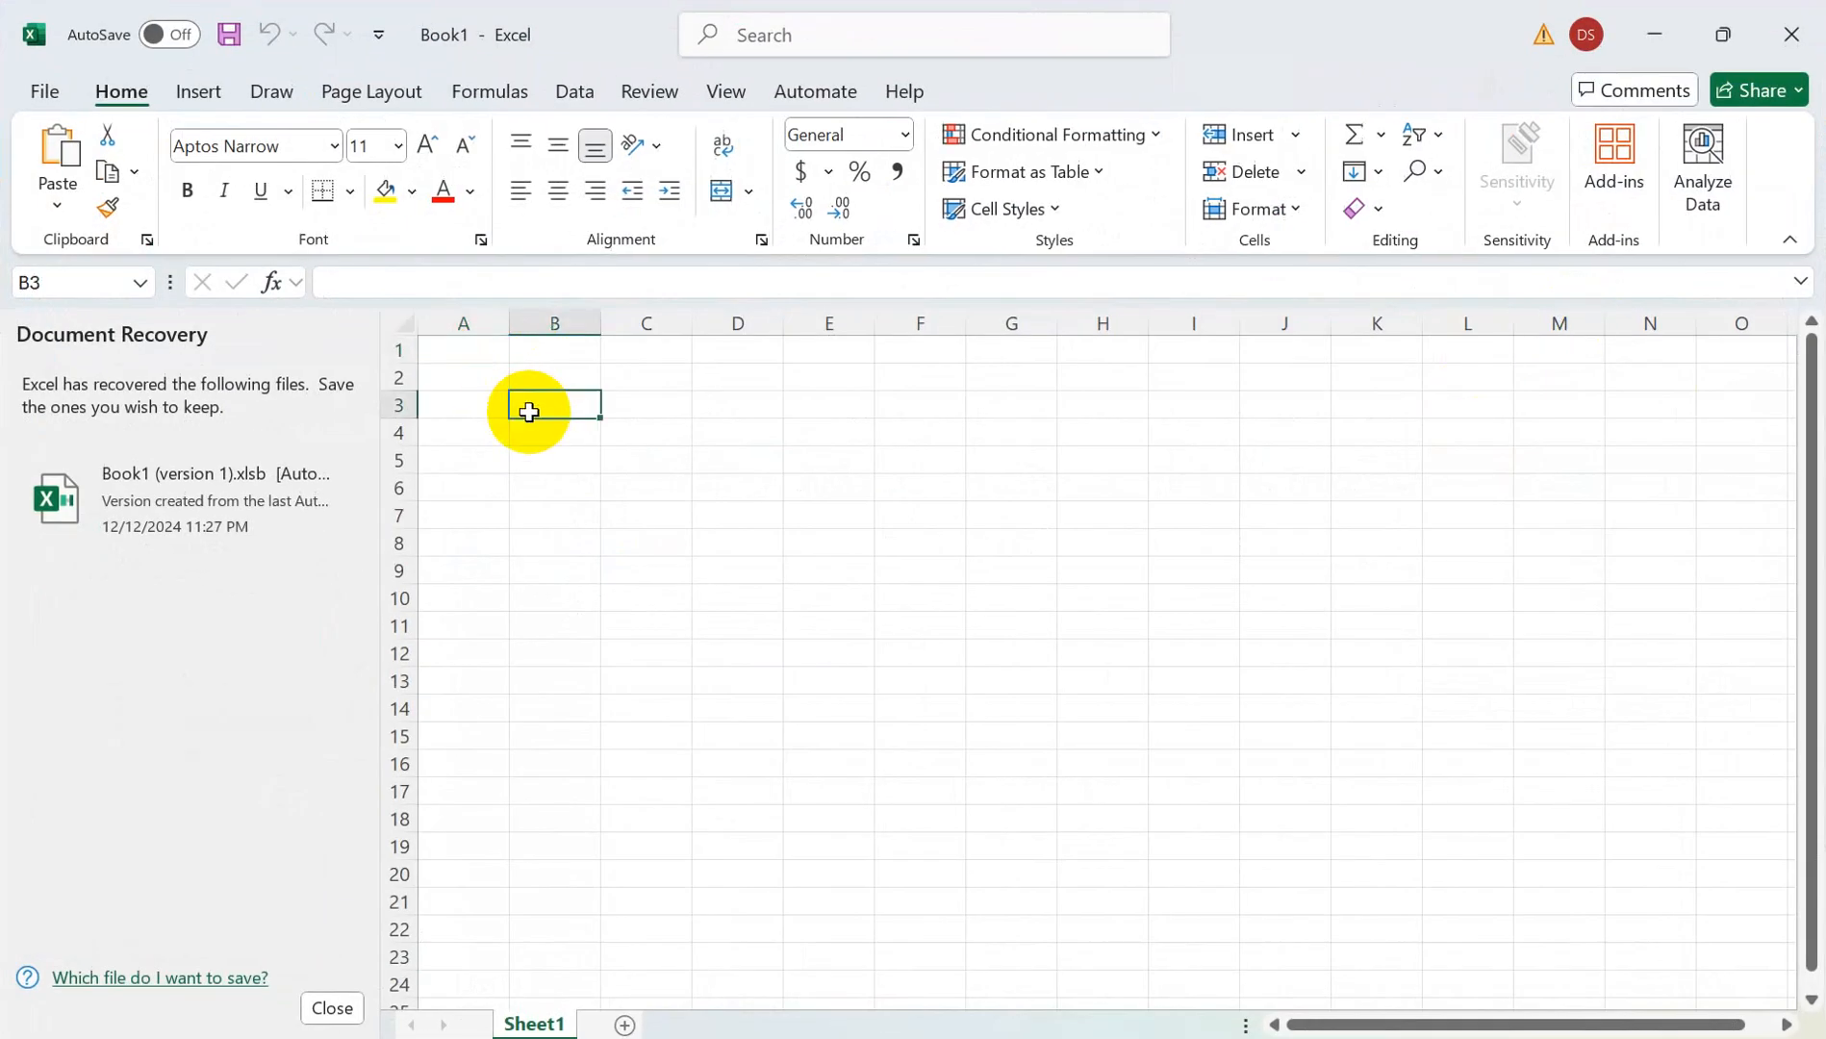
pyautogui.write('Last')
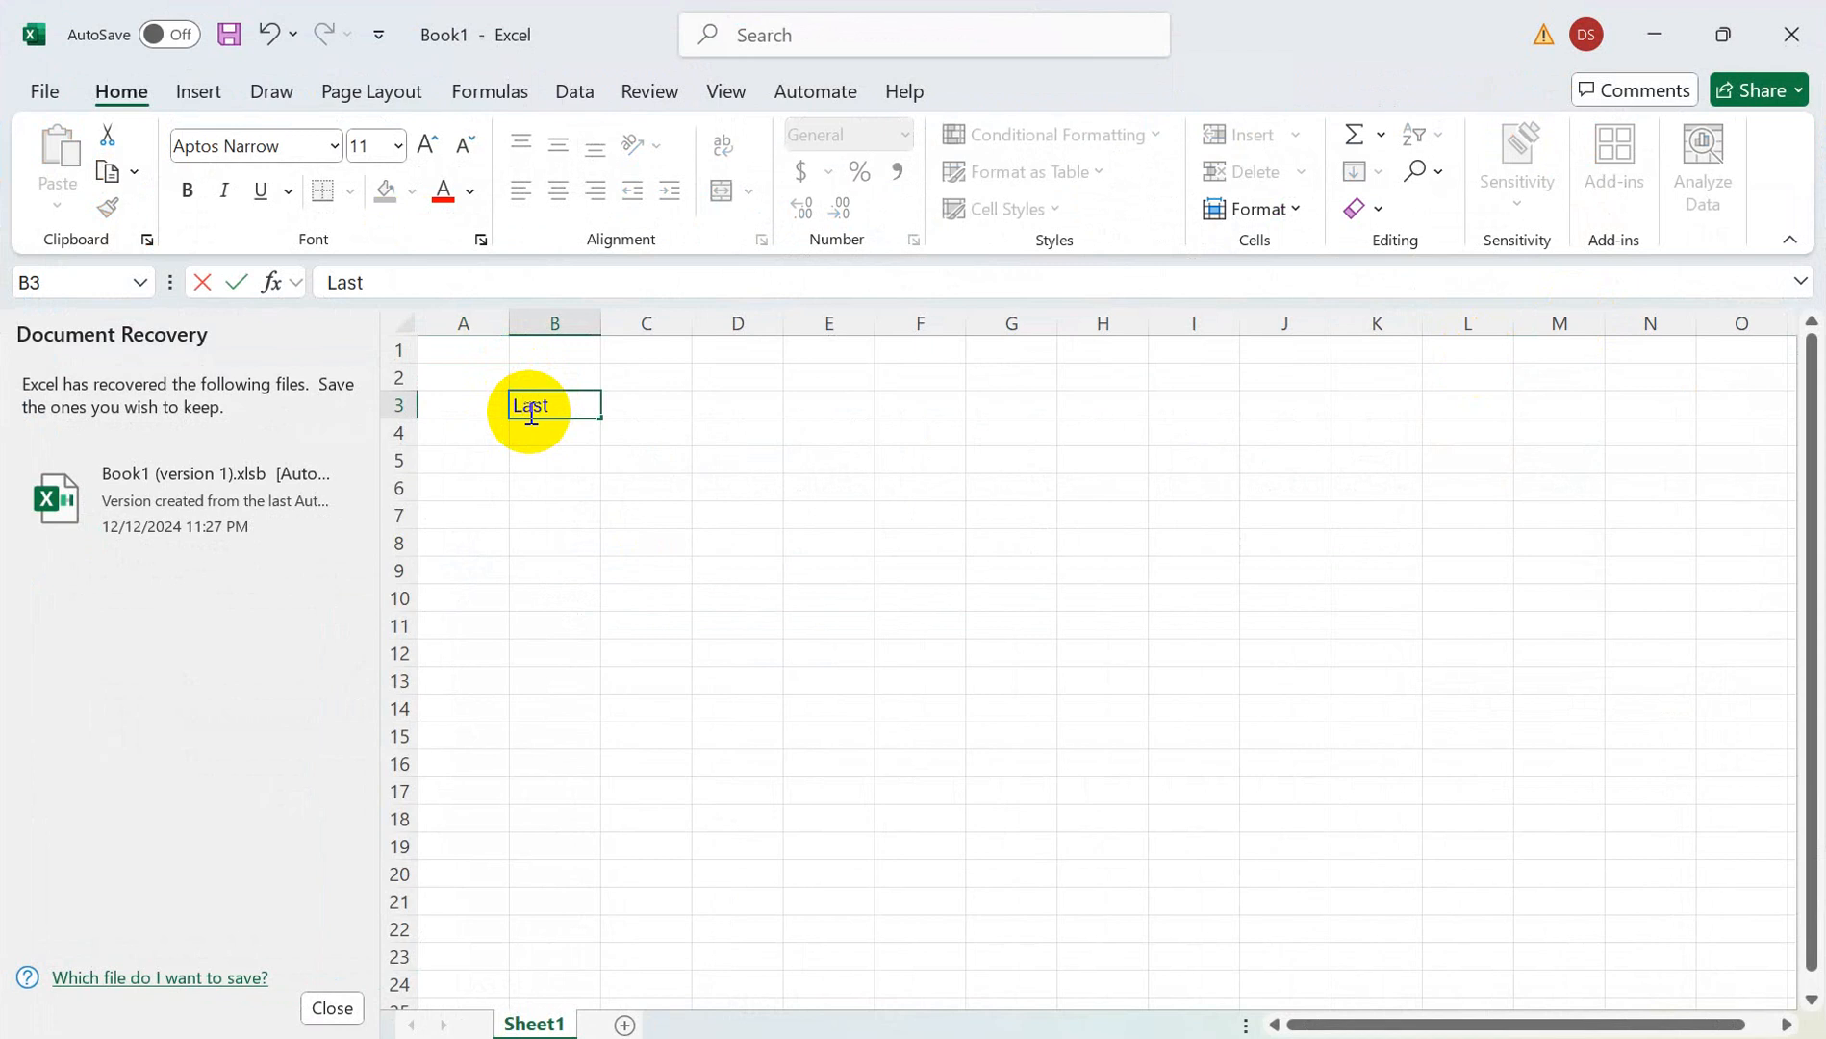
pyautogui.press('BackSpace')
pyautogui.press('BackSpace')
pyautogui.press('BackSpace')
pyautogui.write('Copy -activity')
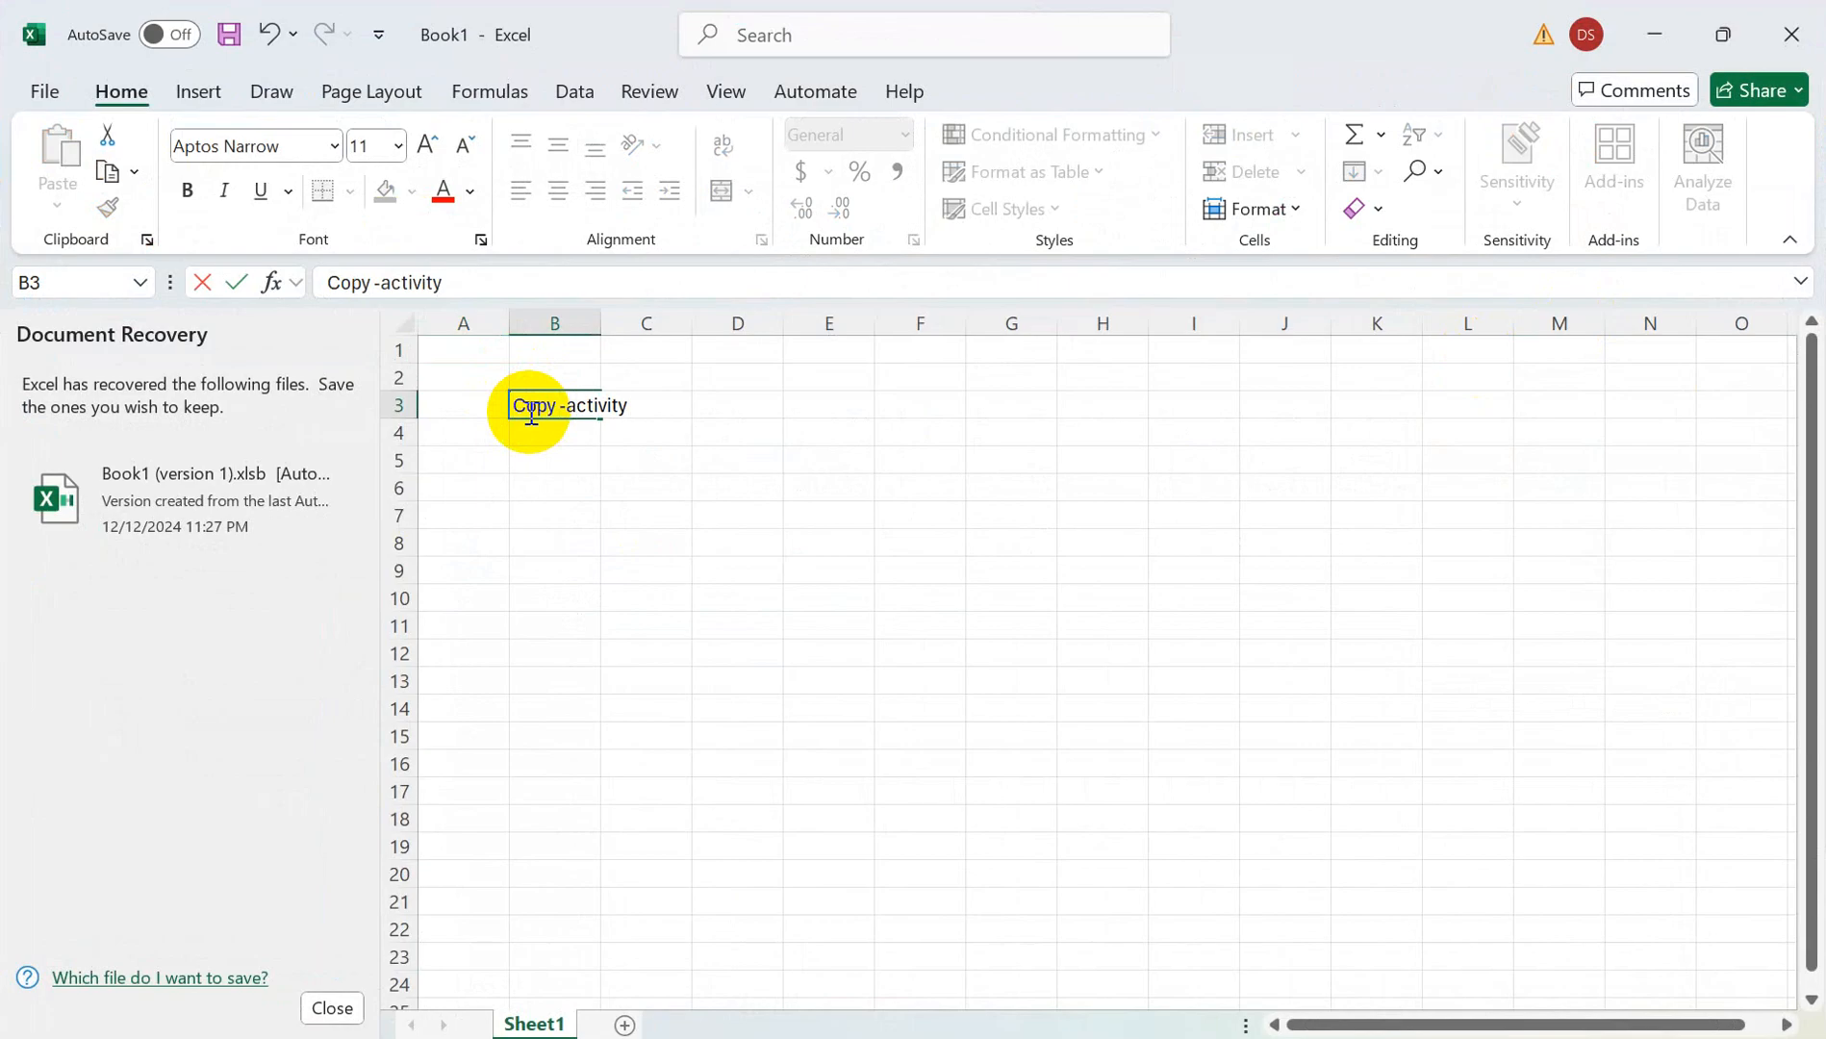
pyautogui.write(' based las')
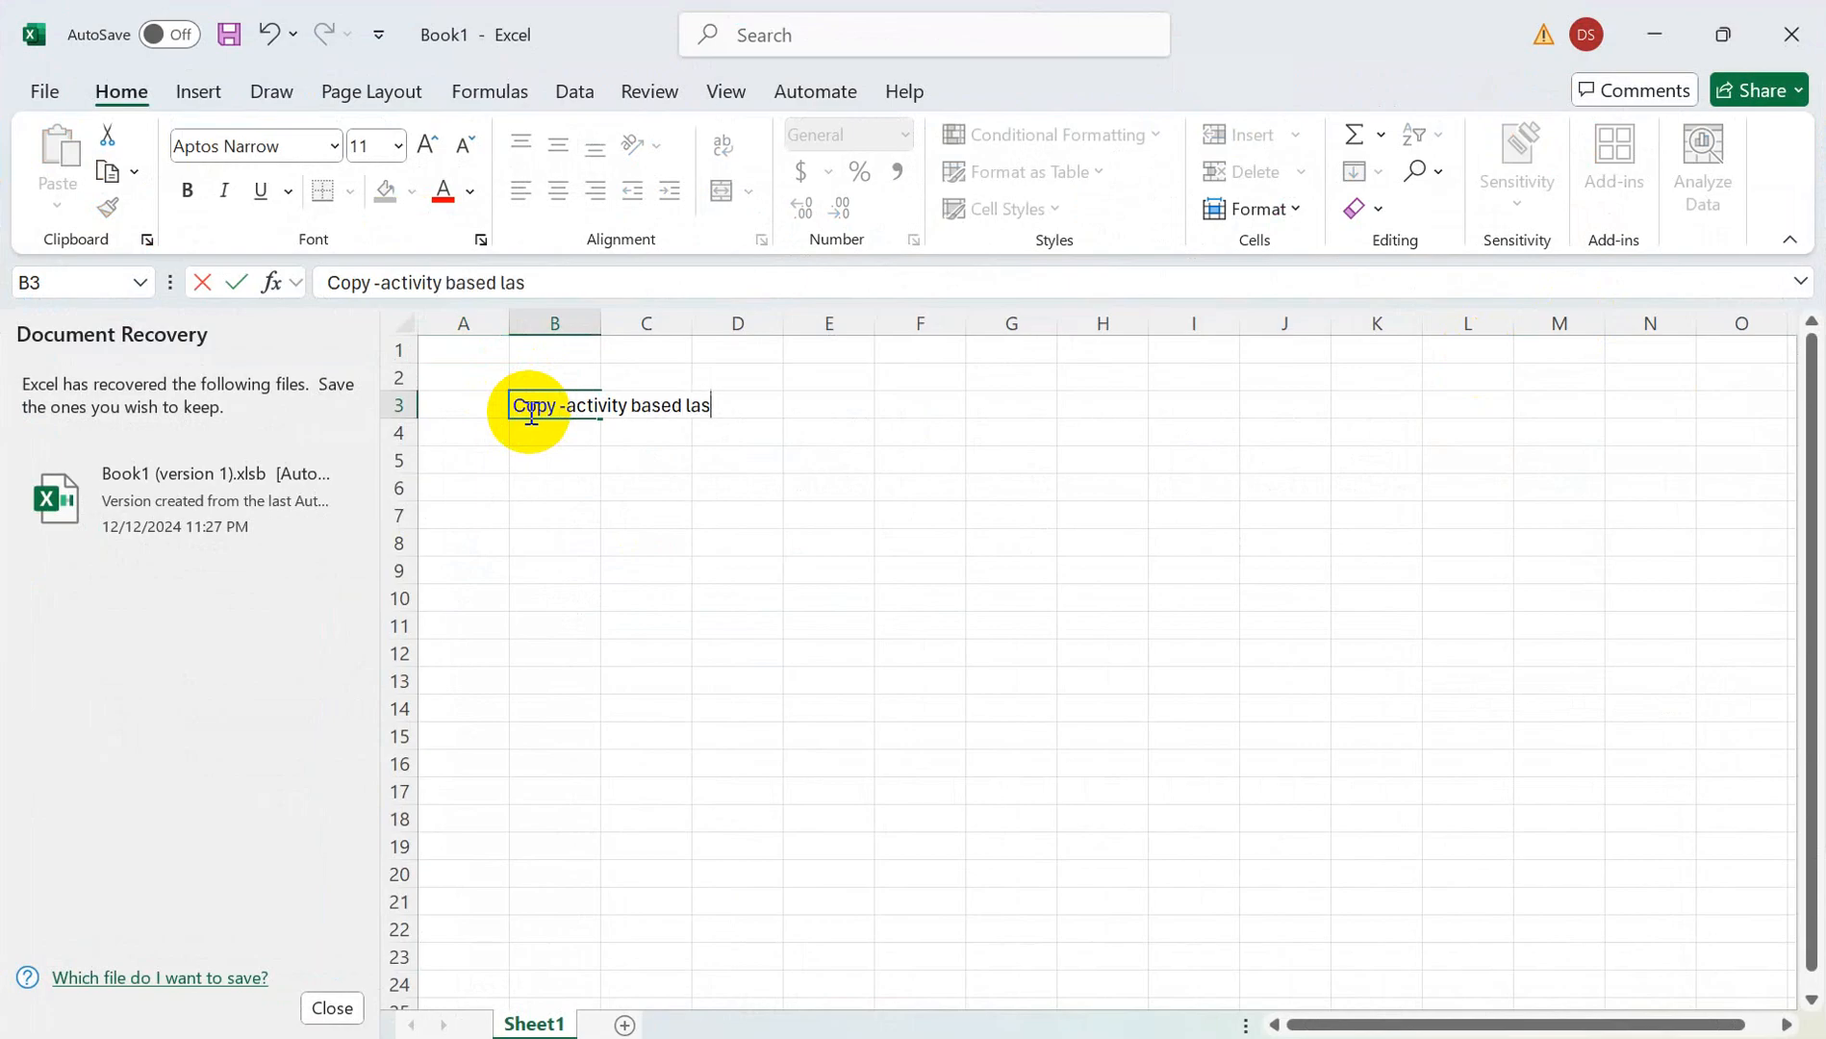
pyautogui.write('t modified')
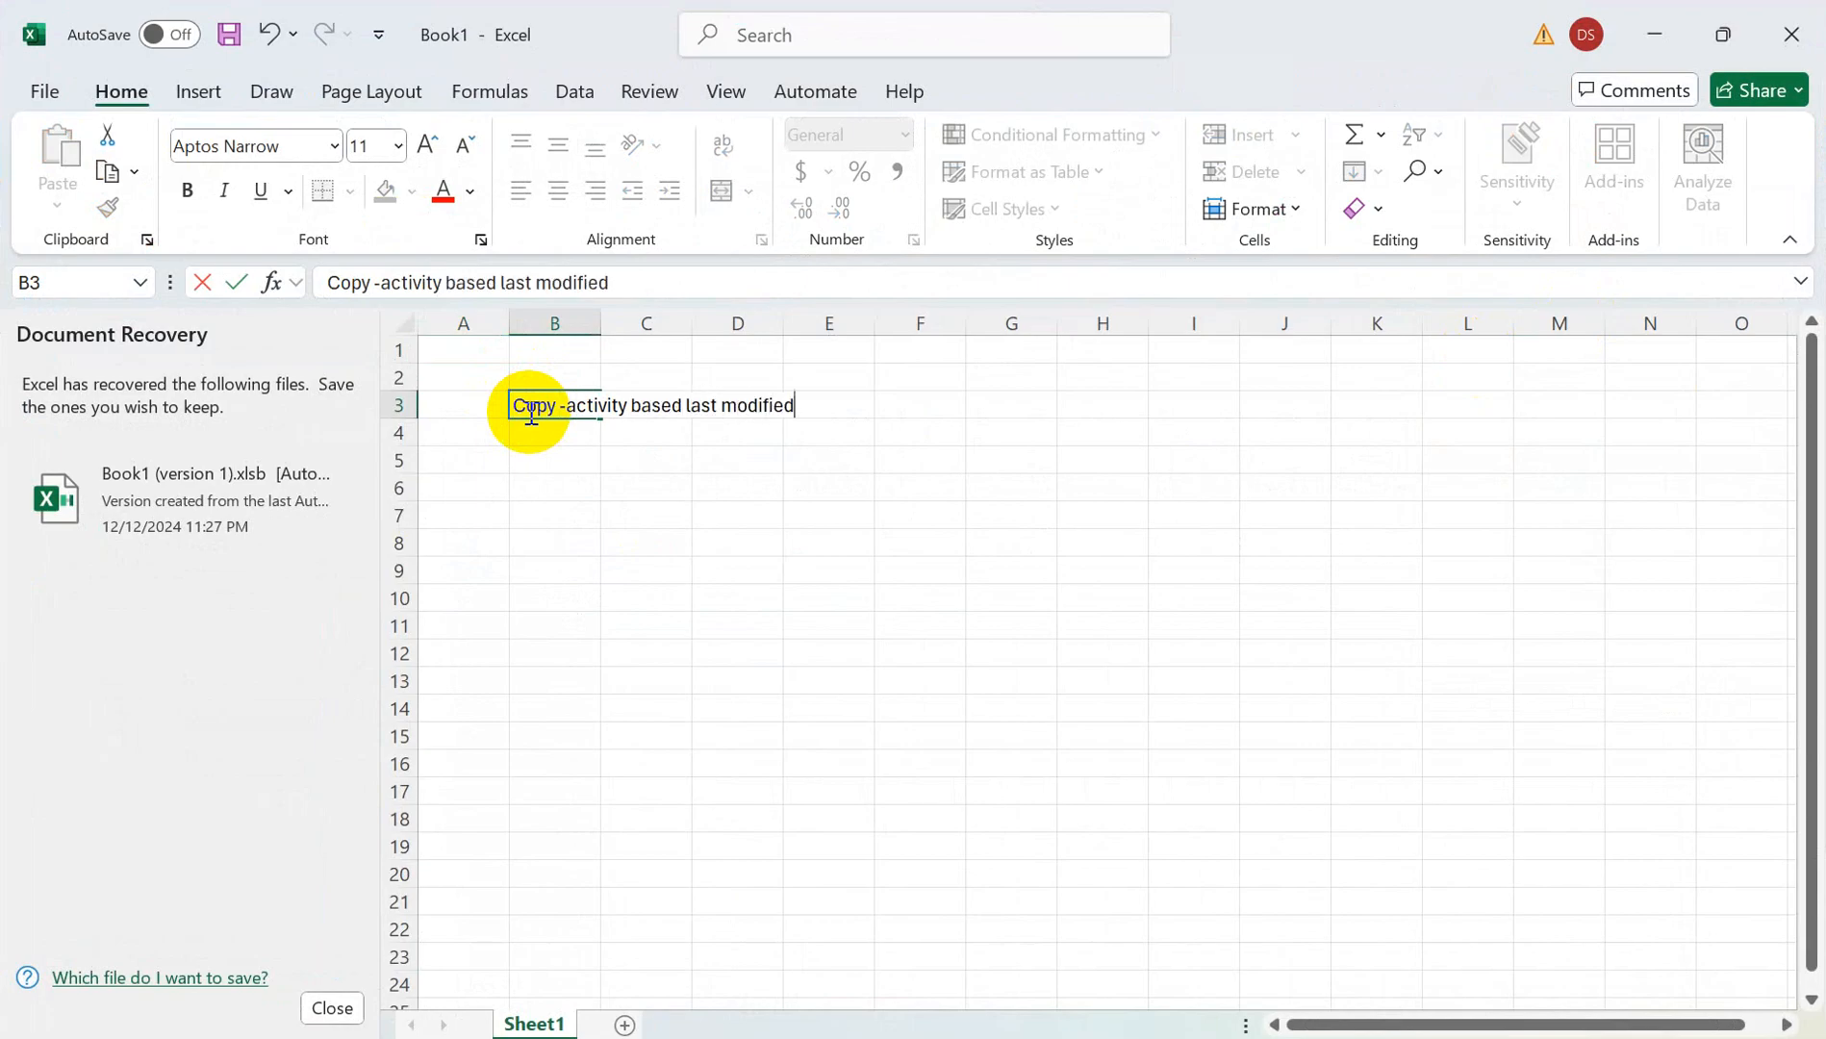
pyautogui.write(' date & time')
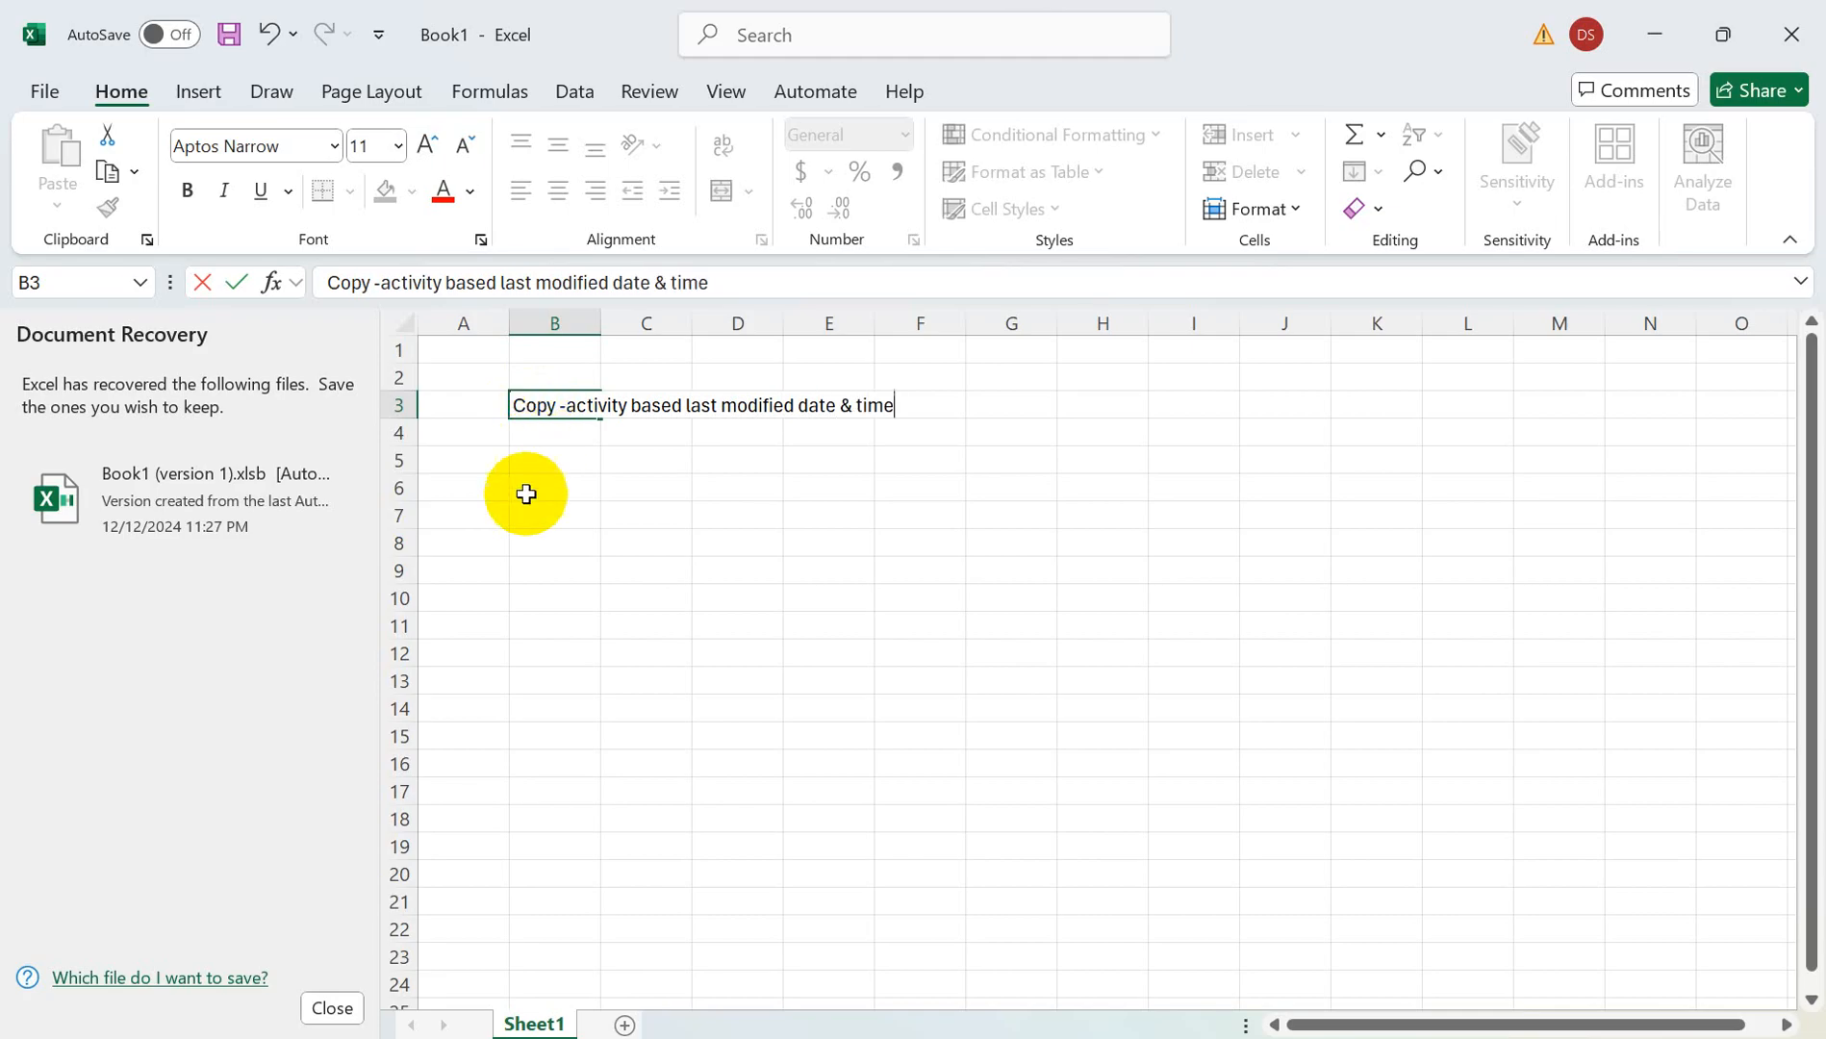
pyautogui.hotkey('ctrl', 'Return')
# - Enter the row labels "input" in cell B6 and "Saved" in cell B8
pyautogui.click(567, 492)
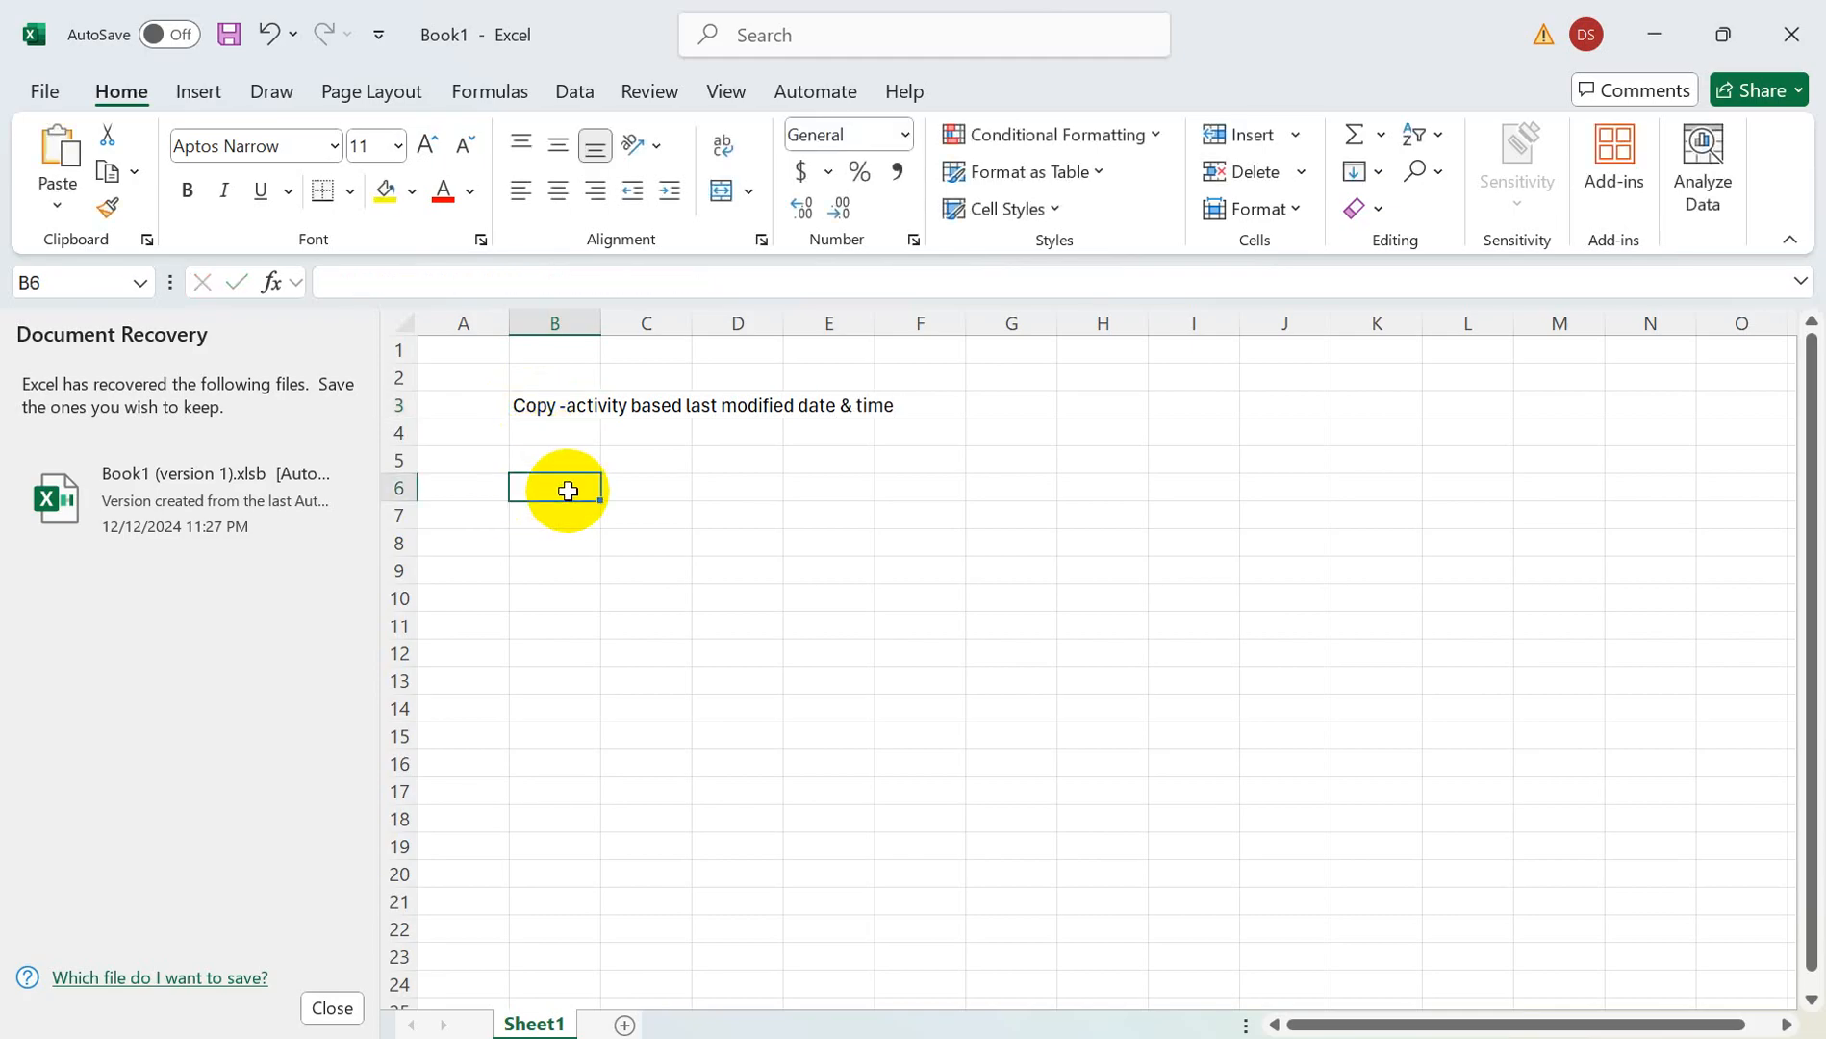
pyautogui.write('input')
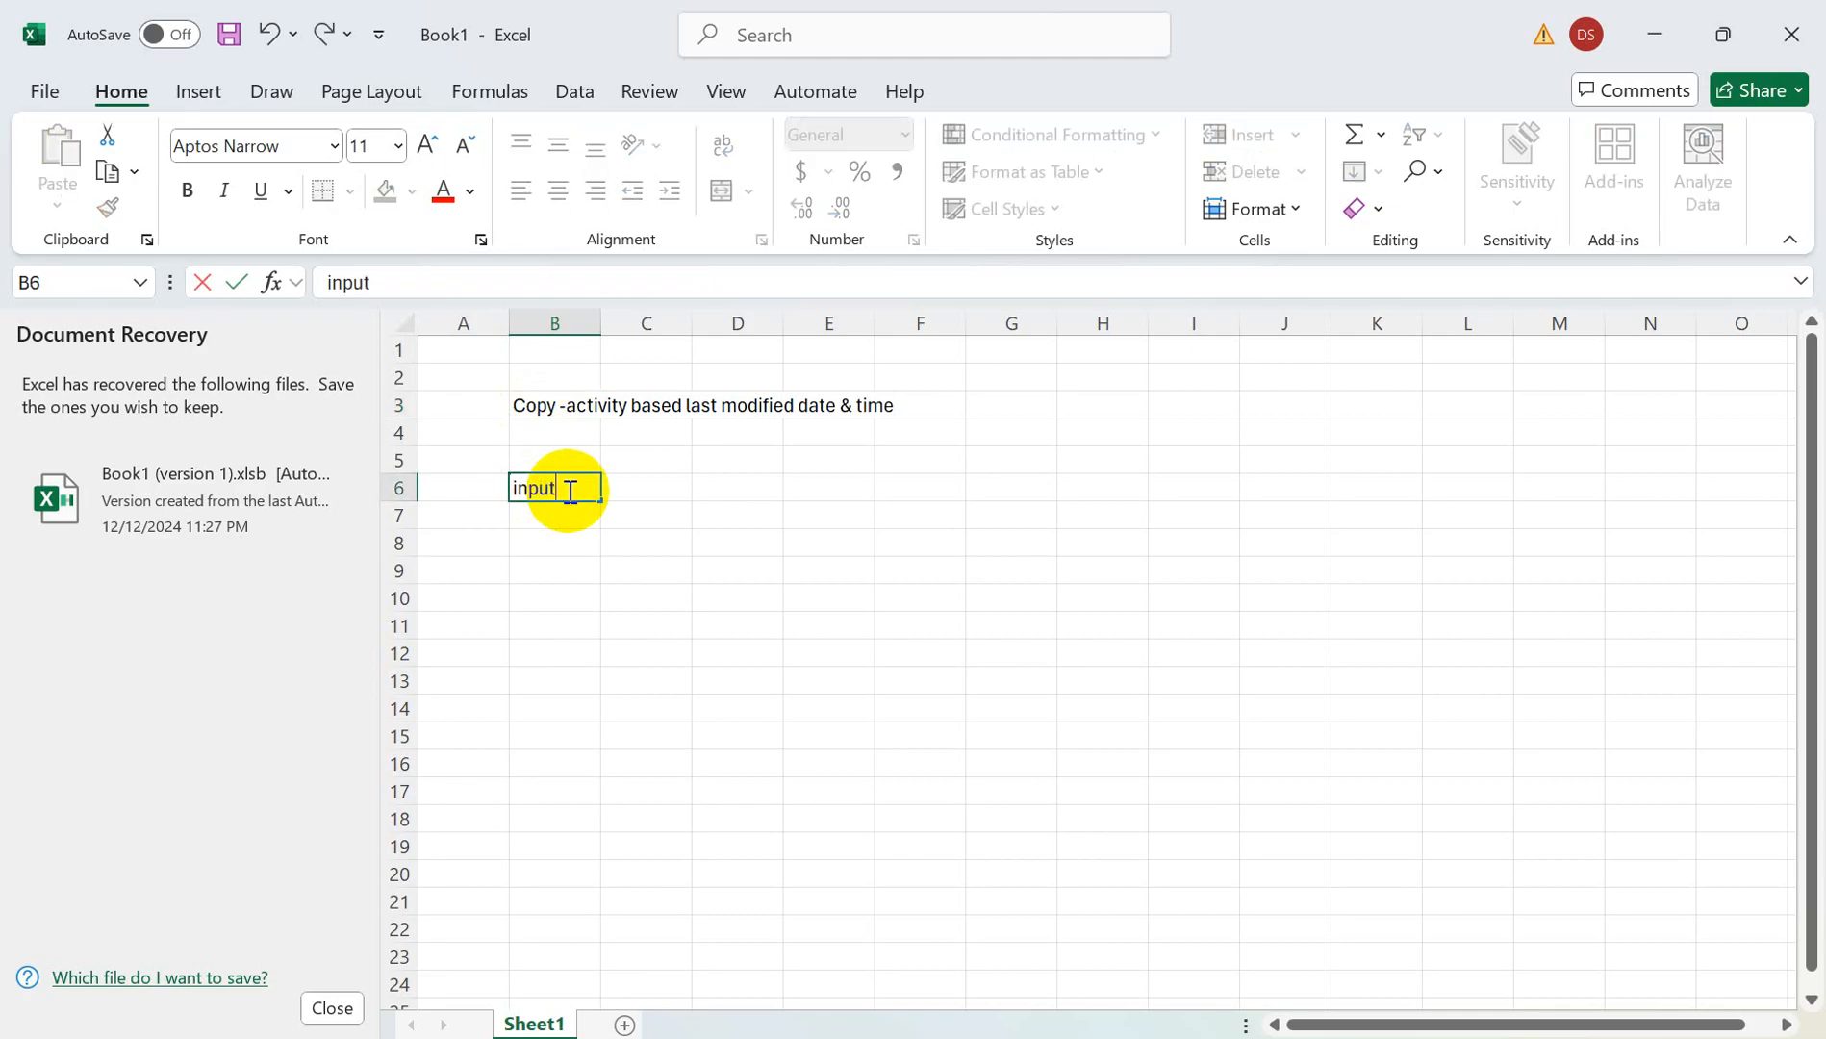
pyautogui.press('Return')
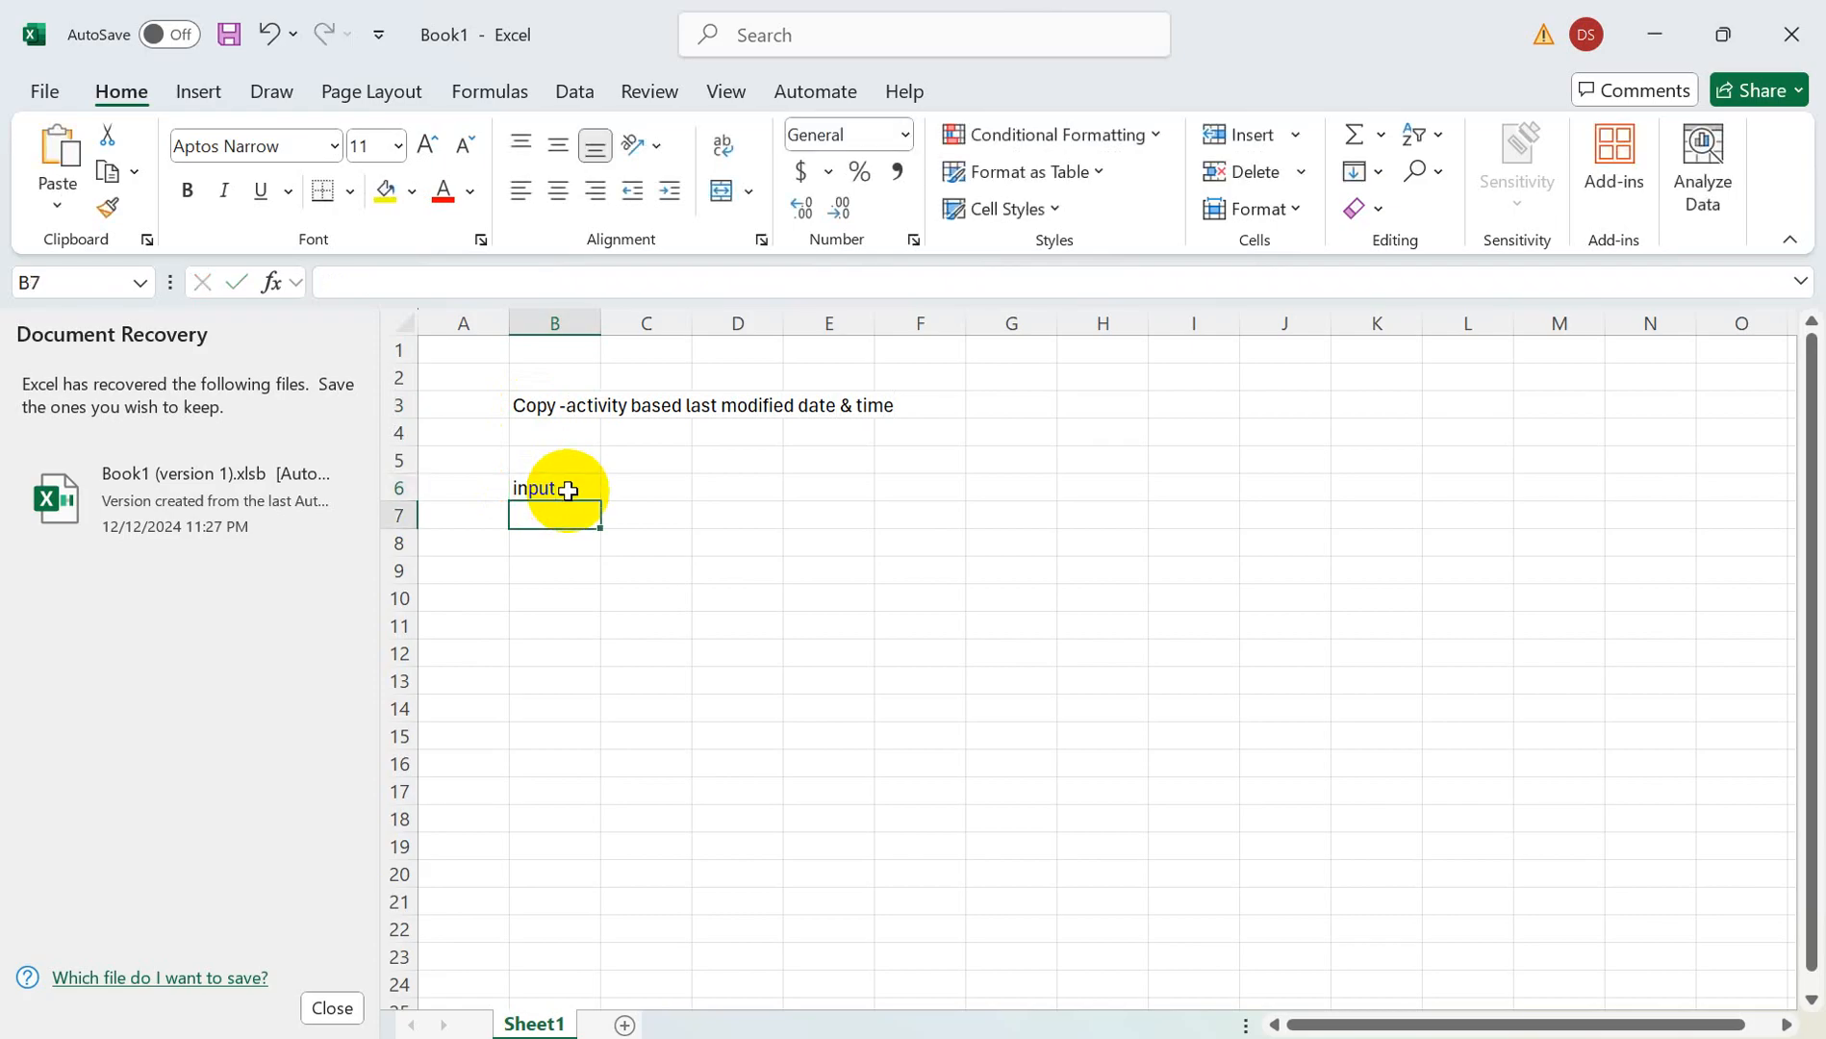
pyautogui.press('Return')
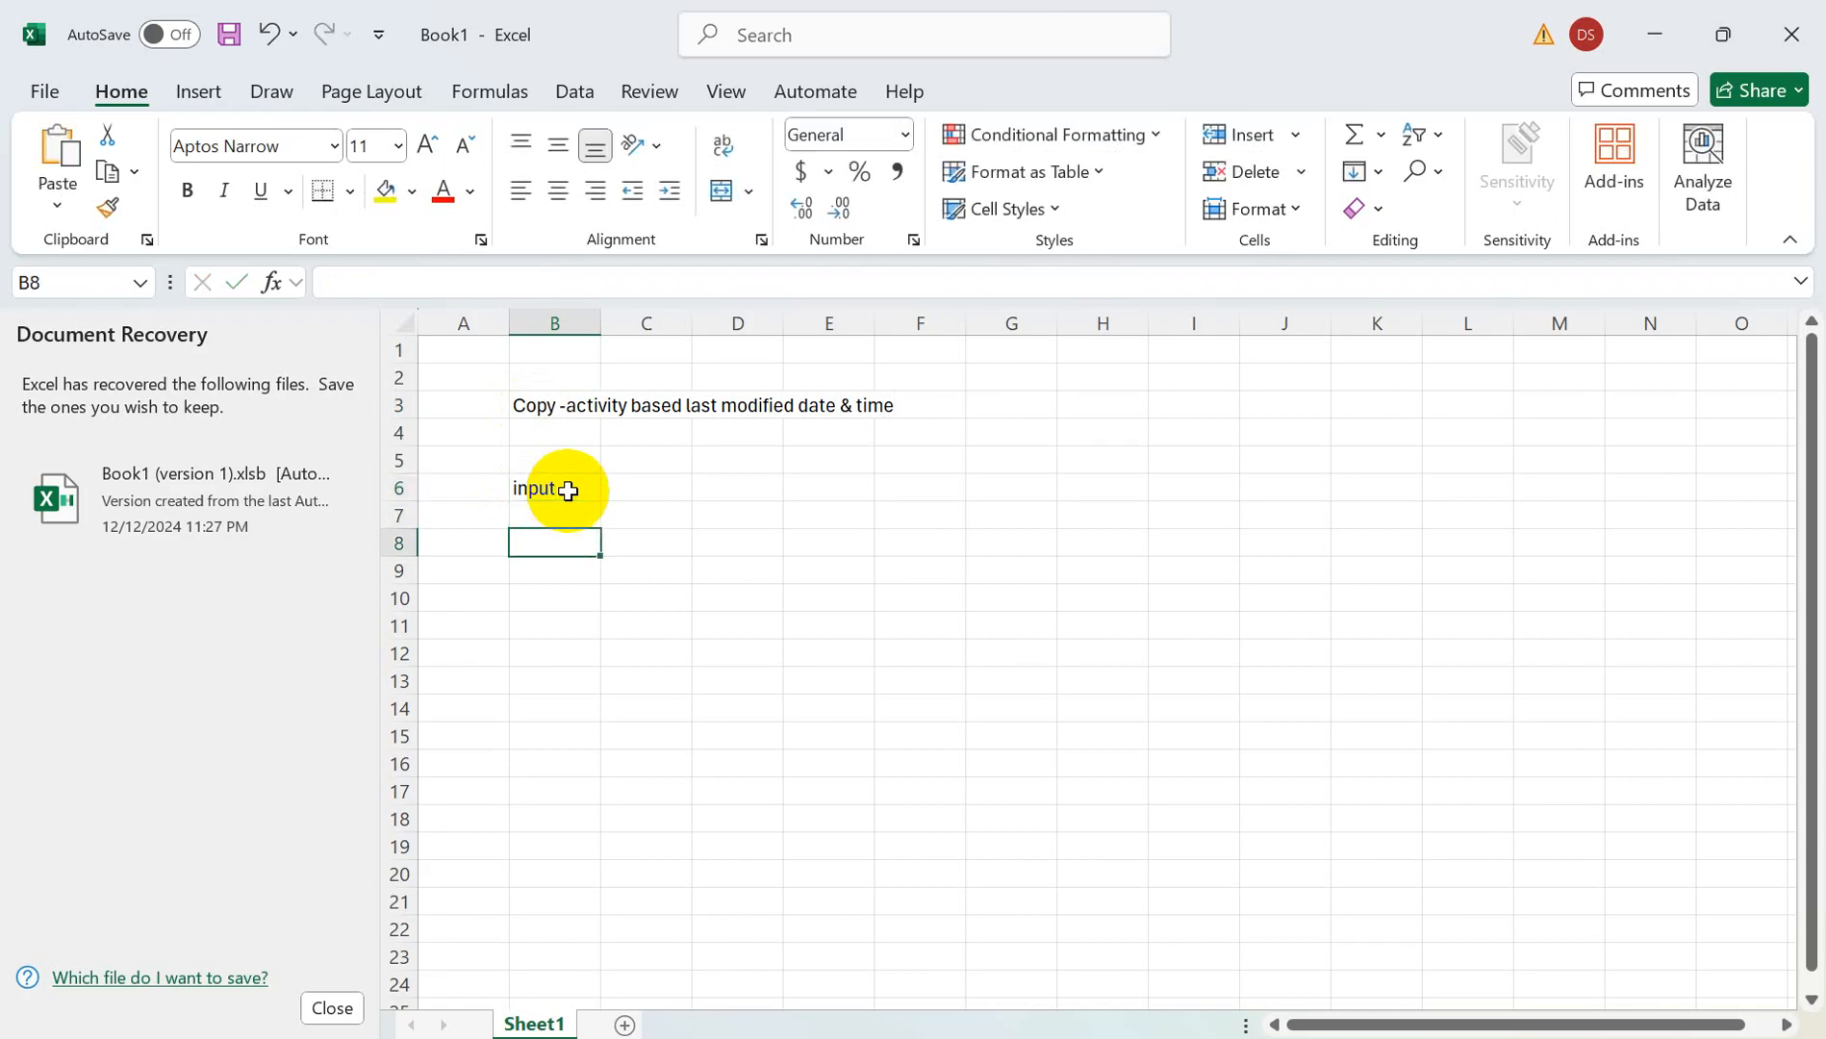
pyautogui.write('Saved')
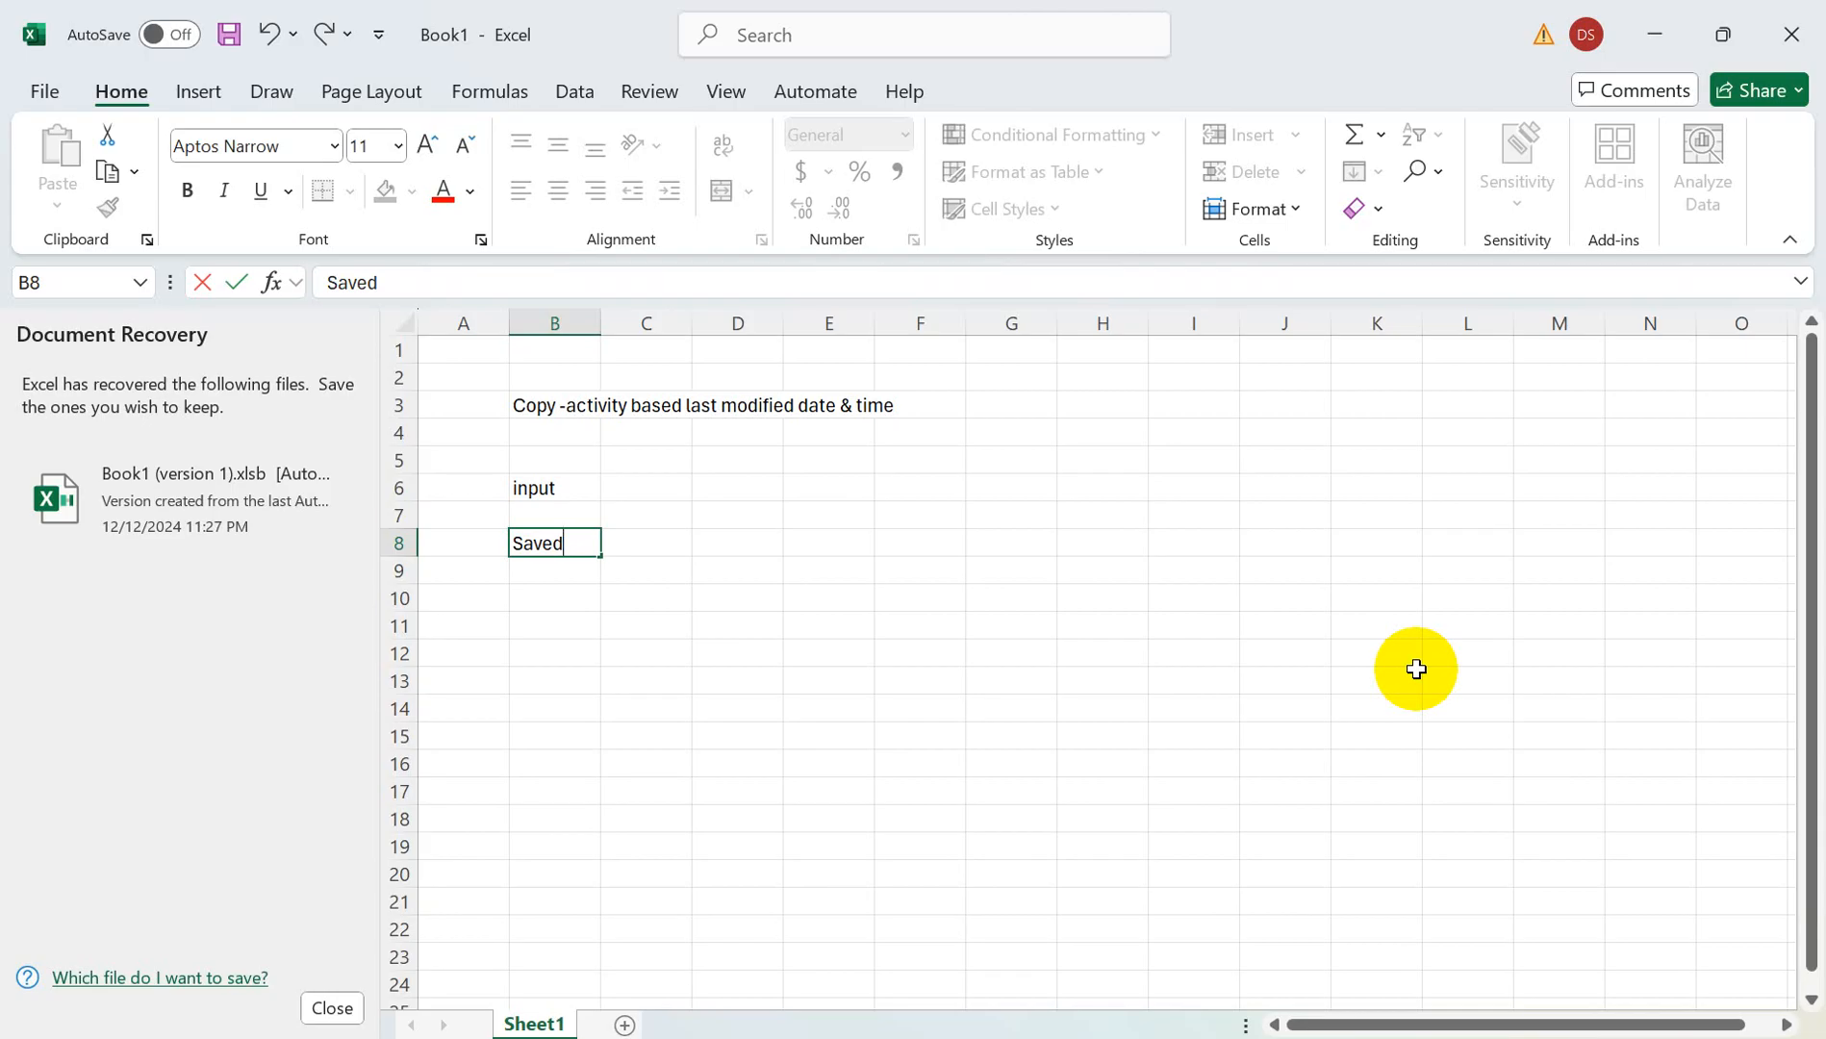
pyautogui.click(759, 562)
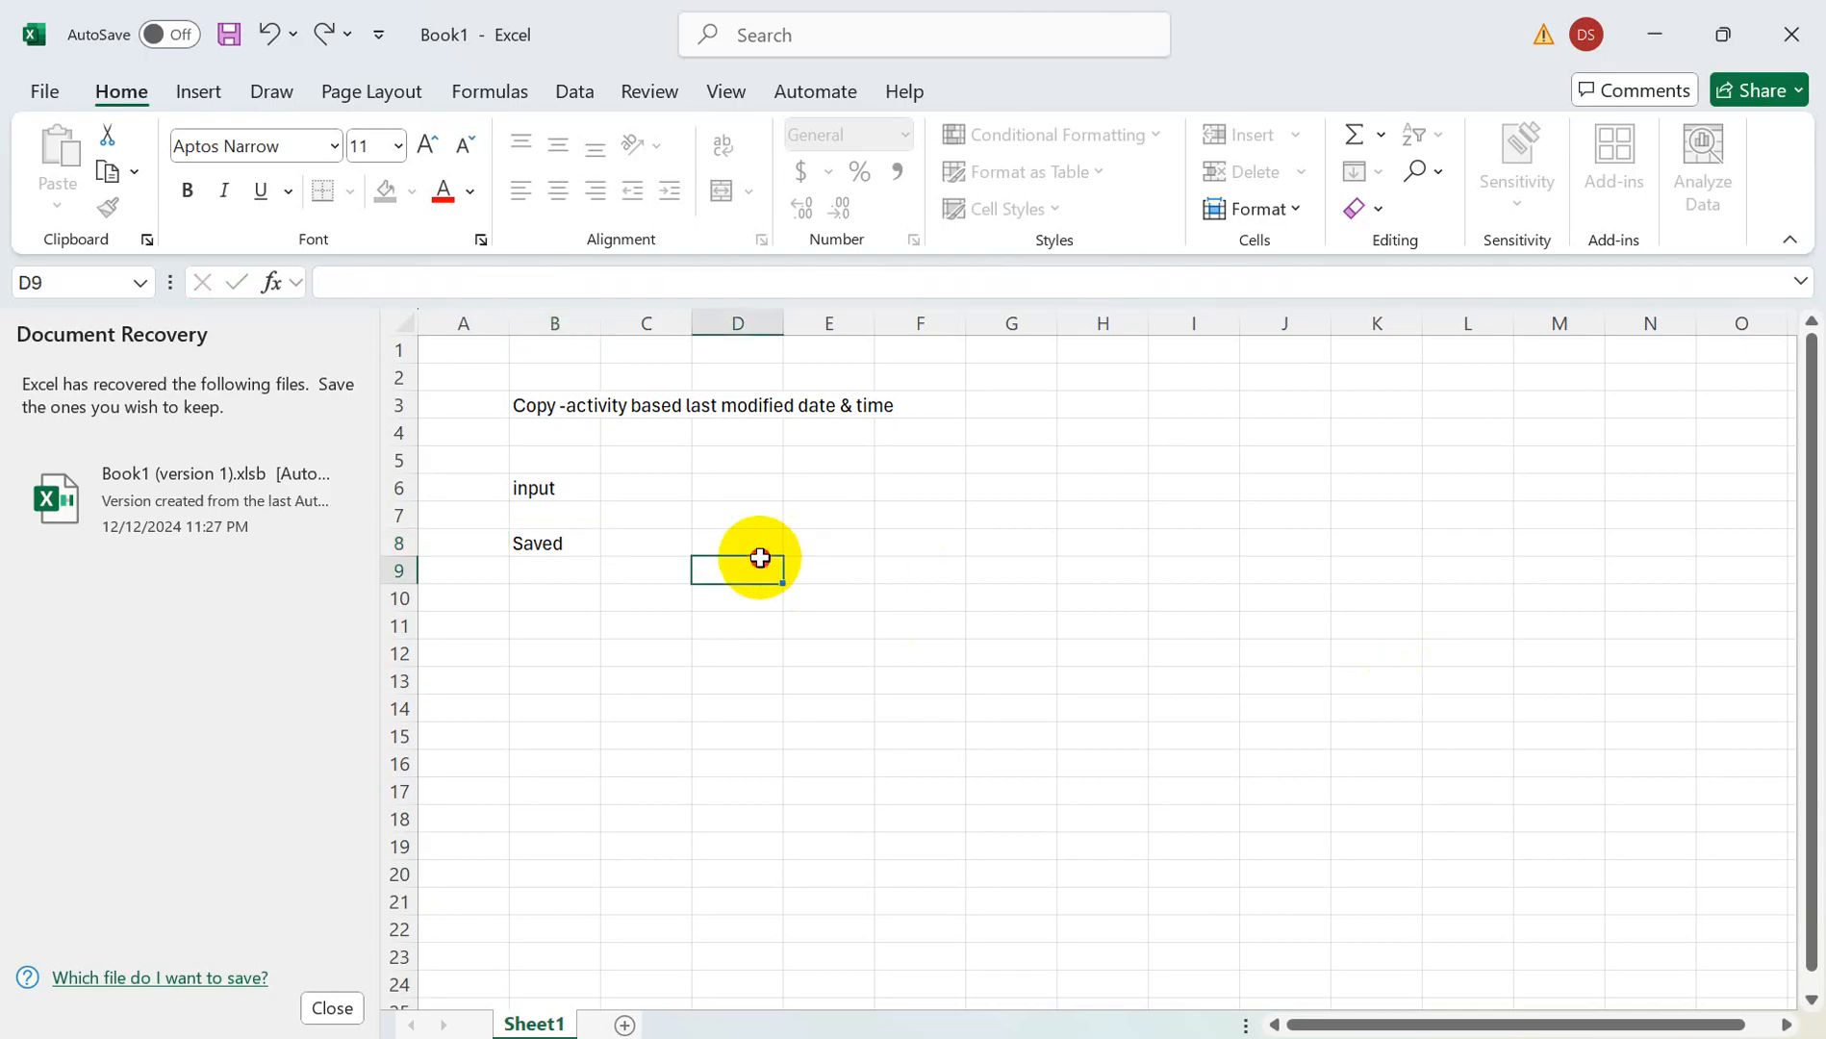
pyautogui.click(743, 550)
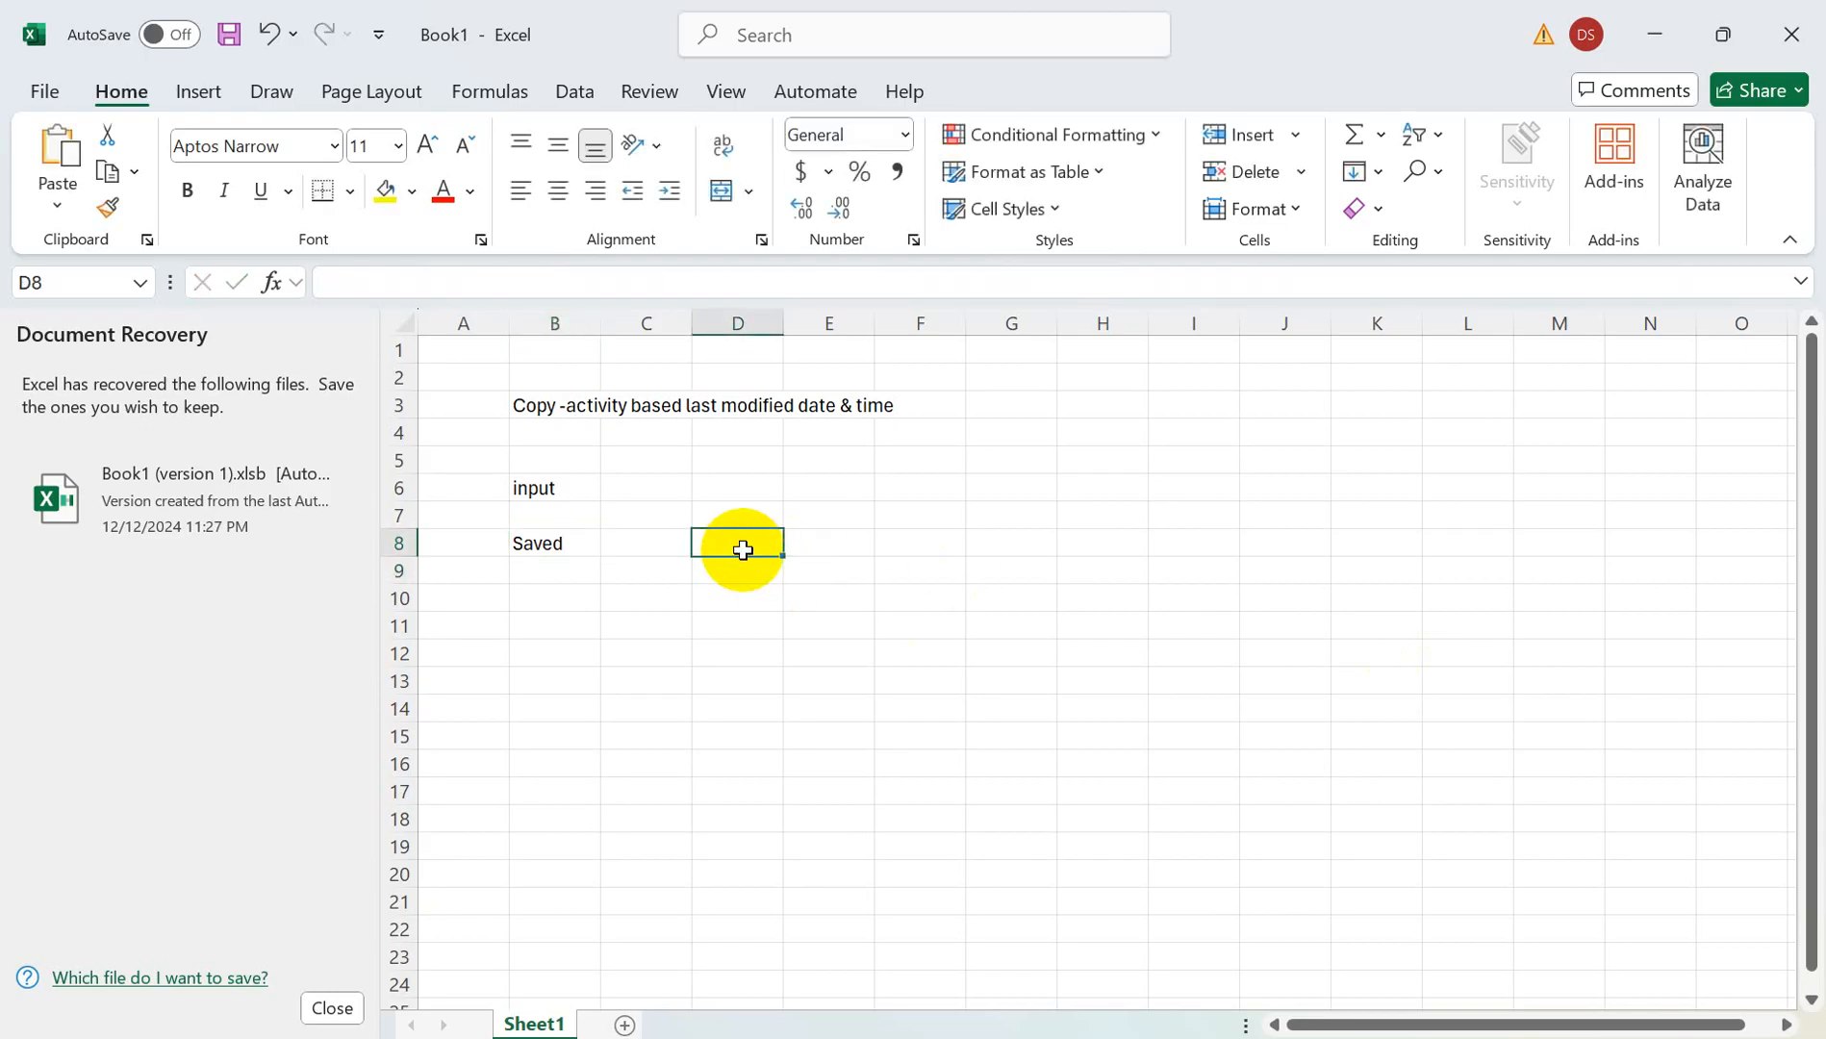
pyautogui.click(532, 541)
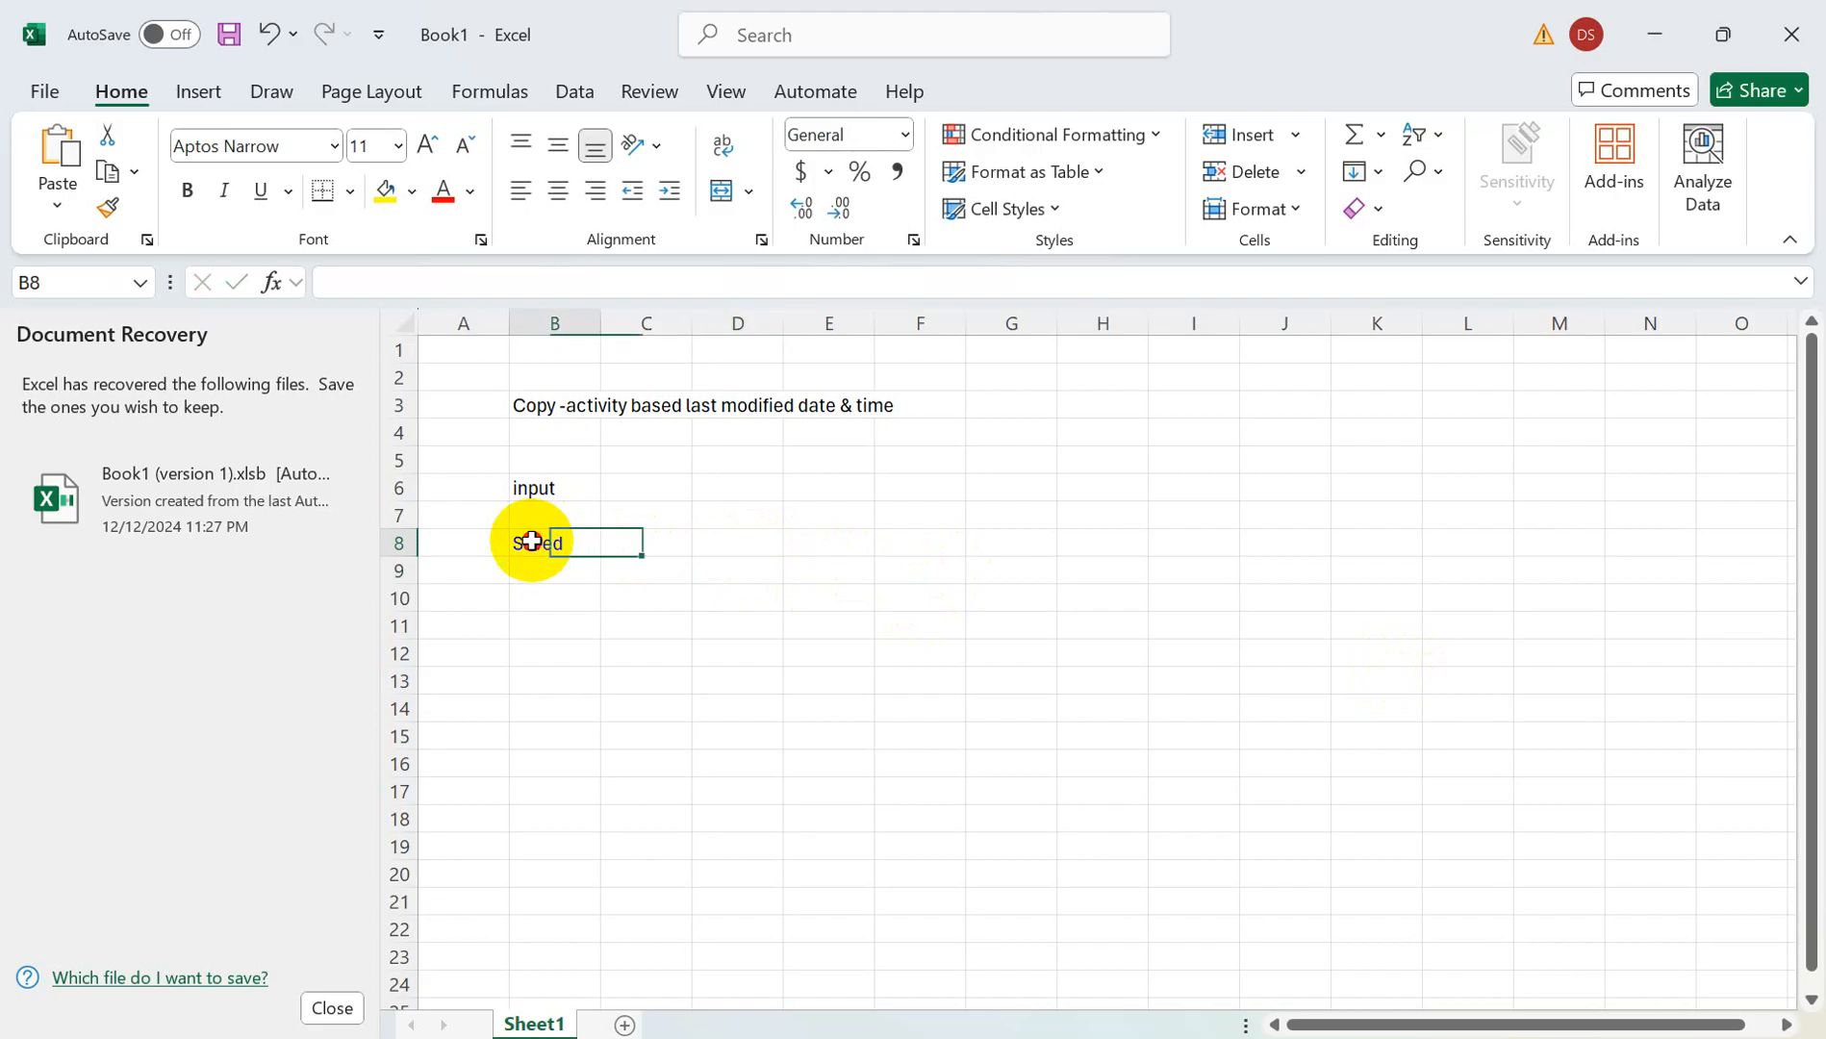
pyautogui.click(720, 546)
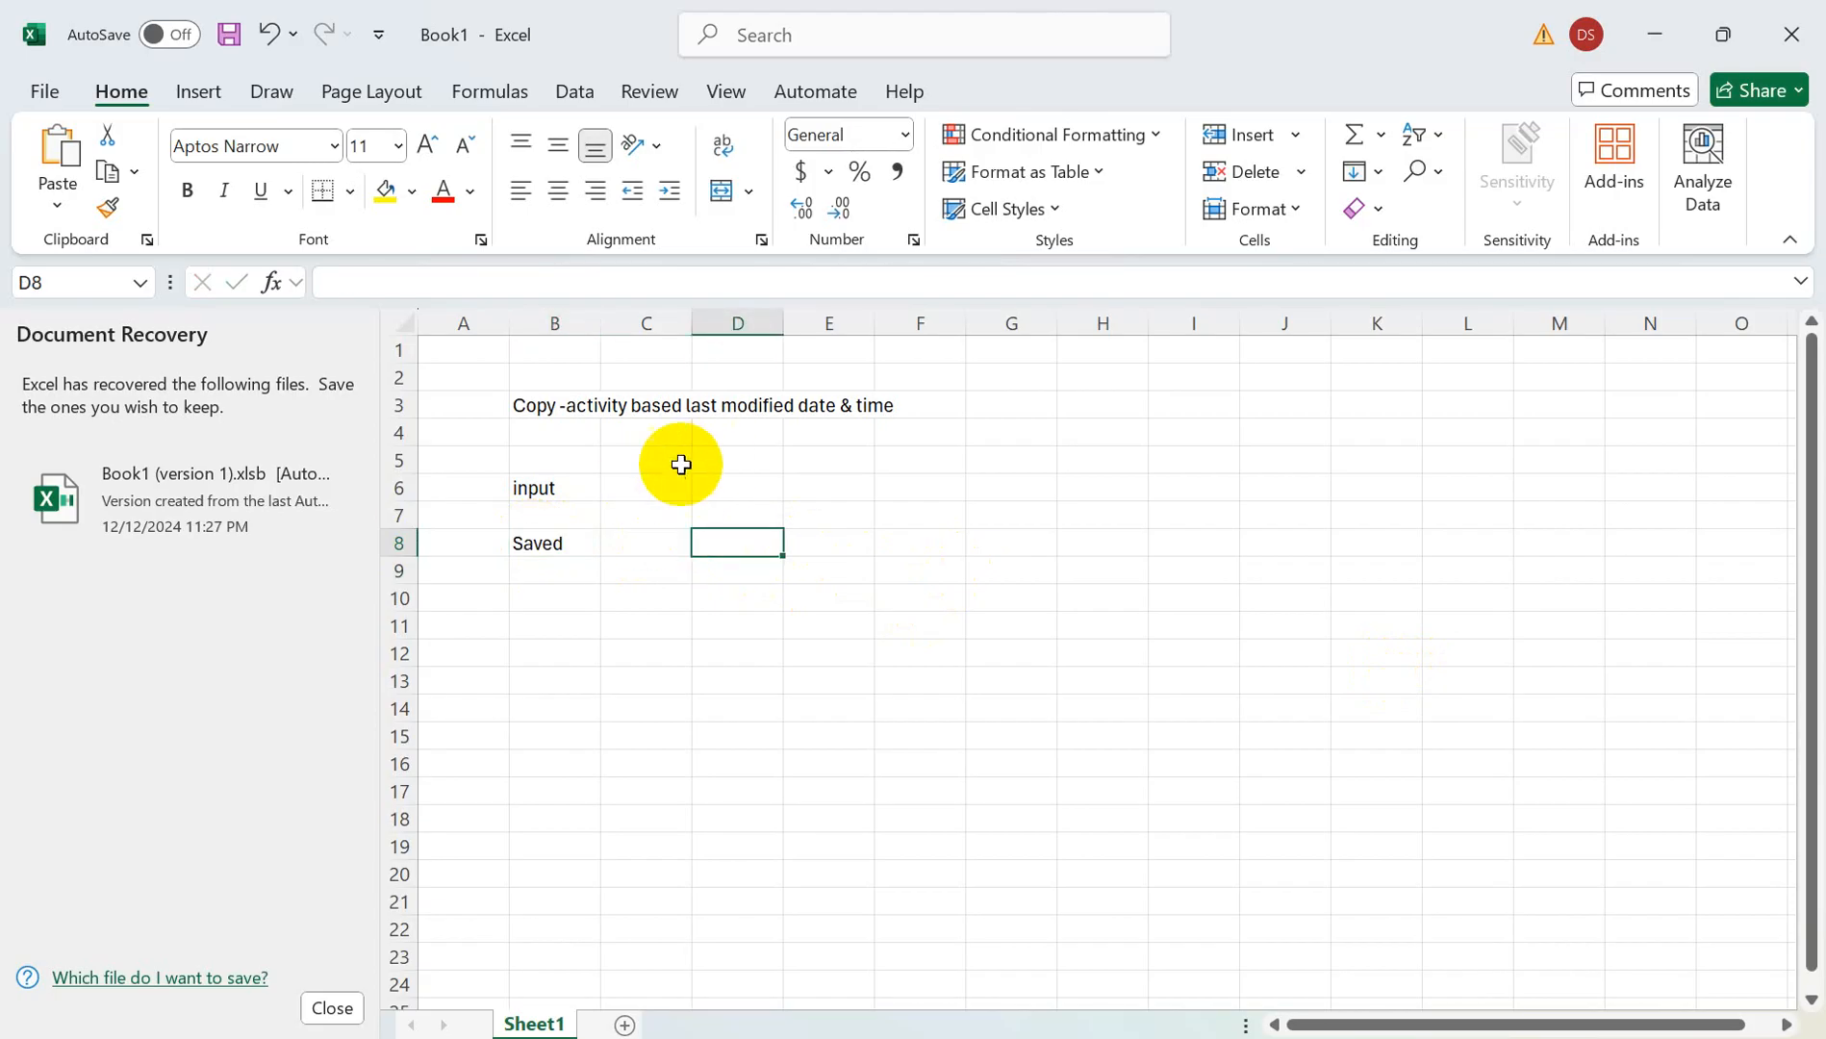
pyautogui.click(625, 512)
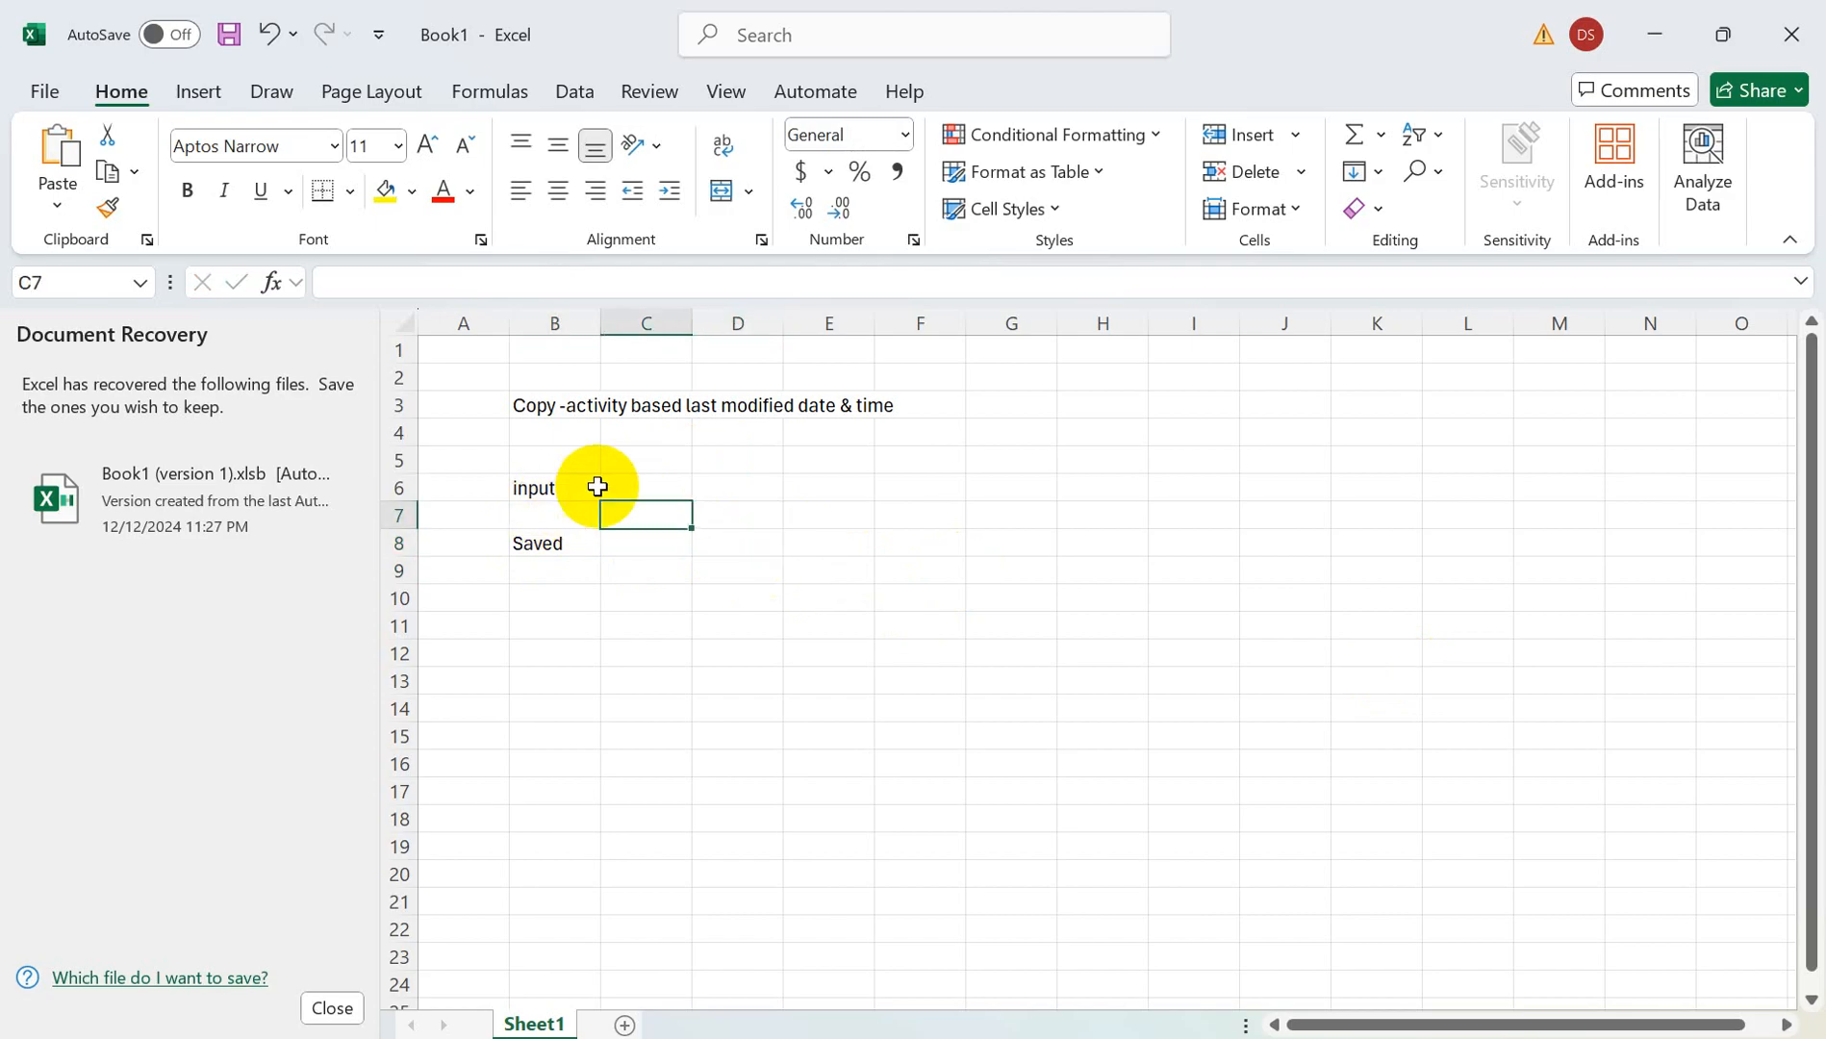
# - Enter "1000 file" in cell C6 beside the input label
pyautogui.click(650, 490)
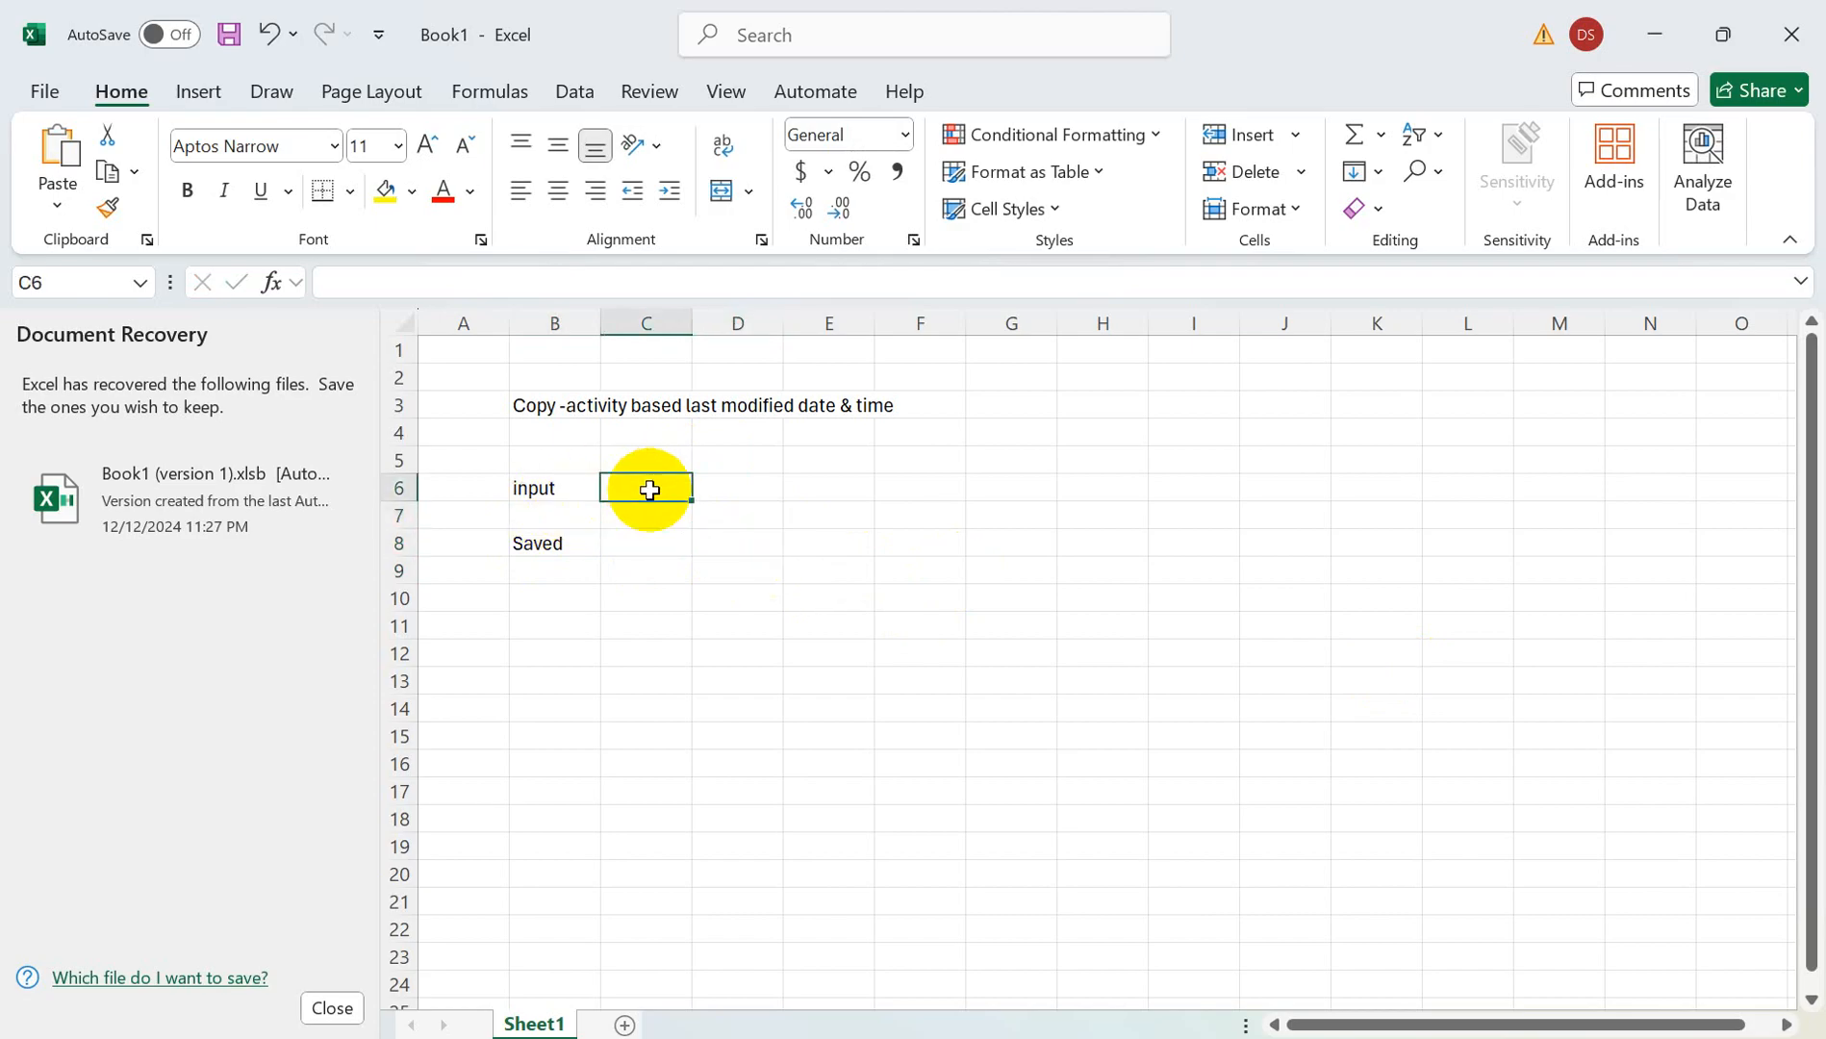
pyautogui.write('100')
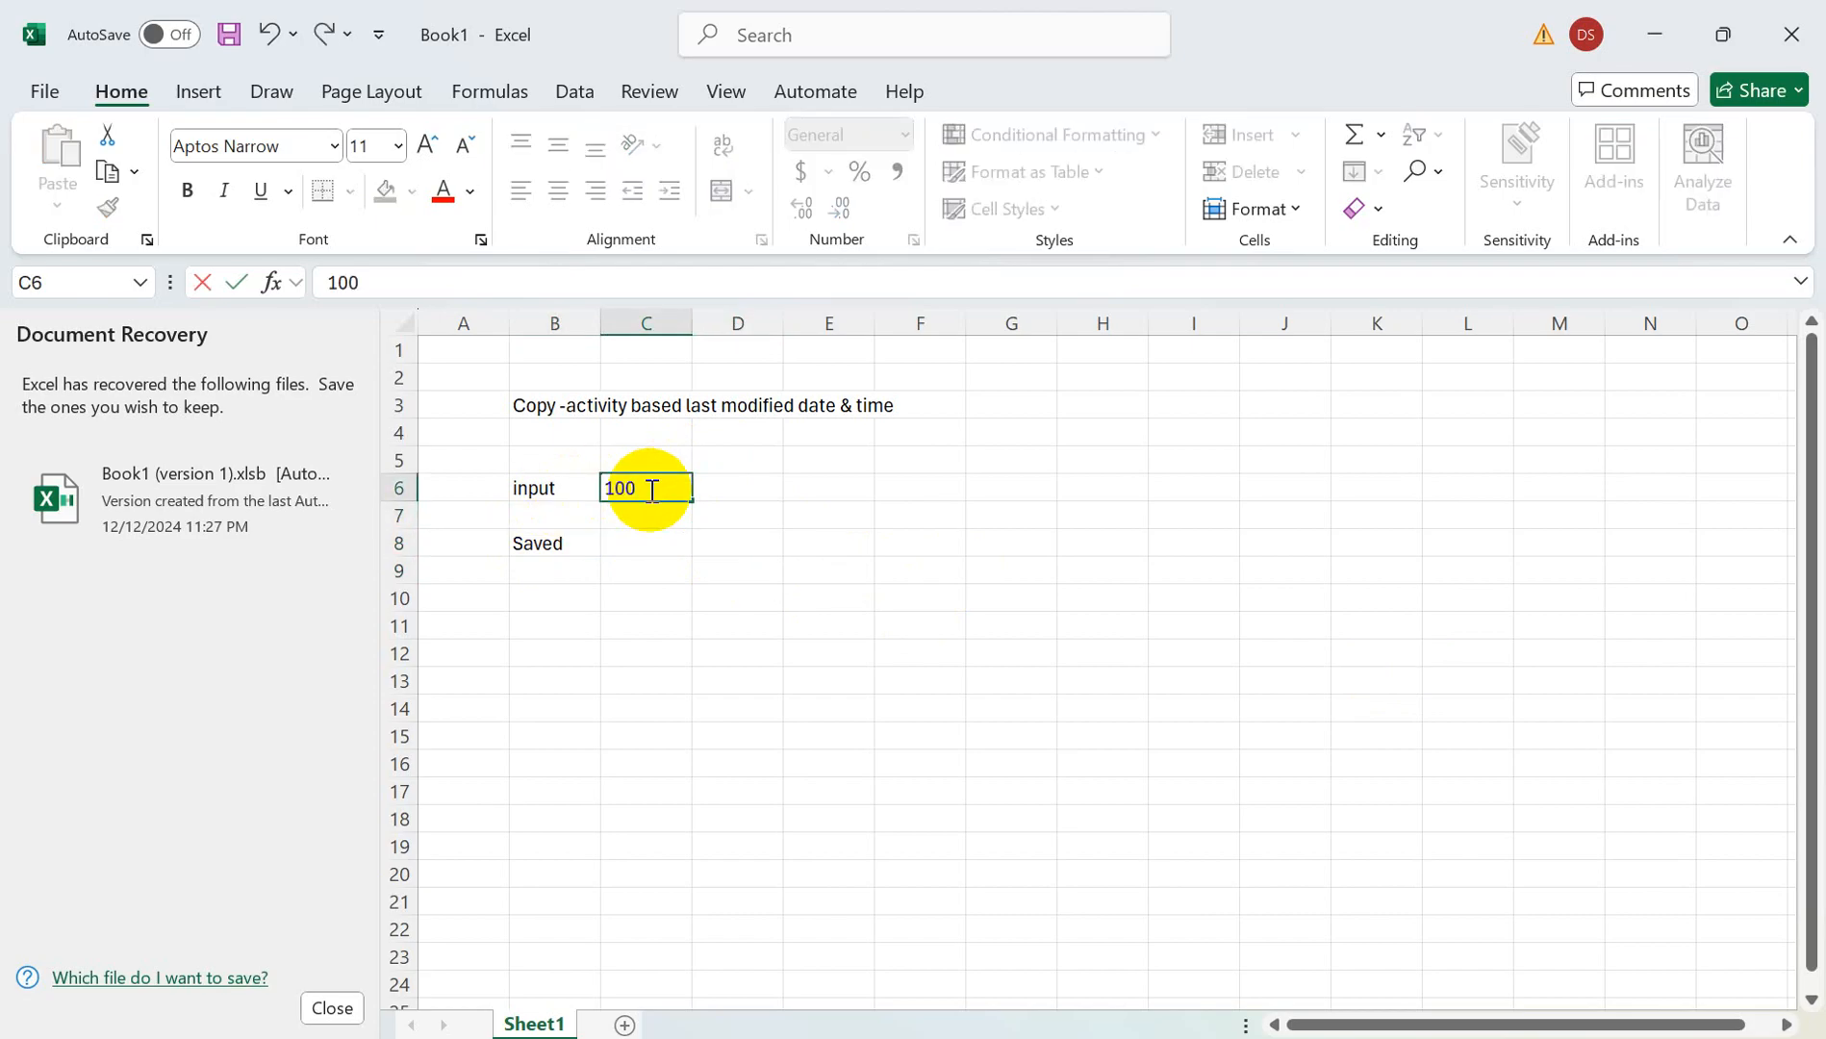
pyautogui.write('0 file')
pyautogui.click(553, 487)
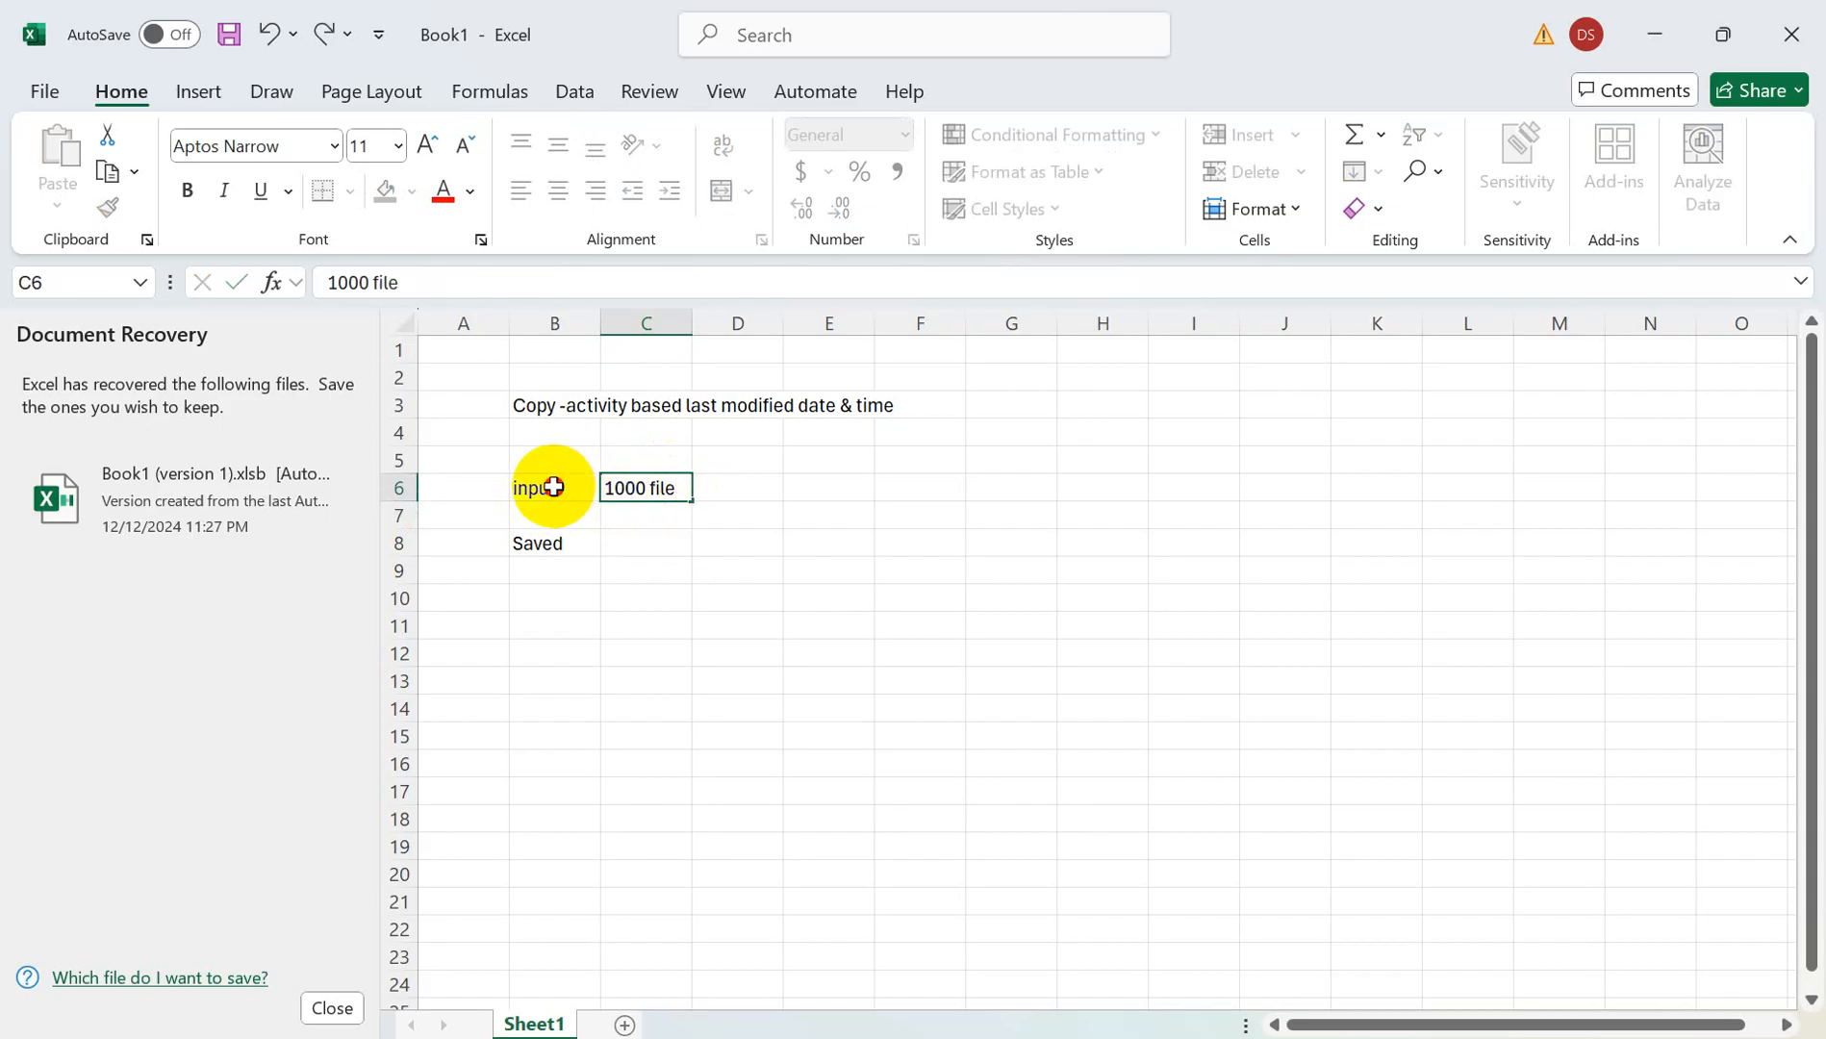
pyautogui.click(480, 485)
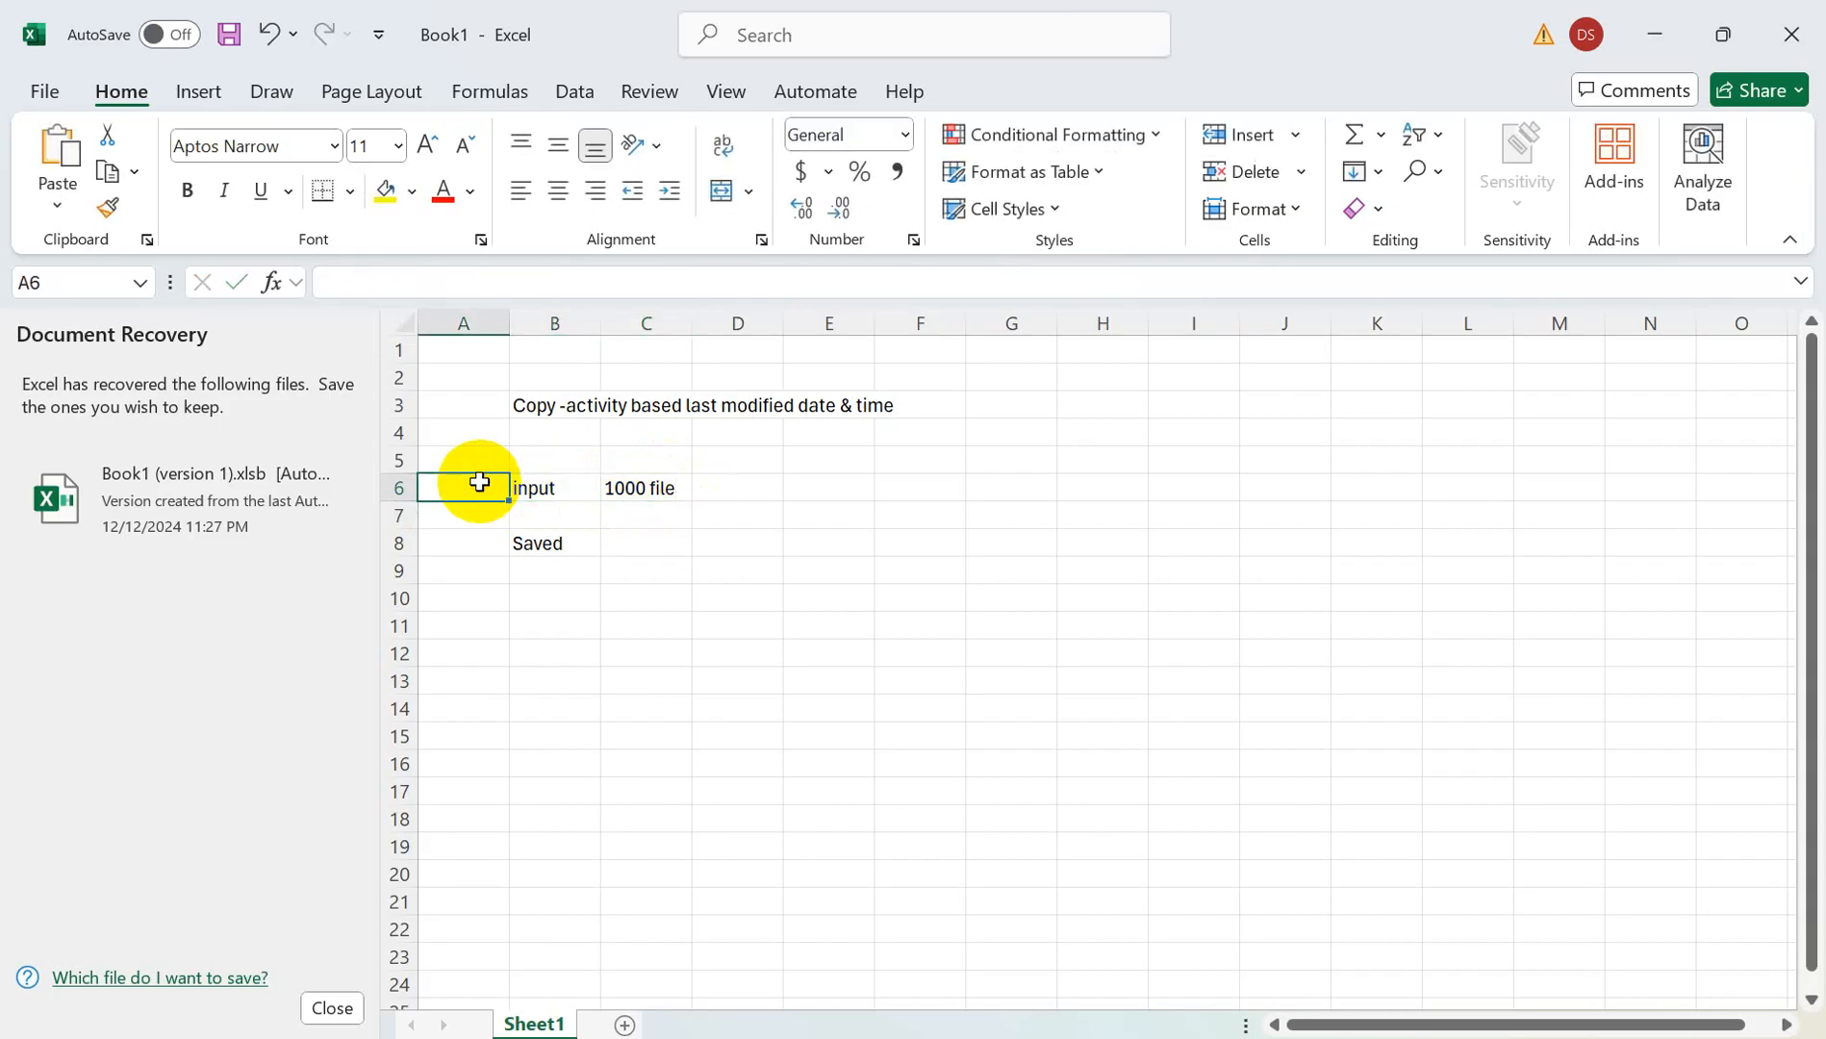
# - Enter the years 2023 in cell C7 and 2024 in cell D7
pyautogui.click(617, 515)
pyautogui.write('2023')
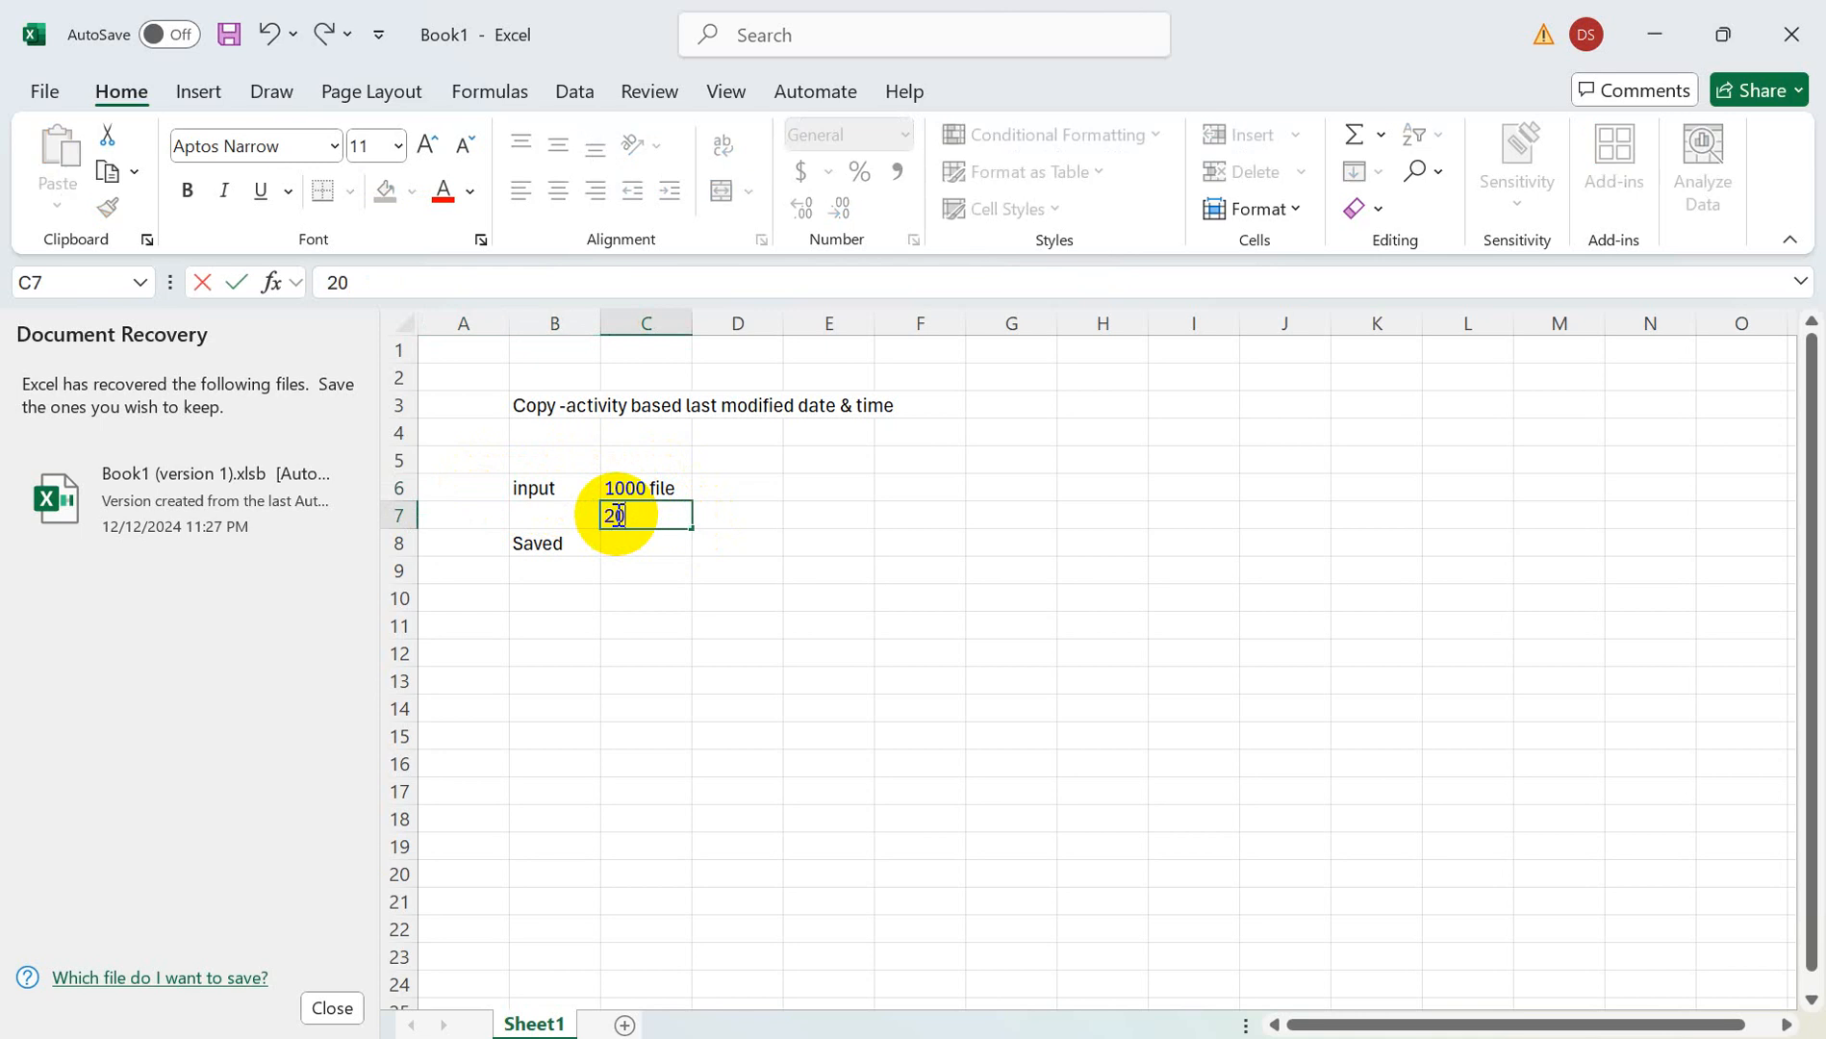
pyautogui.click(759, 523)
pyautogui.write('2924')
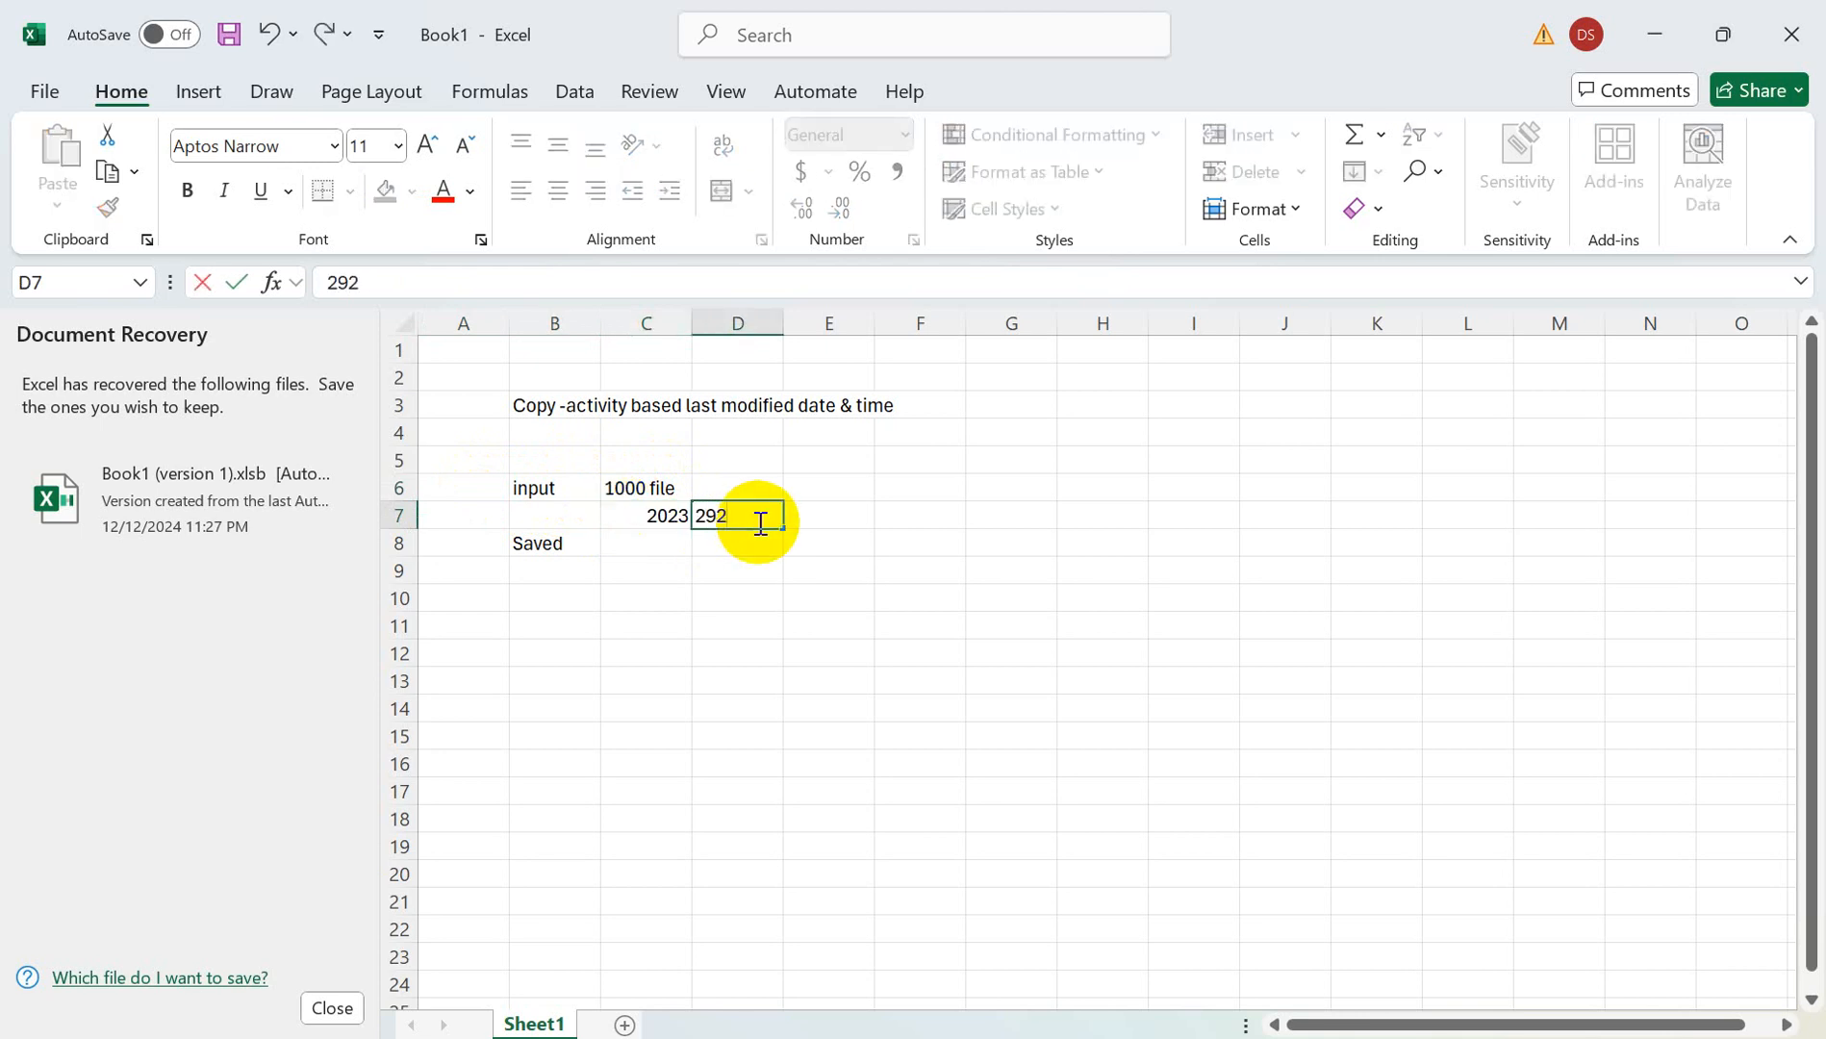
pyautogui.press('BackSpace')
pyautogui.press('BackSpace')
pyautogui.press('BackSpace')
pyautogui.write('024')
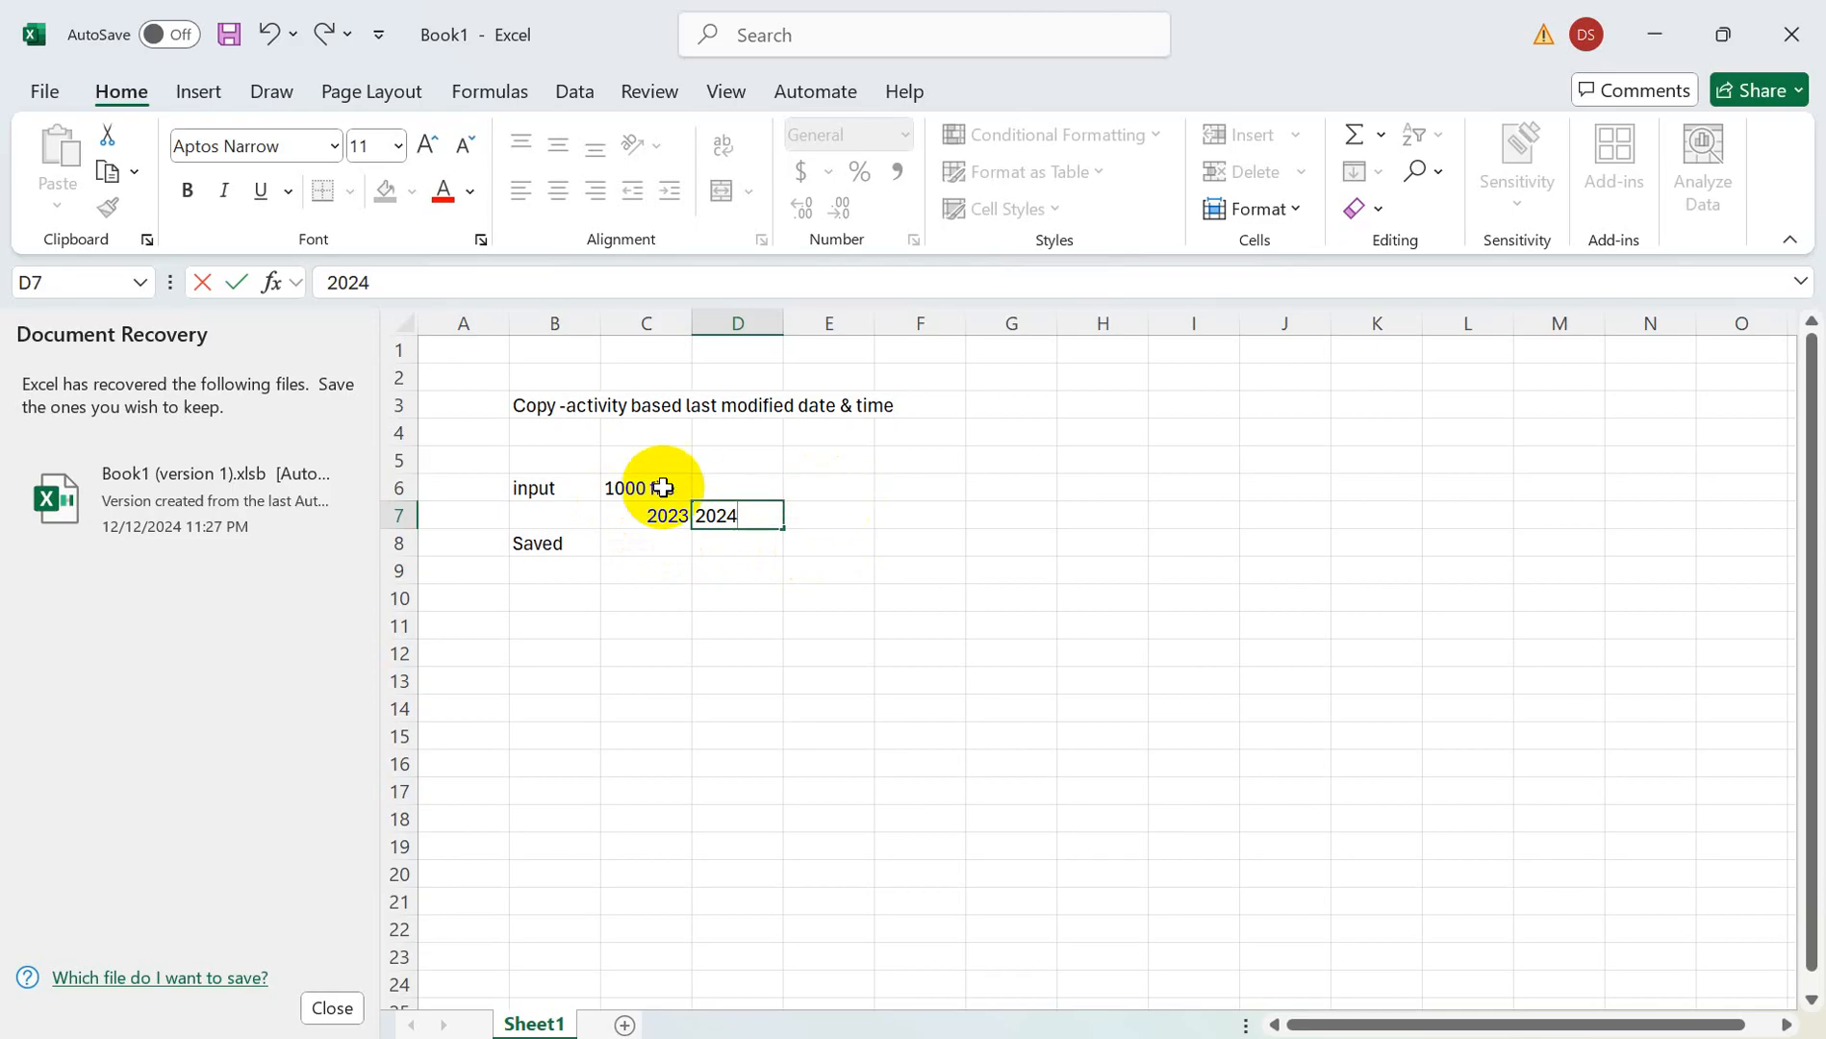
pyautogui.click(538, 485)
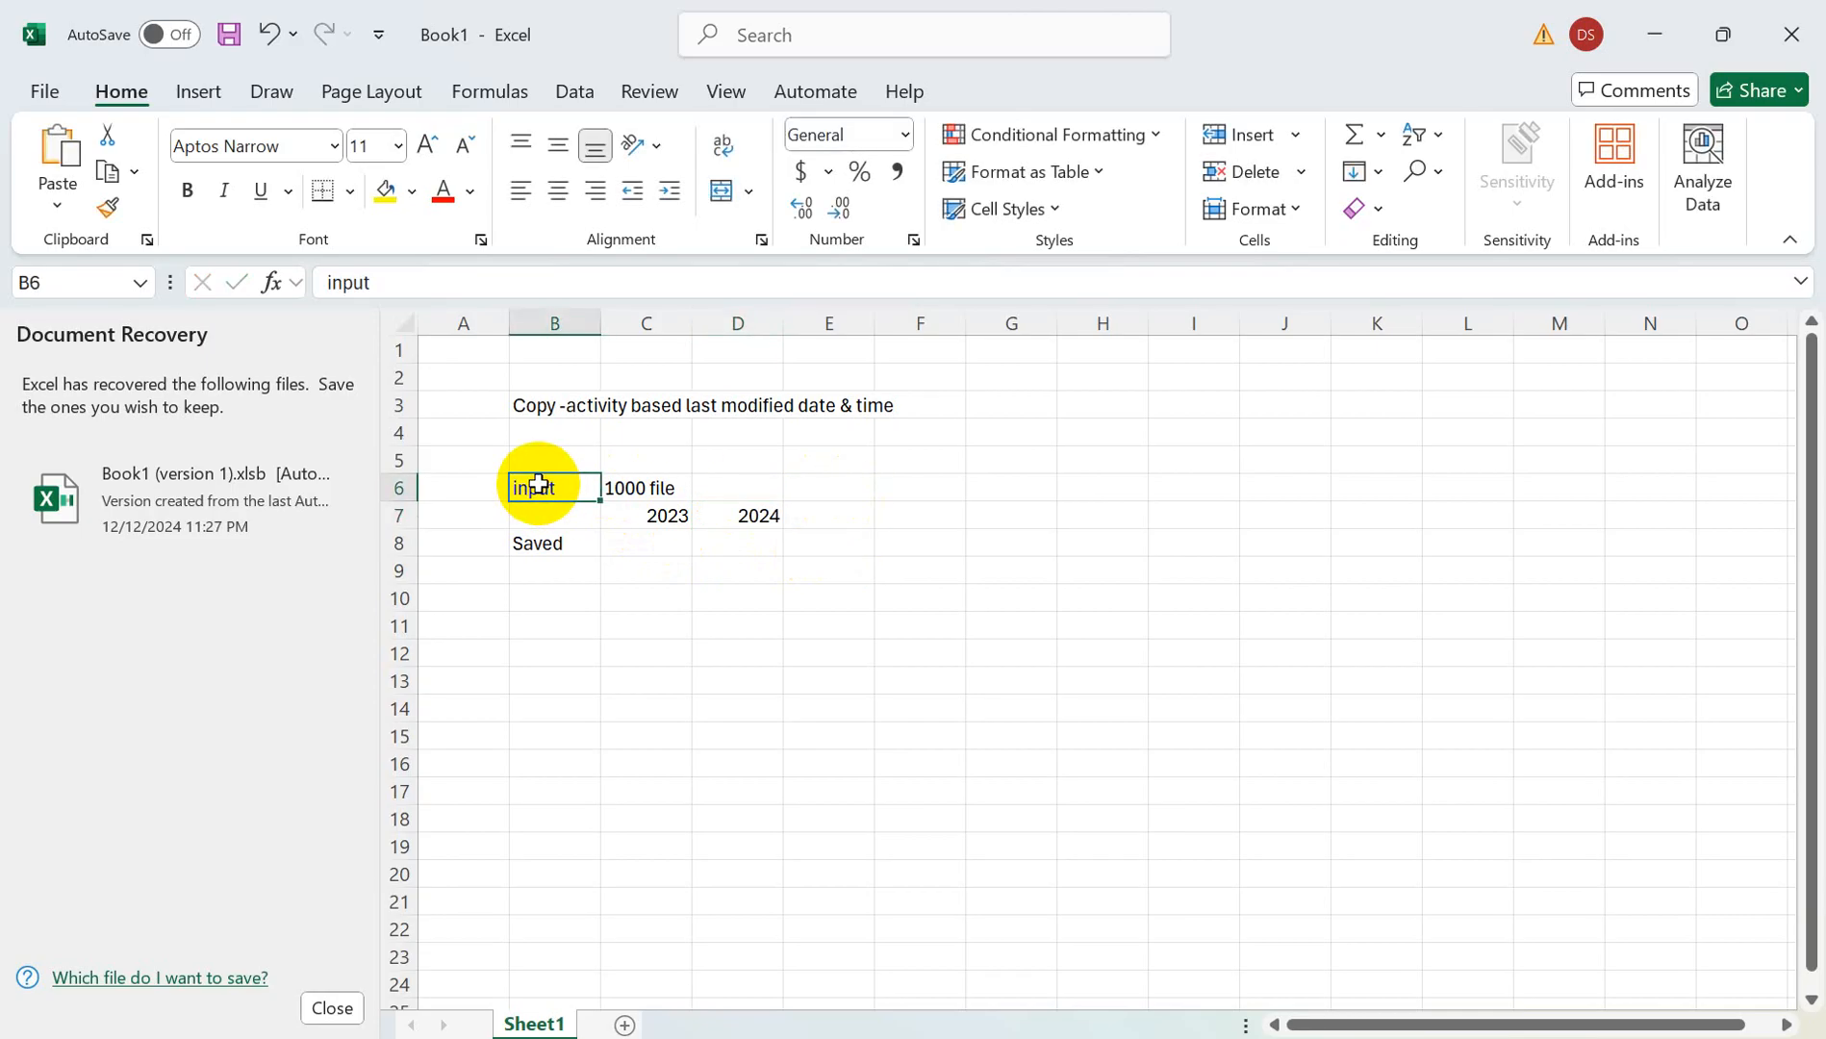
# - Enter "1st Jan" in cell D8, below the year 2024 in the Saved row
pyautogui.click(760, 544)
pyautogui.write('1')
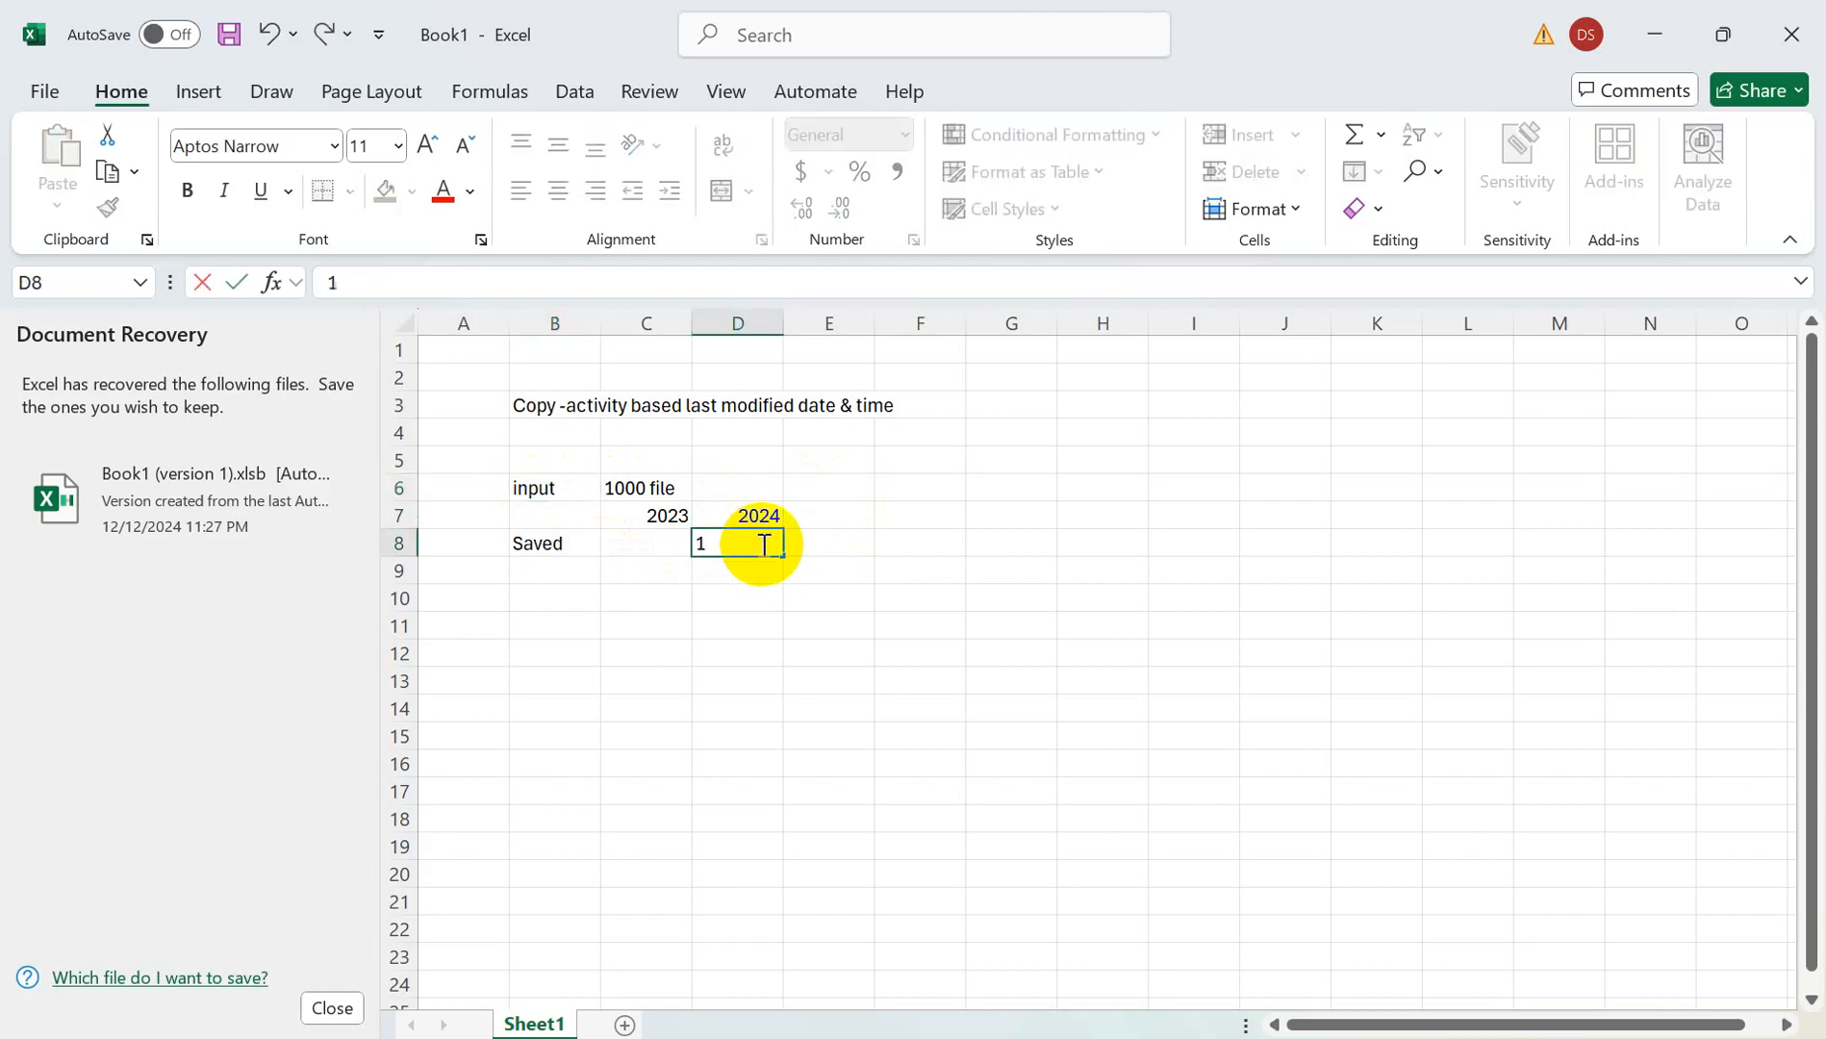
pyautogui.write('st H')
pyautogui.press('BackSpace')
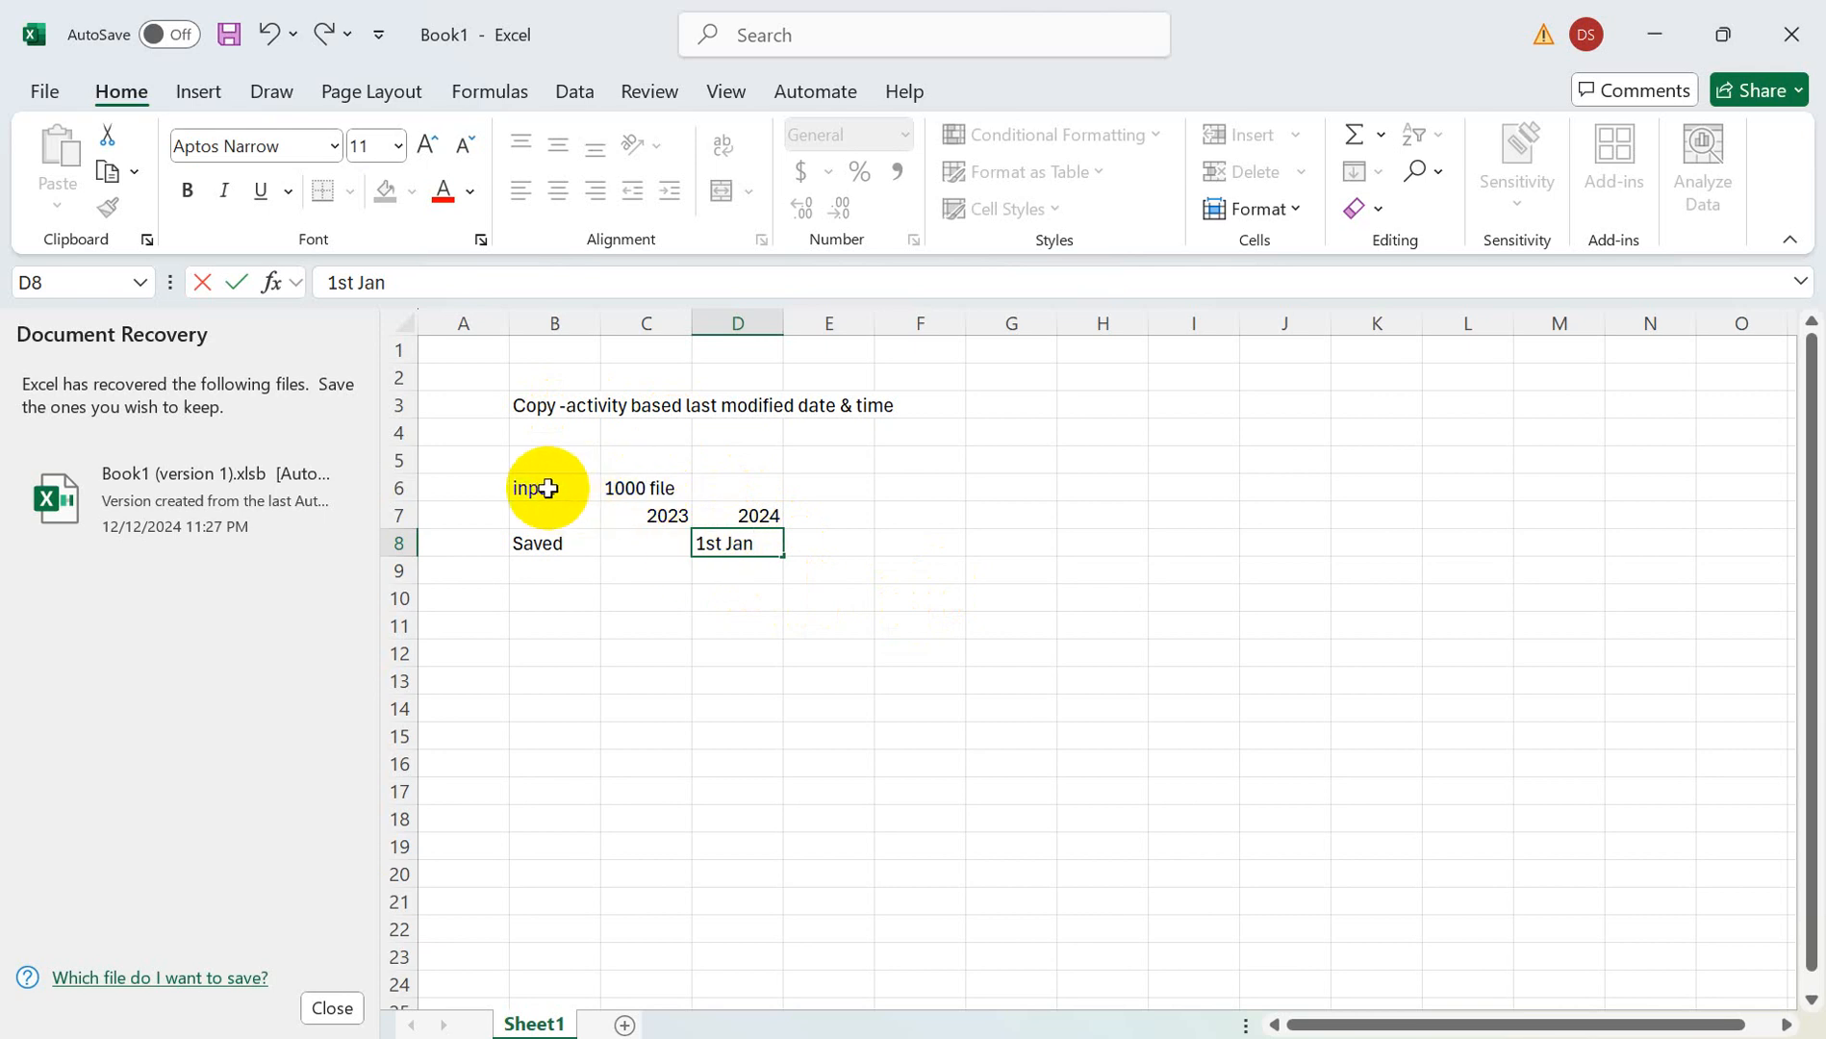
pyautogui.click(644, 497)
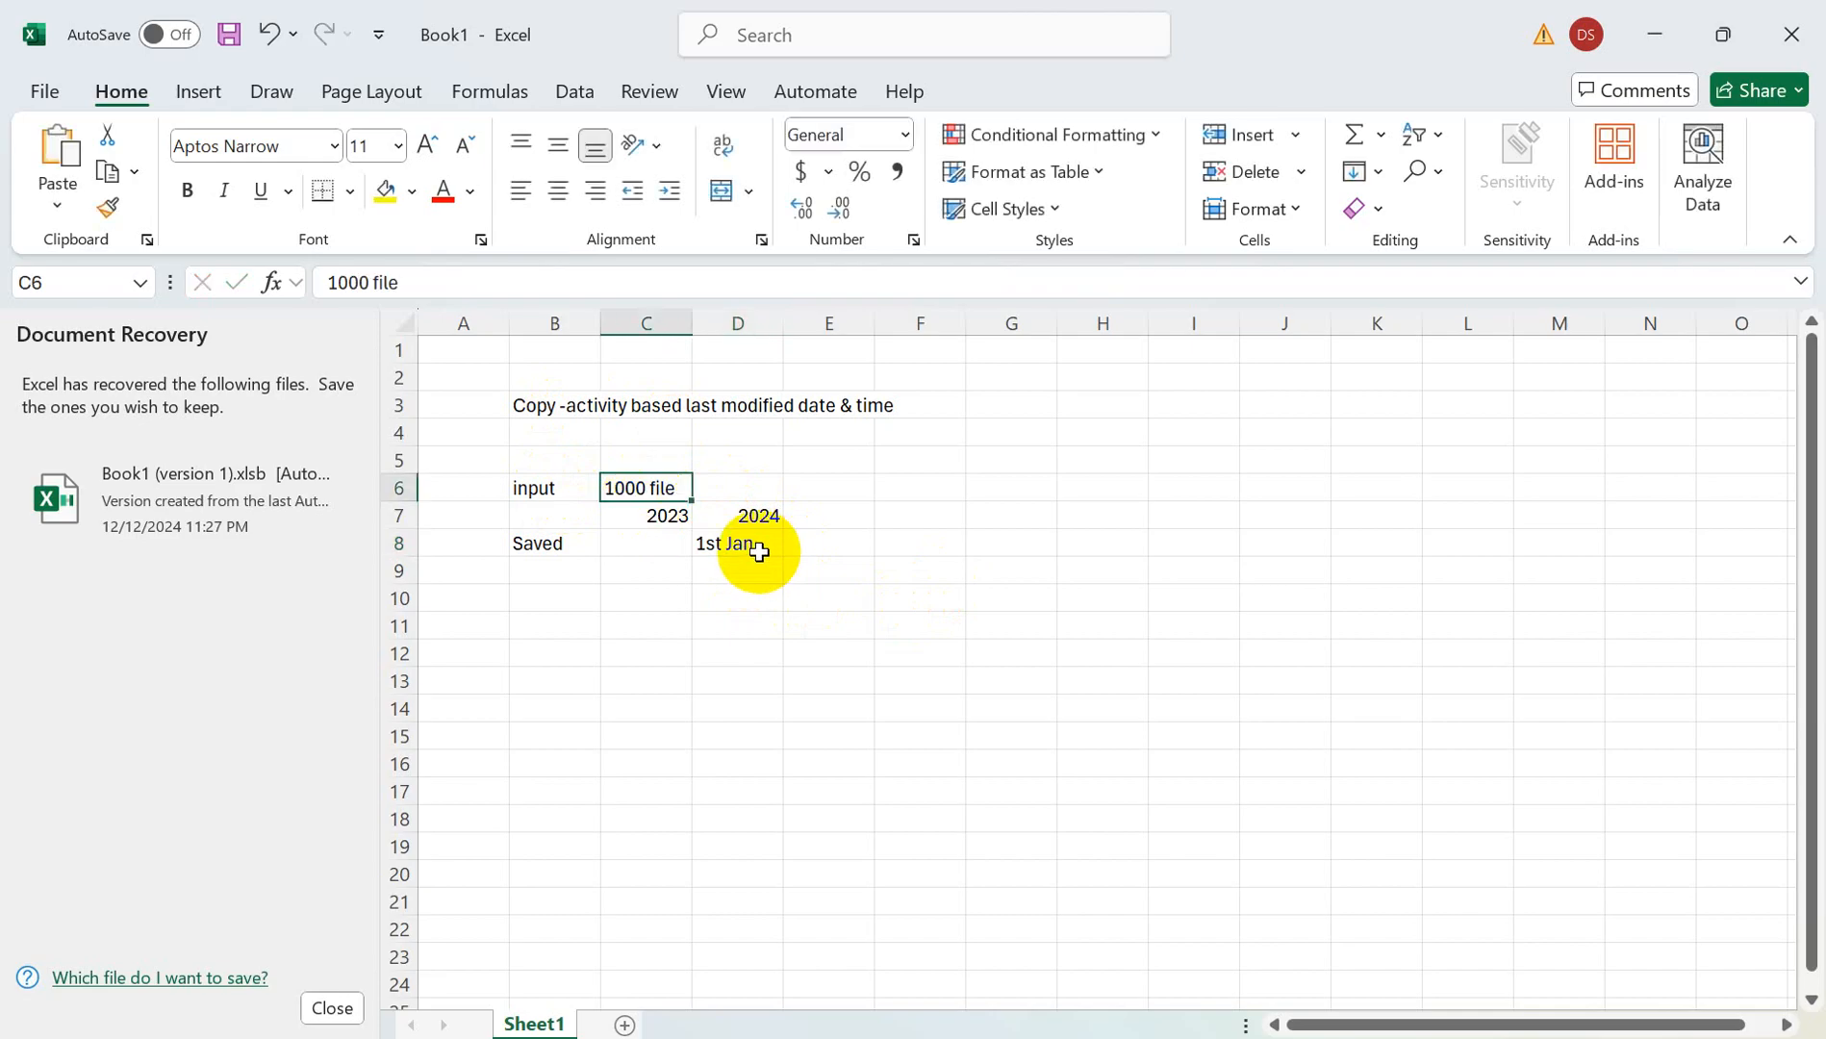
# - Enter "13th Dec-2024" in cell D10, two rows below the "1st Jan" entry
pyautogui.click(723, 595)
pyautogui.write('1')
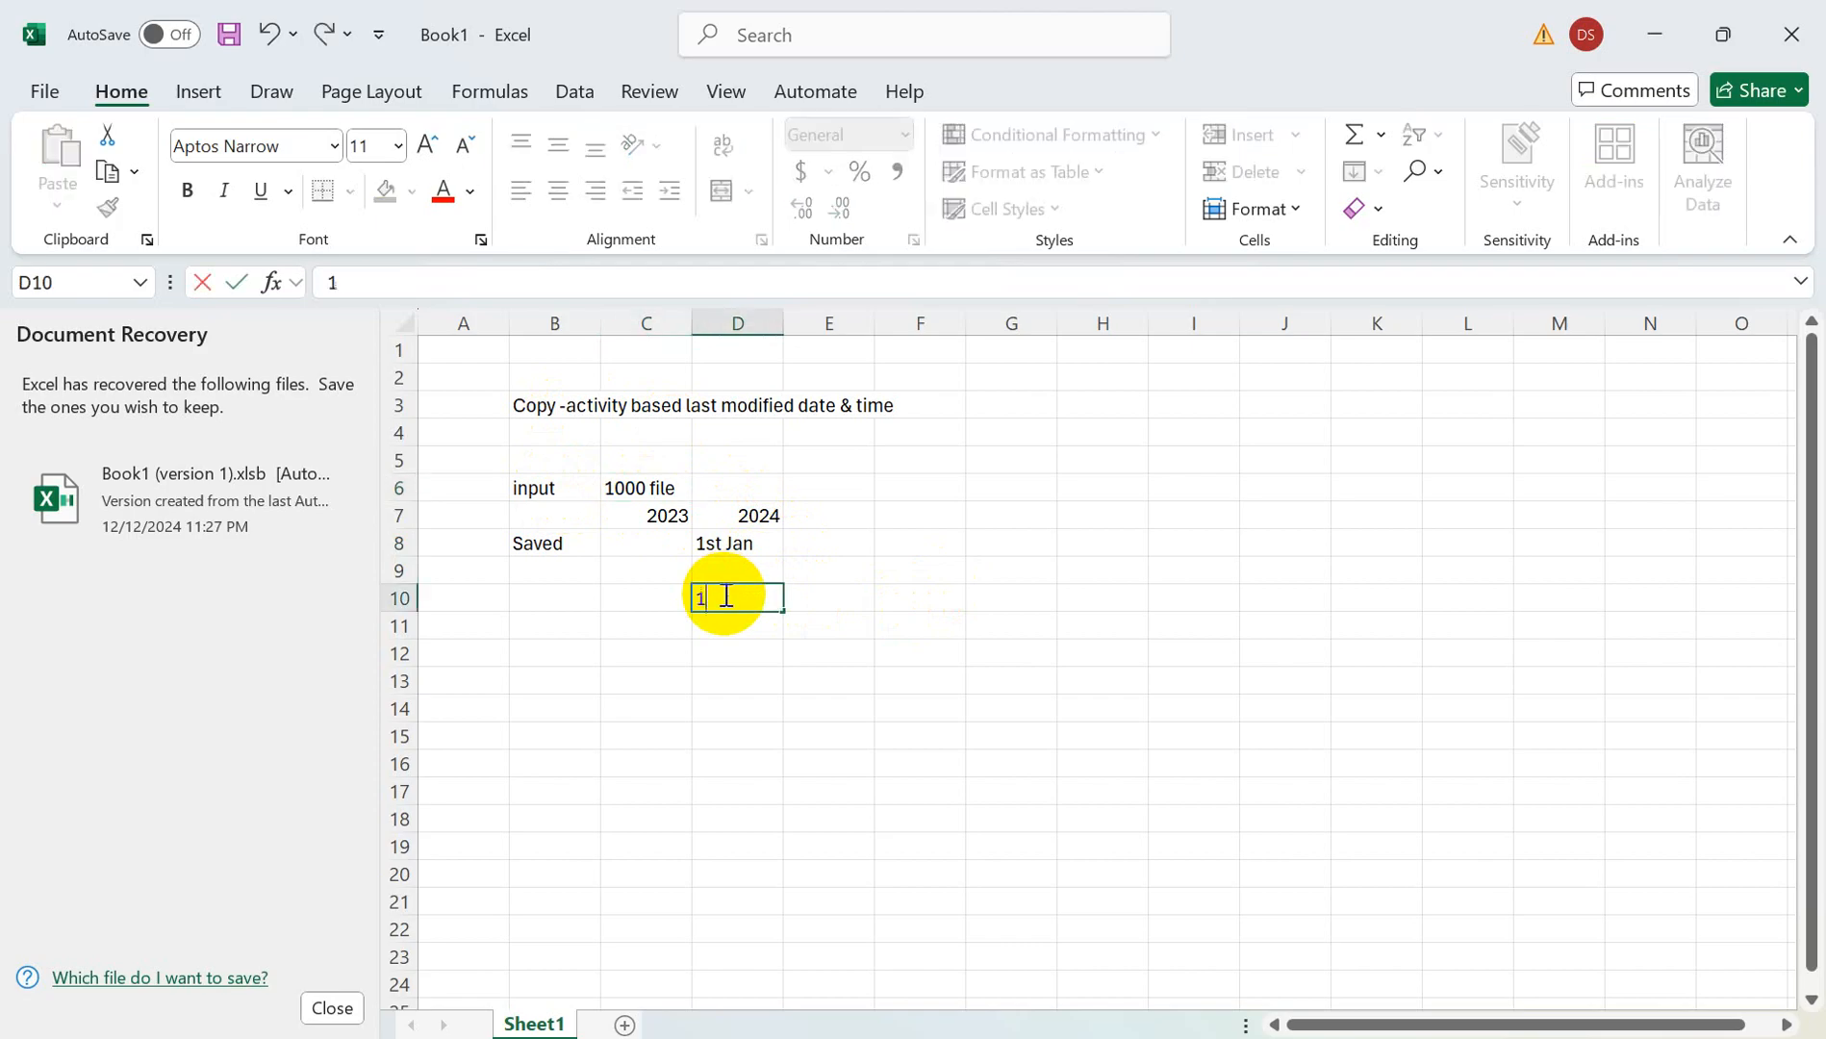
pyautogui.write('3th Dec-2024')
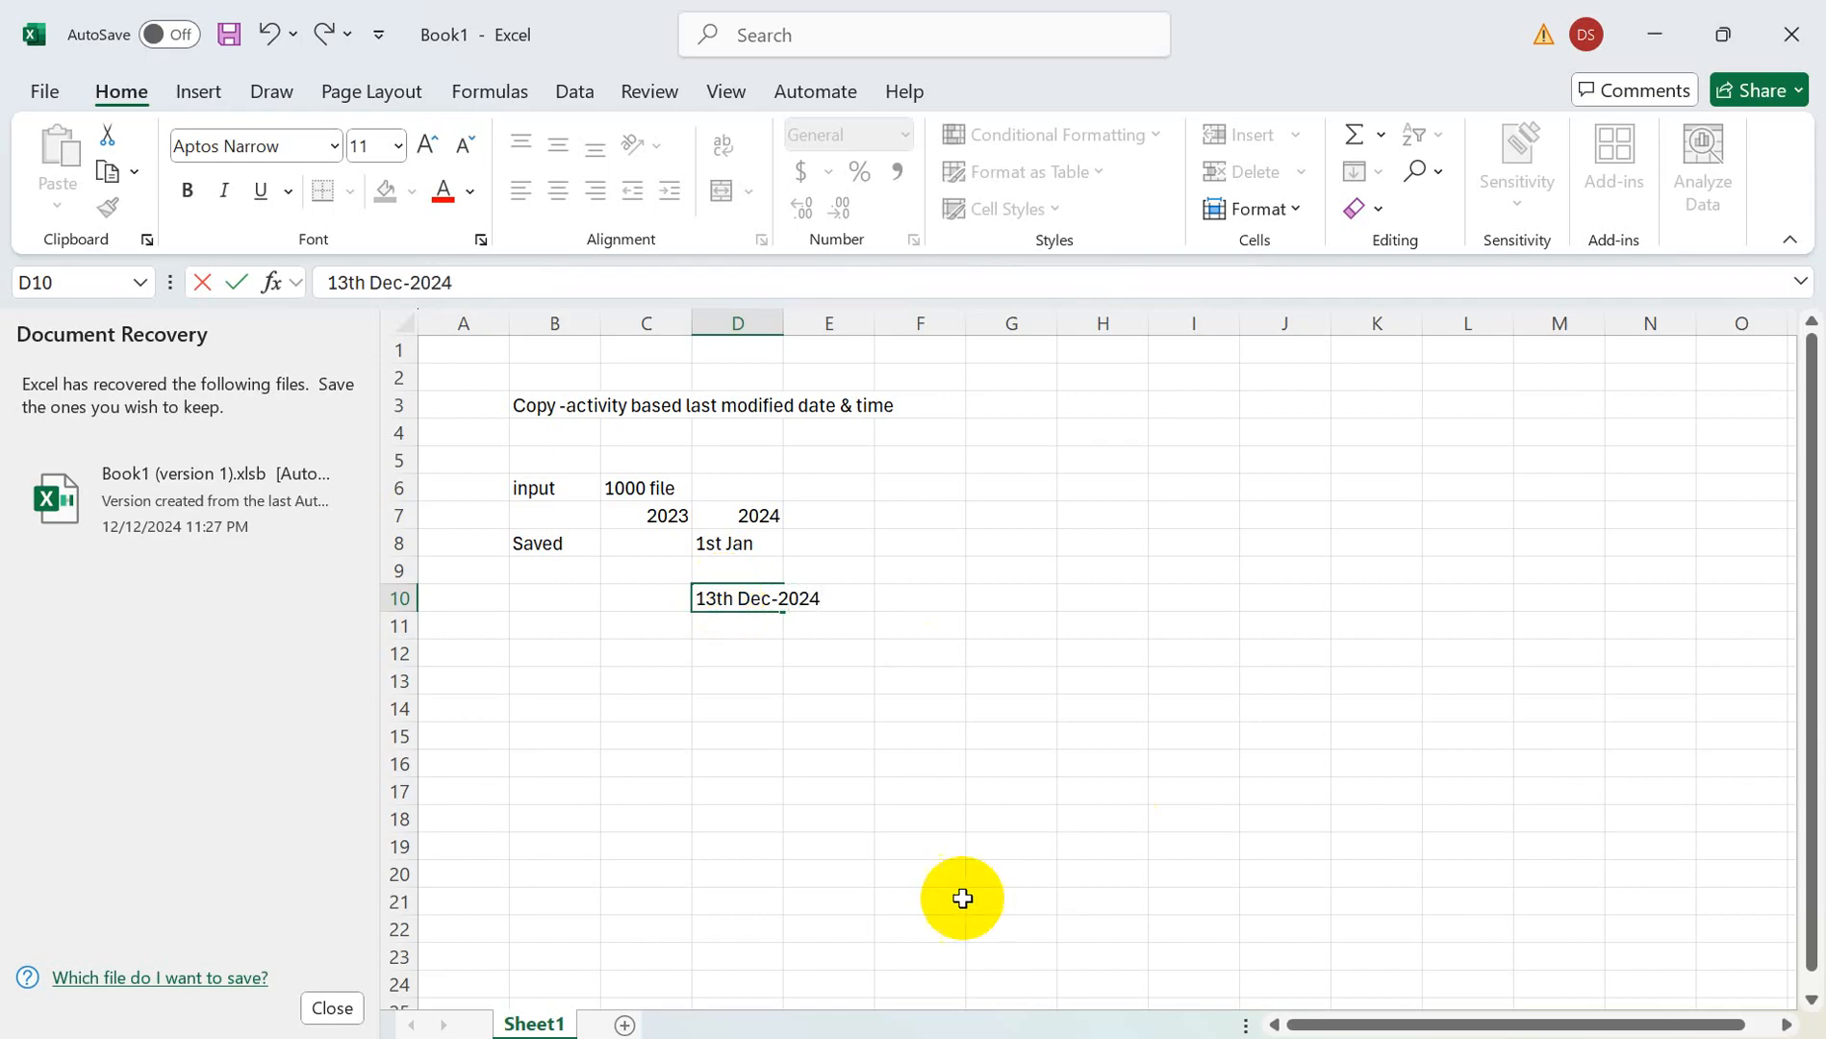
# - Switch to Azure Data Factory Studio and open the existing pl_lastmodifieddate pipeline for authoring
pyautogui.moveTo(1035, 1038)
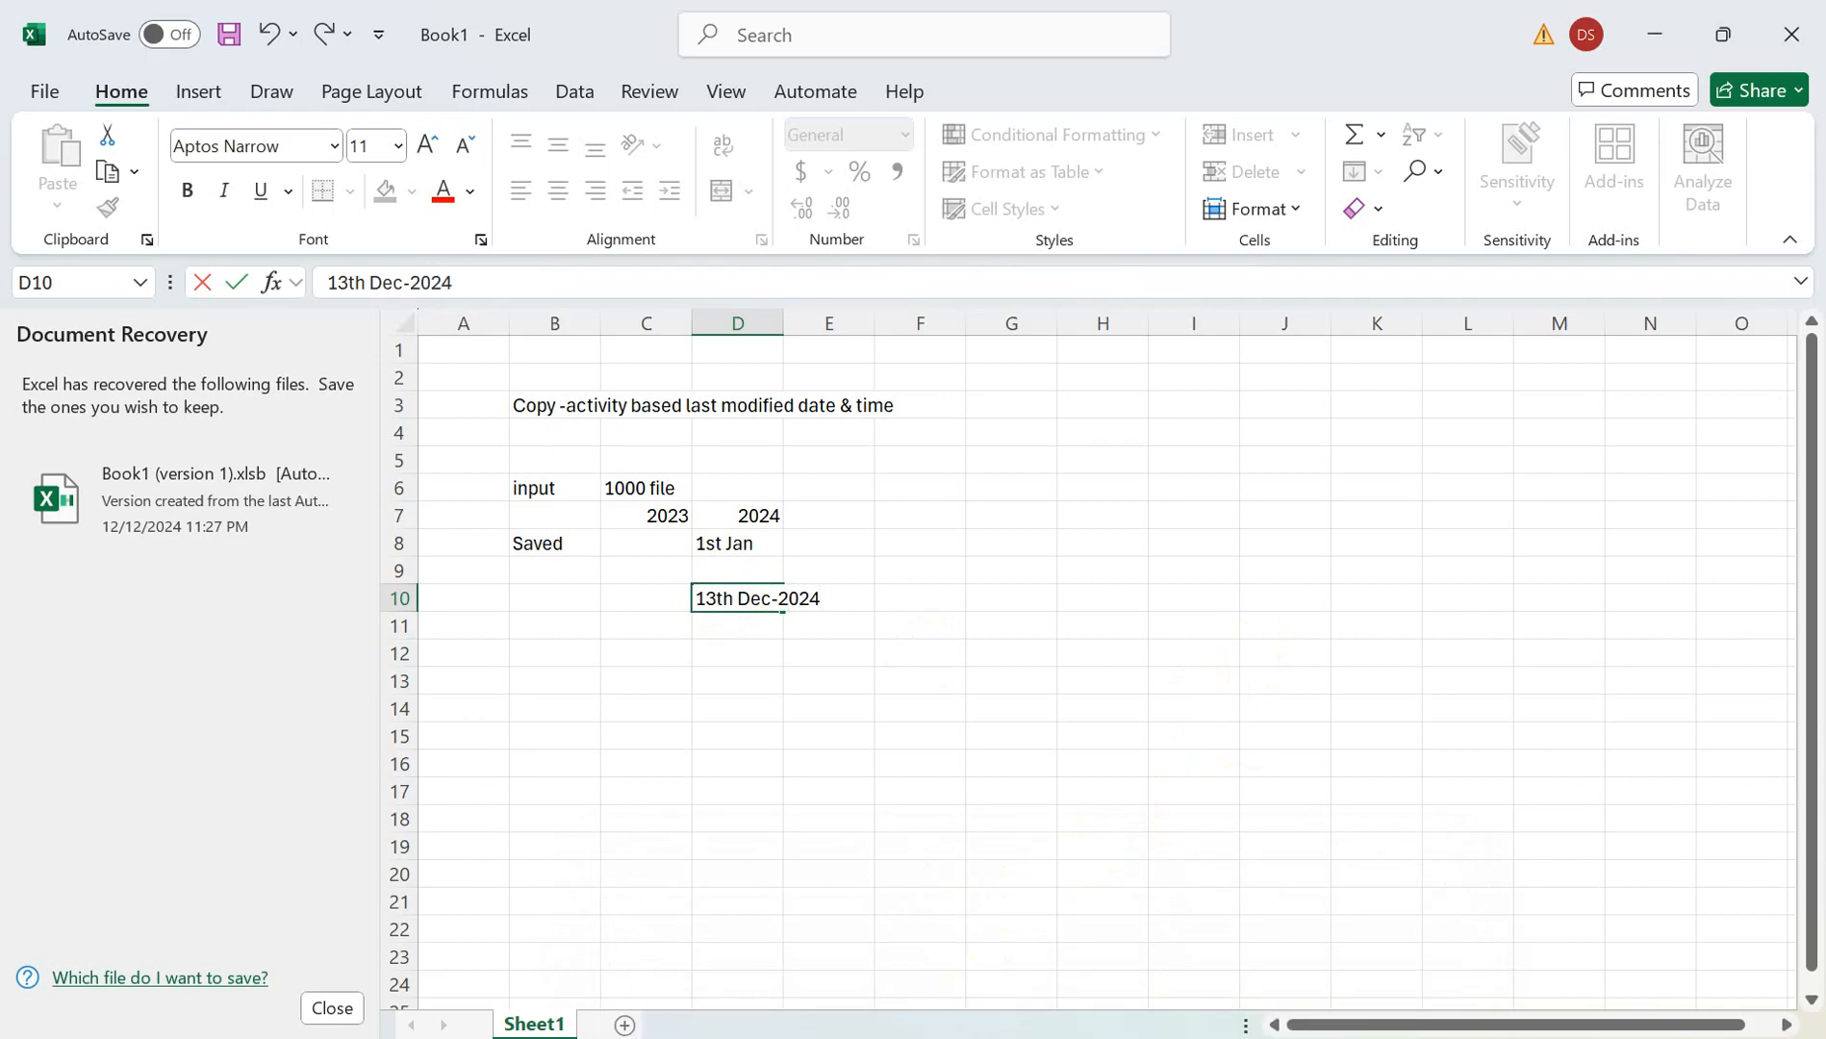
pyautogui.click(1097, 957)
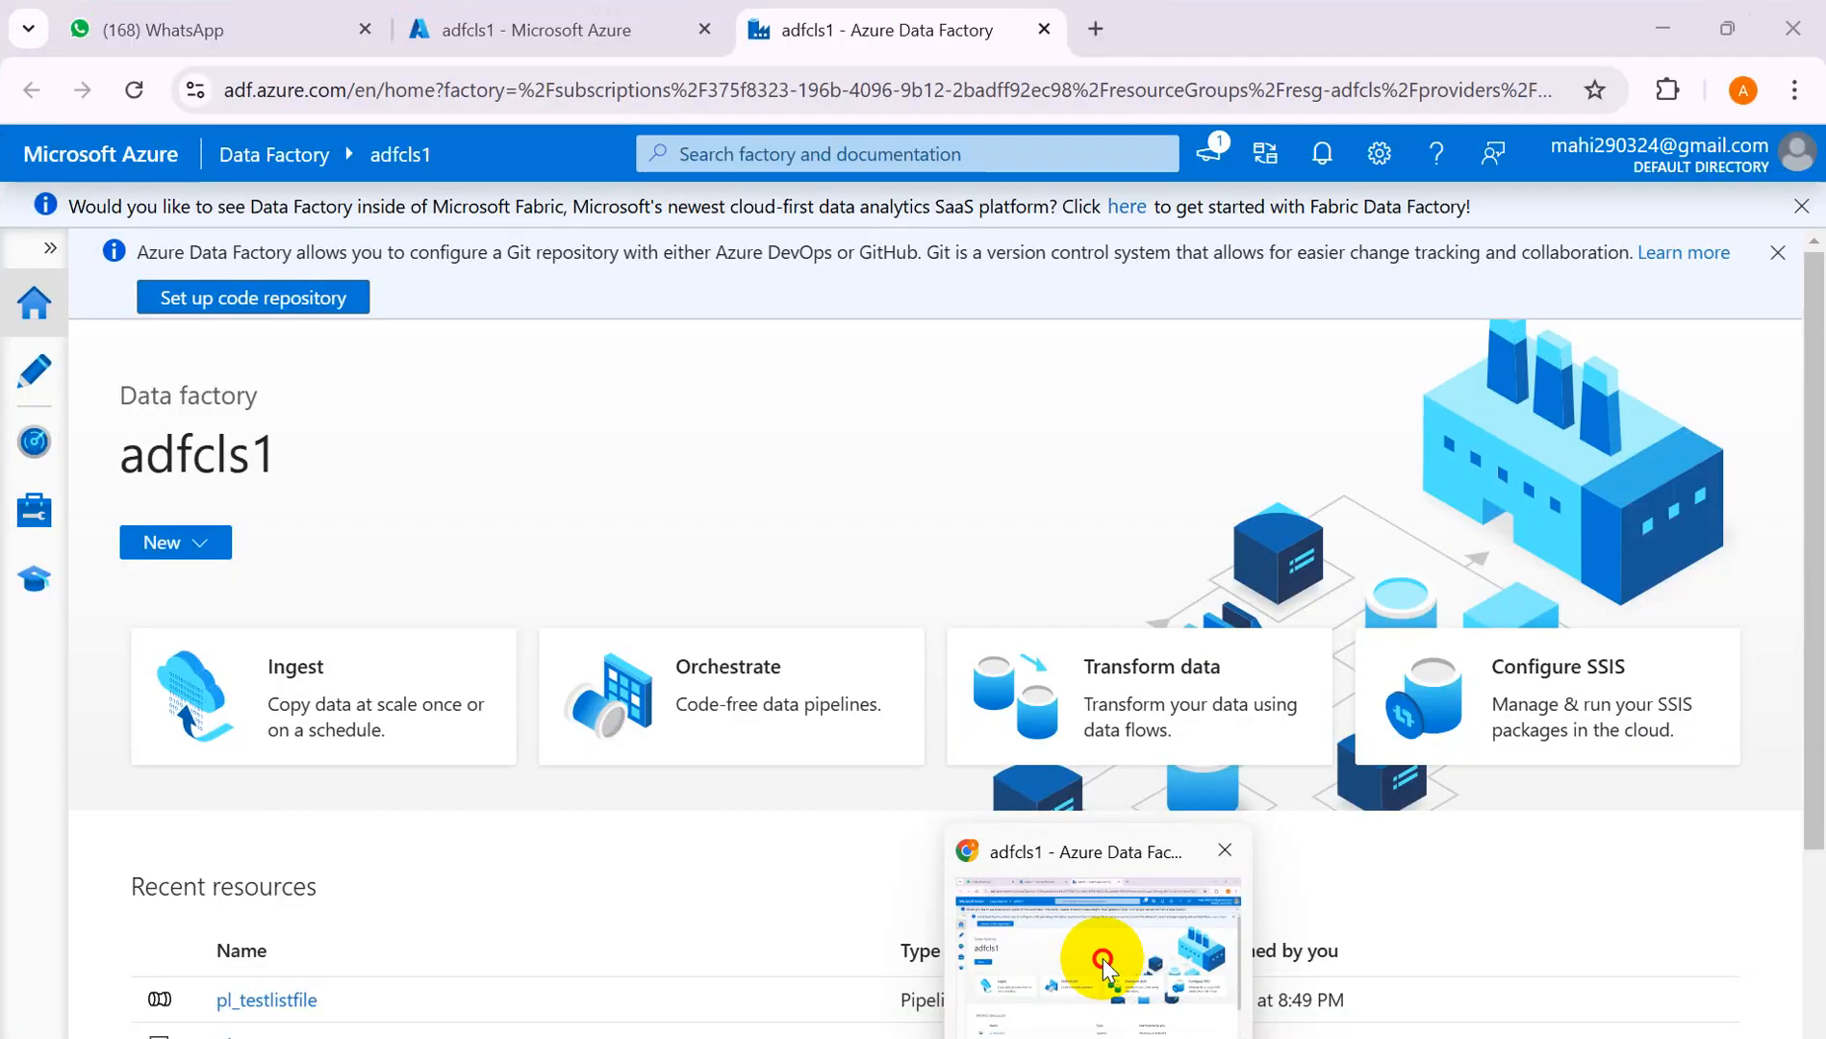
pyautogui.click(34, 374)
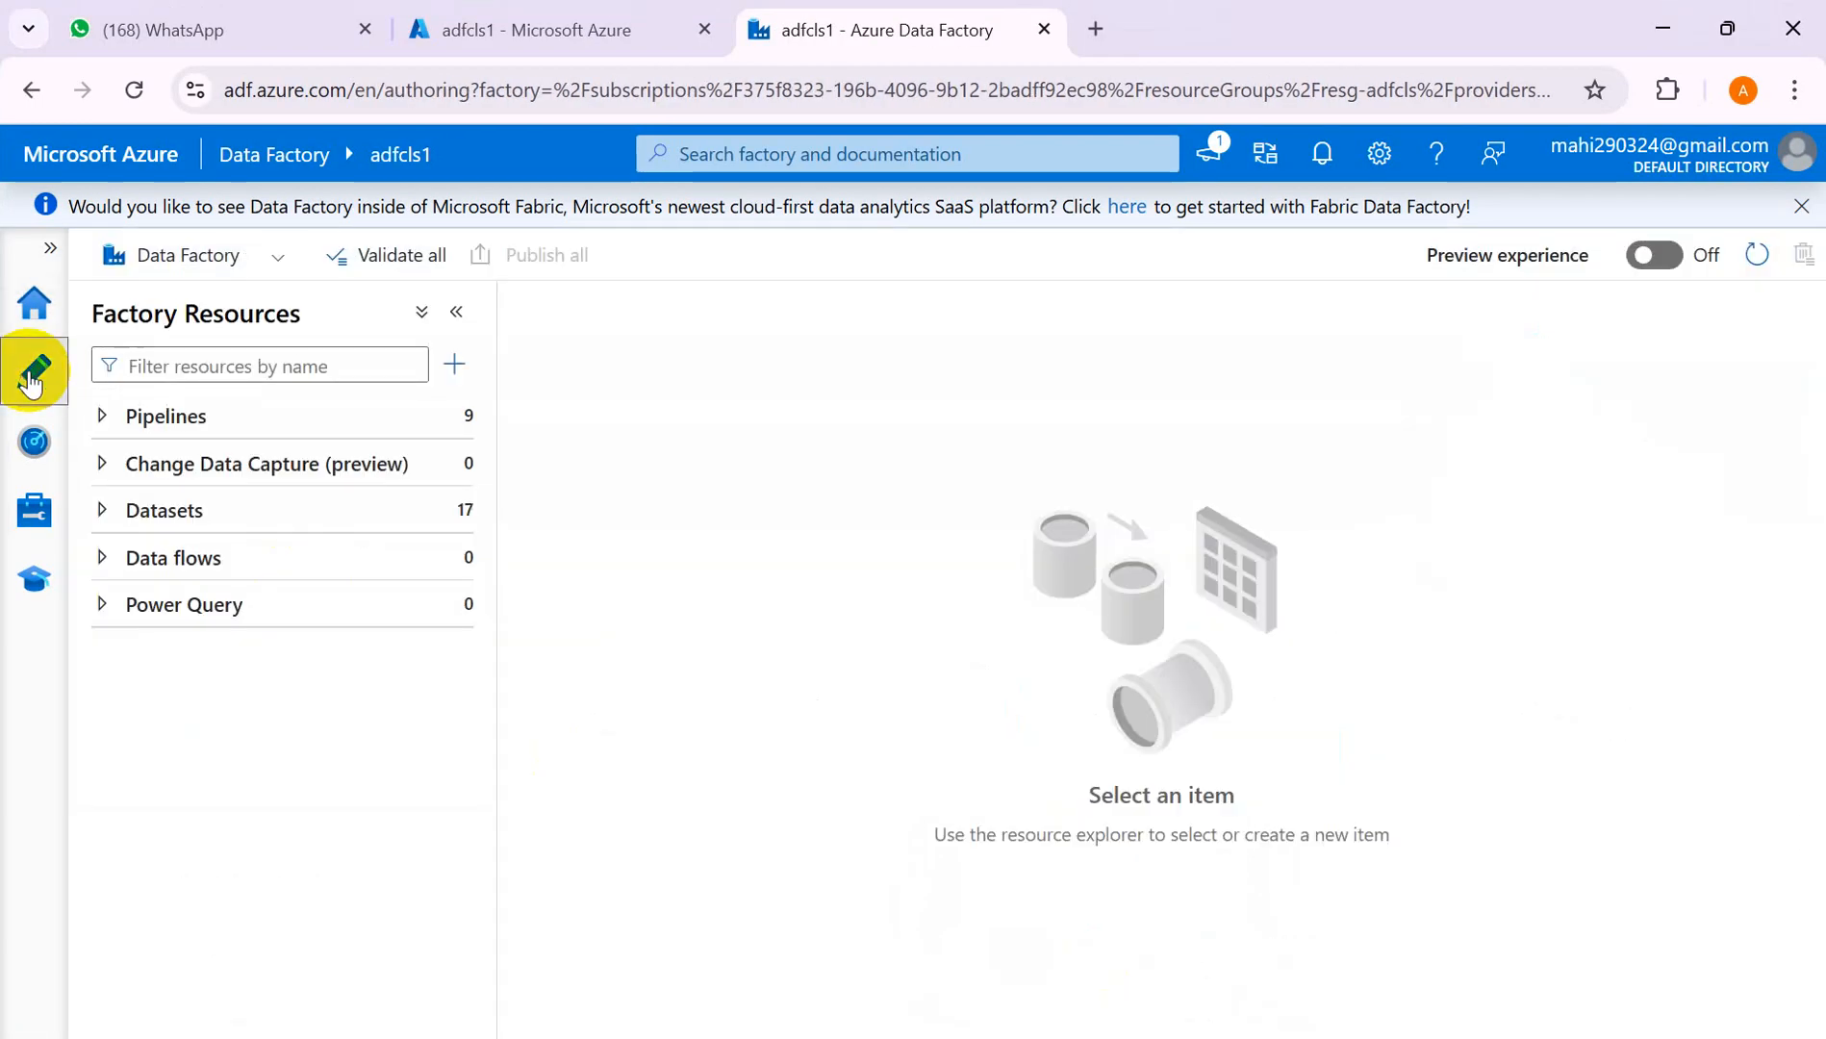
pyautogui.click(108, 418)
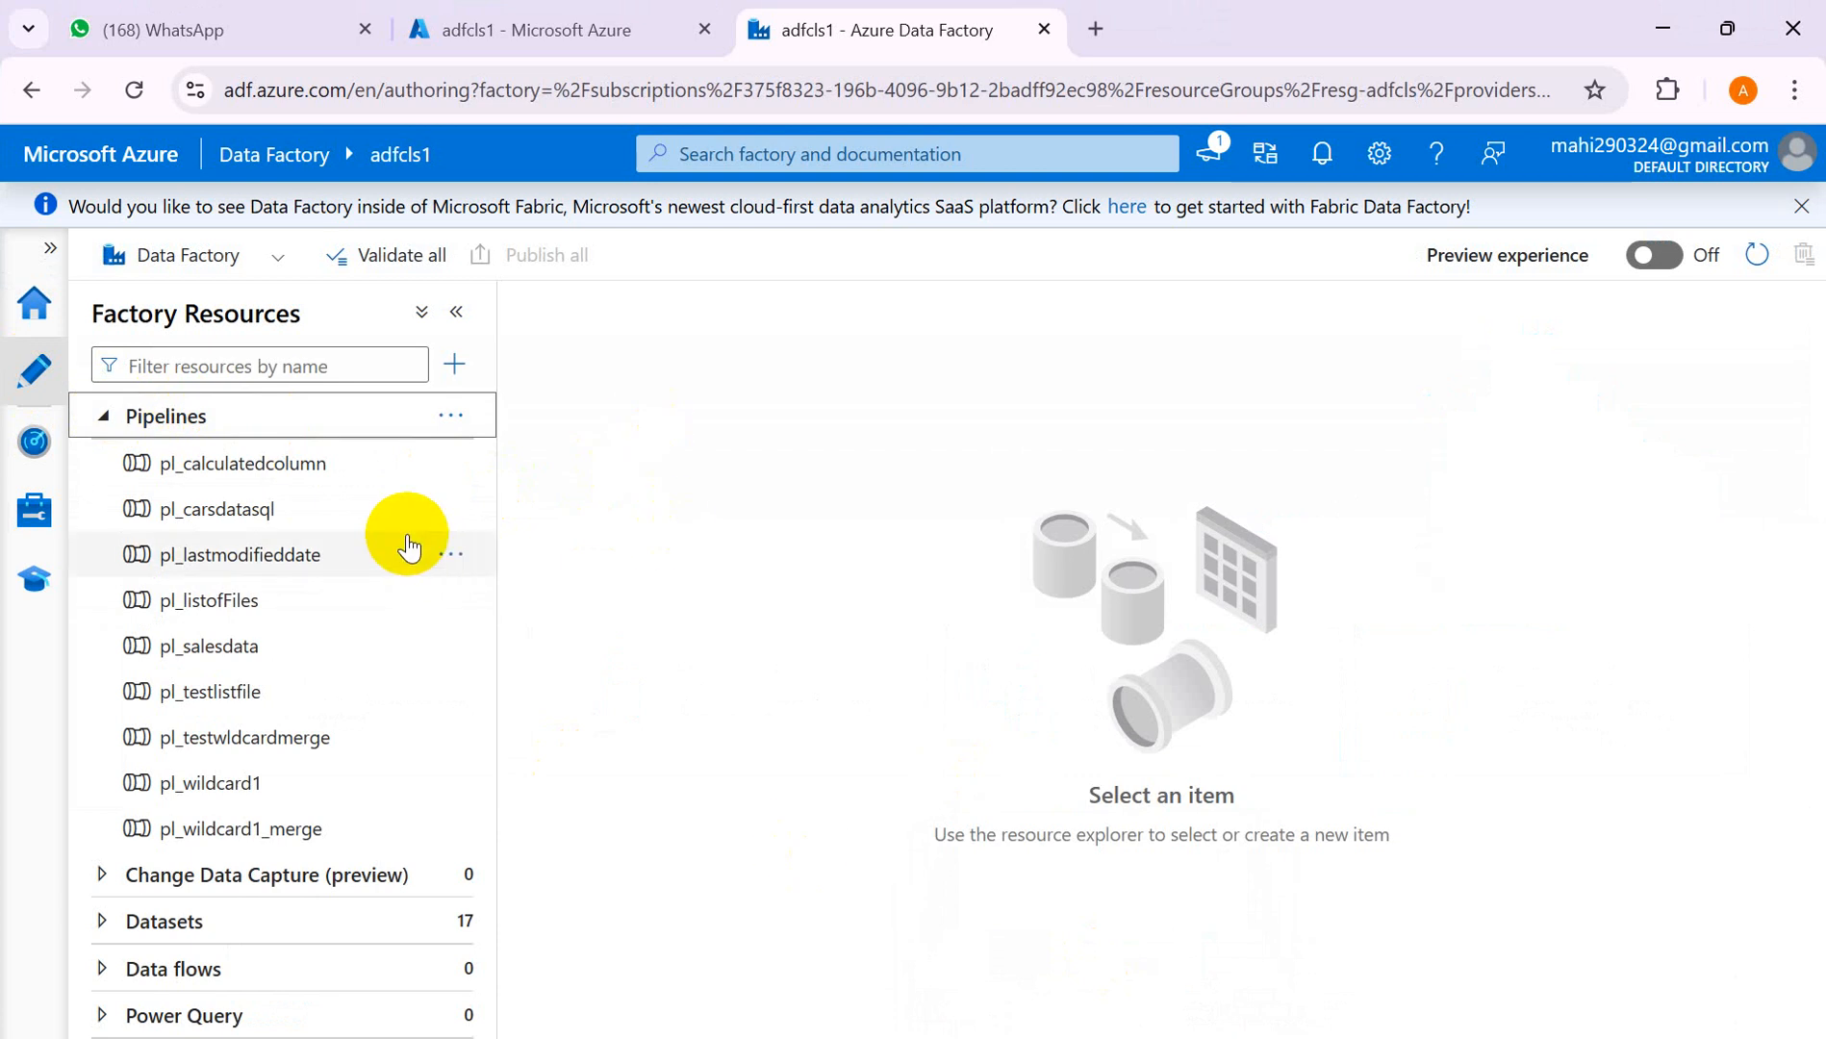
pyautogui.click(252, 558)
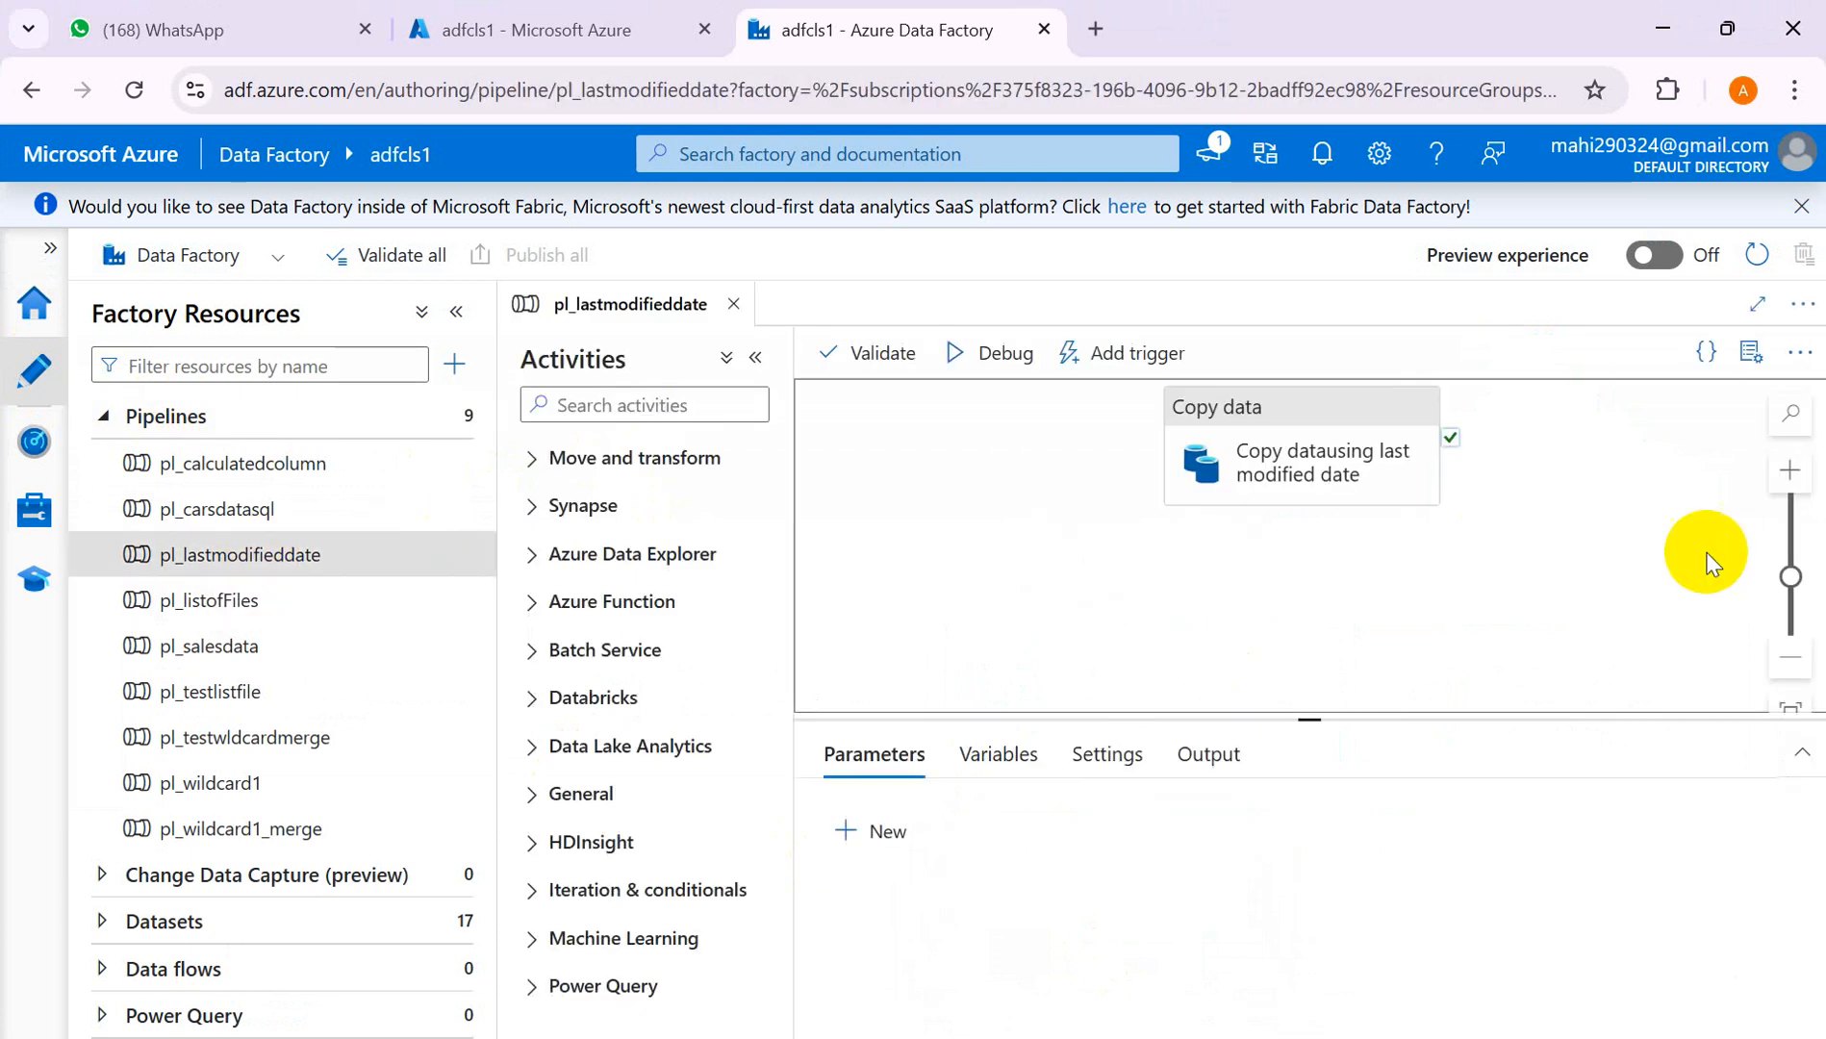
# - Examine the source settings of the pipeline's Copy data activity, including the filter by last modified start and end times
pyautogui.click(1254, 414)
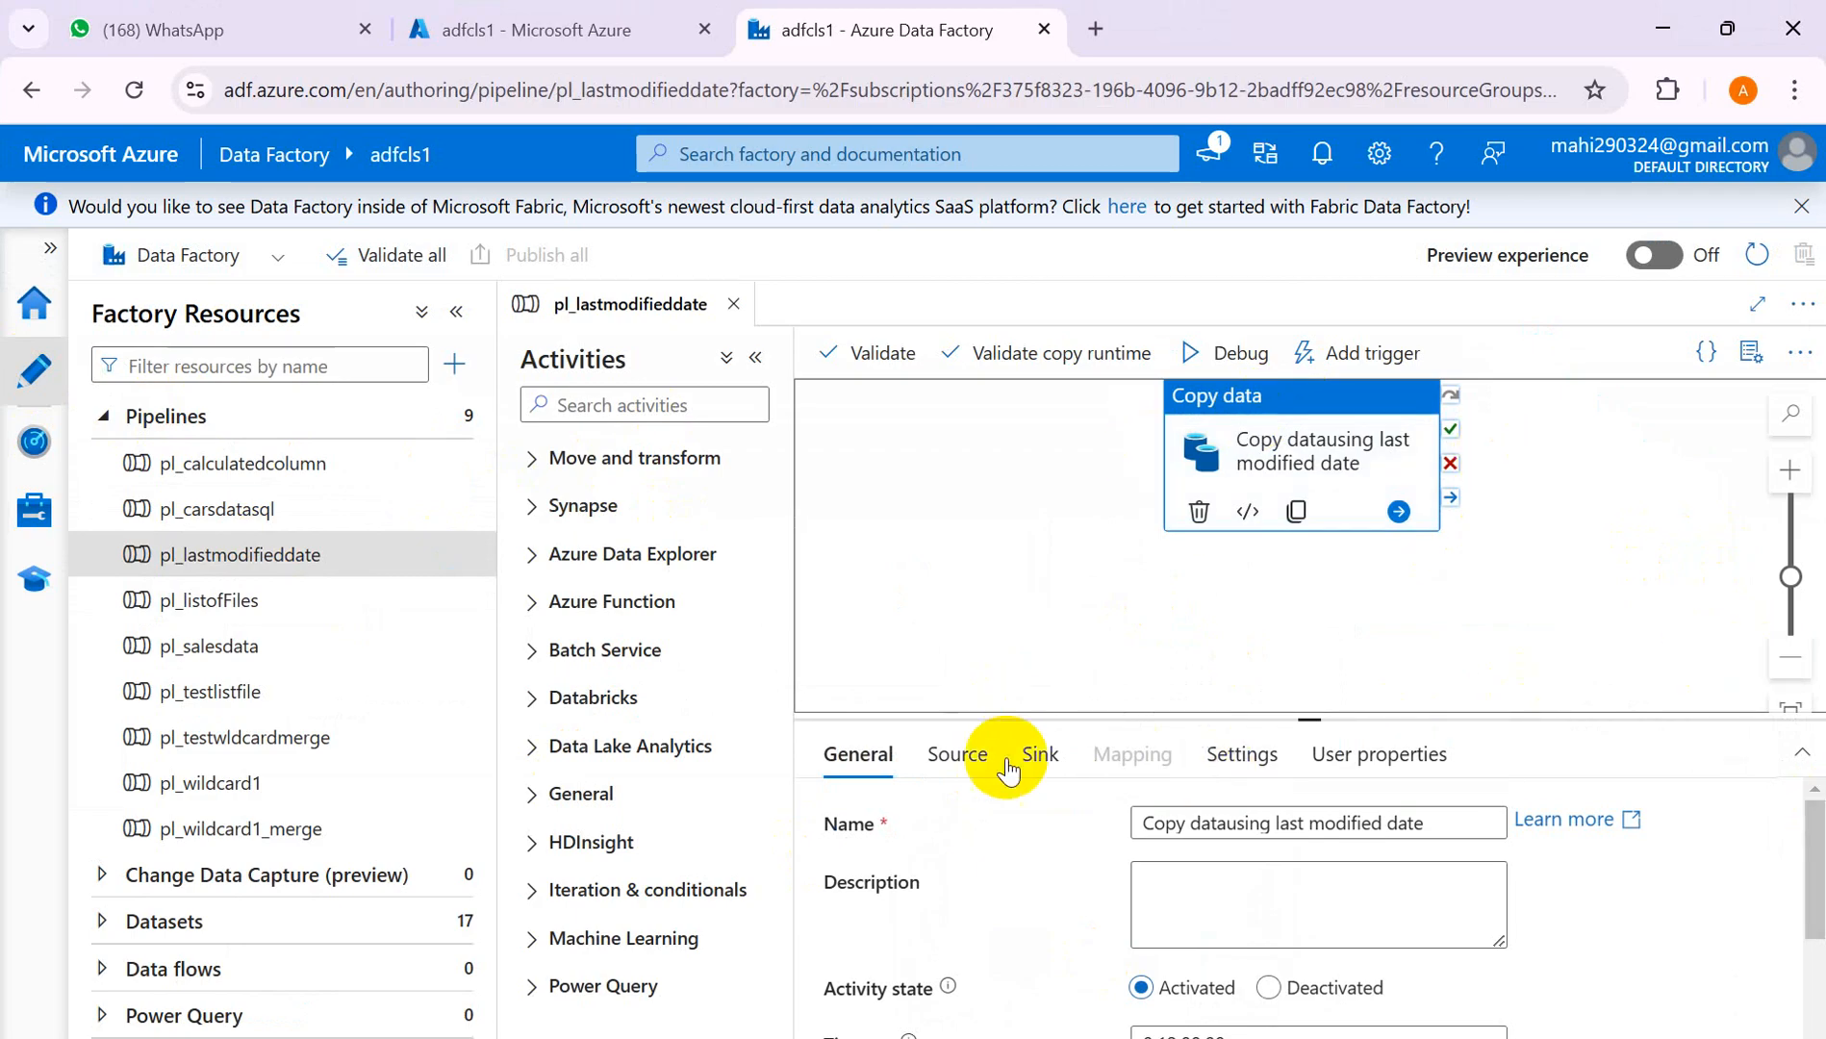
pyautogui.click(973, 766)
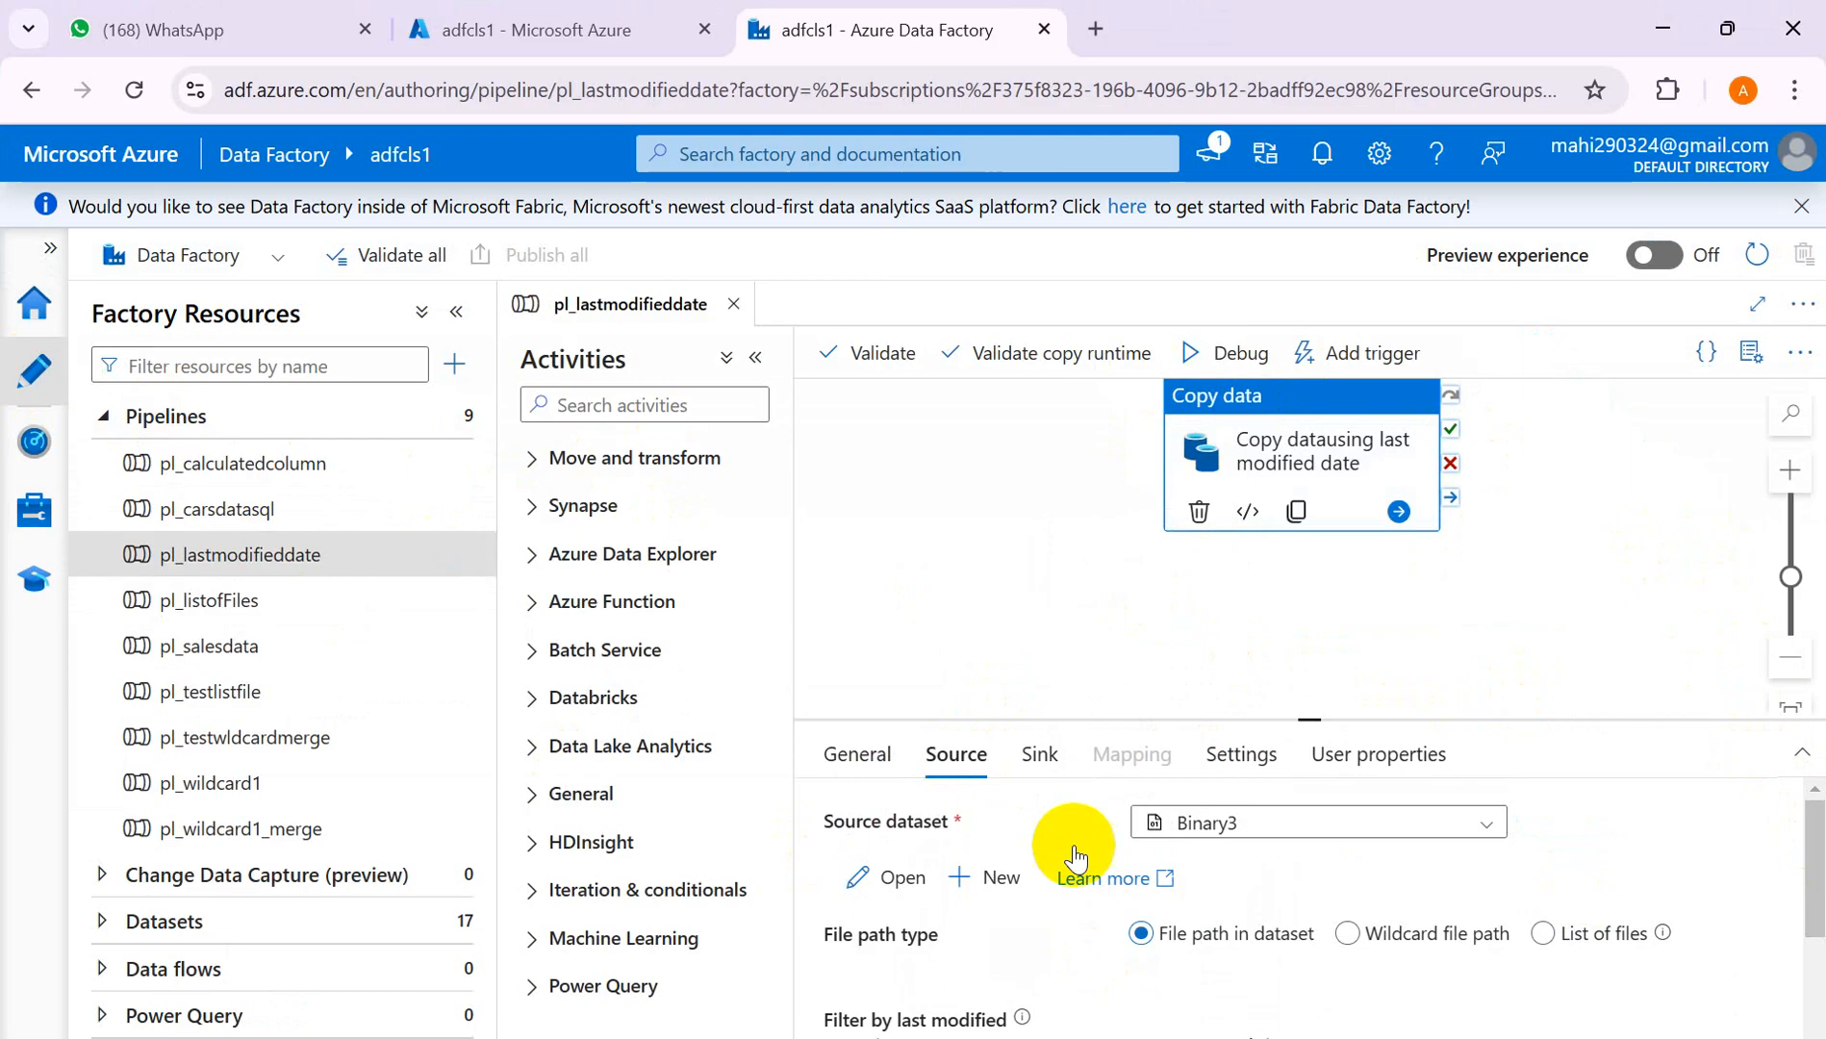
pyautogui.moveTo(1806, 878); pyautogui.dragTo(1813, 978)
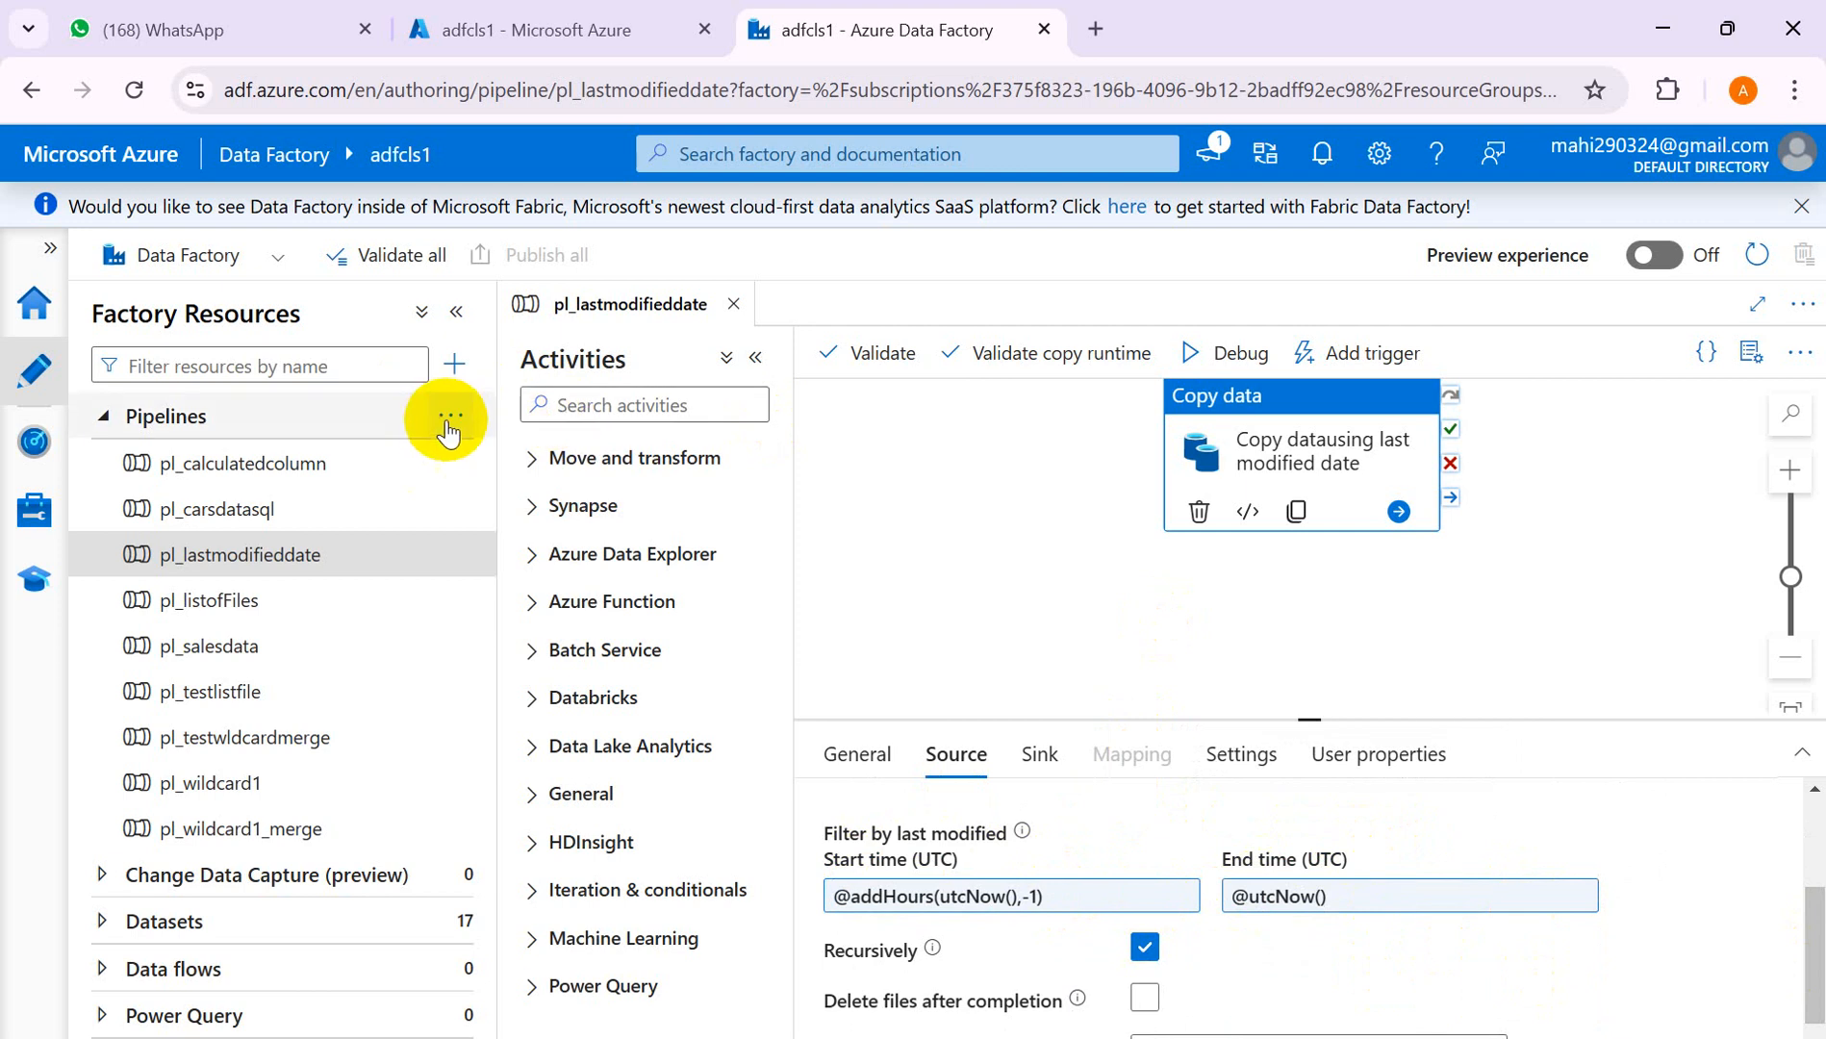
# - Create a new blank pipeline in the data factory
pyautogui.moveTo(451, 423)
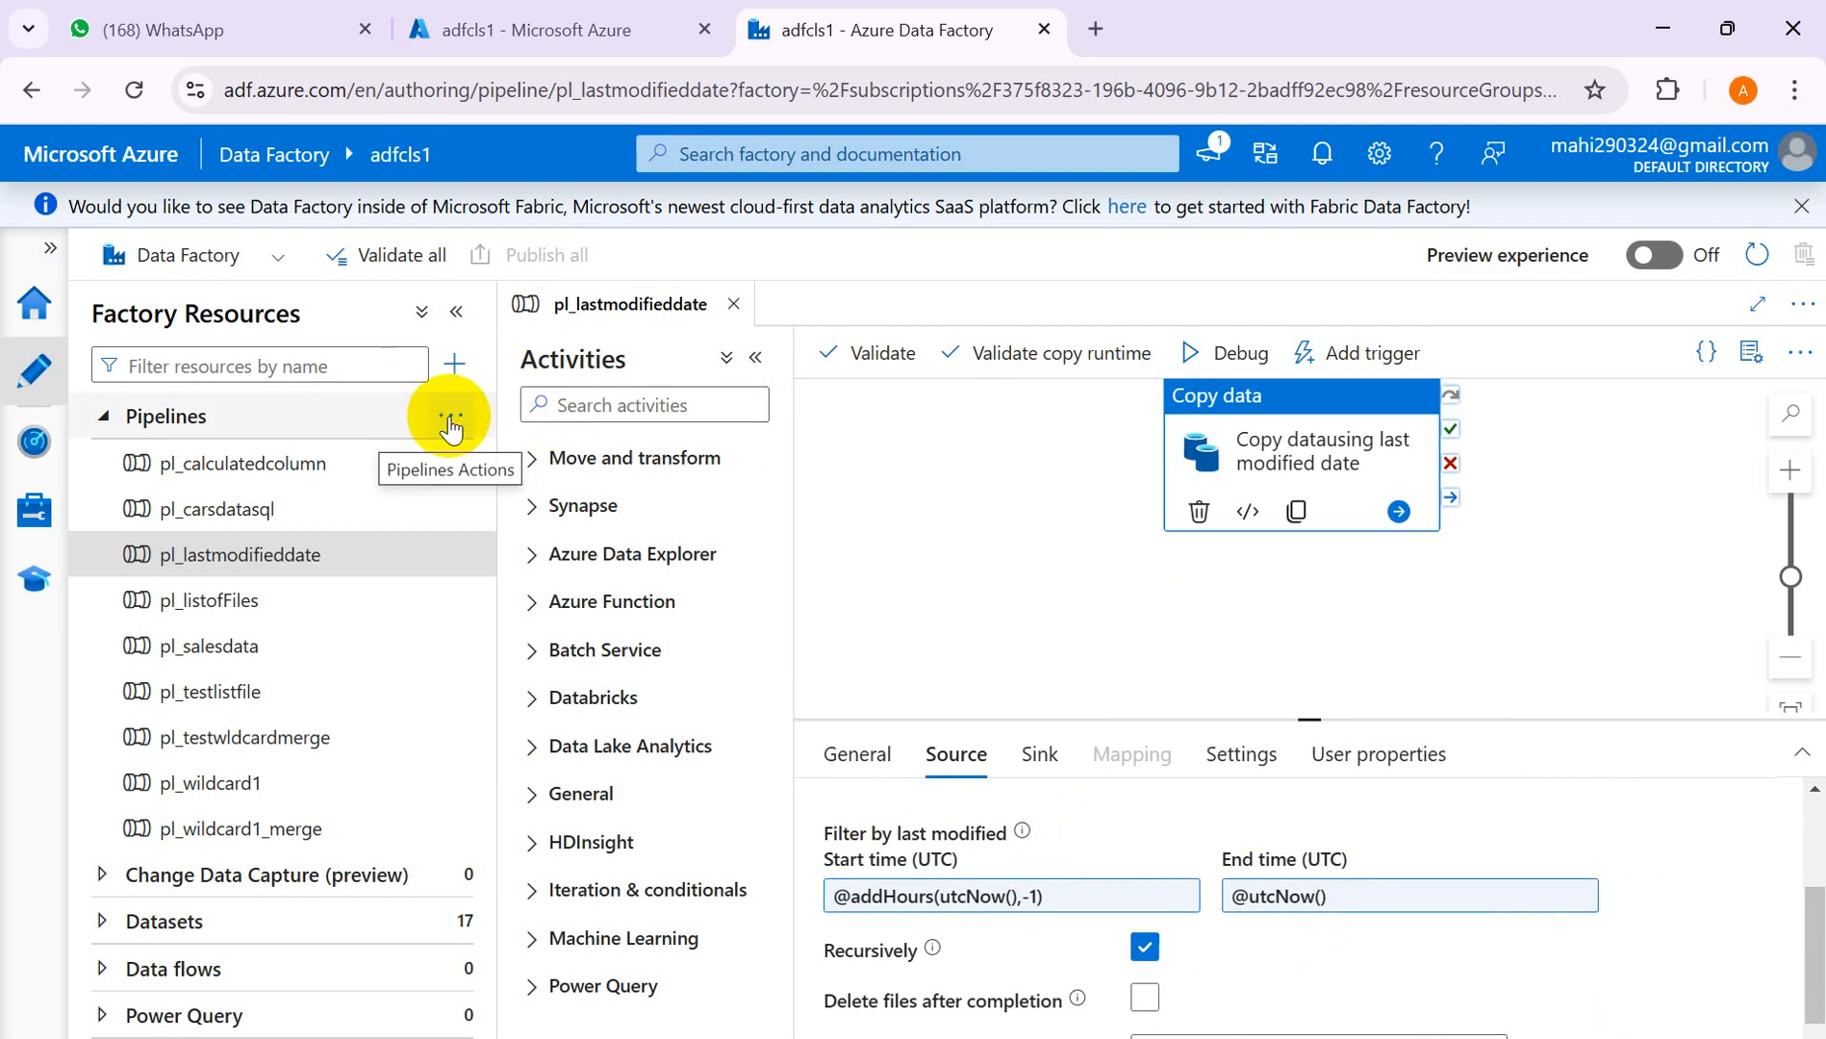
pyautogui.click(450, 424)
pyautogui.click(493, 460)
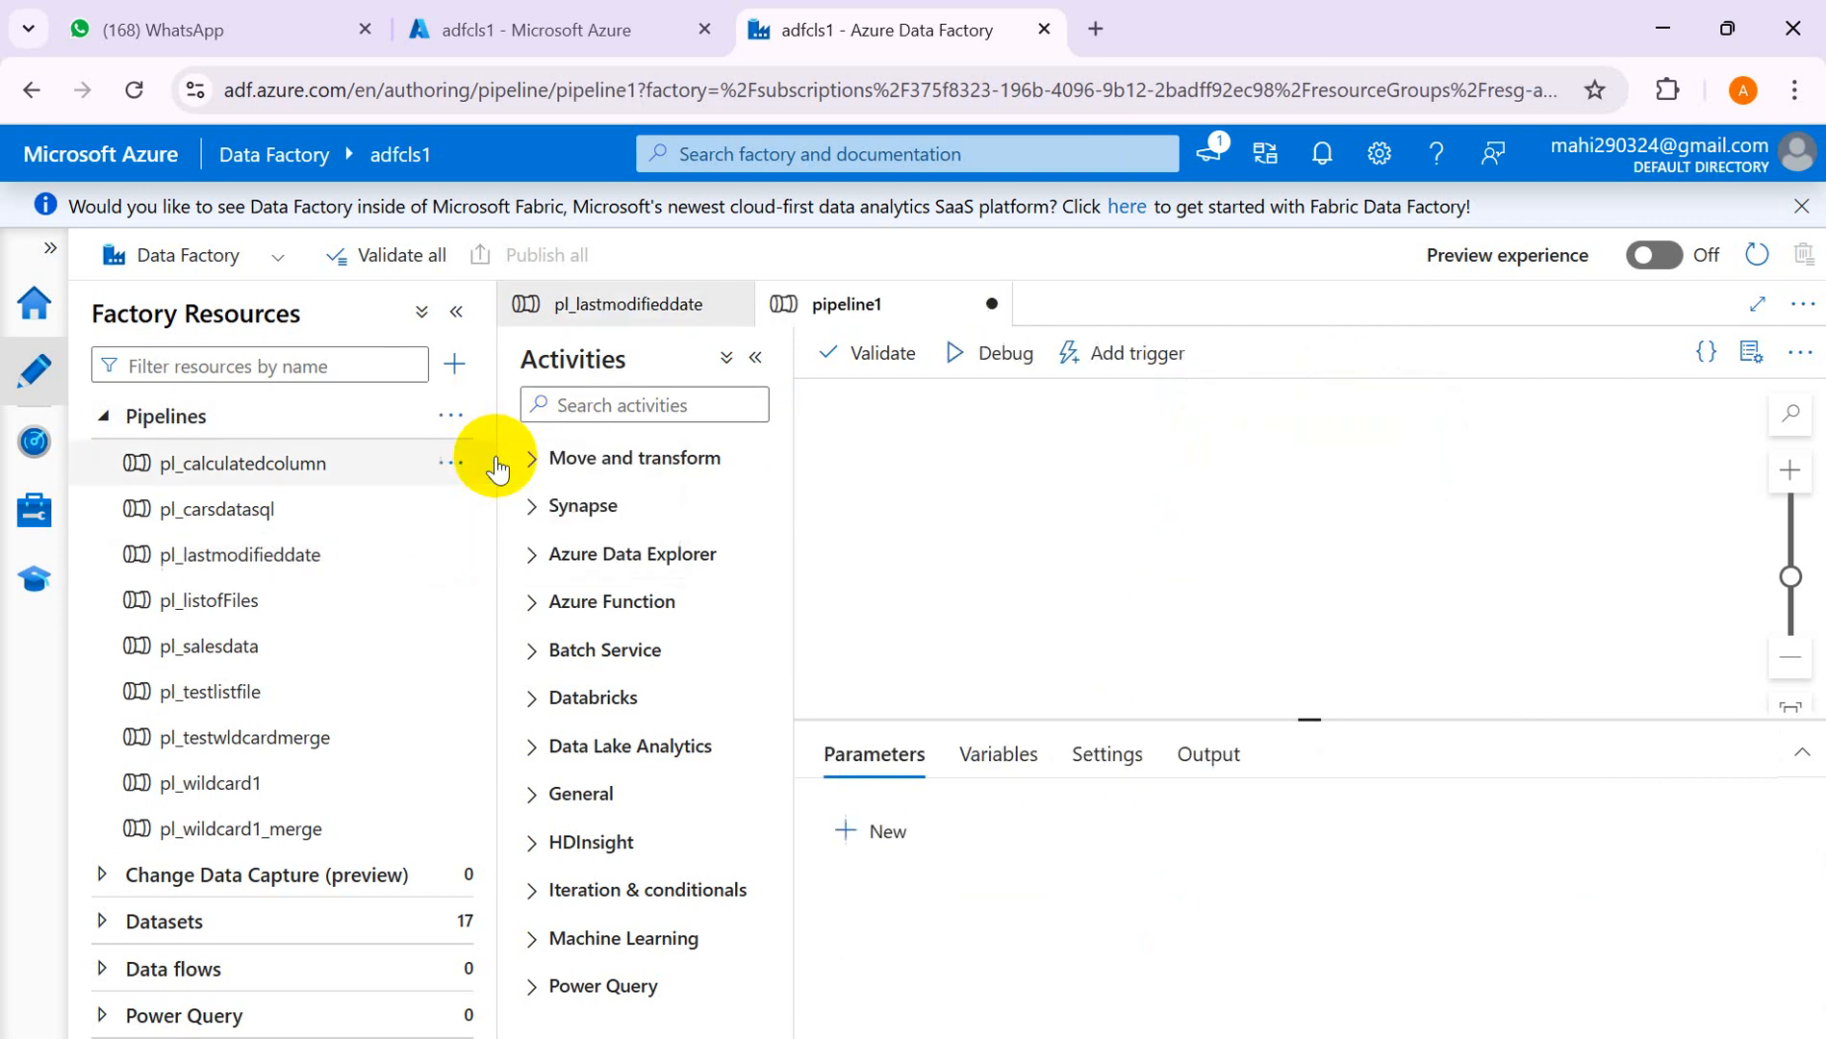
# - In the Azure portal, open the input container of the saadcls storage account to view its files
pyautogui.click(484, 30)
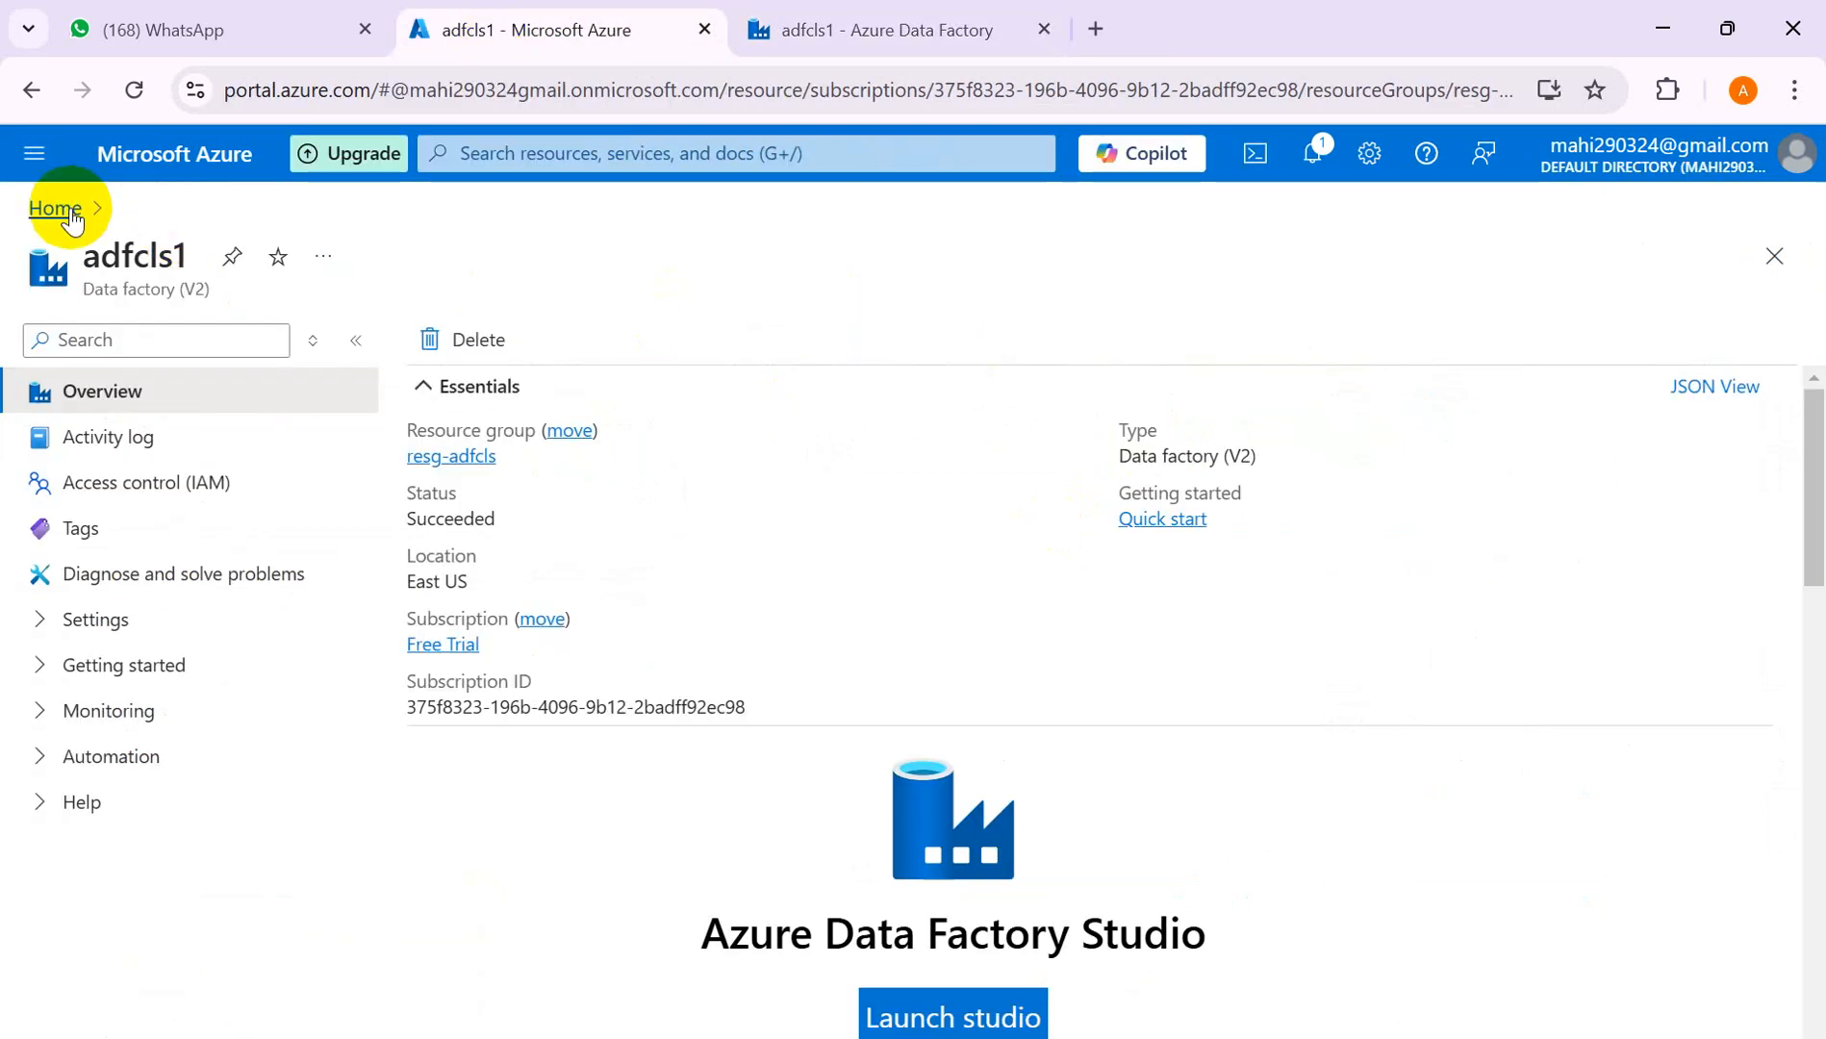
pyautogui.click(55, 209)
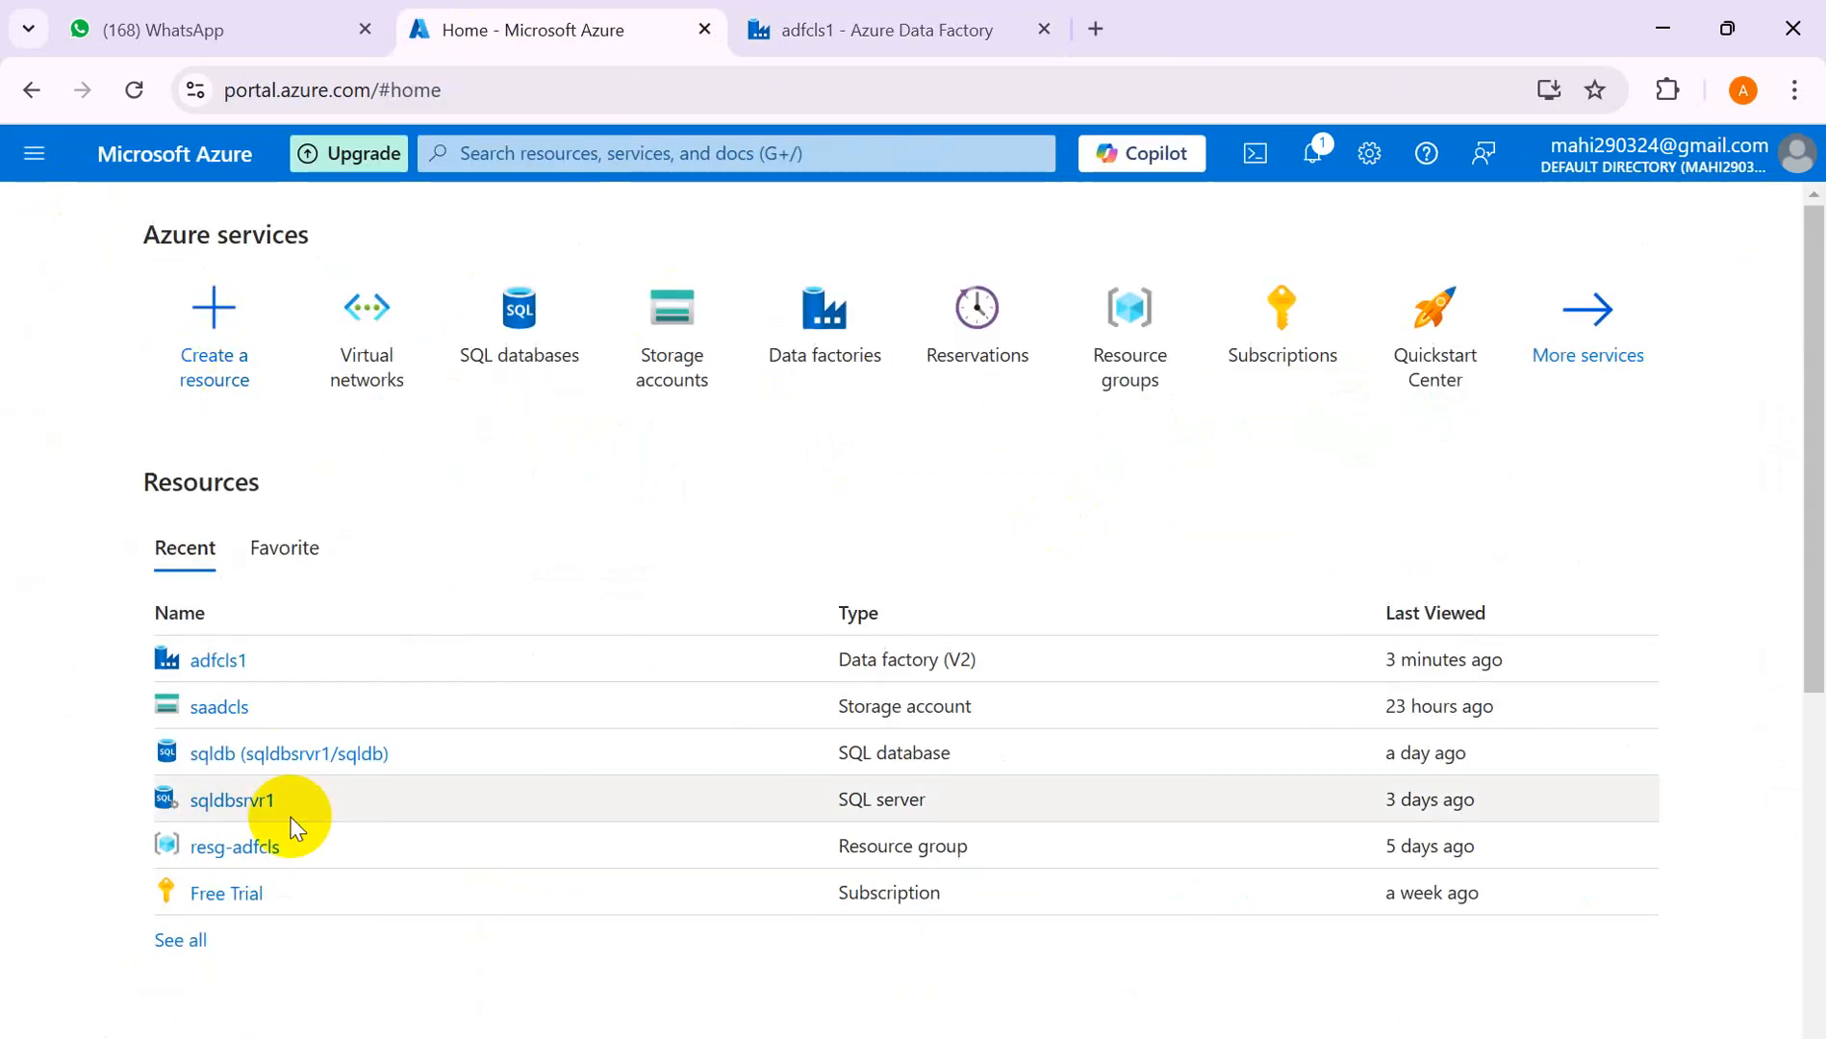
pyautogui.click(216, 713)
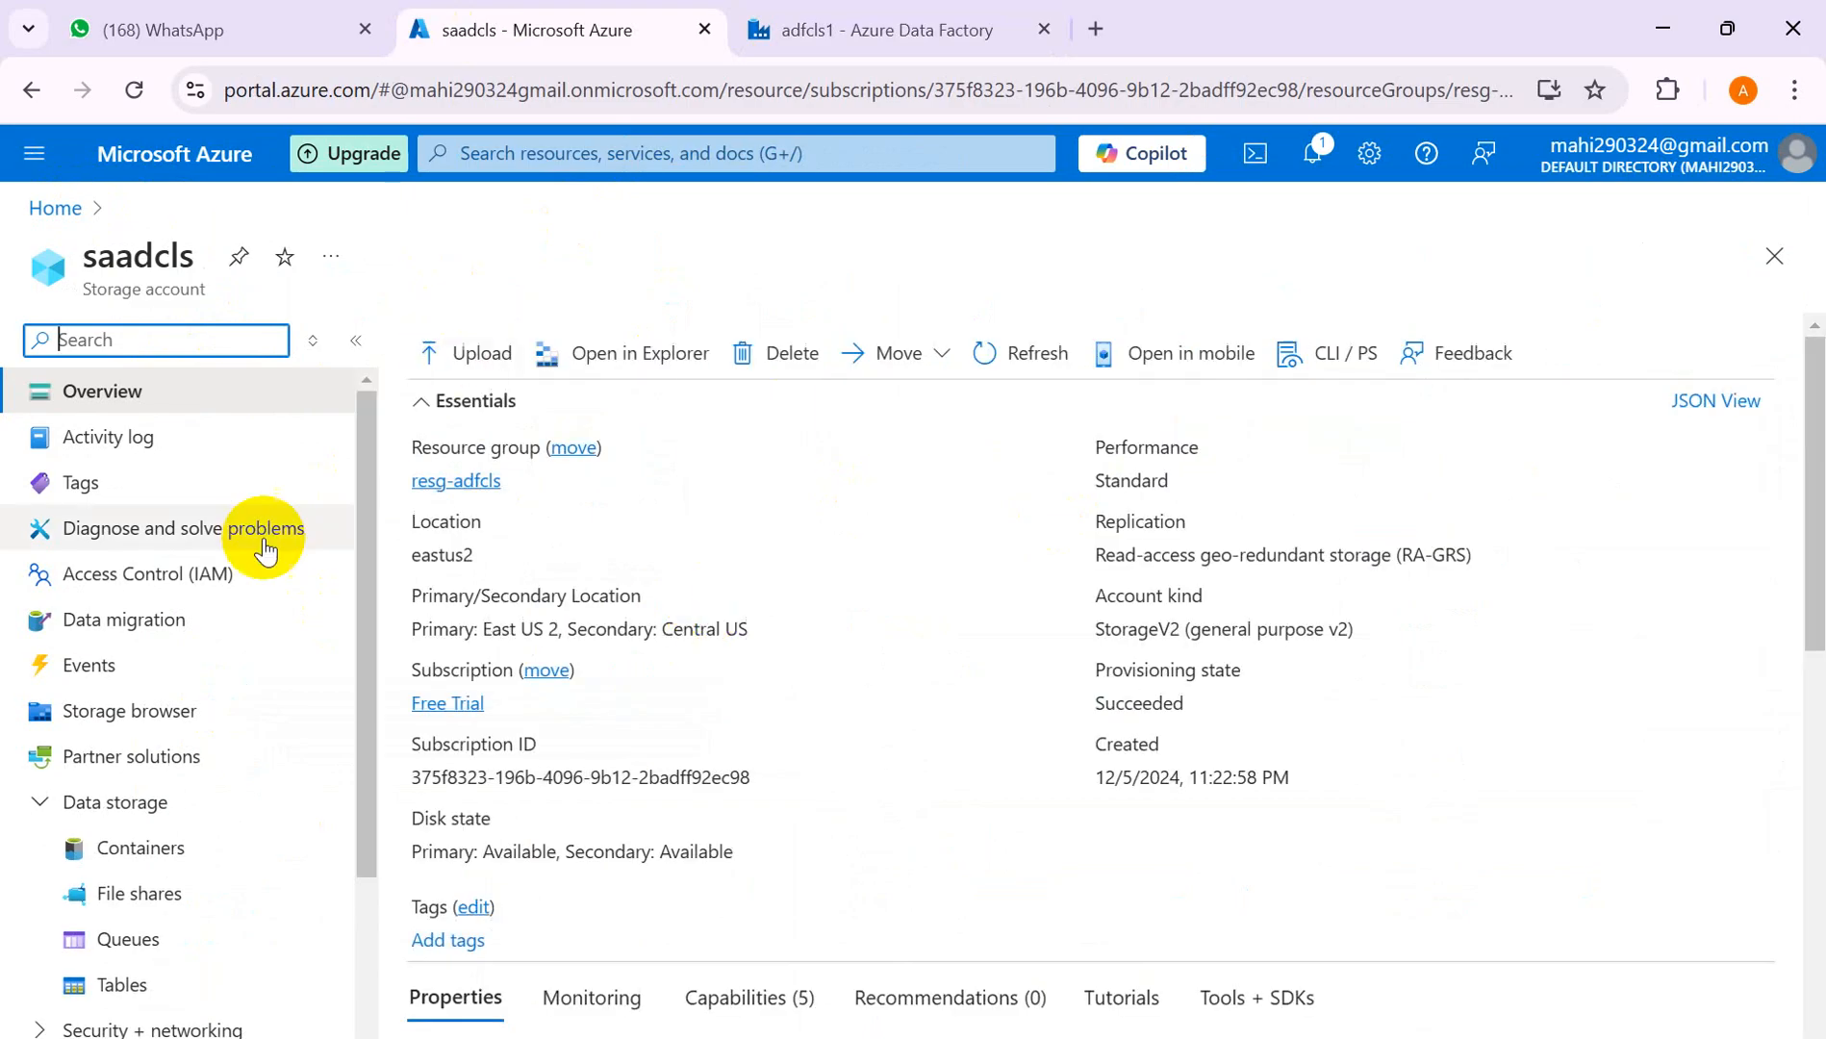
pyautogui.click(122, 854)
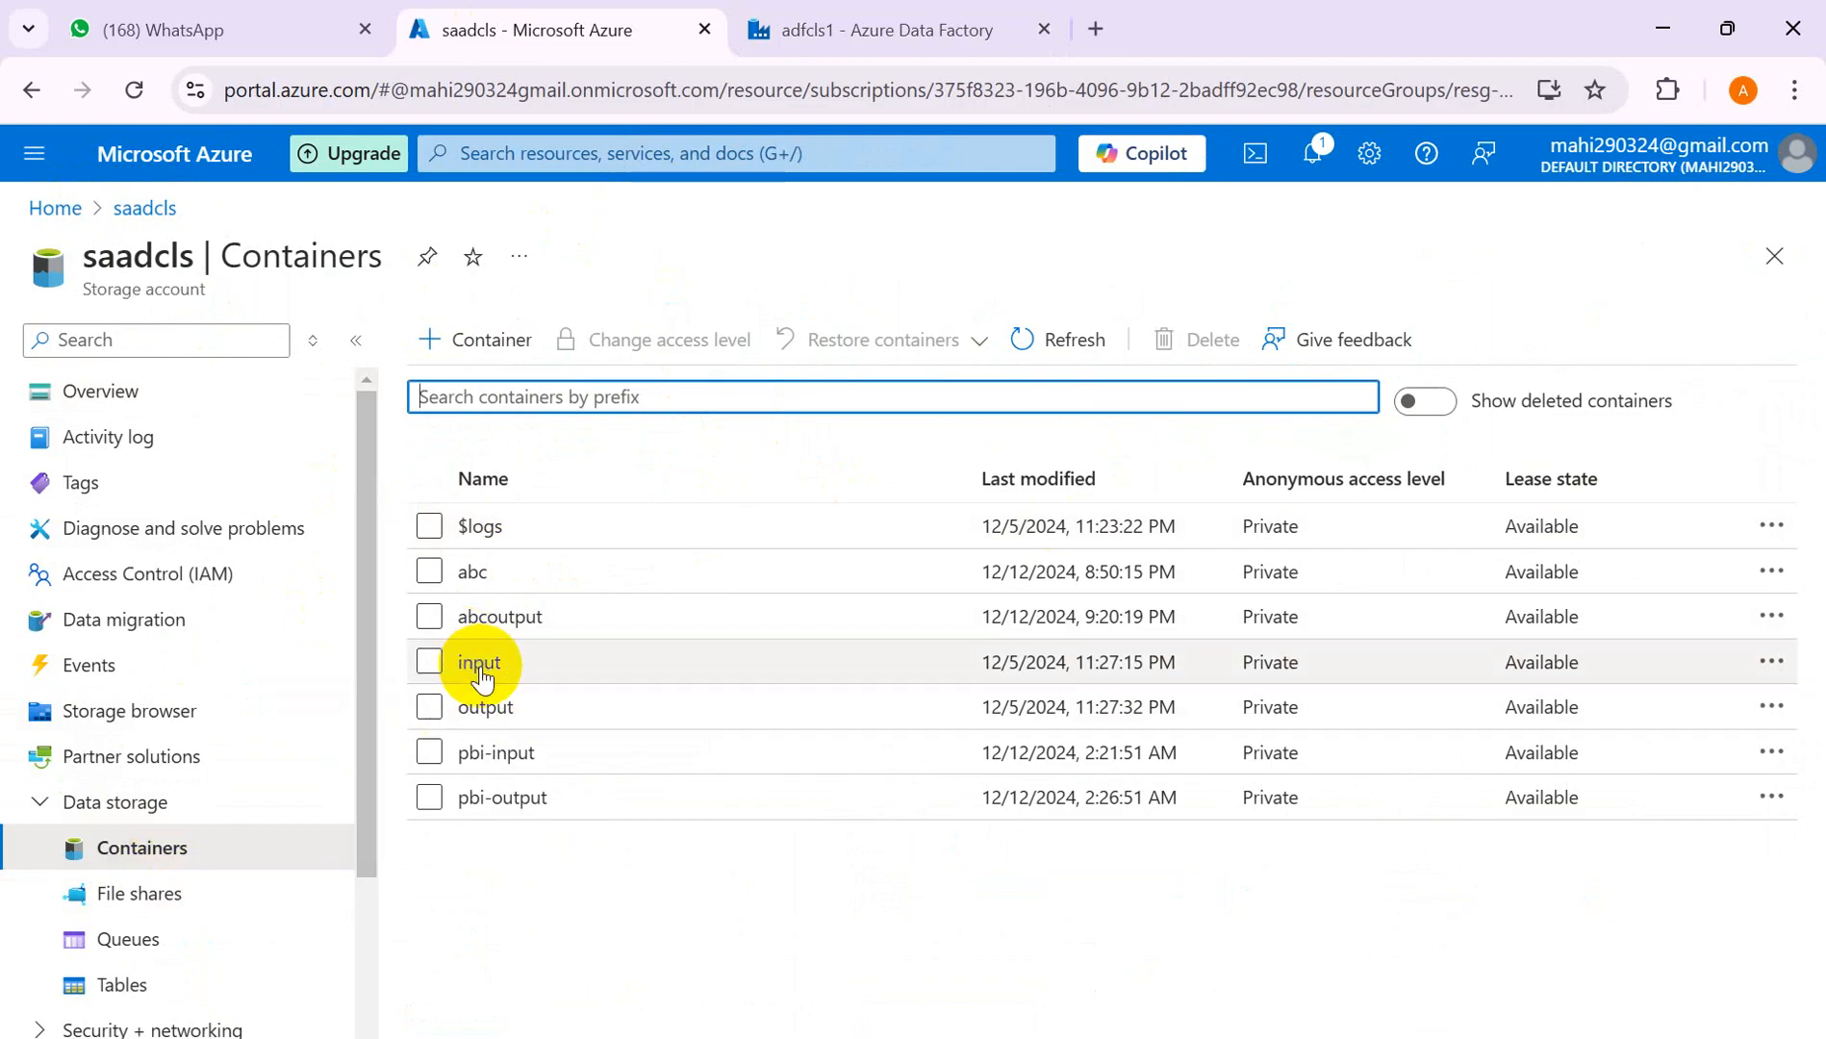
pyautogui.click(473, 664)
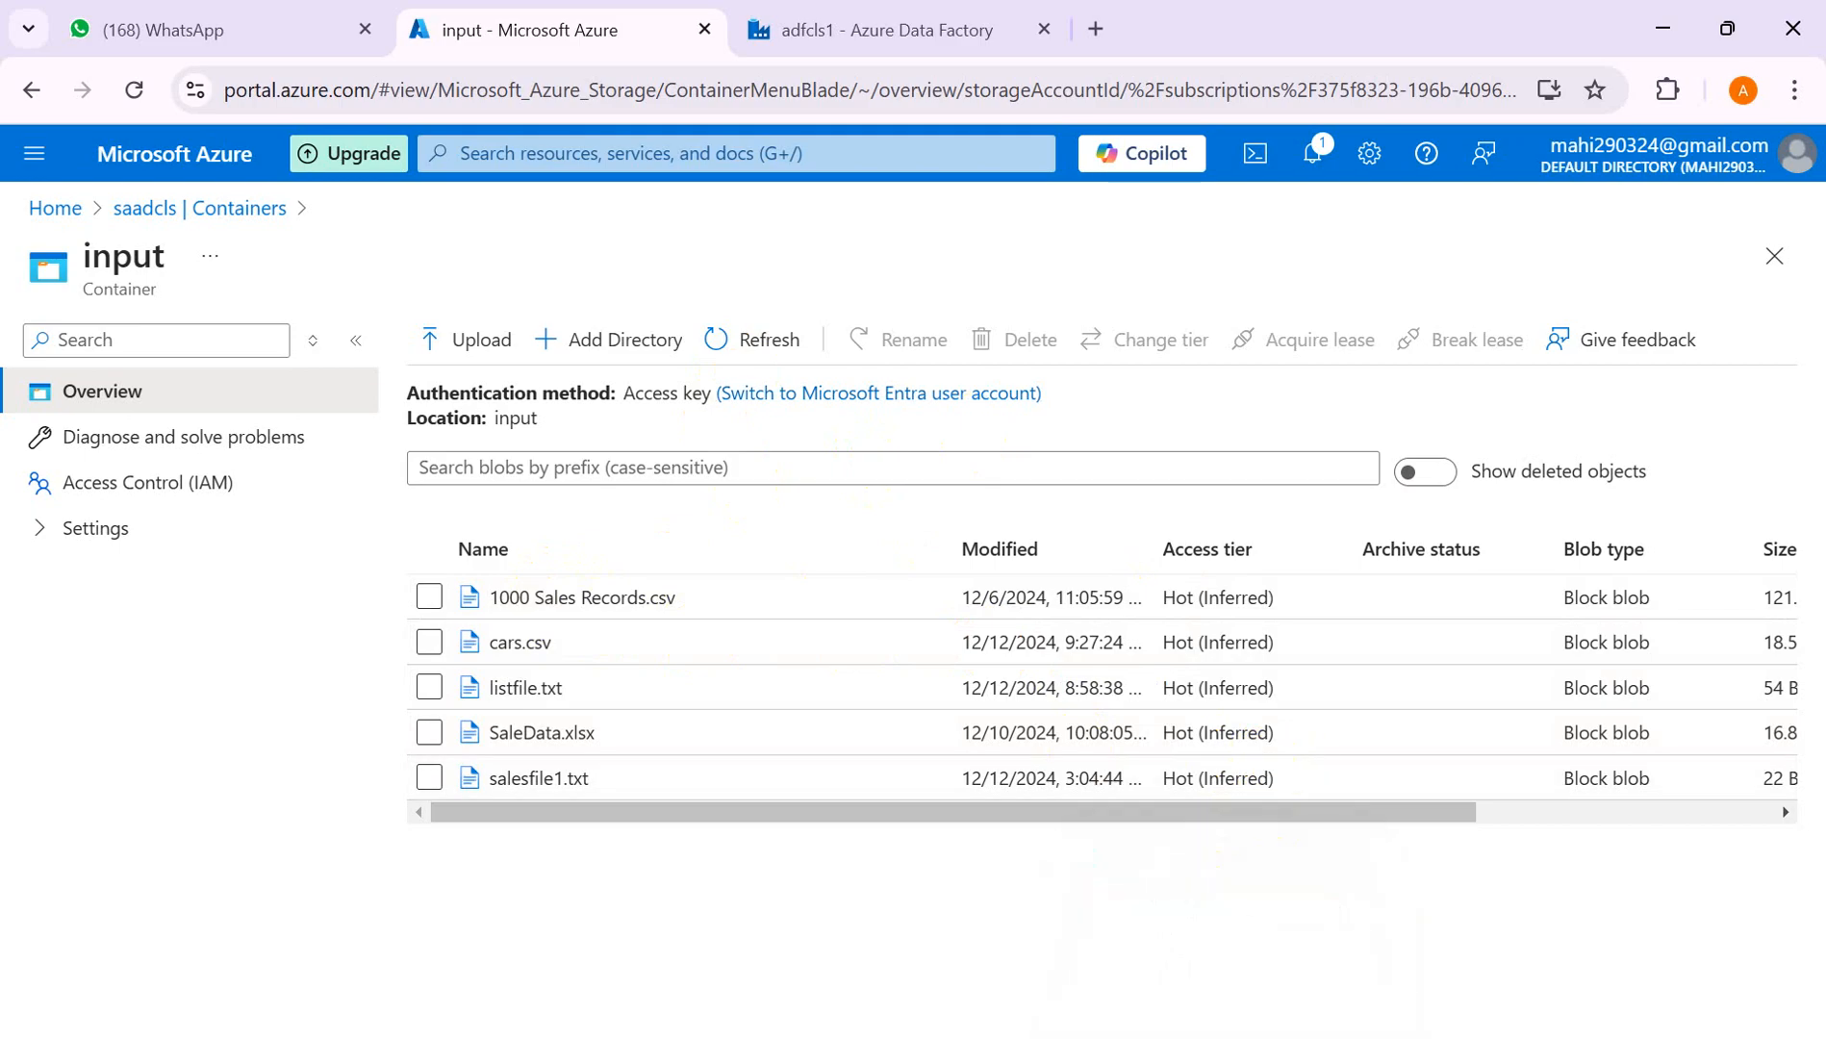
# - Switch to the PowerPoint slide show, review the Agenda slide's copy activity topics, and exit the show
pyautogui.moveTo(1162, 1037)
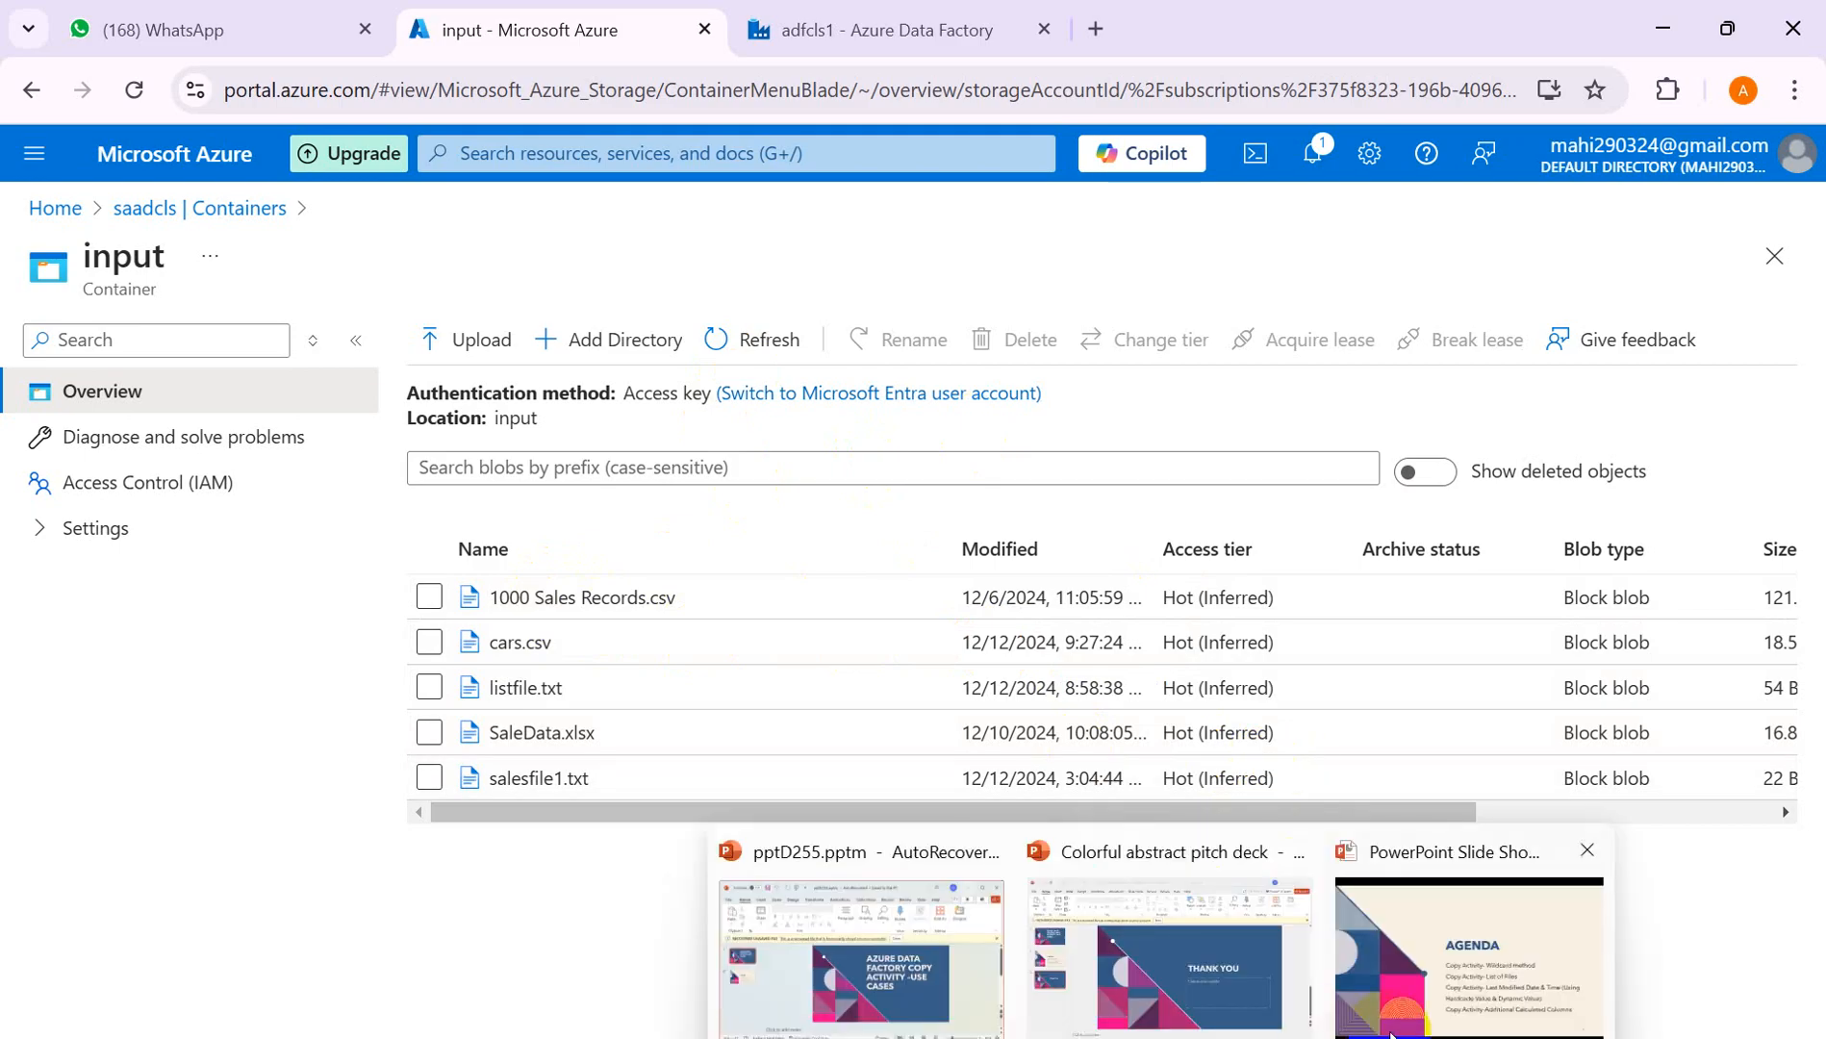
pyautogui.click(1392, 1035)
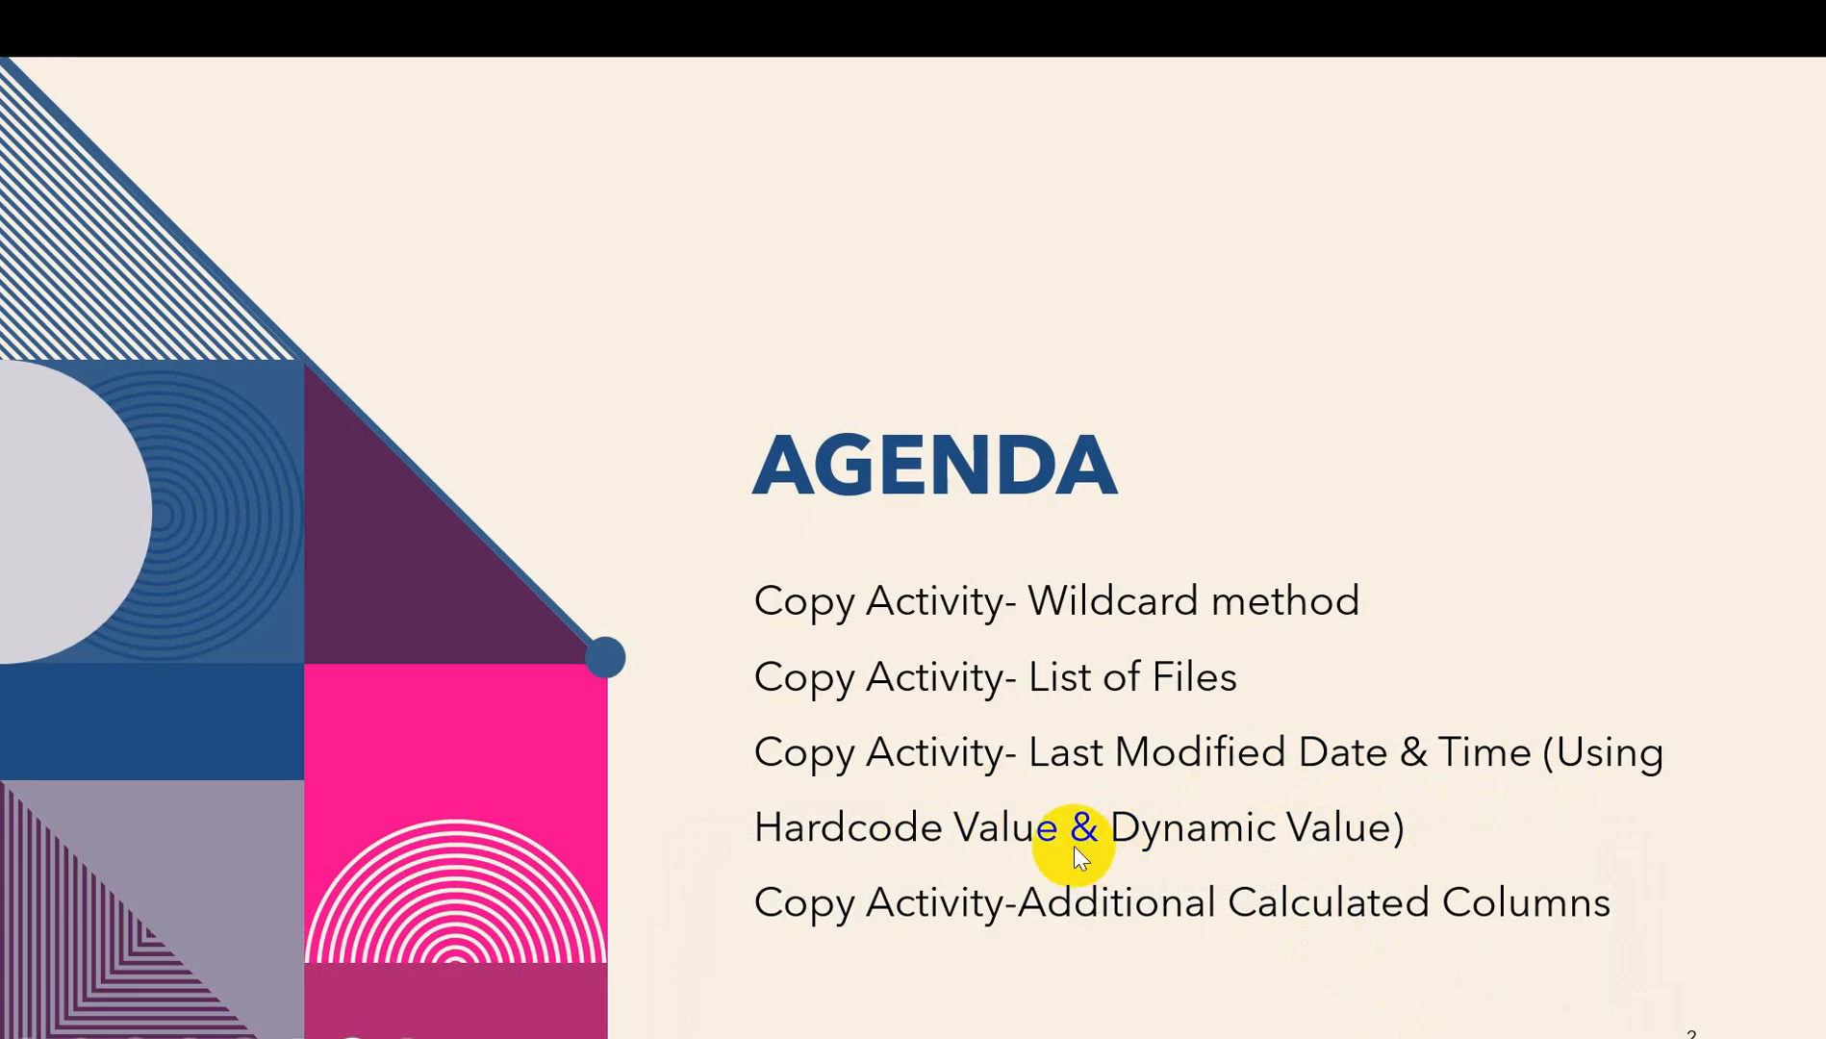
pyautogui.press('Escape')
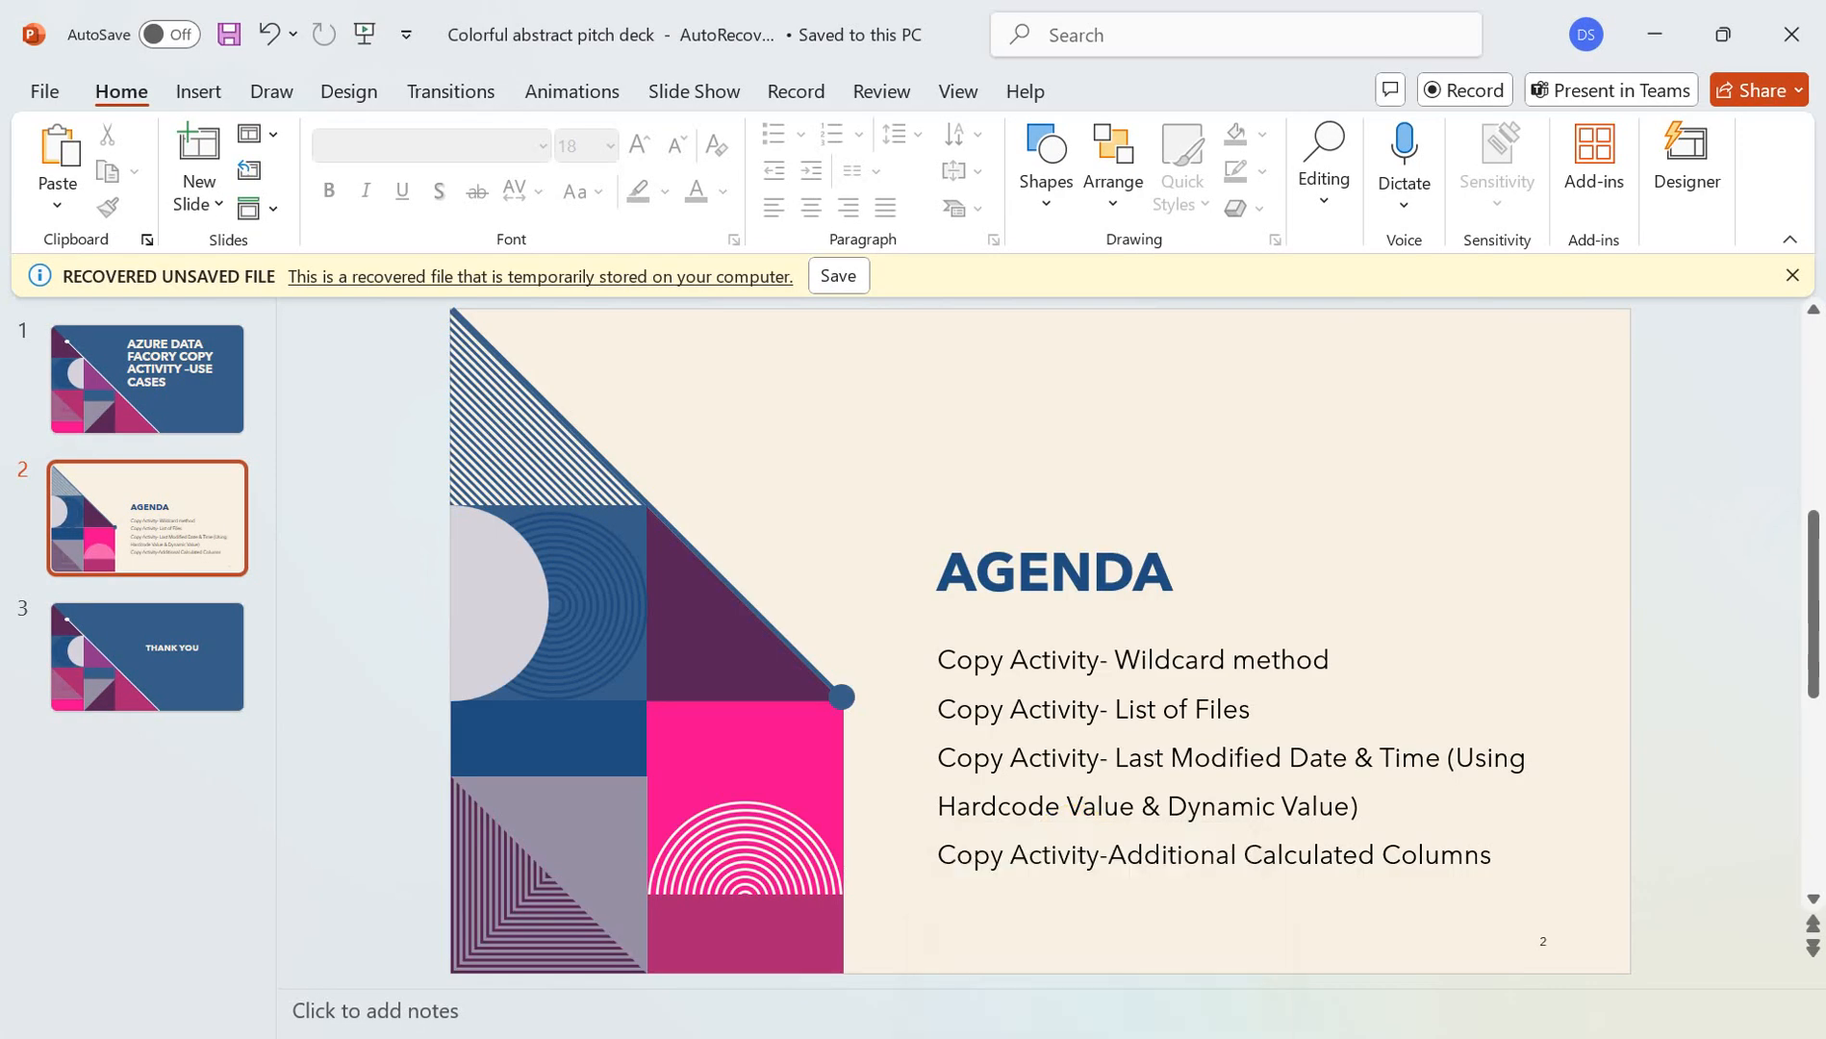
# - Switch back to the Excel workbook and enter "start date" in cell C13 with 6-Dec-2024 in D13
pyautogui.click(1289, 979)
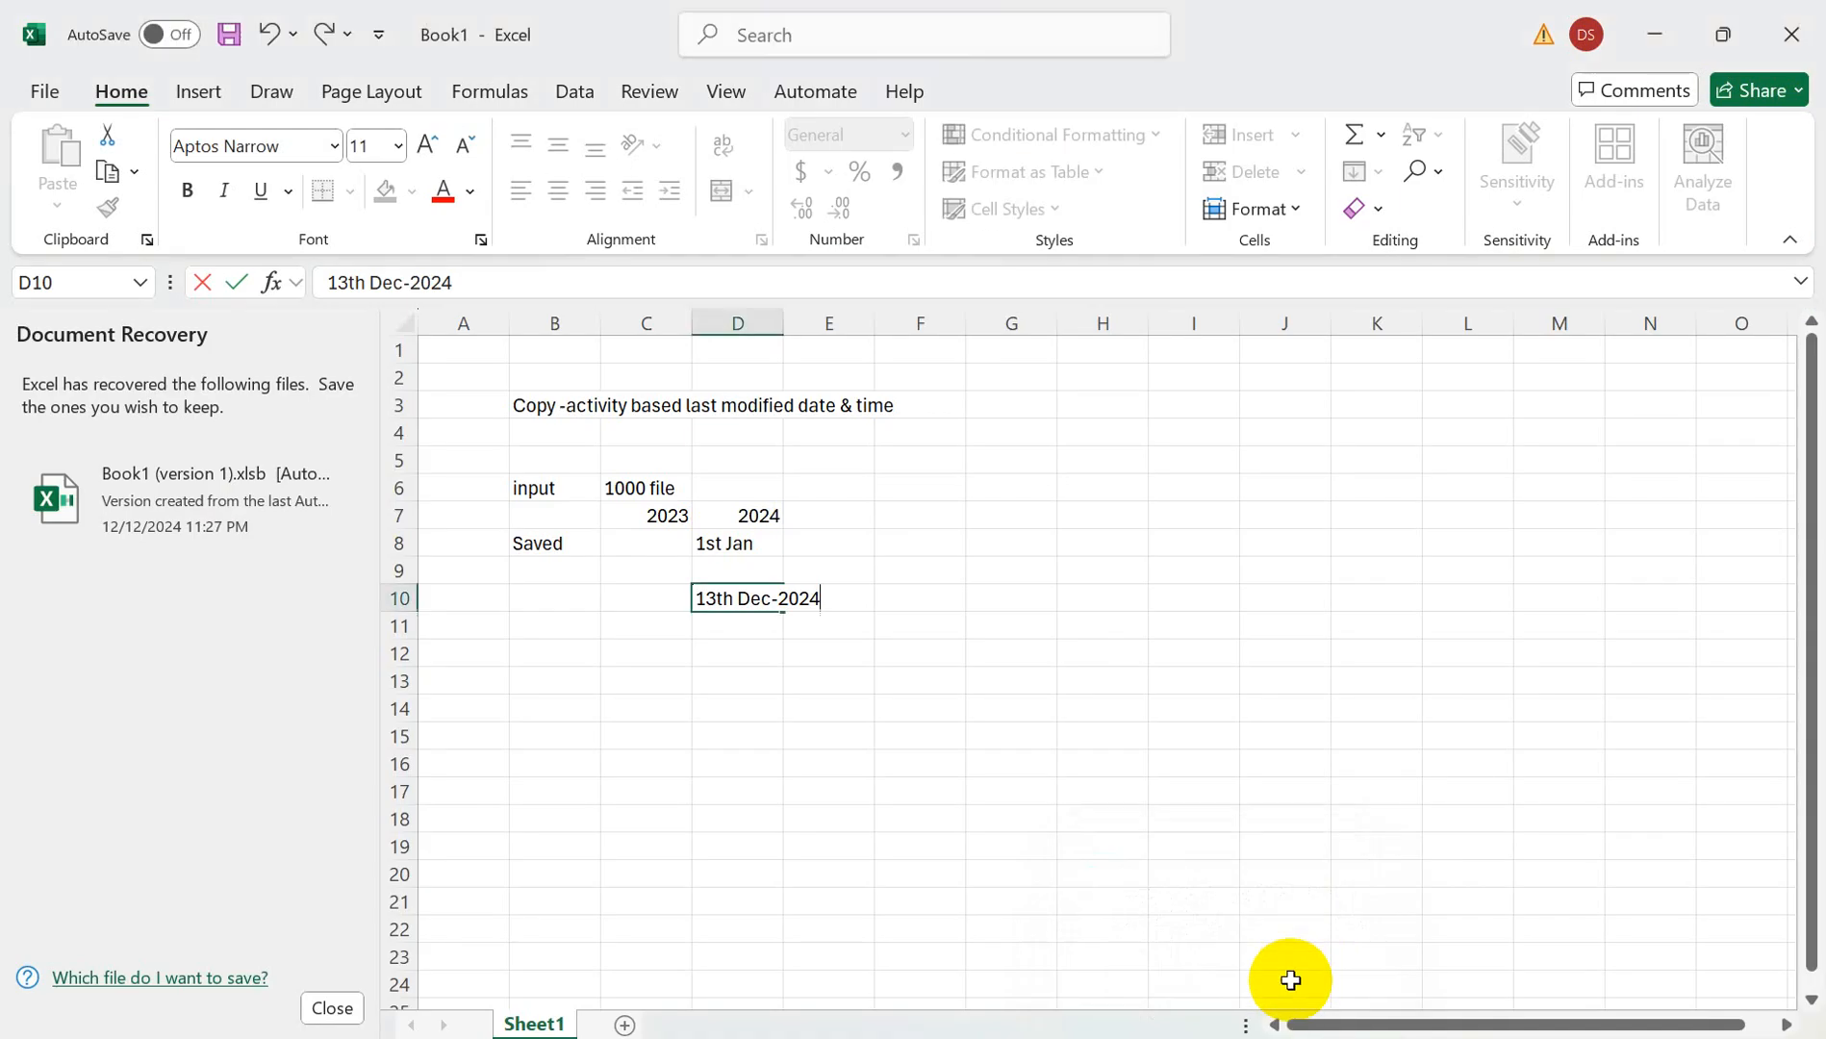
pyautogui.click(688, 685)
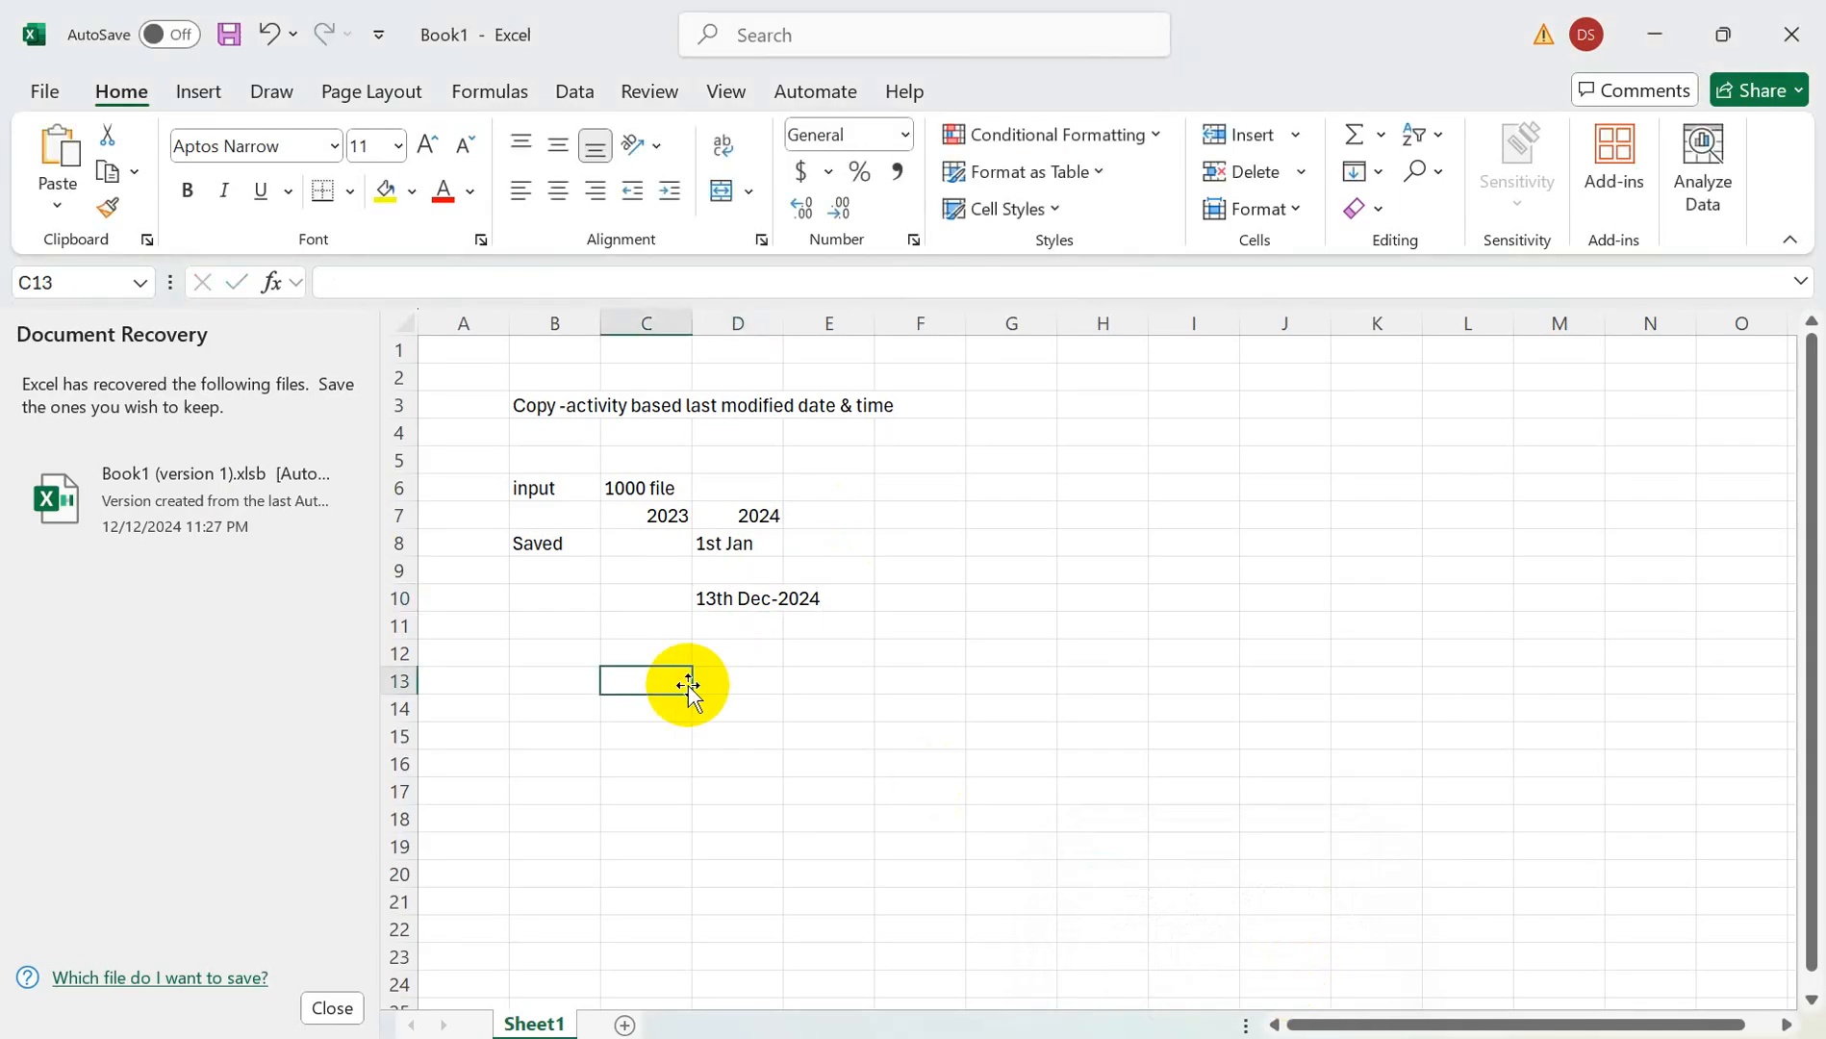
pyautogui.write('start date')
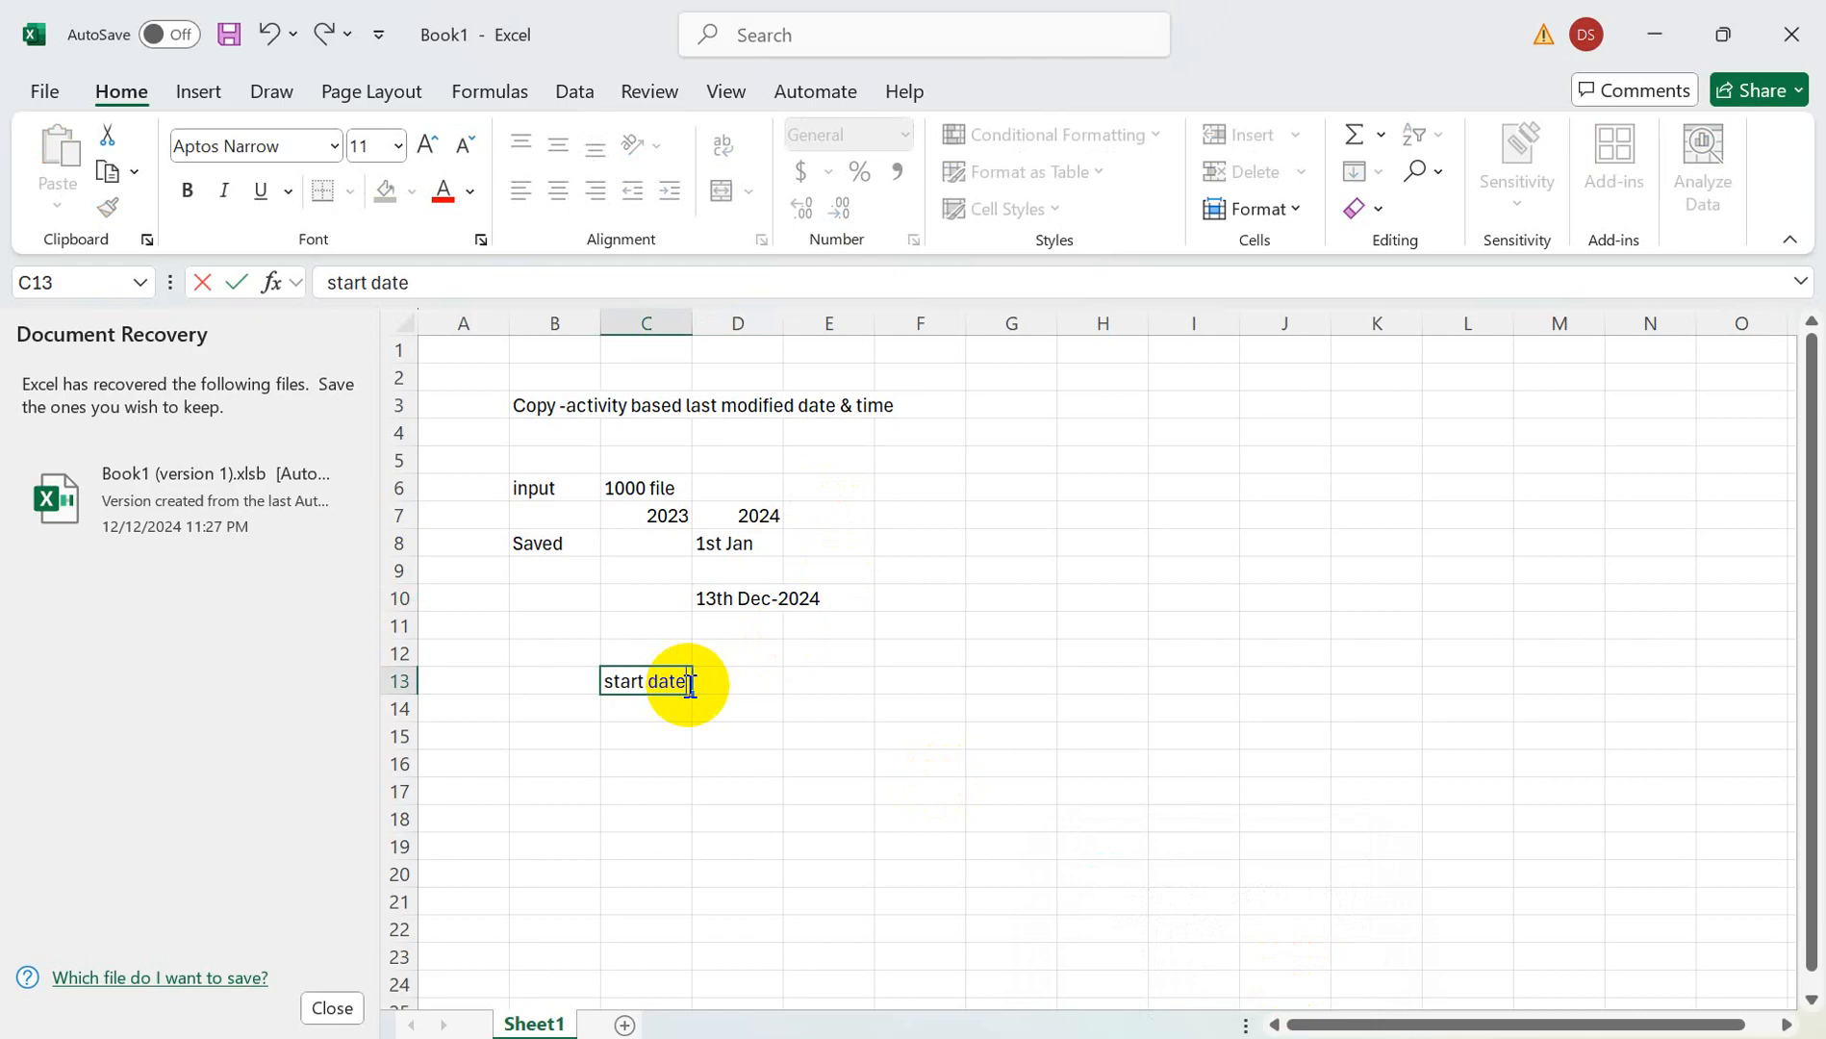
pyautogui.click(694, 691)
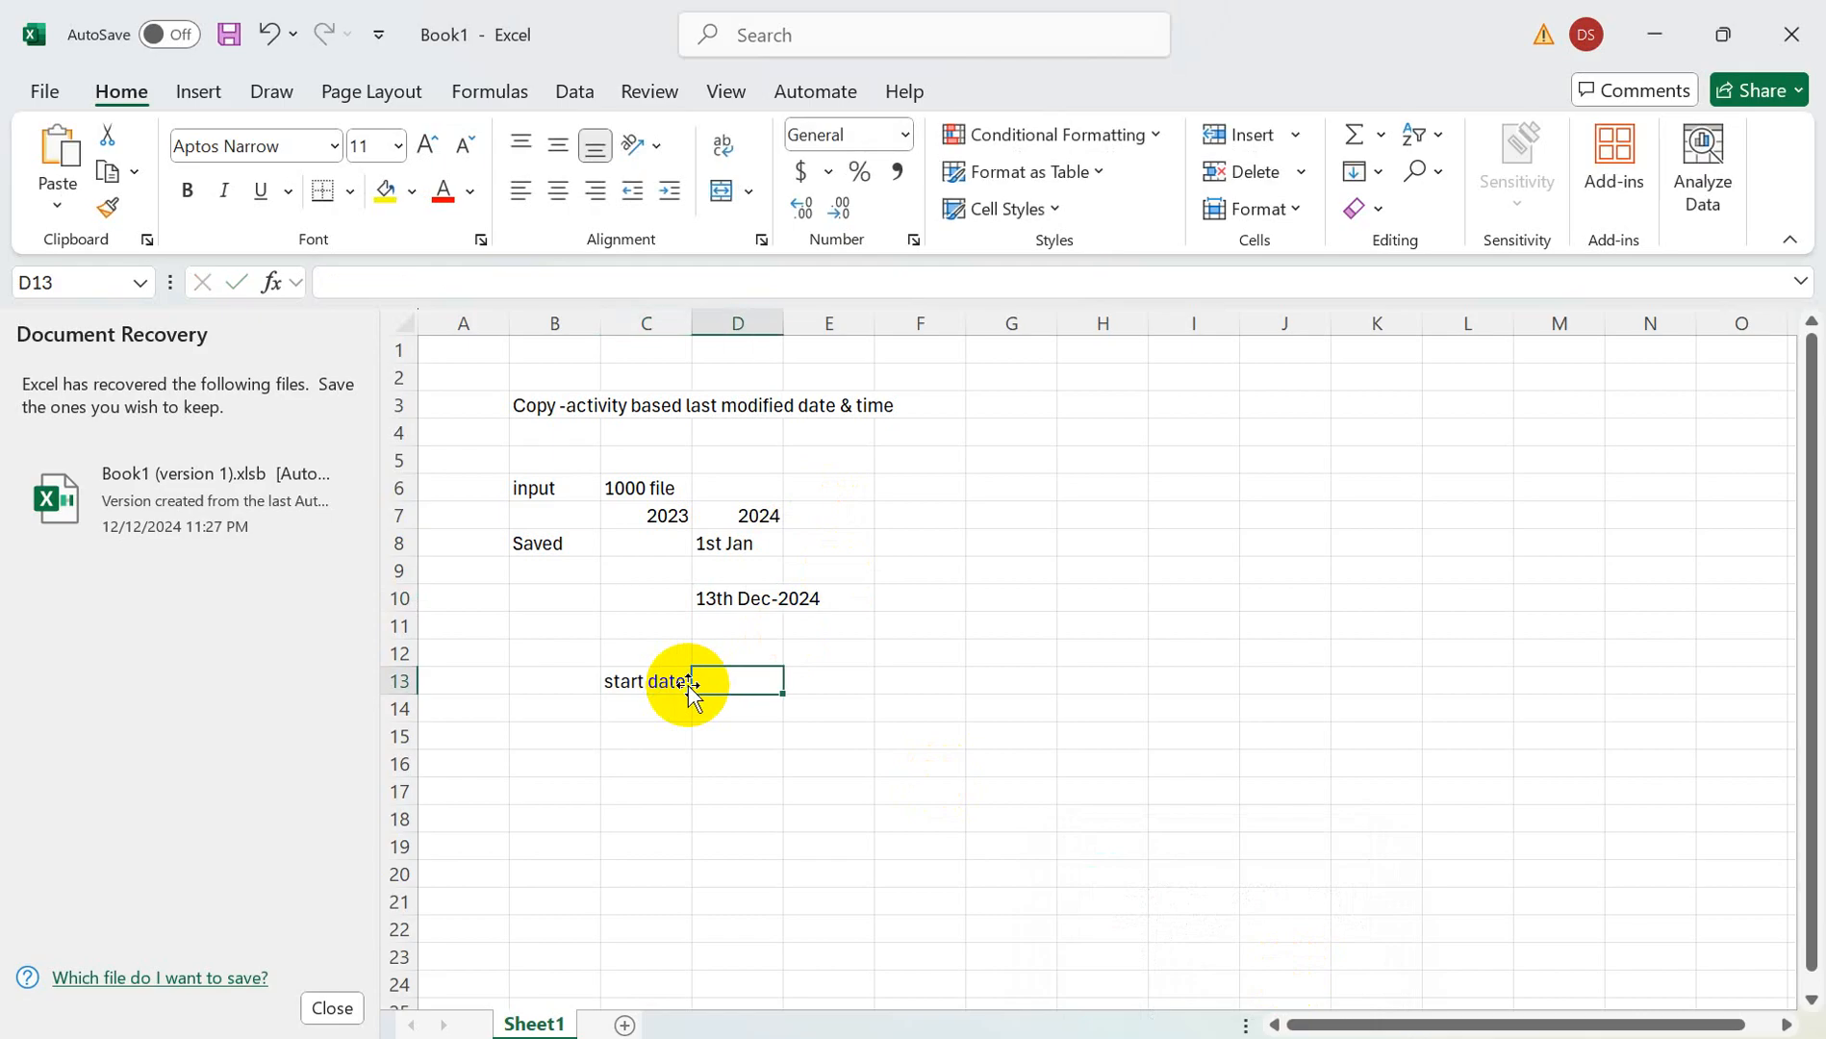
pyautogui.write('6-Dec-2024')
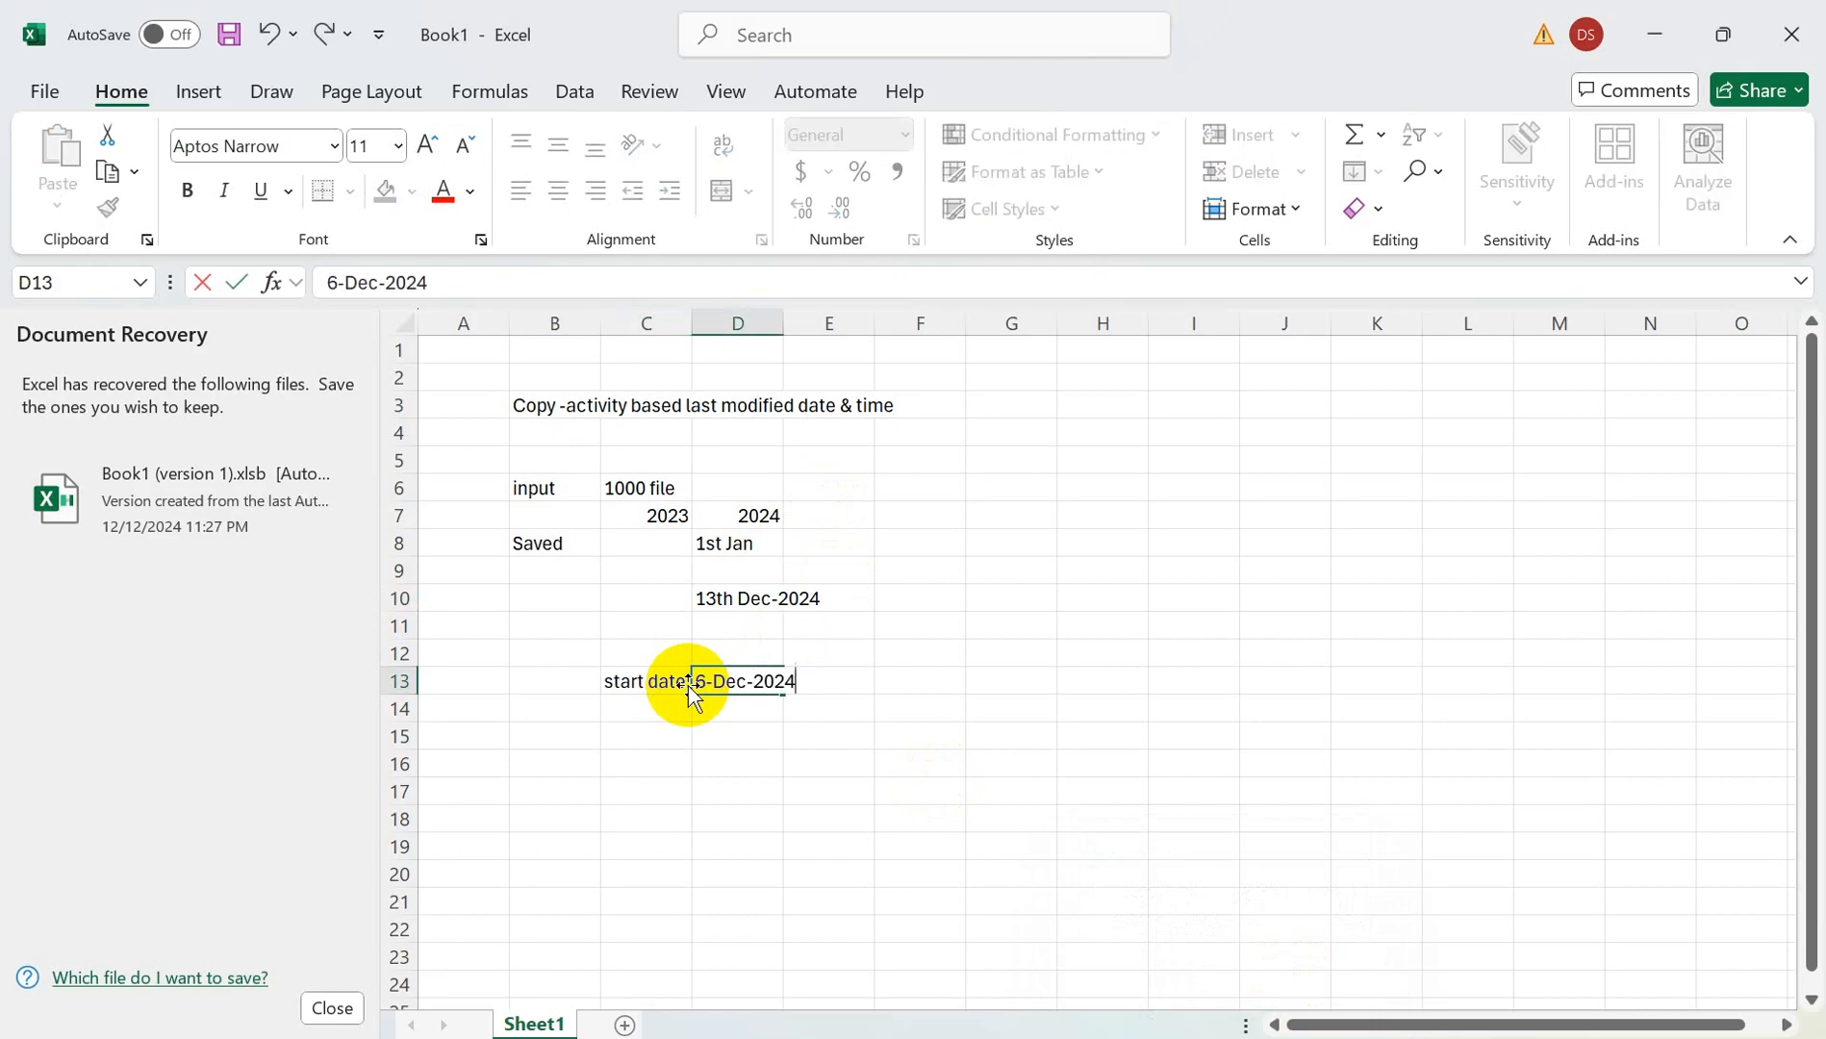
pyautogui.press('Return')
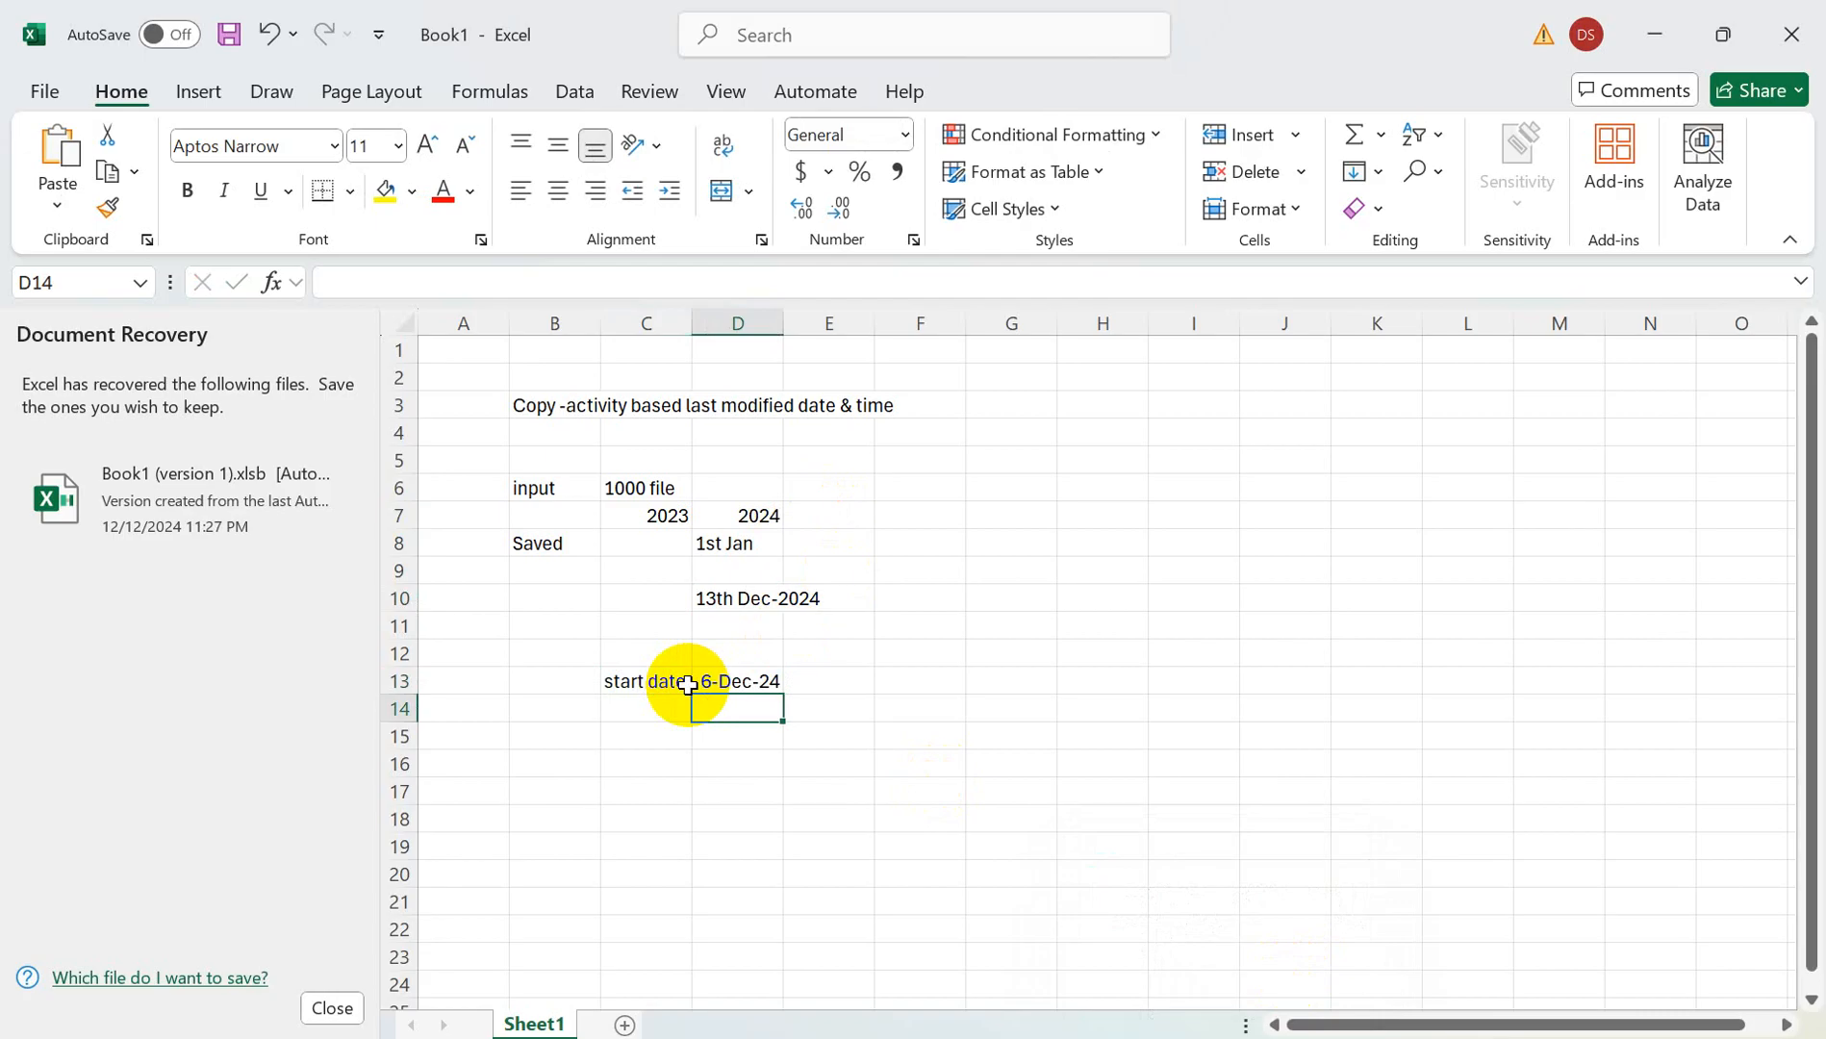
# - Enter "End date" in cell C14 with 8-Dec-2024 beside it in D14
pyautogui.press('Left')
pyautogui.write('End')
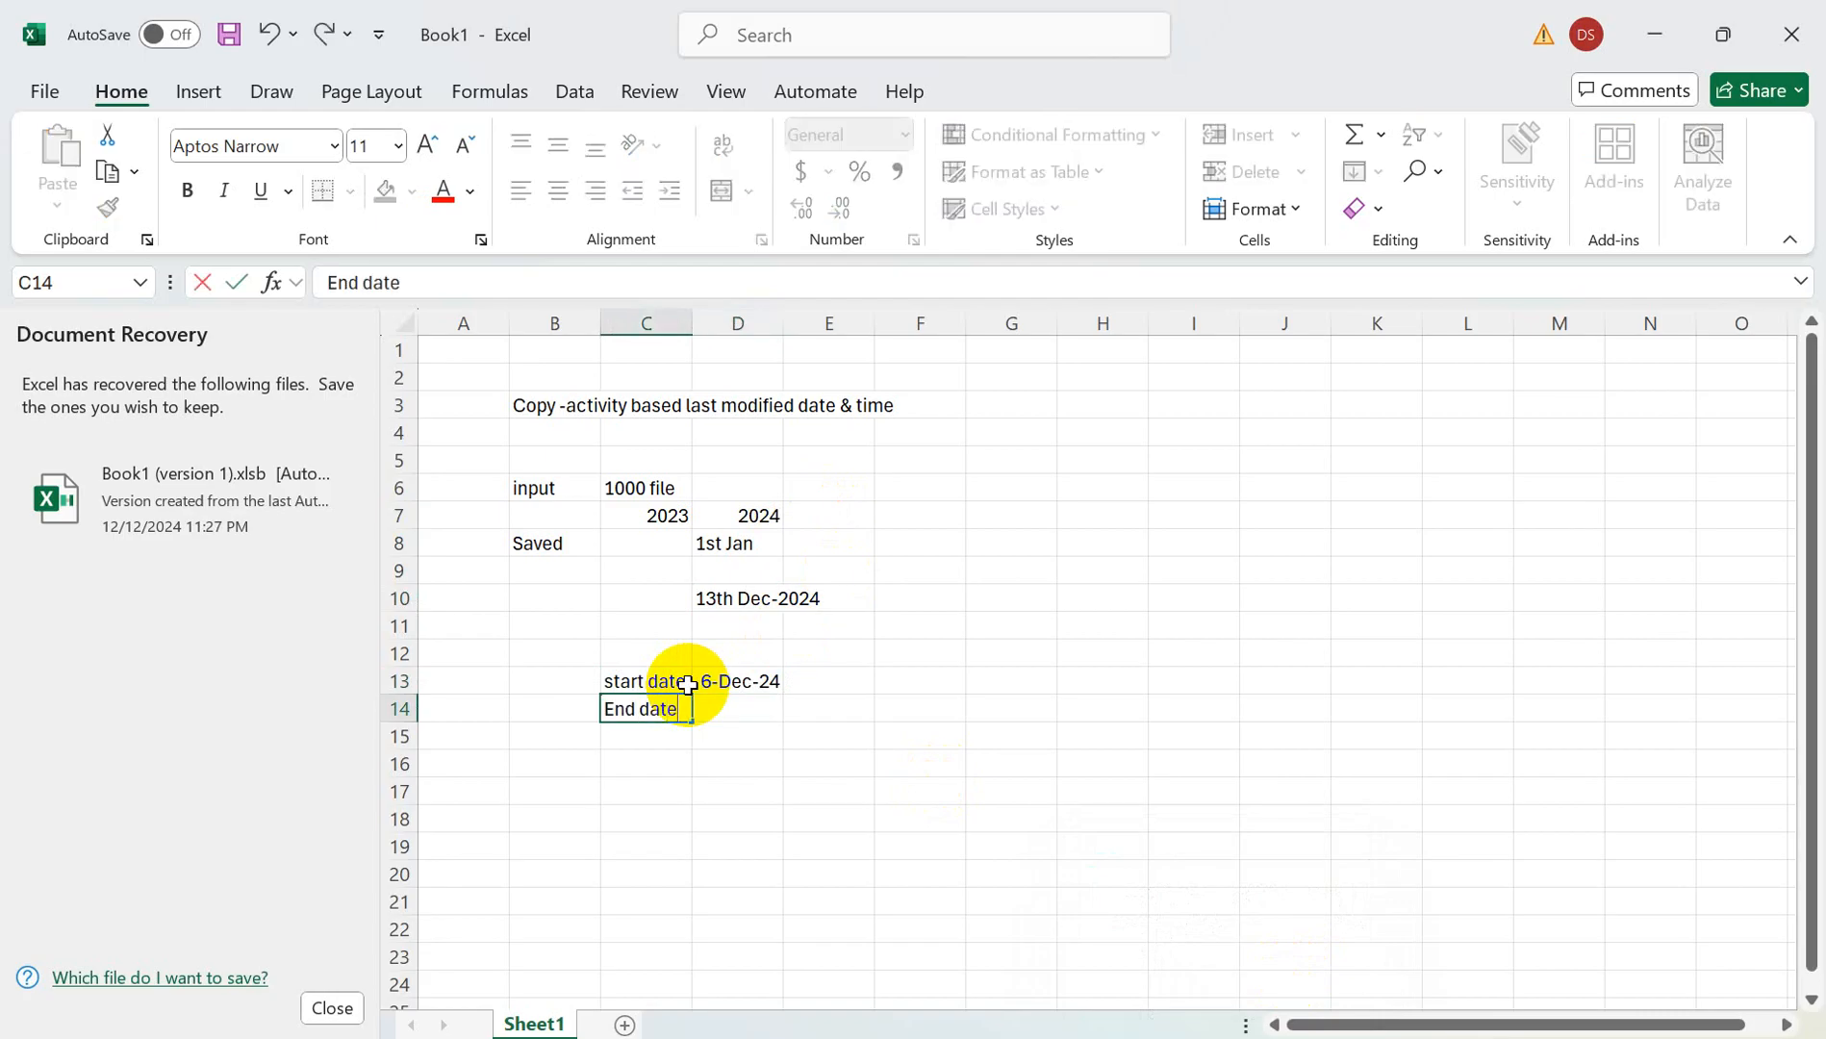
pyautogui.press('Tab')
pyautogui.write('8')
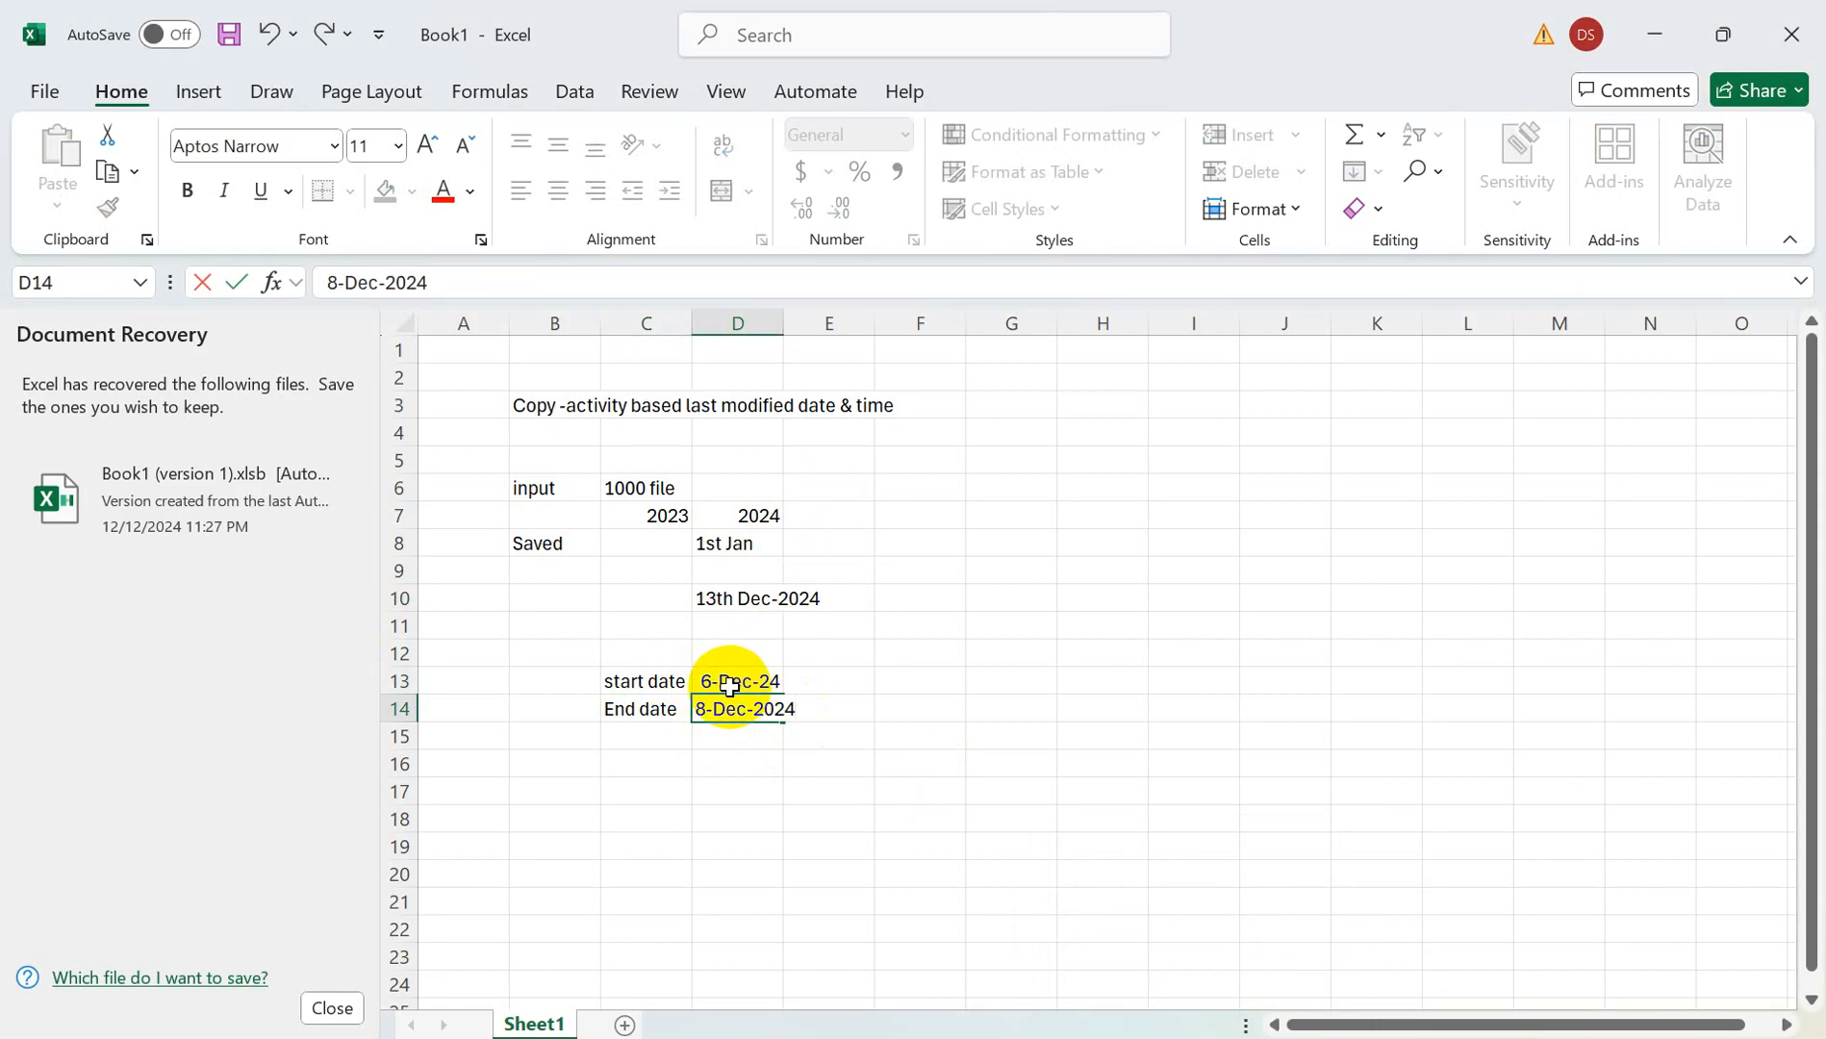
pyautogui.click(717, 738)
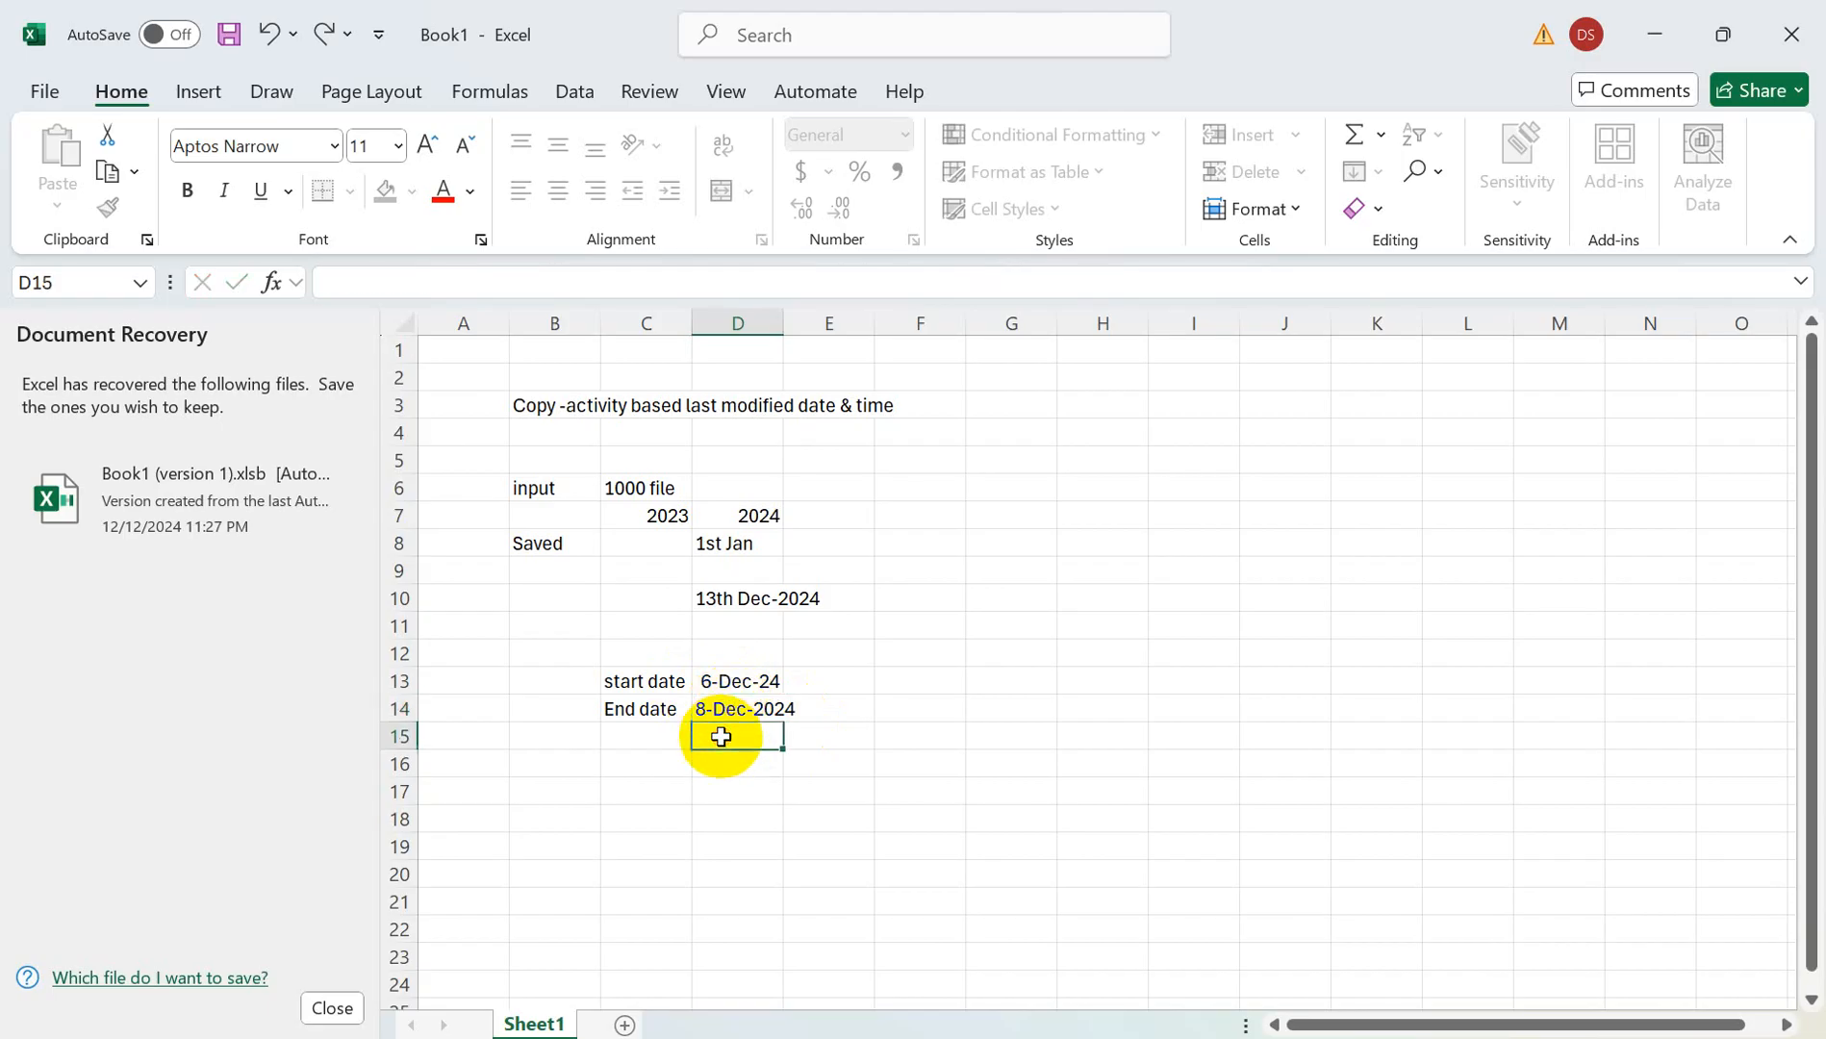
pyautogui.click(717, 684)
# - Switch to the browser, review the copy activity's source settings in pl_lastmodifieddate, and return to the input container's file list
pyautogui.hotkey('alt', 'Tab')
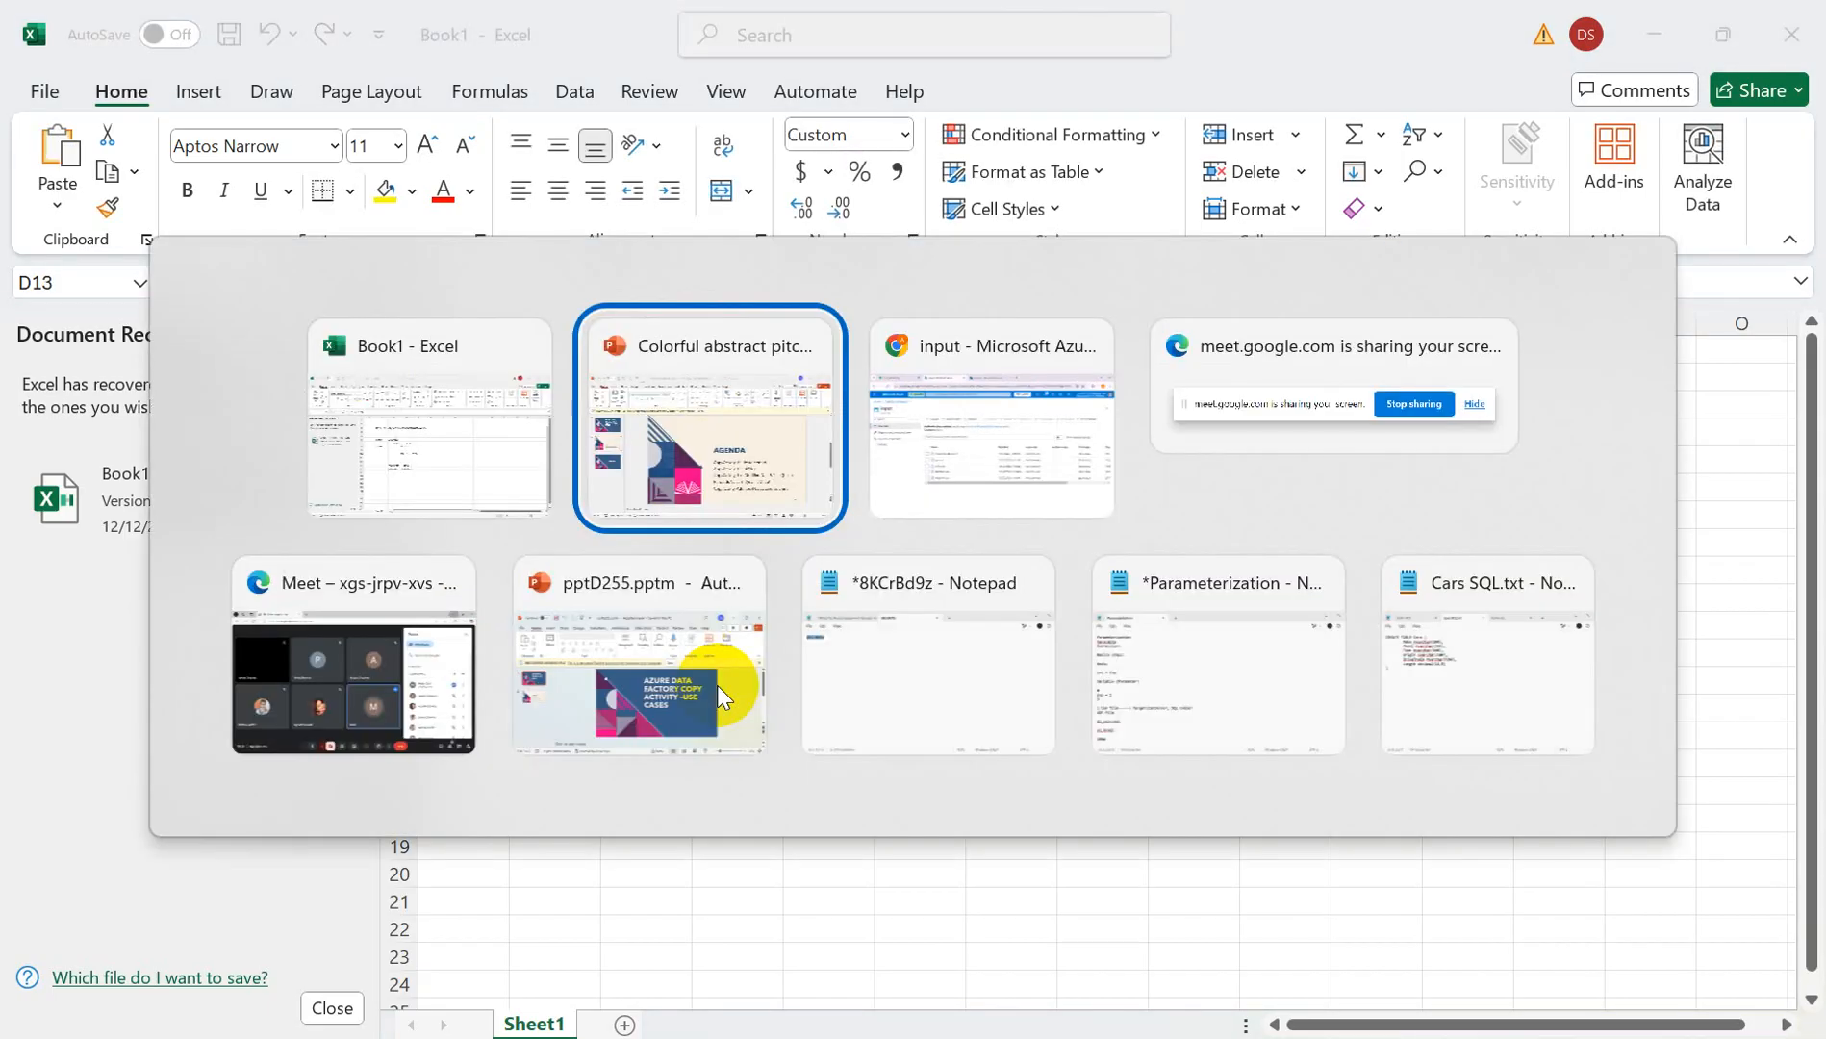
pyautogui.hotkey('alt', 'Tab')
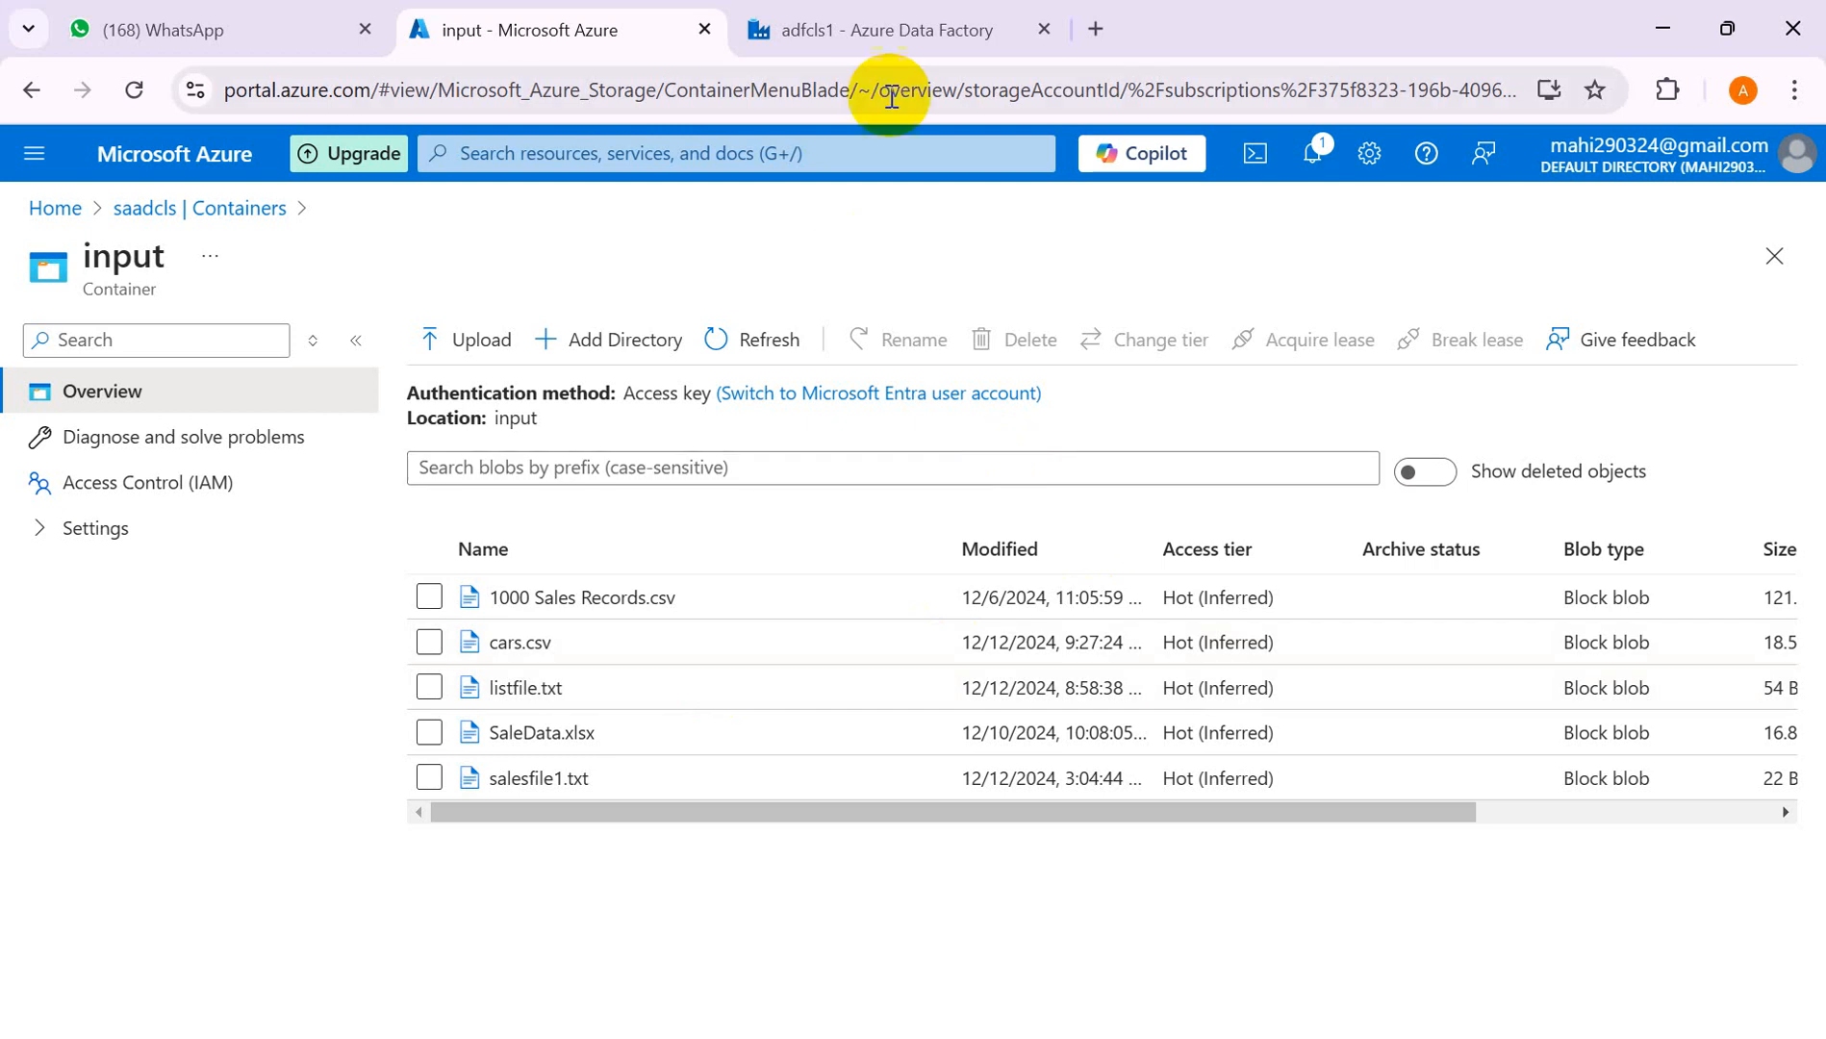
pyautogui.click(866, 41)
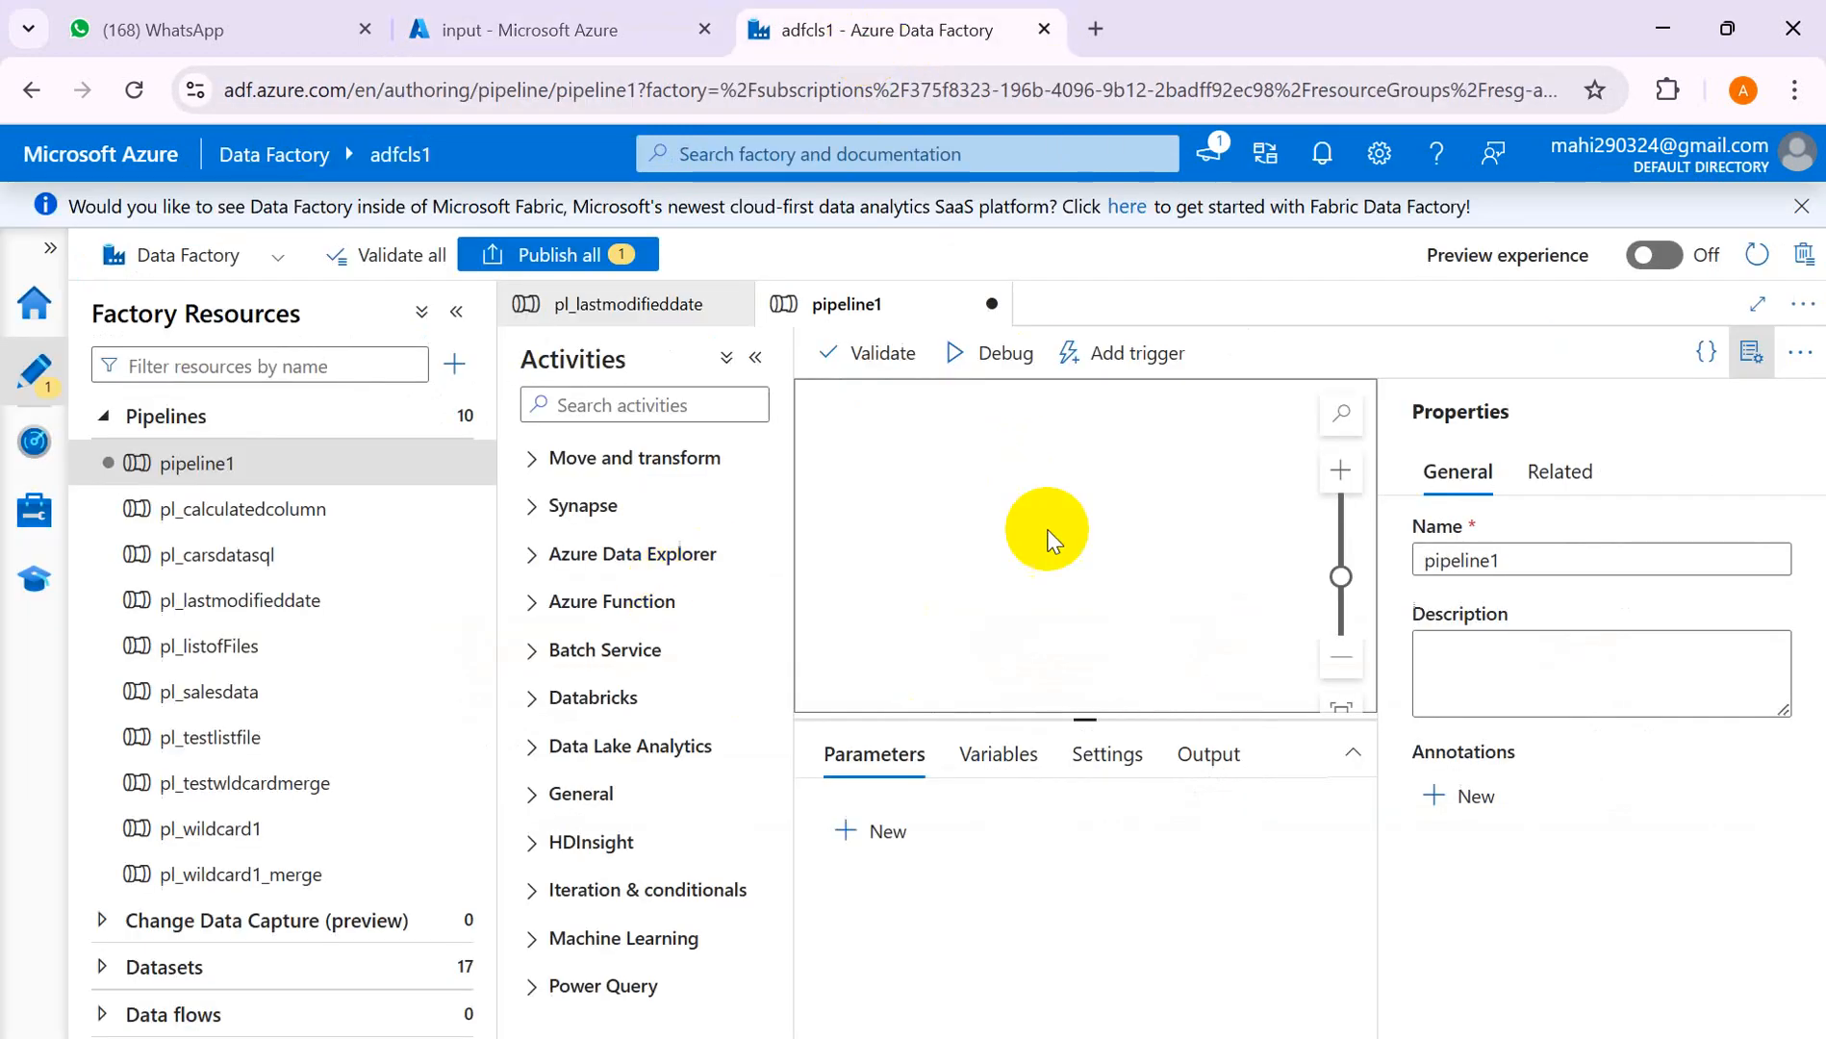
pyautogui.click(630, 306)
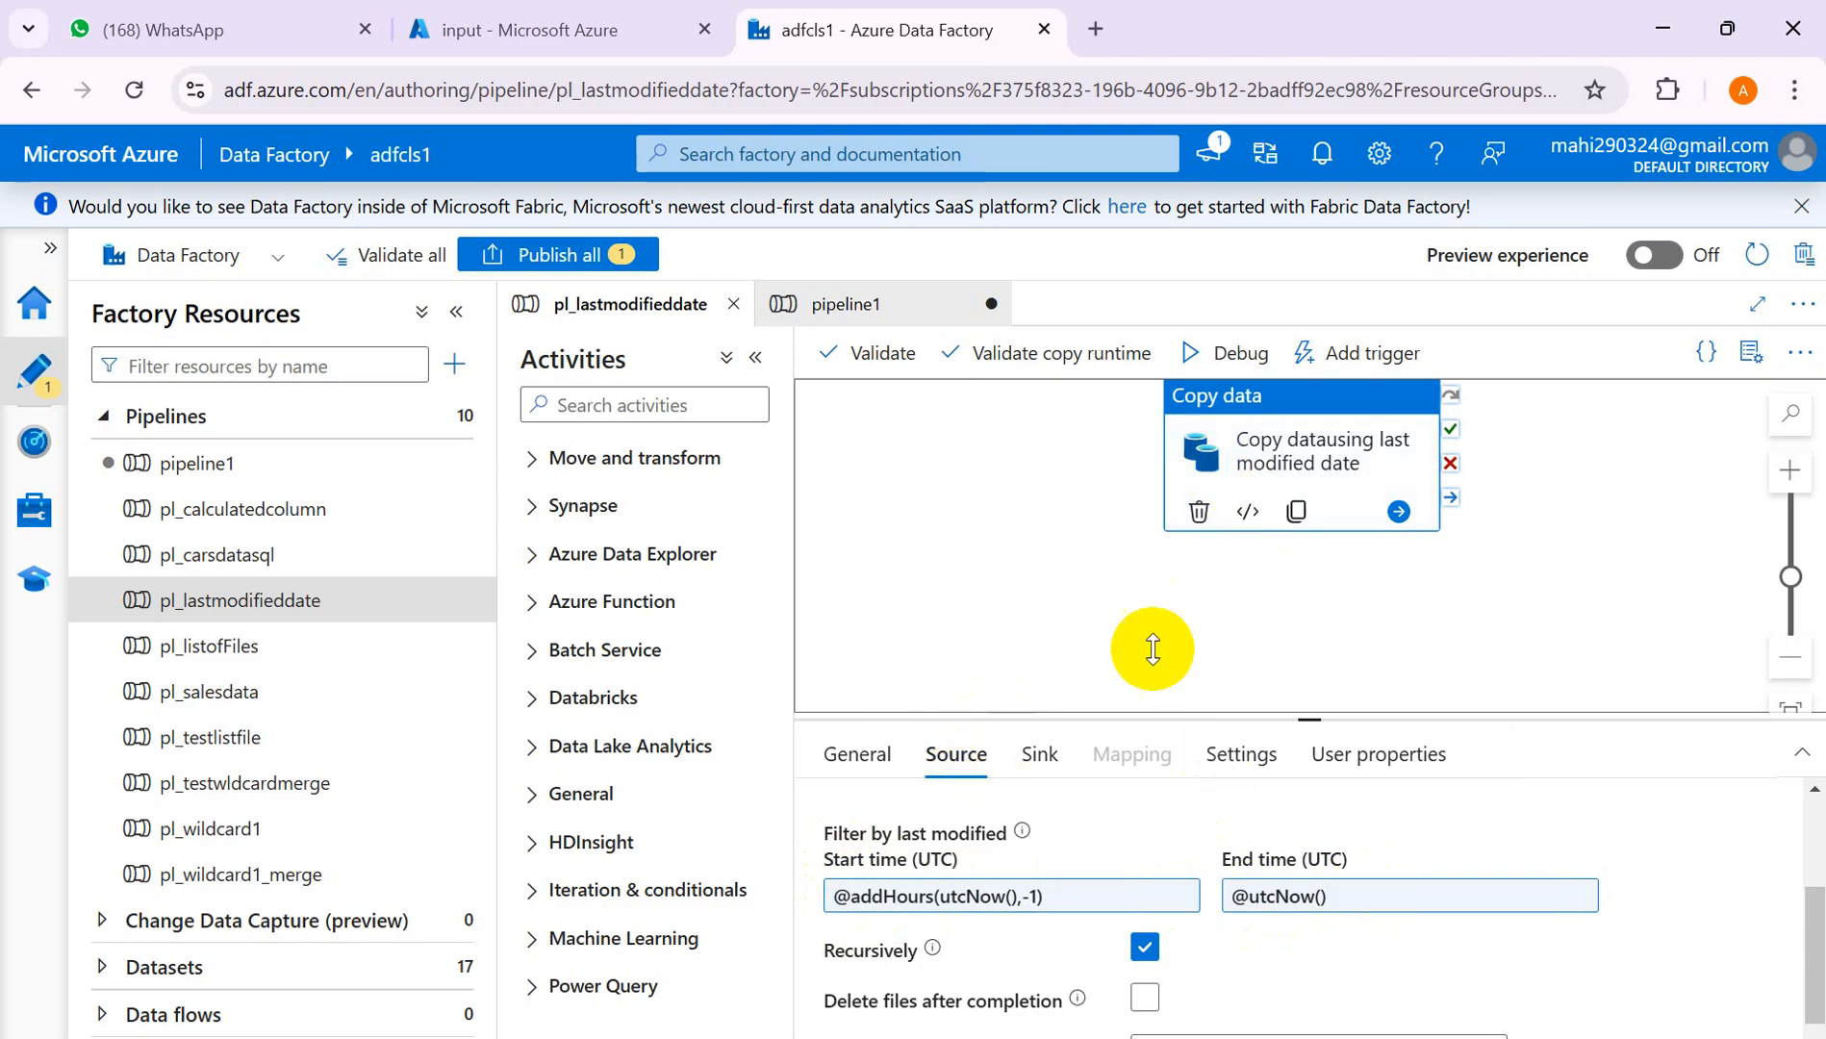
pyautogui.moveTo(1806, 910); pyautogui.dragTo(1797, 798)
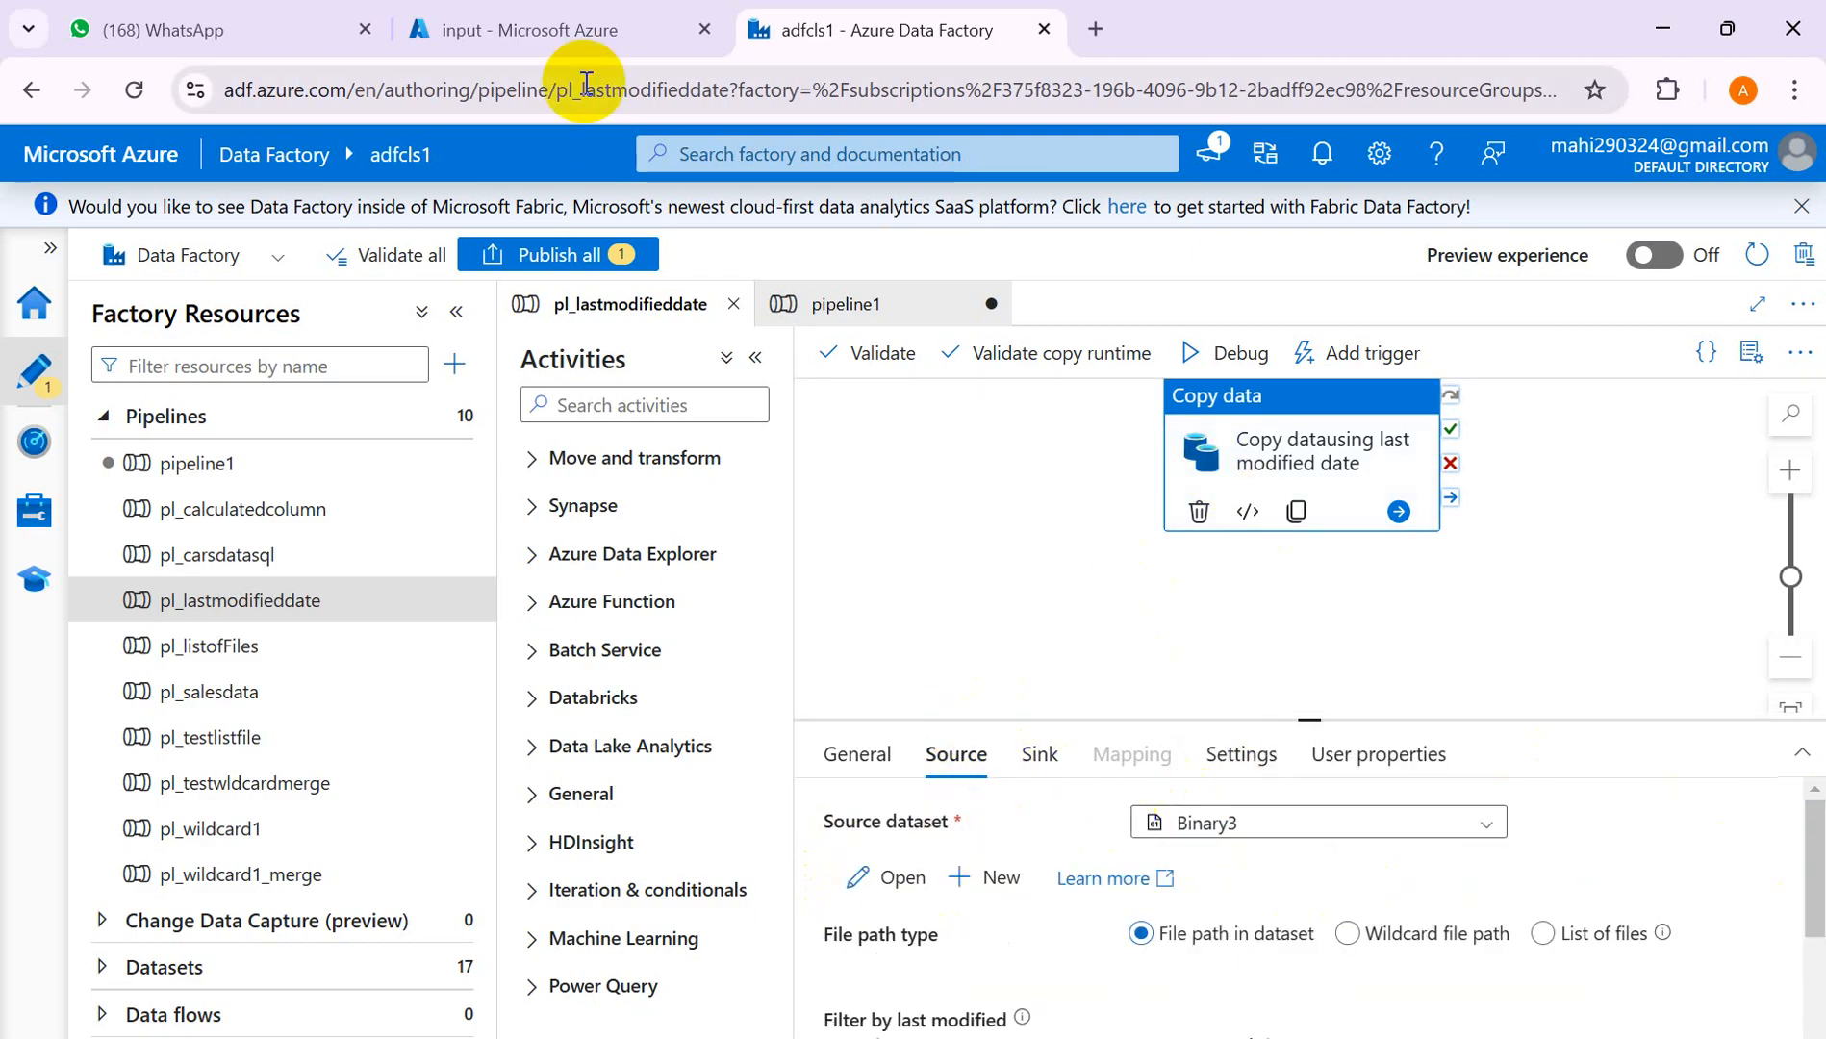
pyautogui.click(540, 32)
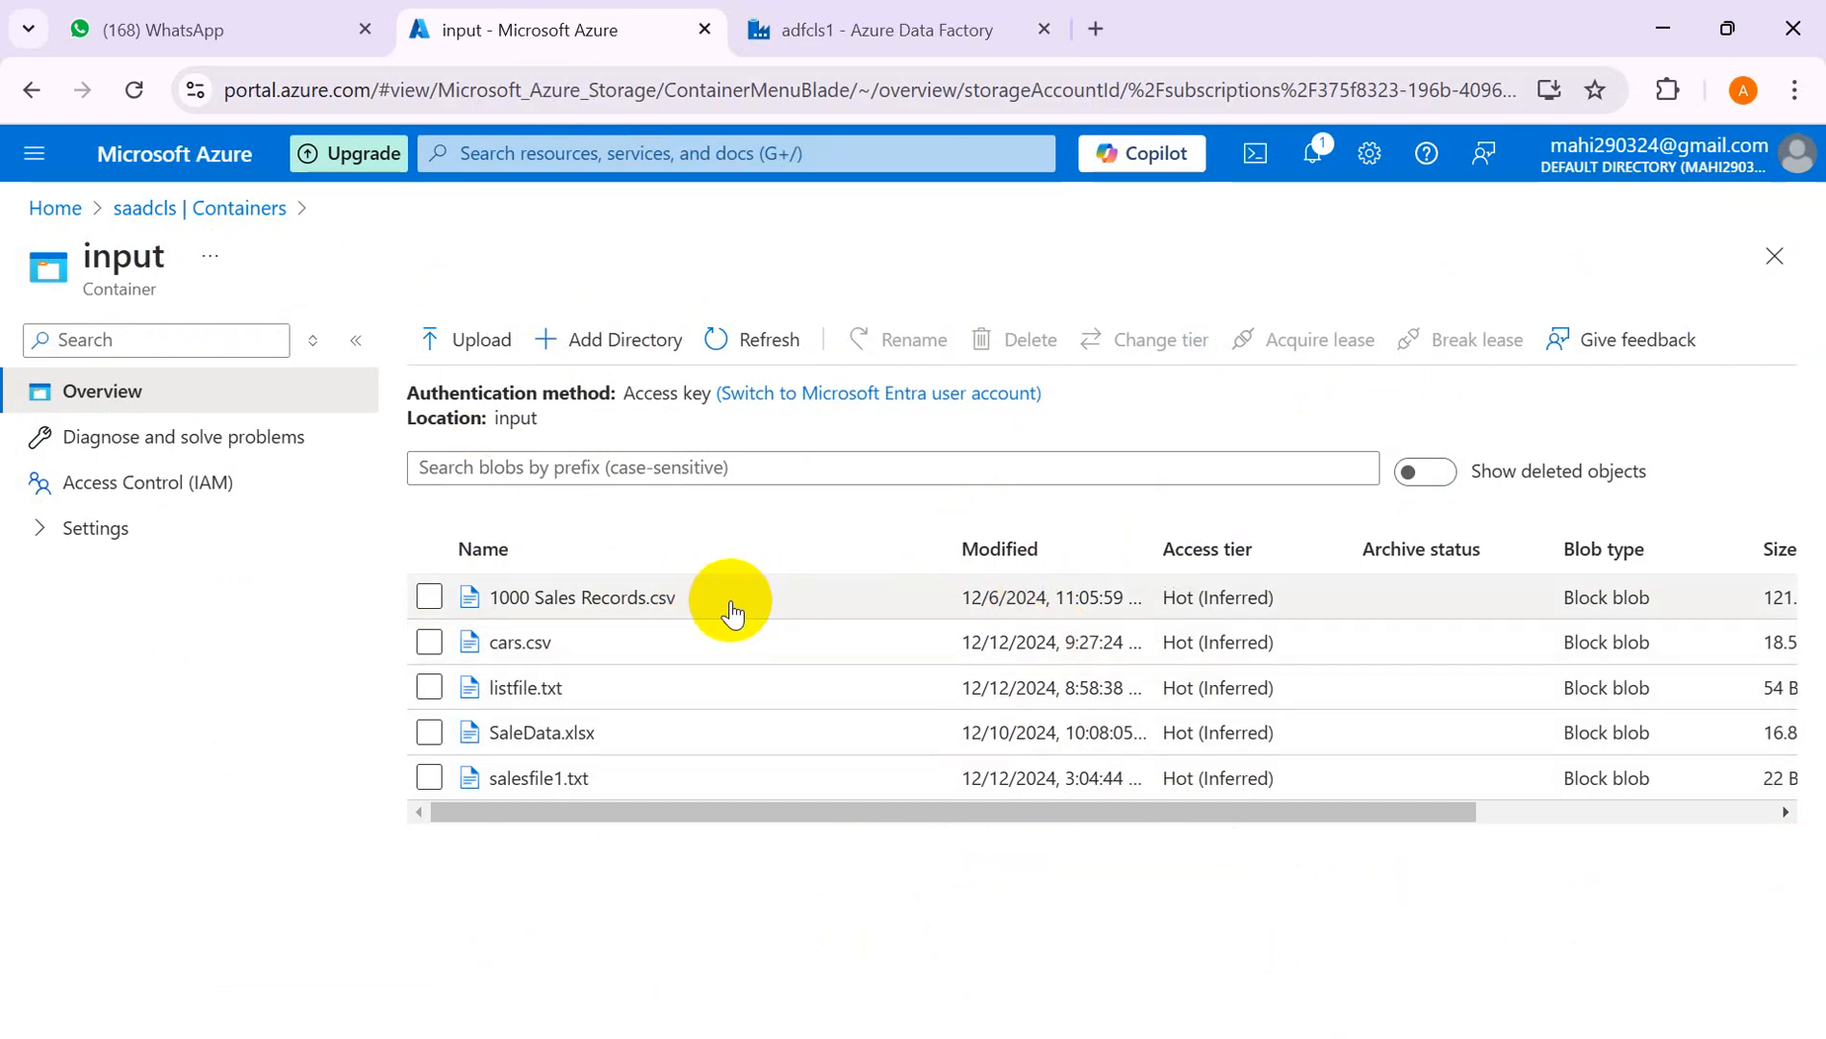
# - Check the modified date of 1000 Sales Records.csv and view the last-modified filter in the Data Factory copy activity's source settings
pyautogui.moveTo(675, 601); pyautogui.dragTo(495, 608)
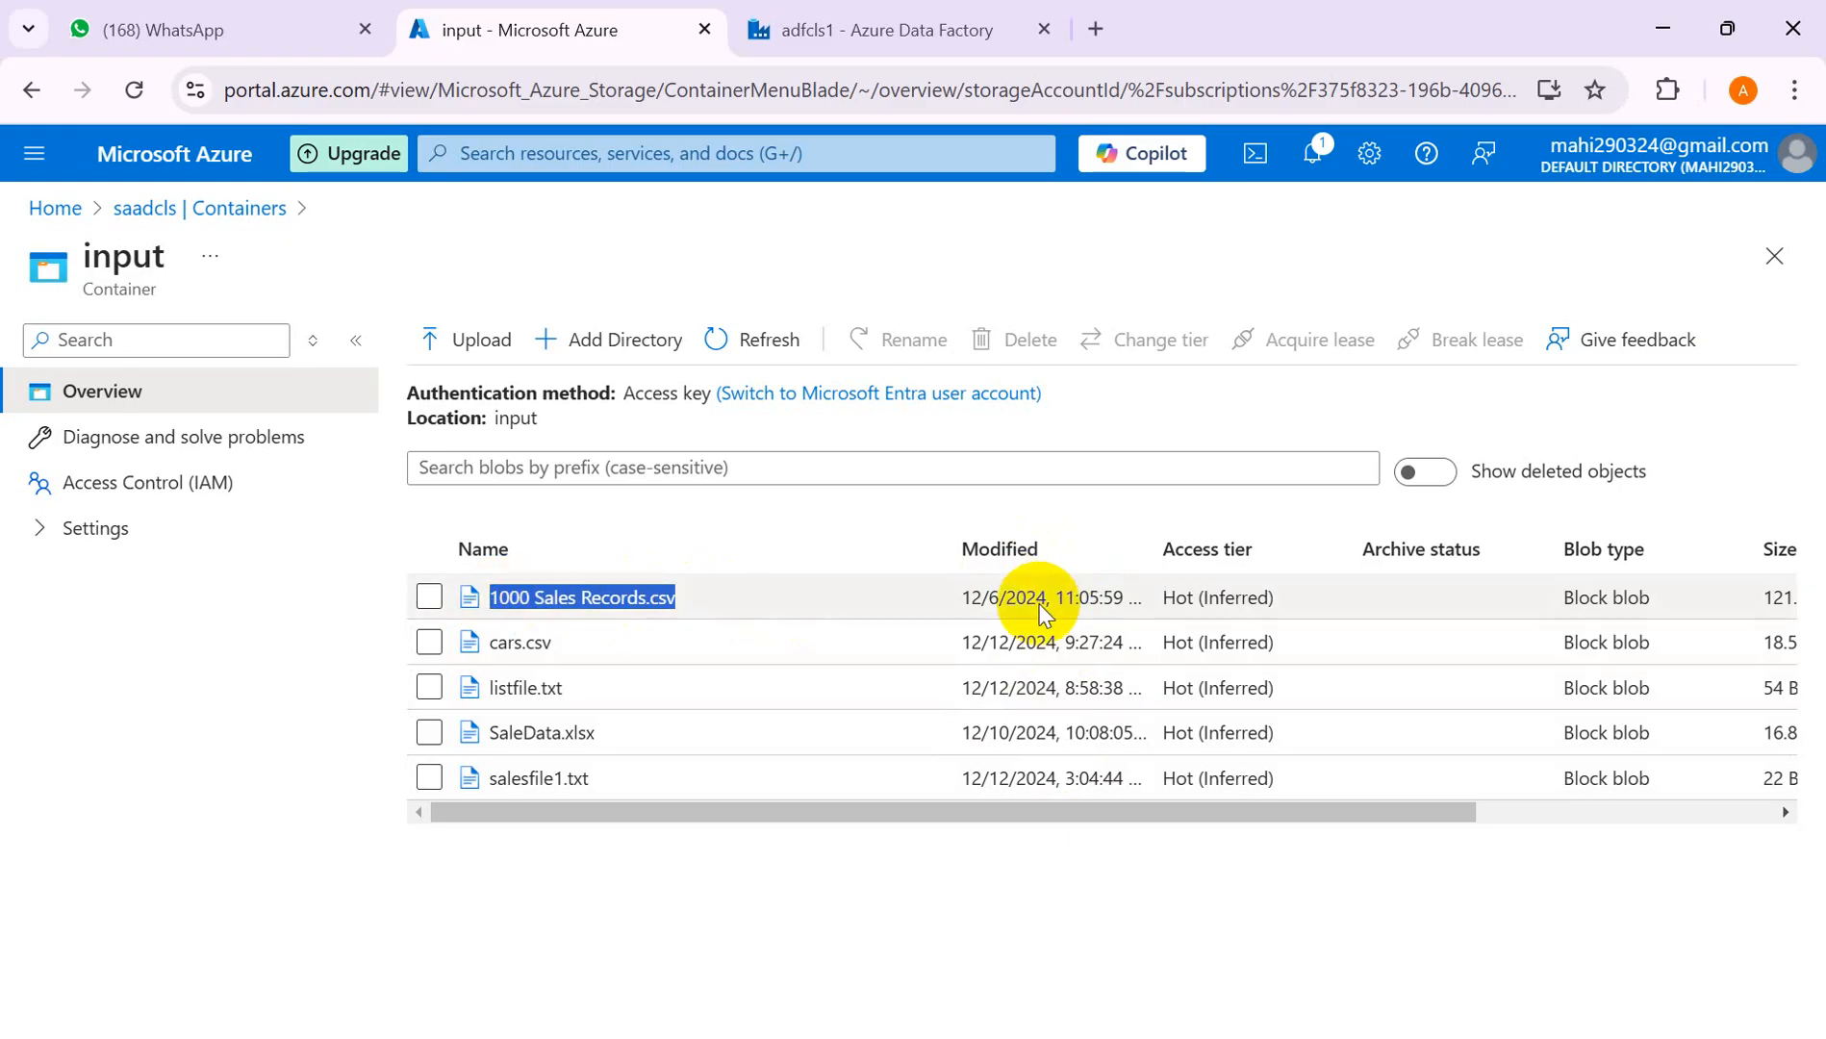
pyautogui.moveTo(960, 604); pyautogui.dragTo(1131, 621)
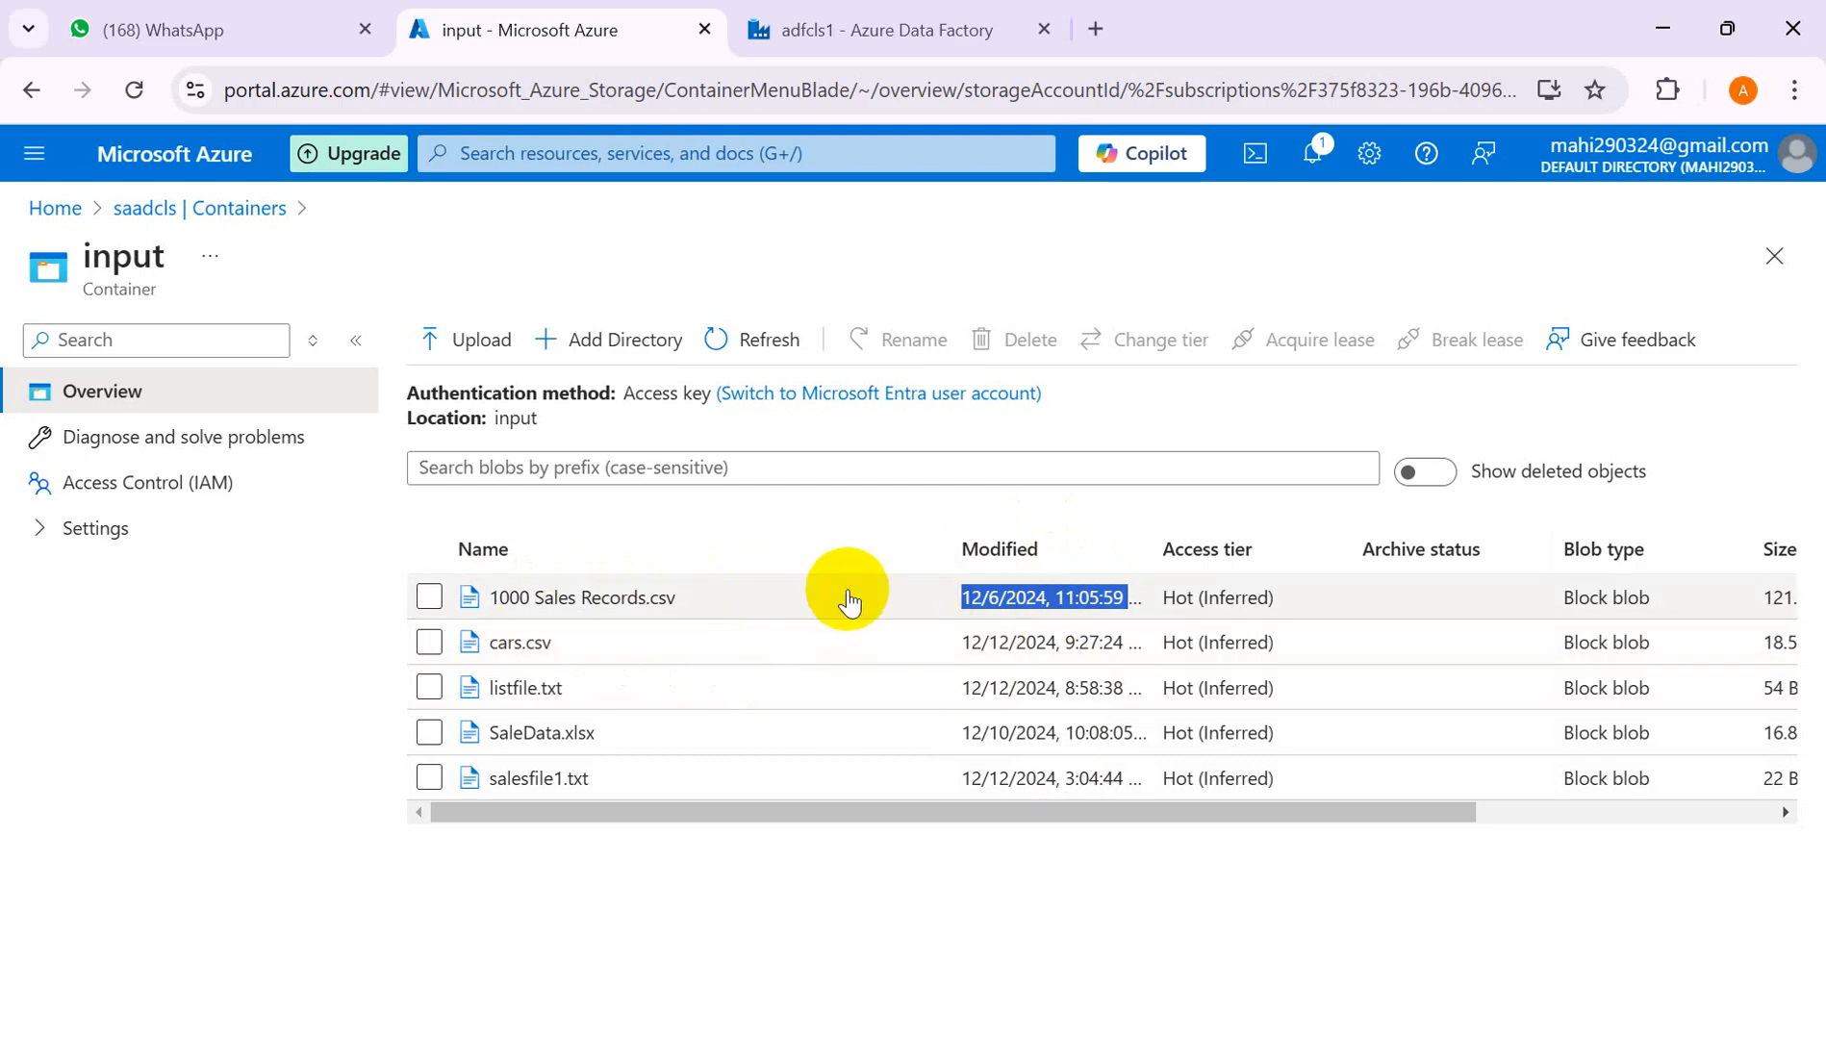
pyautogui.click(843, 35)
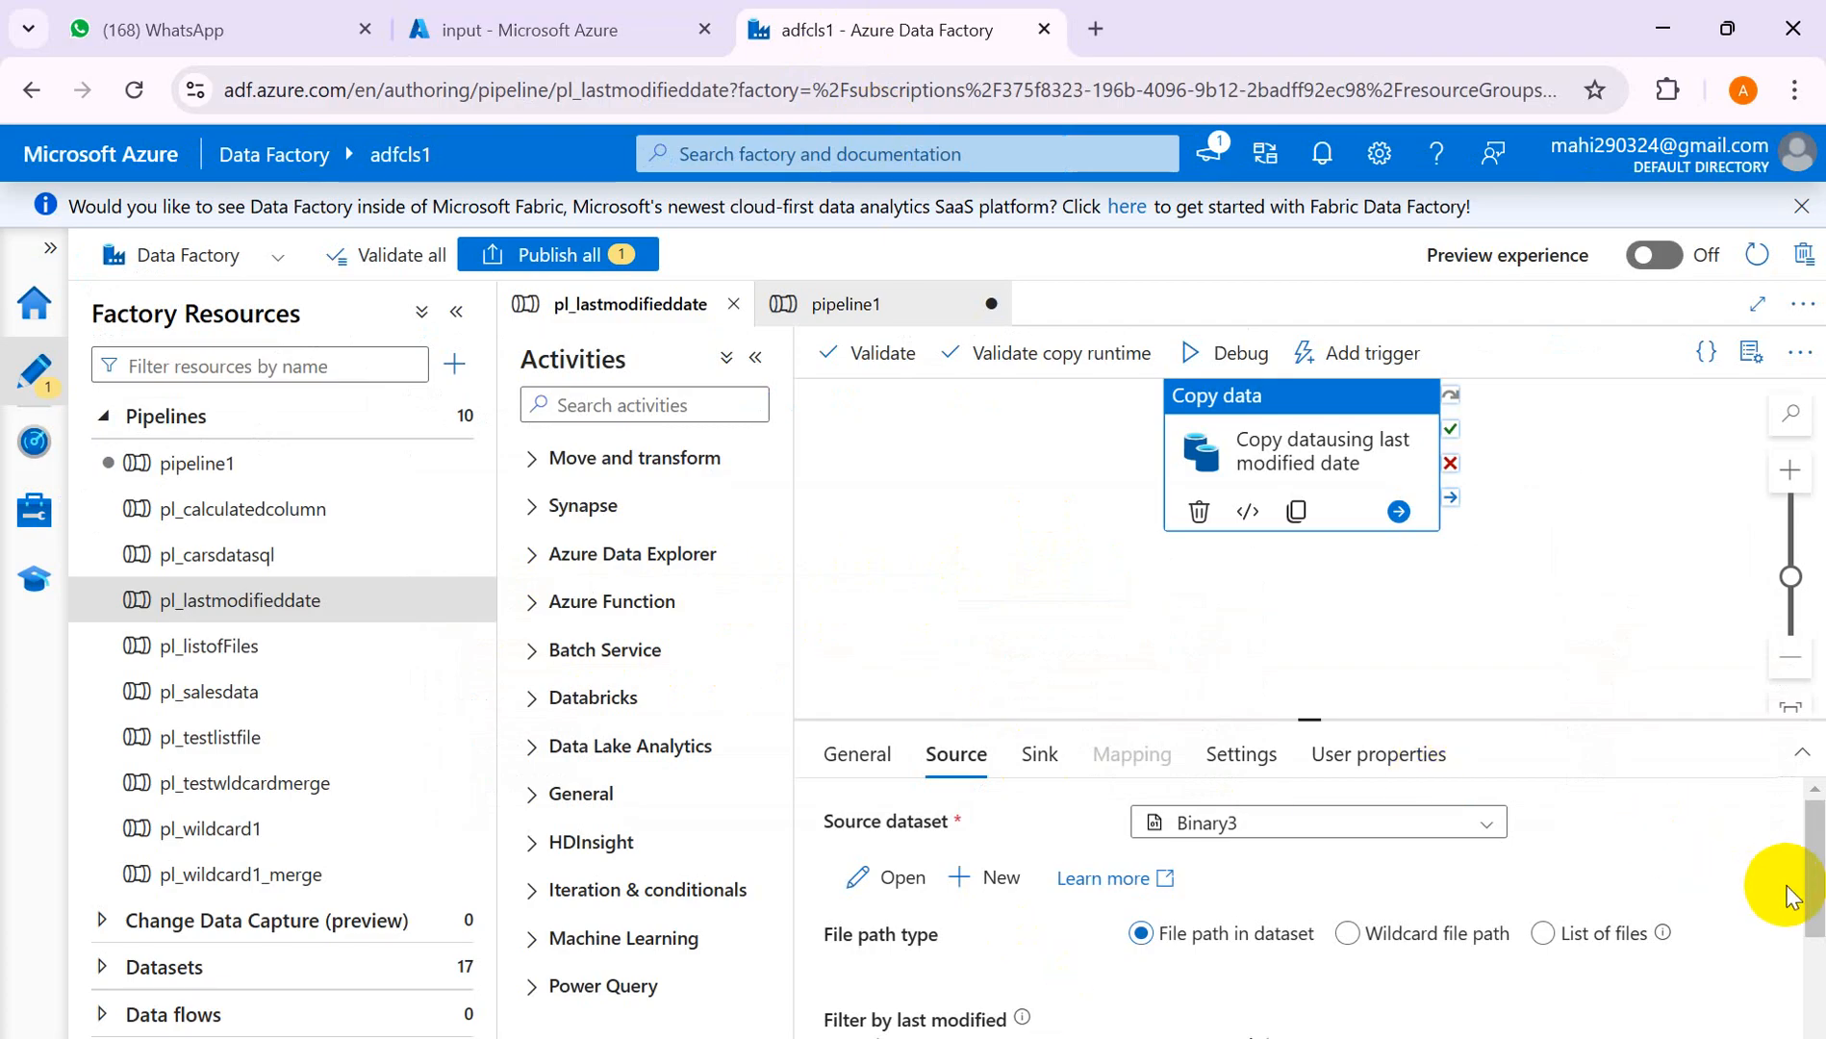
pyautogui.moveTo(1806, 905); pyautogui.dragTo(1819, 953)
# - Switch to the PowerPoint deck, review the Agenda slide's last modified date topic, and return to the browser
pyautogui.moveTo(1193, 1037)
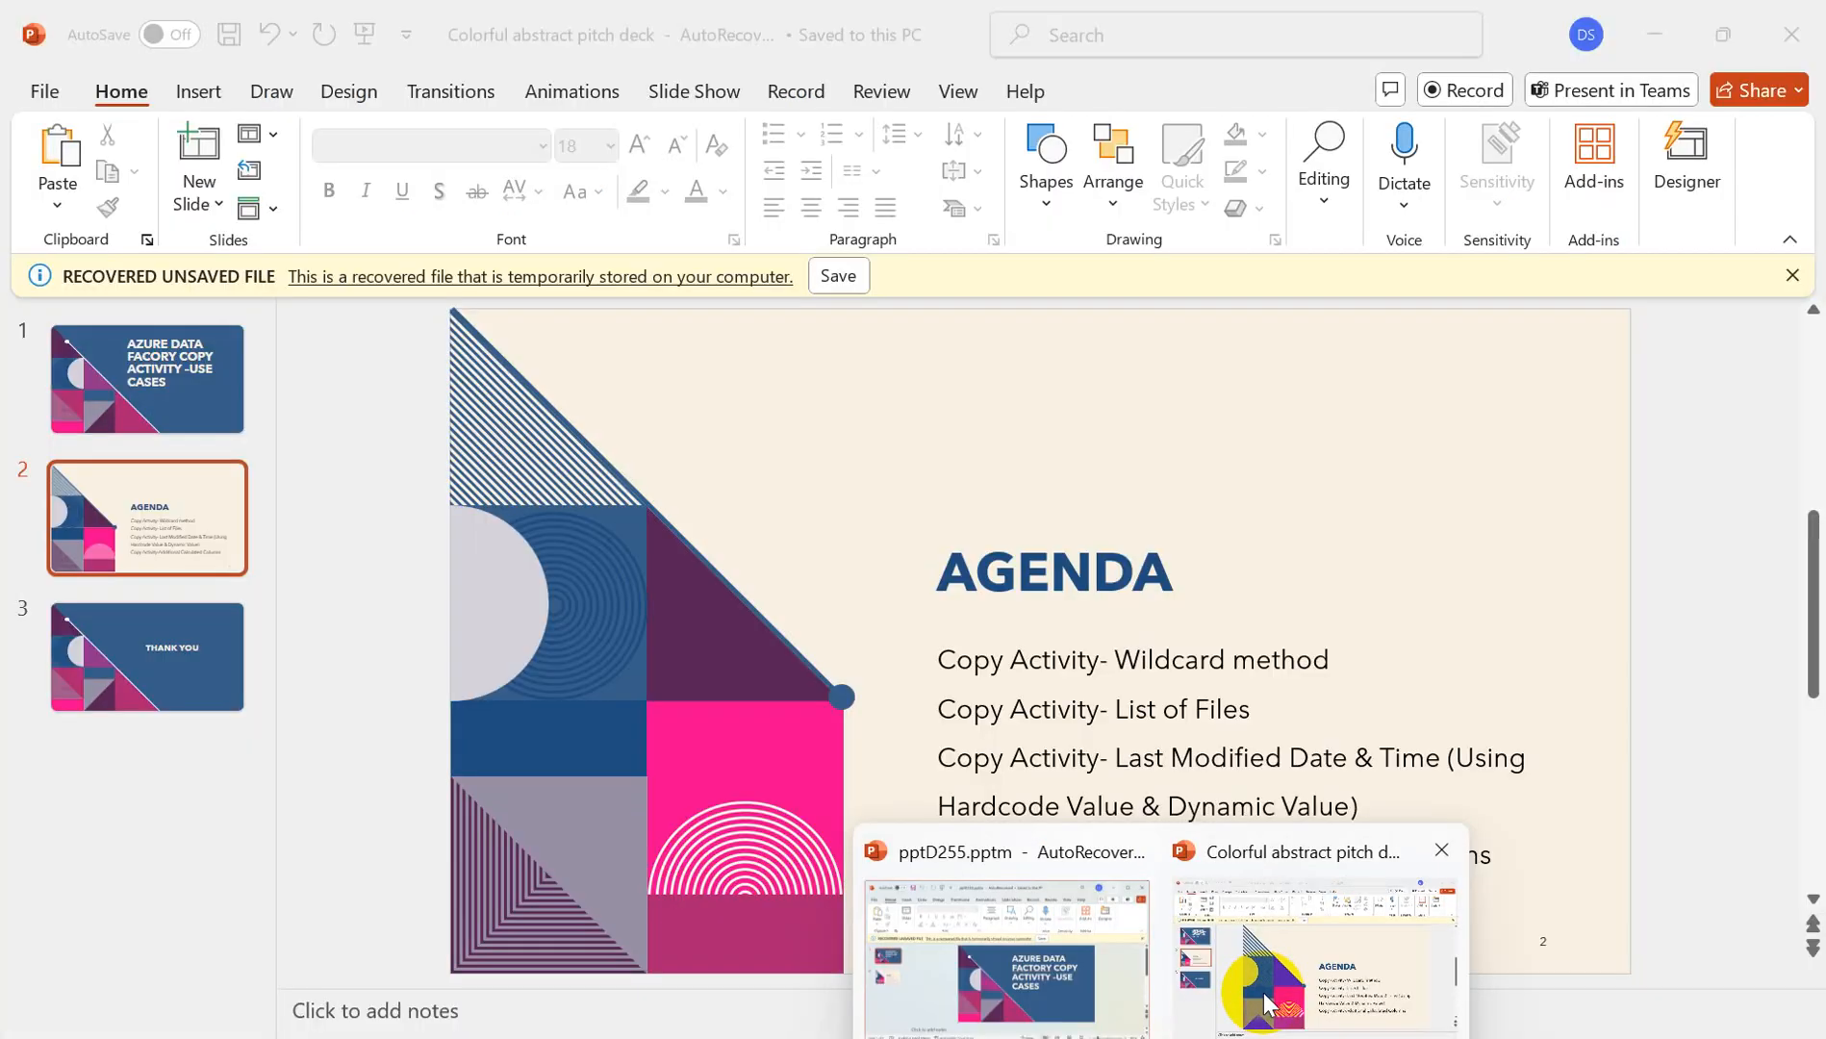
pyautogui.click(1264, 1004)
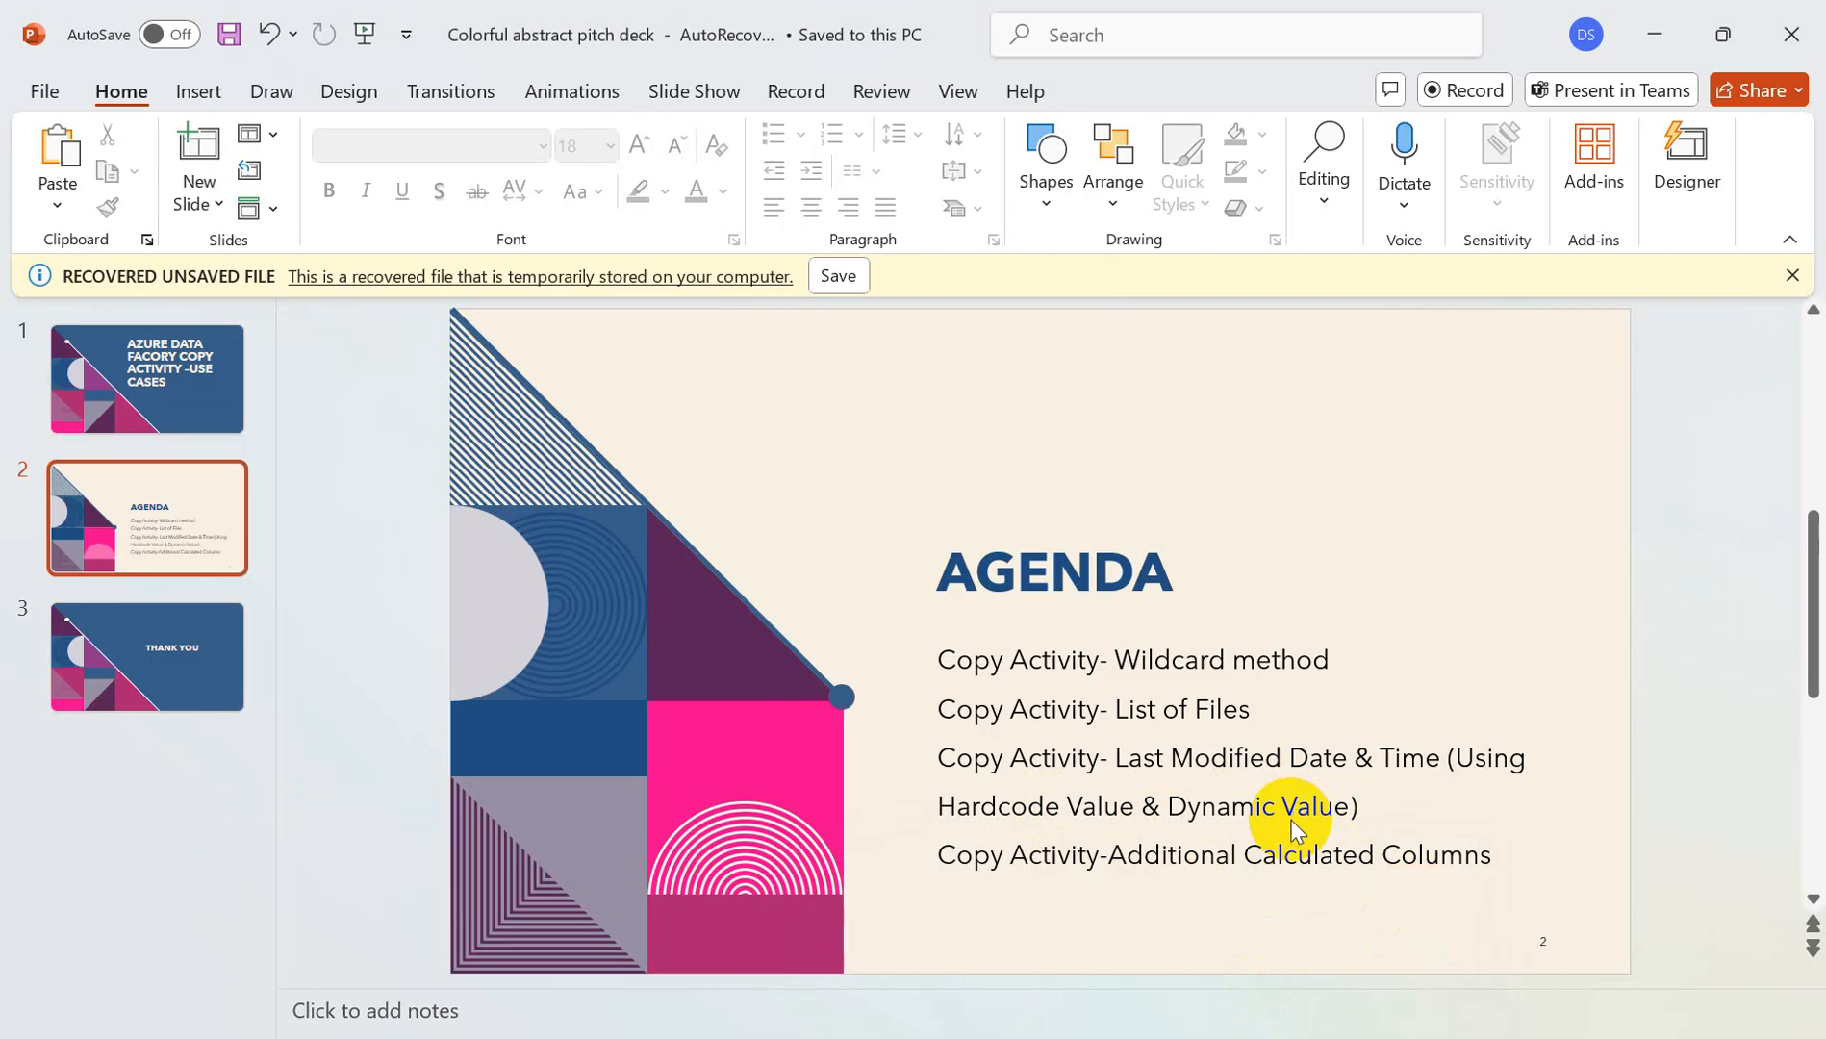
pyautogui.hotkey('alt', 'Tab')
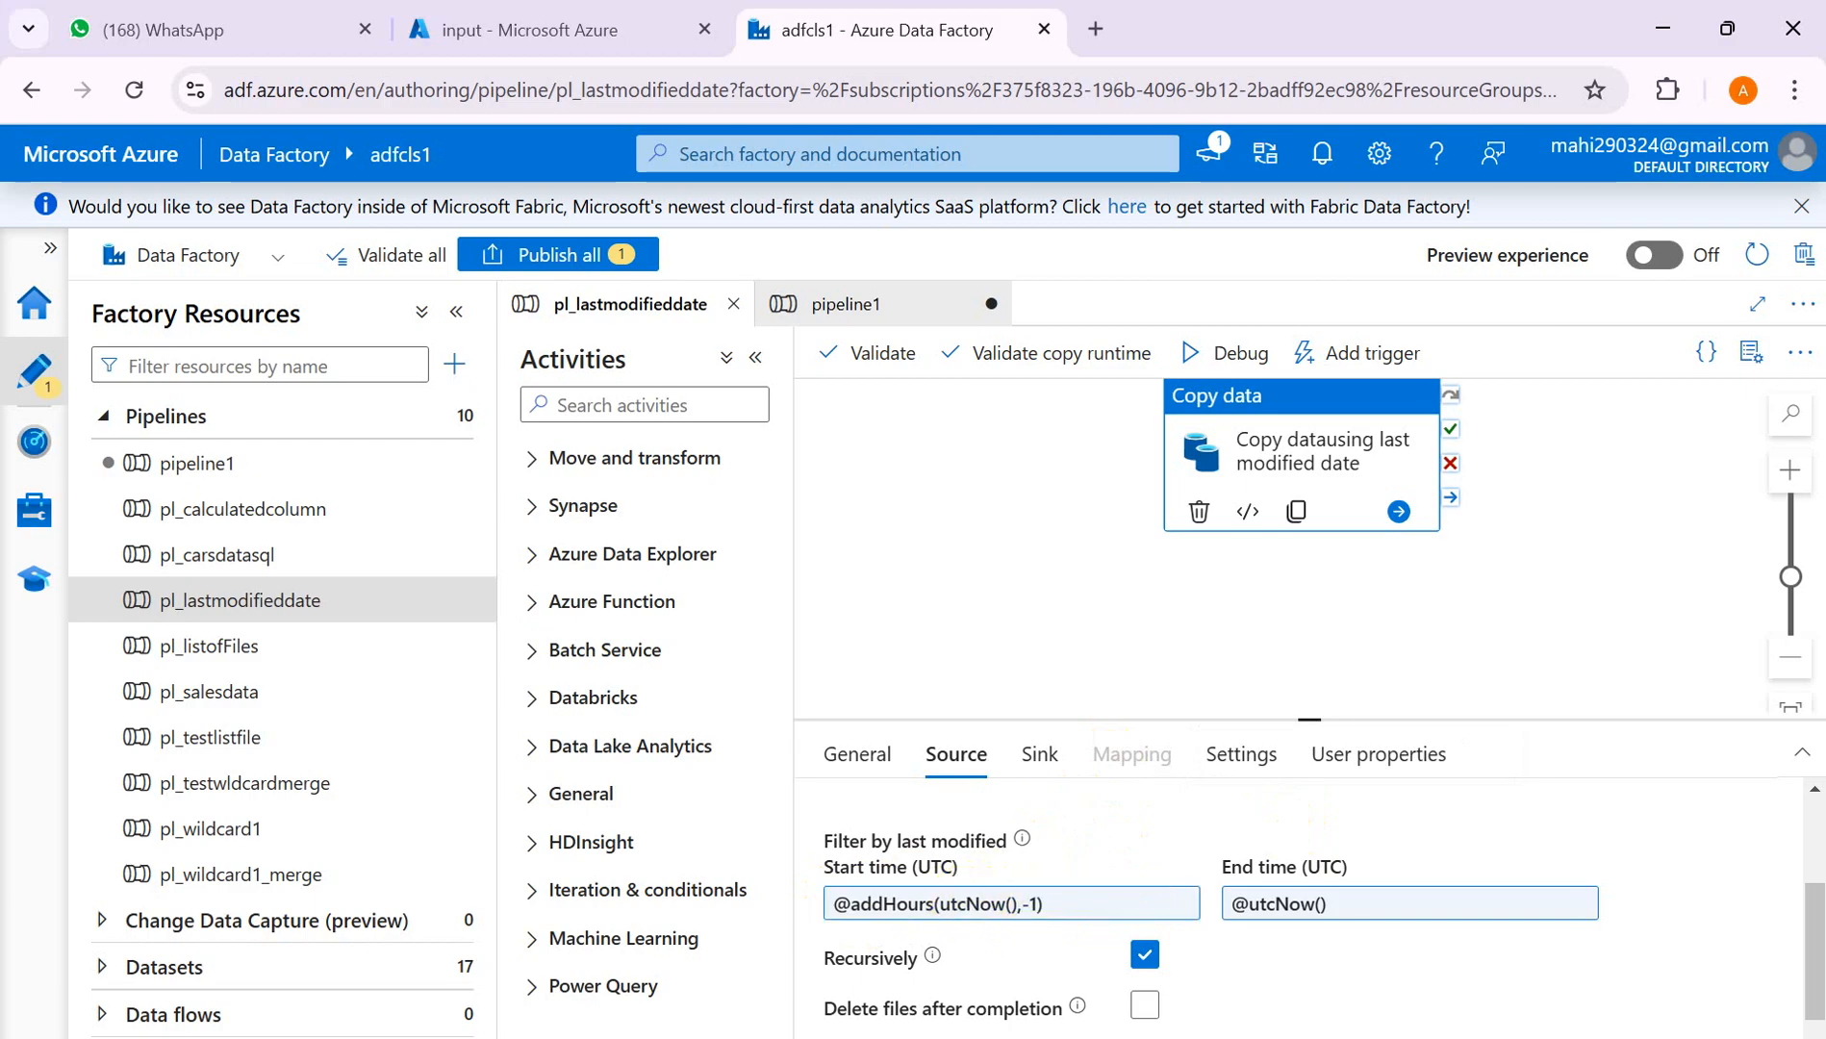
# - Switch to the Excel workbook and enter "Time Zone" in I8, "London" in J8 and "UTC" in K8
pyautogui.moveTo(1223, 1038)
pyautogui.click(1215, 967)
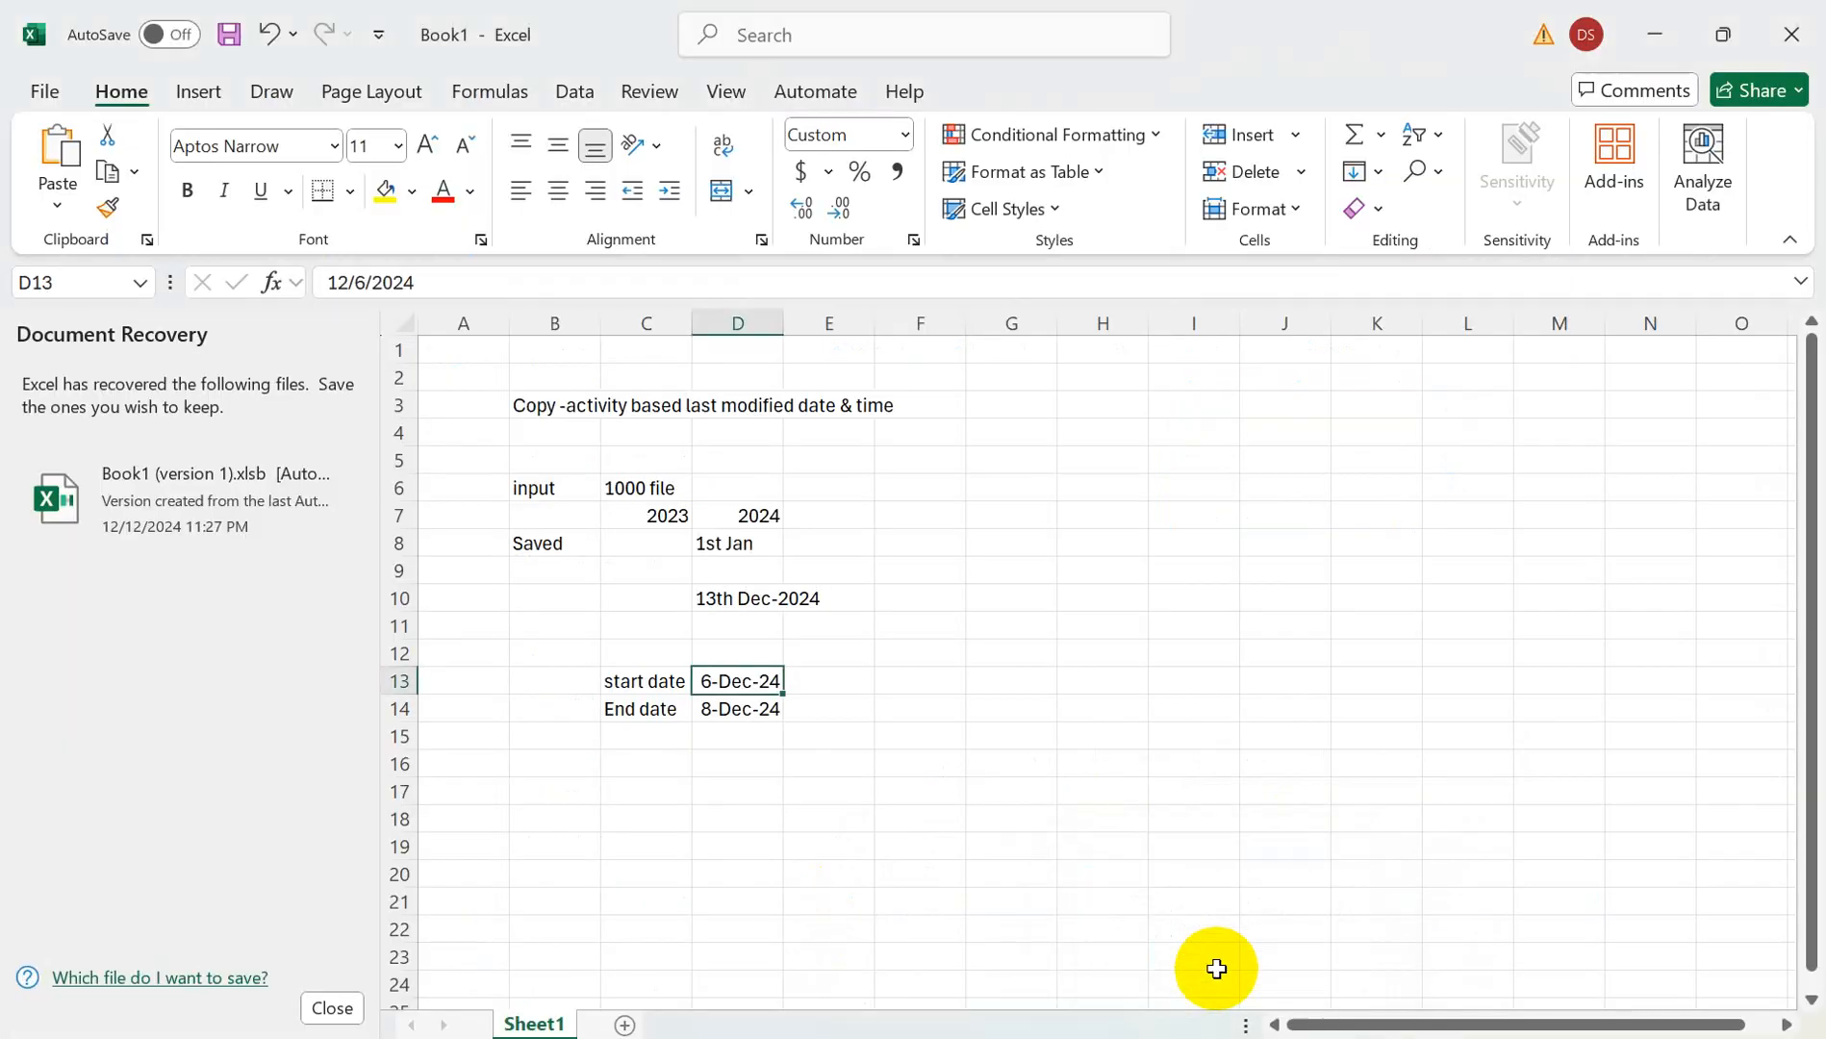
pyautogui.click(1219, 546)
pyautogui.write('Time Zone')
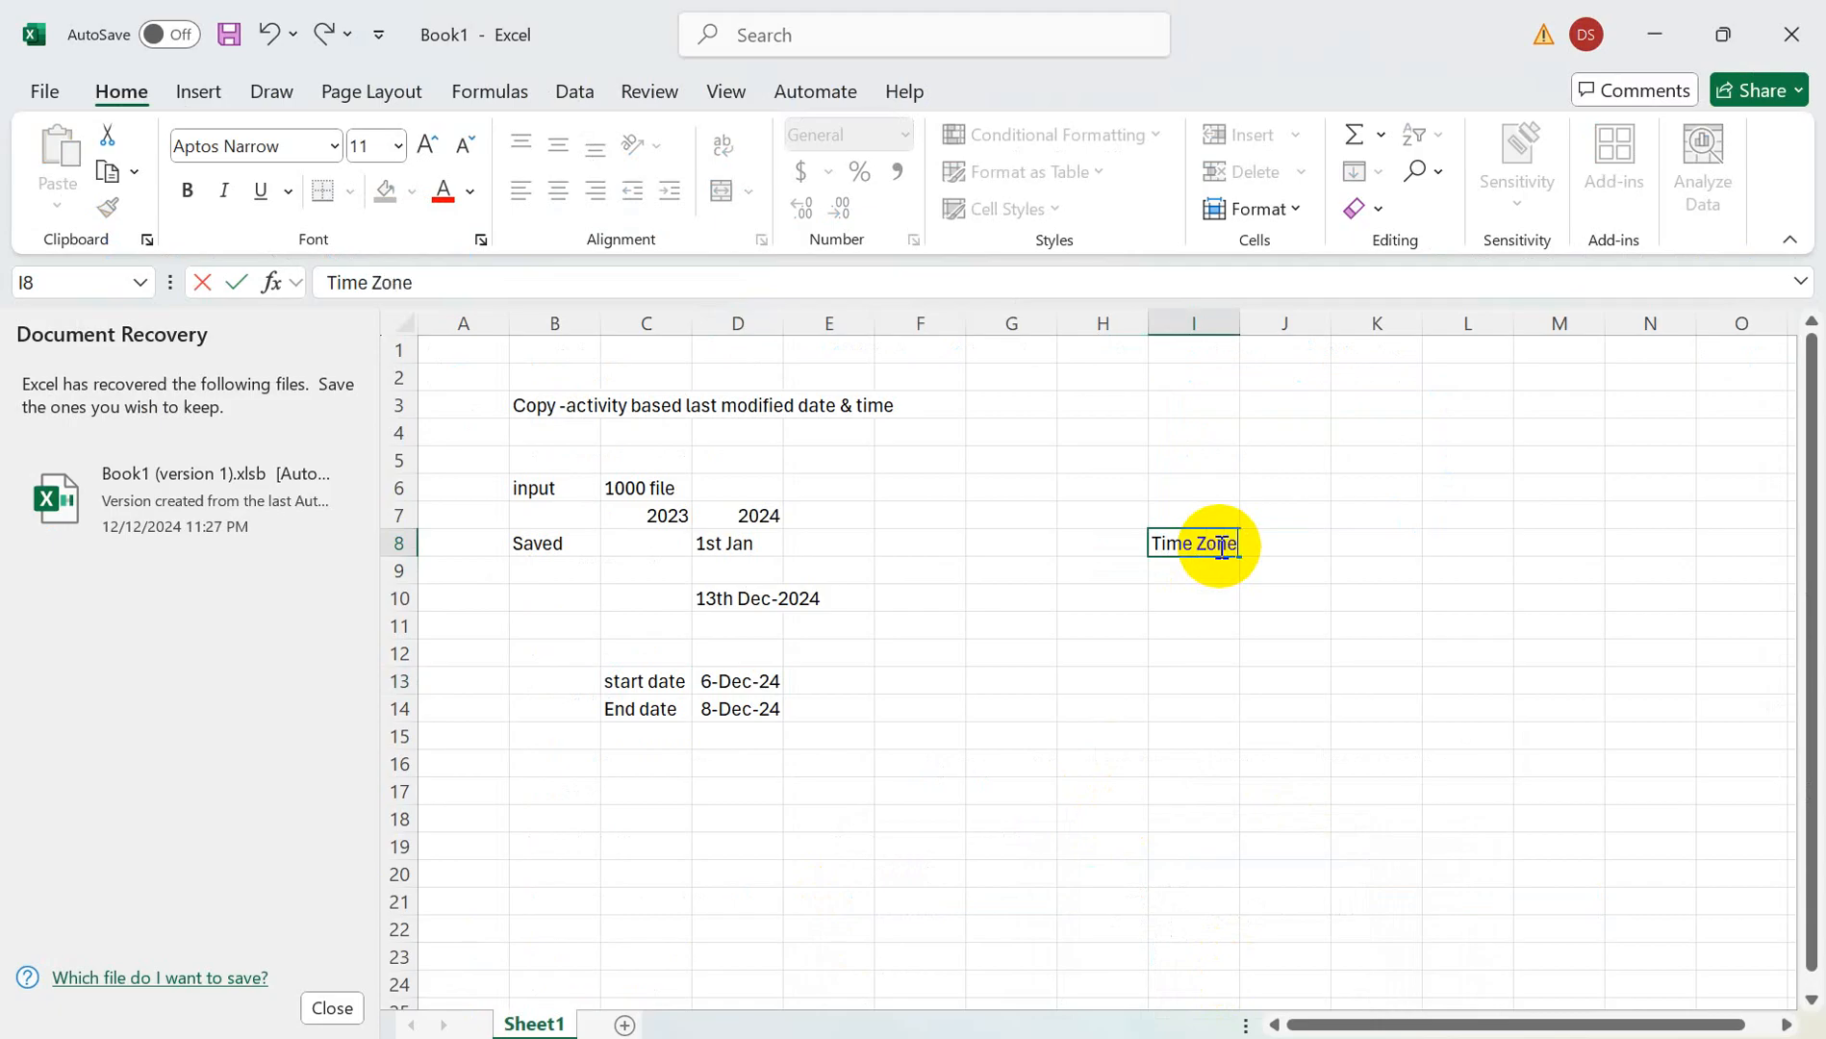
pyautogui.press('Tab')
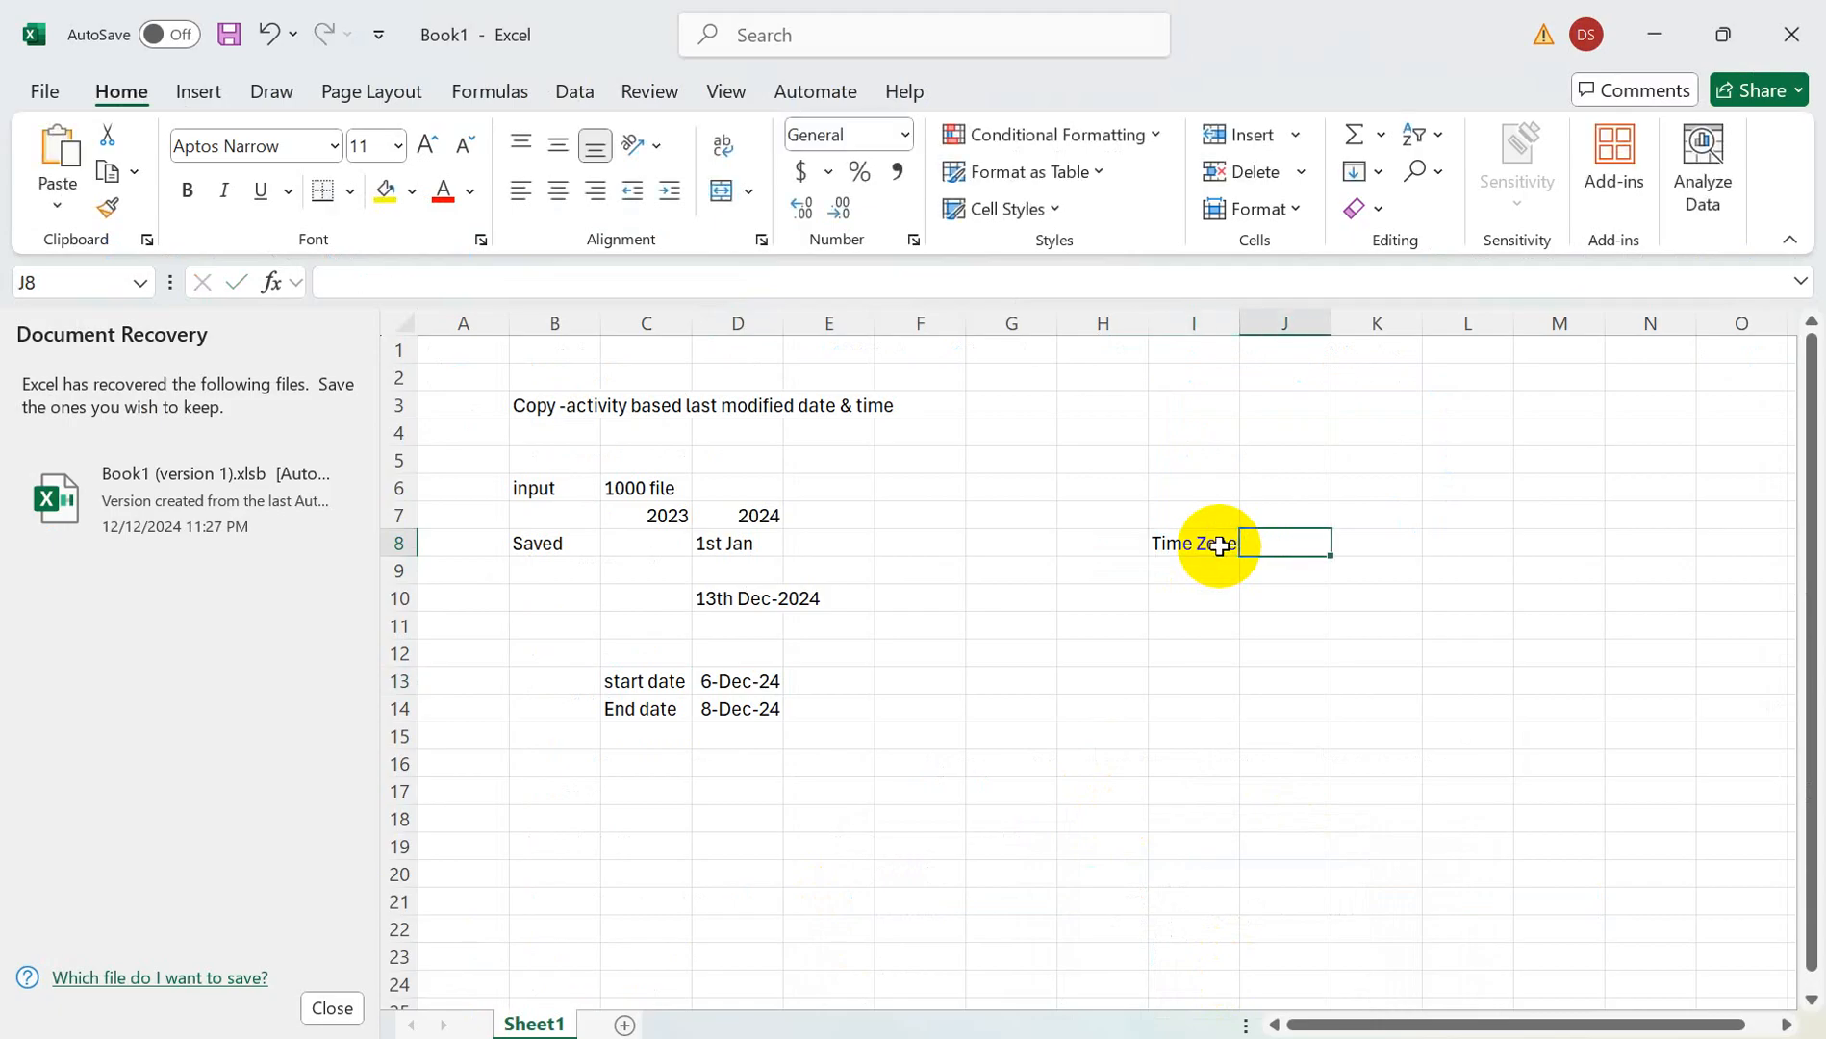
pyautogui.write('London')
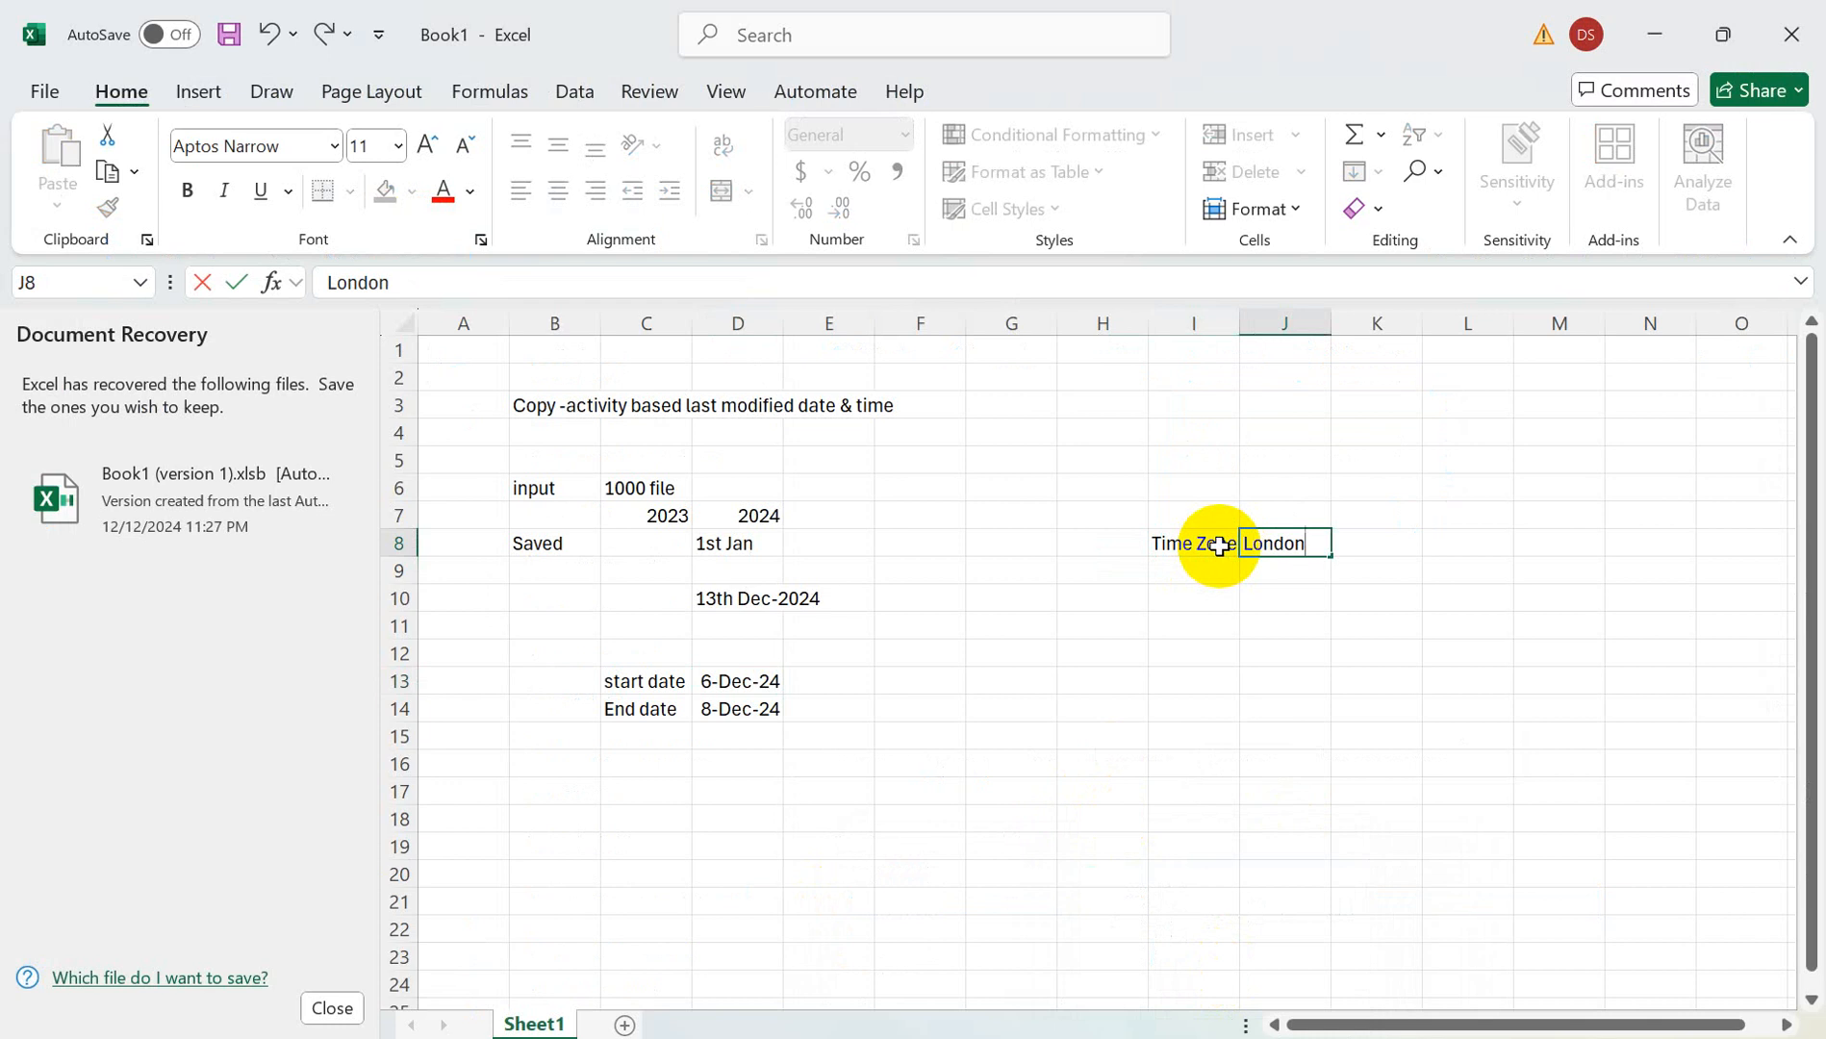
pyautogui.press('Tab')
pyautogui.write('UTC')
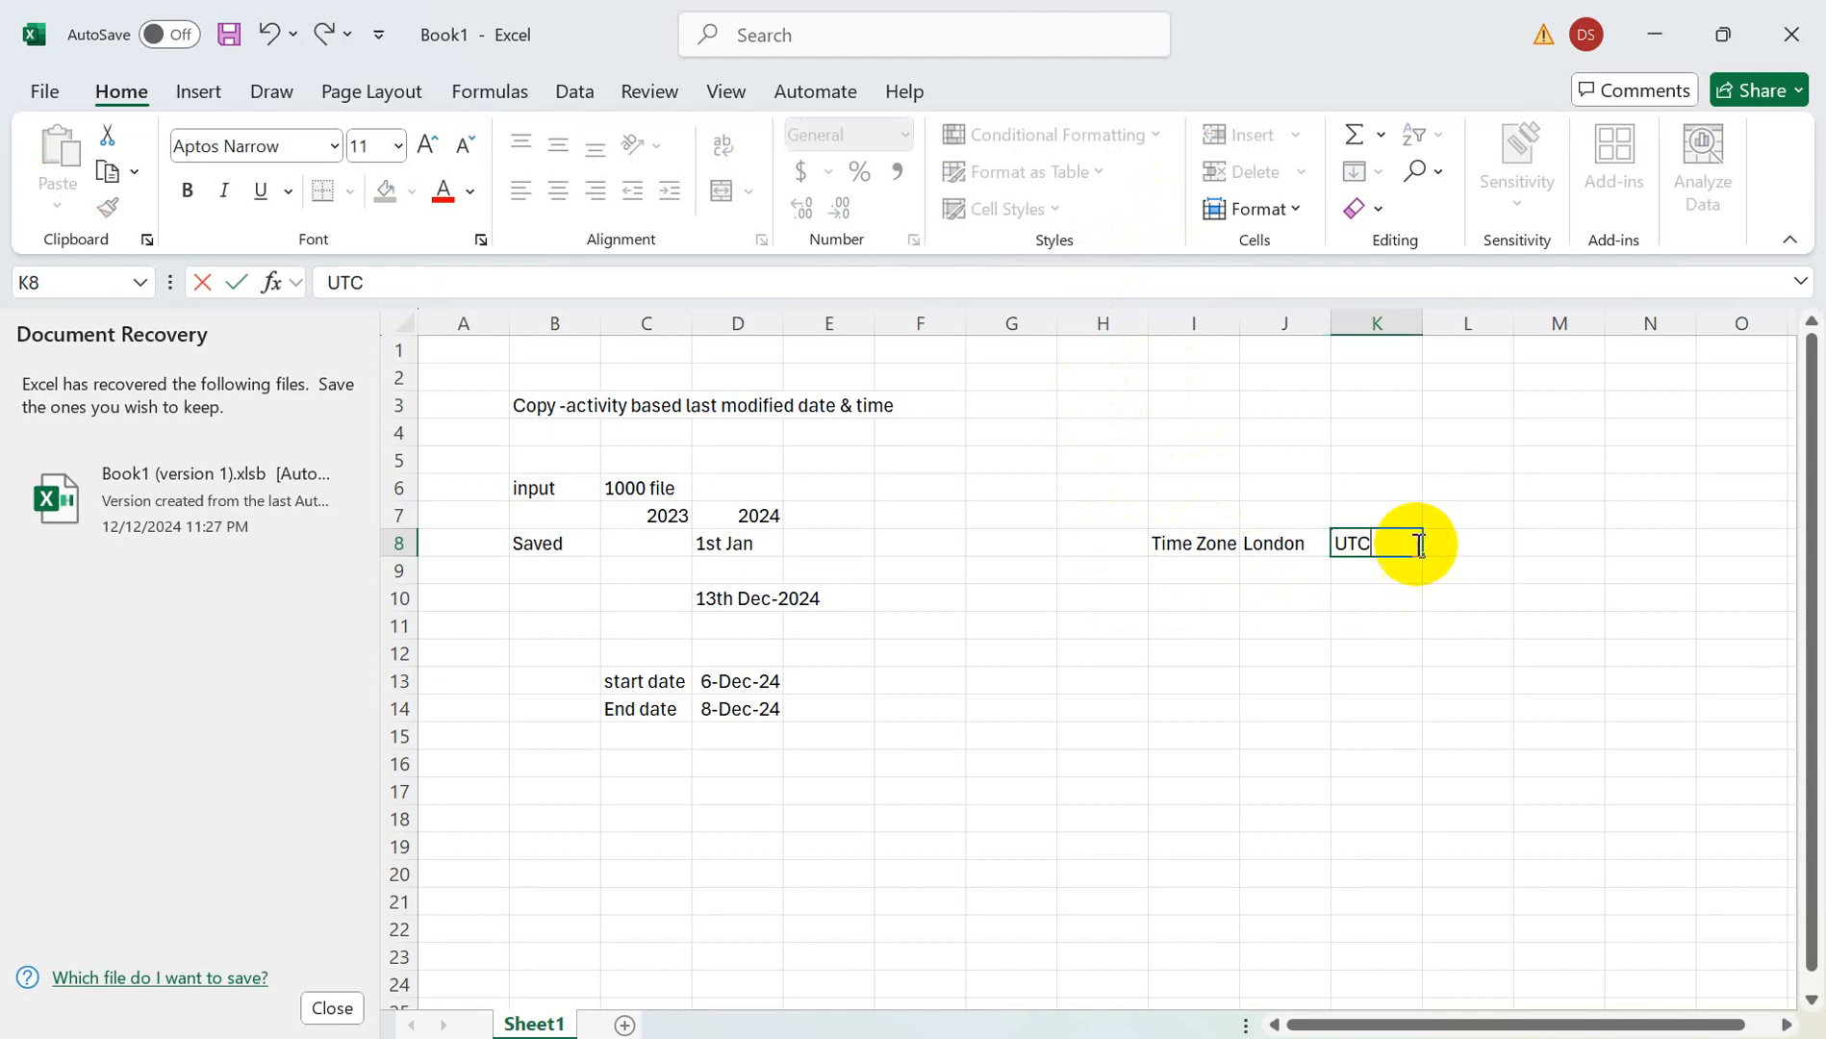
pyautogui.click(1268, 475)
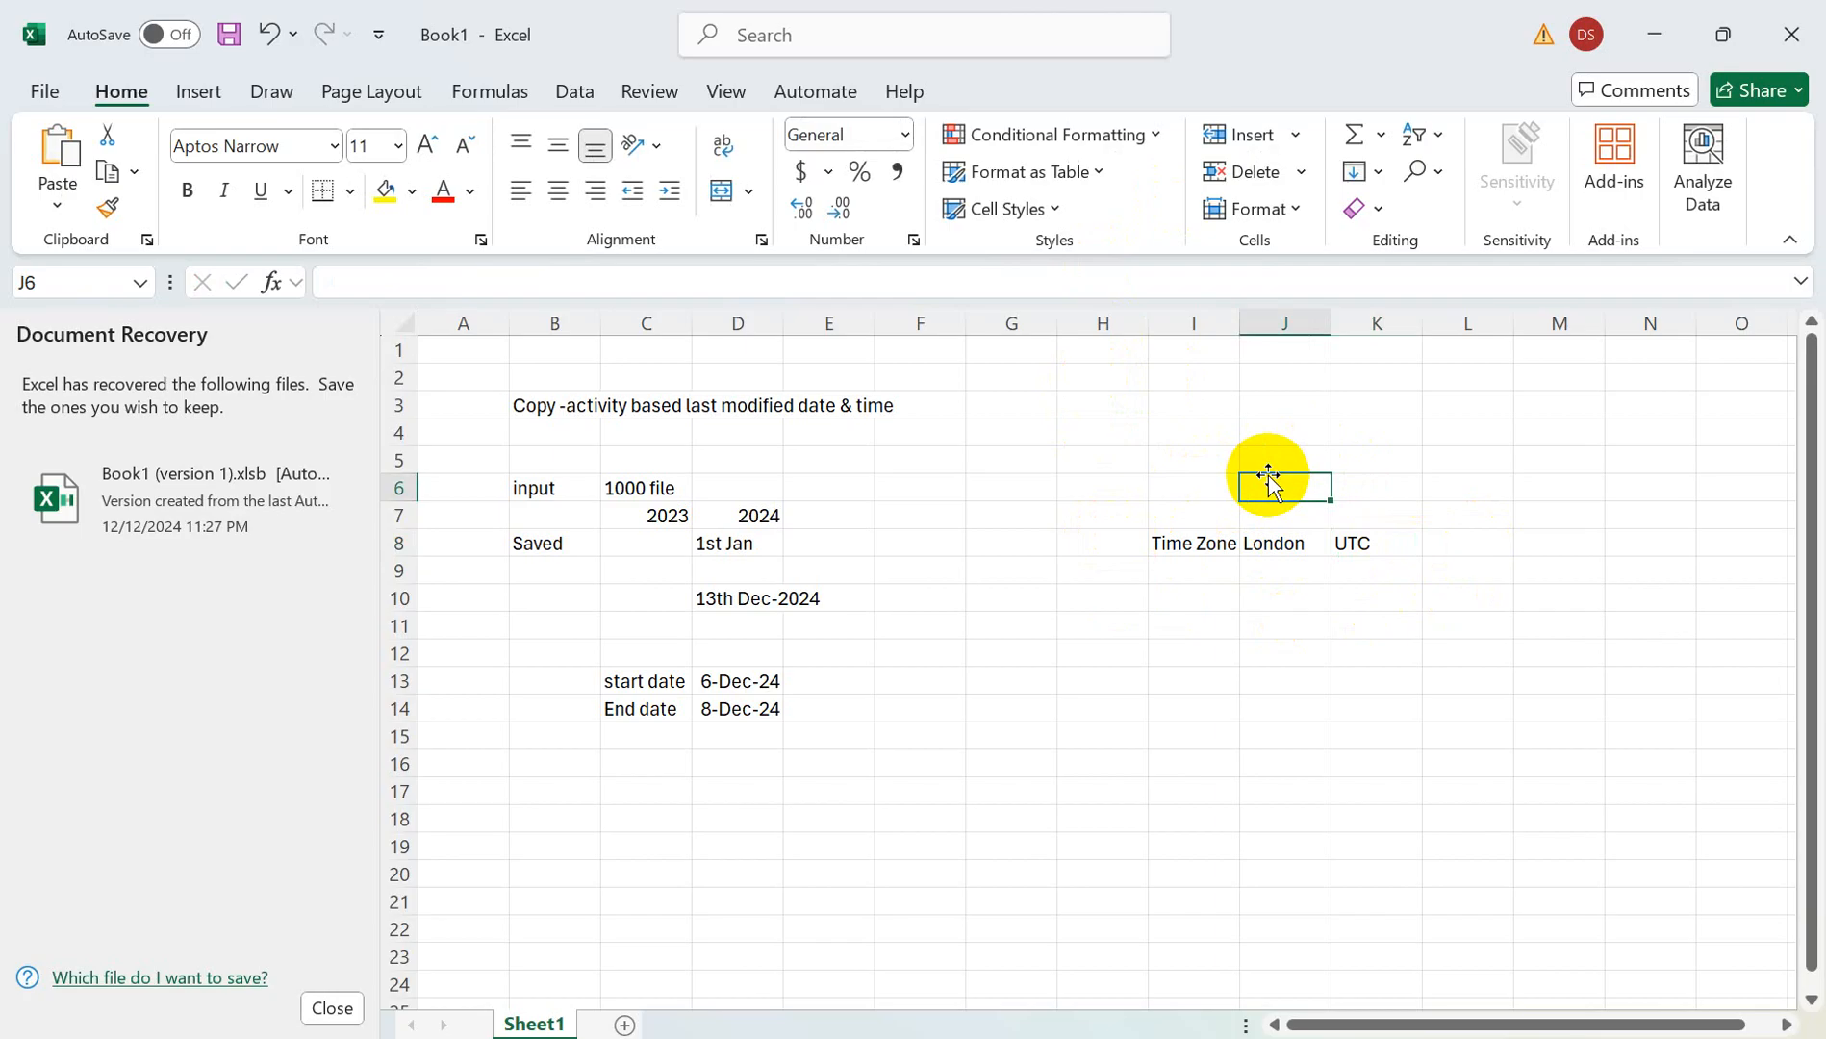
pyautogui.click(1455, 475)
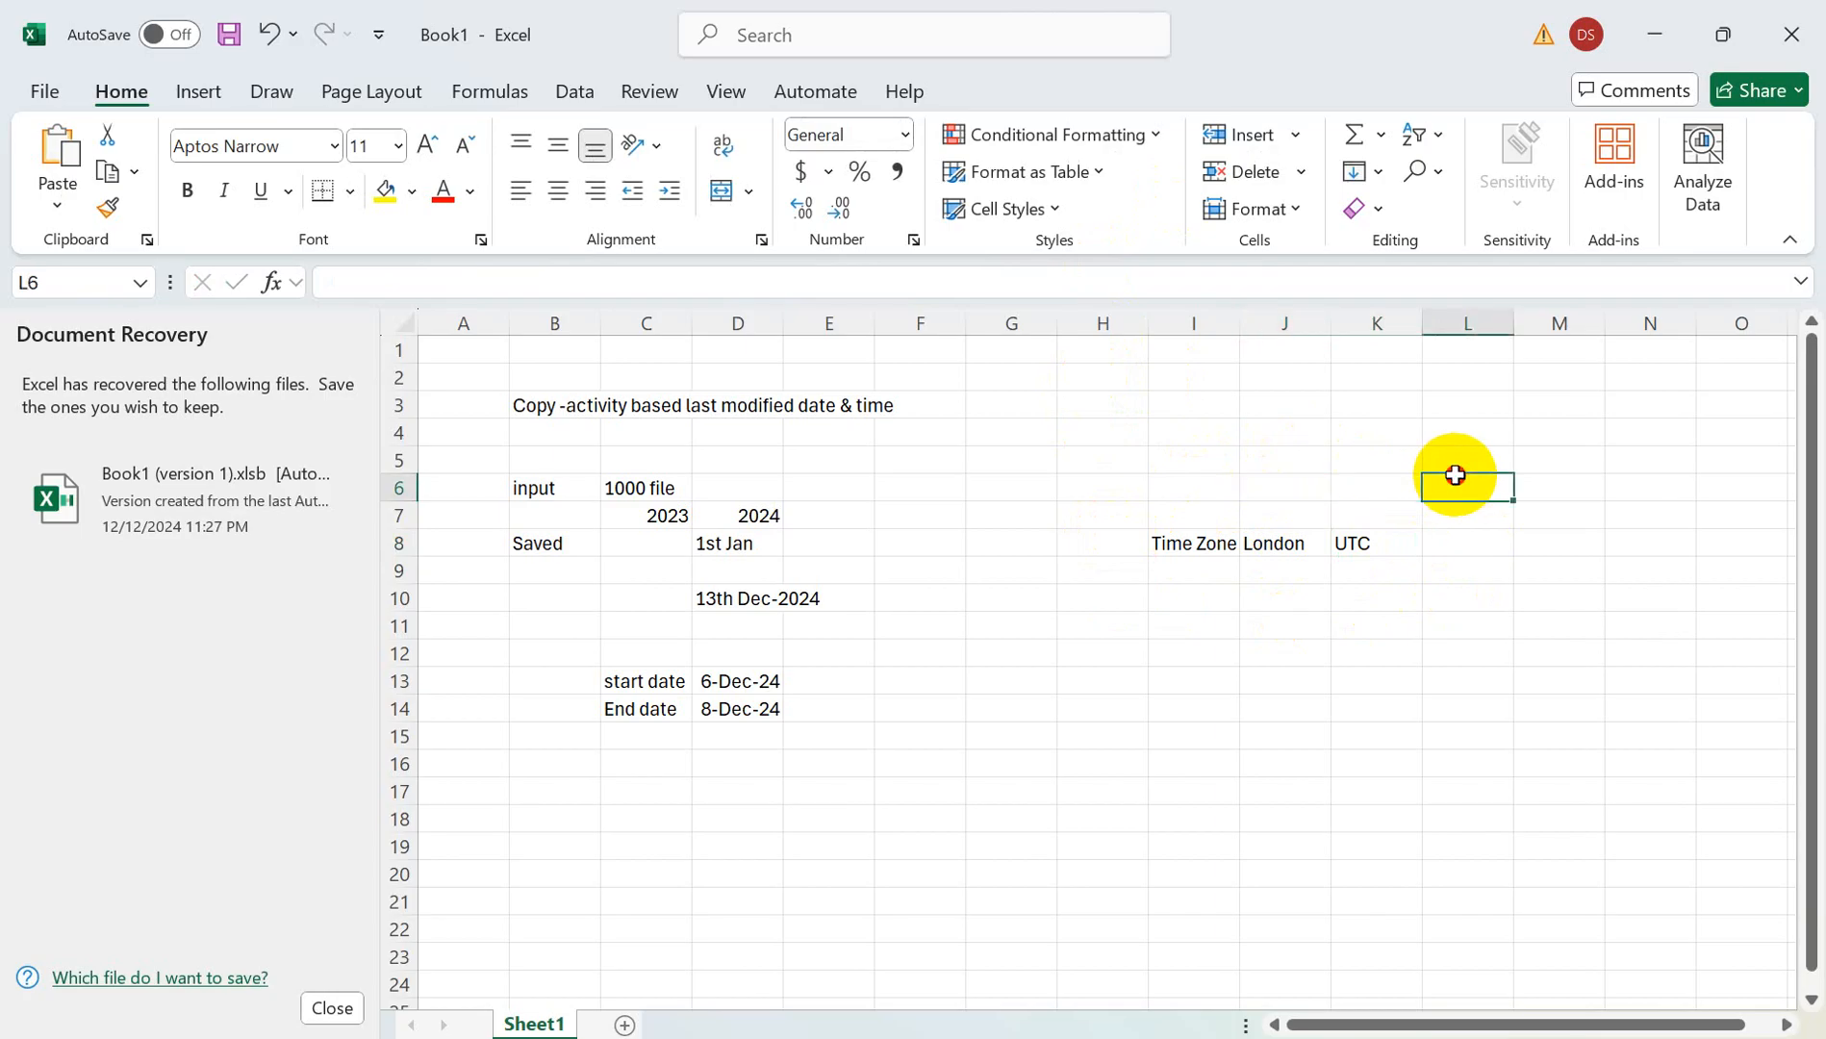
pyautogui.click(1350, 545)
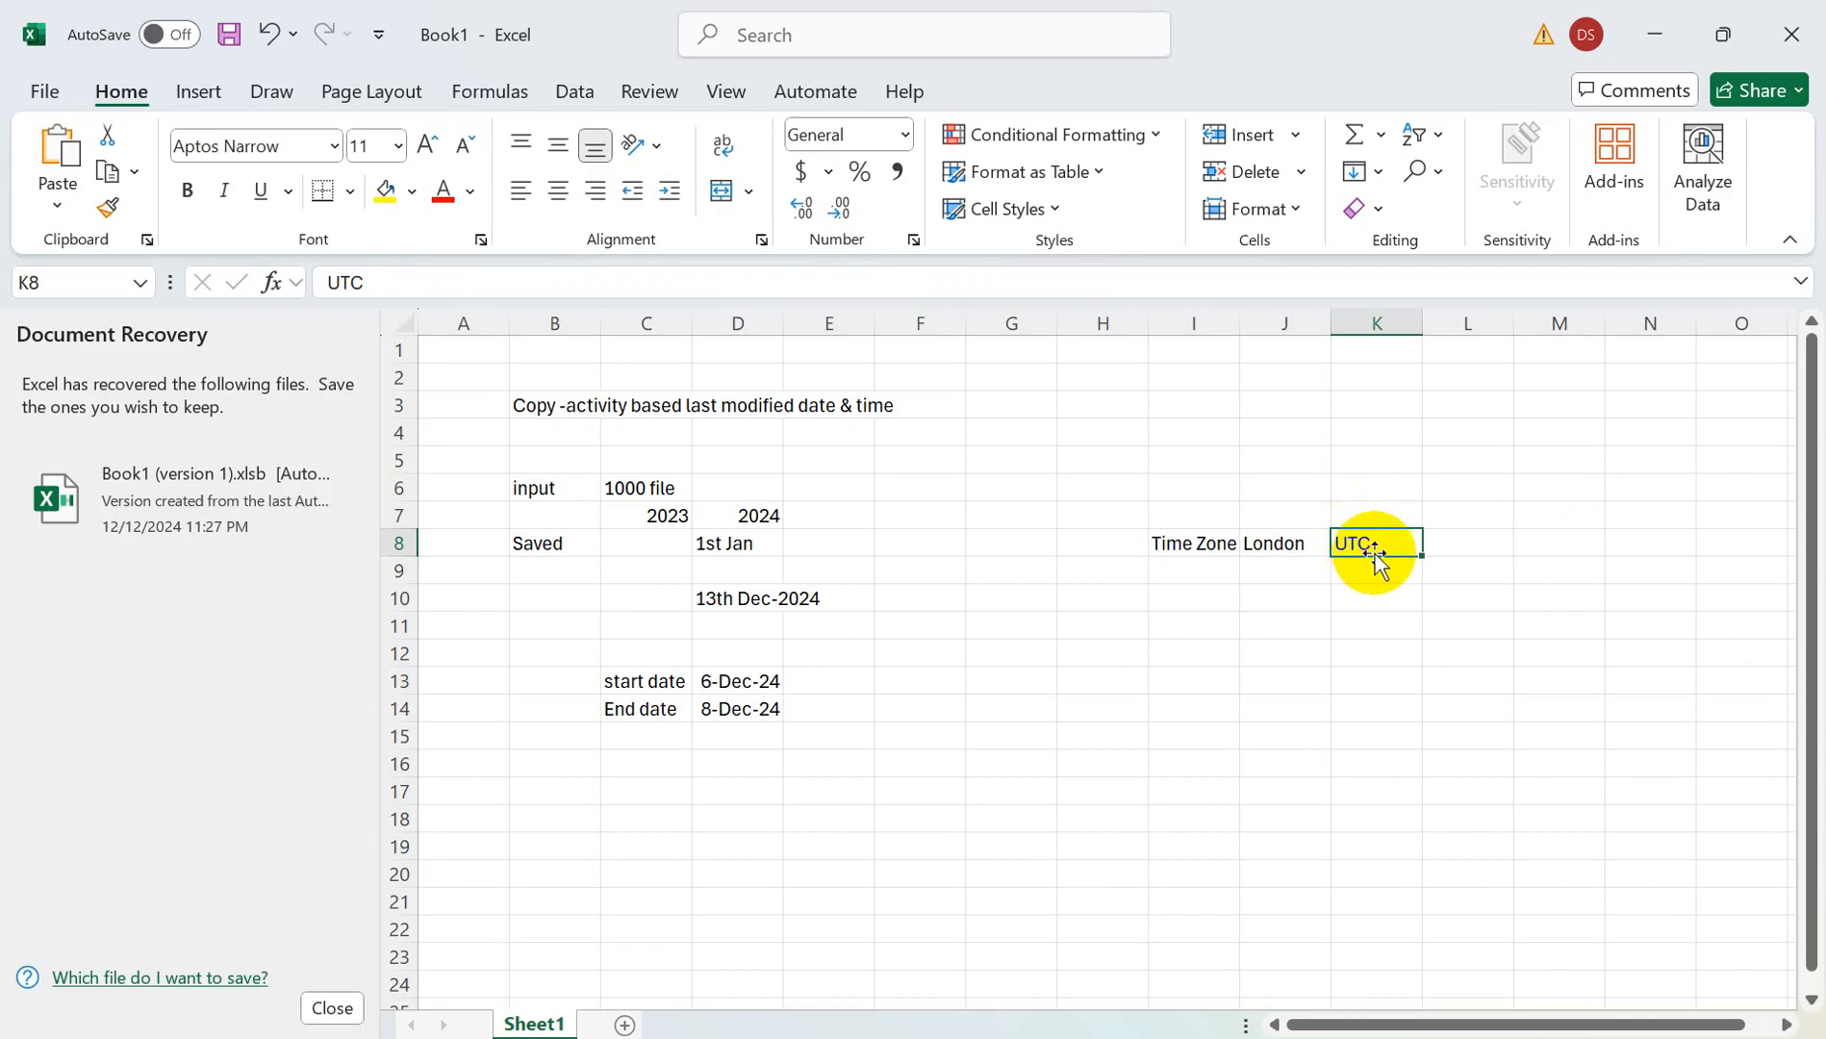
# - Switch to Data Factory, examine the start and end time expressions of the last-modified filter, and return to Excel
pyautogui.hotkey('alt', 'Tab')
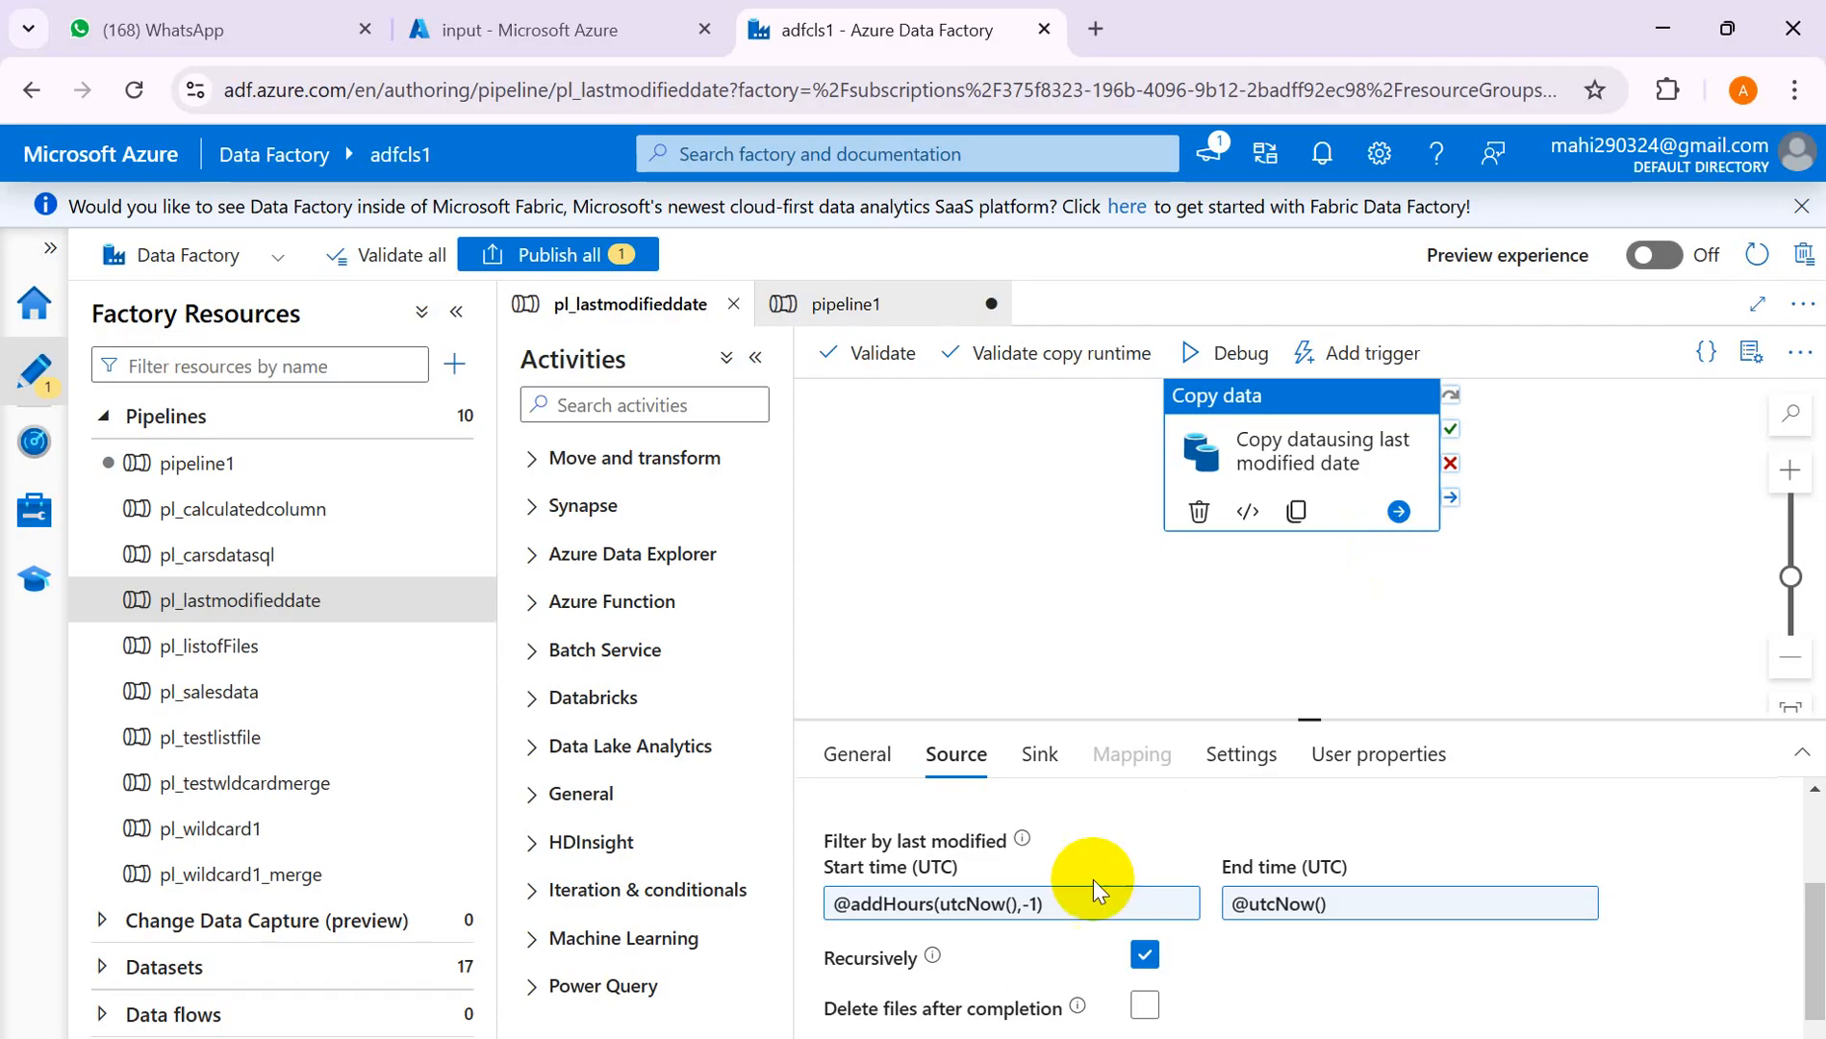
pyautogui.click(1068, 909)
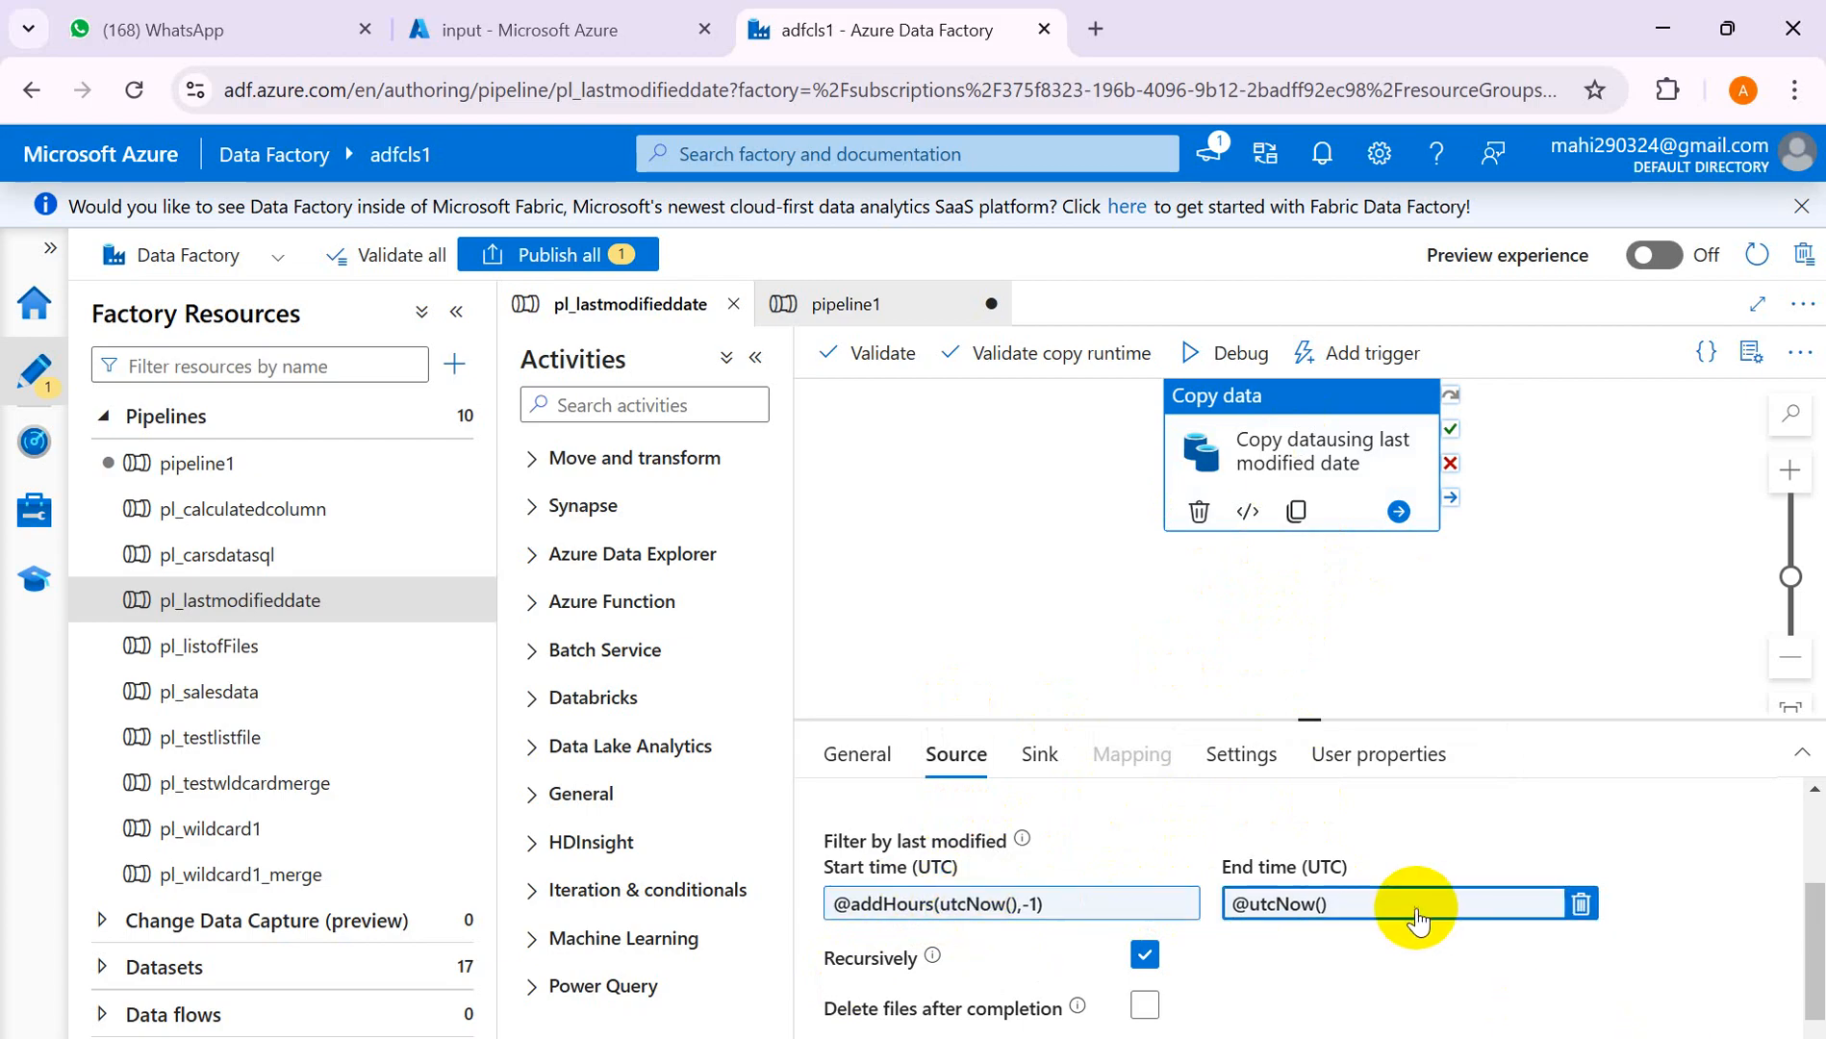
pyautogui.hotkey('alt', 'Tab')
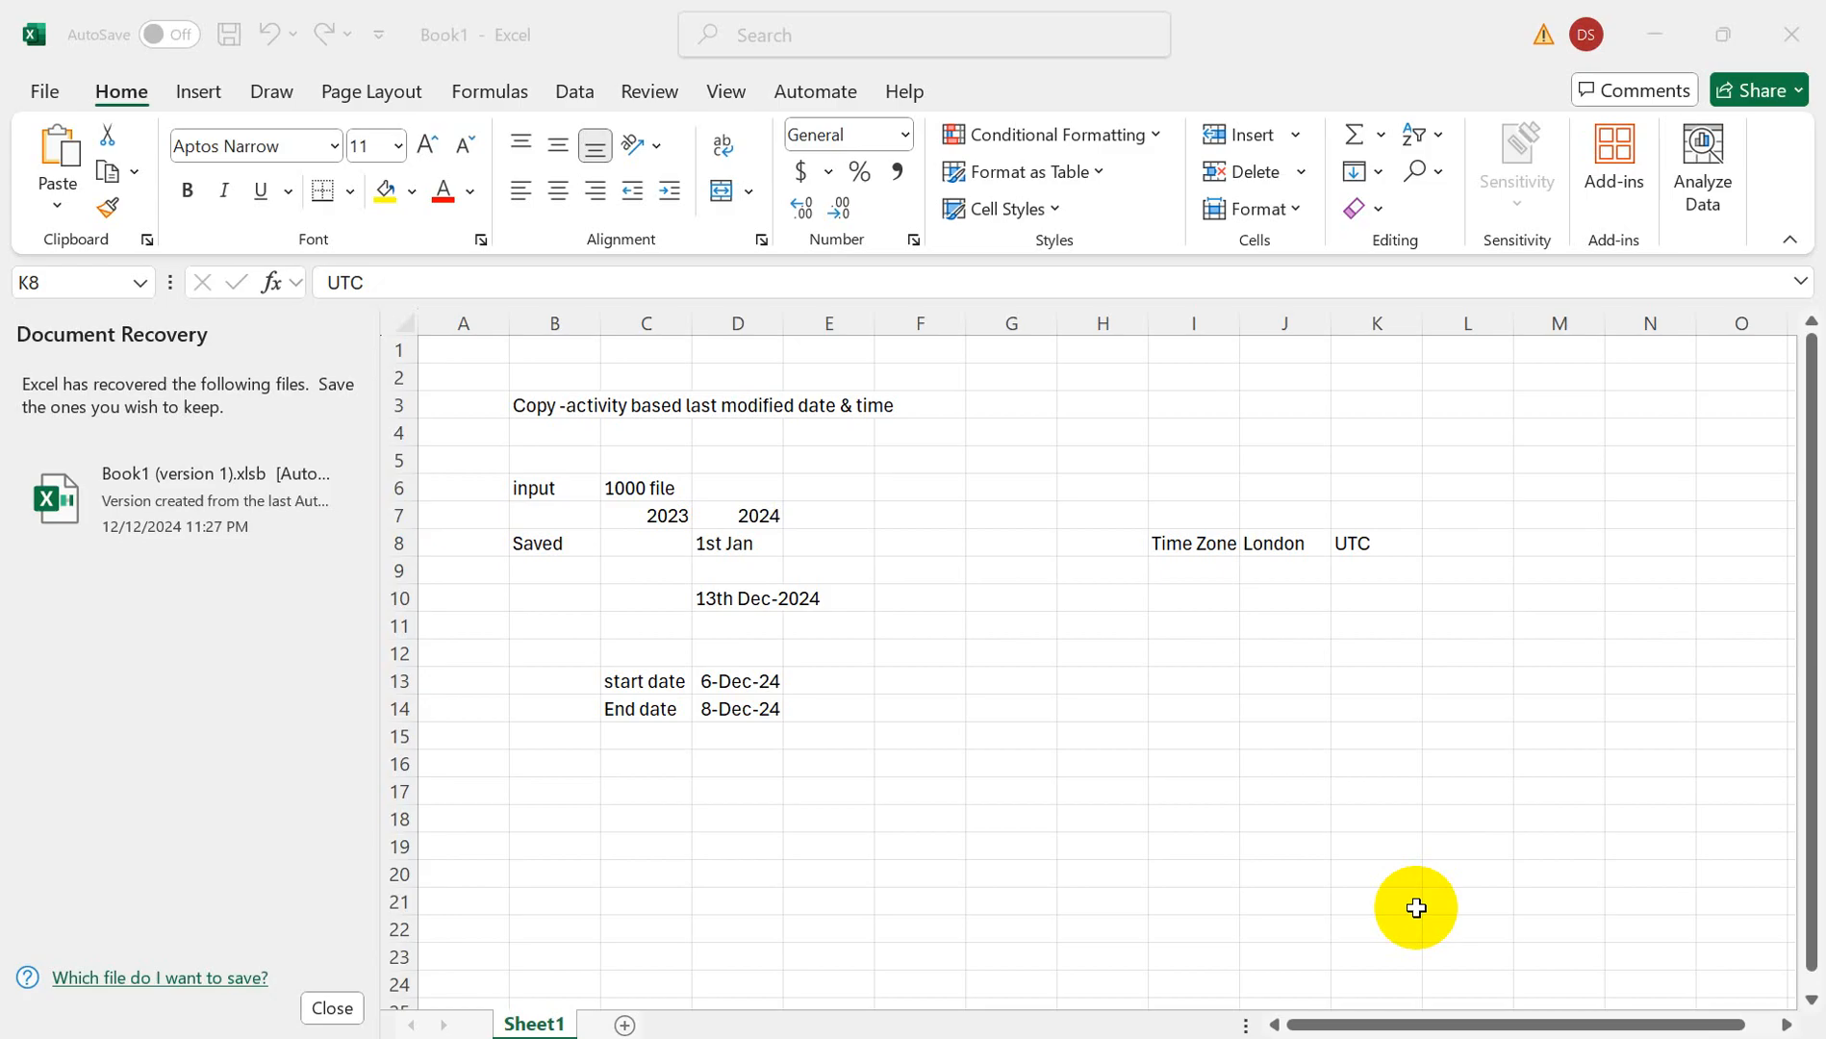
# - Enter 13/12/2024 in cell L8 and 2:00 AM in M8 beside the UTC label
pyautogui.click(1506, 545)
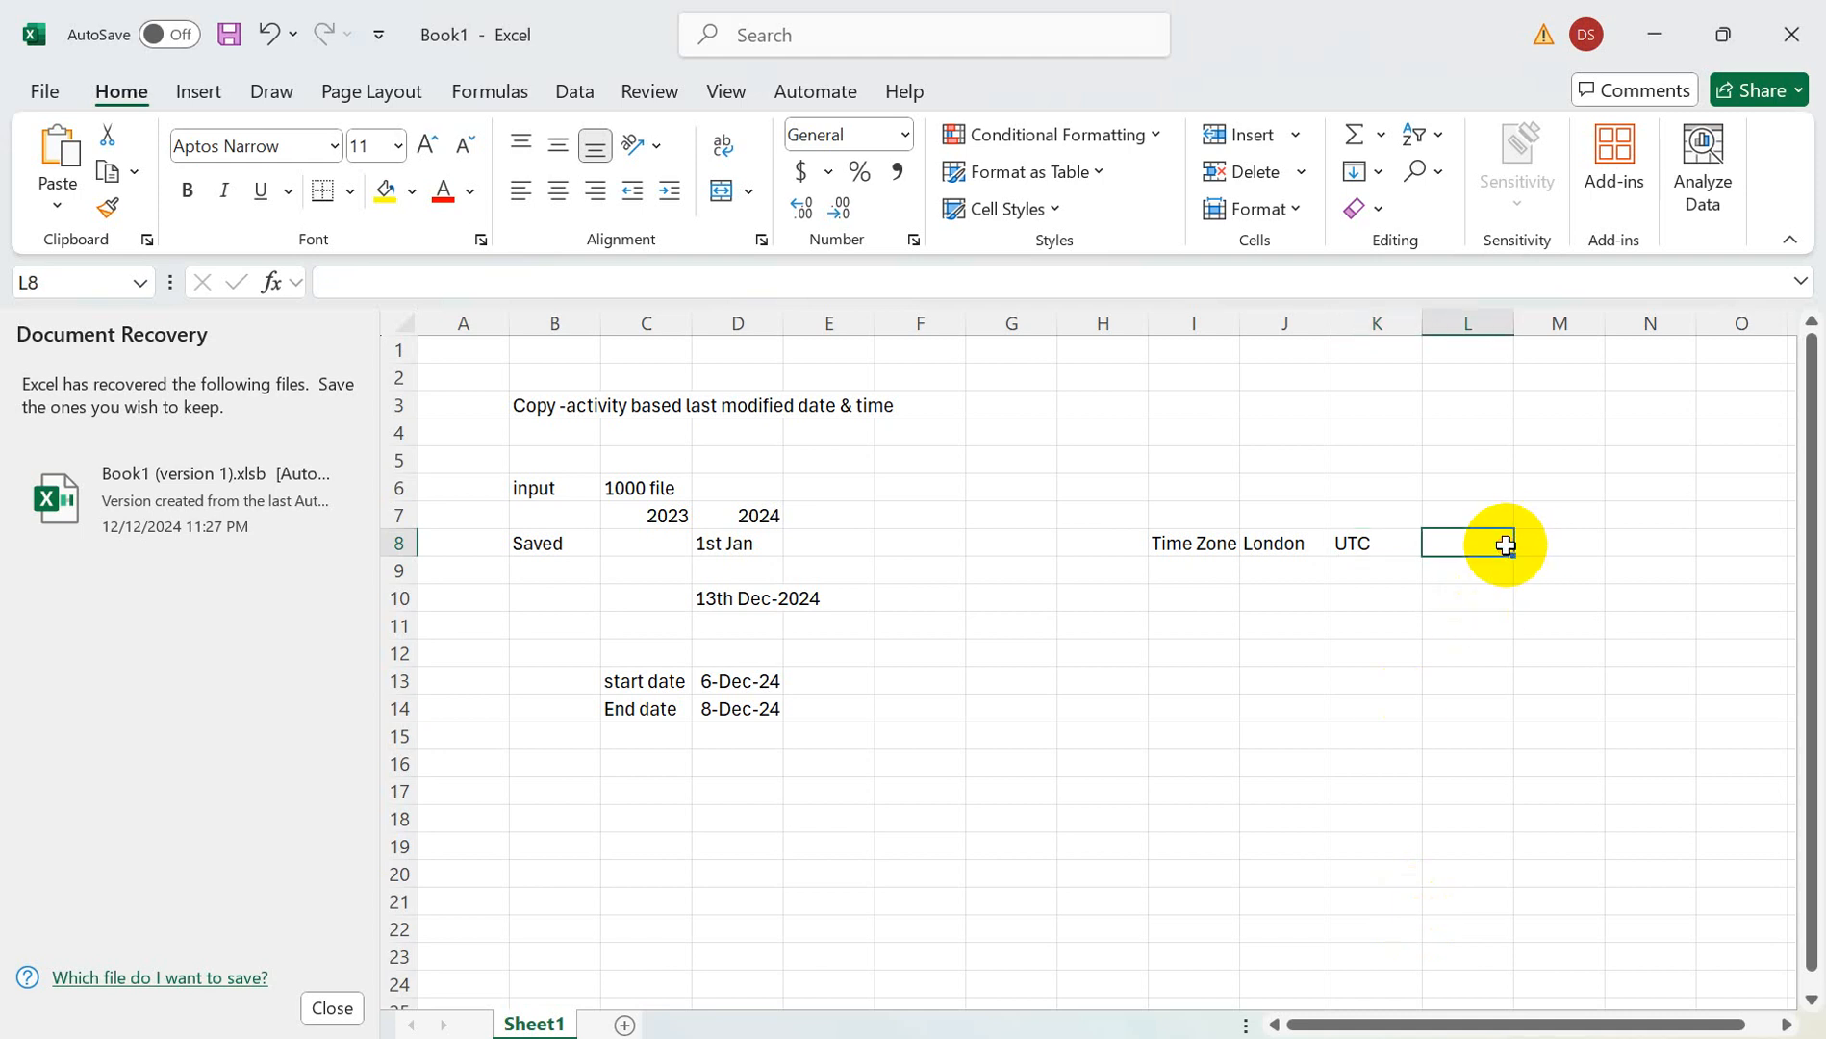
pyautogui.write('13')
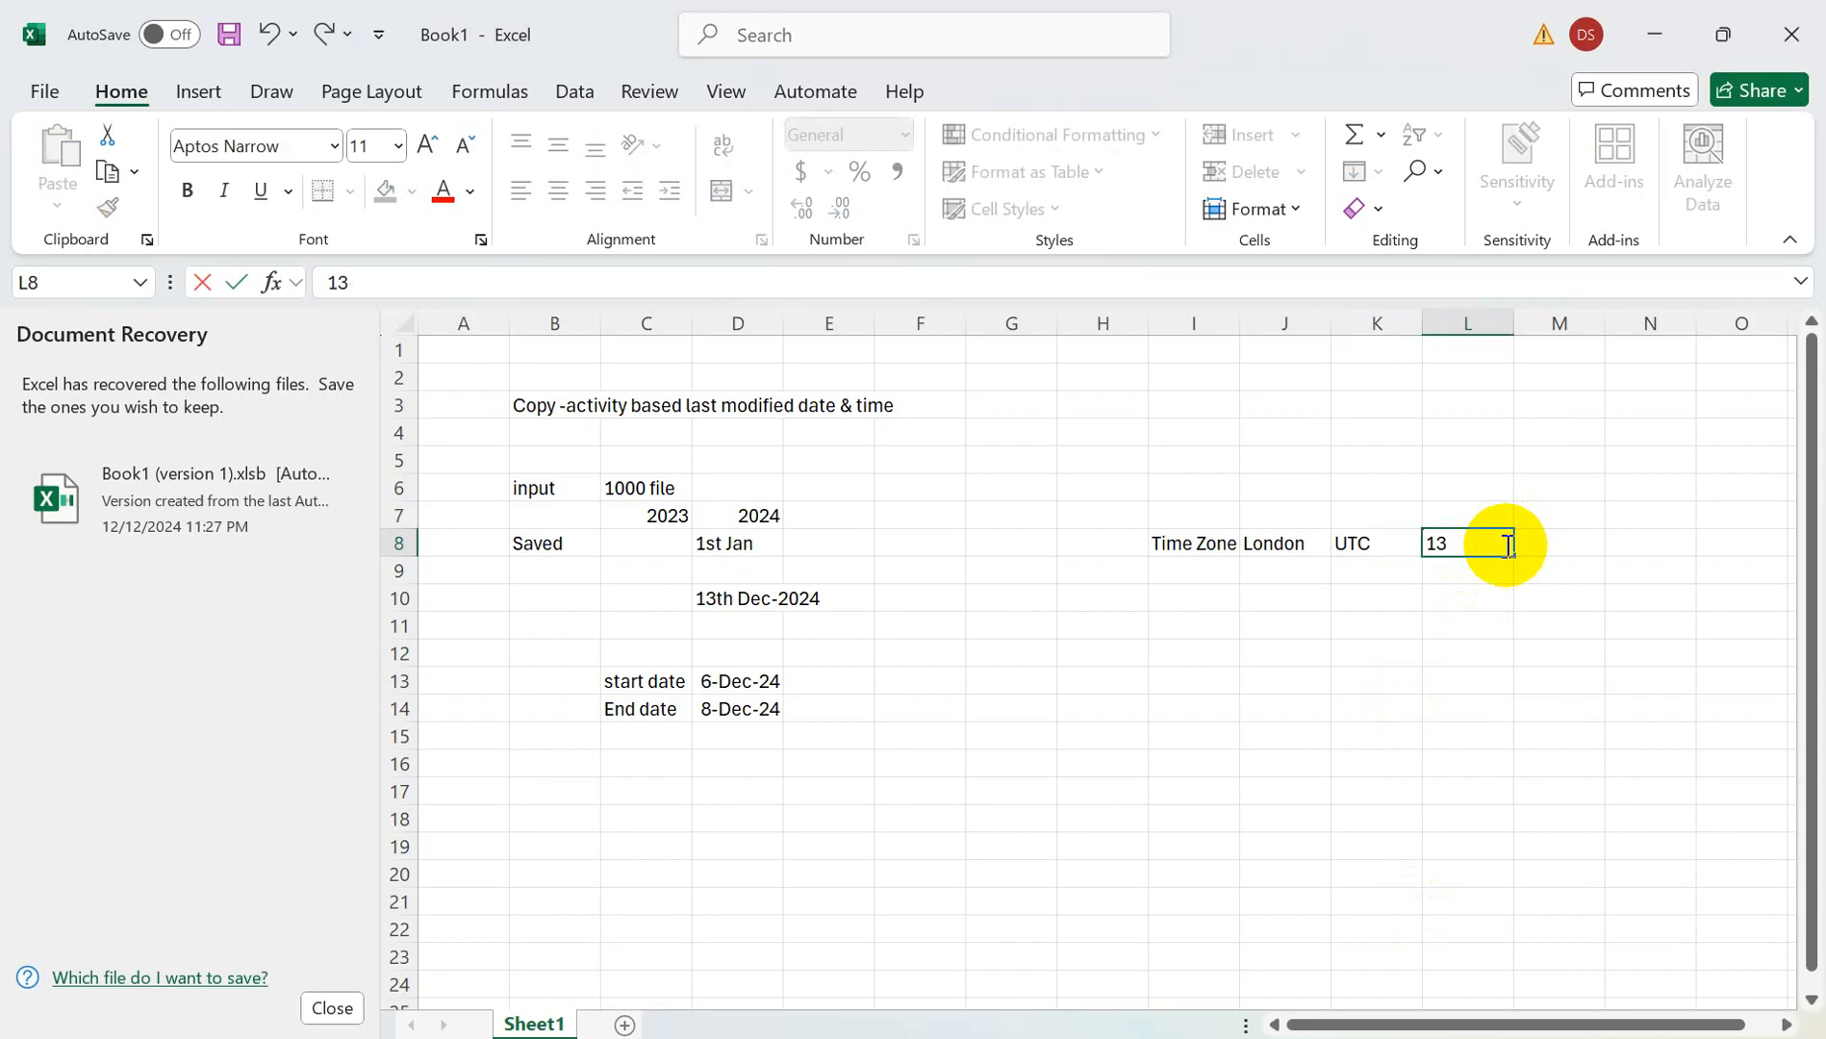
pyautogui.write('/12/2024')
pyautogui.press('Tab')
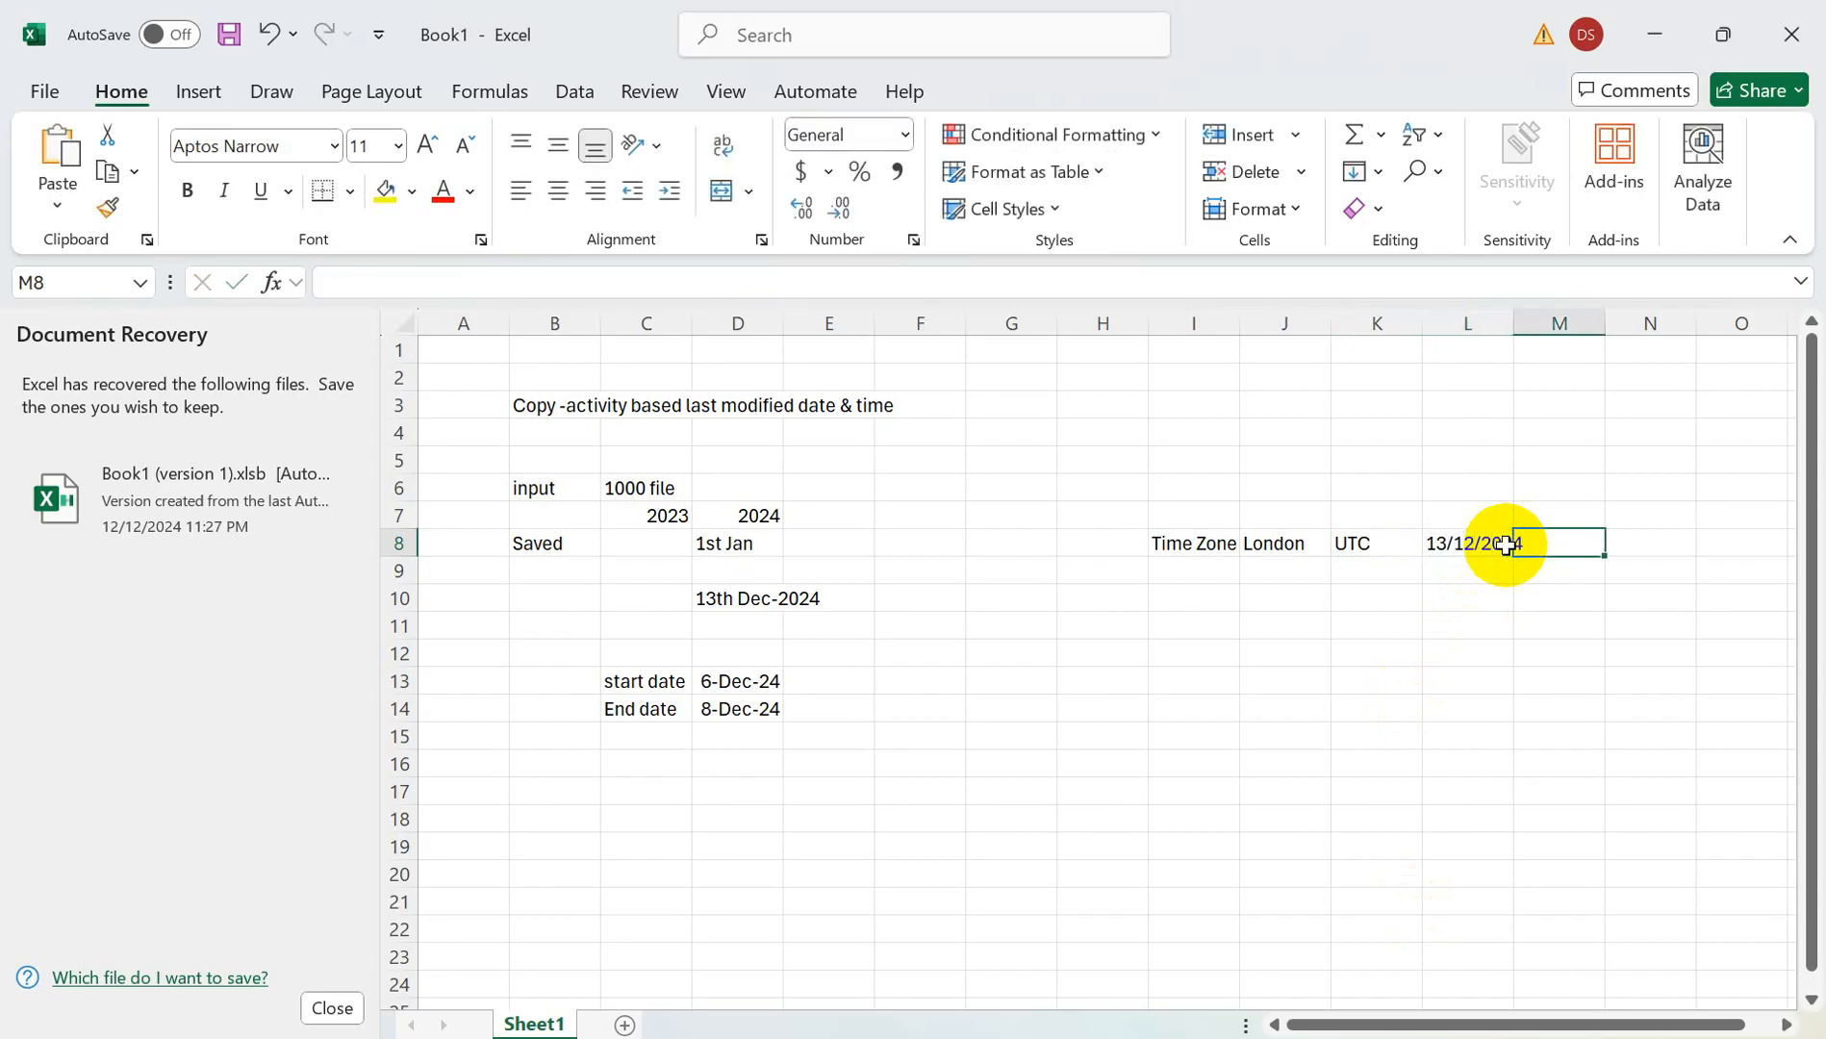
pyautogui.write('1')
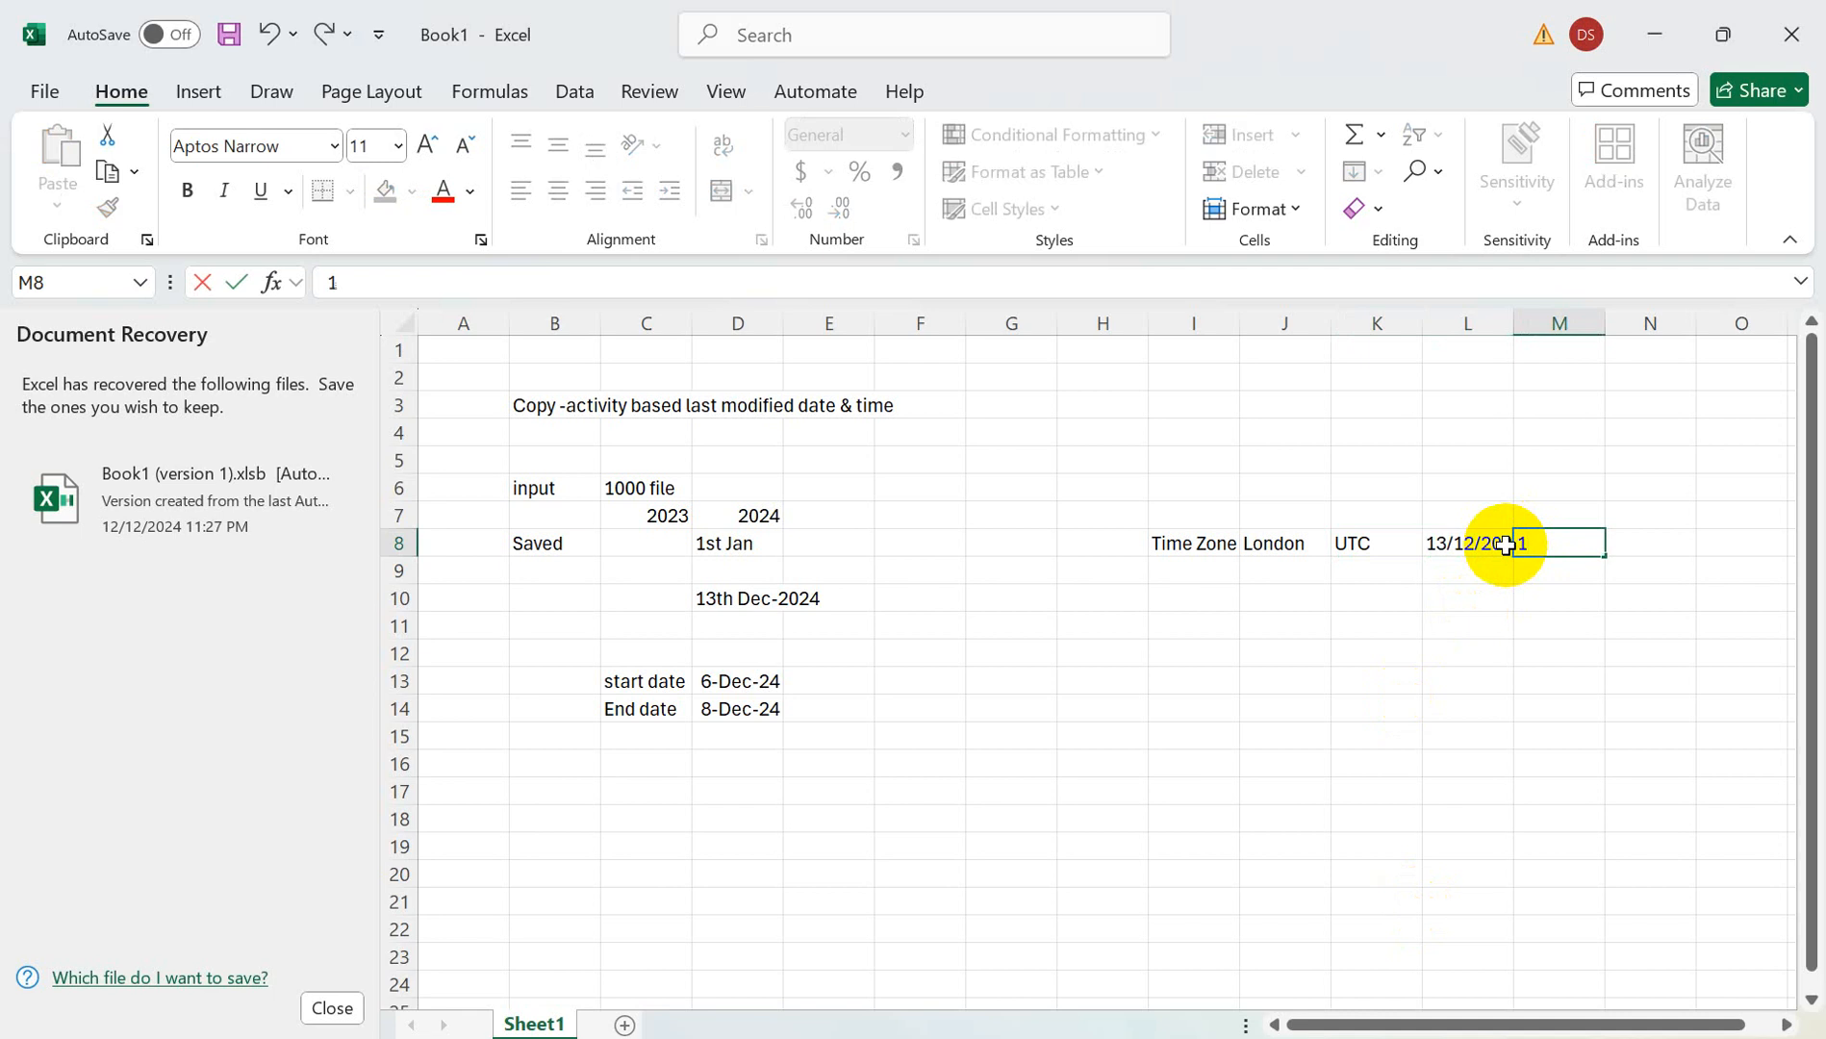
pyautogui.write(':00 AM')
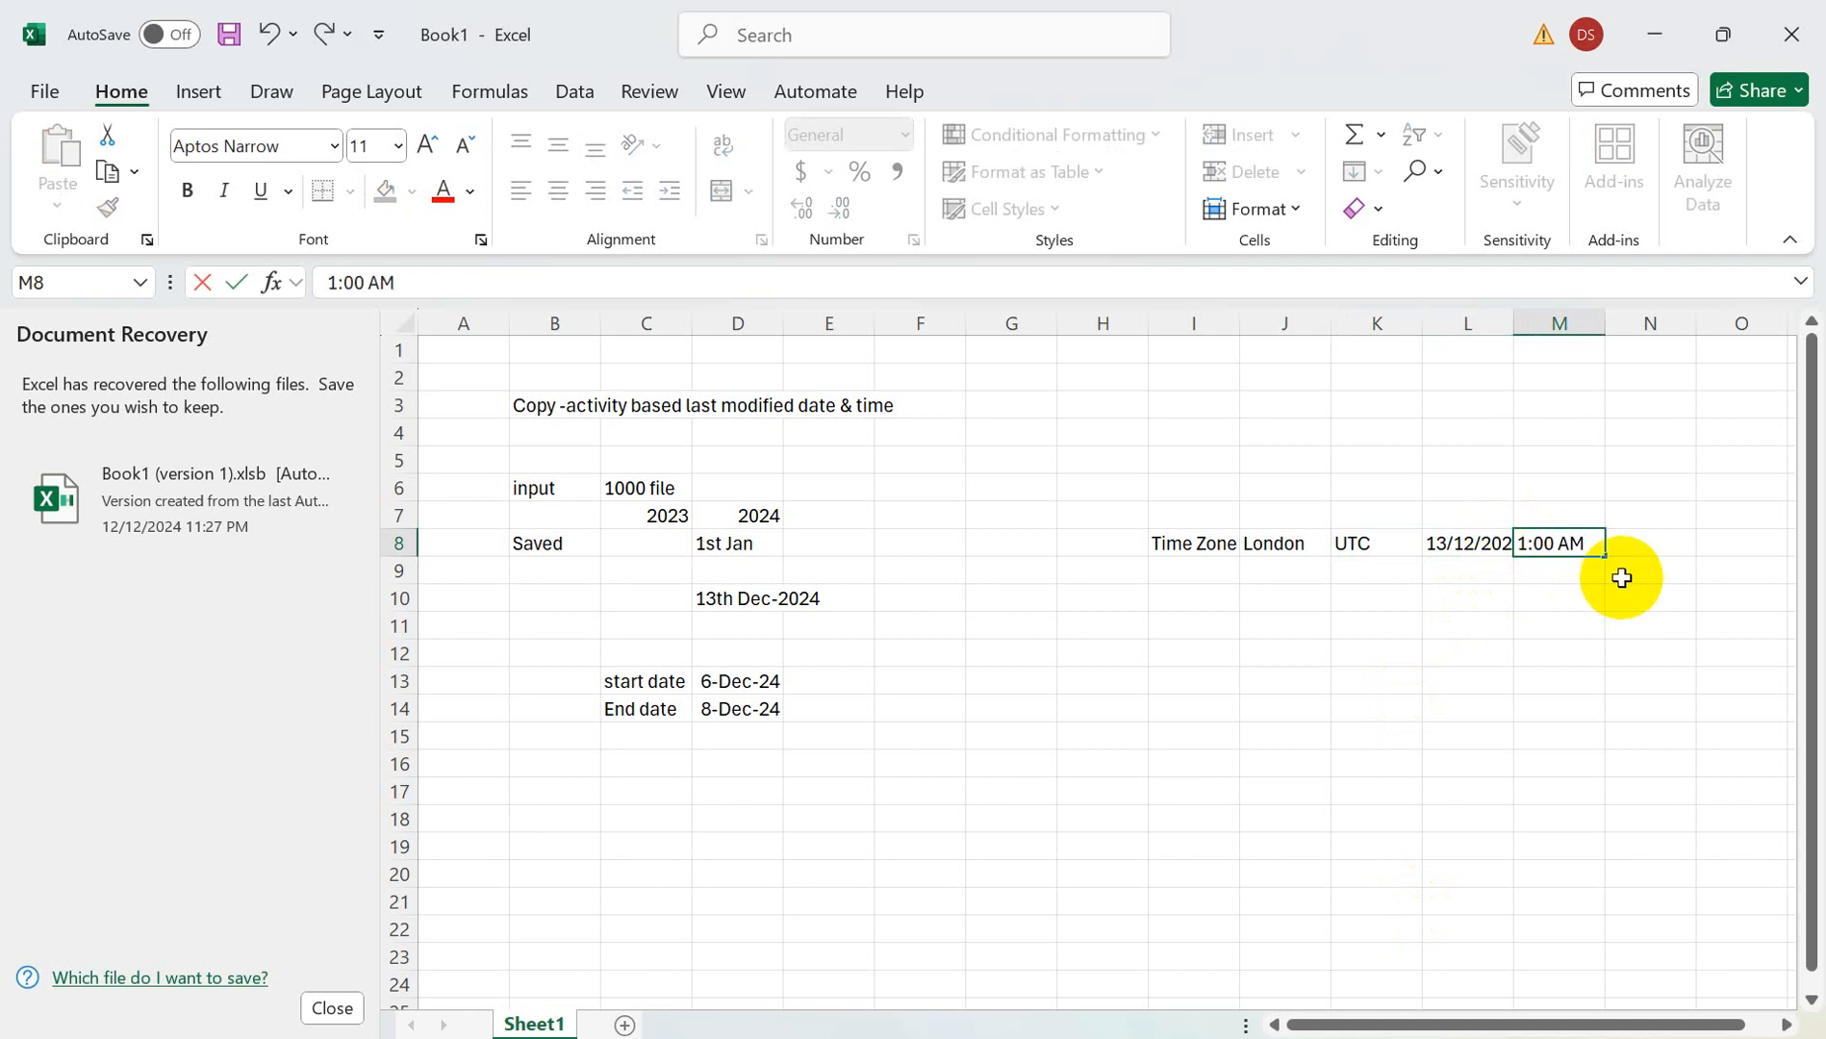
pyautogui.press('BackSpace')
pyautogui.press('BackSpace')
pyautogui.press('BackSpace')
pyautogui.press('BackSpace')
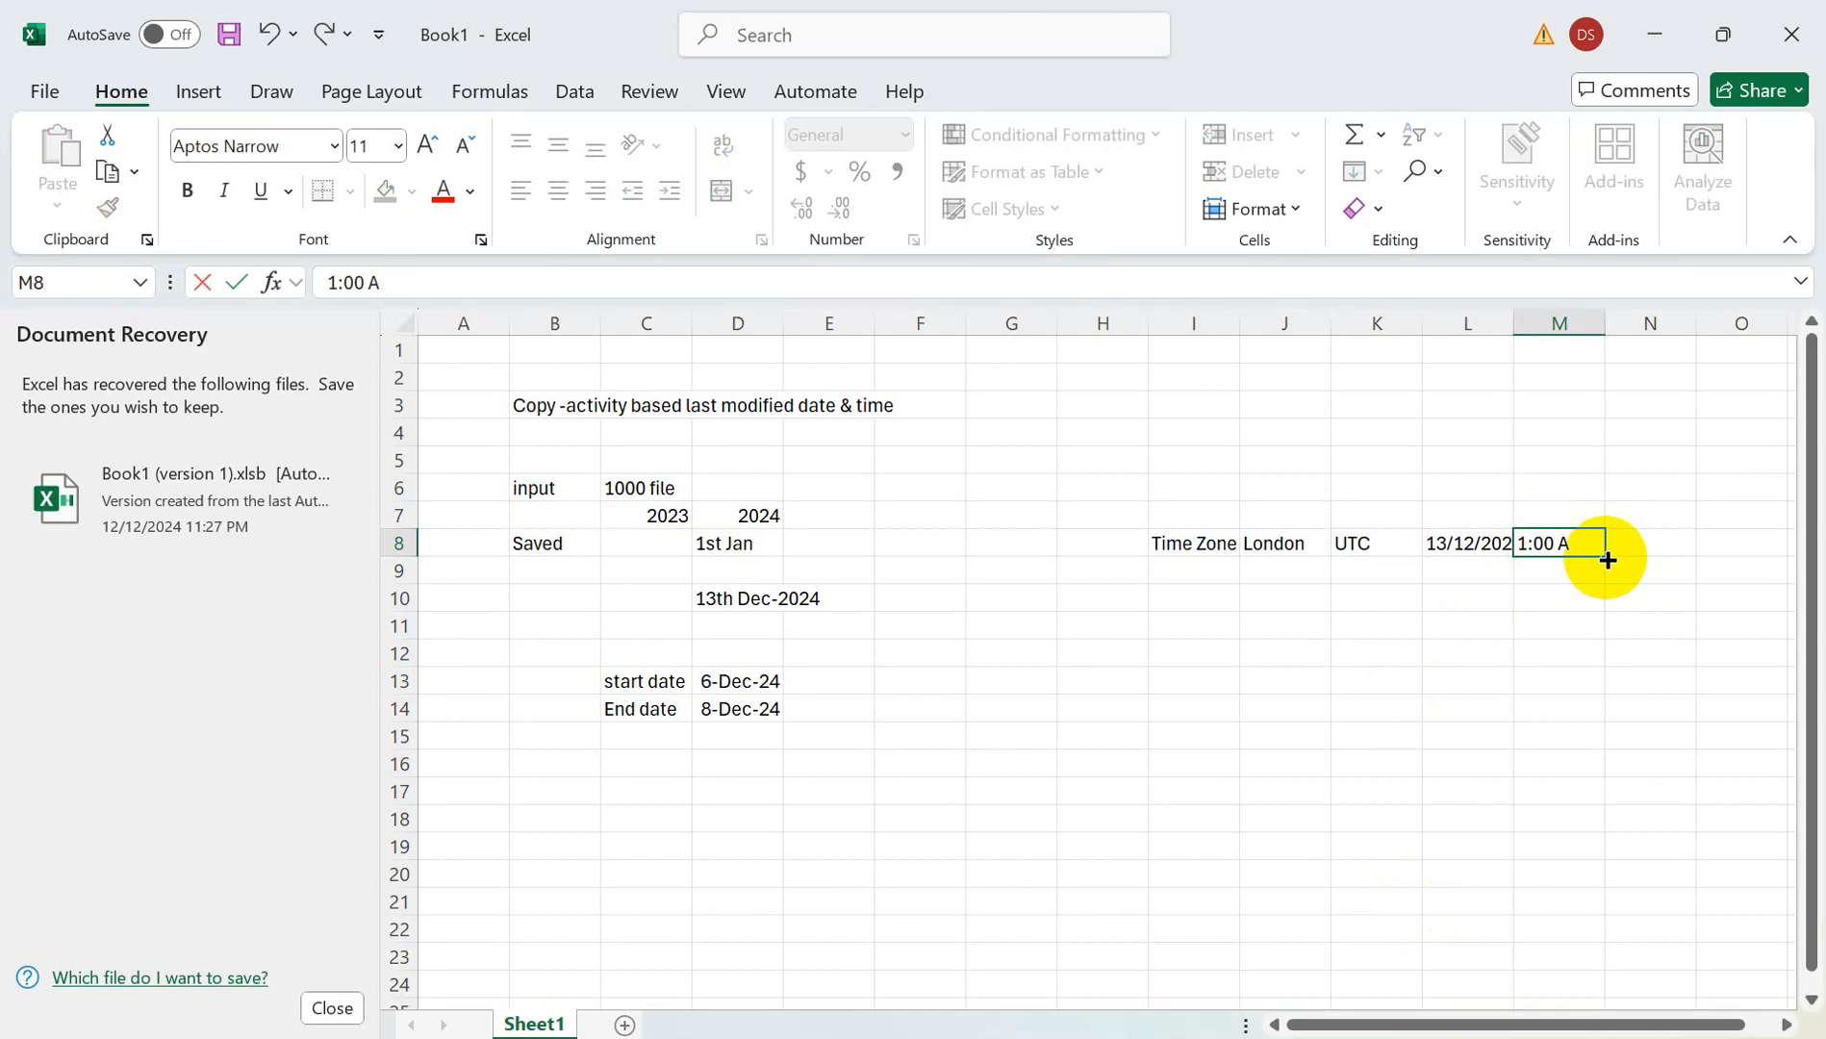
pyautogui.press('BackSpace')
pyautogui.press('BackSpace')
pyautogui.press('BackSpace')
pyautogui.write('2:00 AM')
pyautogui.click(1384, 545)
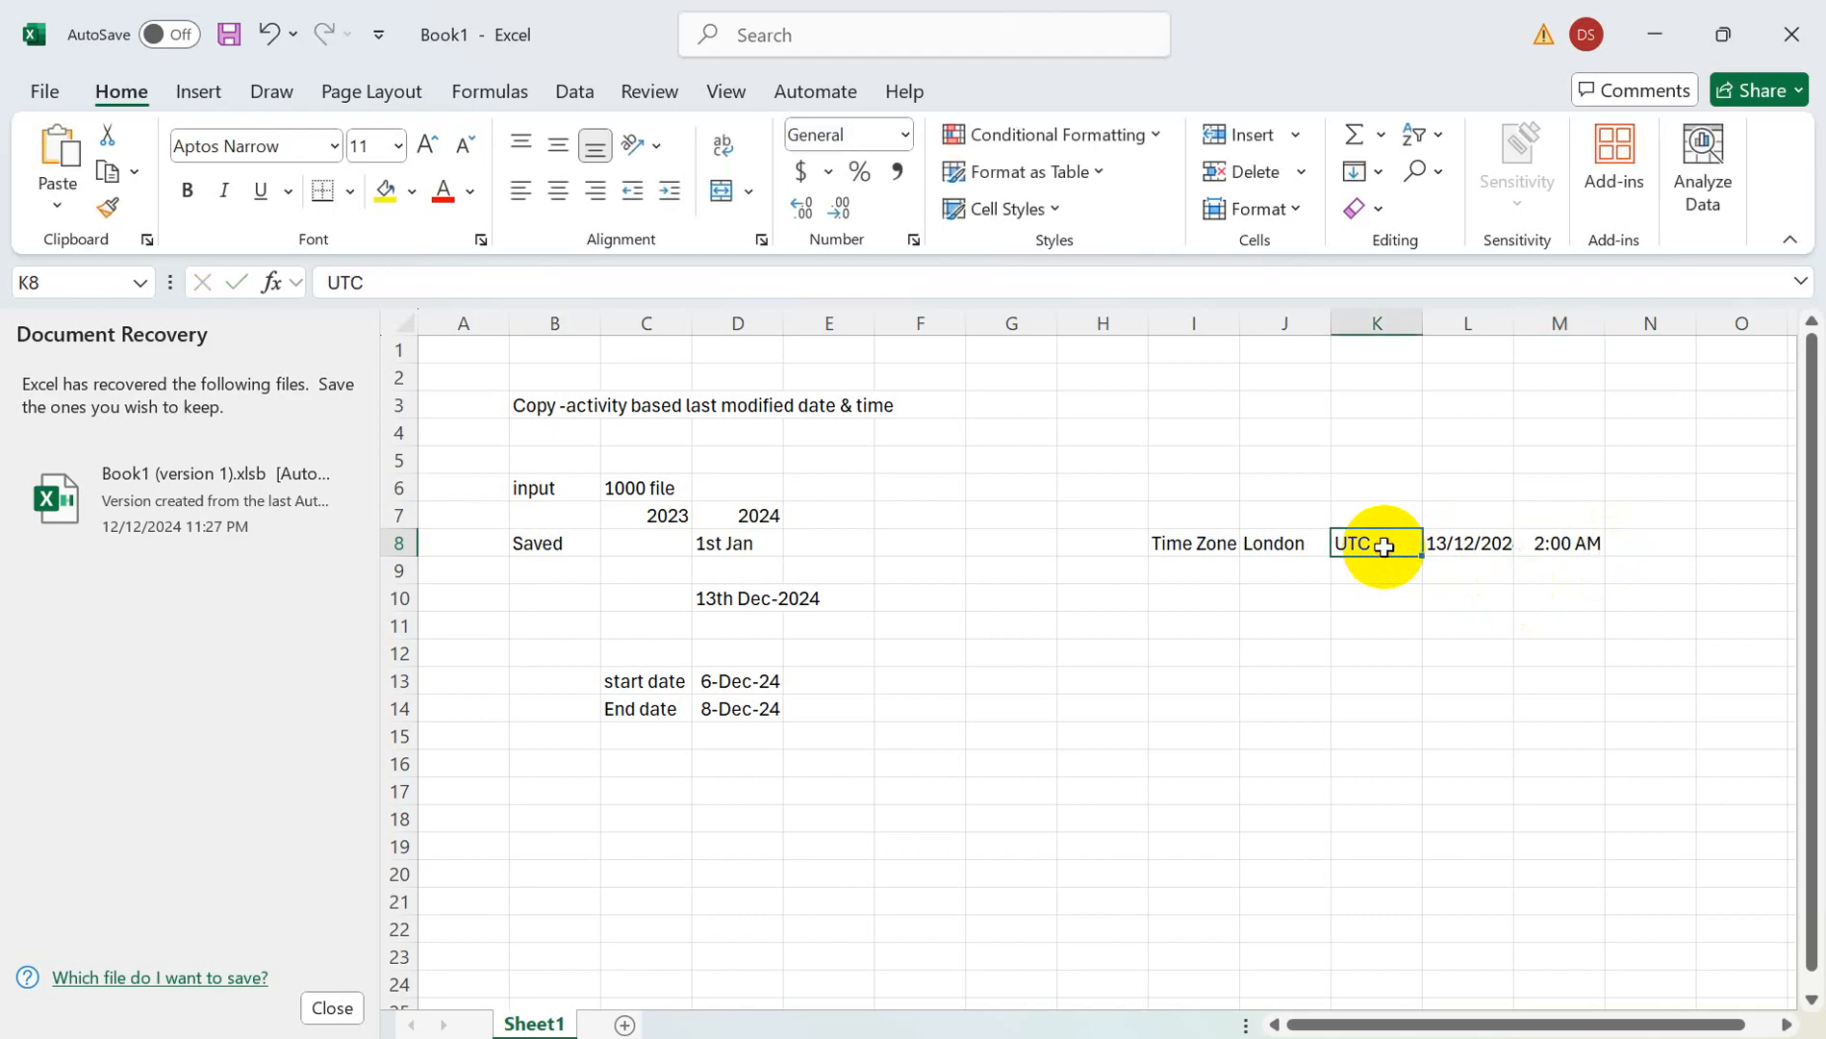
# - Recheck the filter times in Data Factory, and enter 13/12/2024 in cell K10 and 1:00 AM in L10 of the workbook
pyautogui.hotkey('alt', 'Tab')
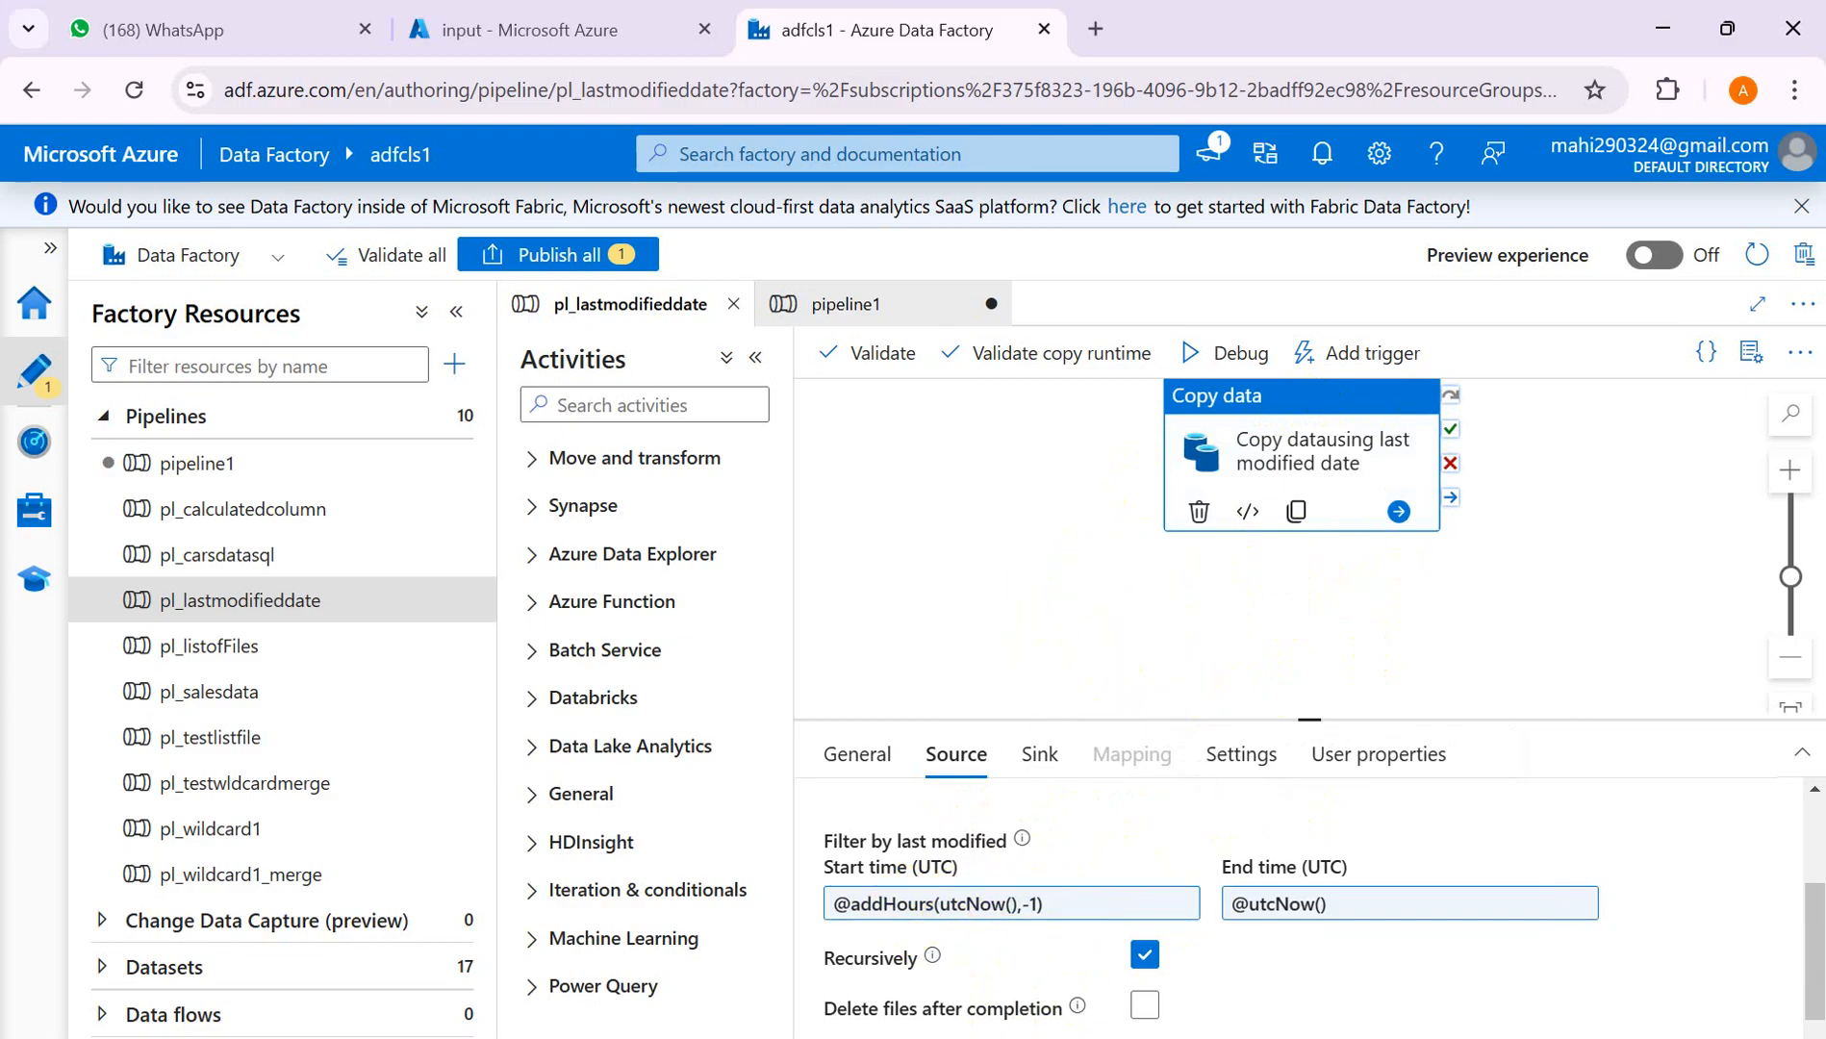
pyautogui.hotkey('alt', 'Tab')
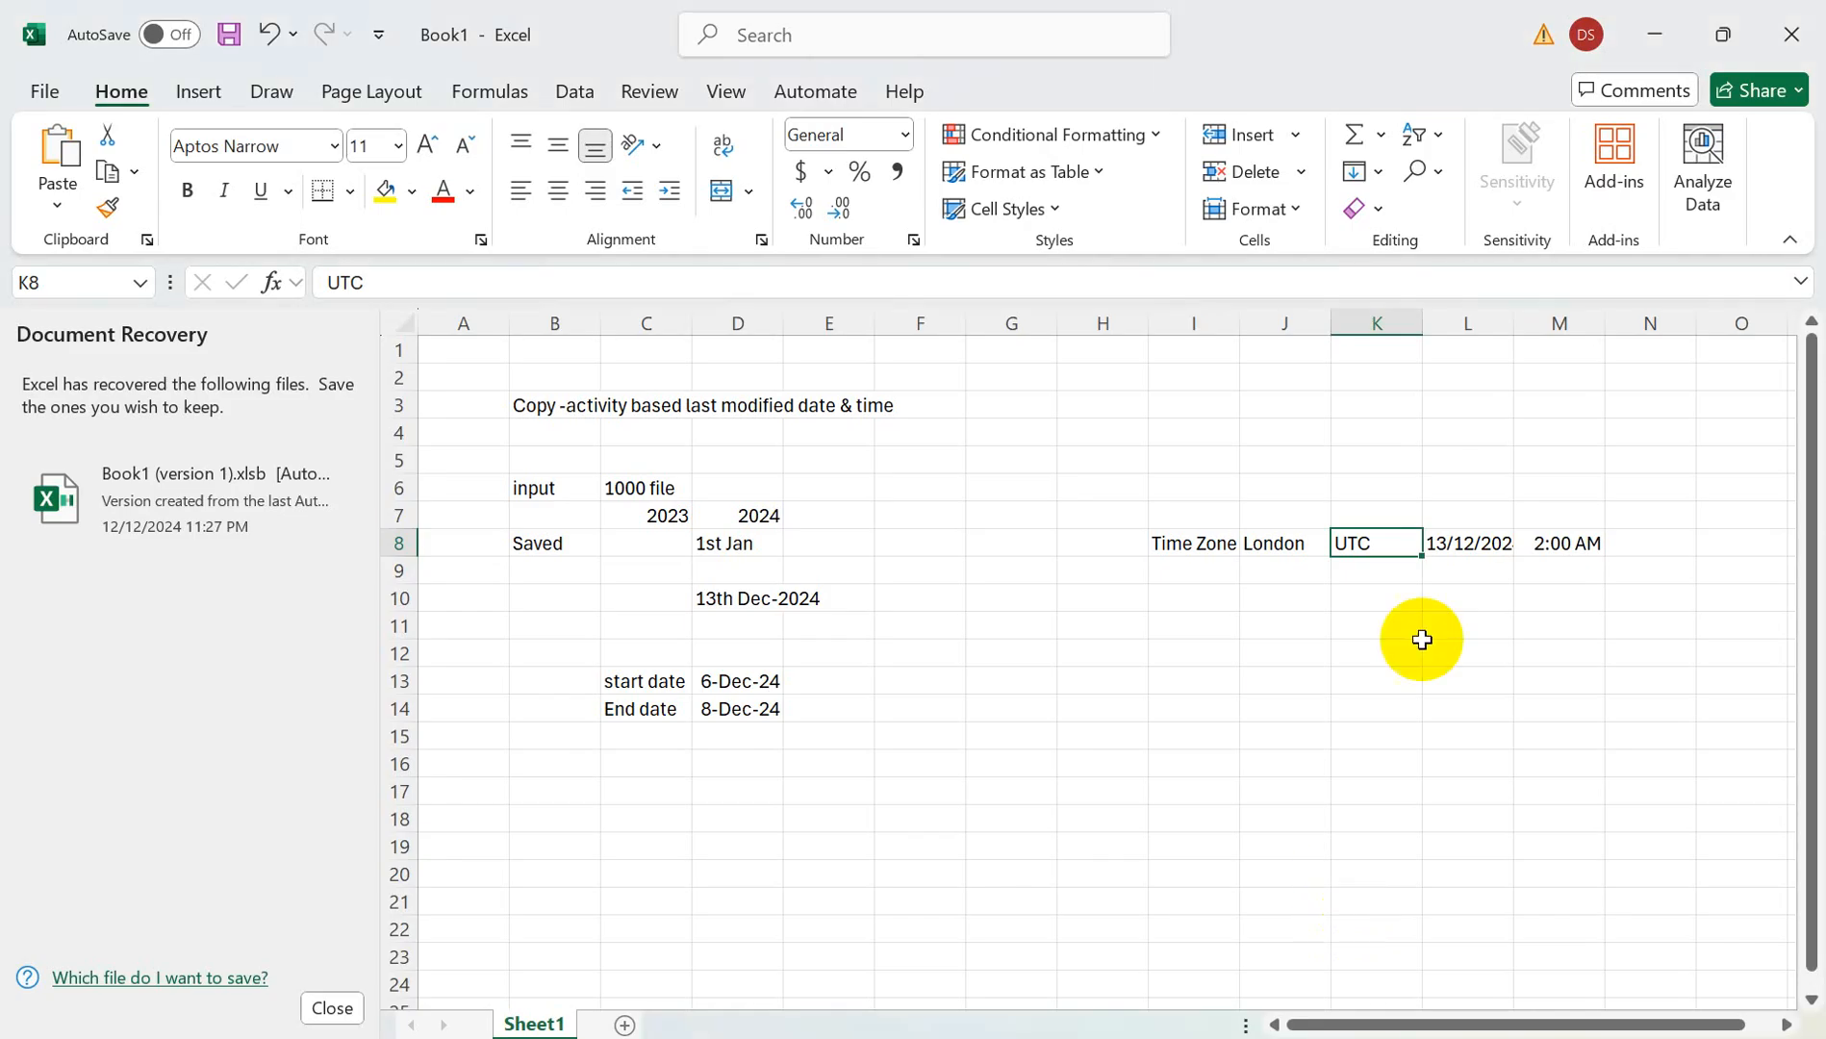
pyautogui.click(1355, 602)
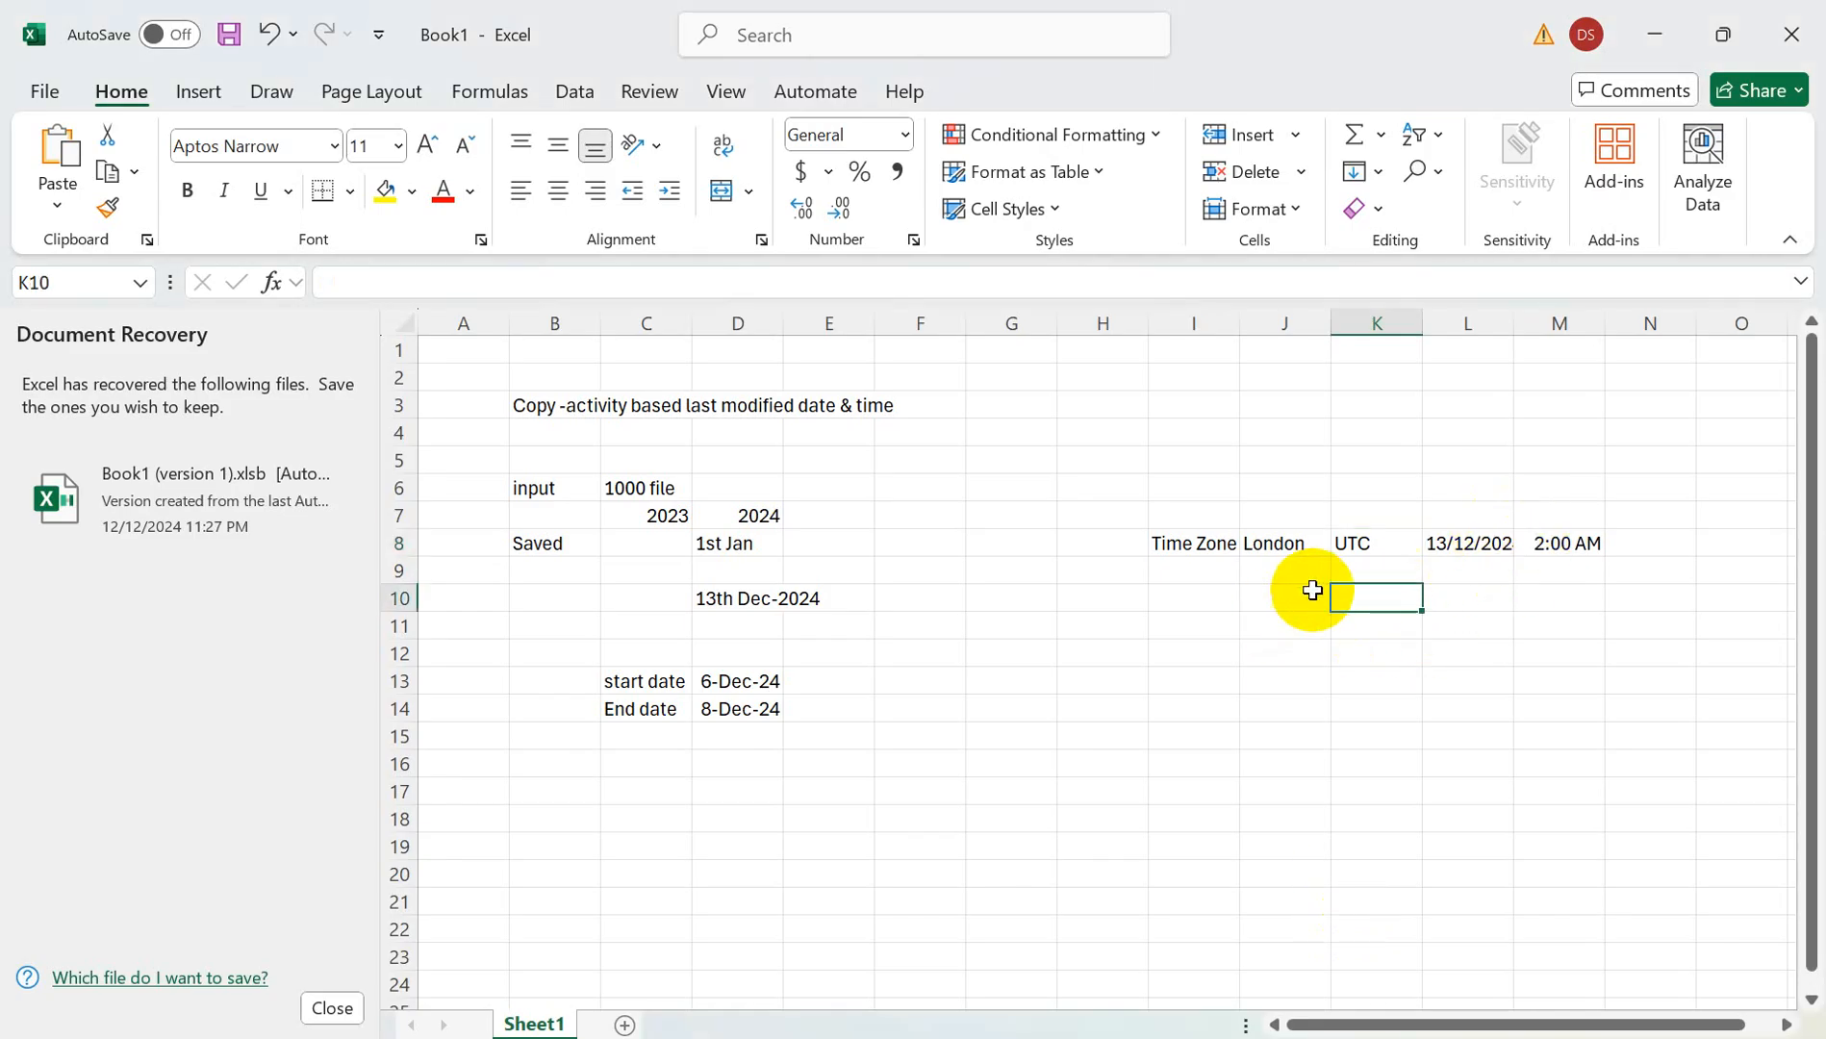
pyautogui.write('13')
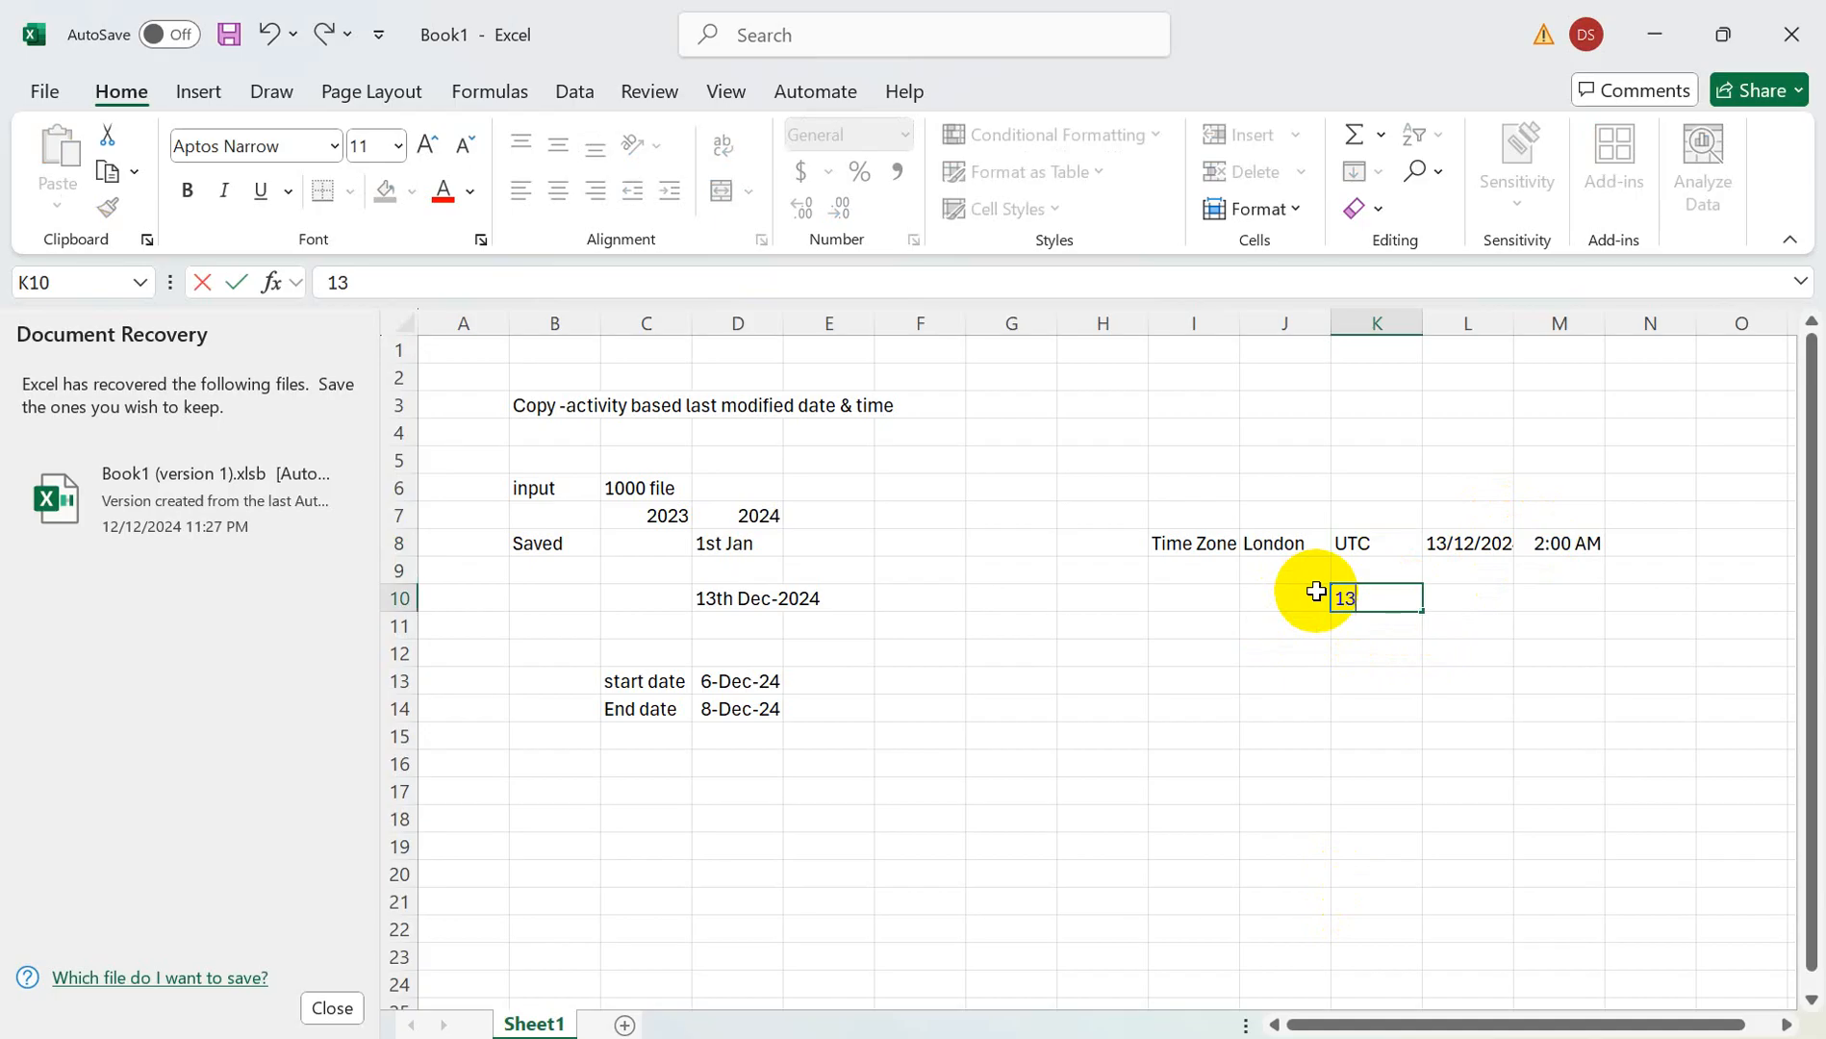
pyautogui.write('/12/2024')
pyautogui.press('Tab')
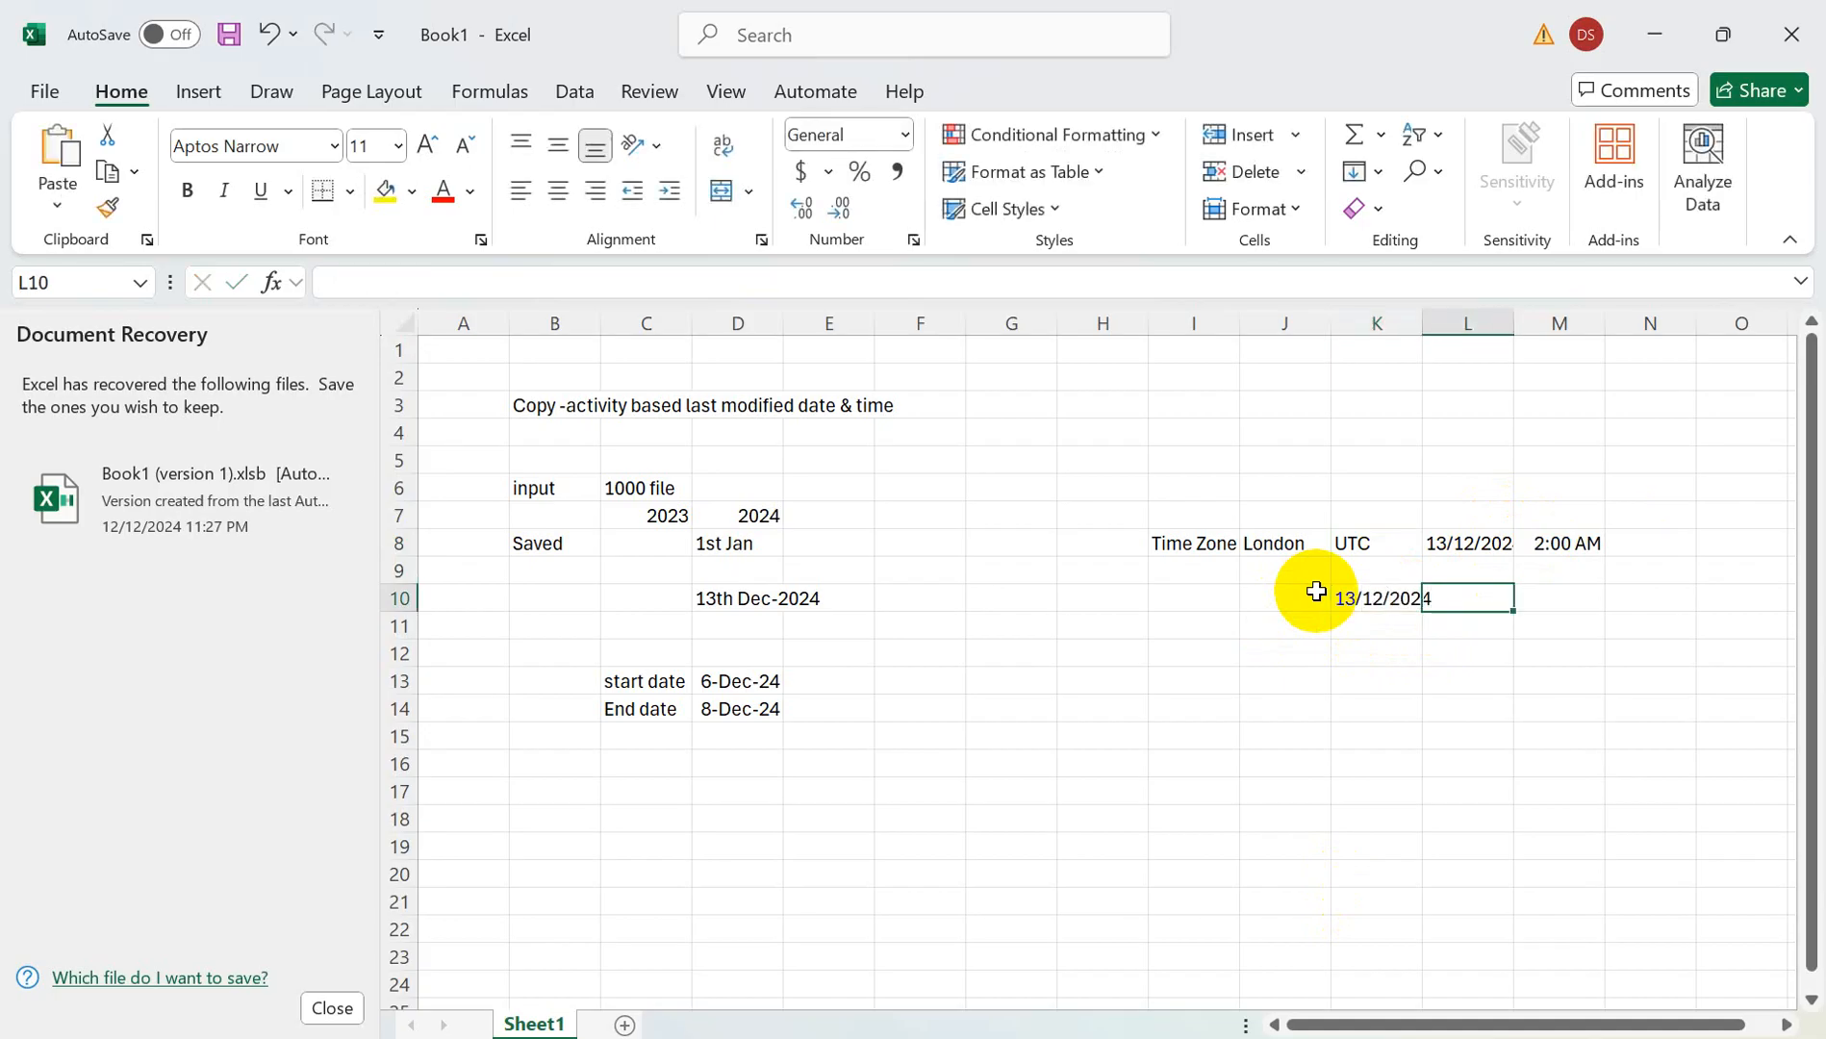
pyautogui.write('1:00')
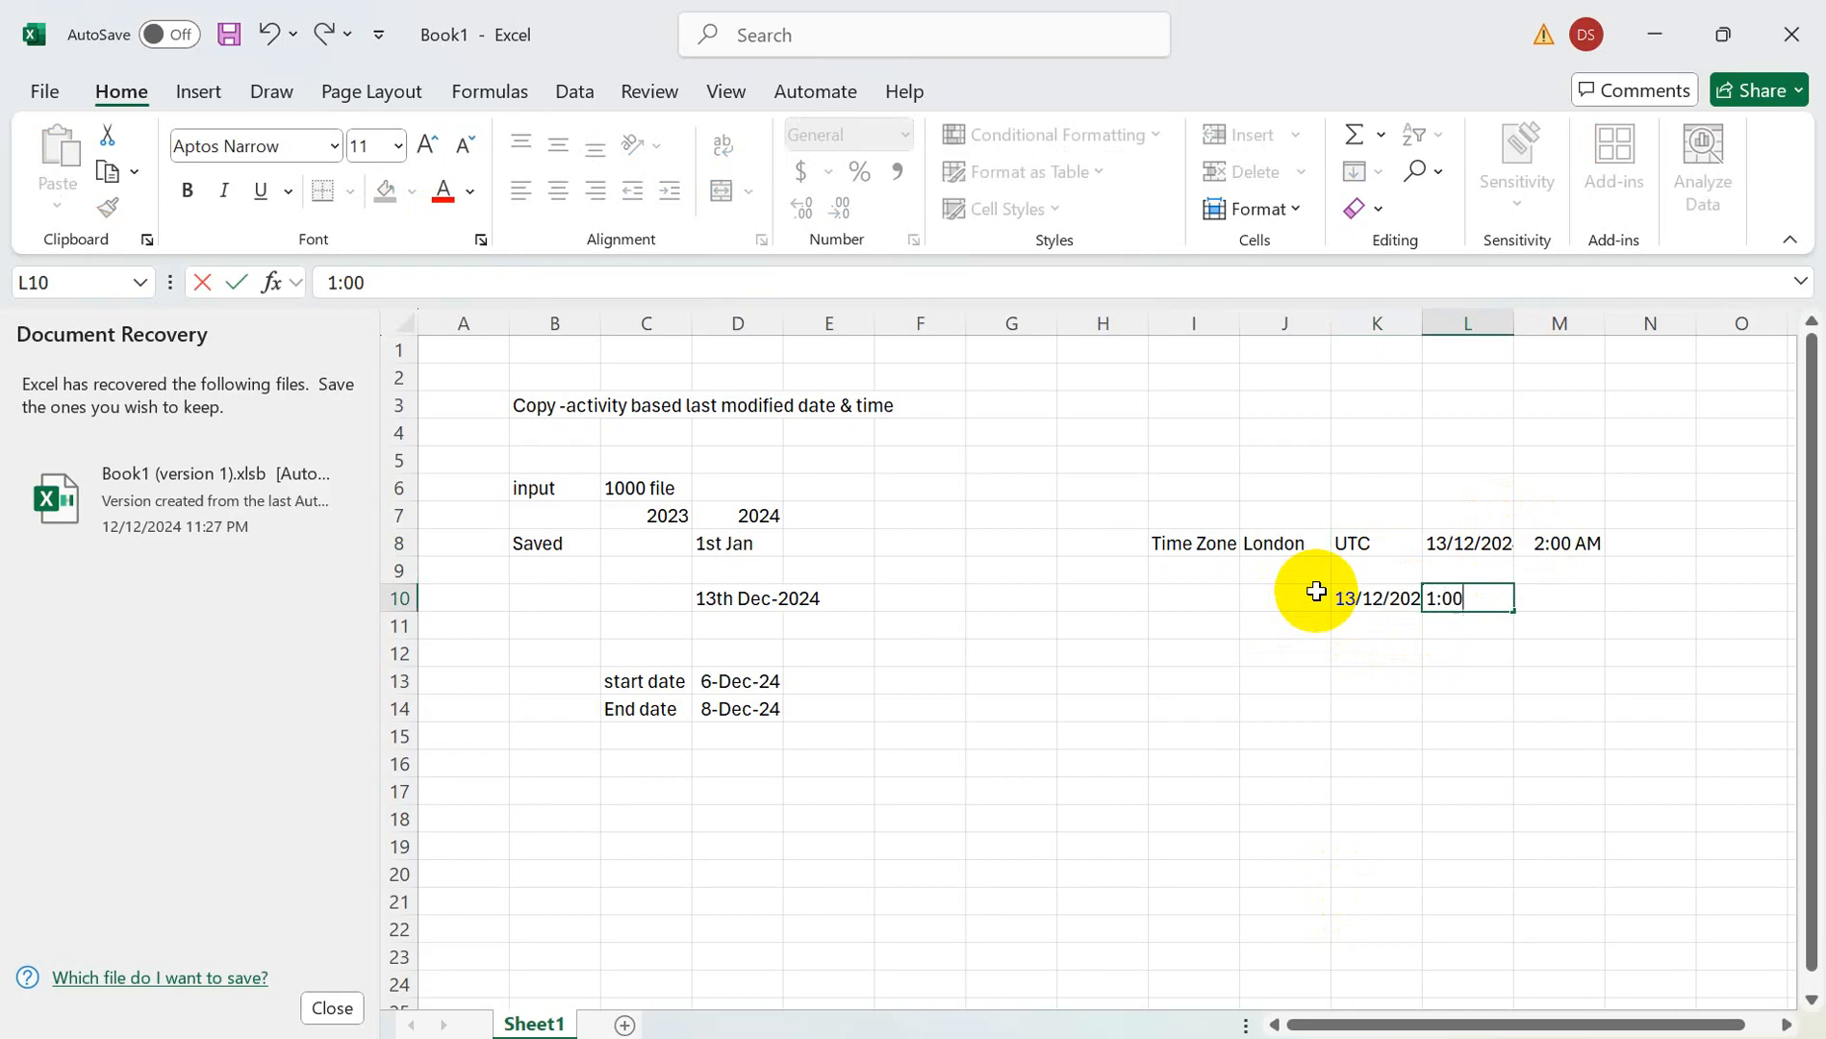
pyautogui.write(' AM')
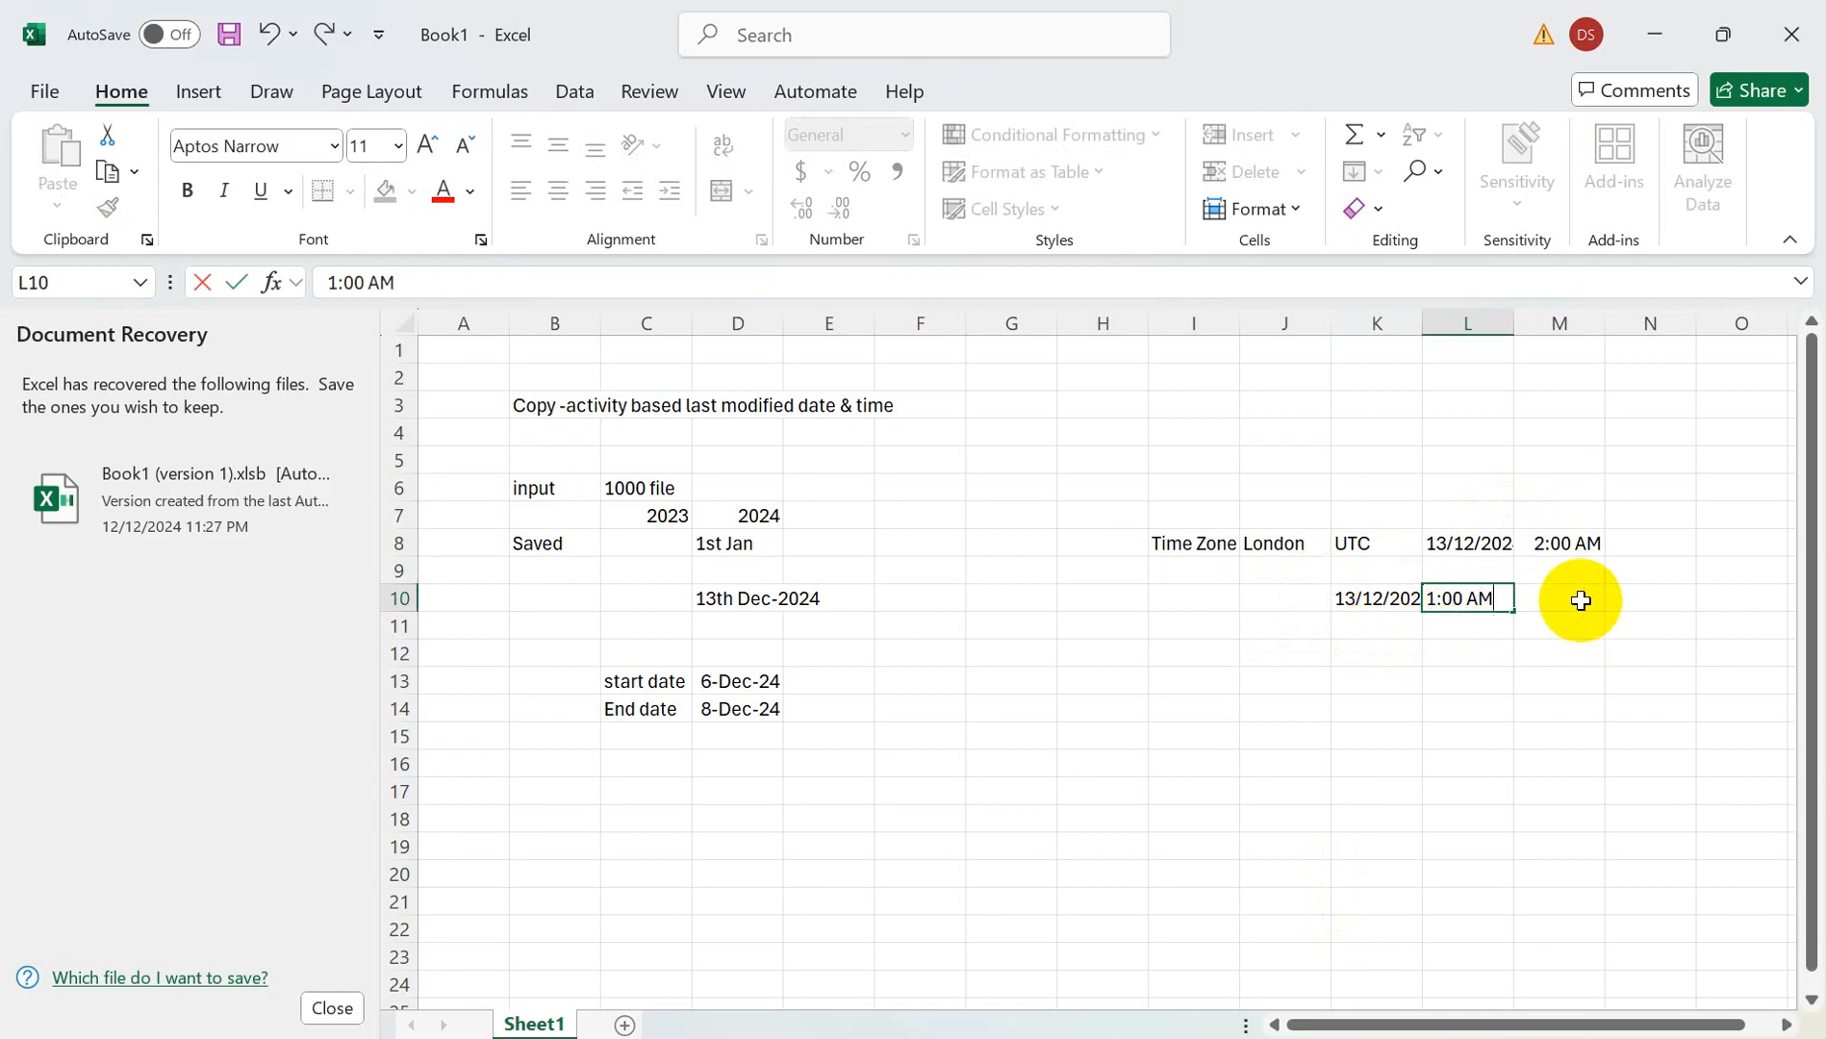
pyautogui.click(1469, 547)
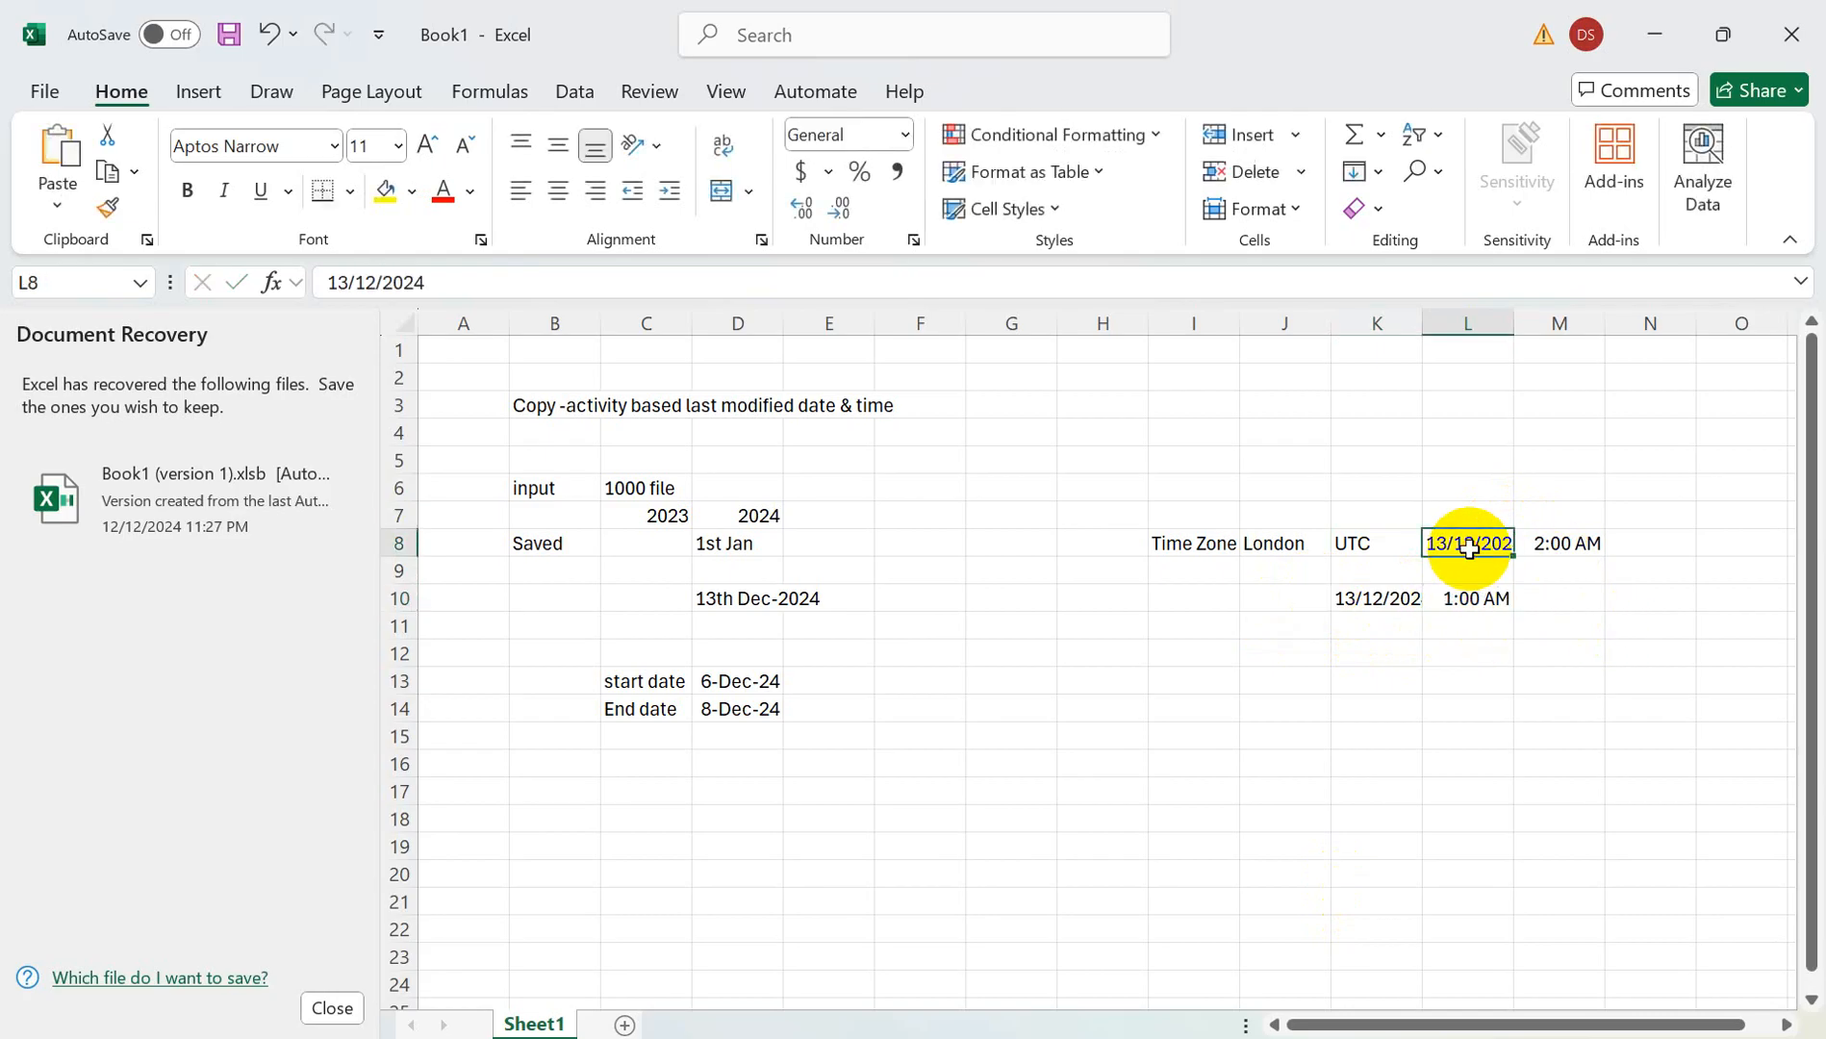
# - Enter "last 1 hour" in cell K12 and switch back to Data Factory in the browser
pyautogui.click(1374, 657)
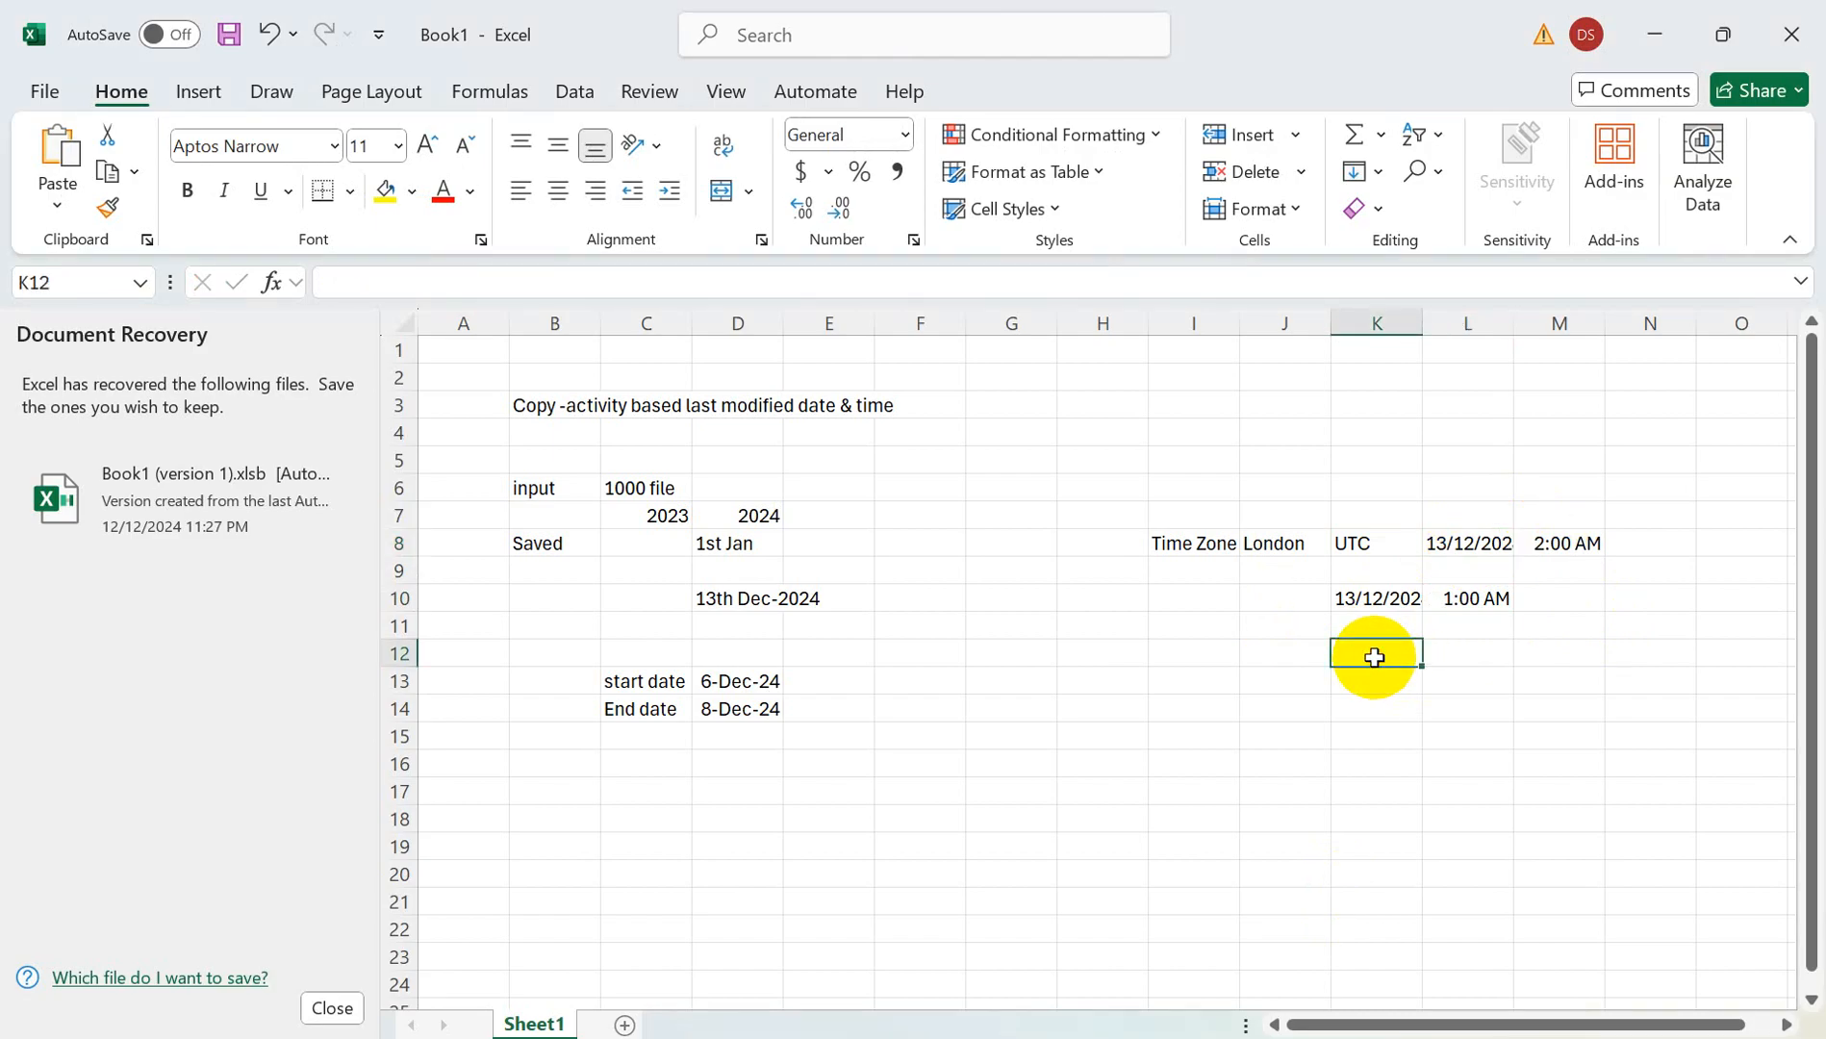
pyautogui.write('last')
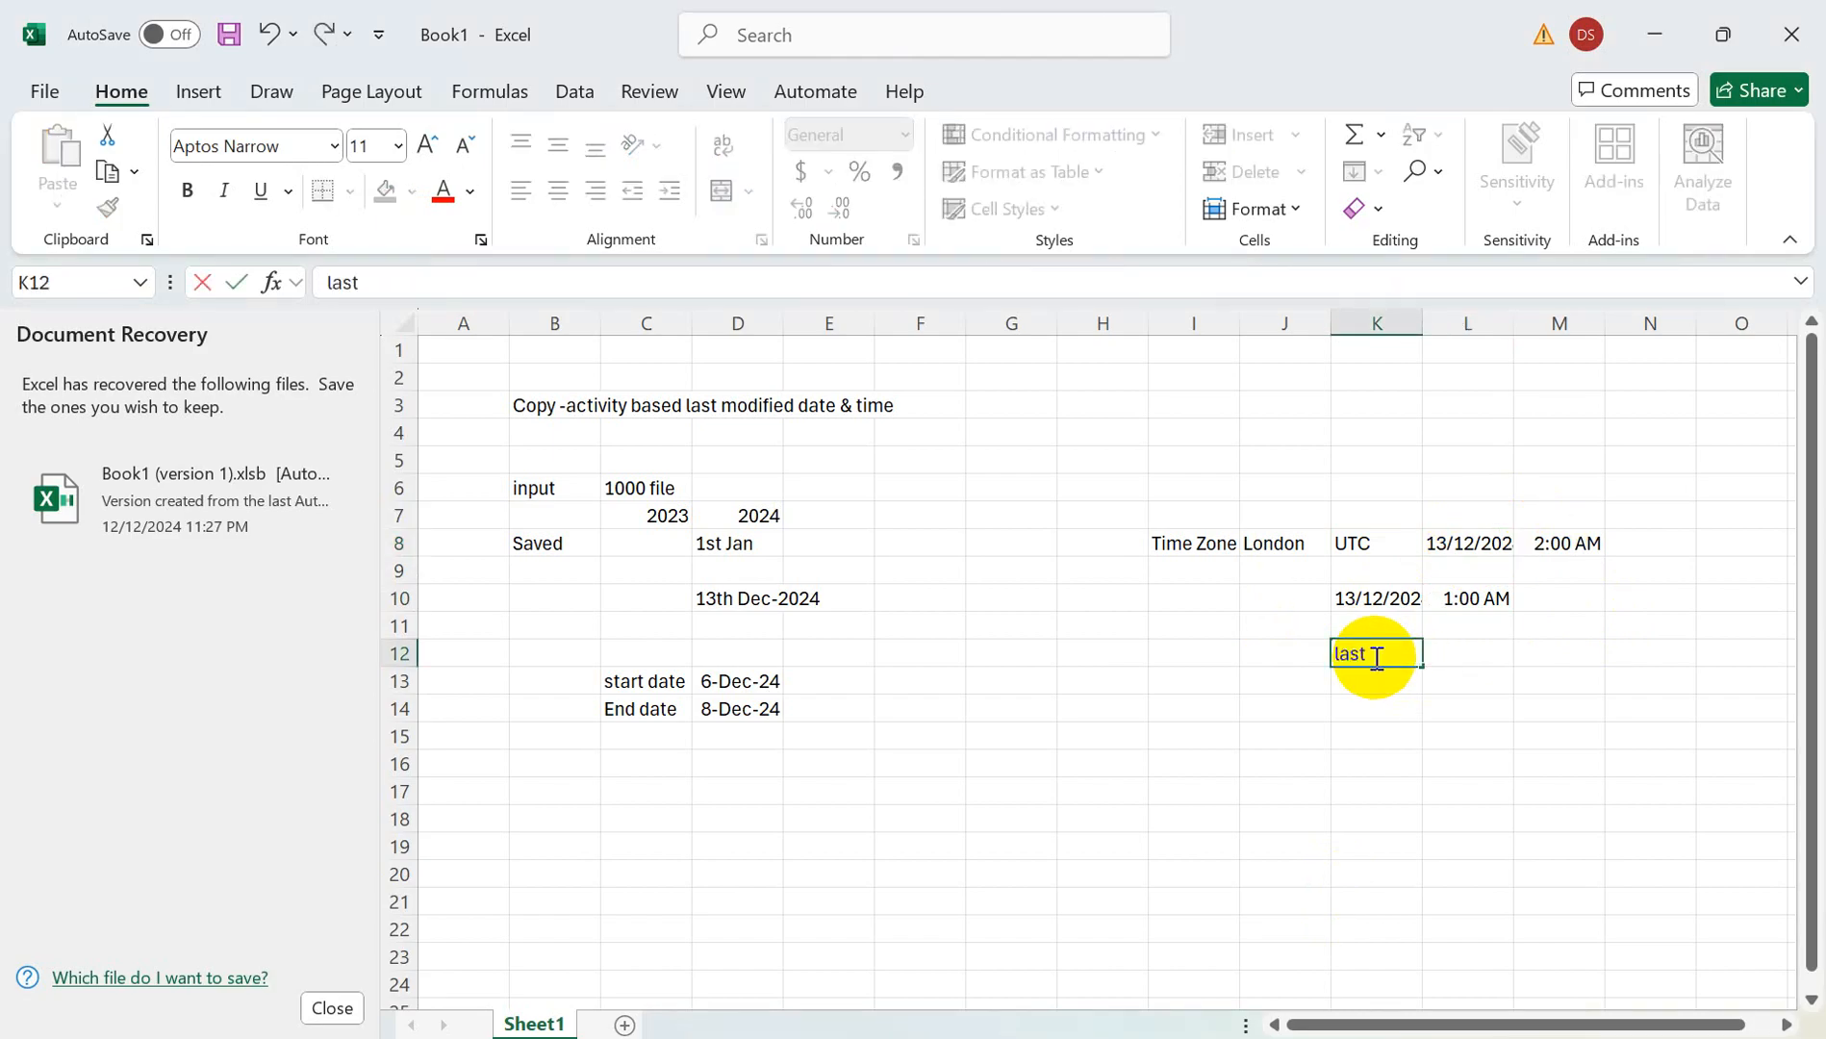
pyautogui.write(' 1 hour')
pyautogui.hotkey('alt', 'Tab')
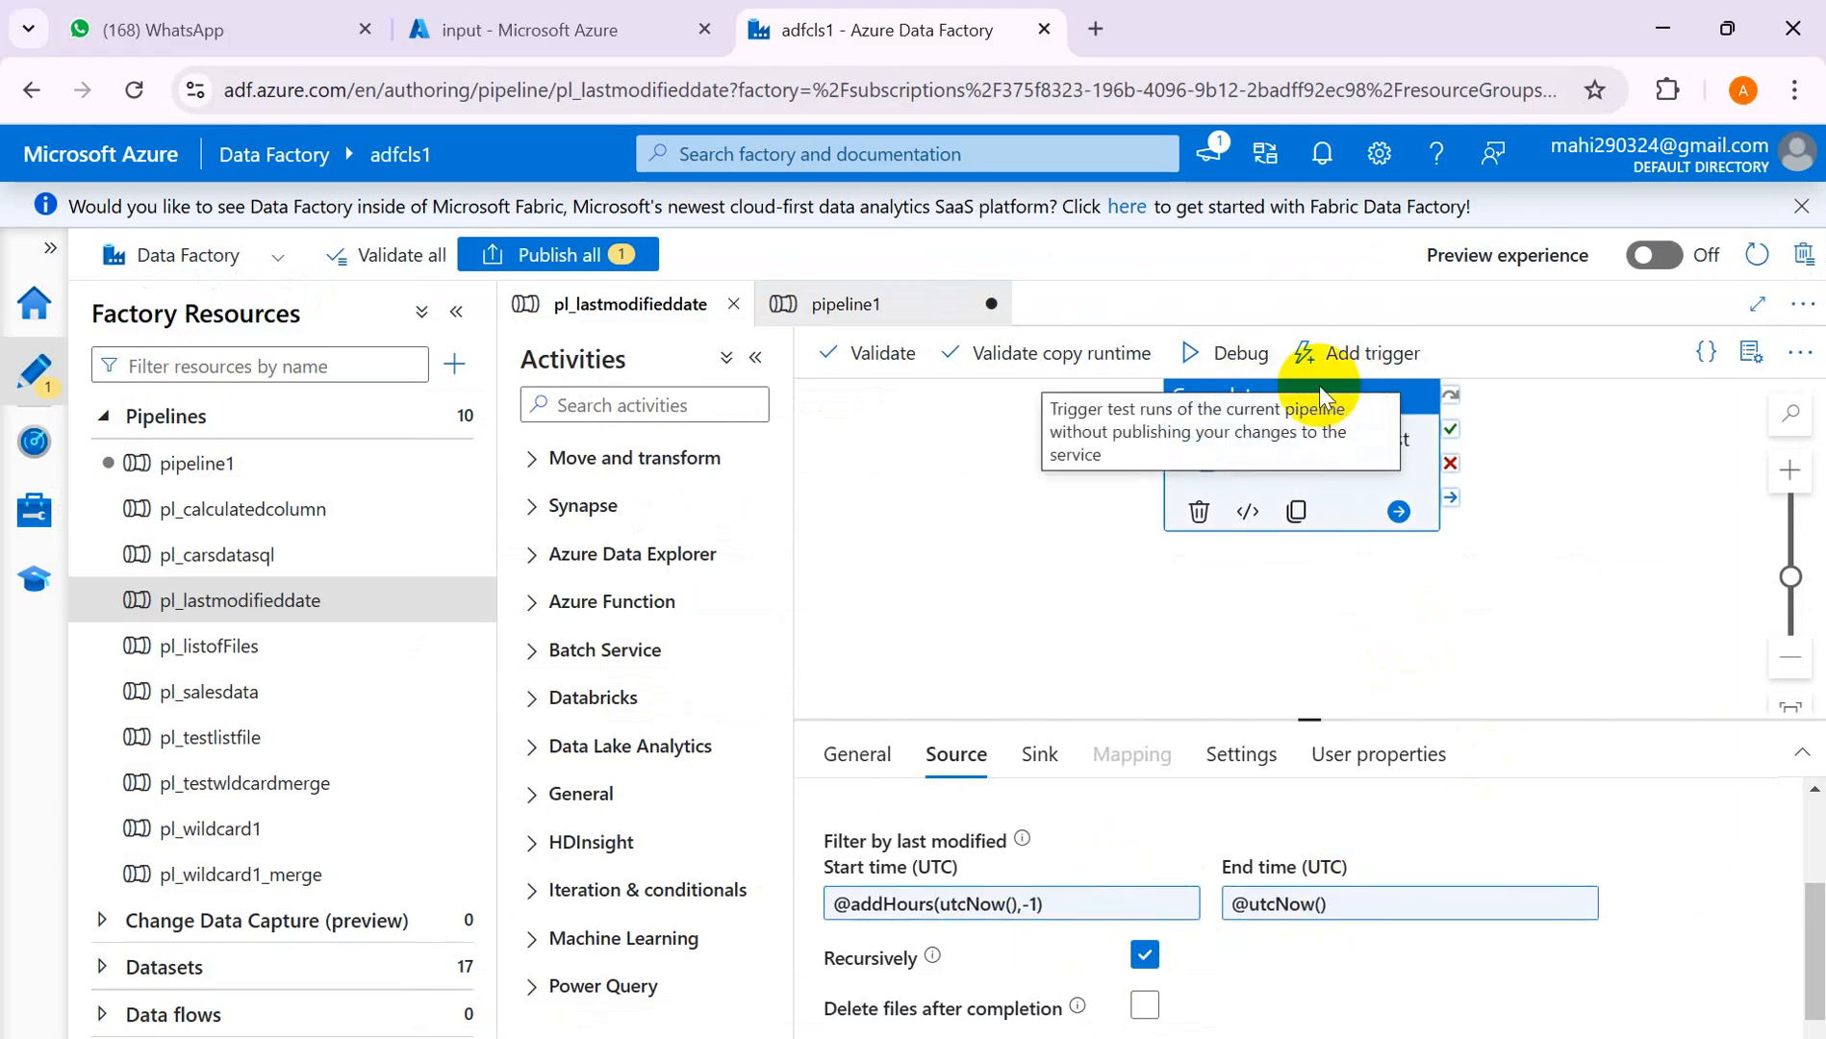
# - Examine the modified dates of the files in the input container and compare them with the UTC dates and times in the Excel sheet
pyautogui.click(516, 34)
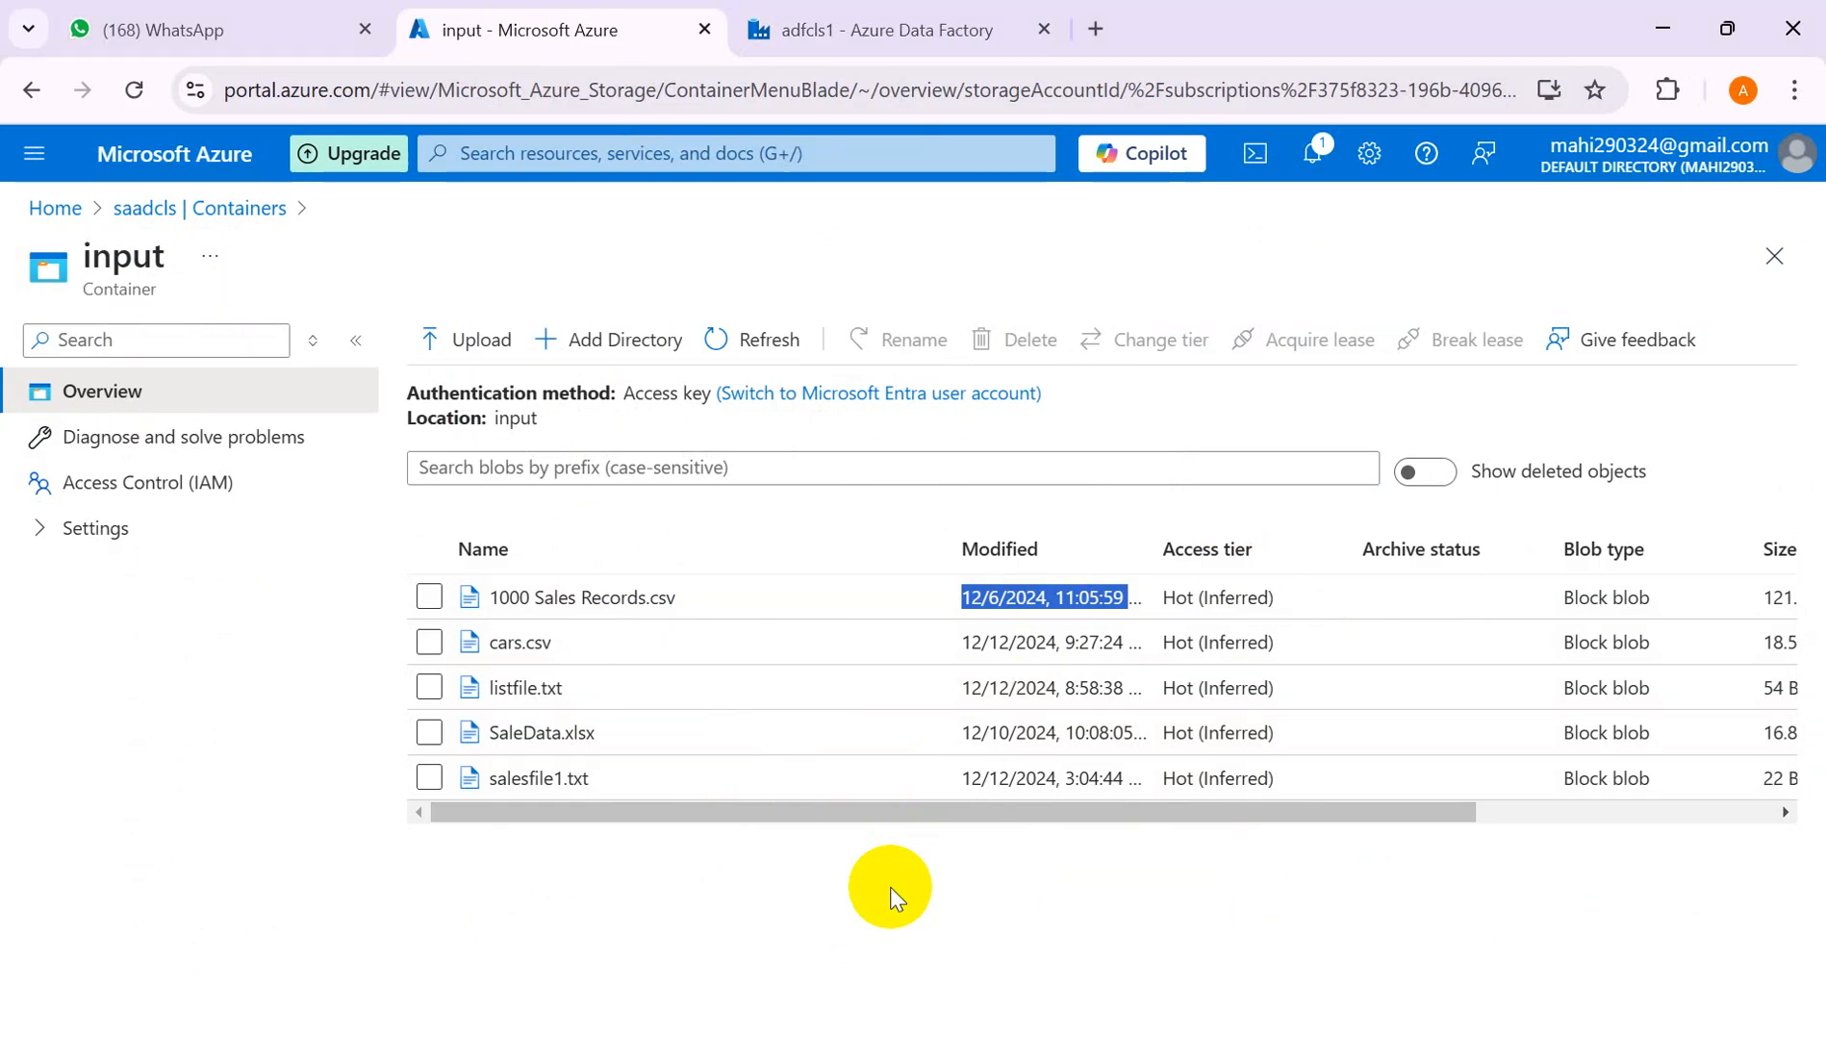
pyautogui.hotkey('alt', 'Tab')
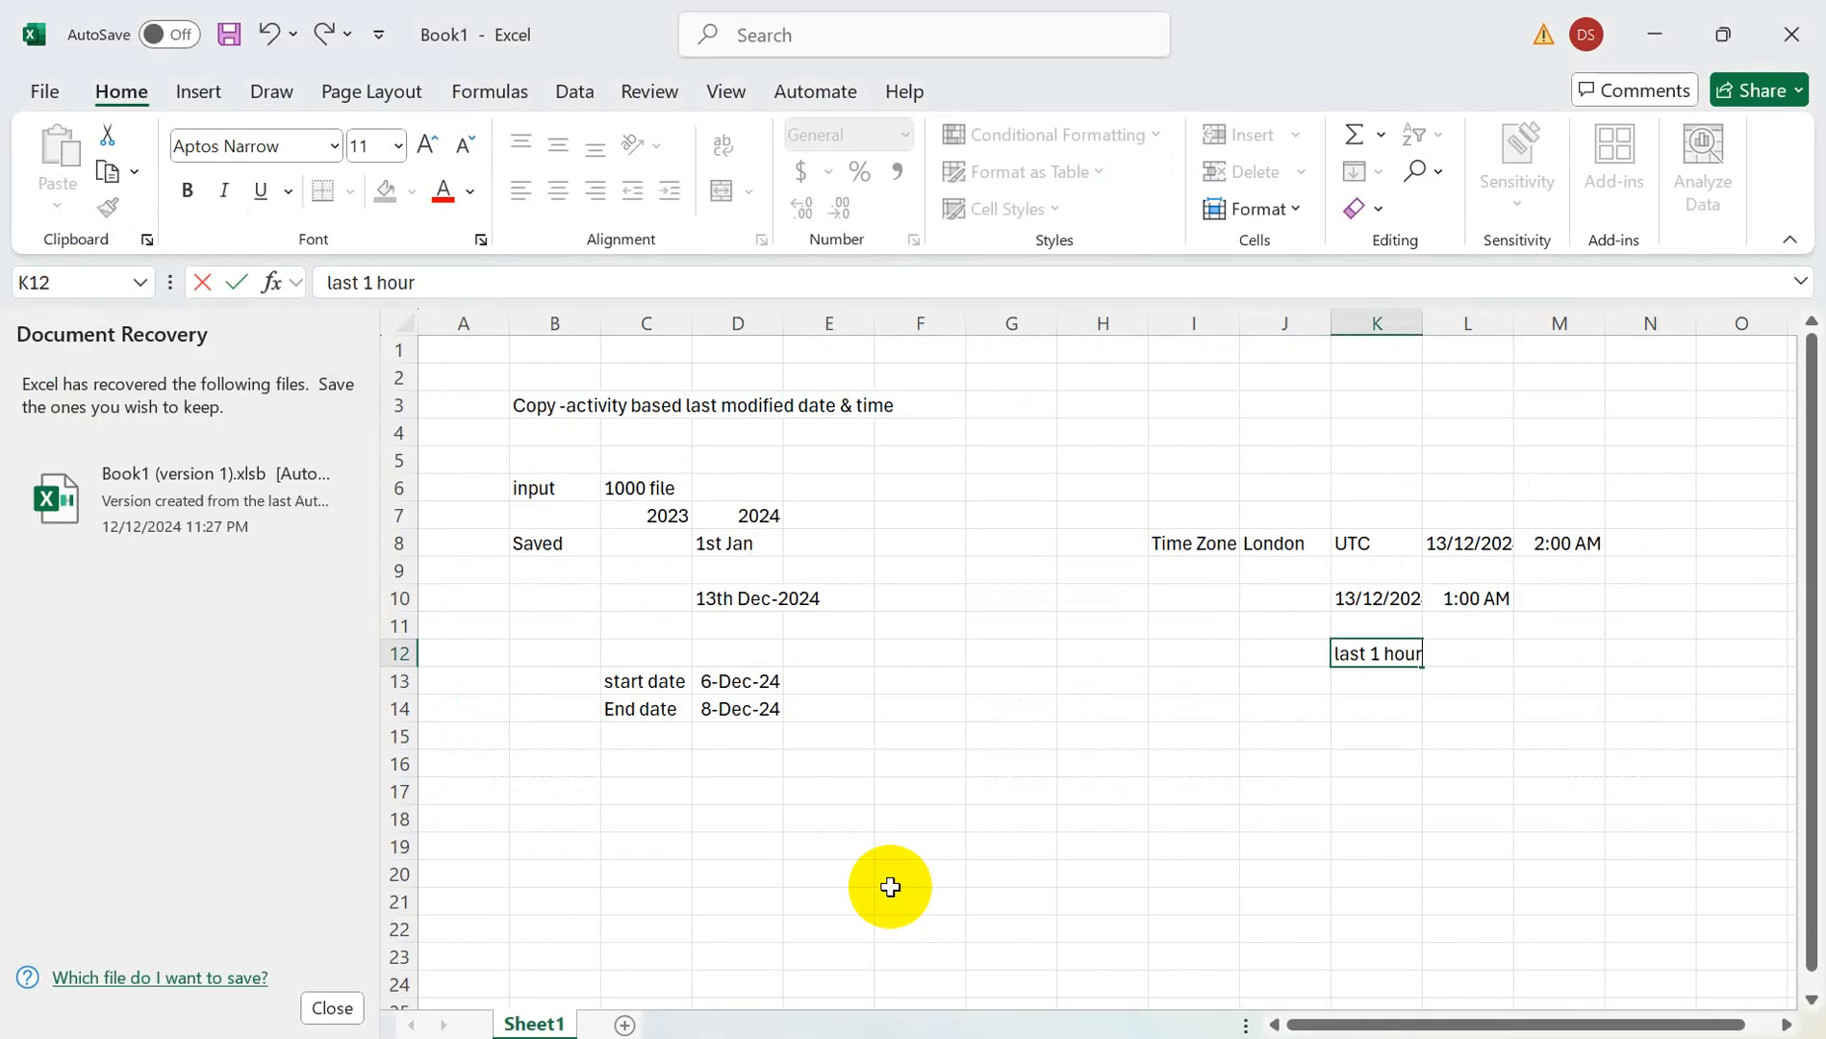
pyautogui.hotkey('alt', 'Tab')
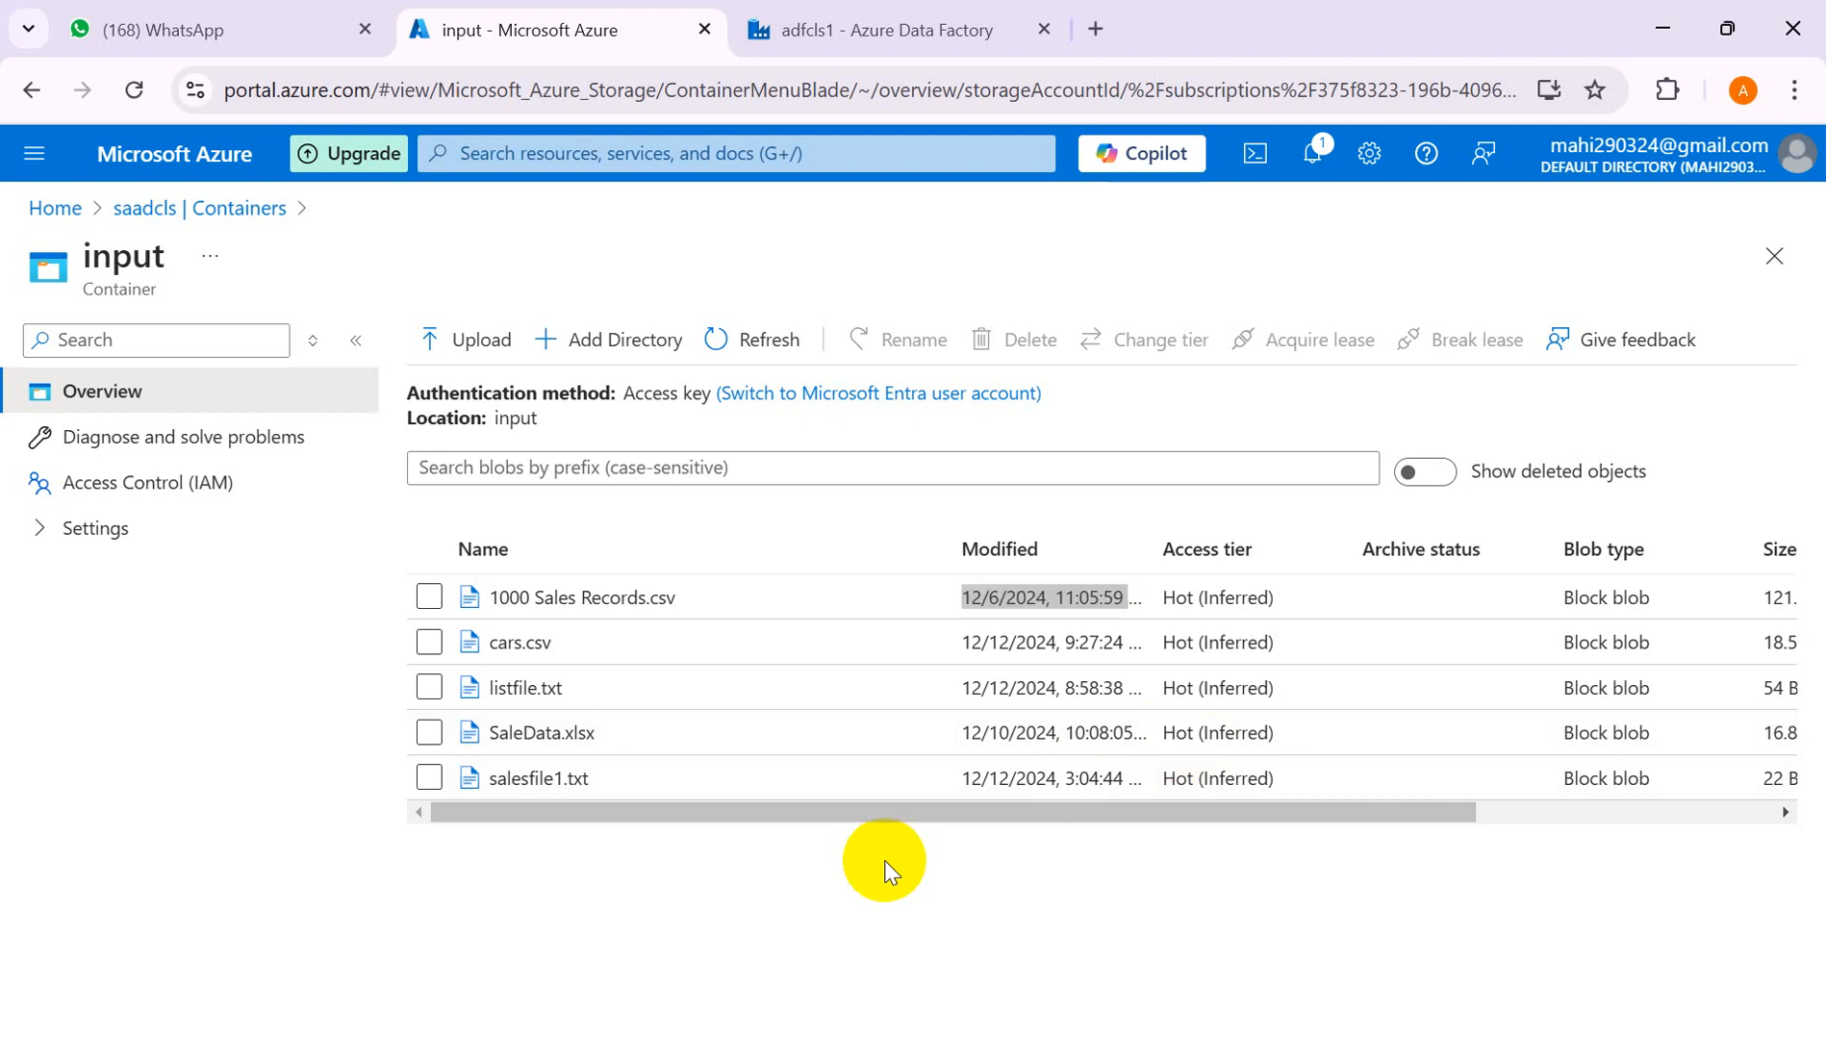
pyautogui.hotkey('alt', 'Tab')
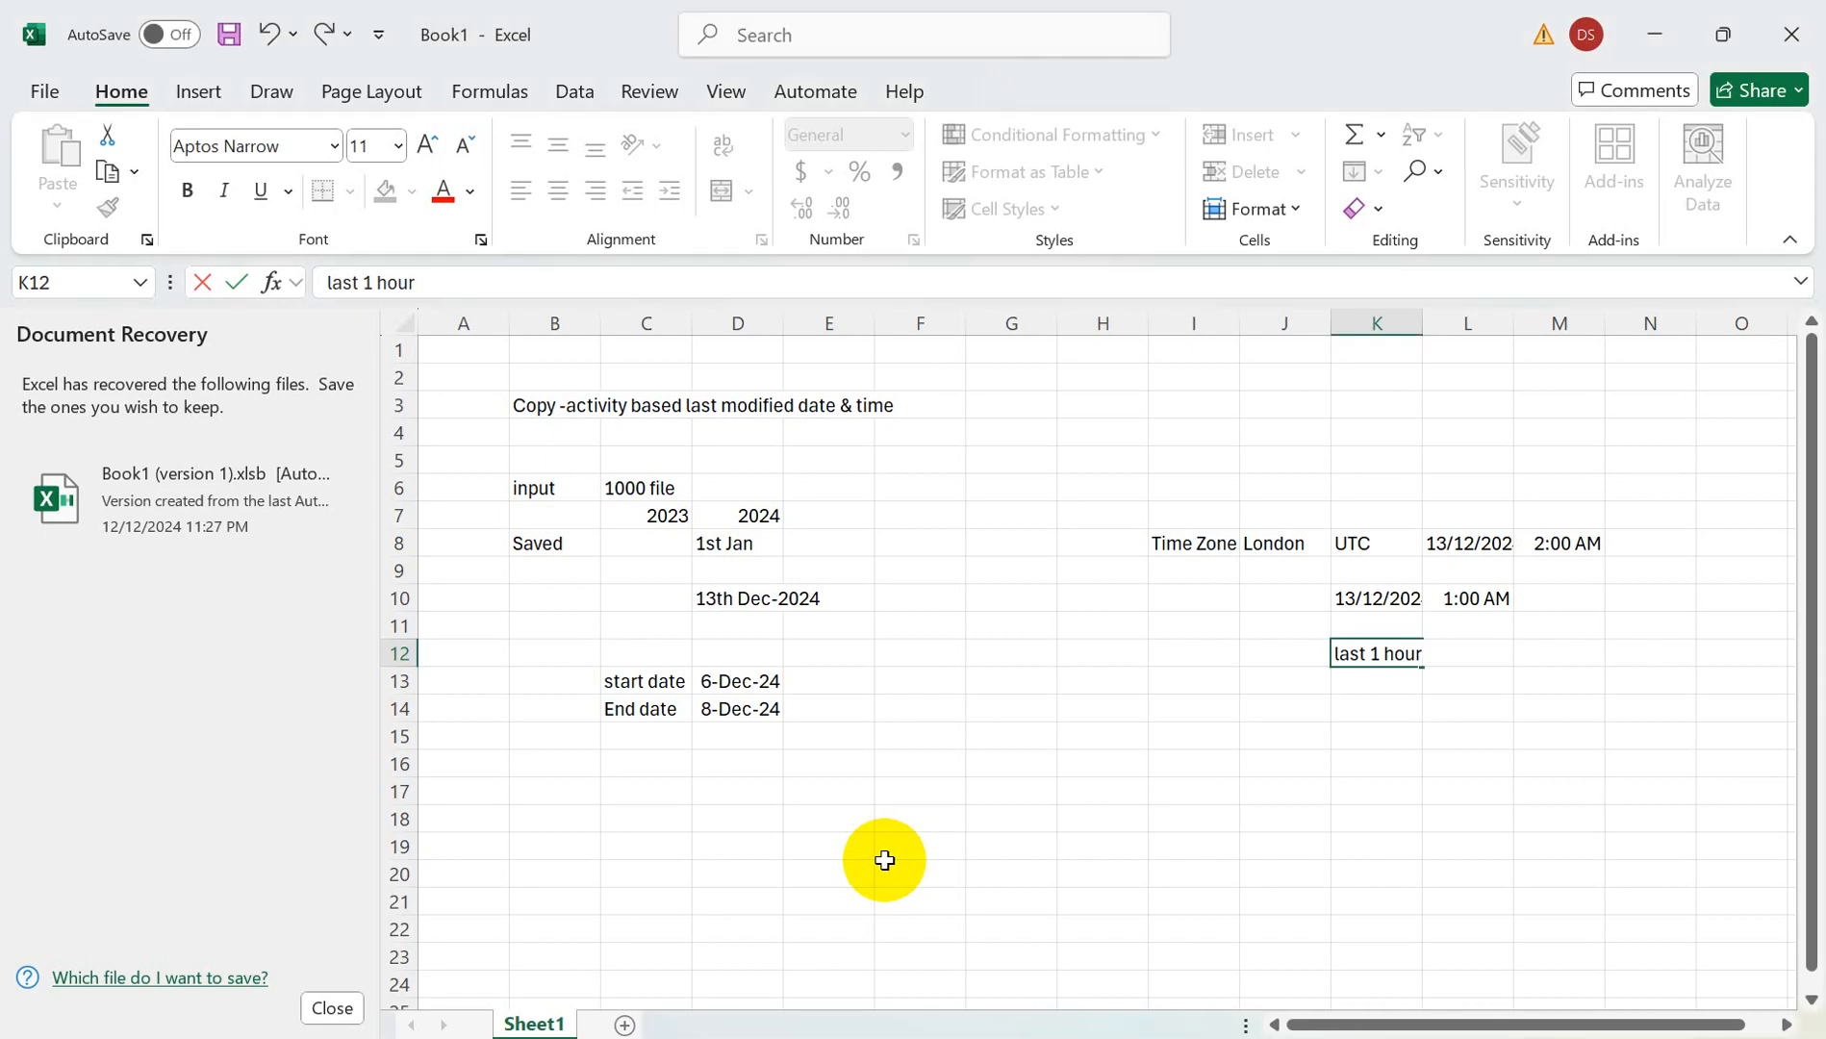
pyautogui.click(1347, 734)
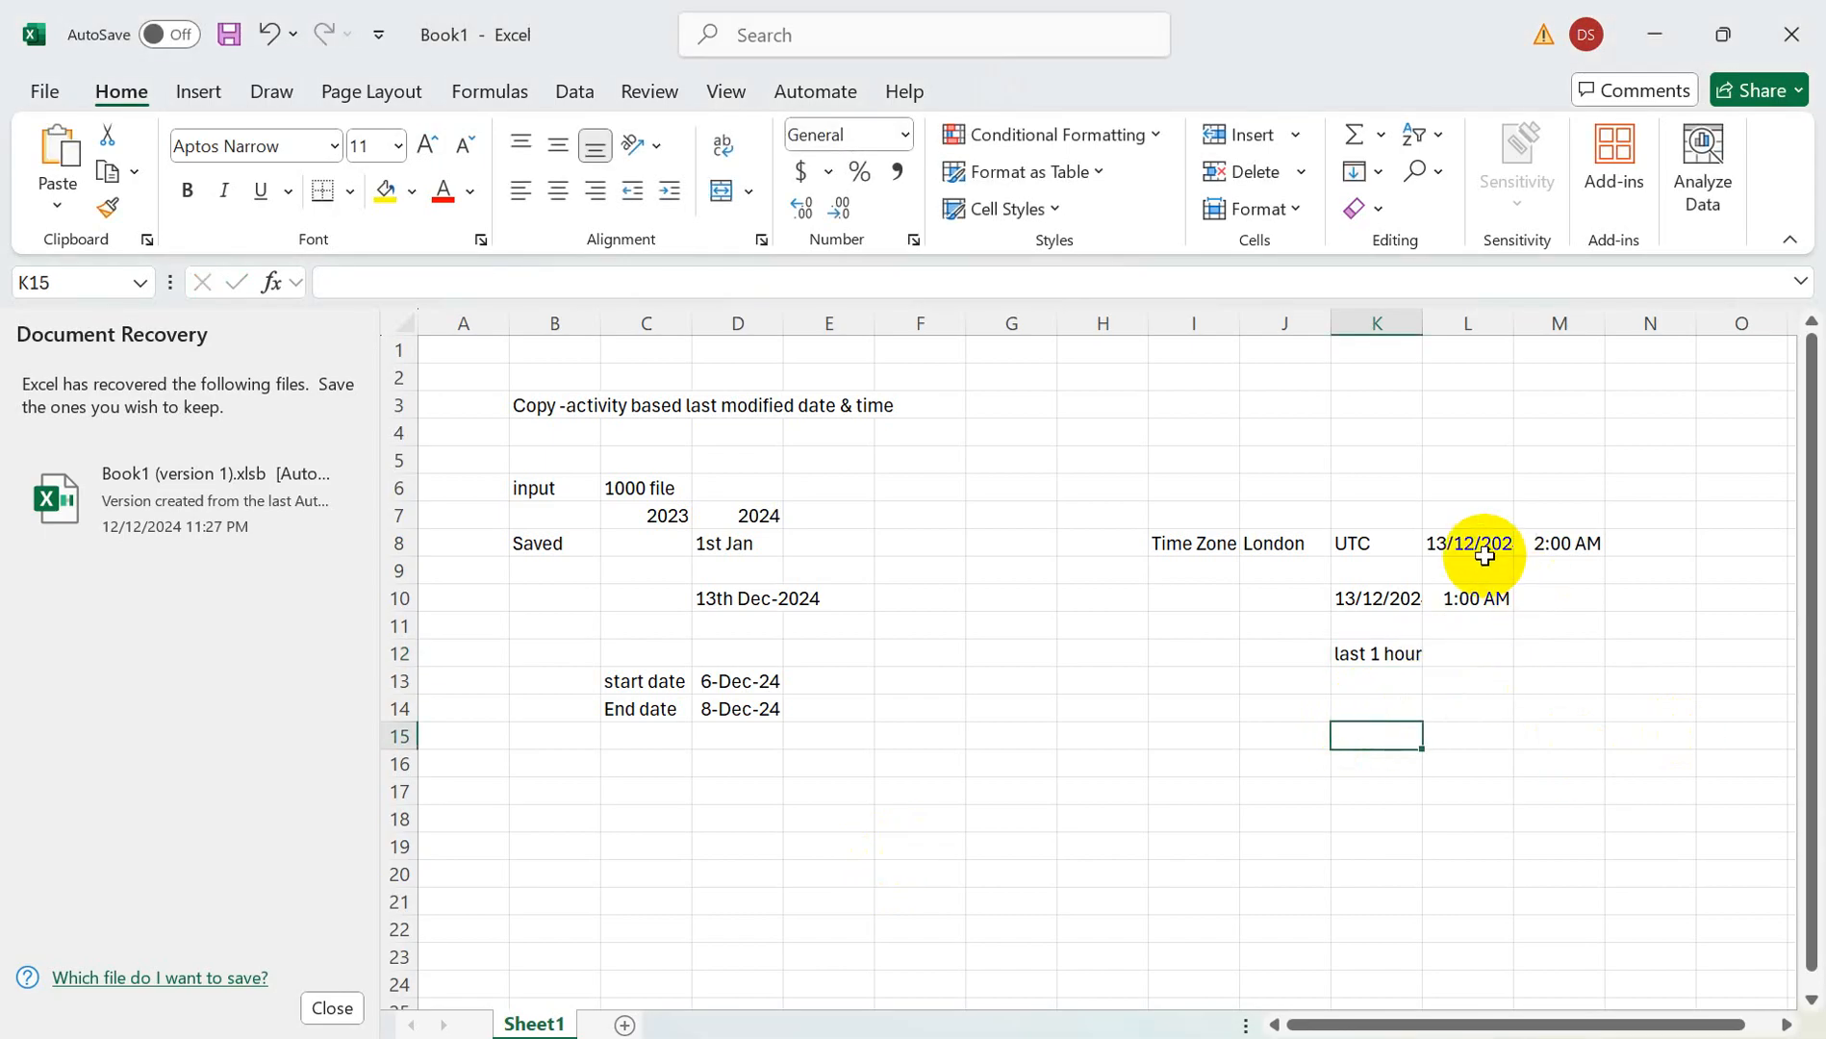
pyautogui.click(1391, 606)
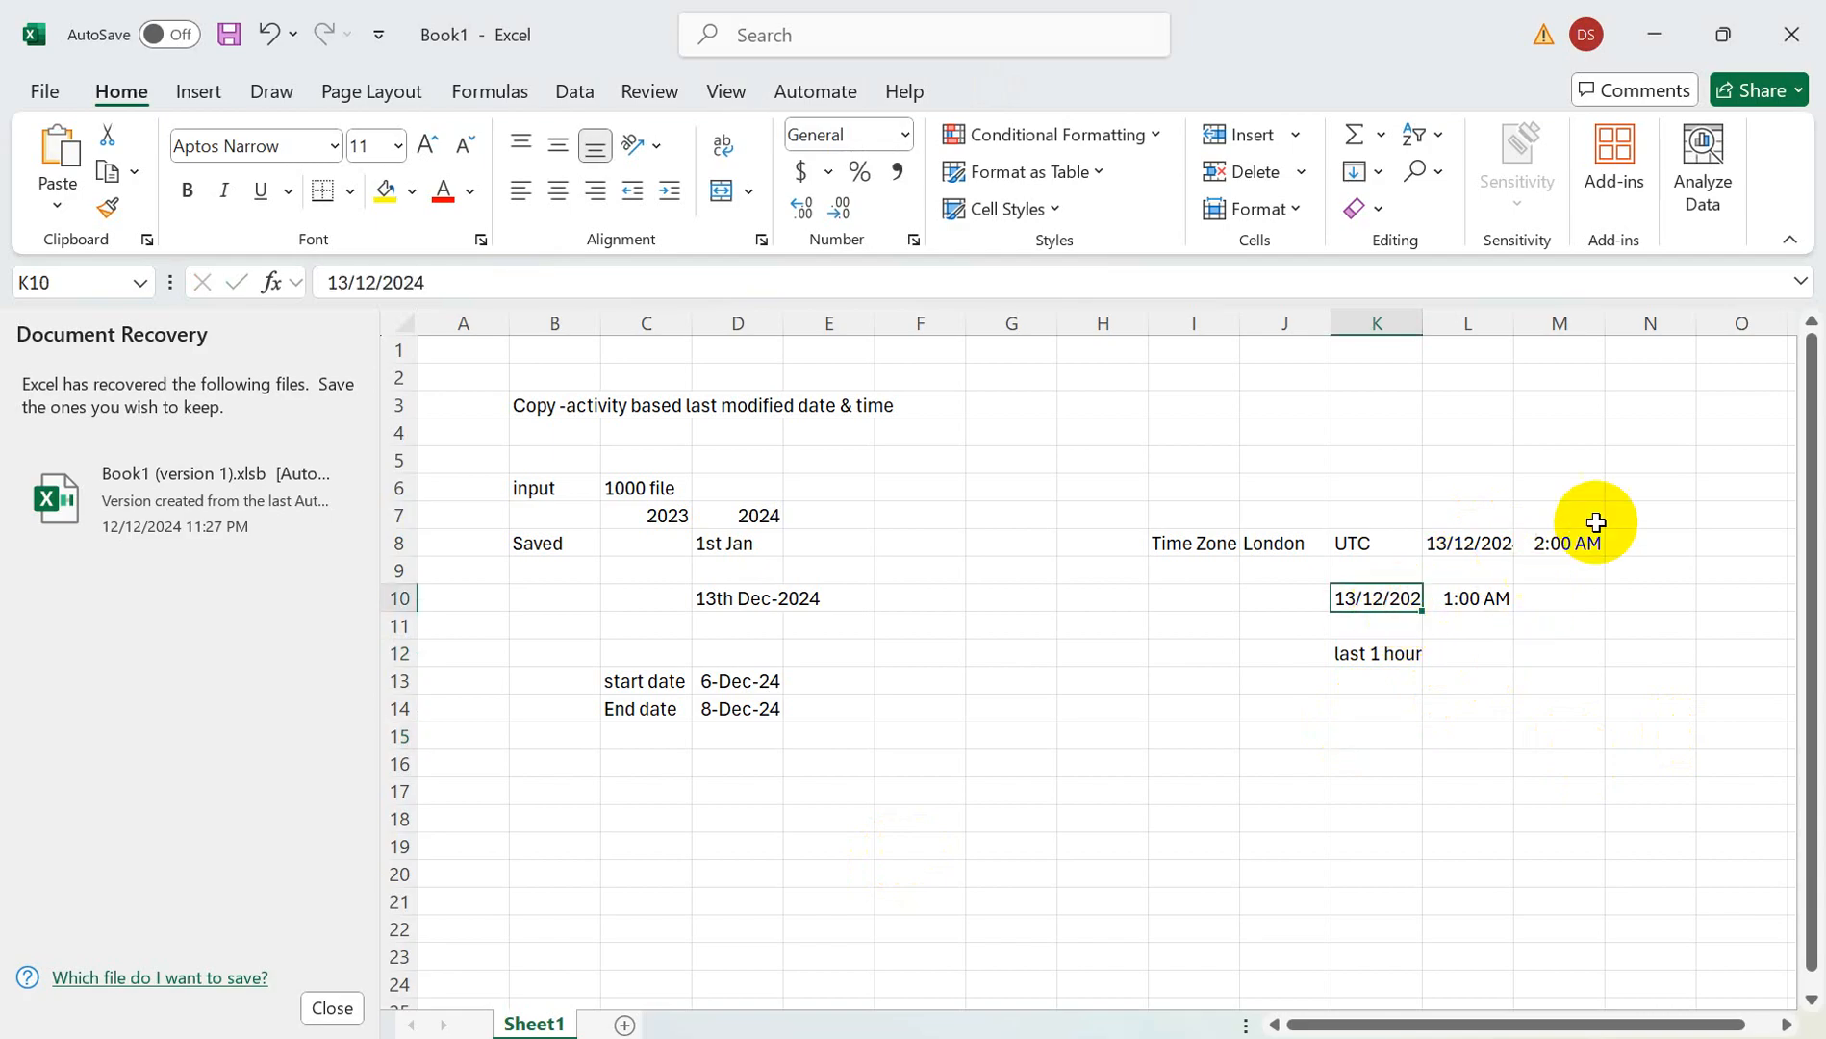
pyautogui.hotkey('alt', 'Tab')
pyautogui.hotkey('alt', 'Tab')
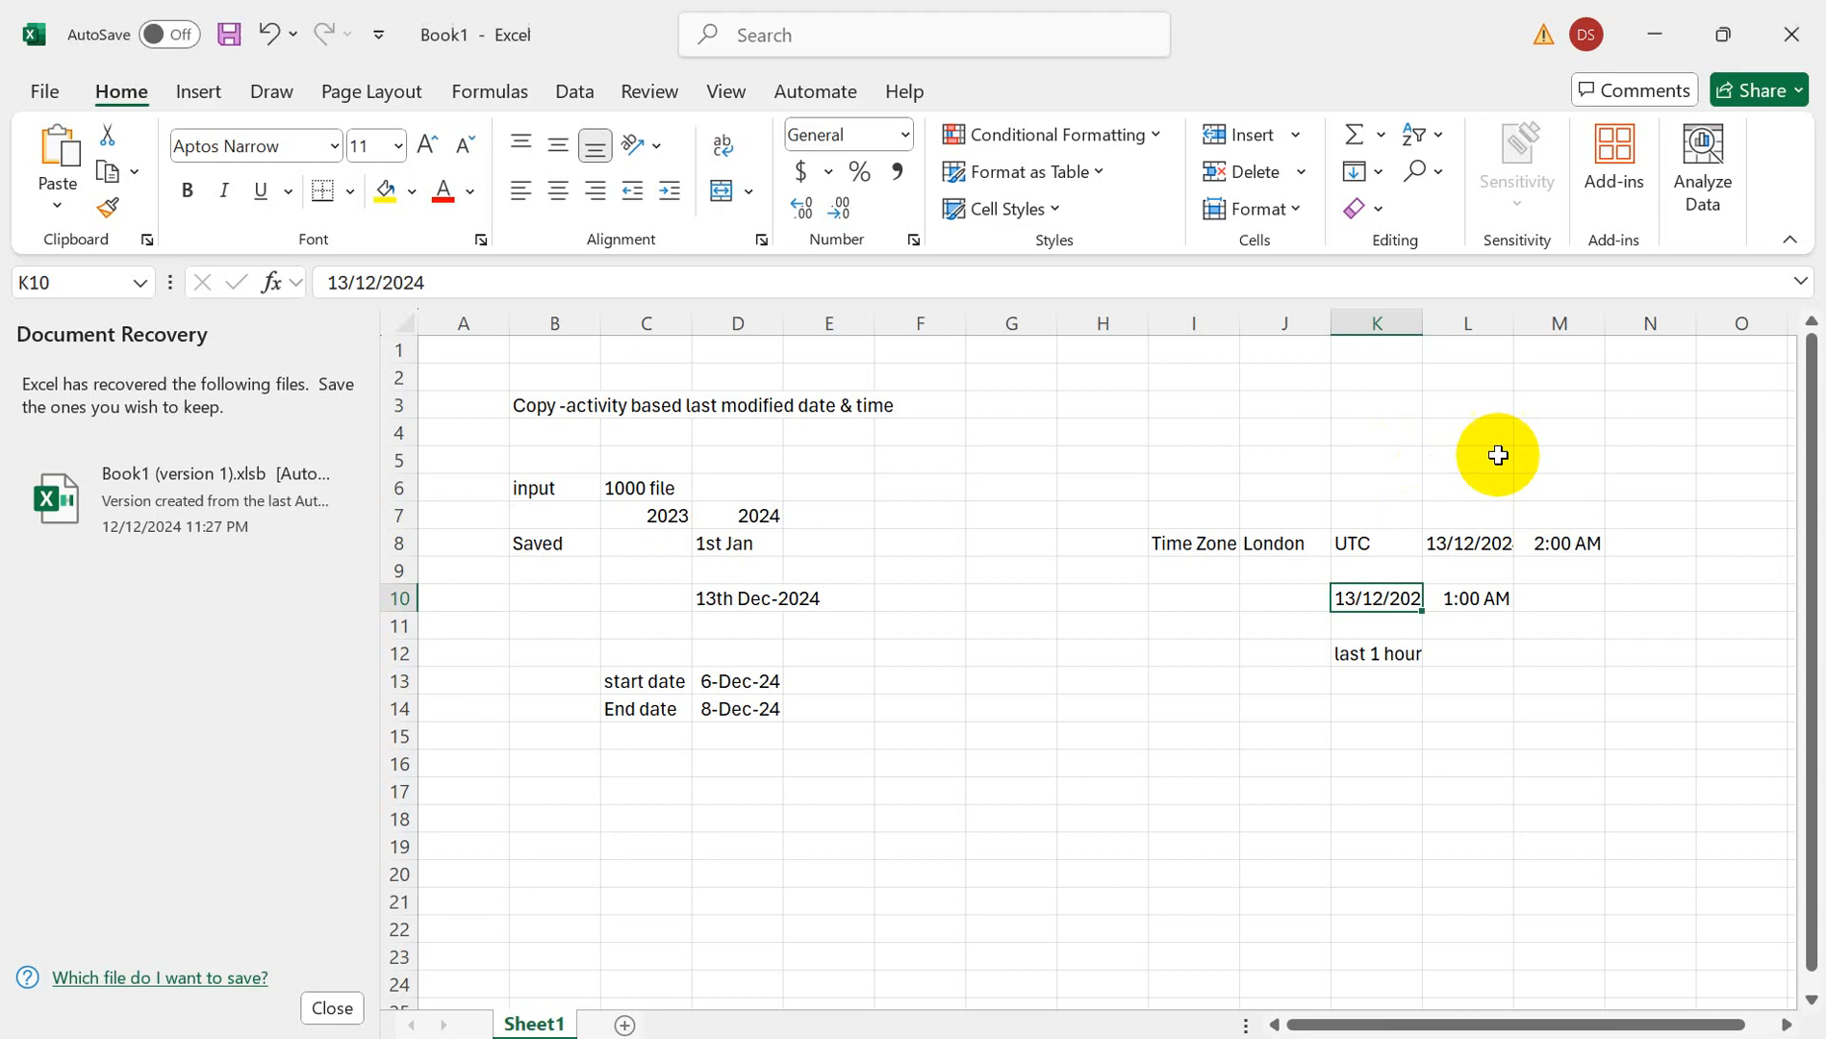
# - Replace the time in cell M8 beside the UTC date with 11 PM
pyautogui.doubleClick(1540, 541)
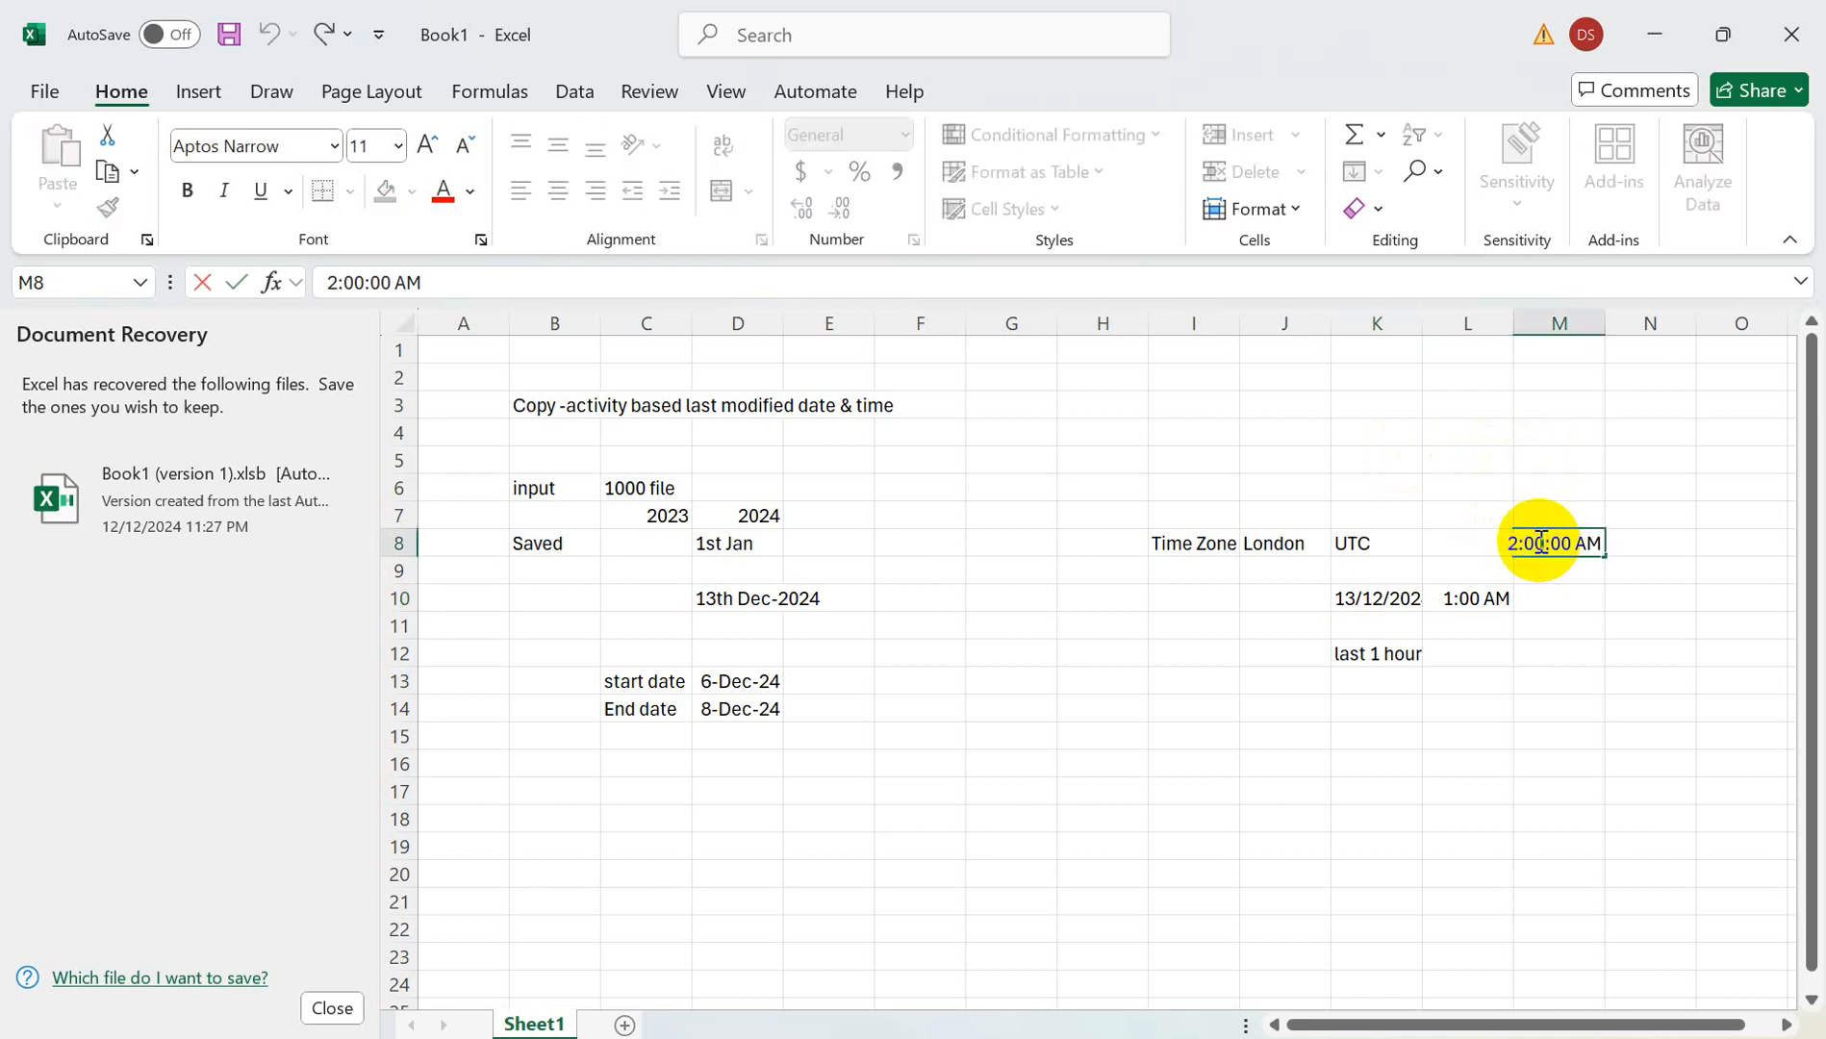
pyautogui.click(1559, 577)
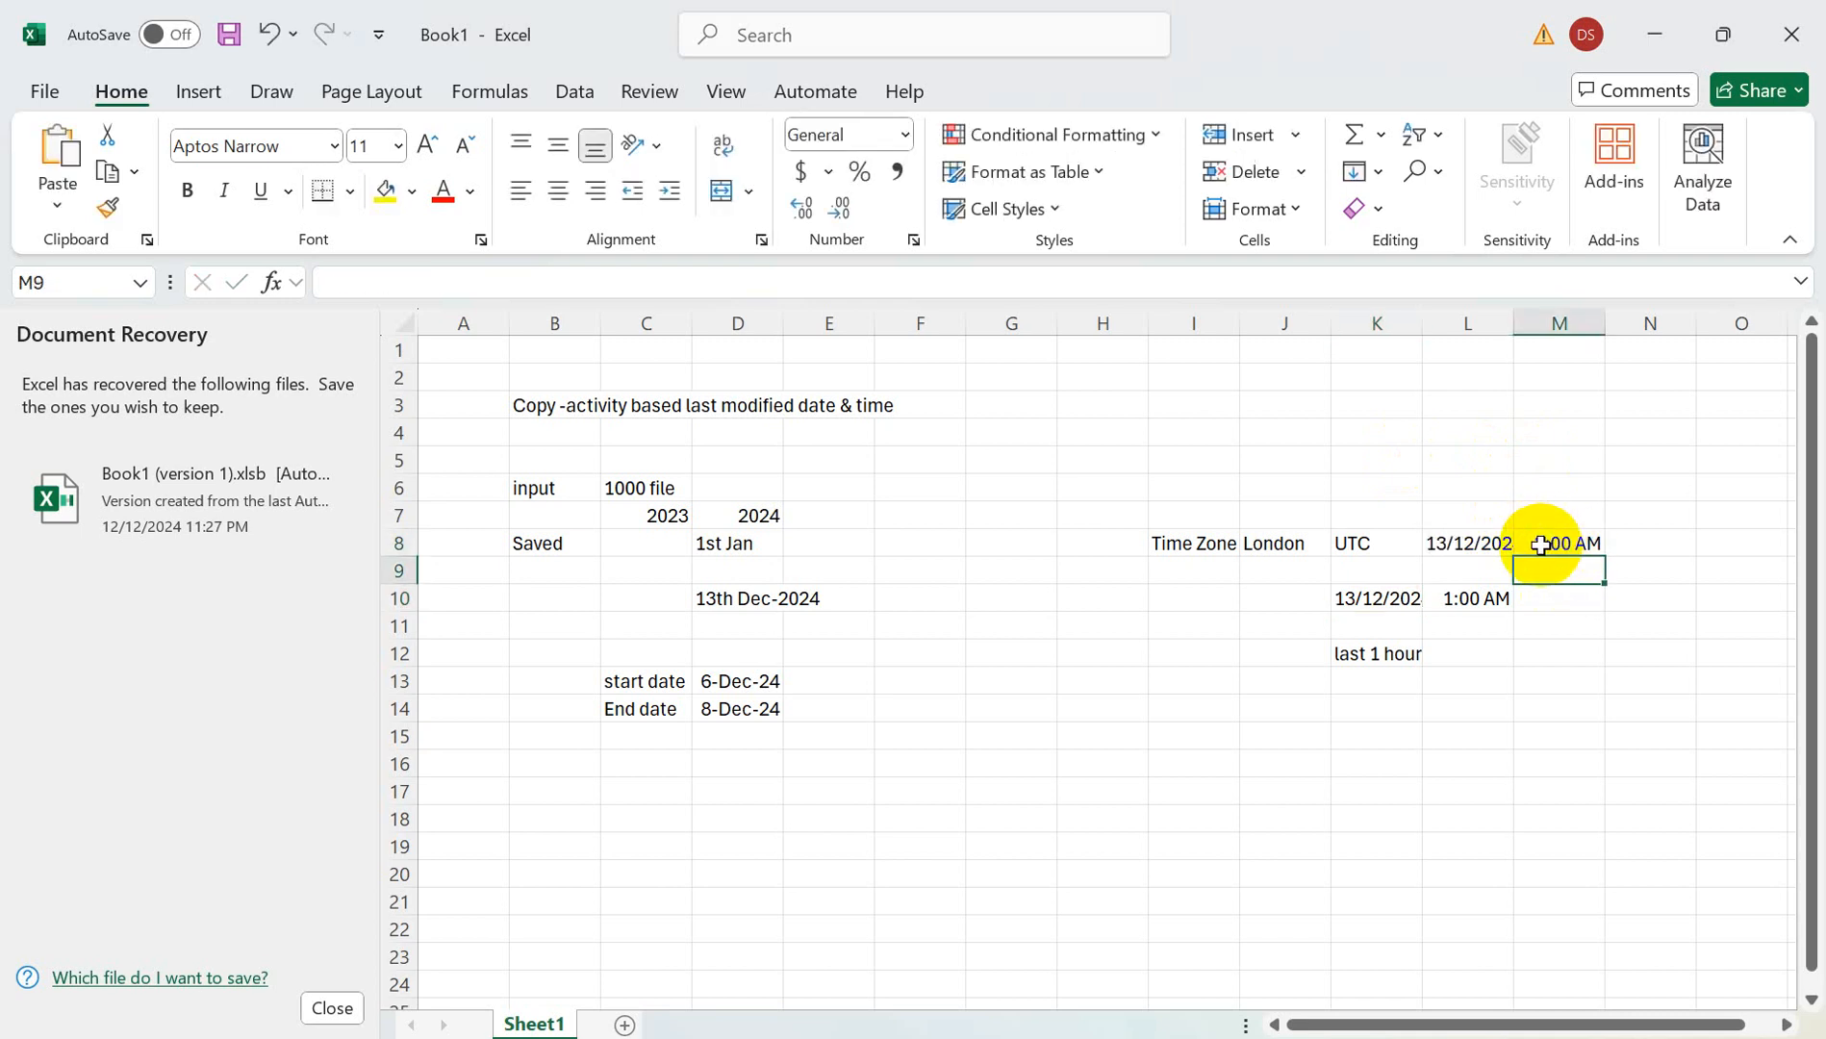
pyautogui.click(1542, 544)
pyautogui.press('Delete')
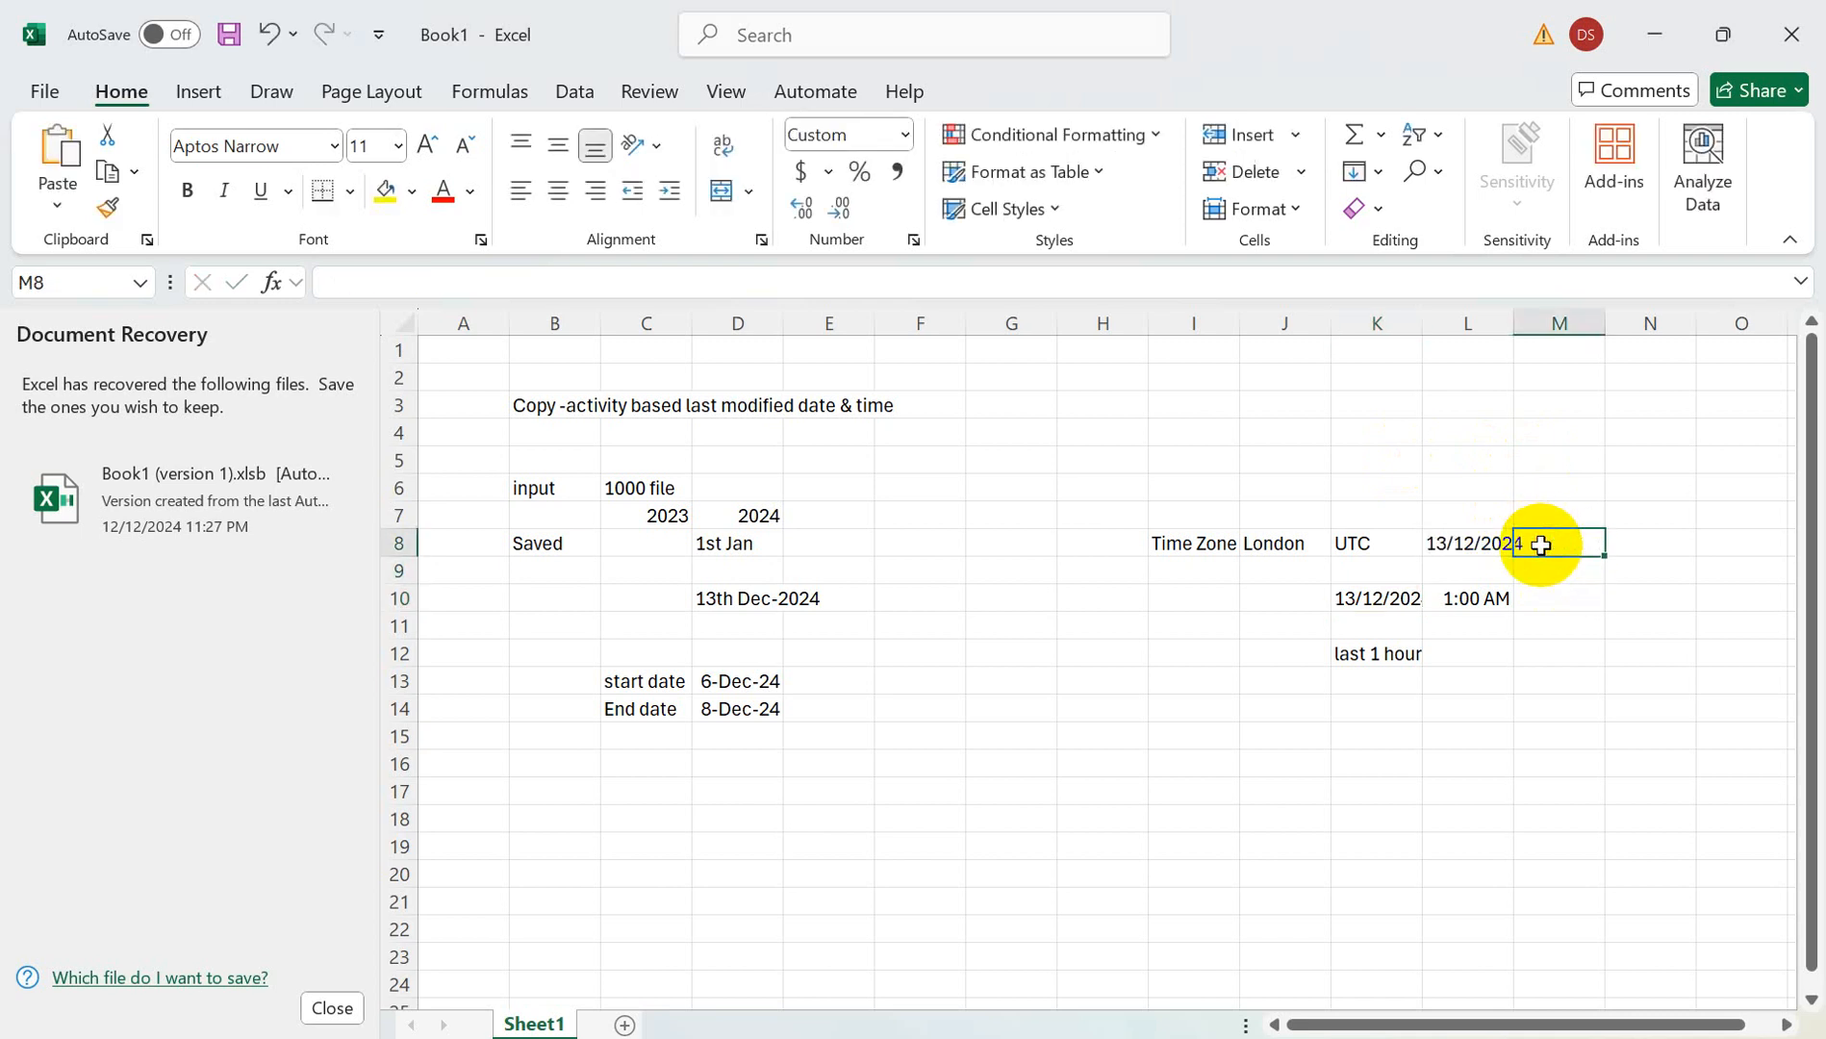
pyautogui.write('11 PM')
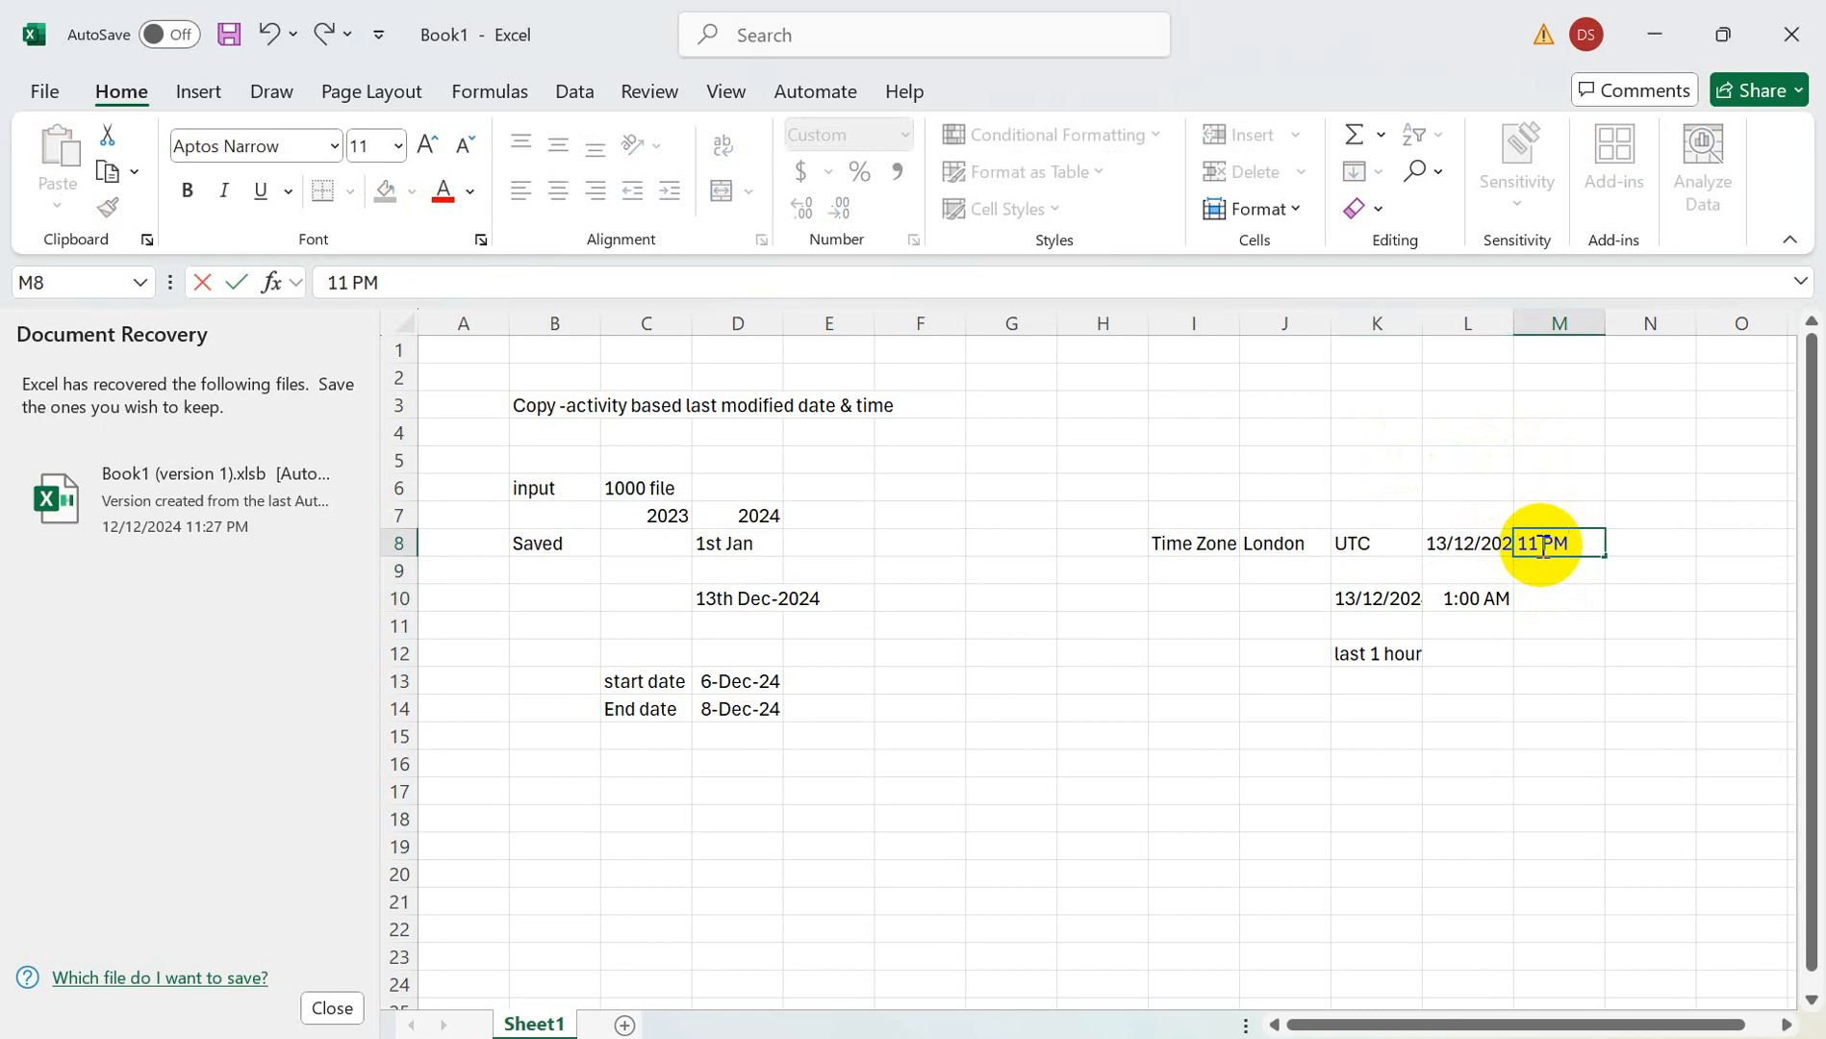
pyautogui.click(1631, 630)
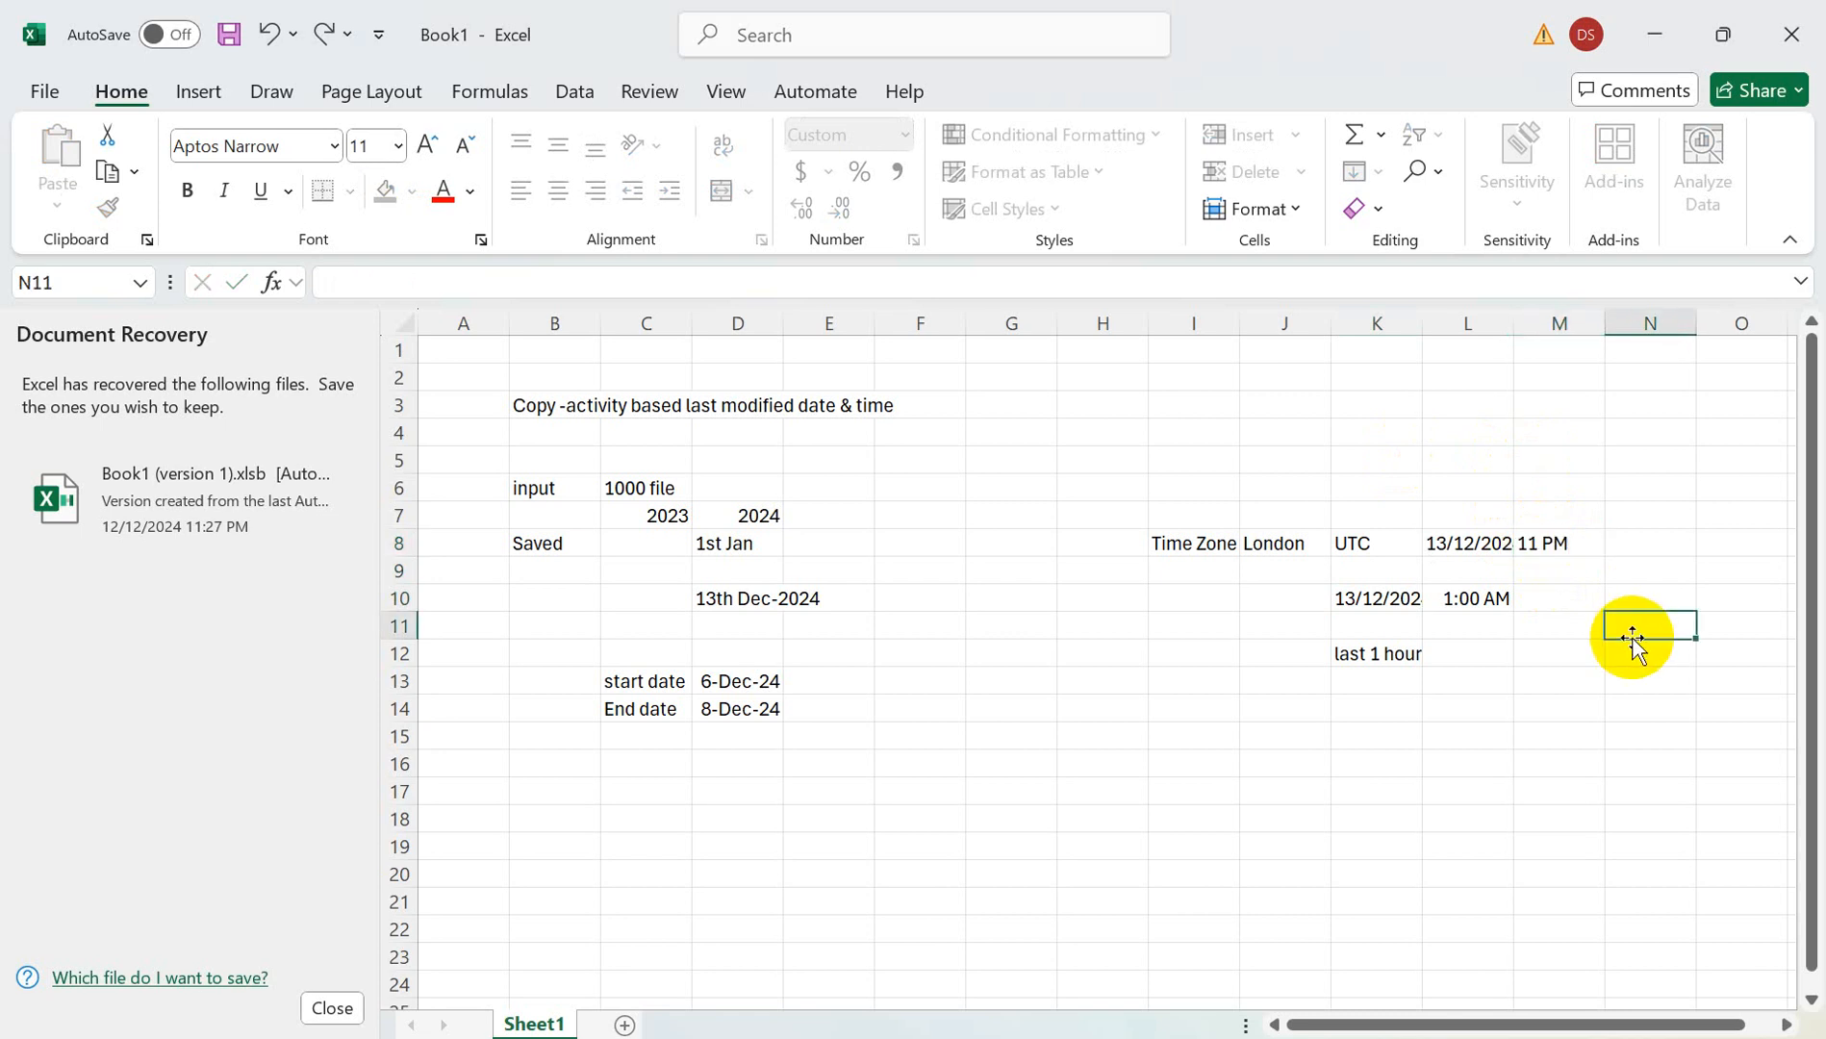
# - Set the time in cell L10 to 10 PM and review it against the time in M8
pyautogui.click(1543, 545)
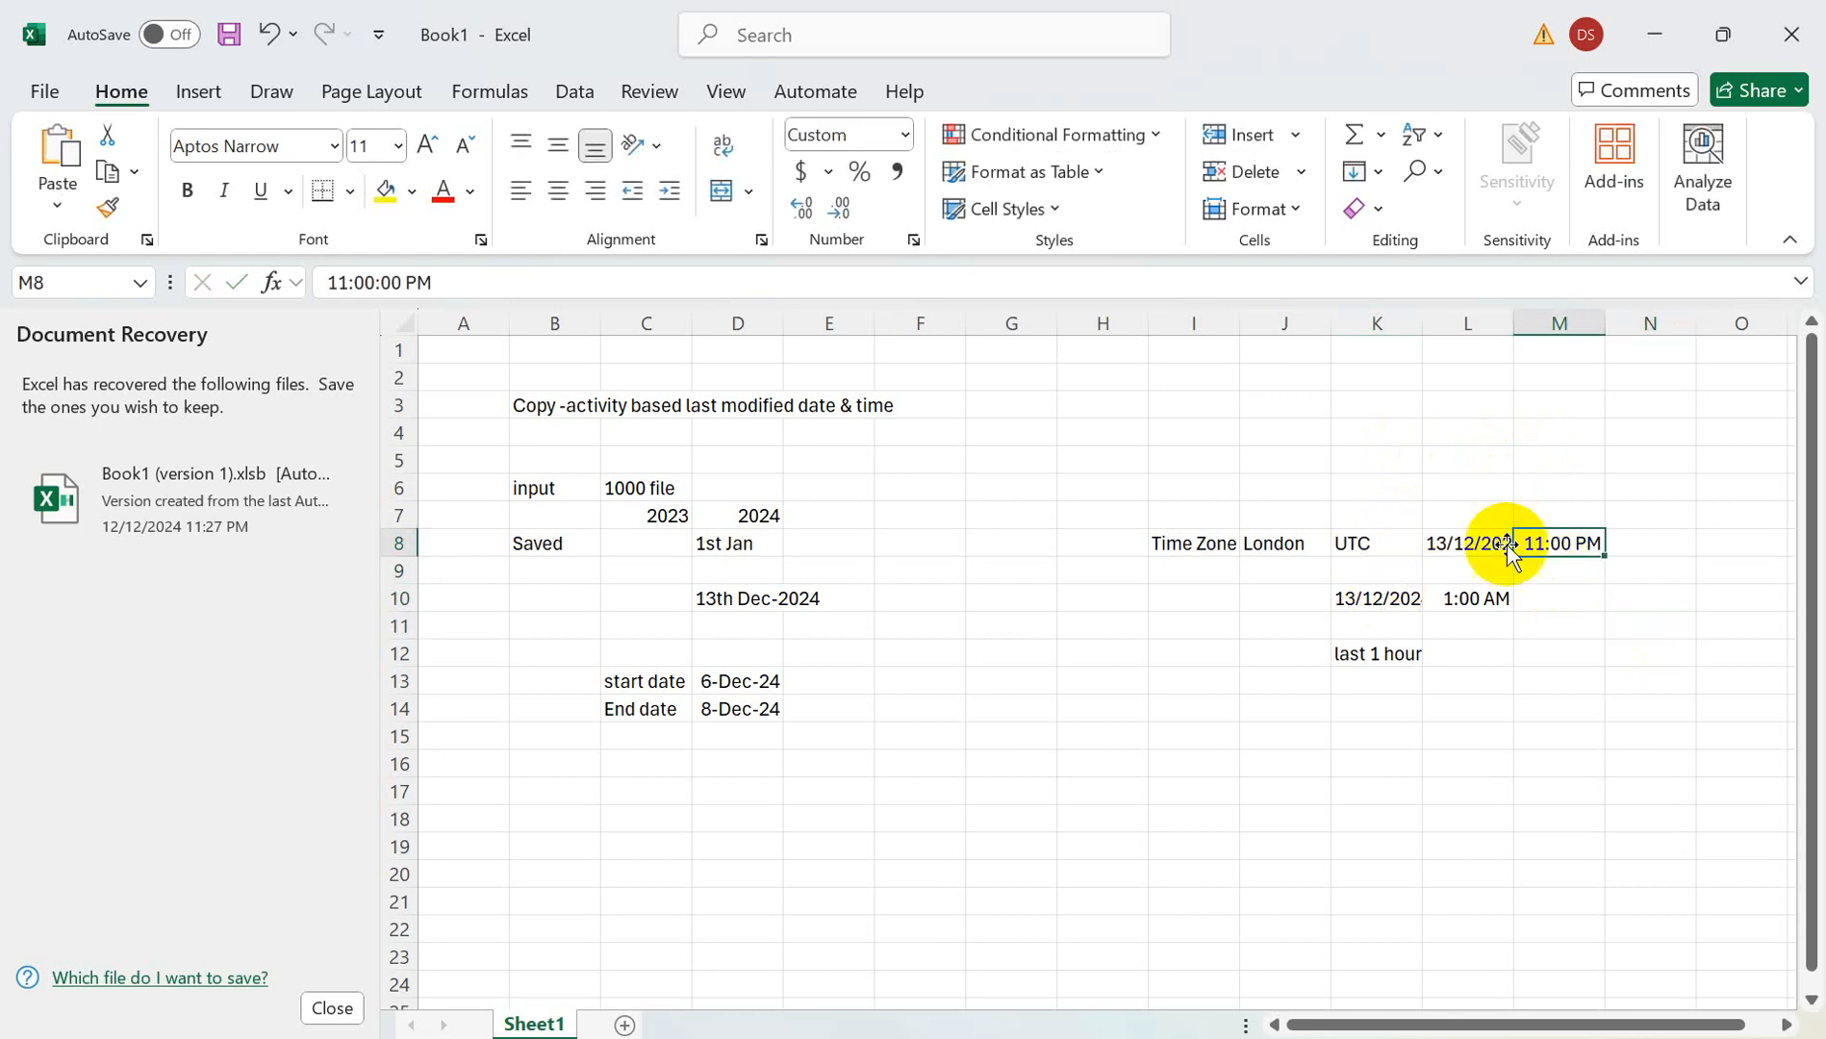
pyautogui.click(1455, 598)
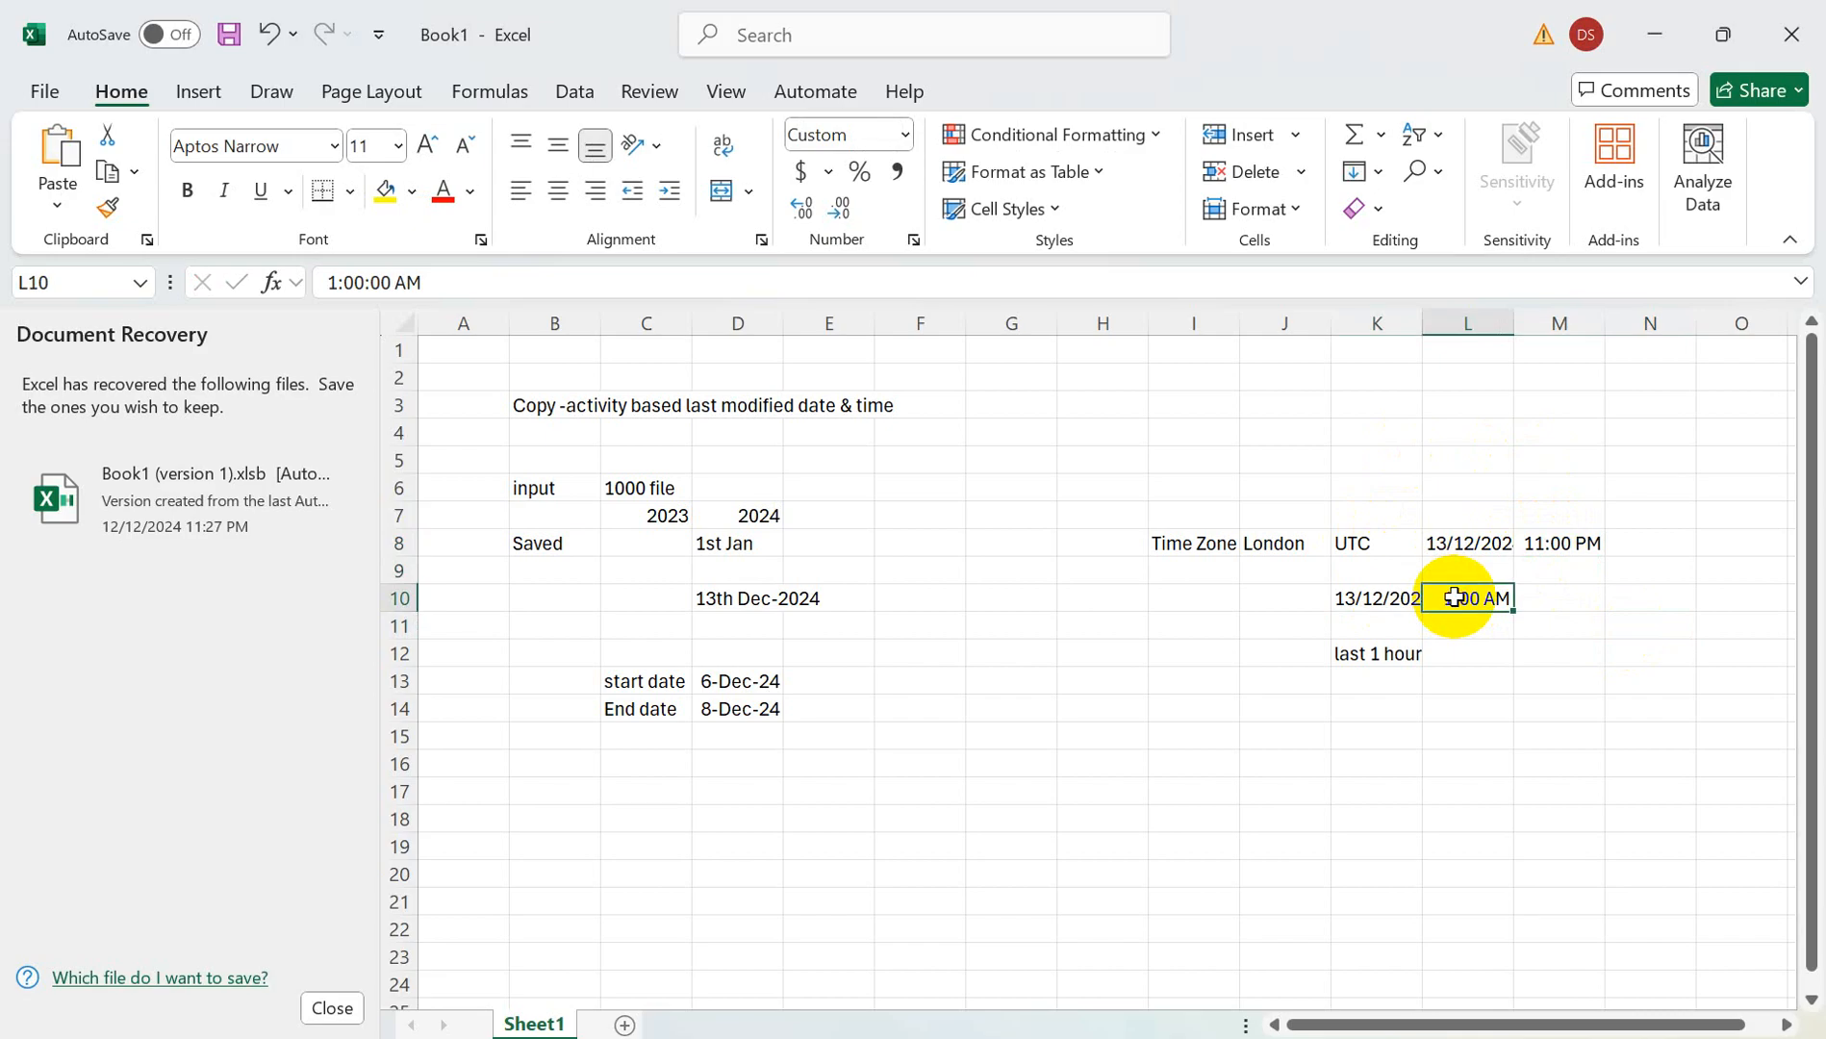
pyautogui.write('10 PM')
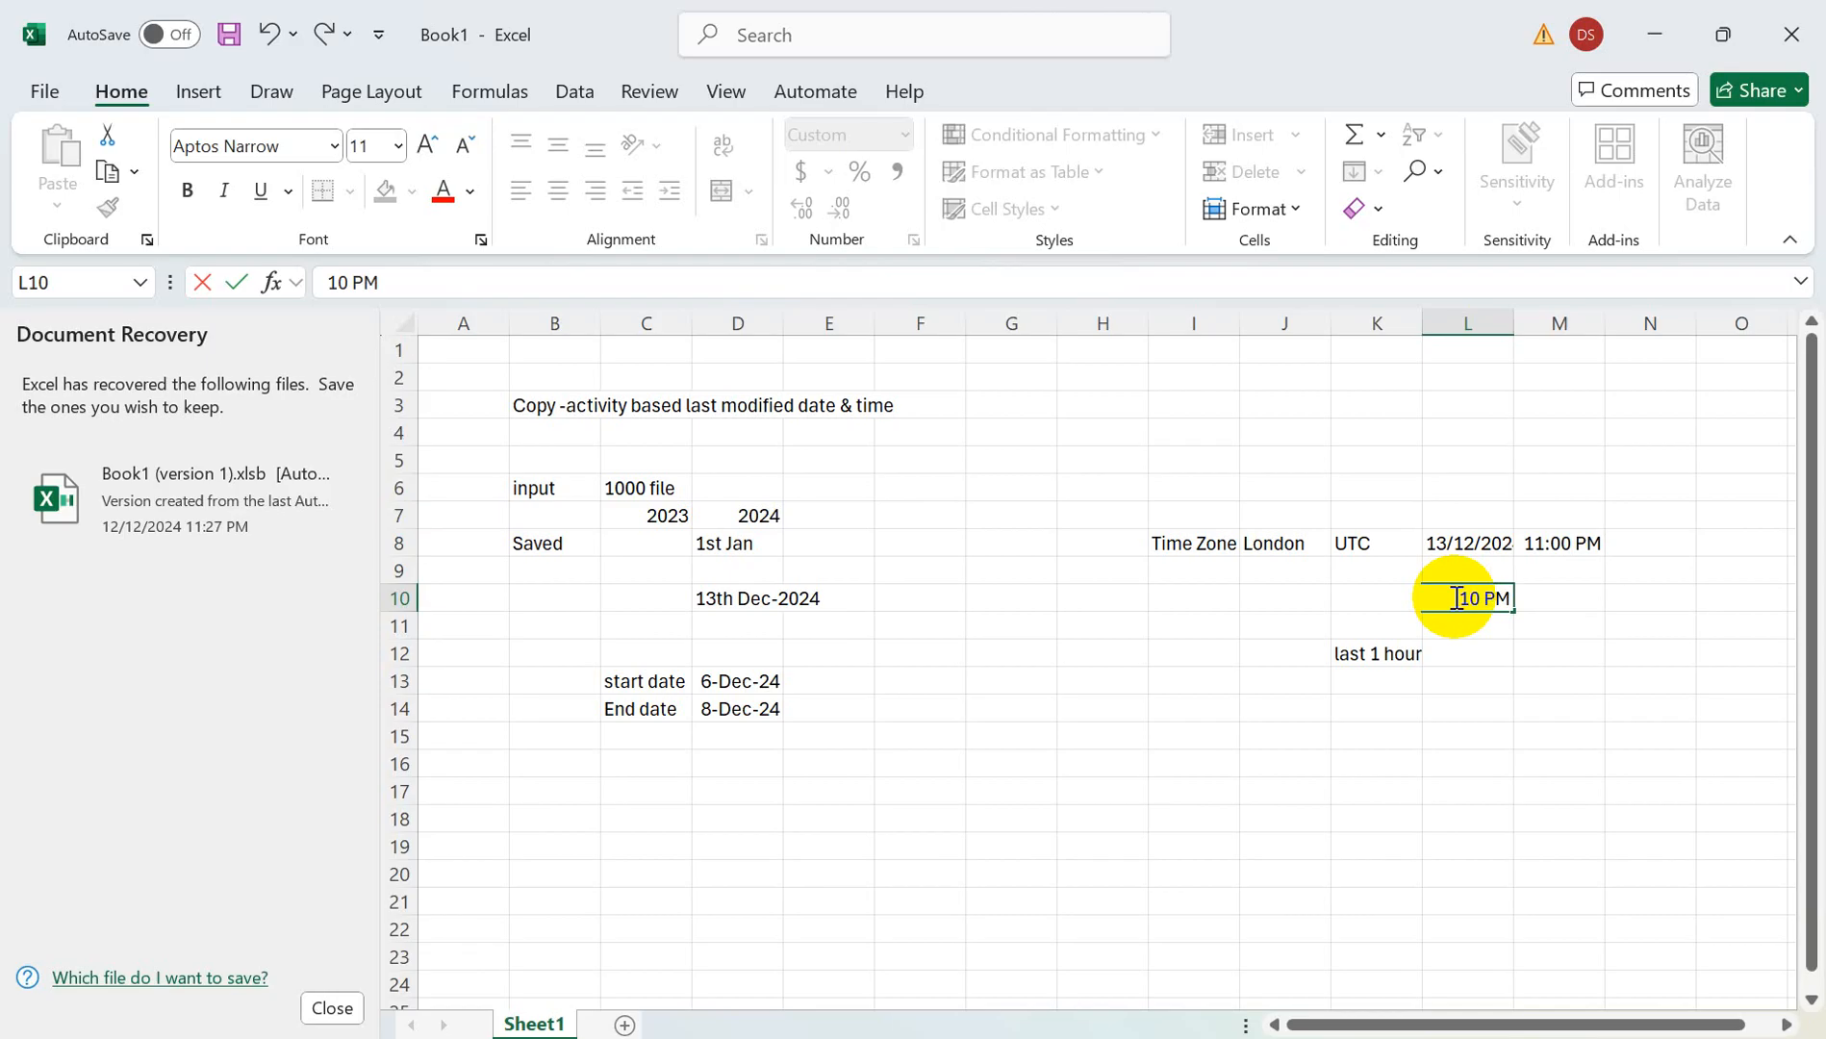
pyautogui.click(1568, 770)
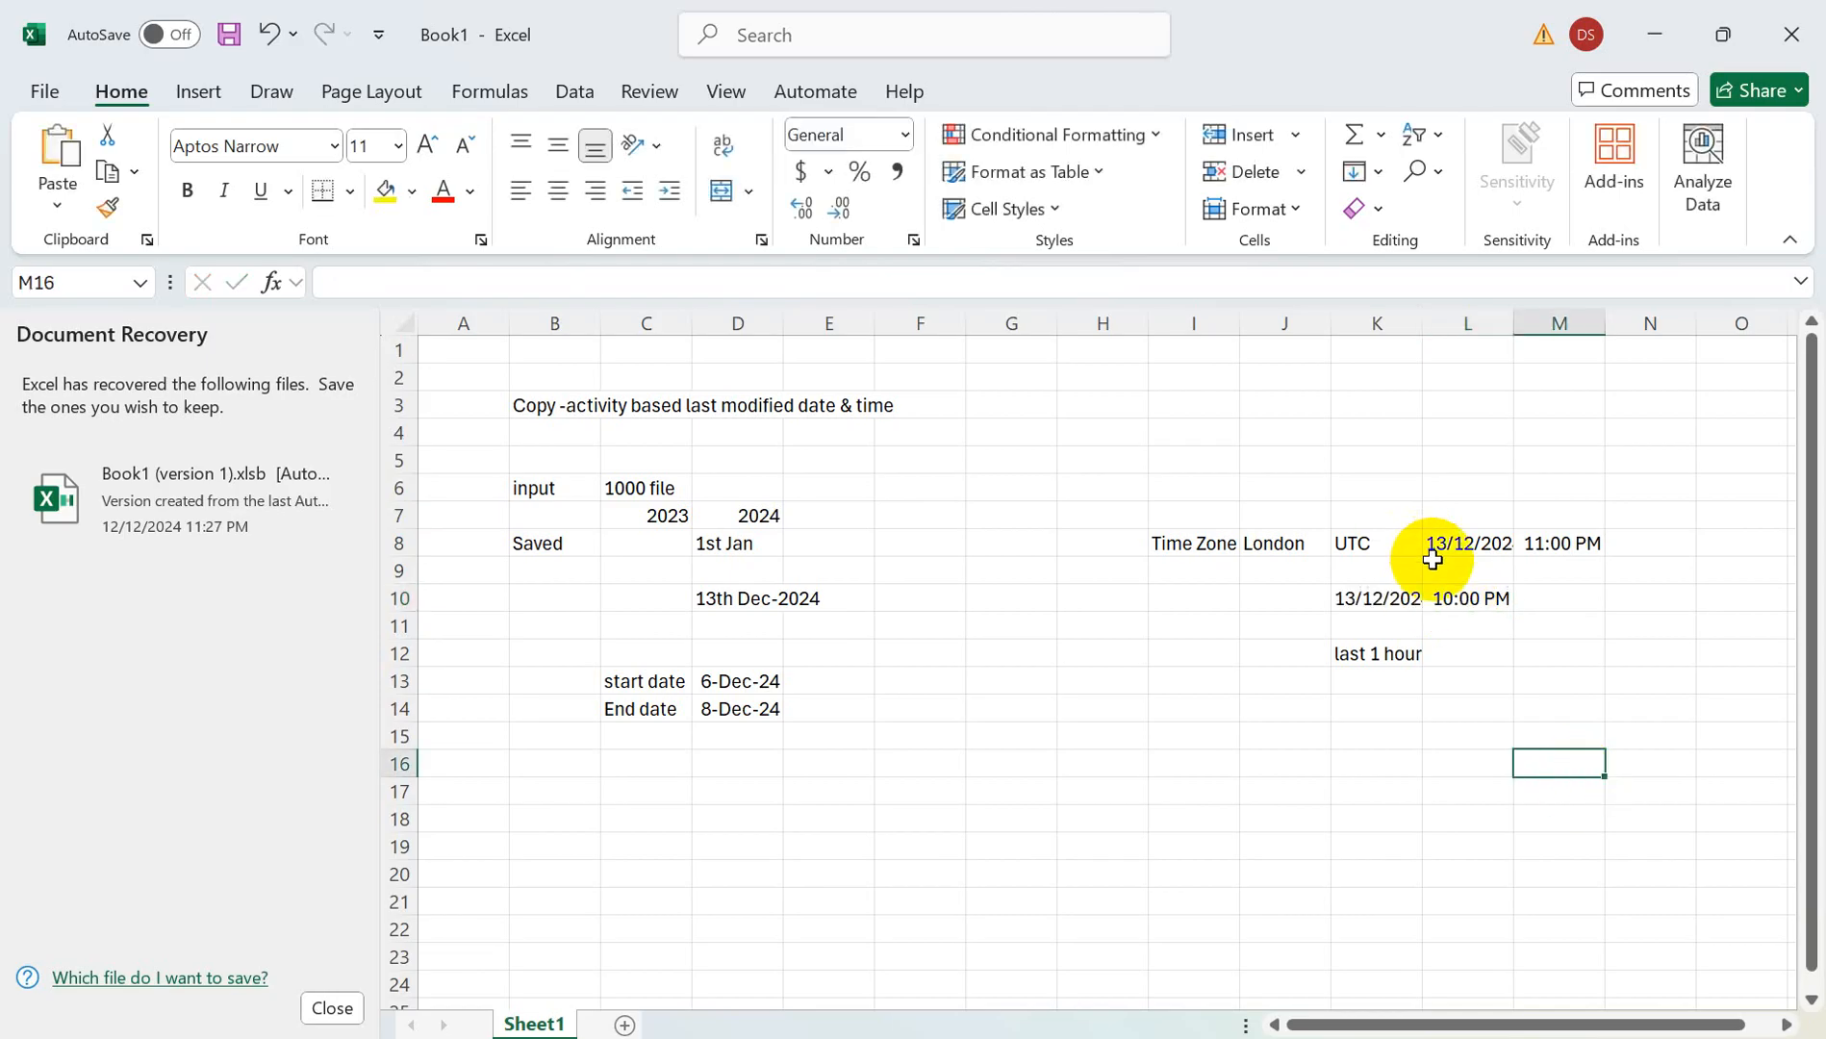
pyautogui.click(1455, 600)
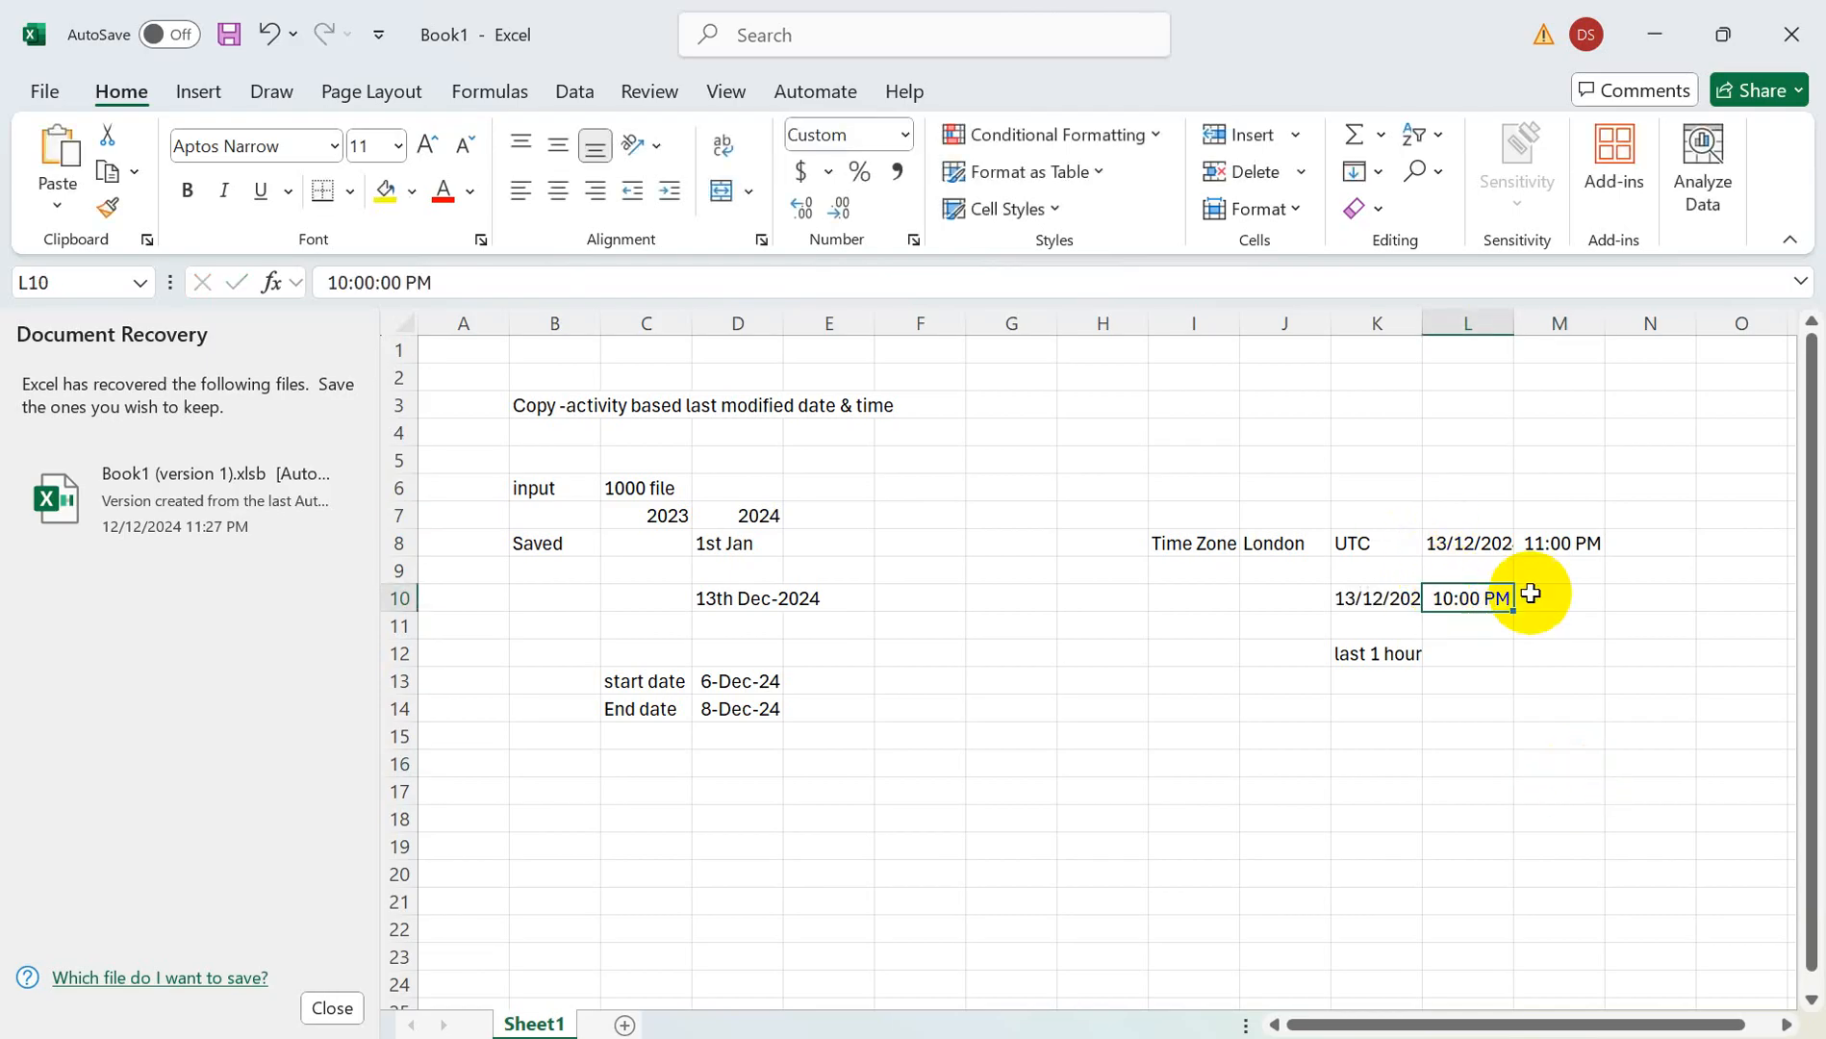
pyautogui.click(1556, 548)
# - Look at the input container's file list again, return to Excel and add a blank second worksheet to the workbook
pyautogui.hotkey('alt', 'Tab')
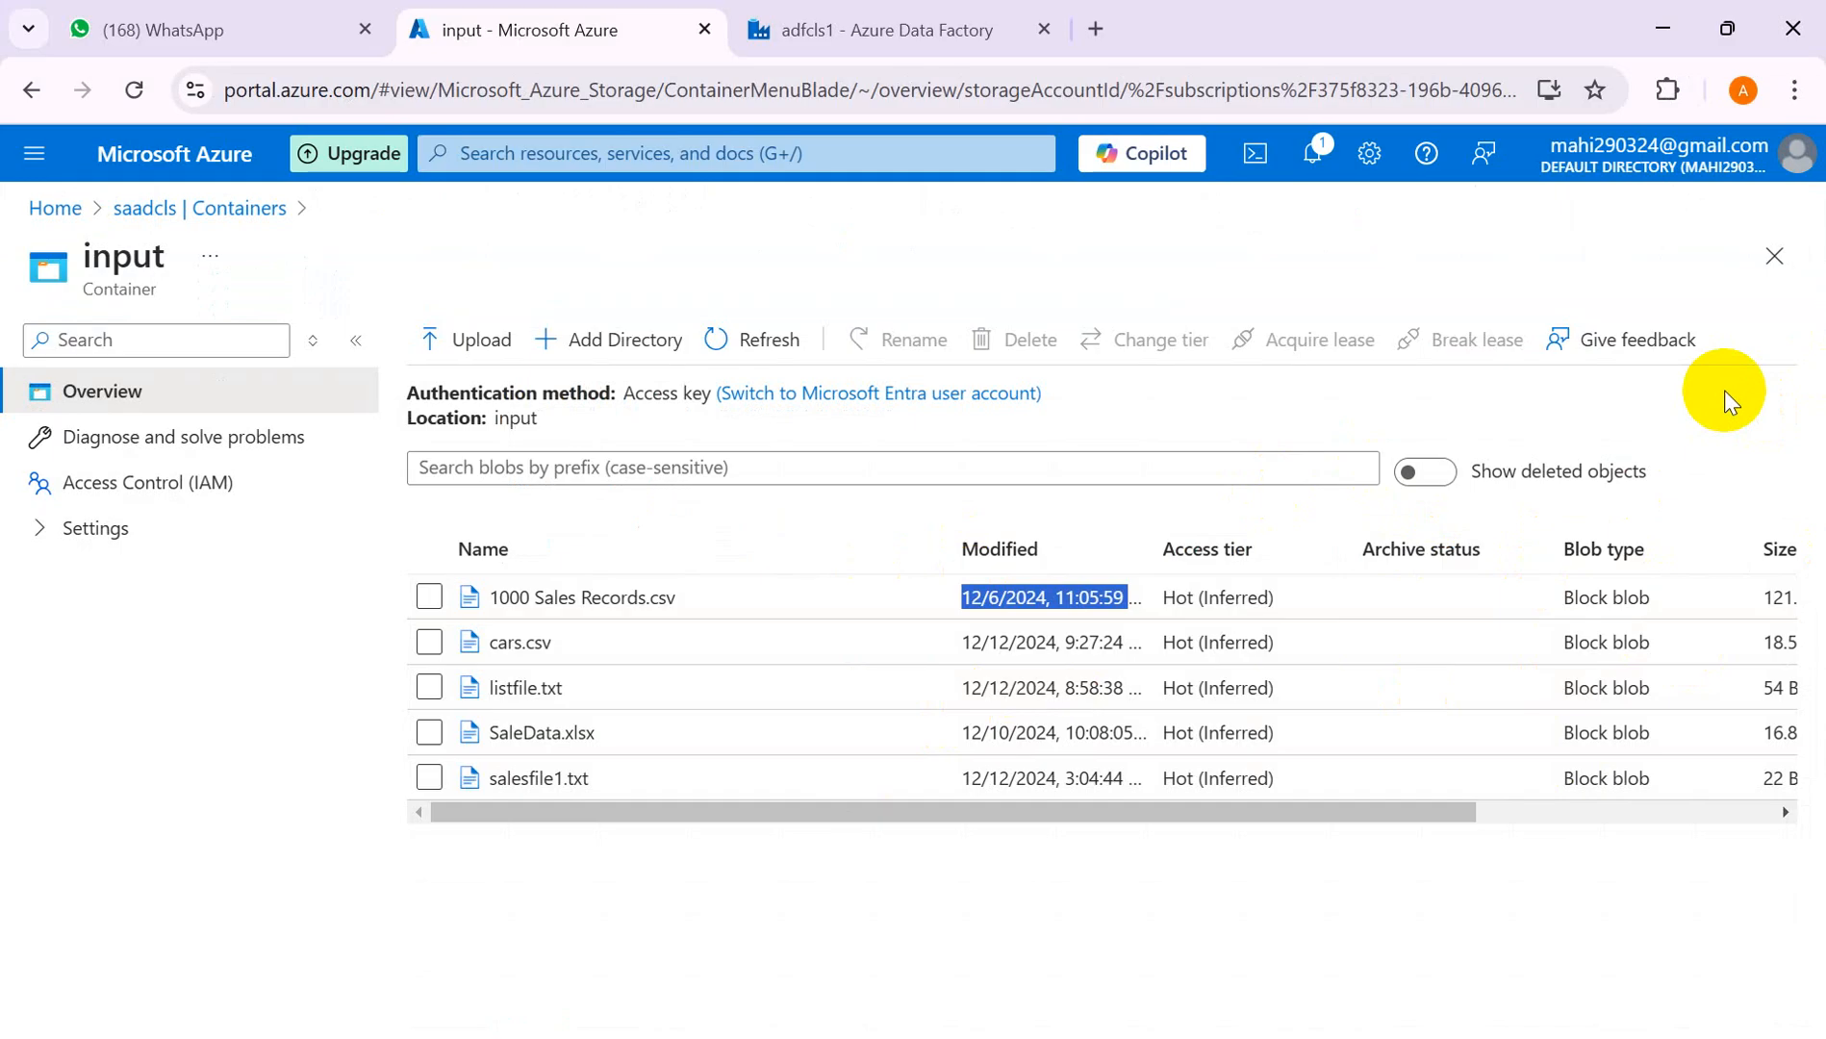
pyautogui.hotkey('alt', 'Tab')
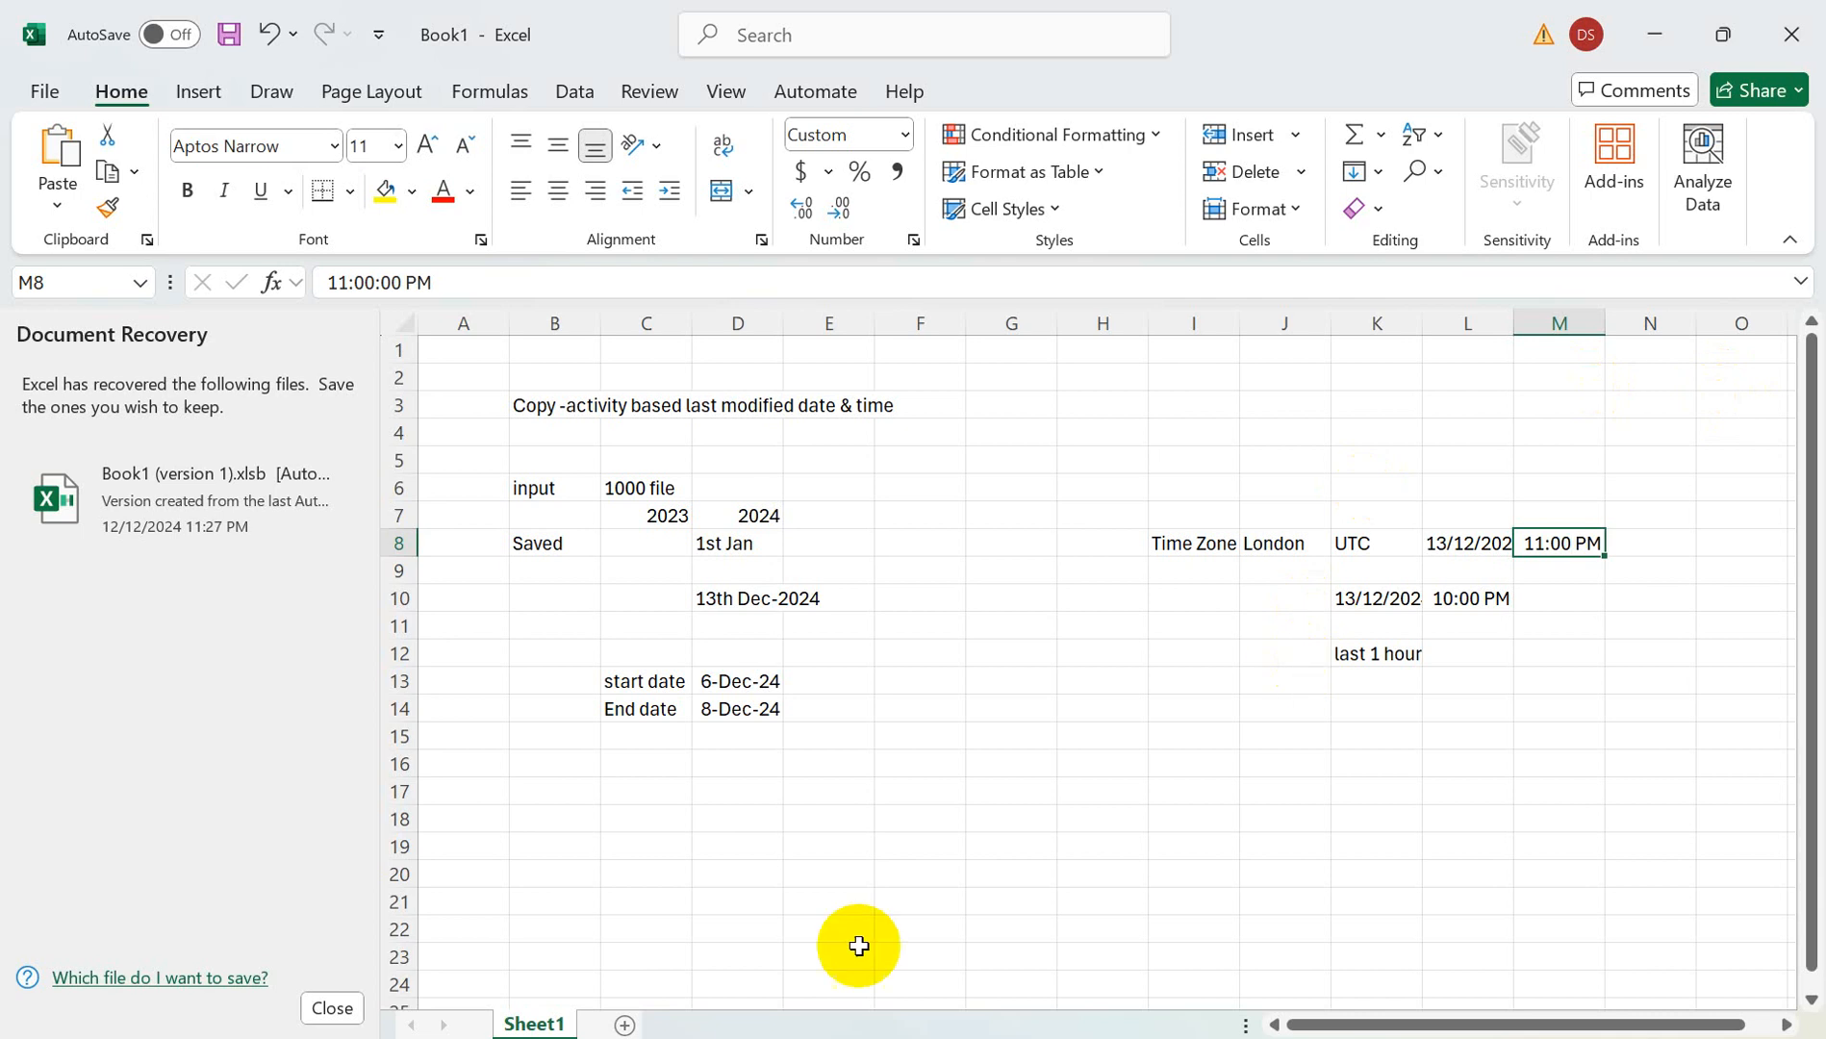
pyautogui.click(624, 1025)
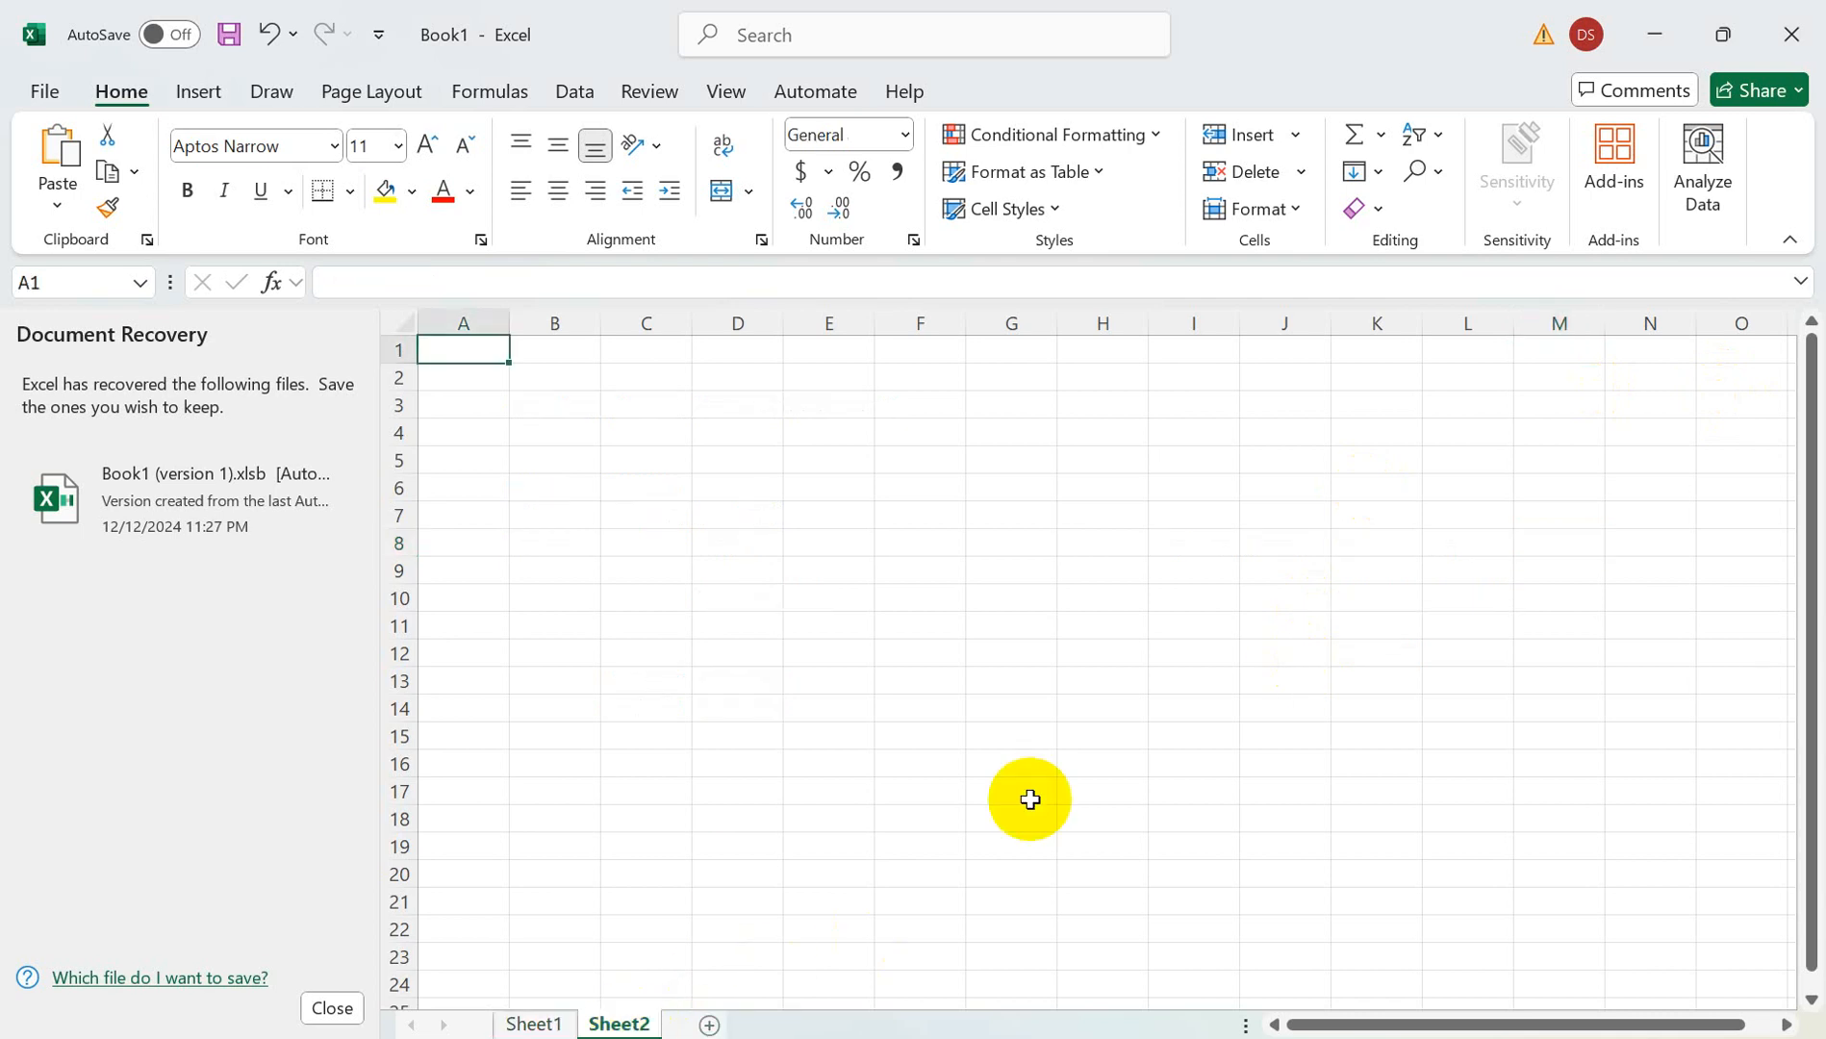
# - Switch to Data Factory in the browser, create a new pipeline and add a Copy data activity to its canvas
pyautogui.hotkey('alt', 'Tab')
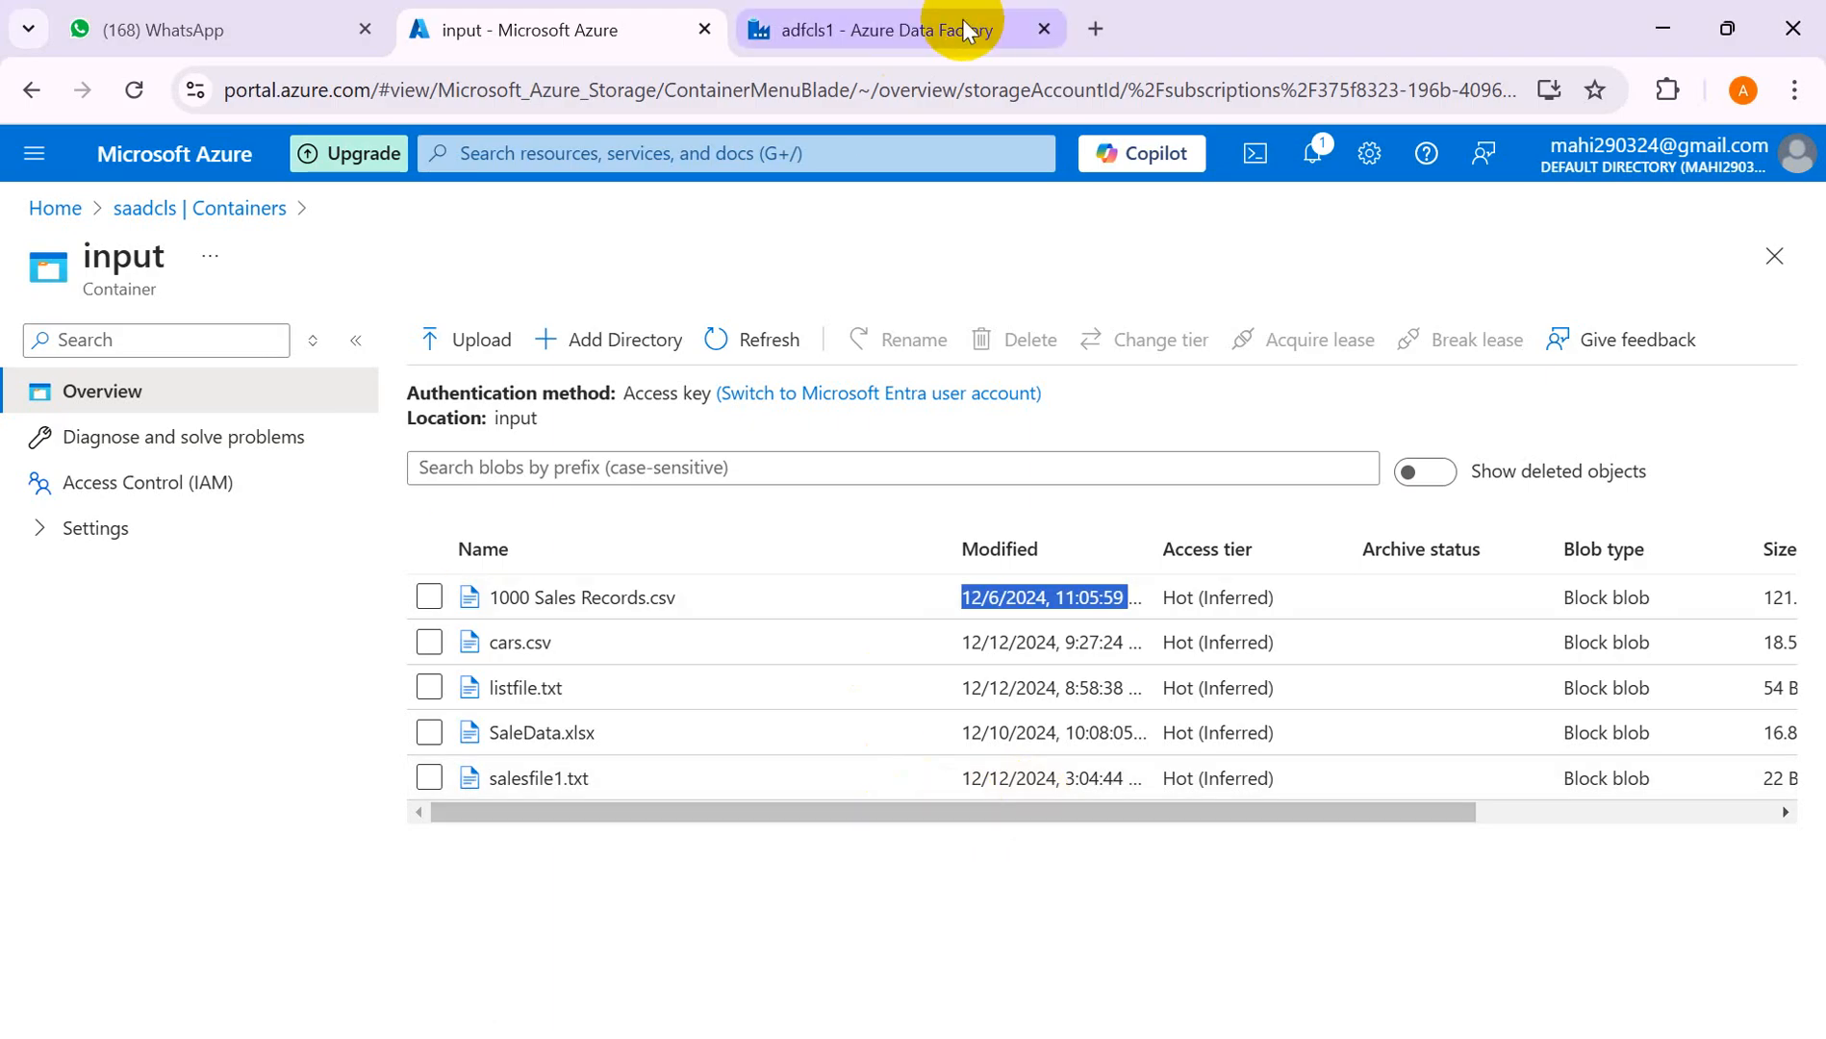
pyautogui.click(871, 29)
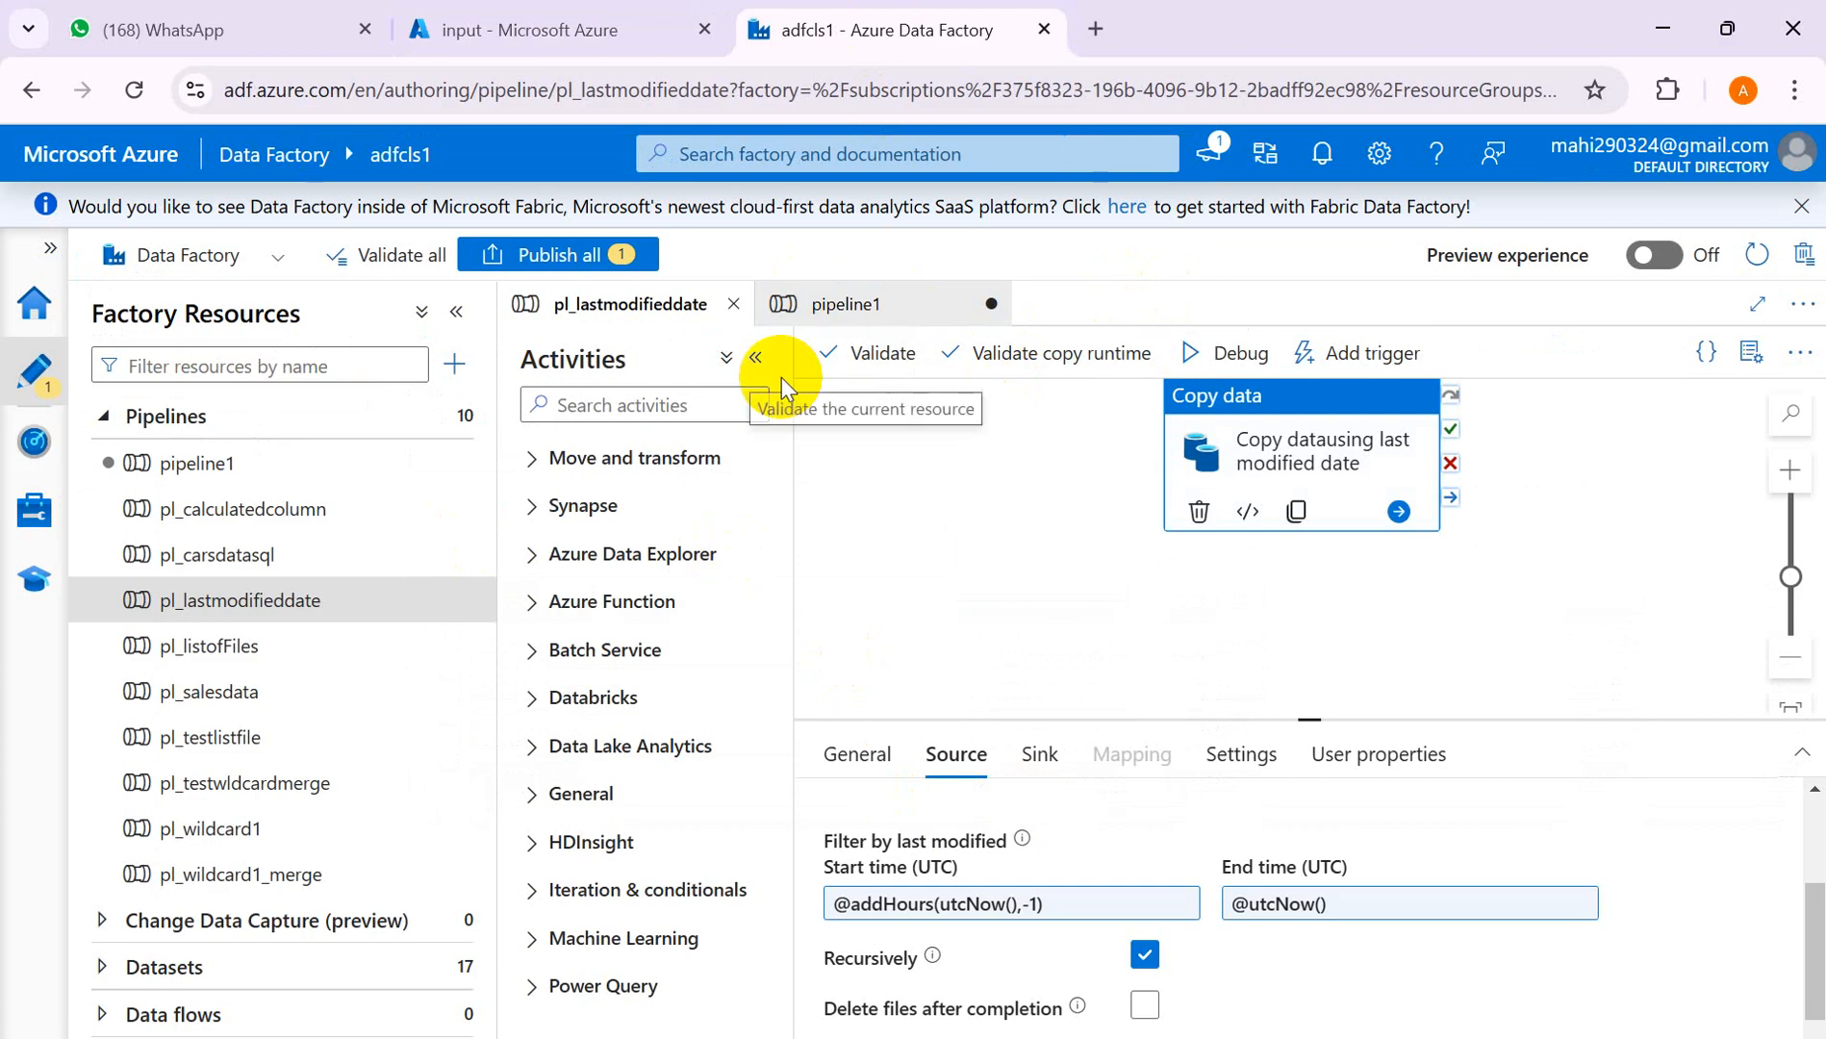
pyautogui.click(468, 423)
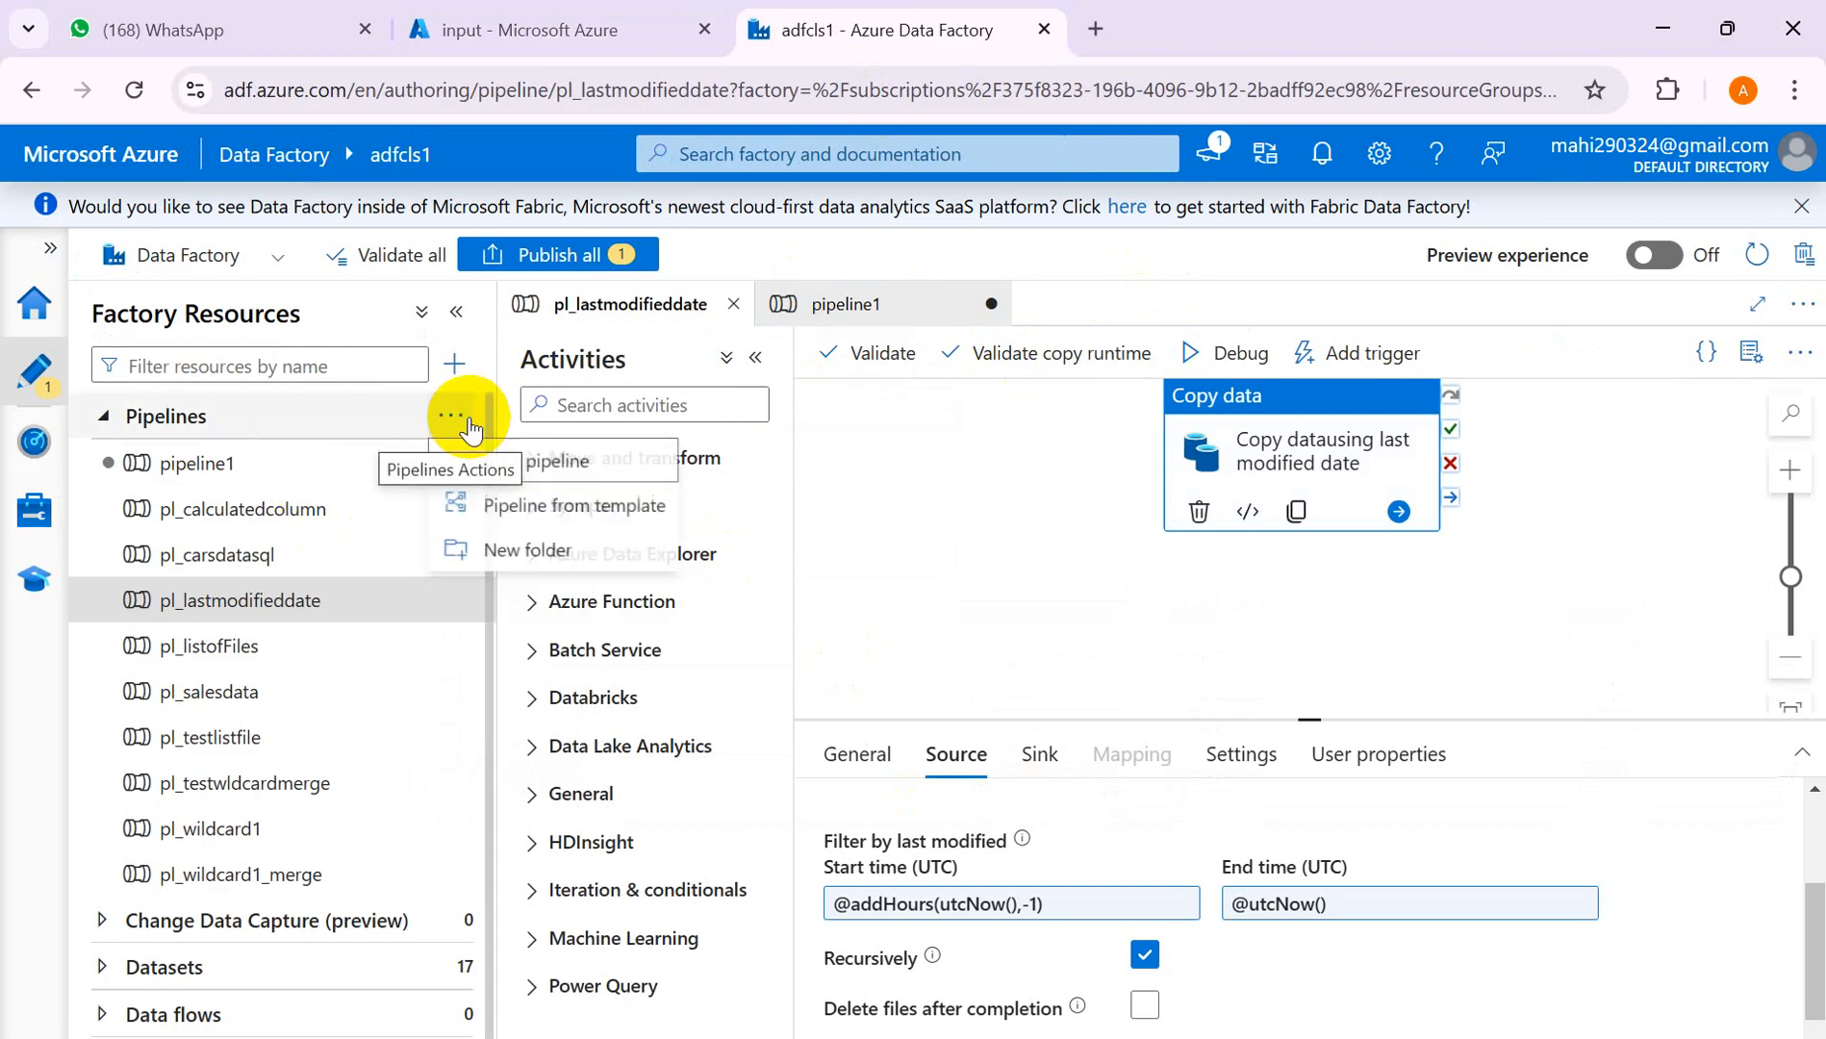
pyautogui.click(568, 464)
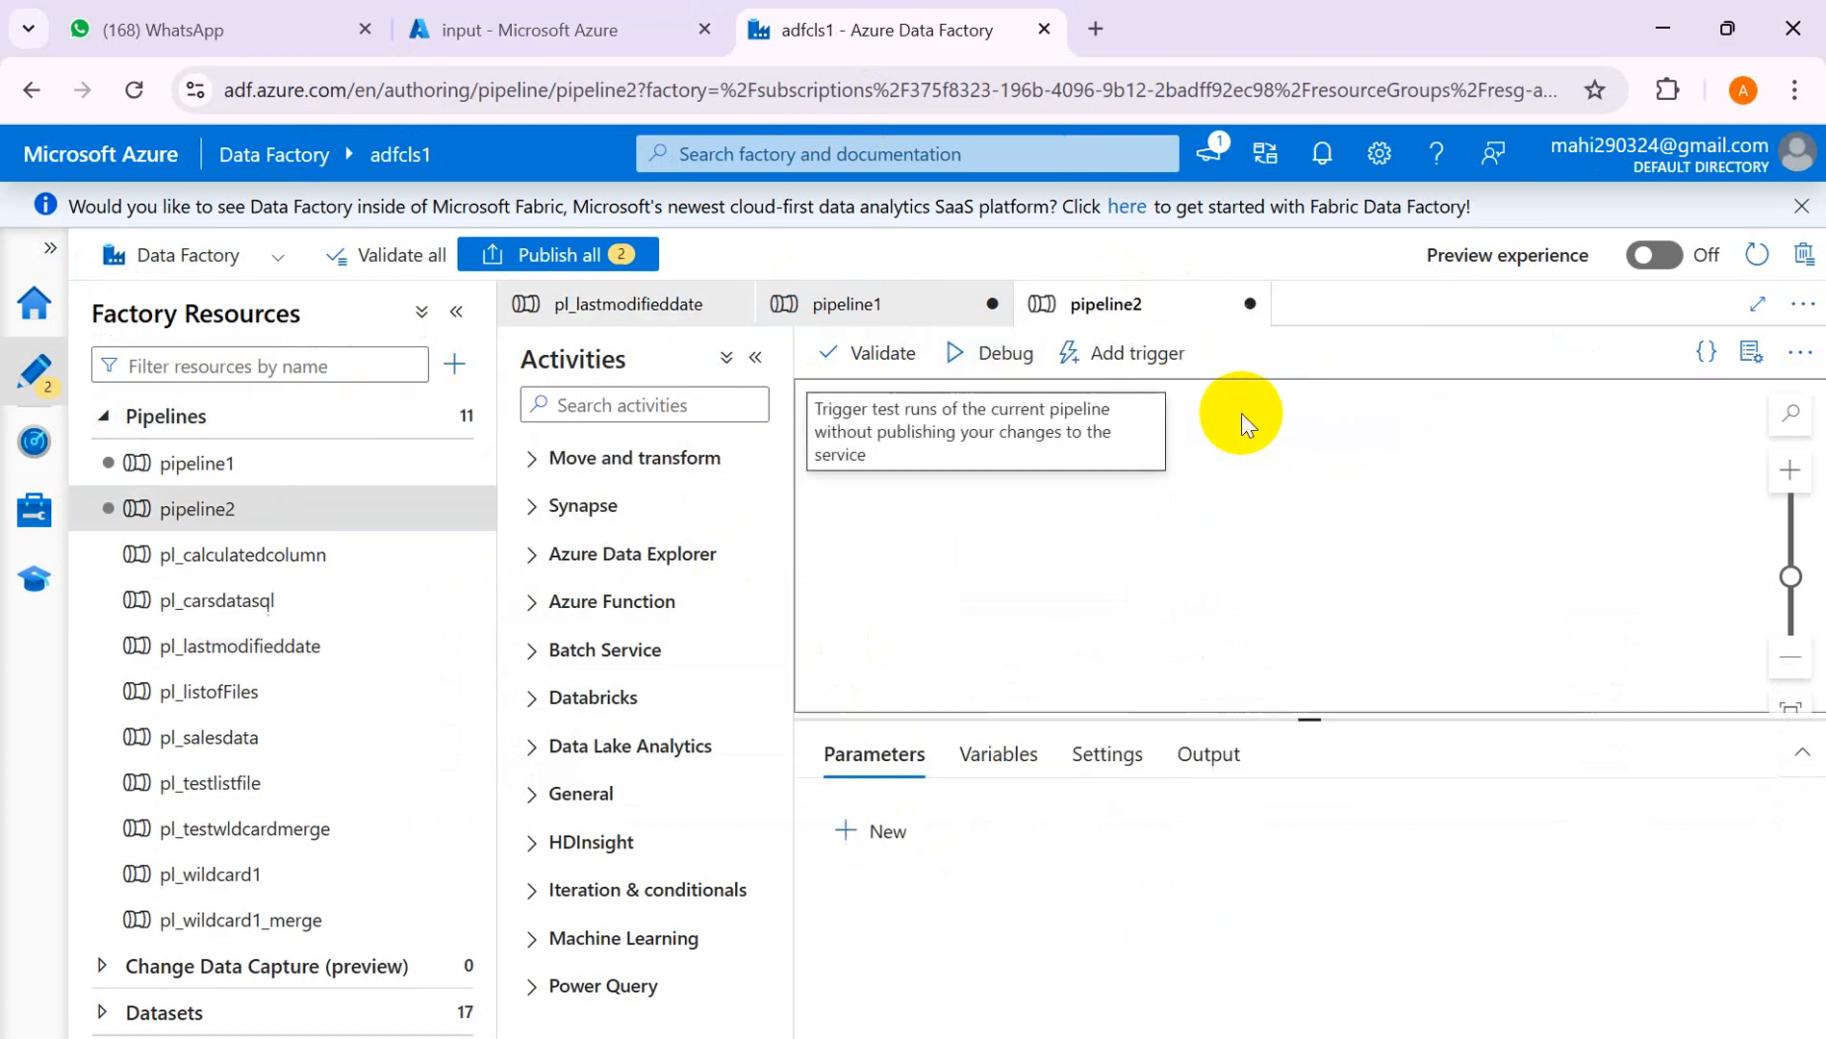
pyautogui.click(534, 470)
pyautogui.moveTo(599, 517); pyautogui.dragTo(996, 539)
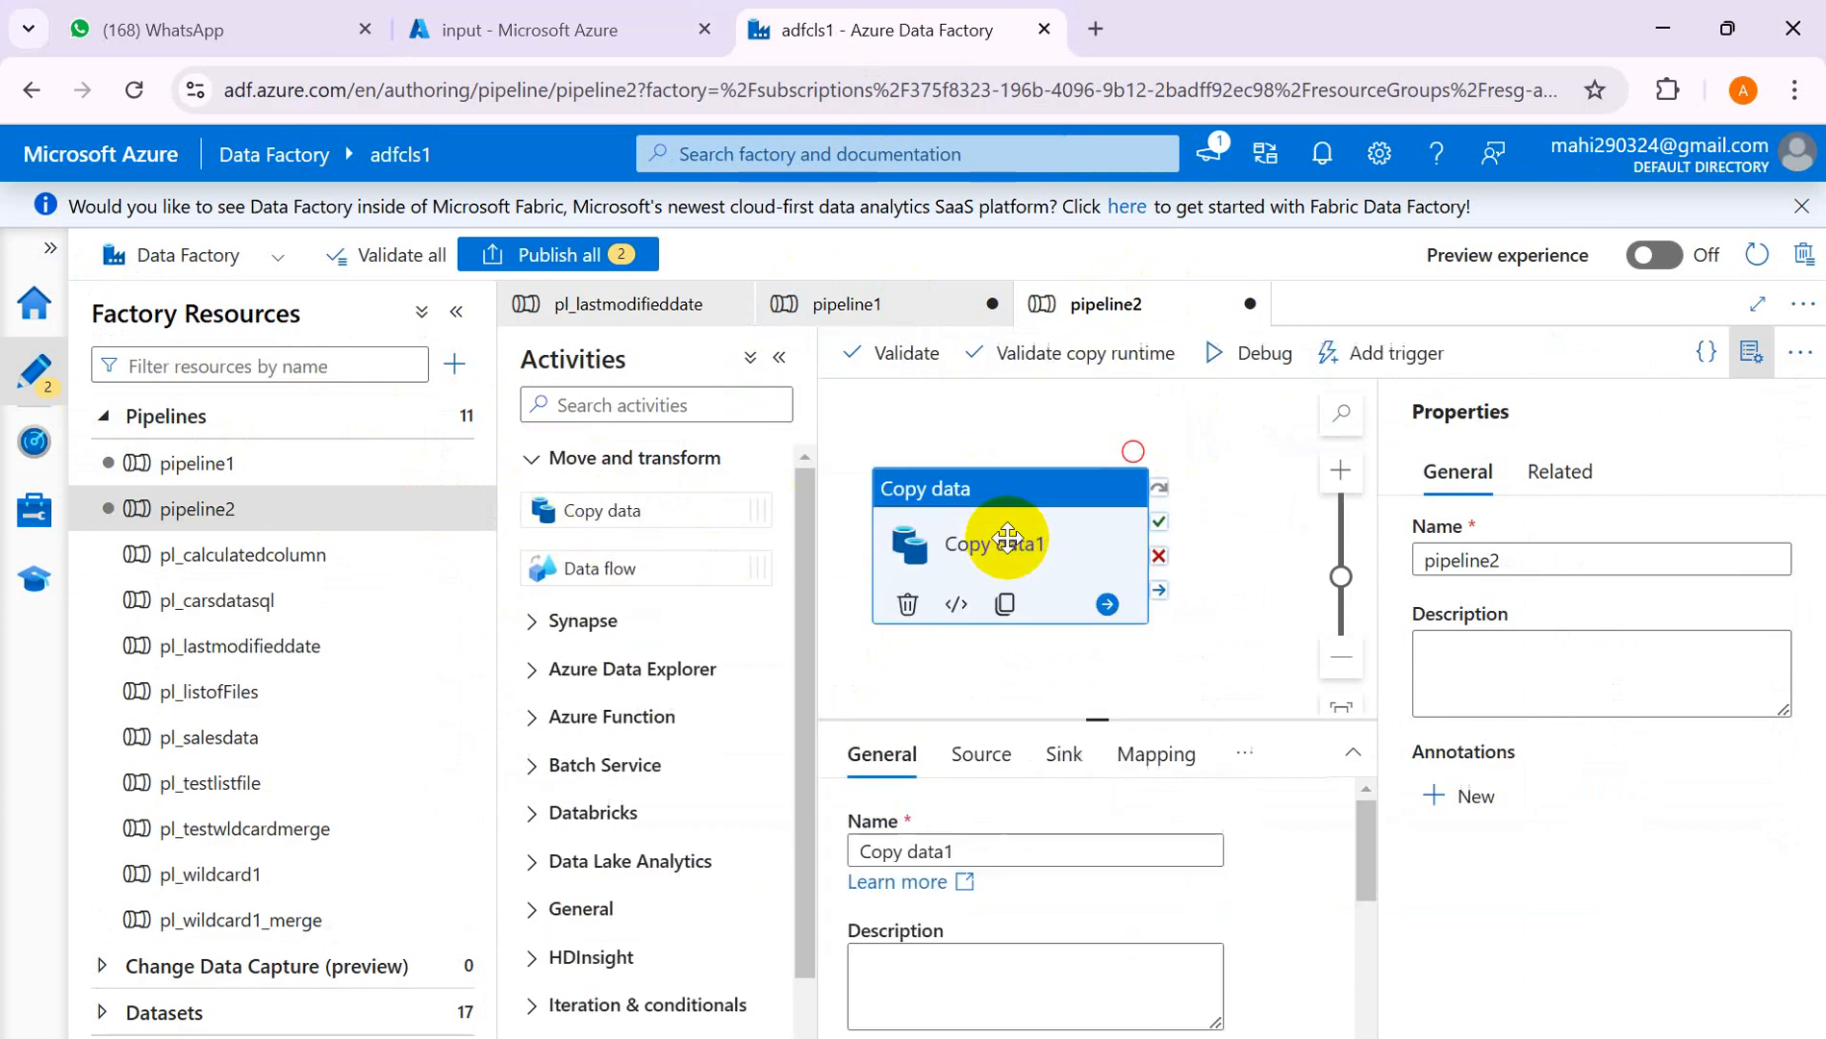
# - Rename the new pipeline as pl_lastmodifieddatetest
pyautogui.click(1508, 564)
pyautogui.press('BackSpace')
pyautogui.press('BackSpace')
pyautogui.press('BackSpace')
pyautogui.press('BackSpace')
pyautogui.press('BackSpace')
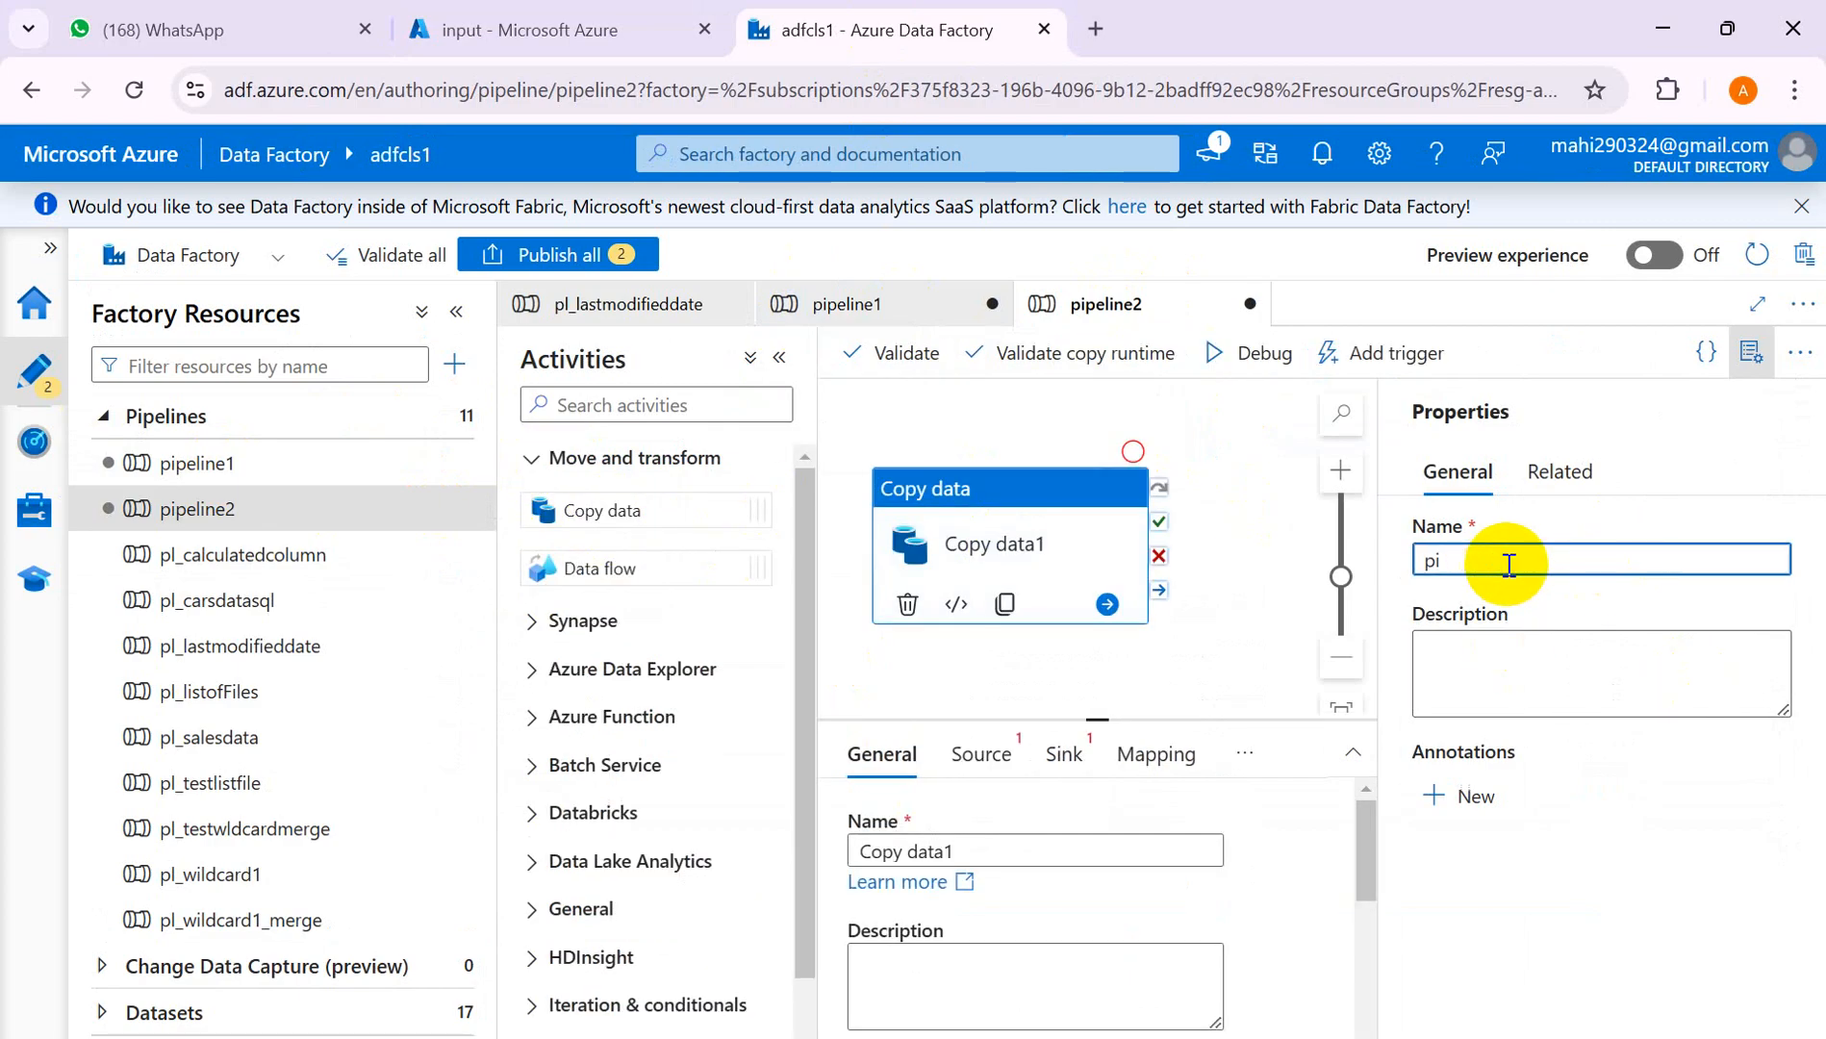
pyautogui.press('BackSpace')
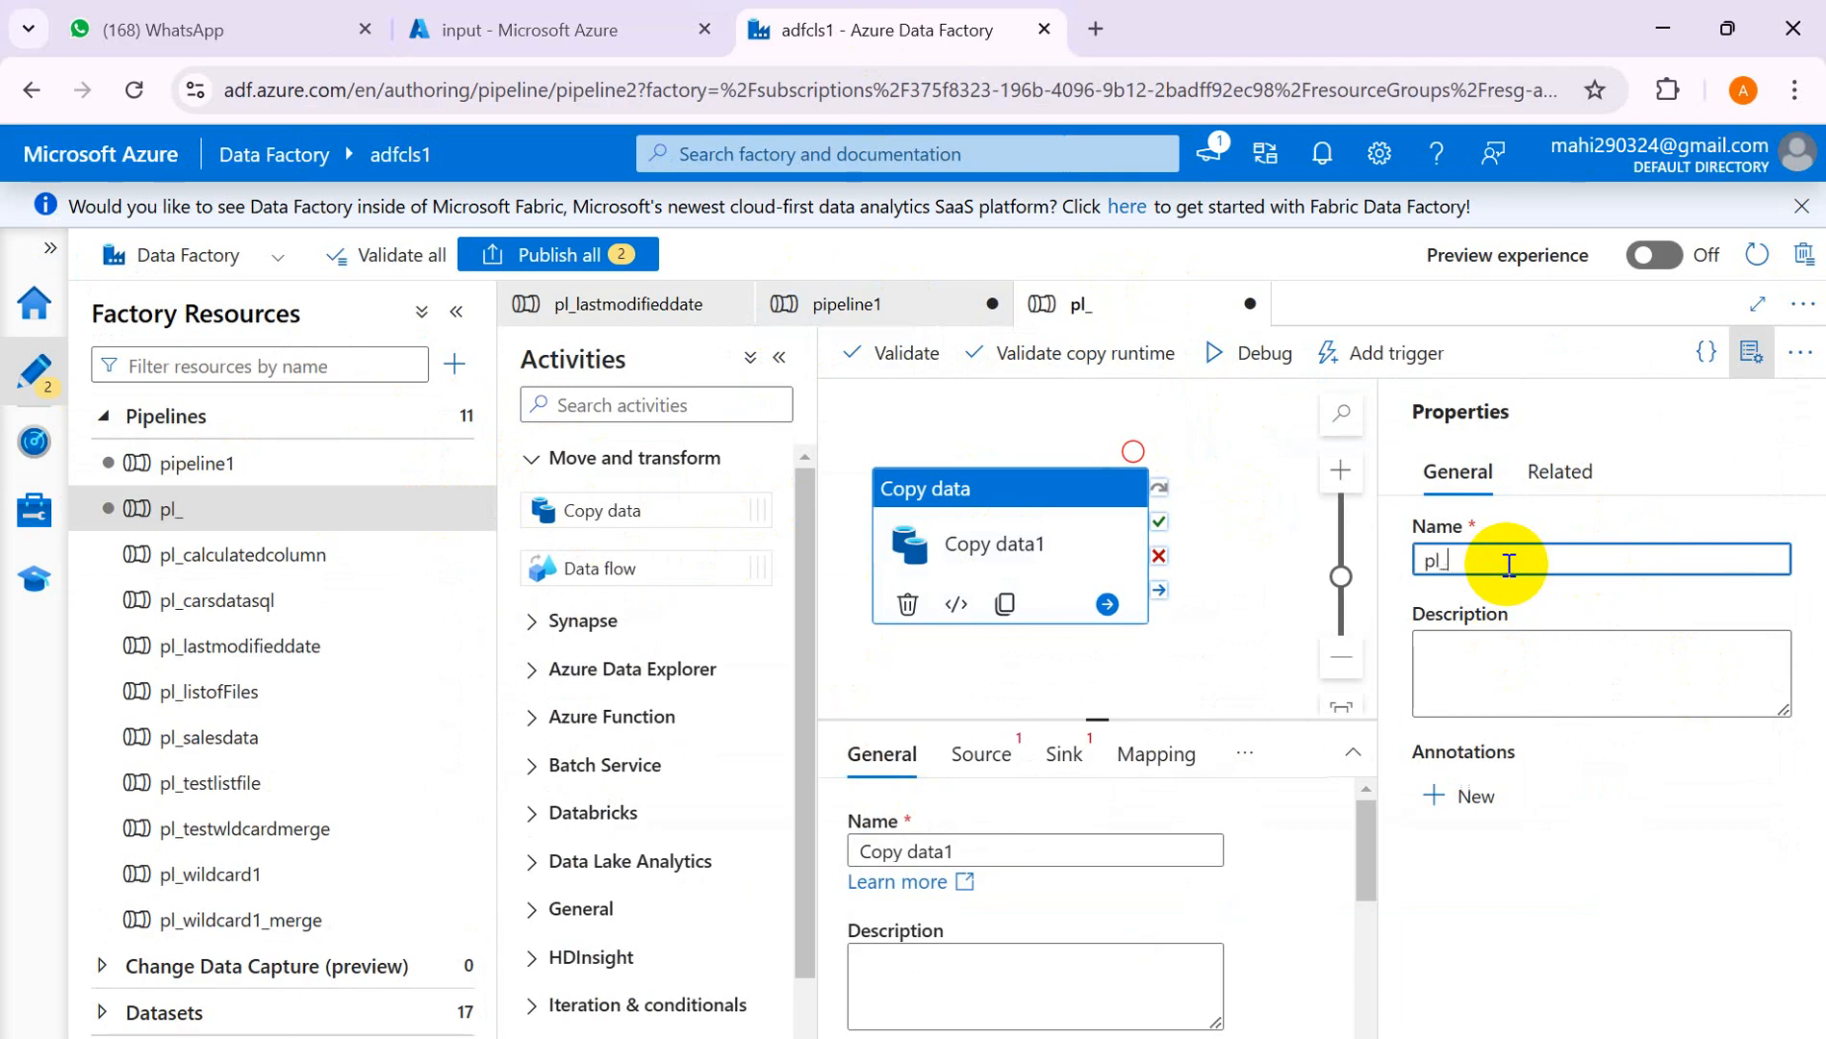
pyautogui.write('l_las')
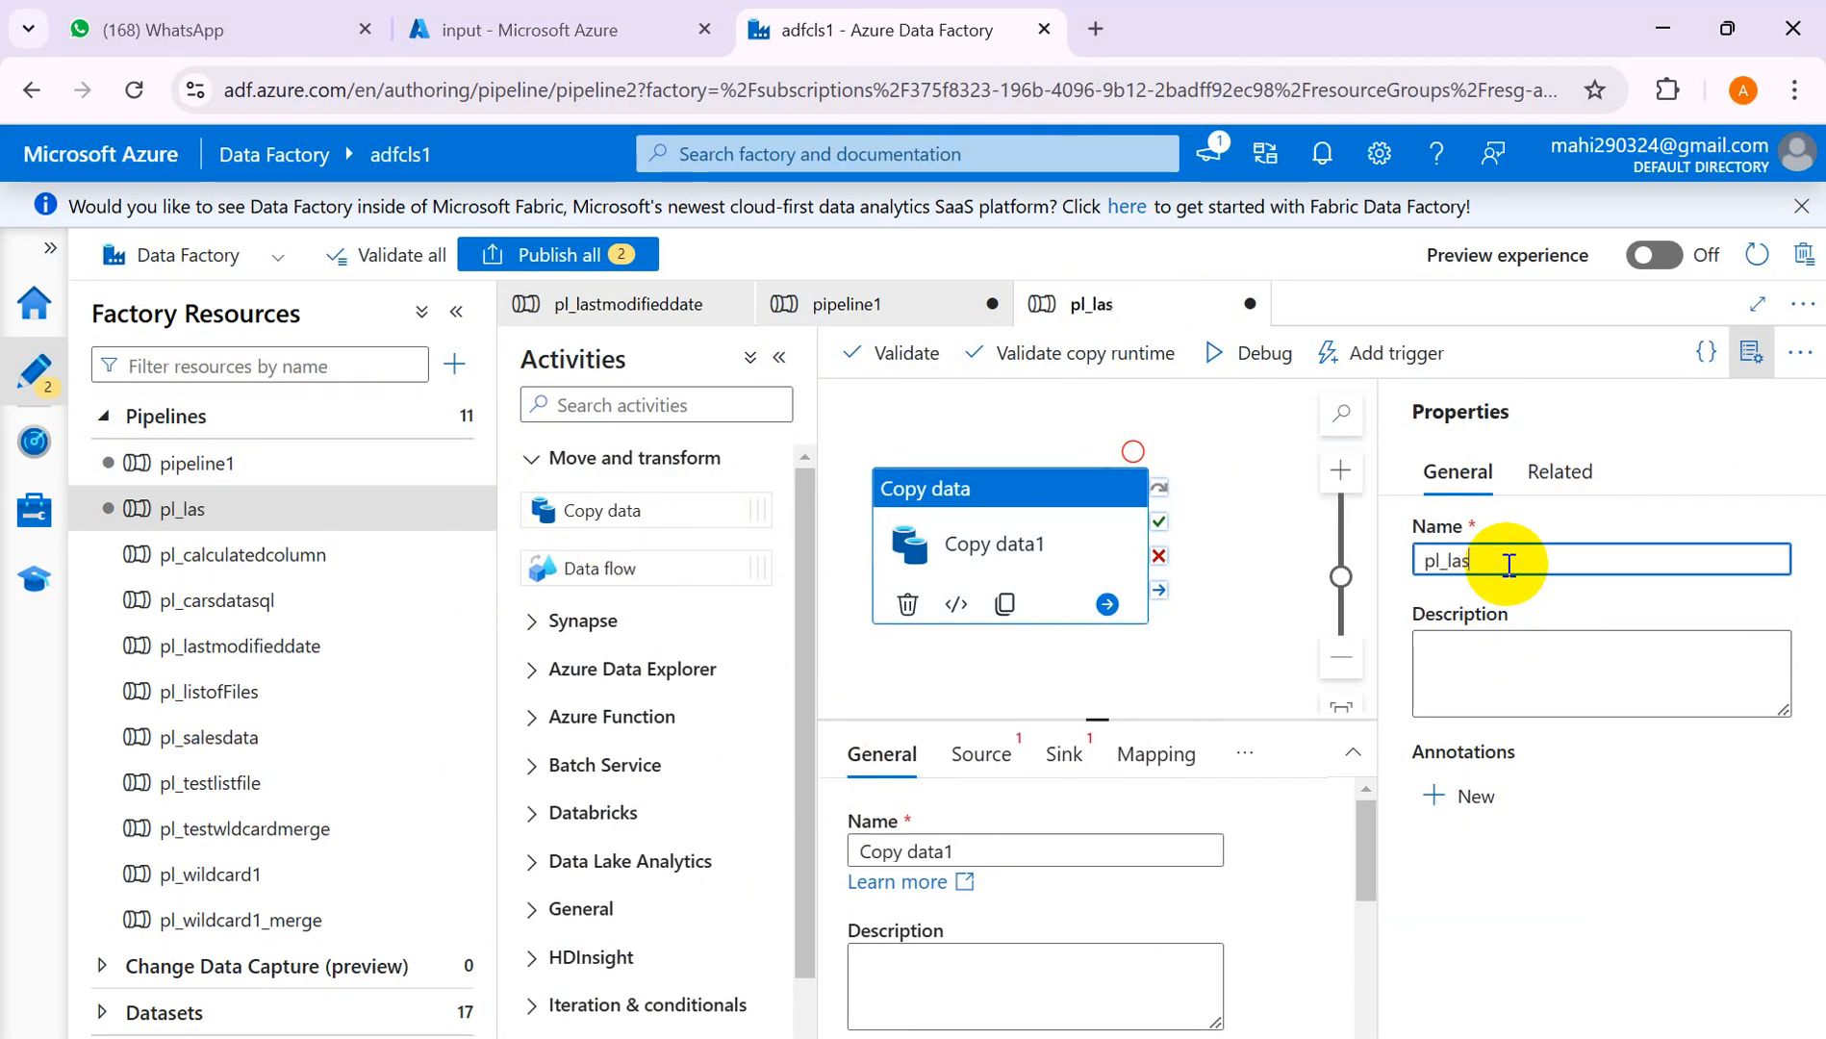
pyautogui.write('tmodifieddat')
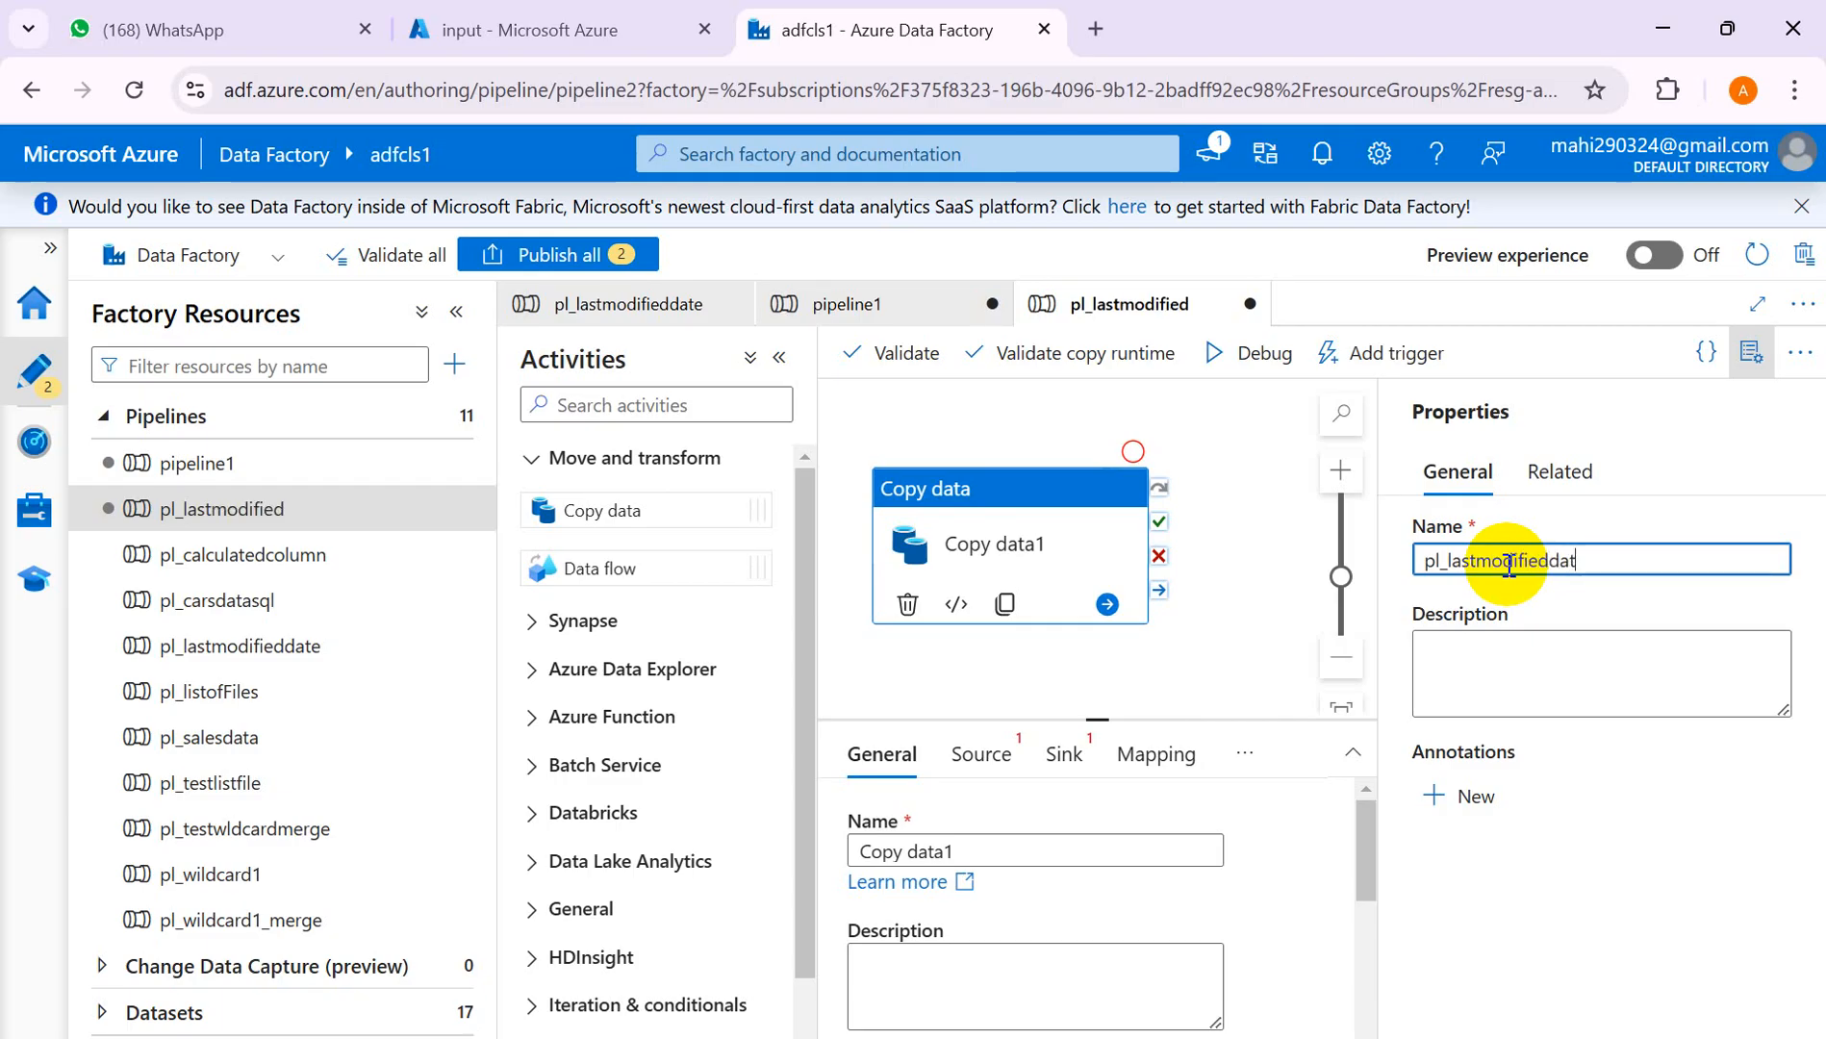
pyautogui.write('ete')
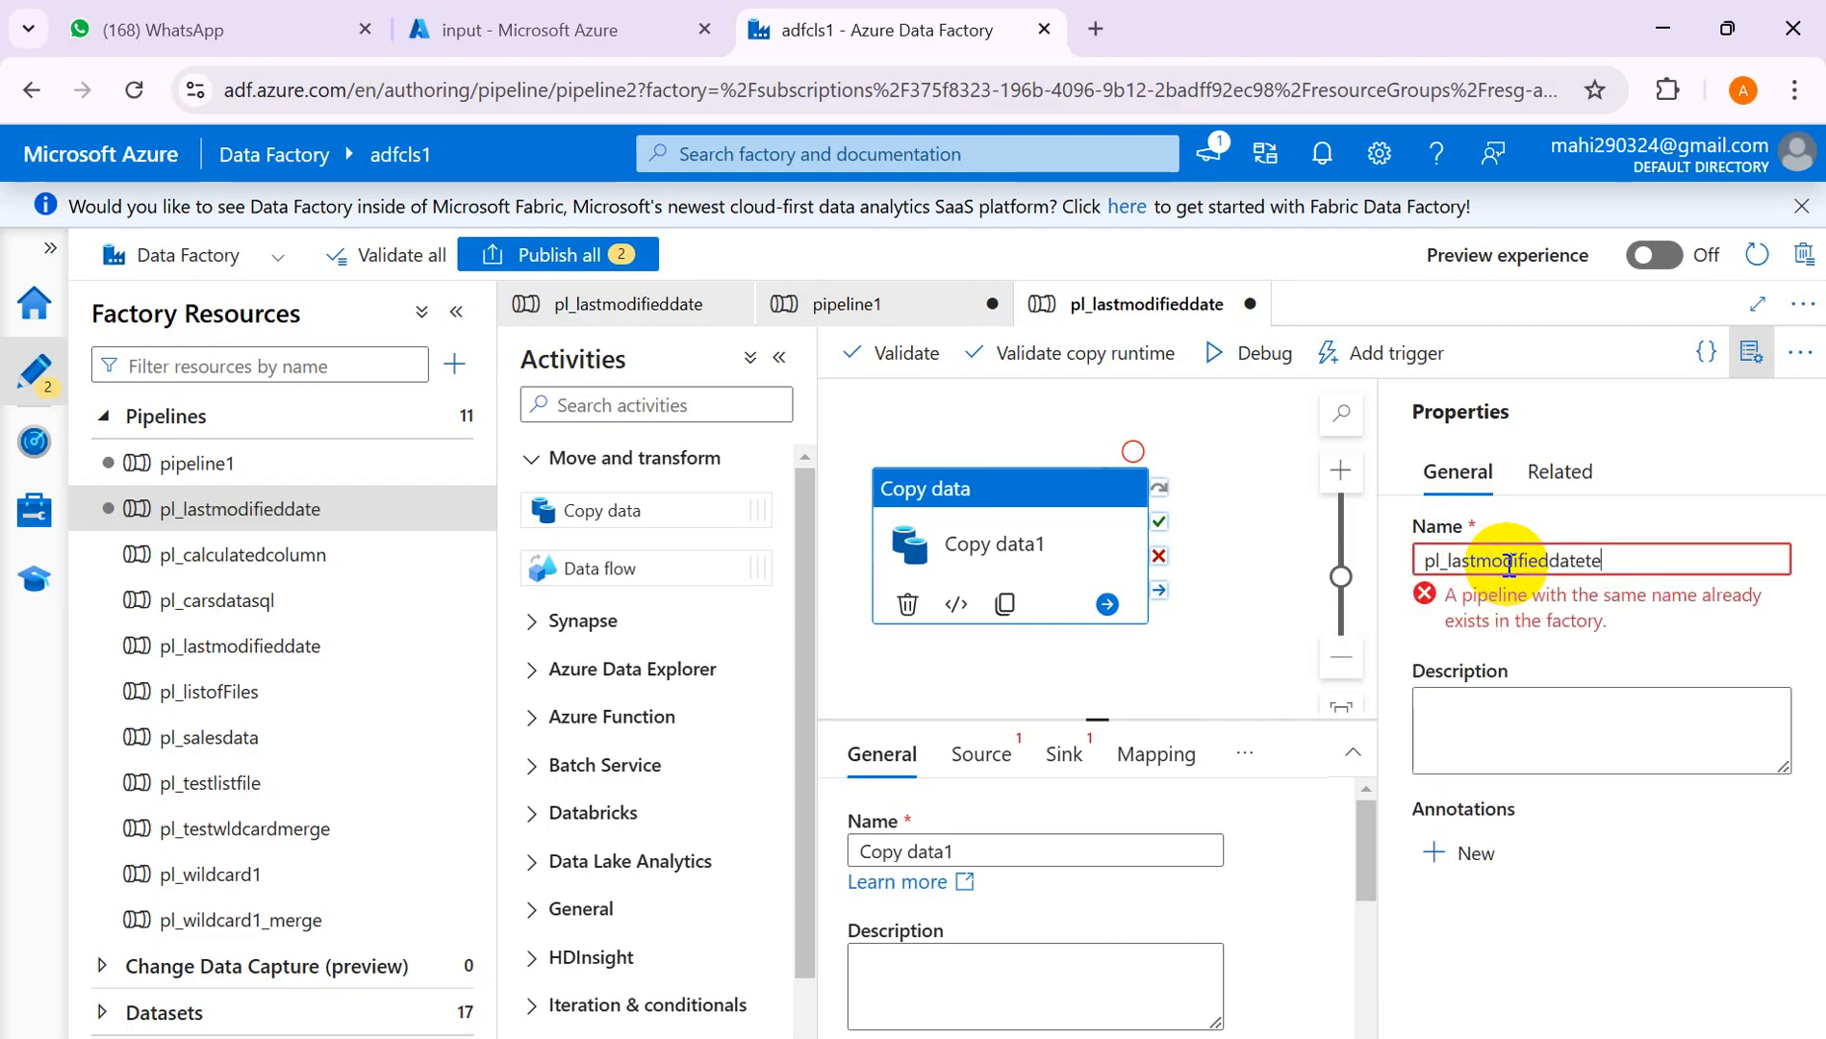
pyautogui.write('st')
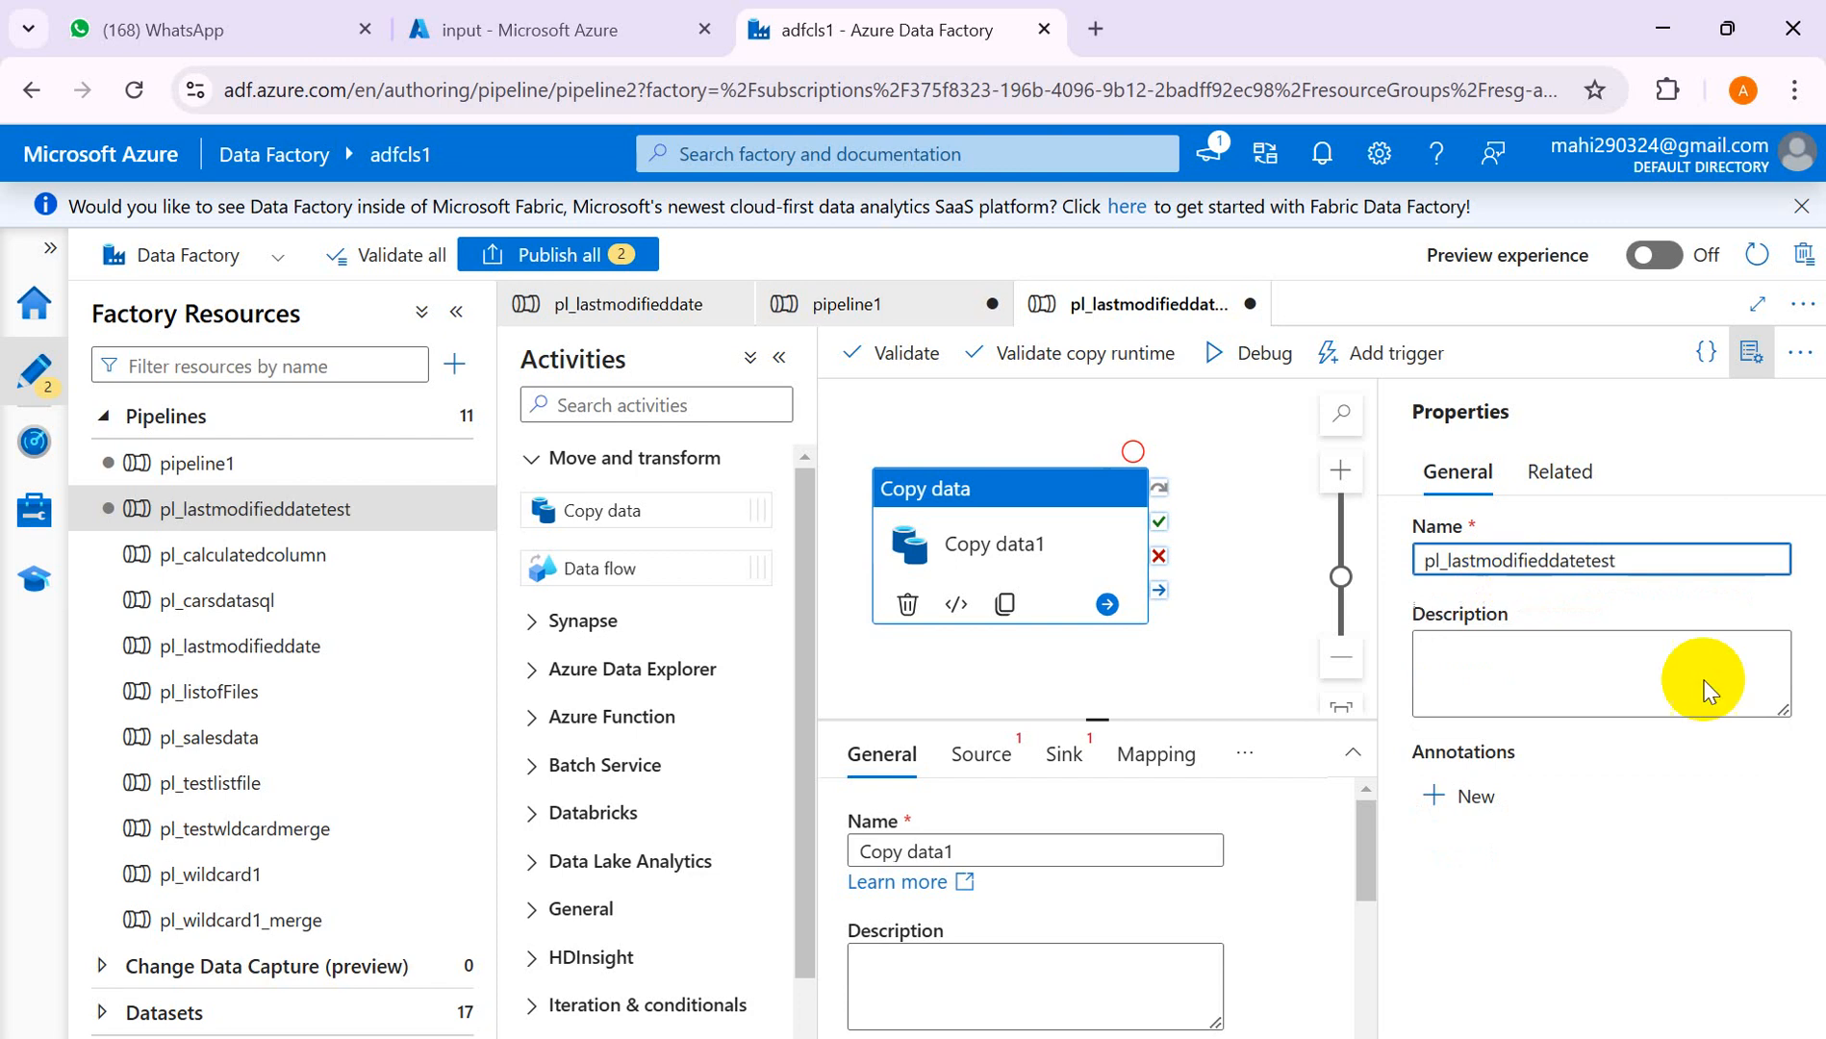
# - Close the pipeline properties, collapse the factory resources and rename the copy activity as "Copy data based lst modified time stamp"
pyautogui.click(1021, 504)
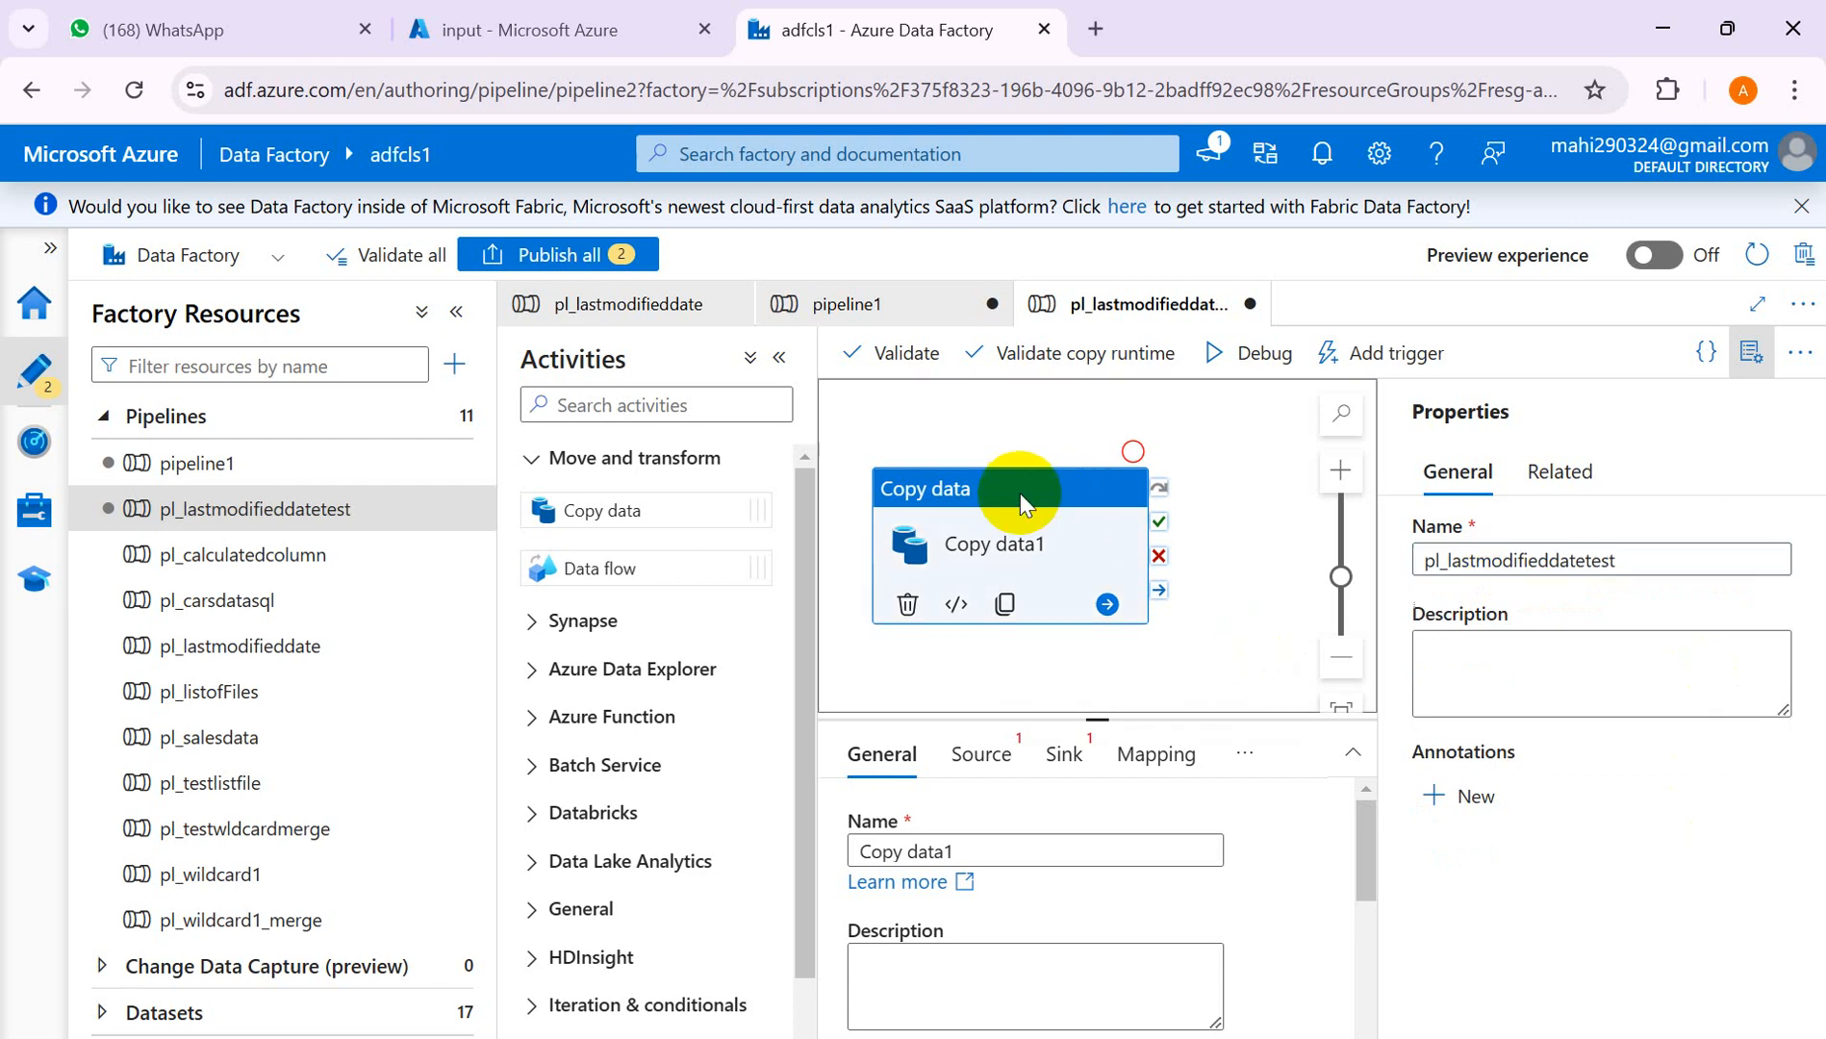
pyautogui.click(1752, 353)
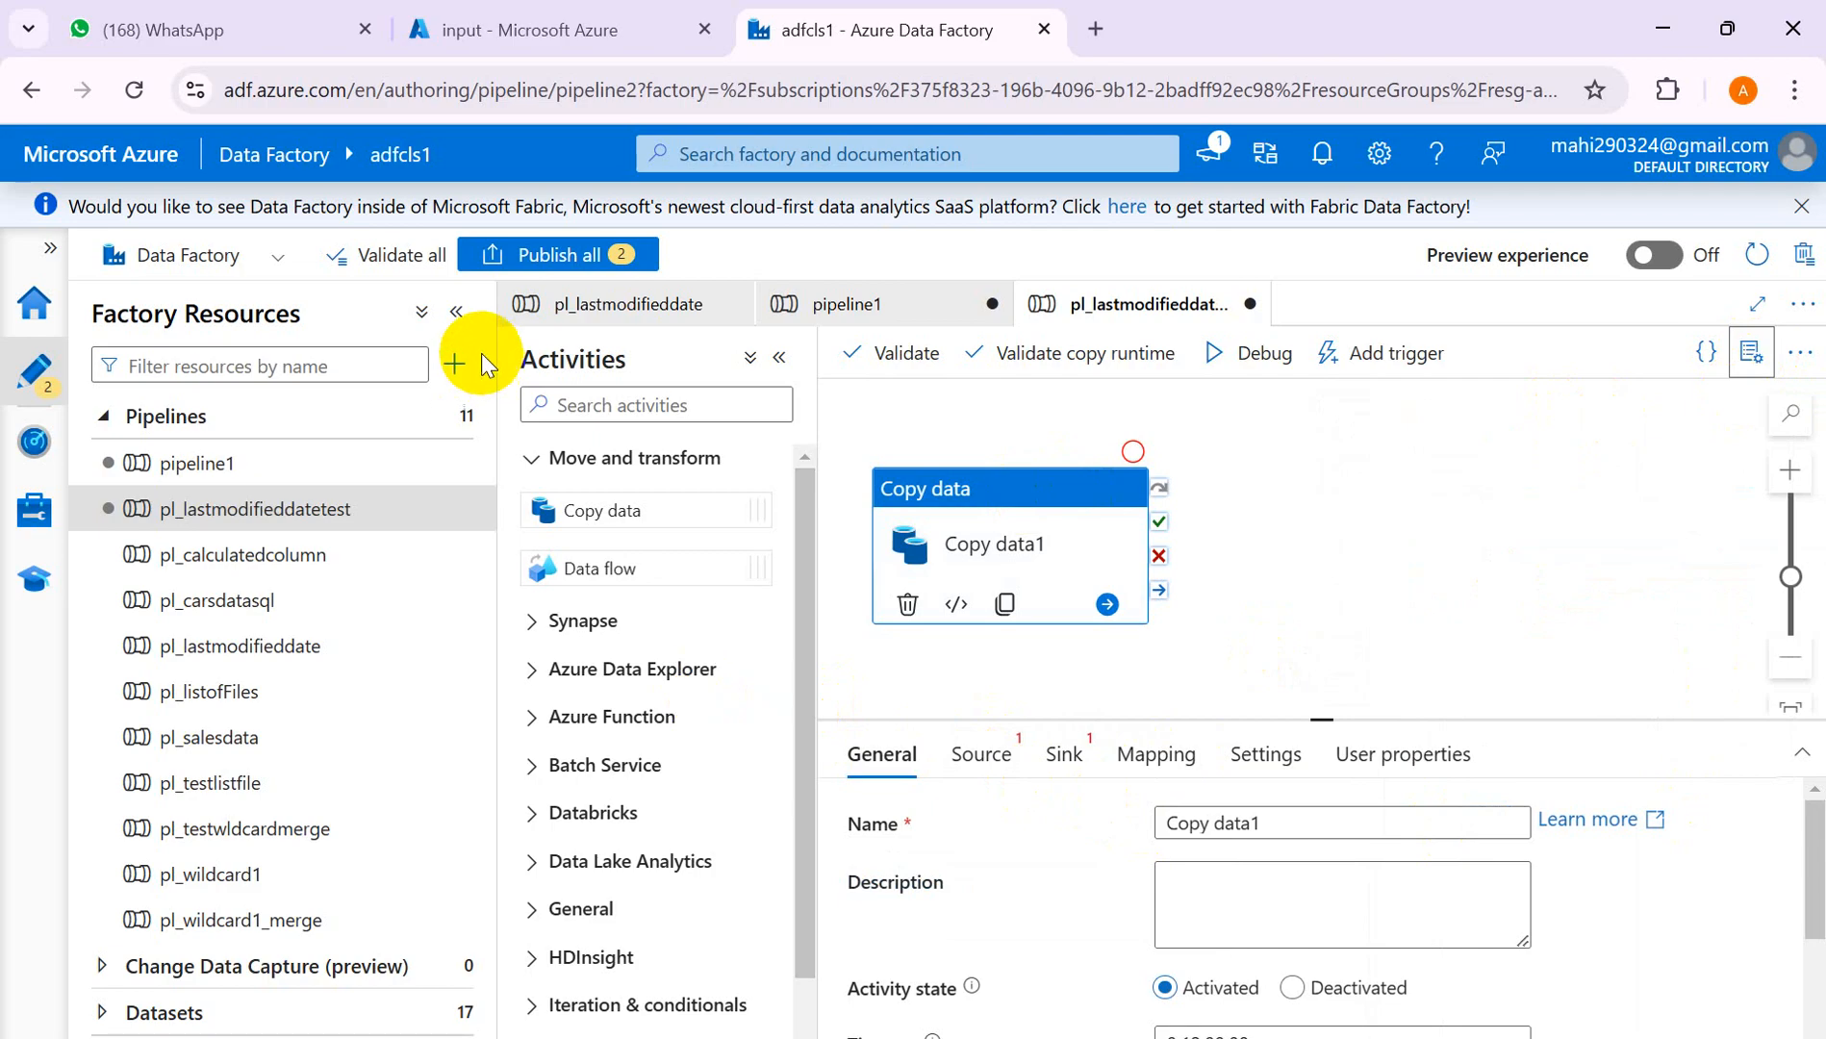
pyautogui.click(462, 311)
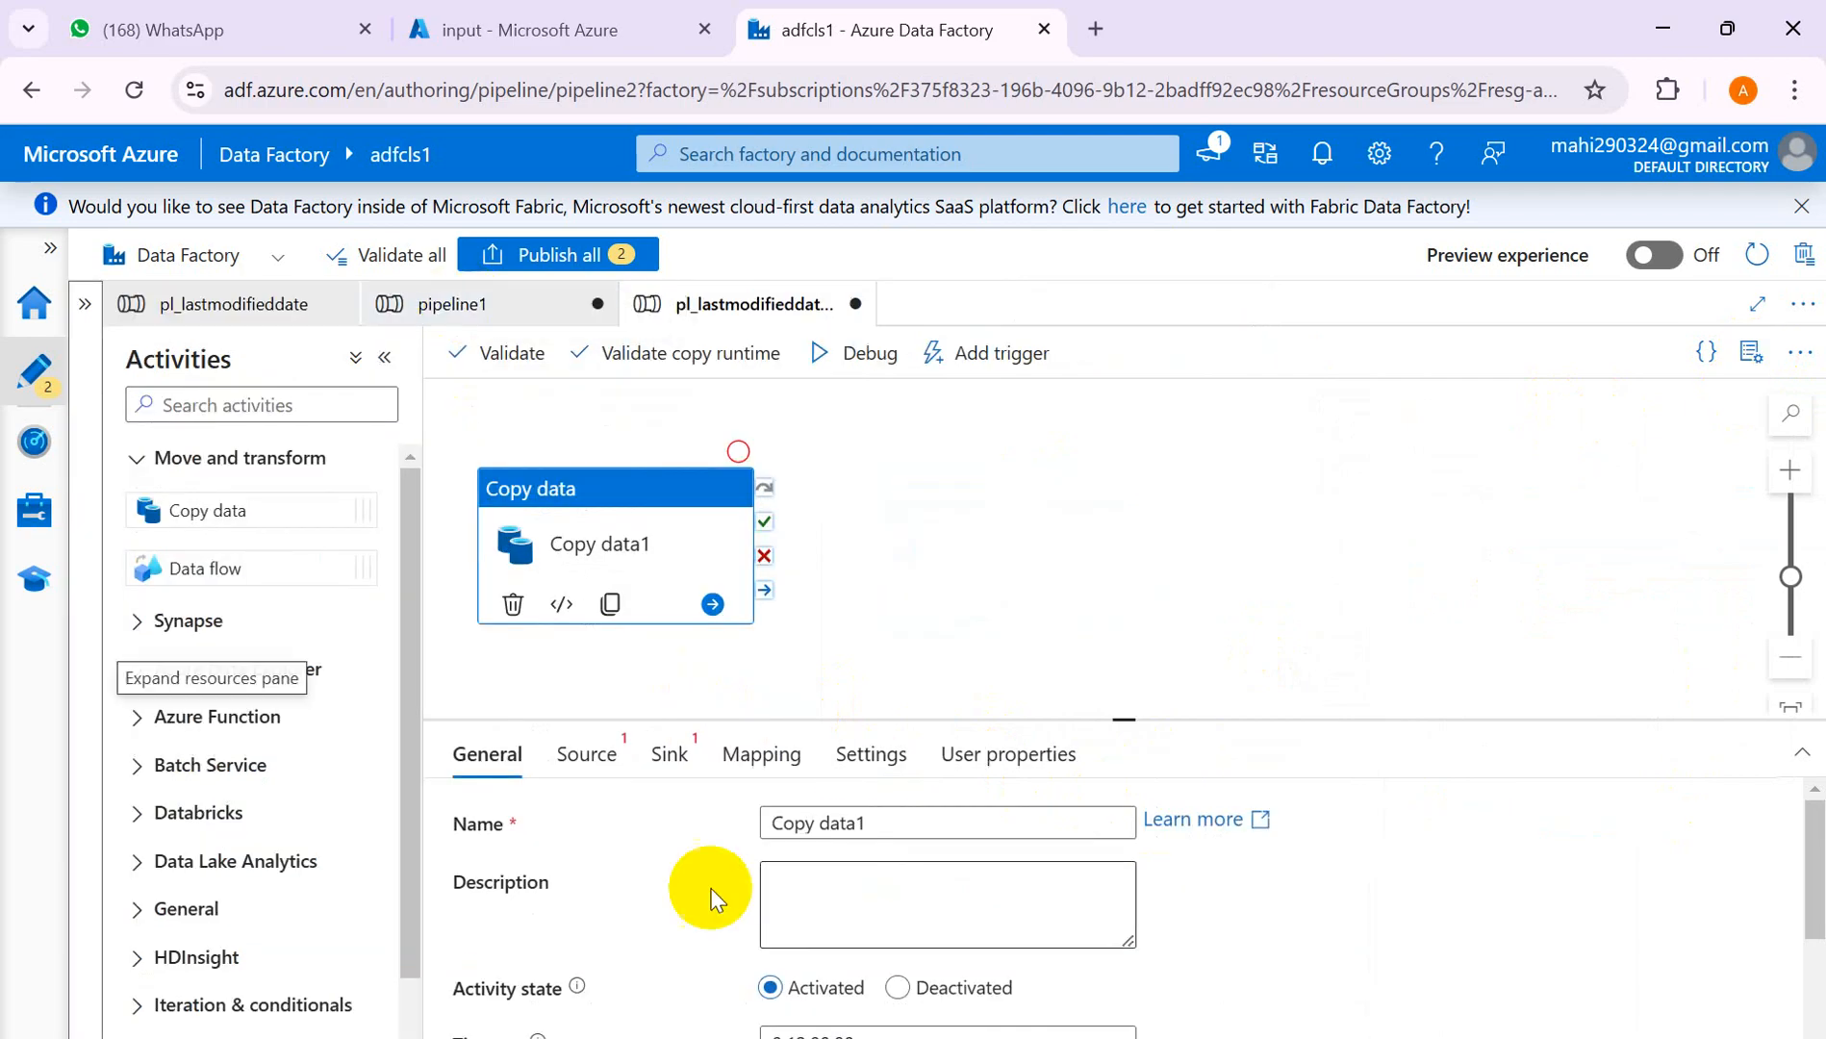
pyautogui.click(889, 820)
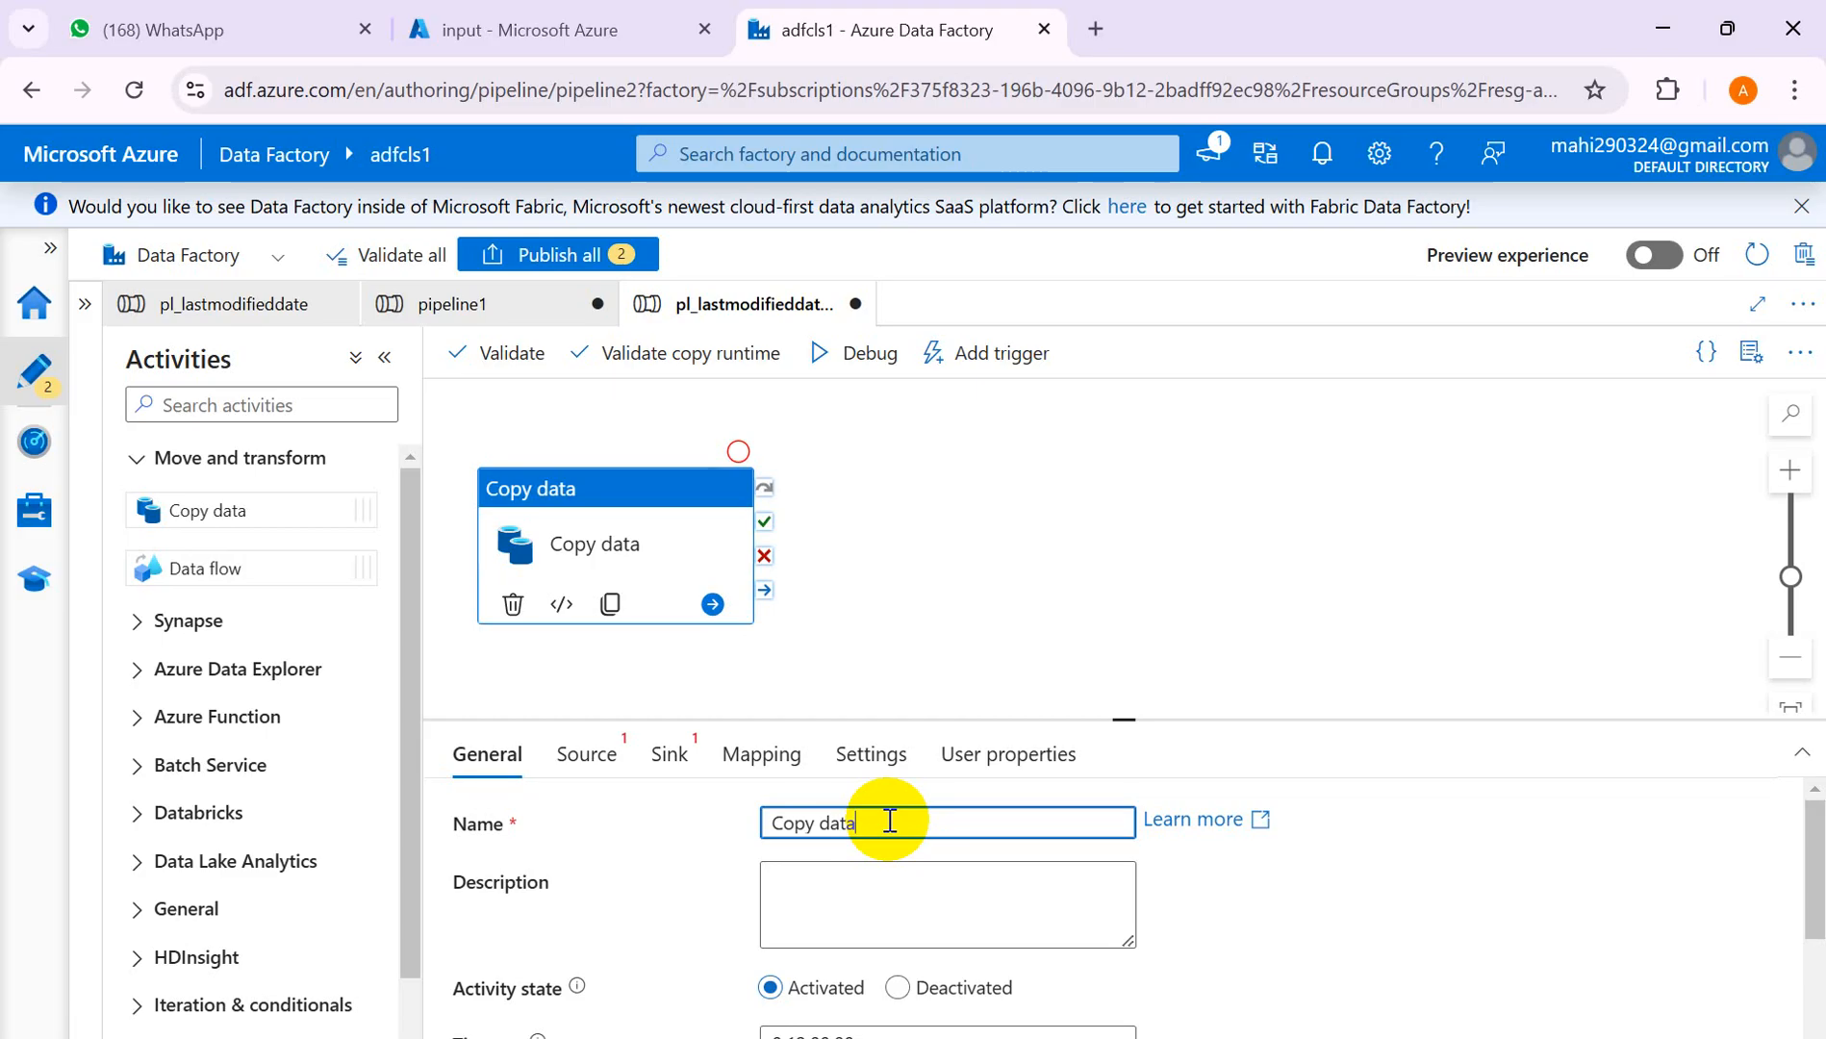
pyautogui.write('based lst modi')
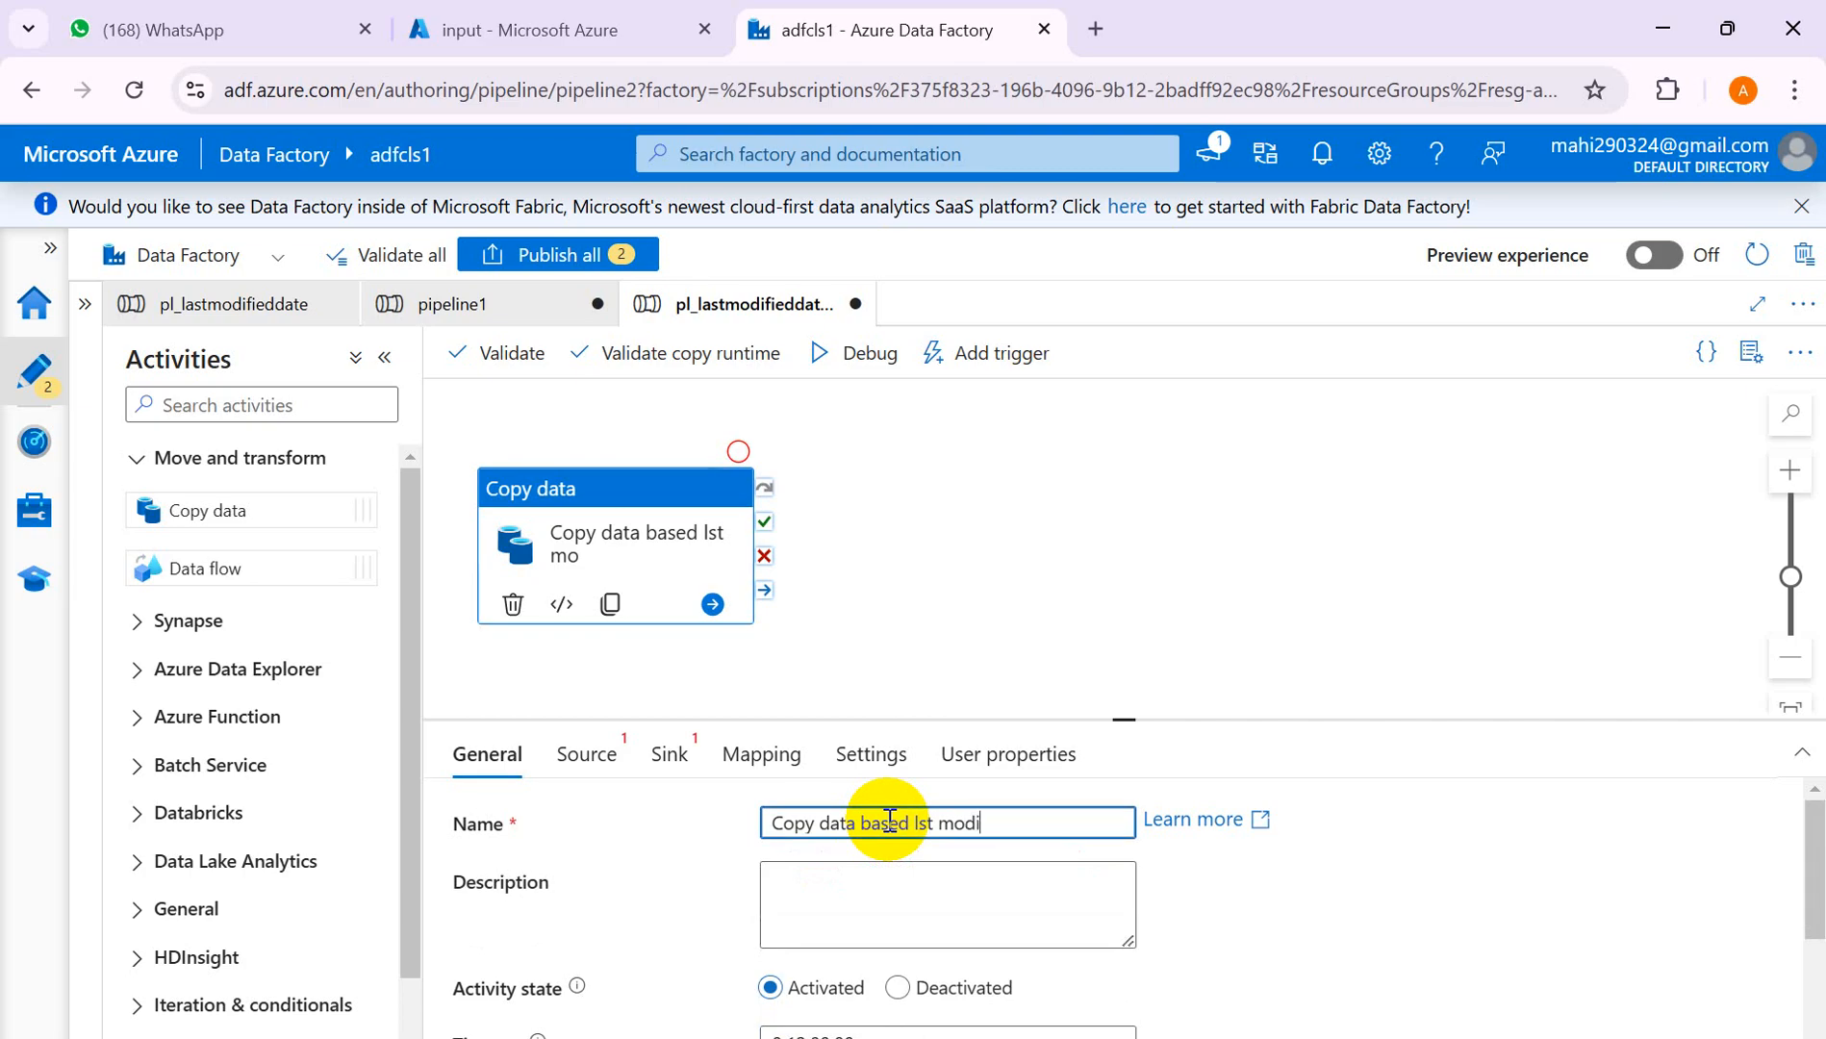
pyautogui.write('fied')
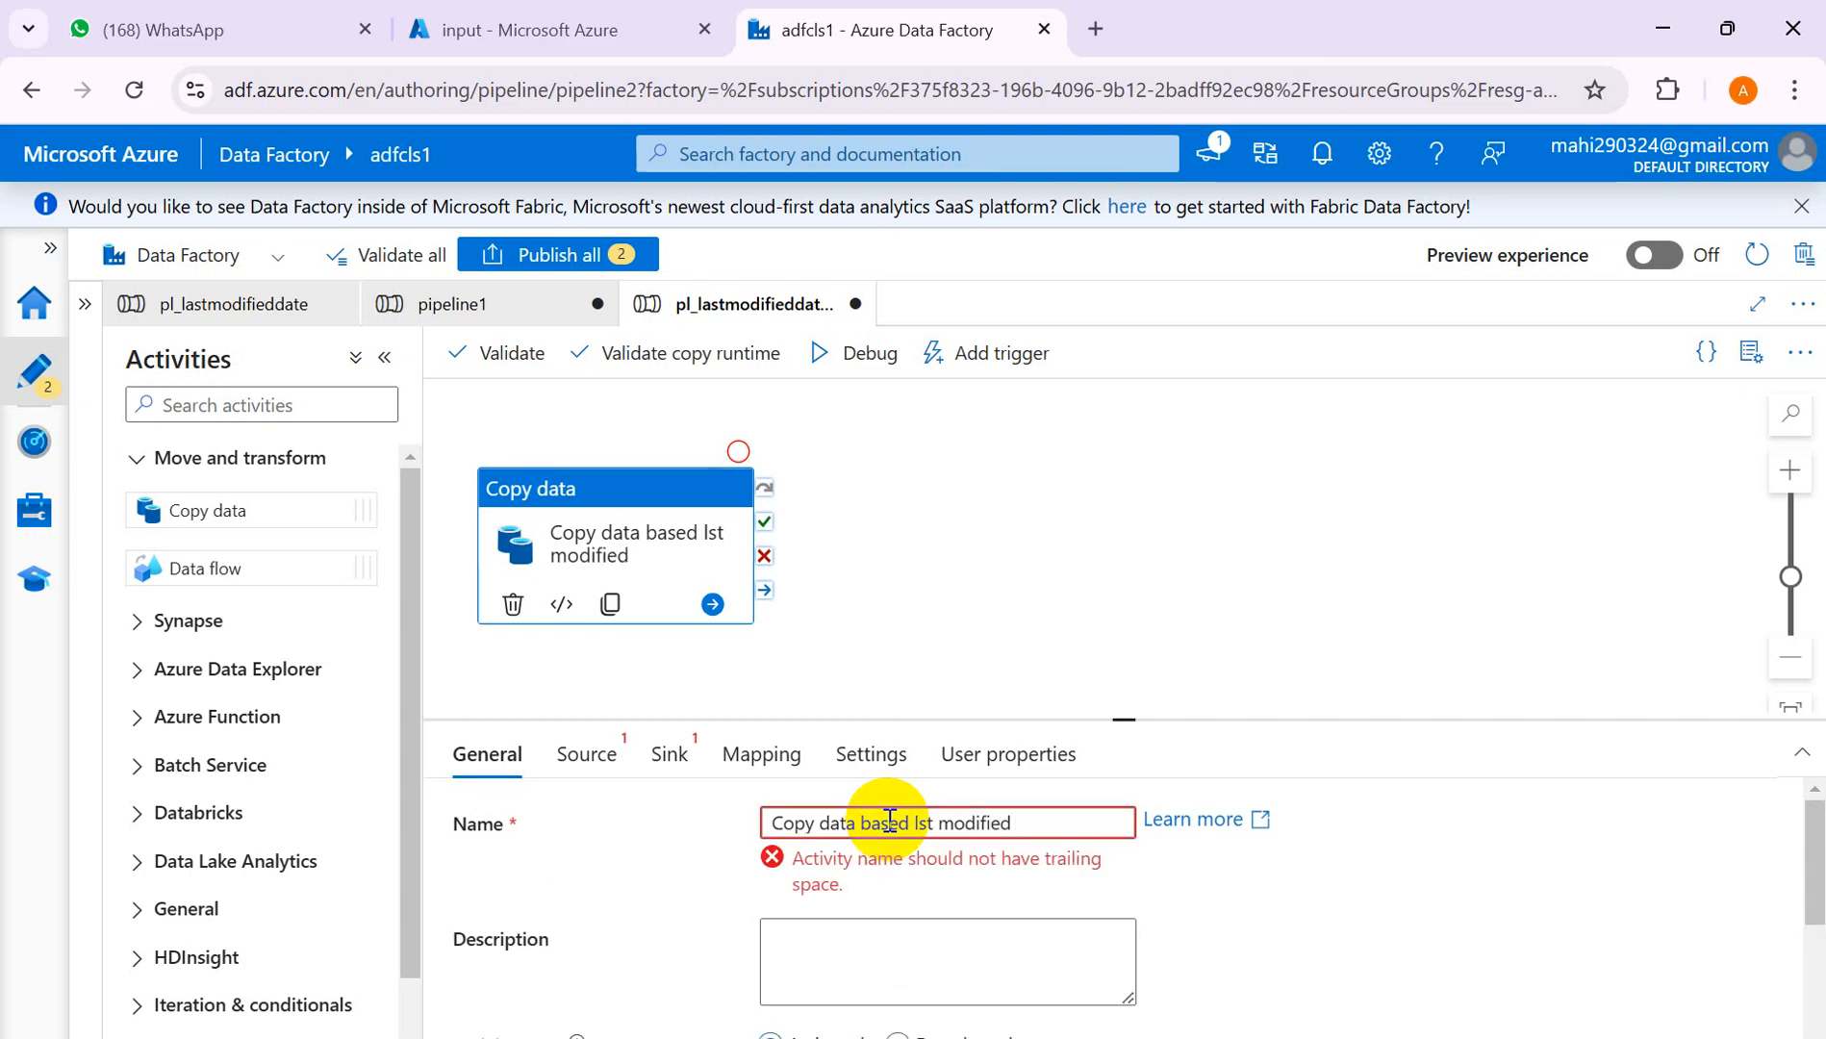
pyautogui.write(' time stamp')
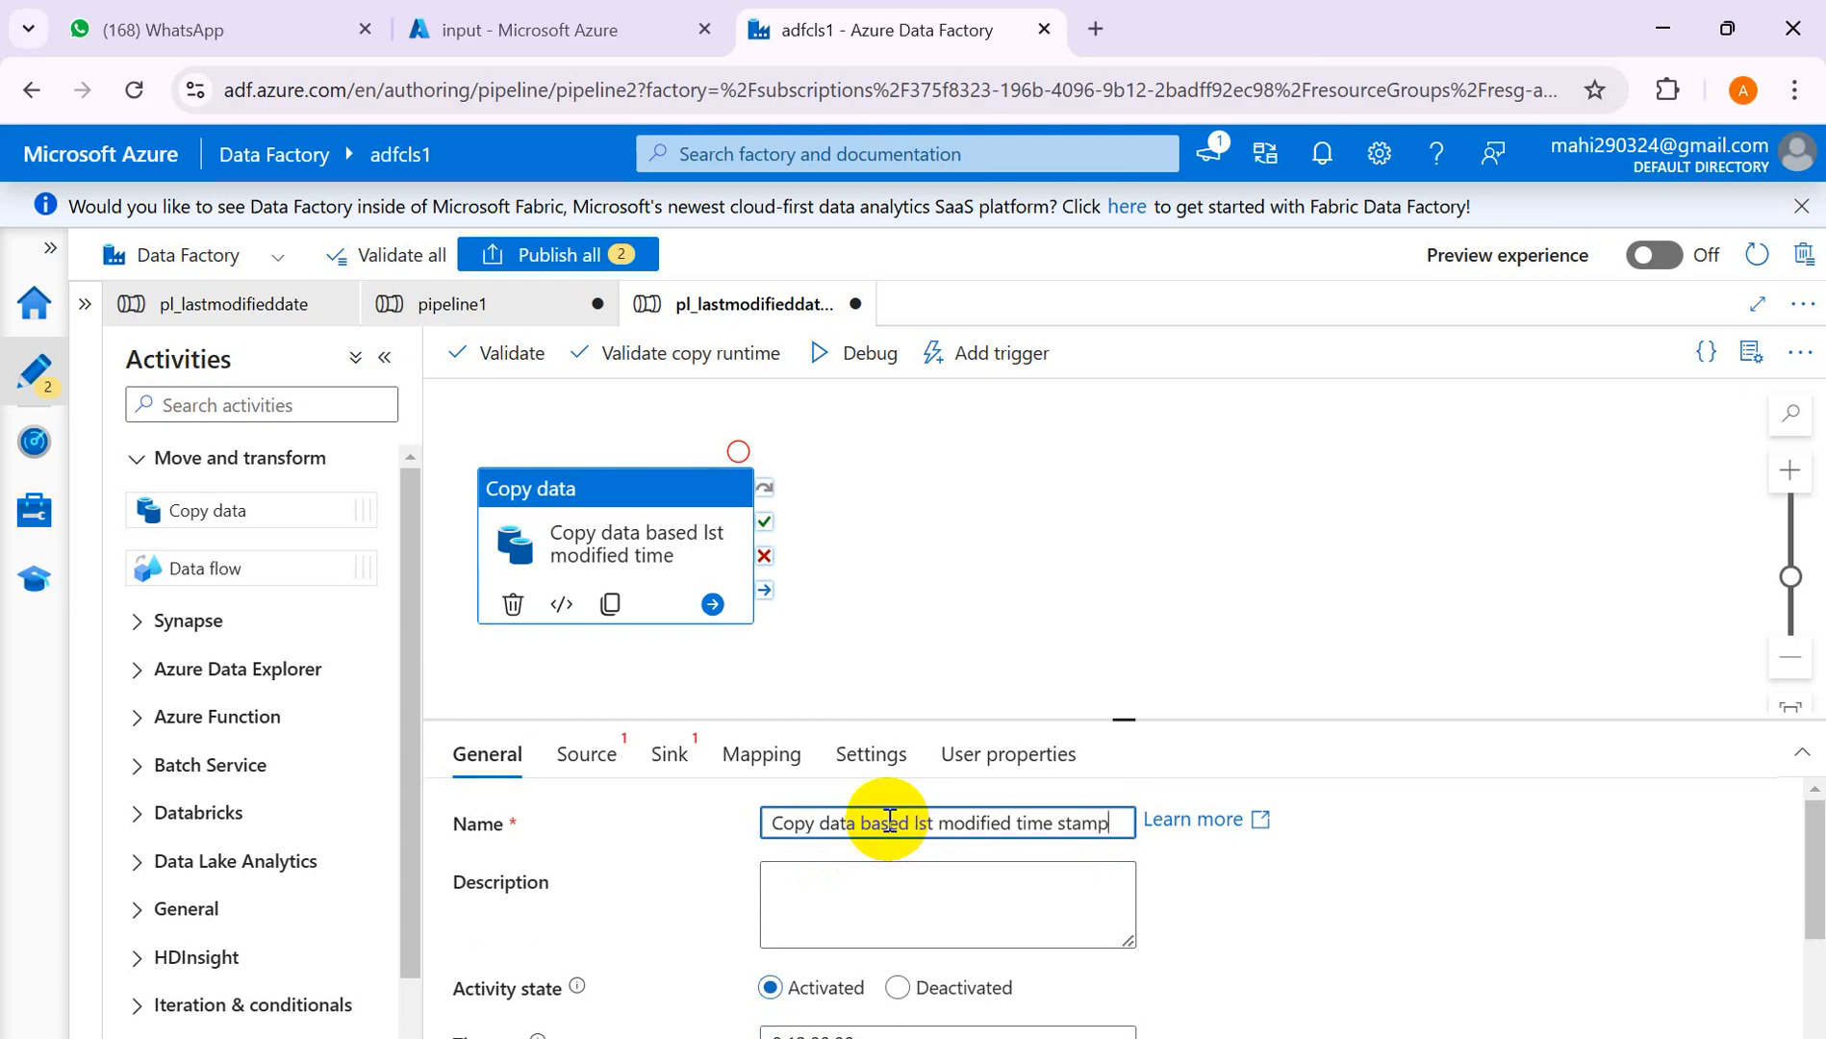
# - Start a new source dataset for the copy activity and review the files in the input container in the Azure portal
pyautogui.click(609, 757)
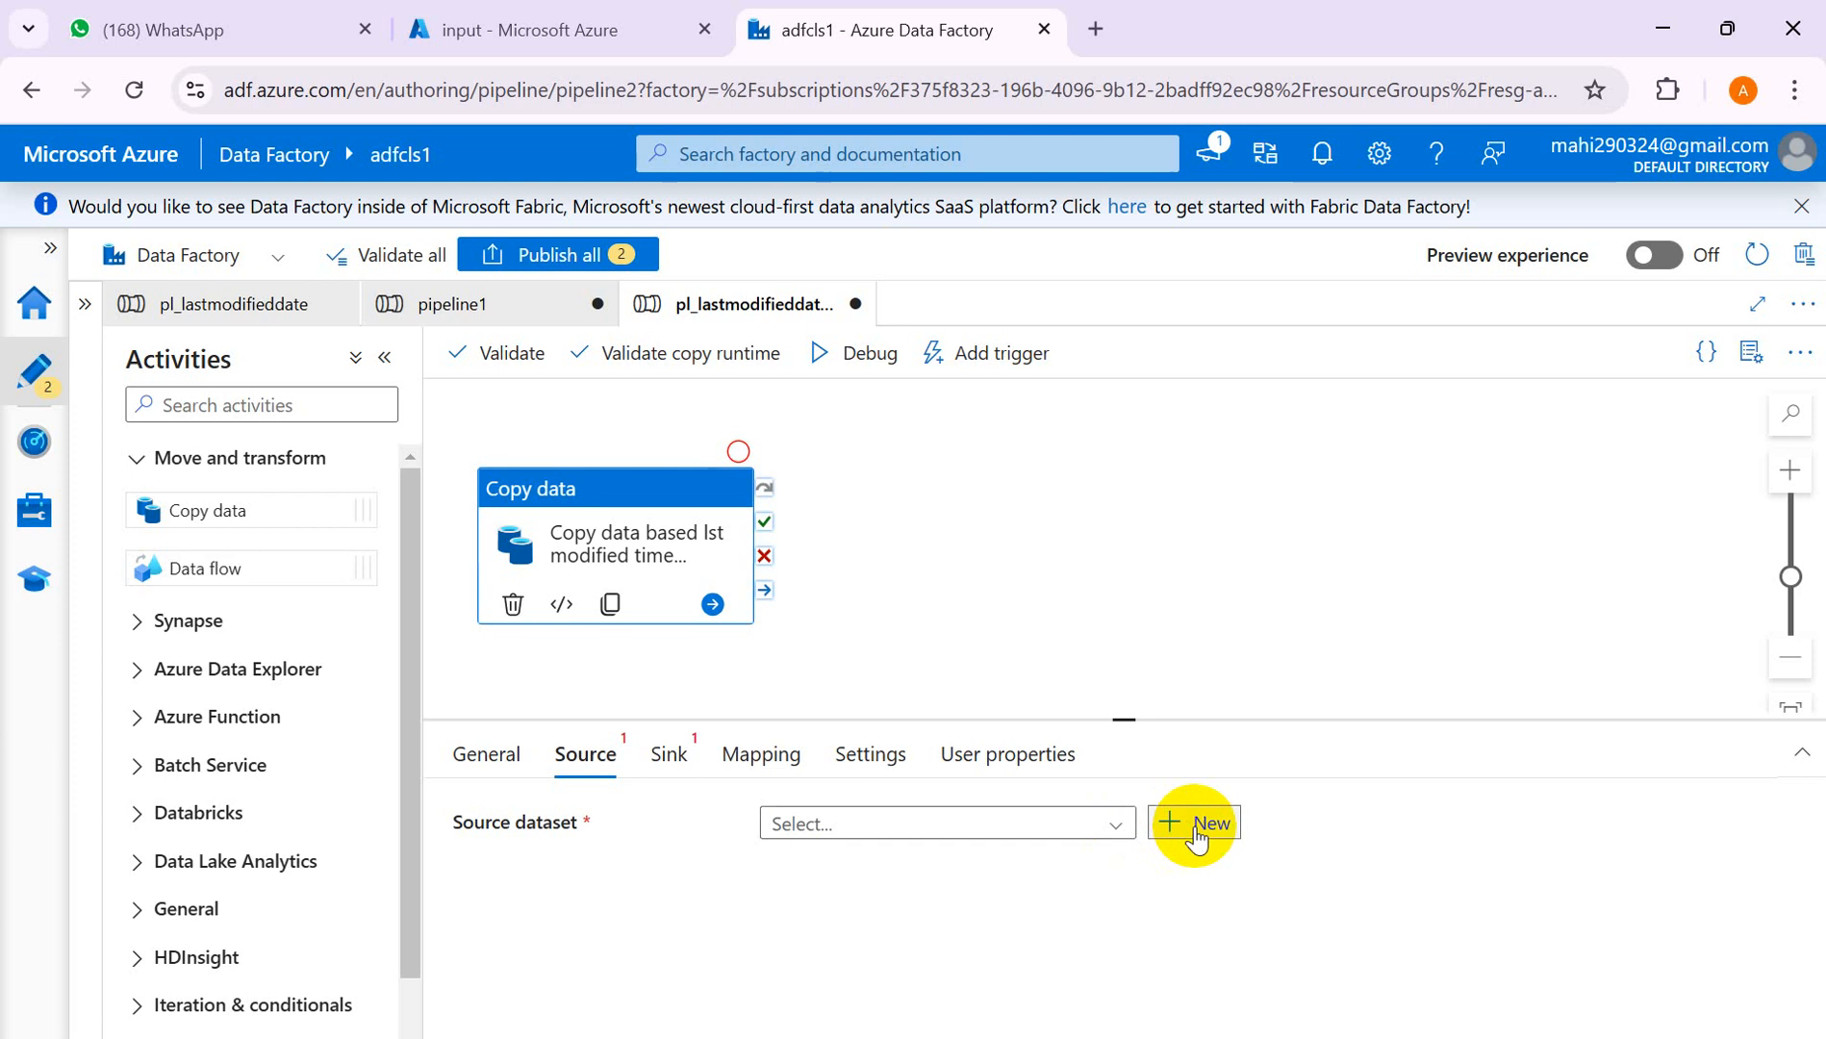
pyautogui.click(1196, 825)
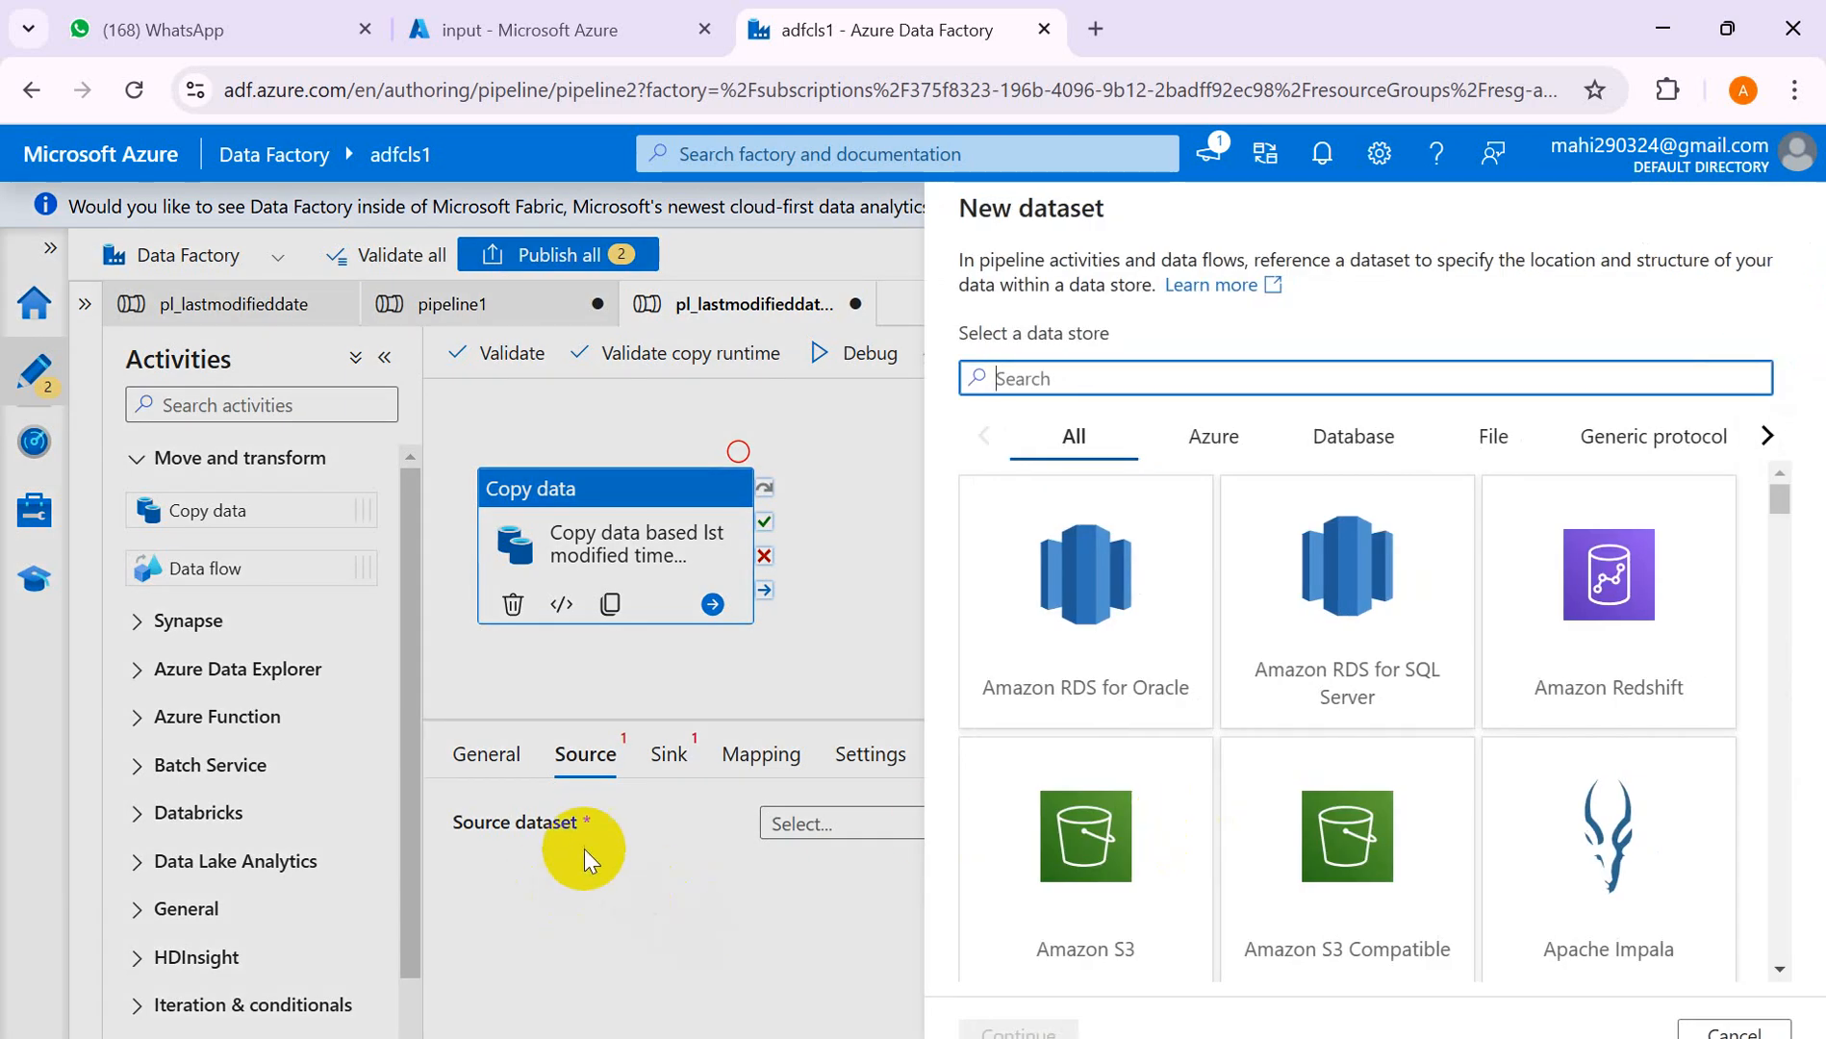
pyautogui.click(540, 26)
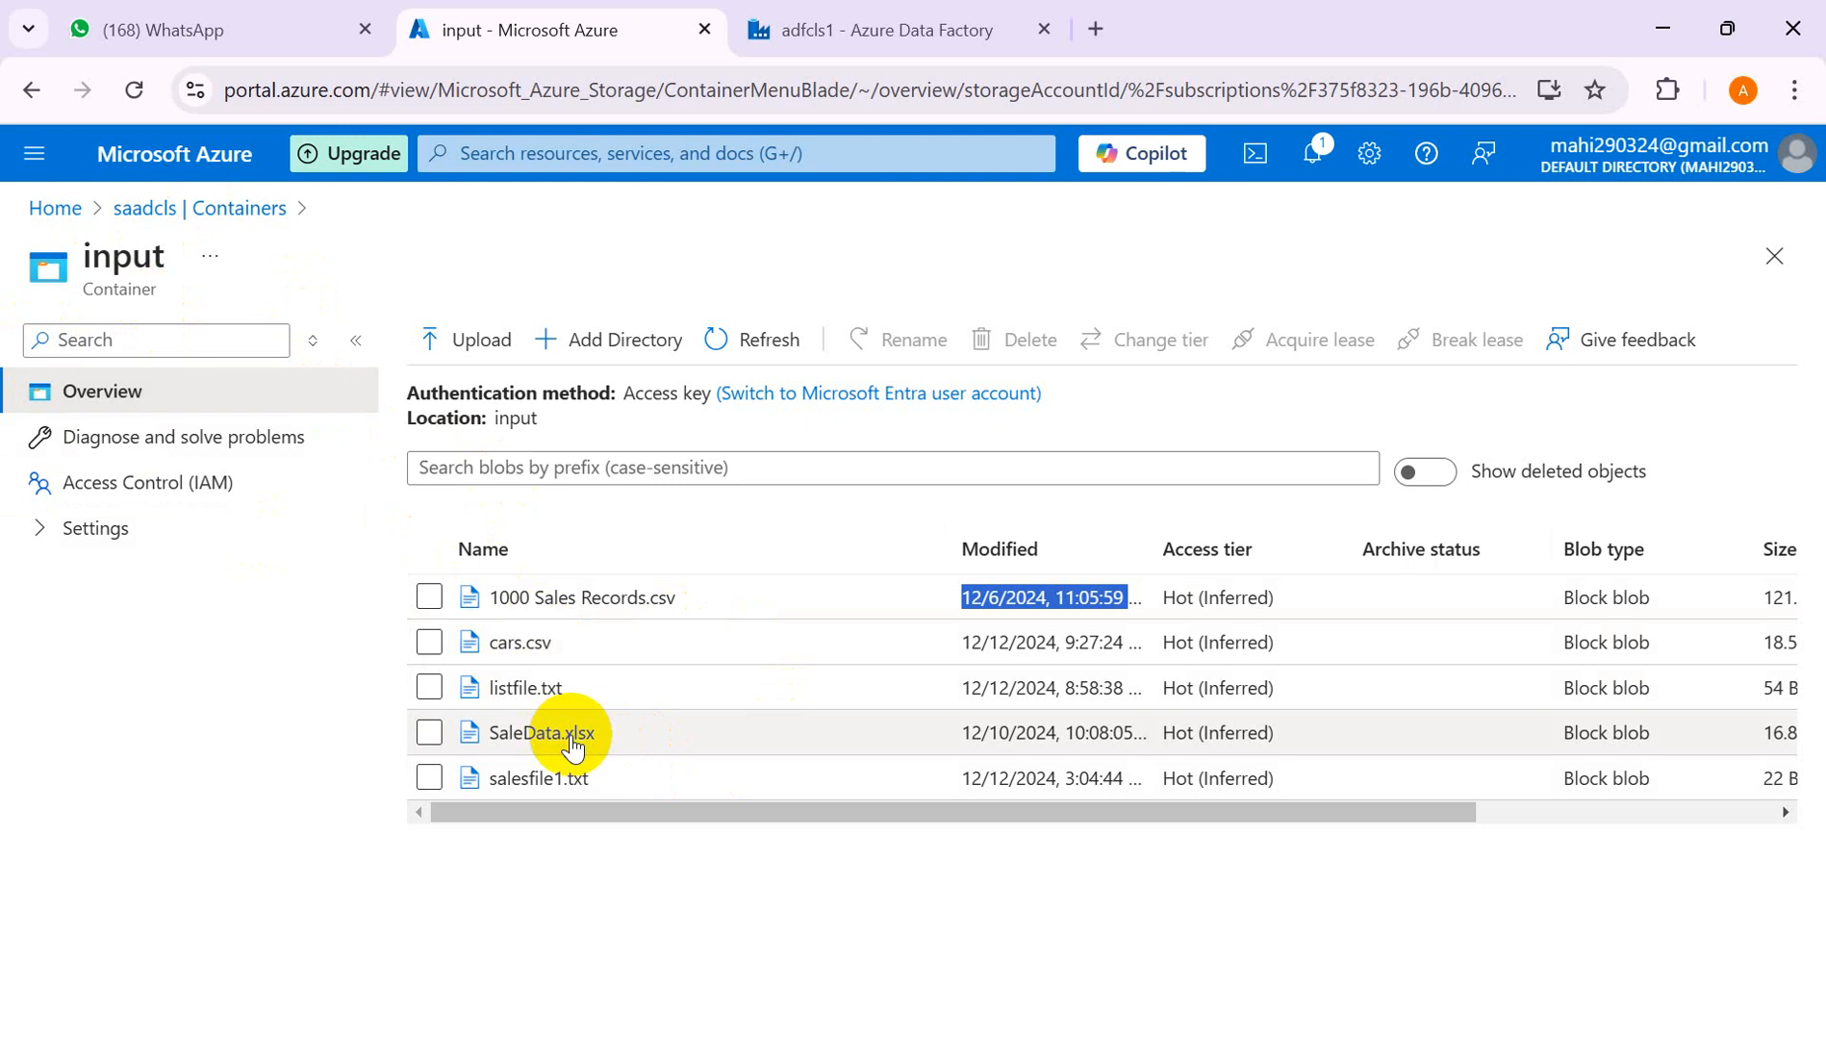
pyautogui.hotkey('alt', 'Tab')
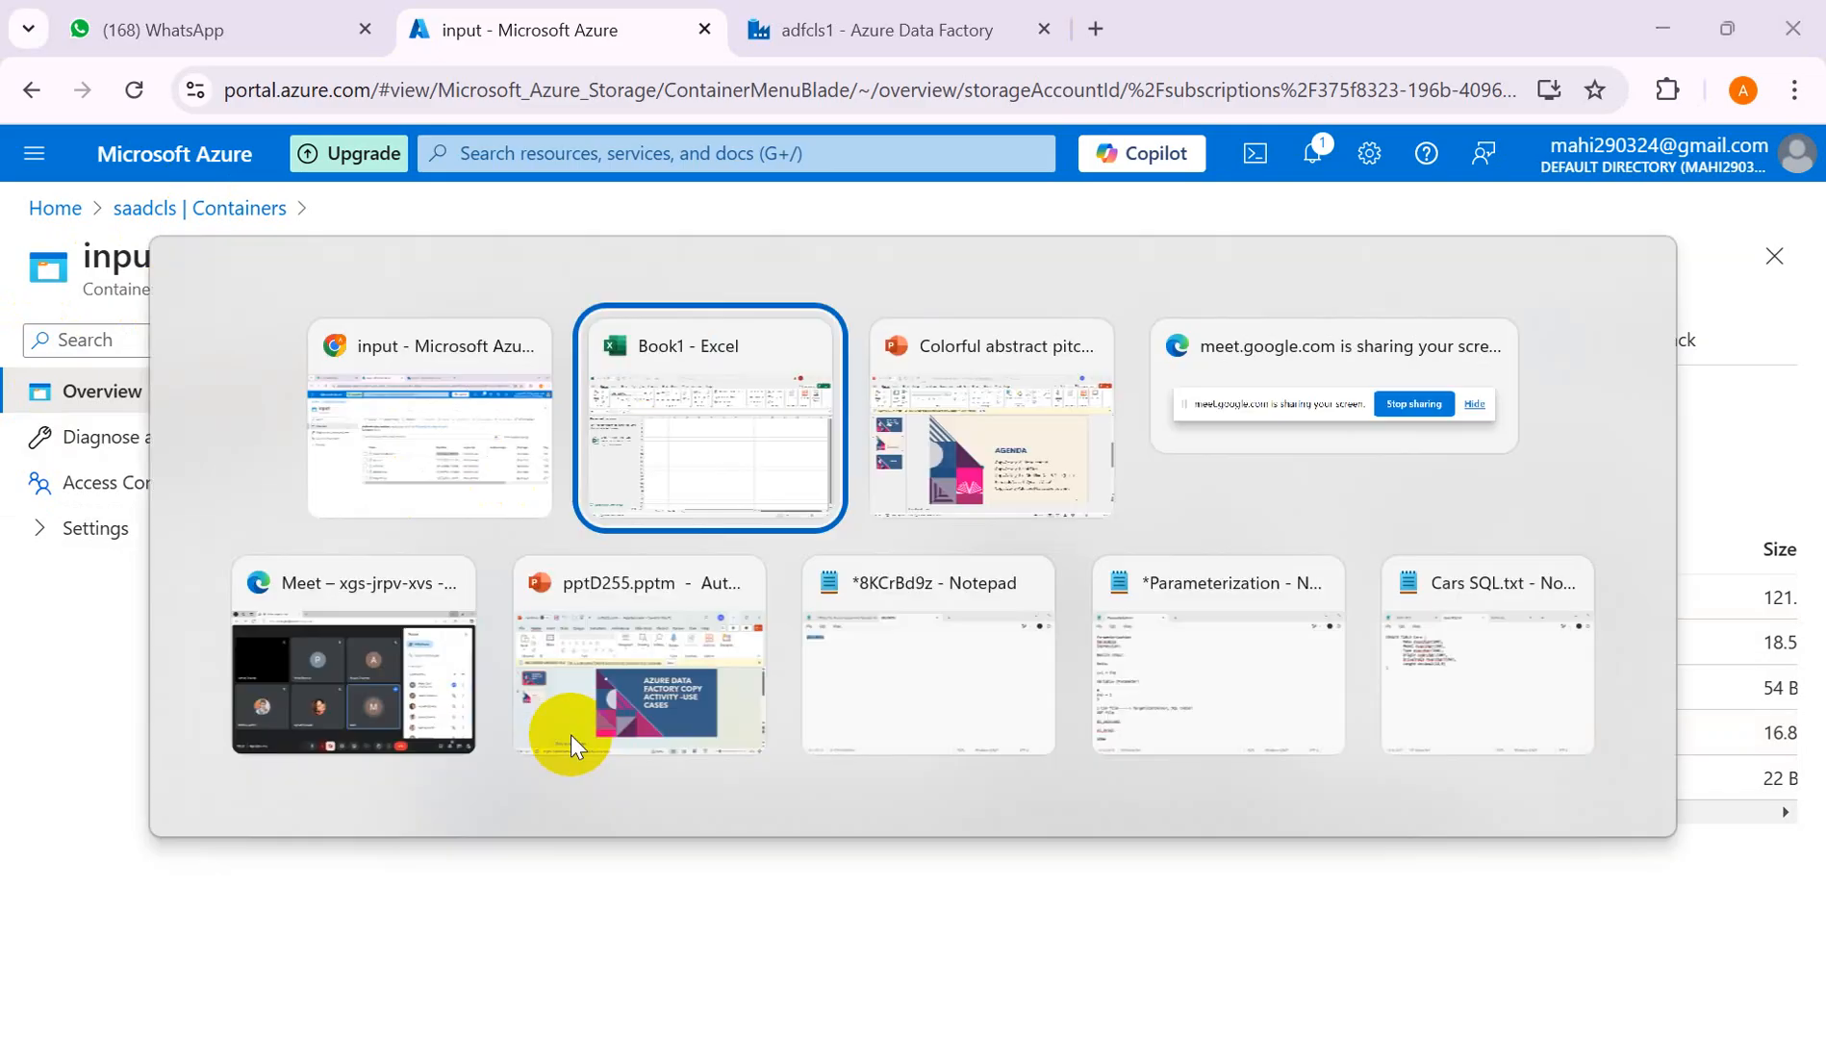
pyautogui.hotkey('alt', 'Tab')
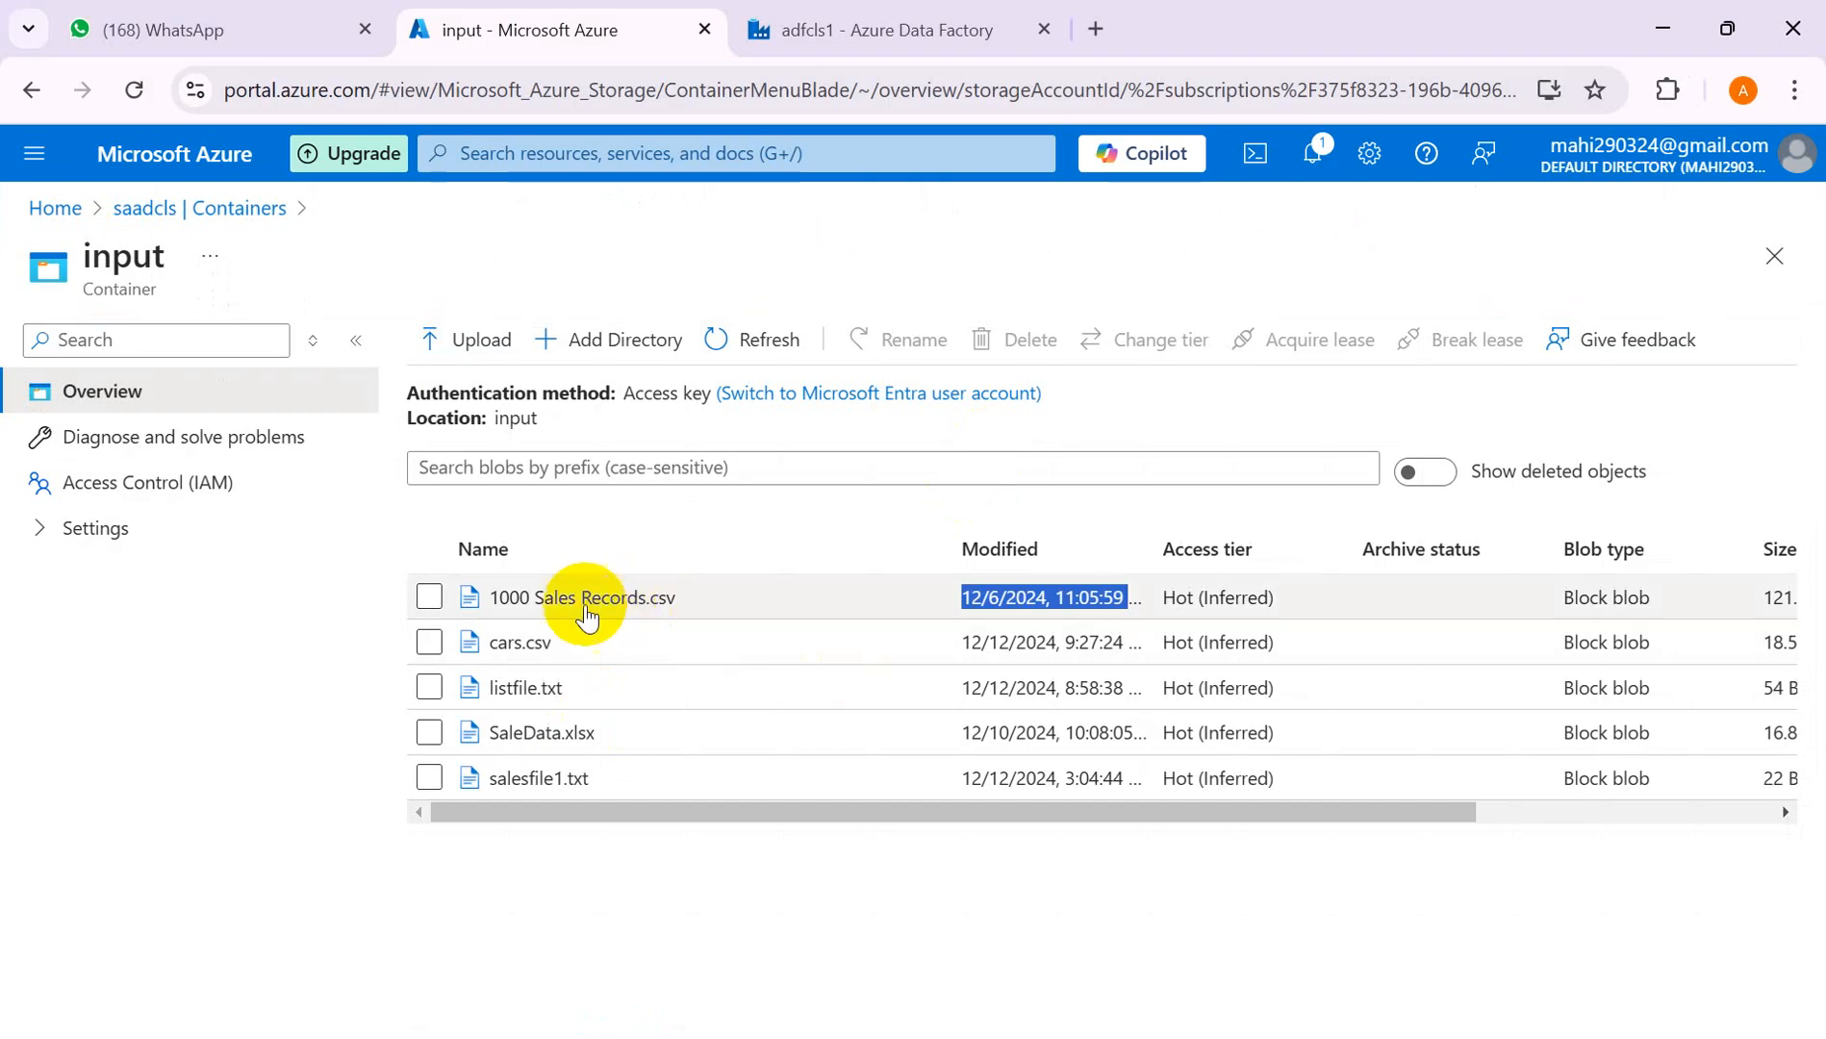
pyautogui.hotkey('alt', 'Tab')
pyautogui.press('Tab')
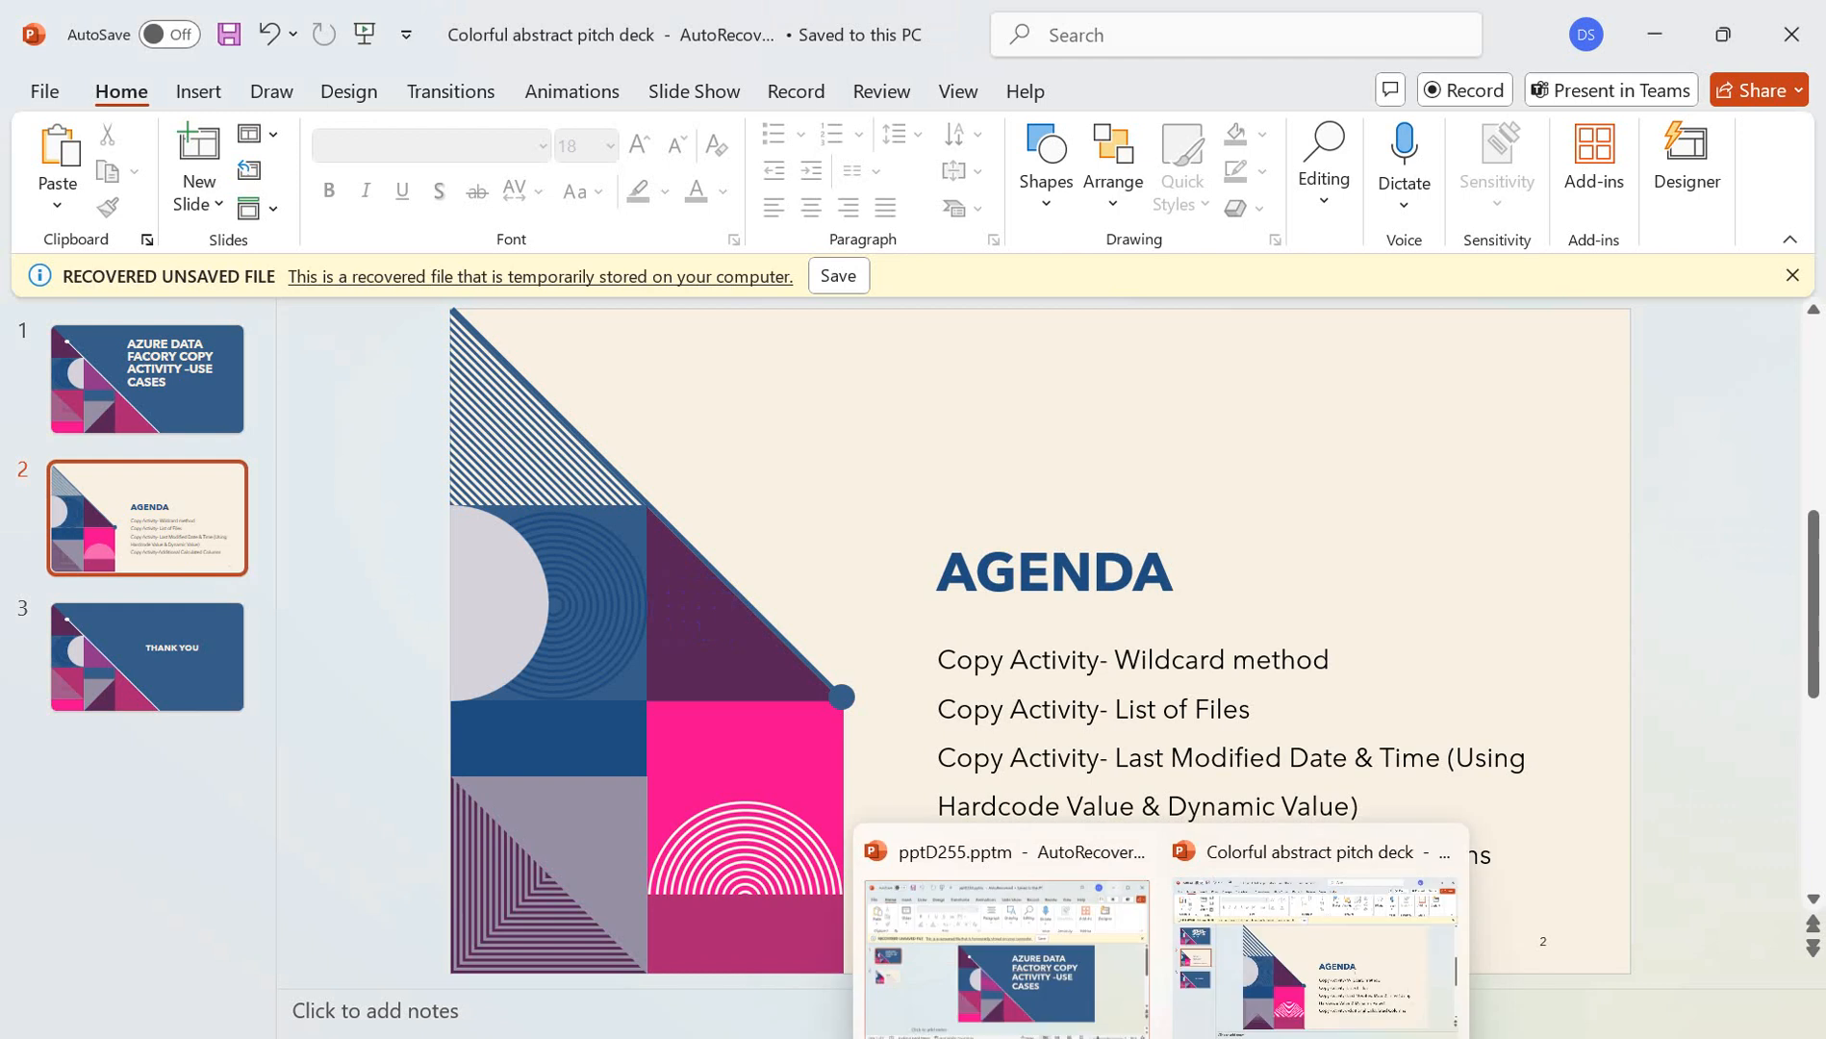
pyautogui.click(1141, 957)
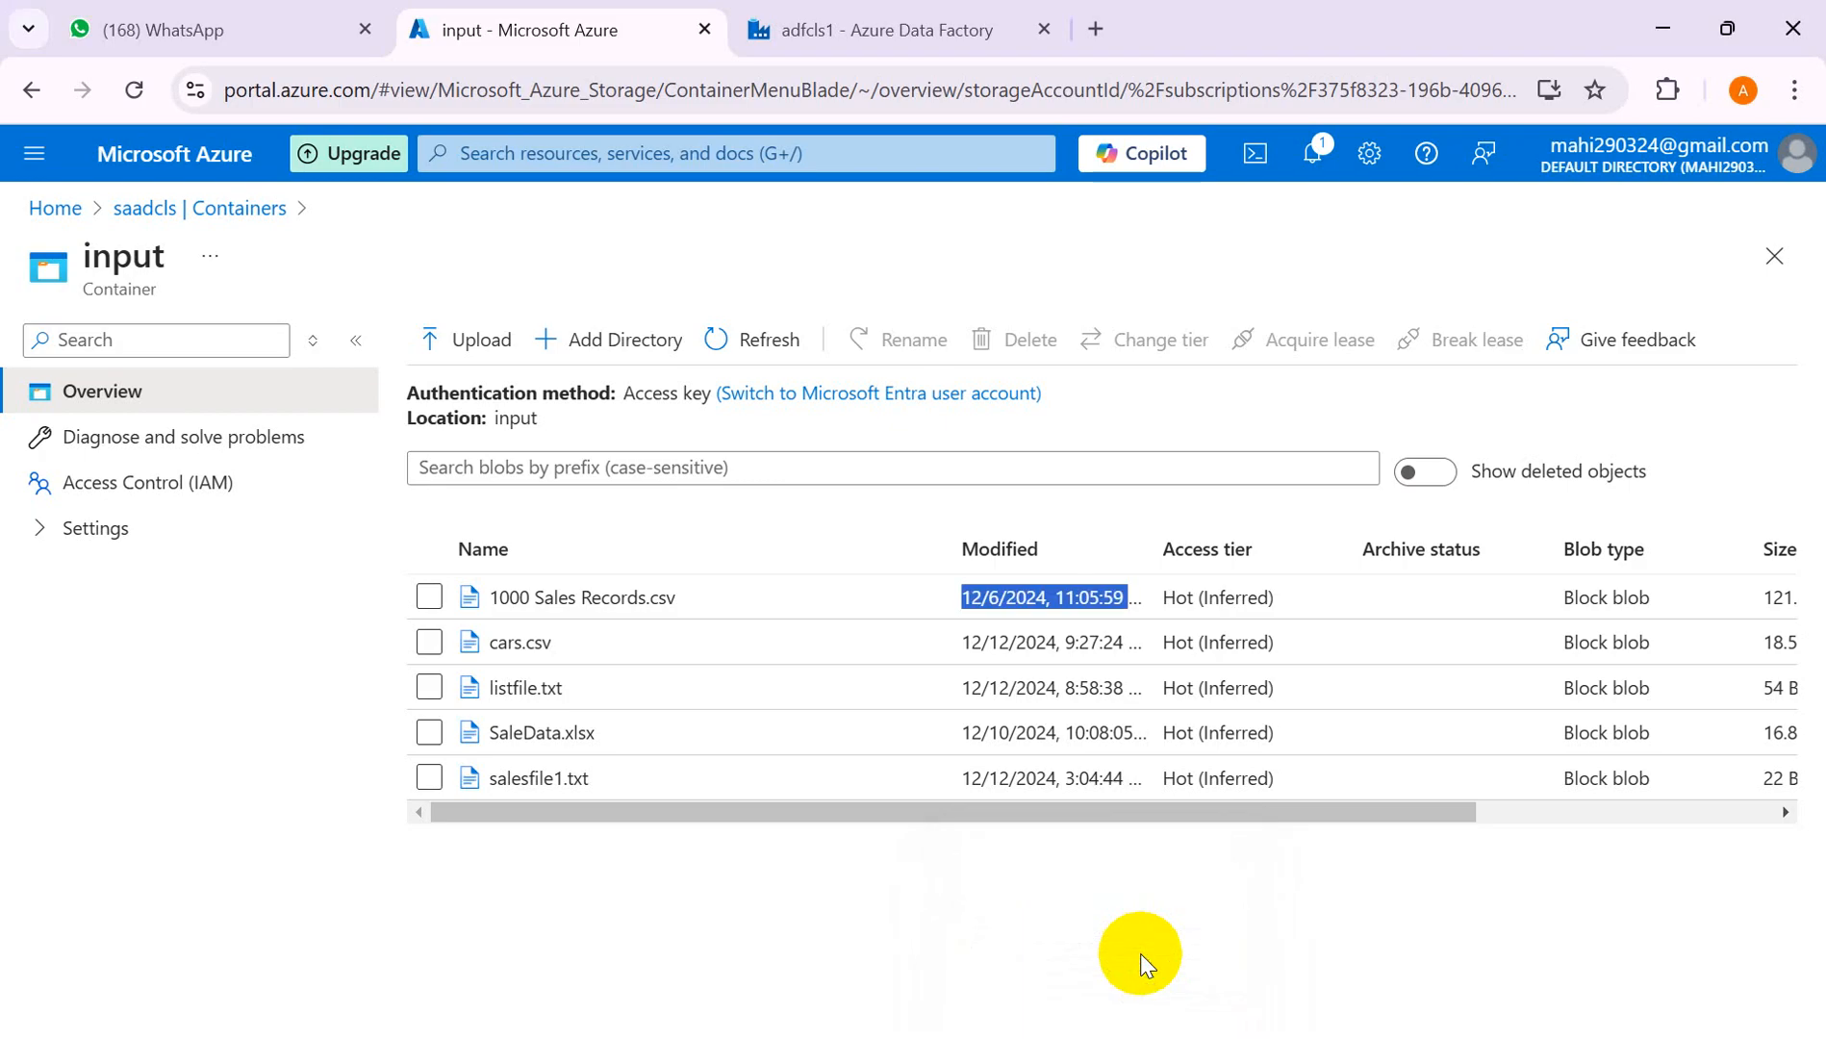
# - Return to Data Factory and choose Azure Data Lake Storage Gen2 with the Binary format for the new source dataset
pyautogui.click(889, 29)
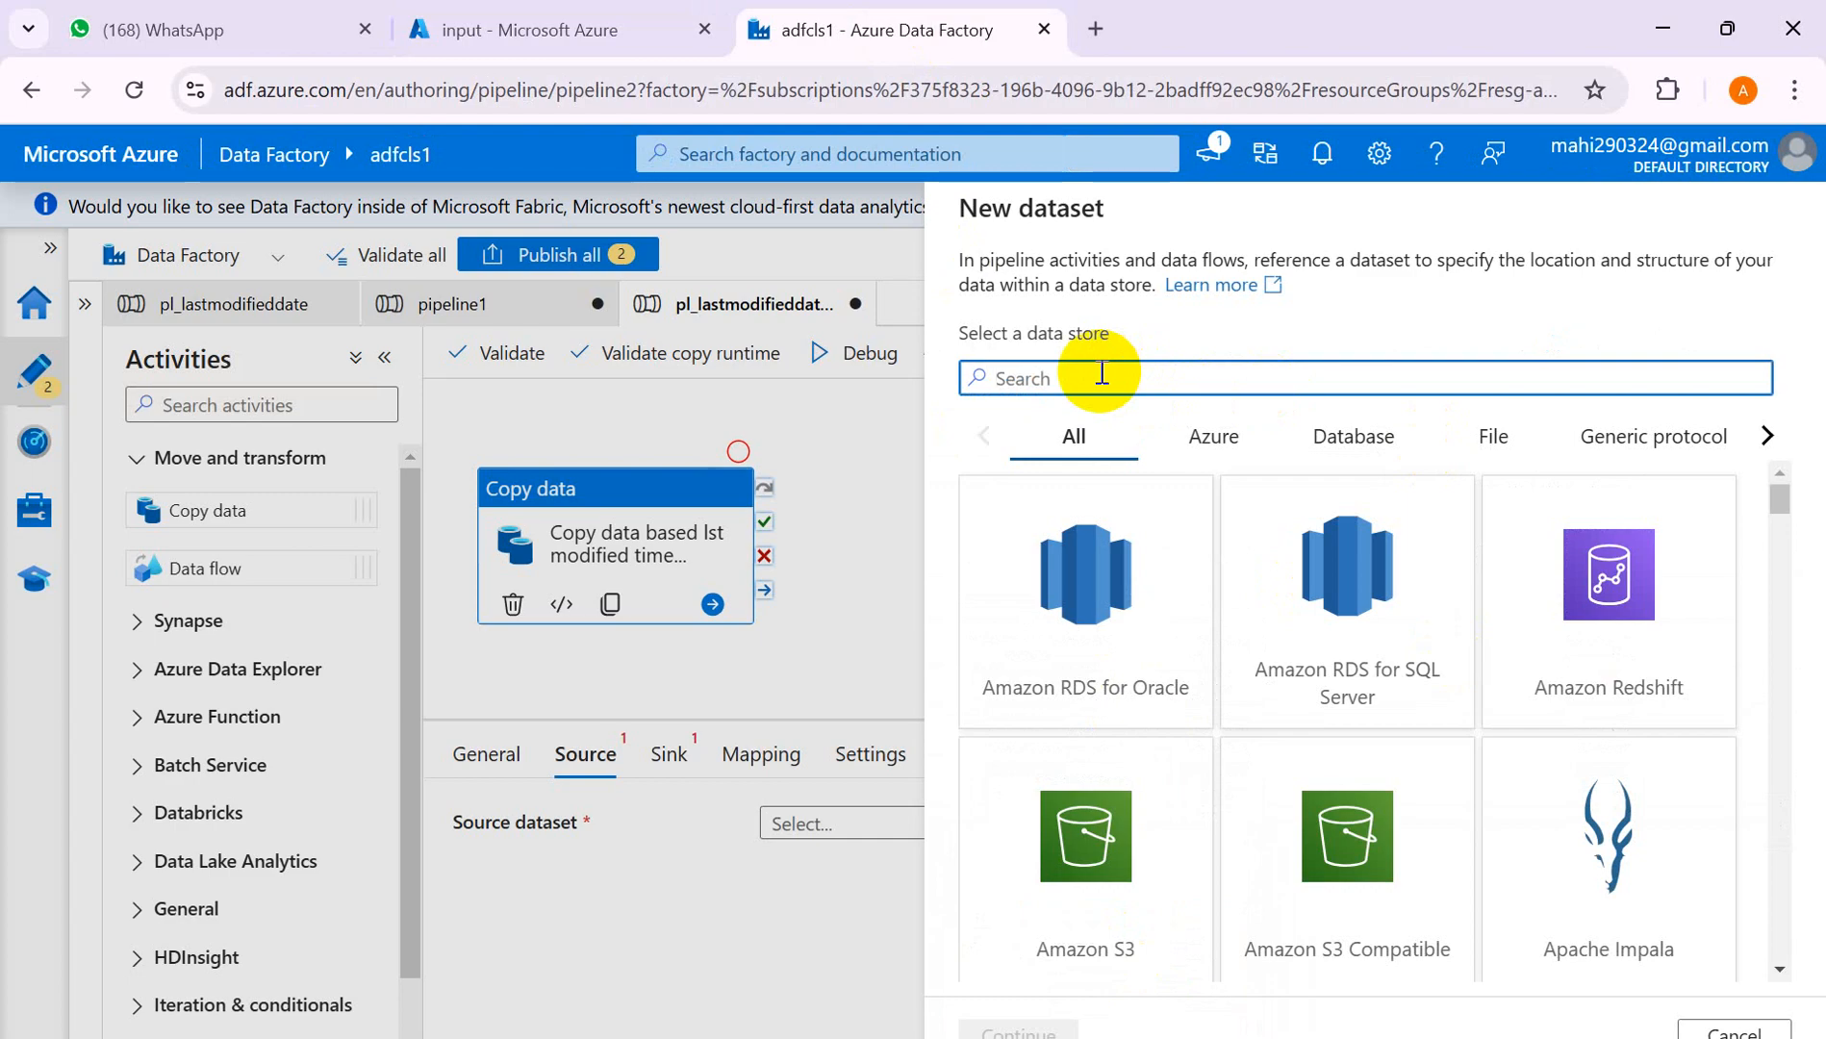
pyautogui.write('Azure')
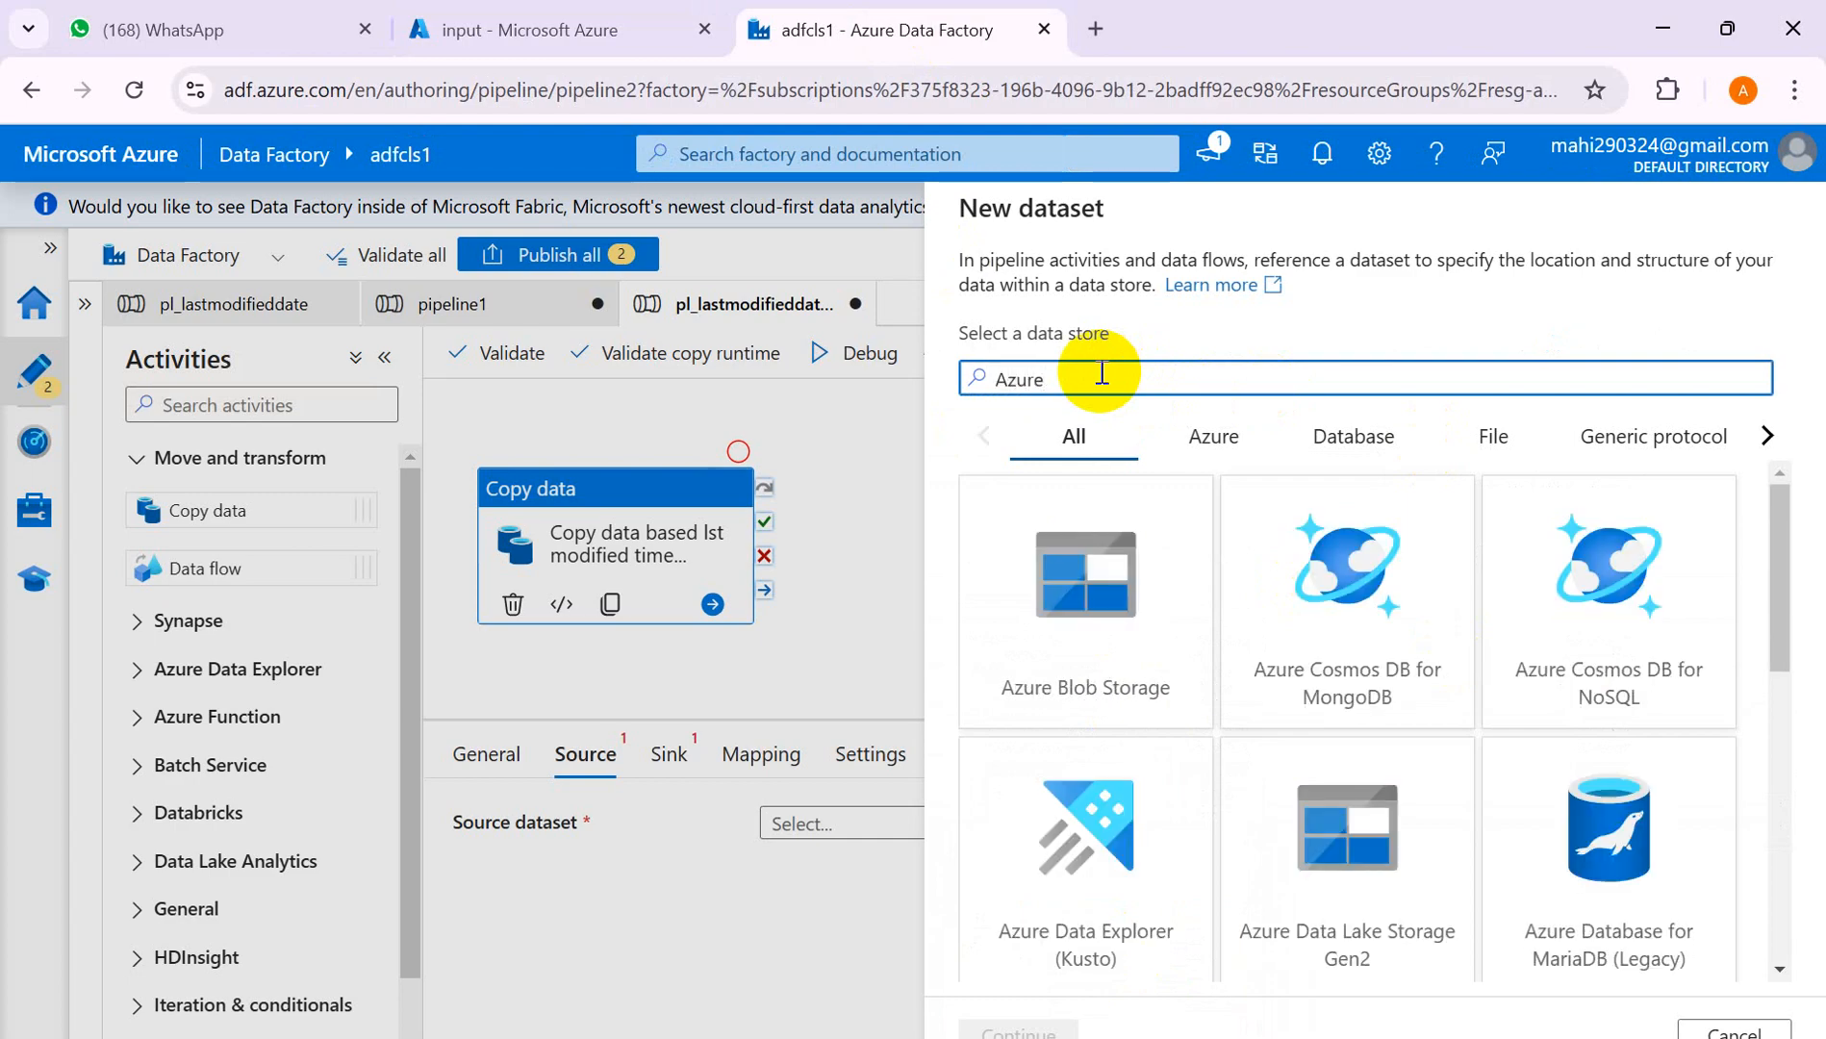
pyautogui.click(1342, 852)
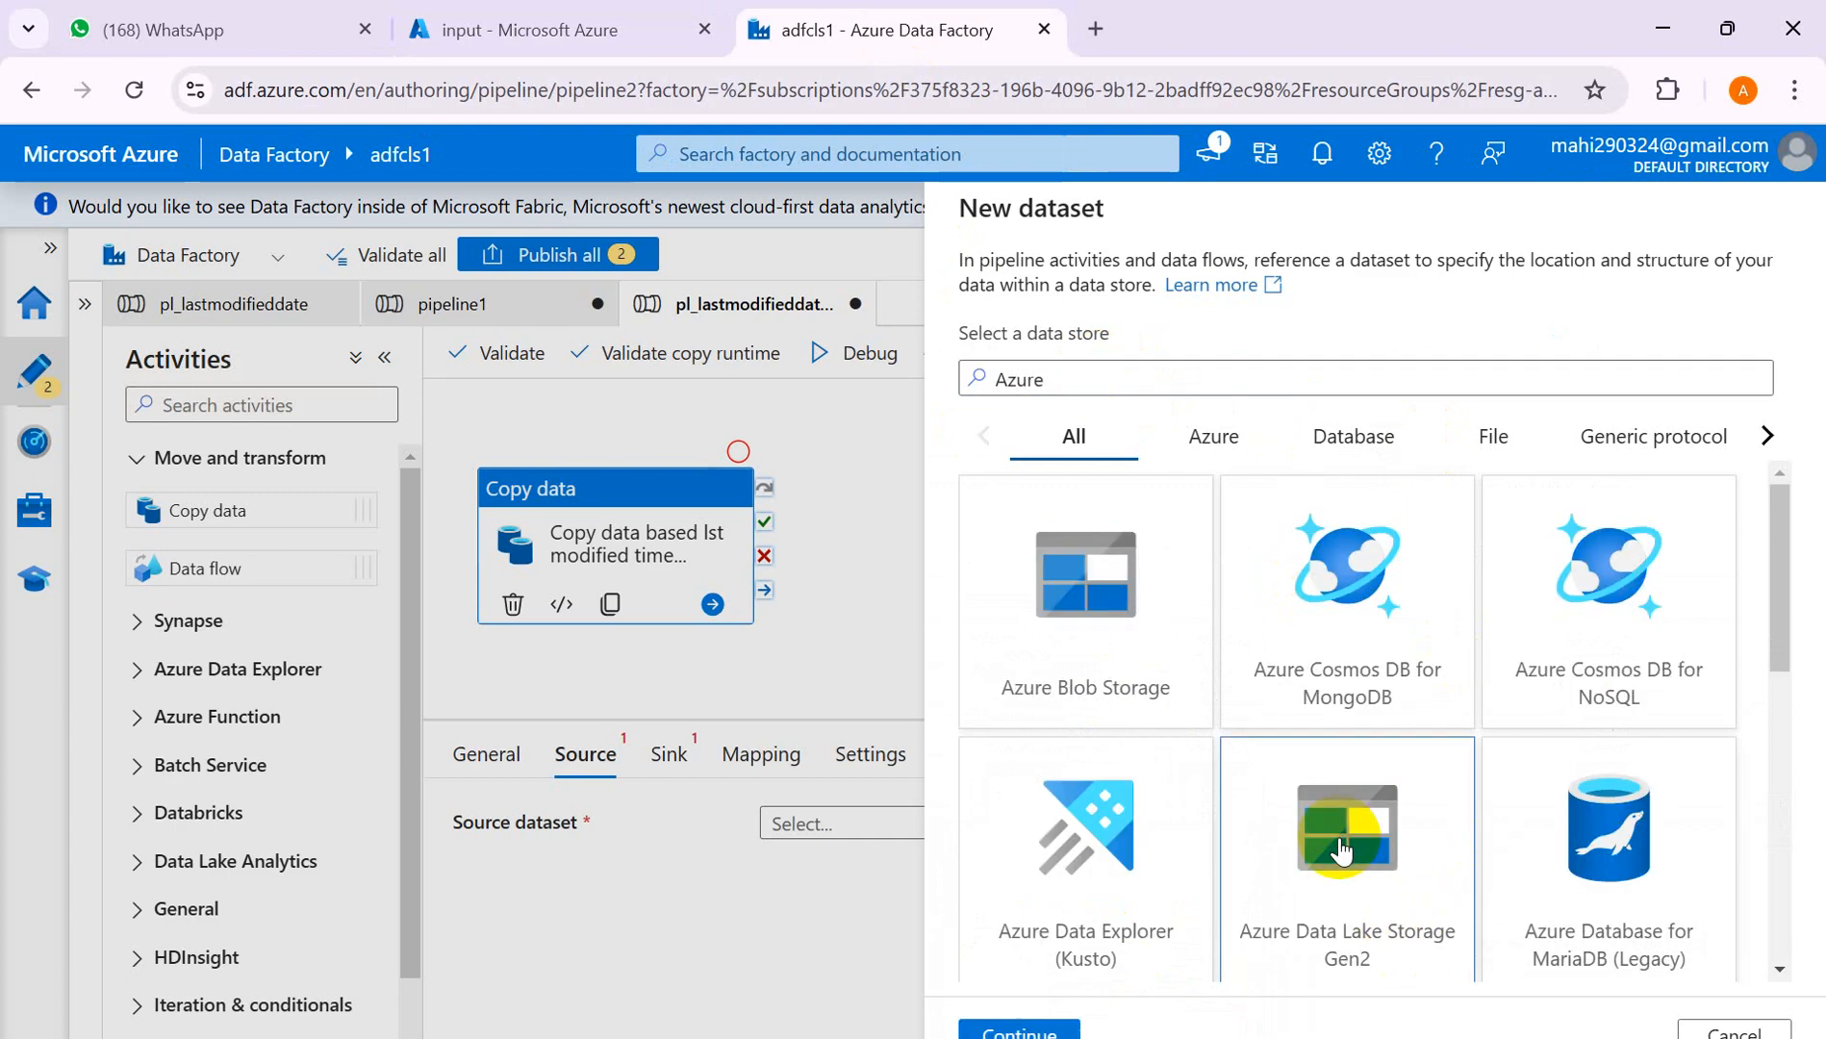
pyautogui.click(1015, 1027)
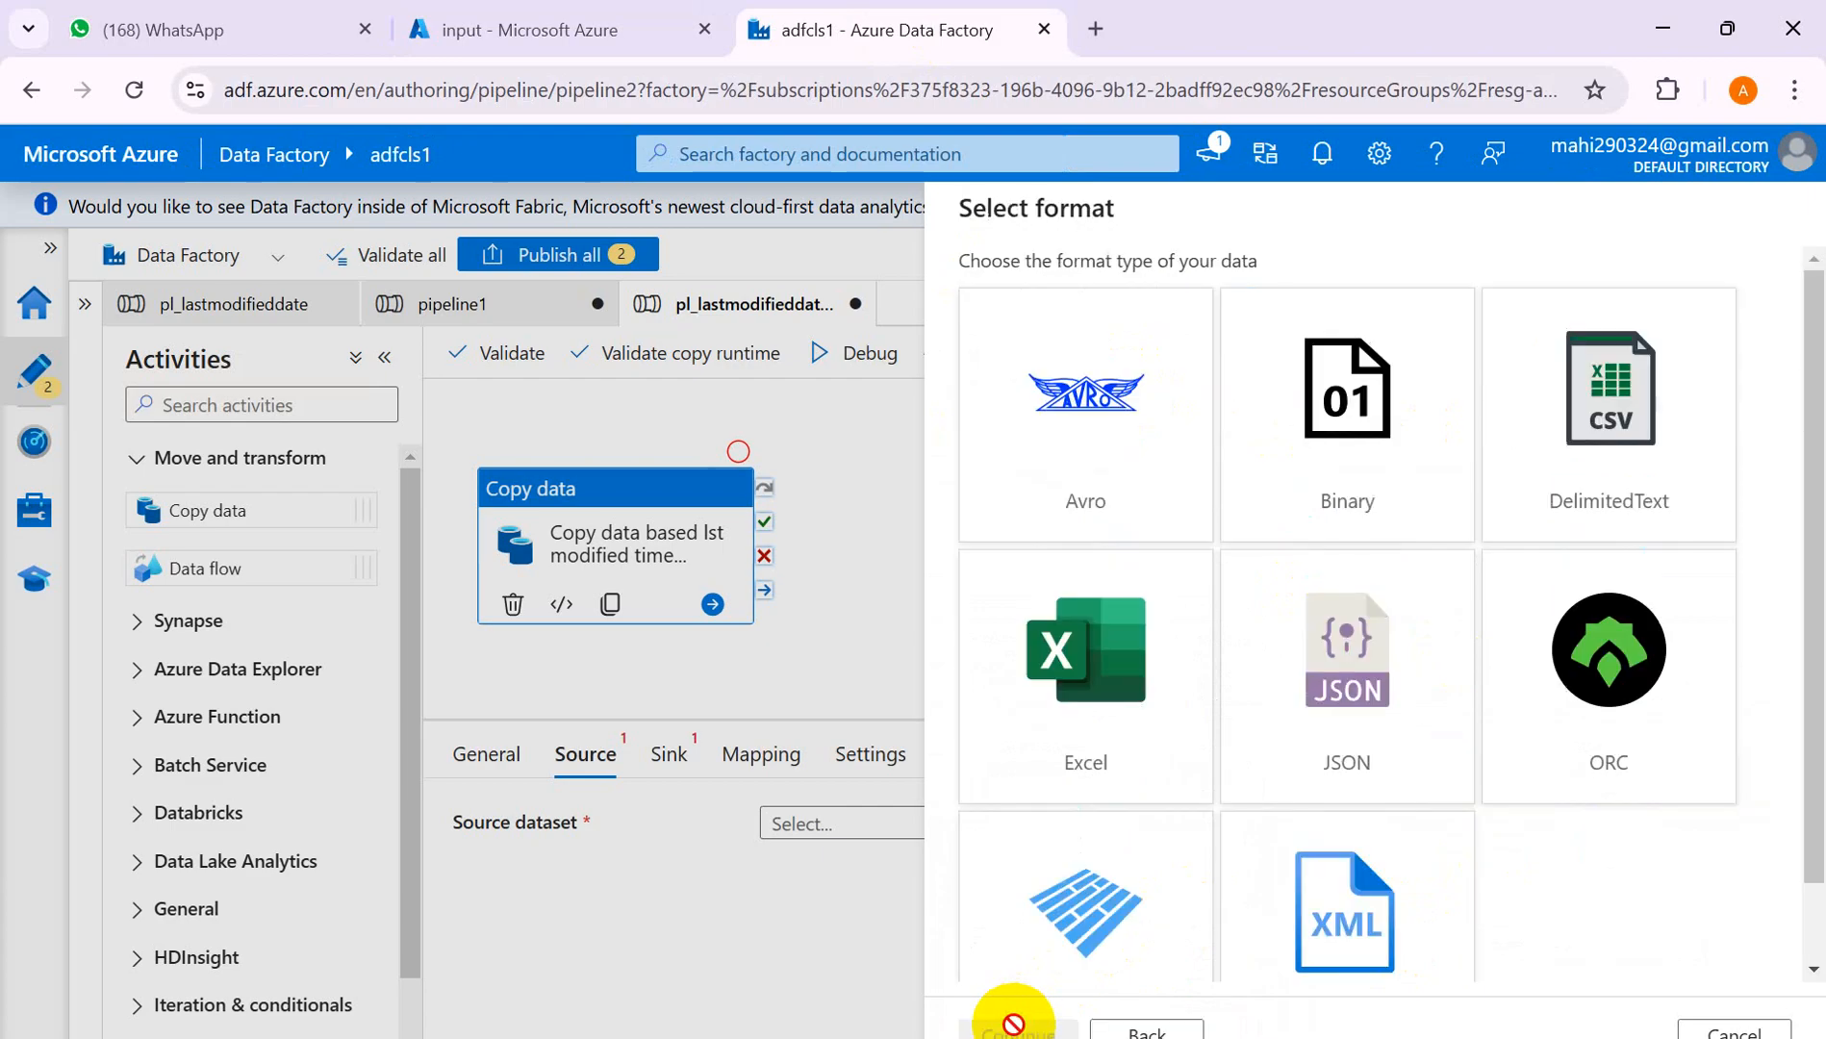
pyautogui.click(1350, 405)
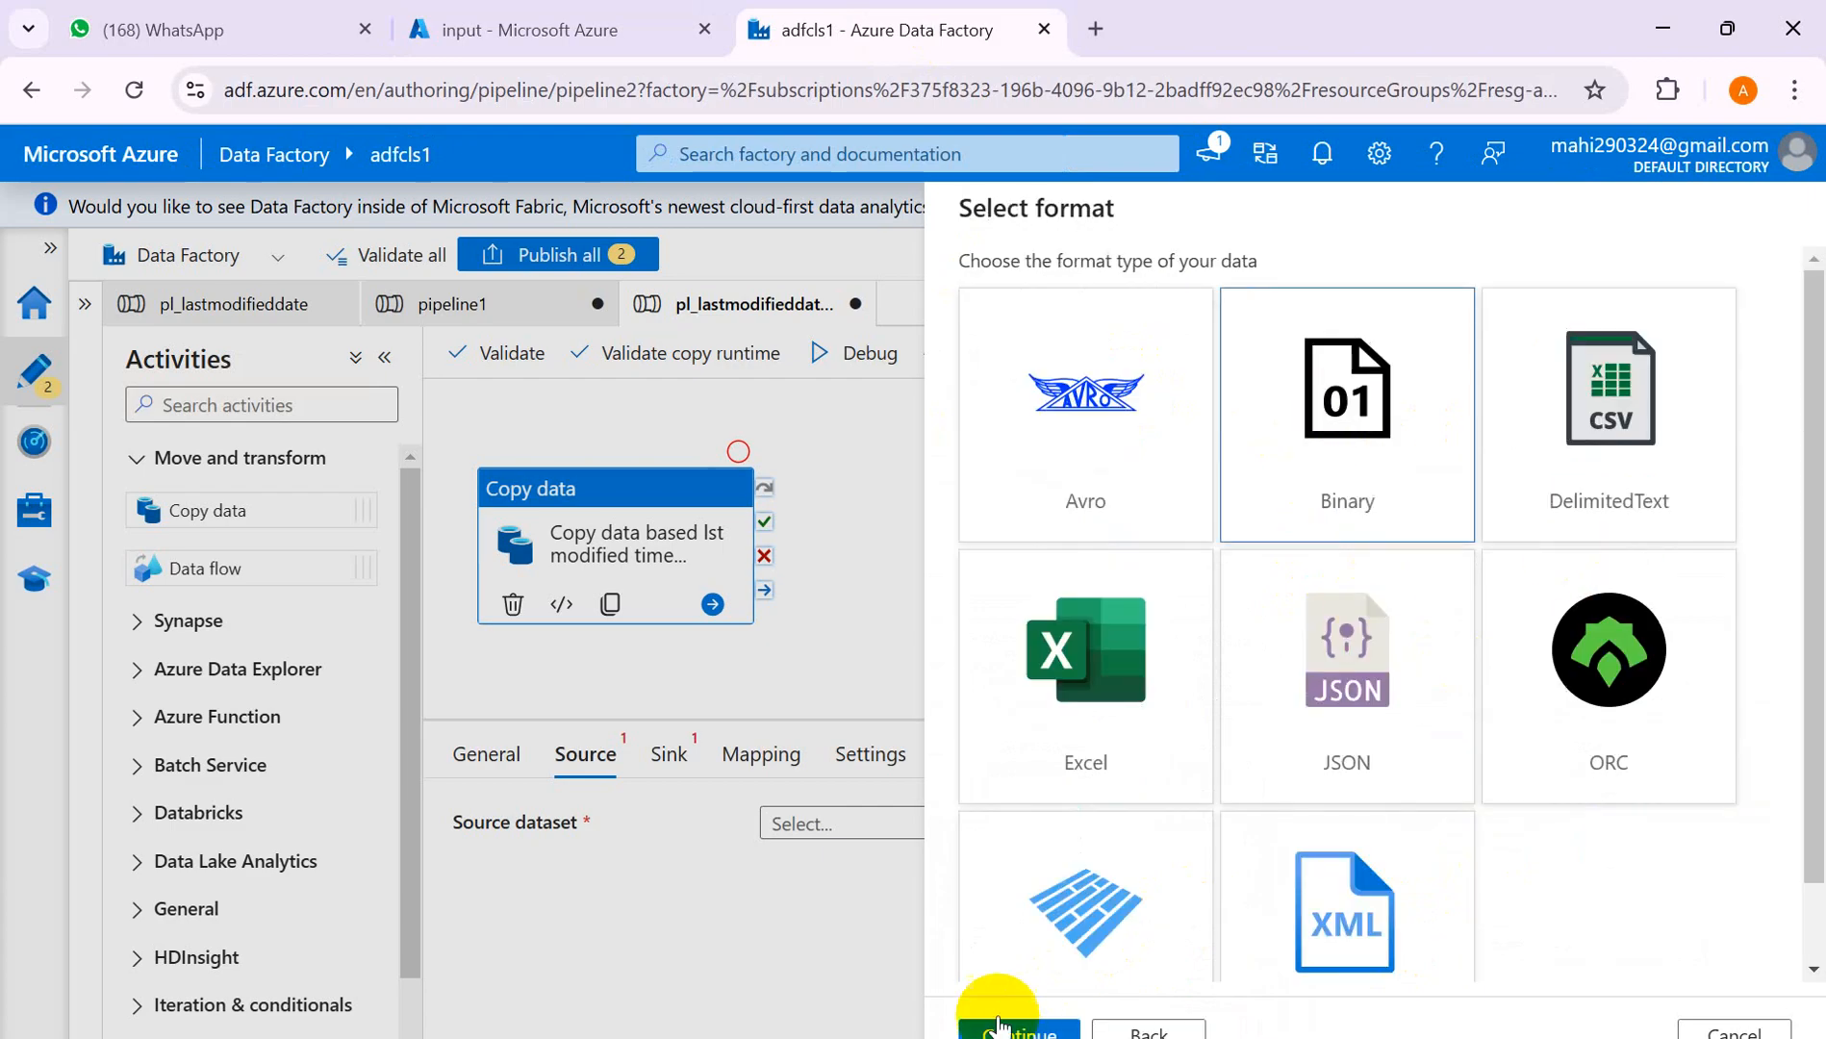
pyautogui.click(1001, 1028)
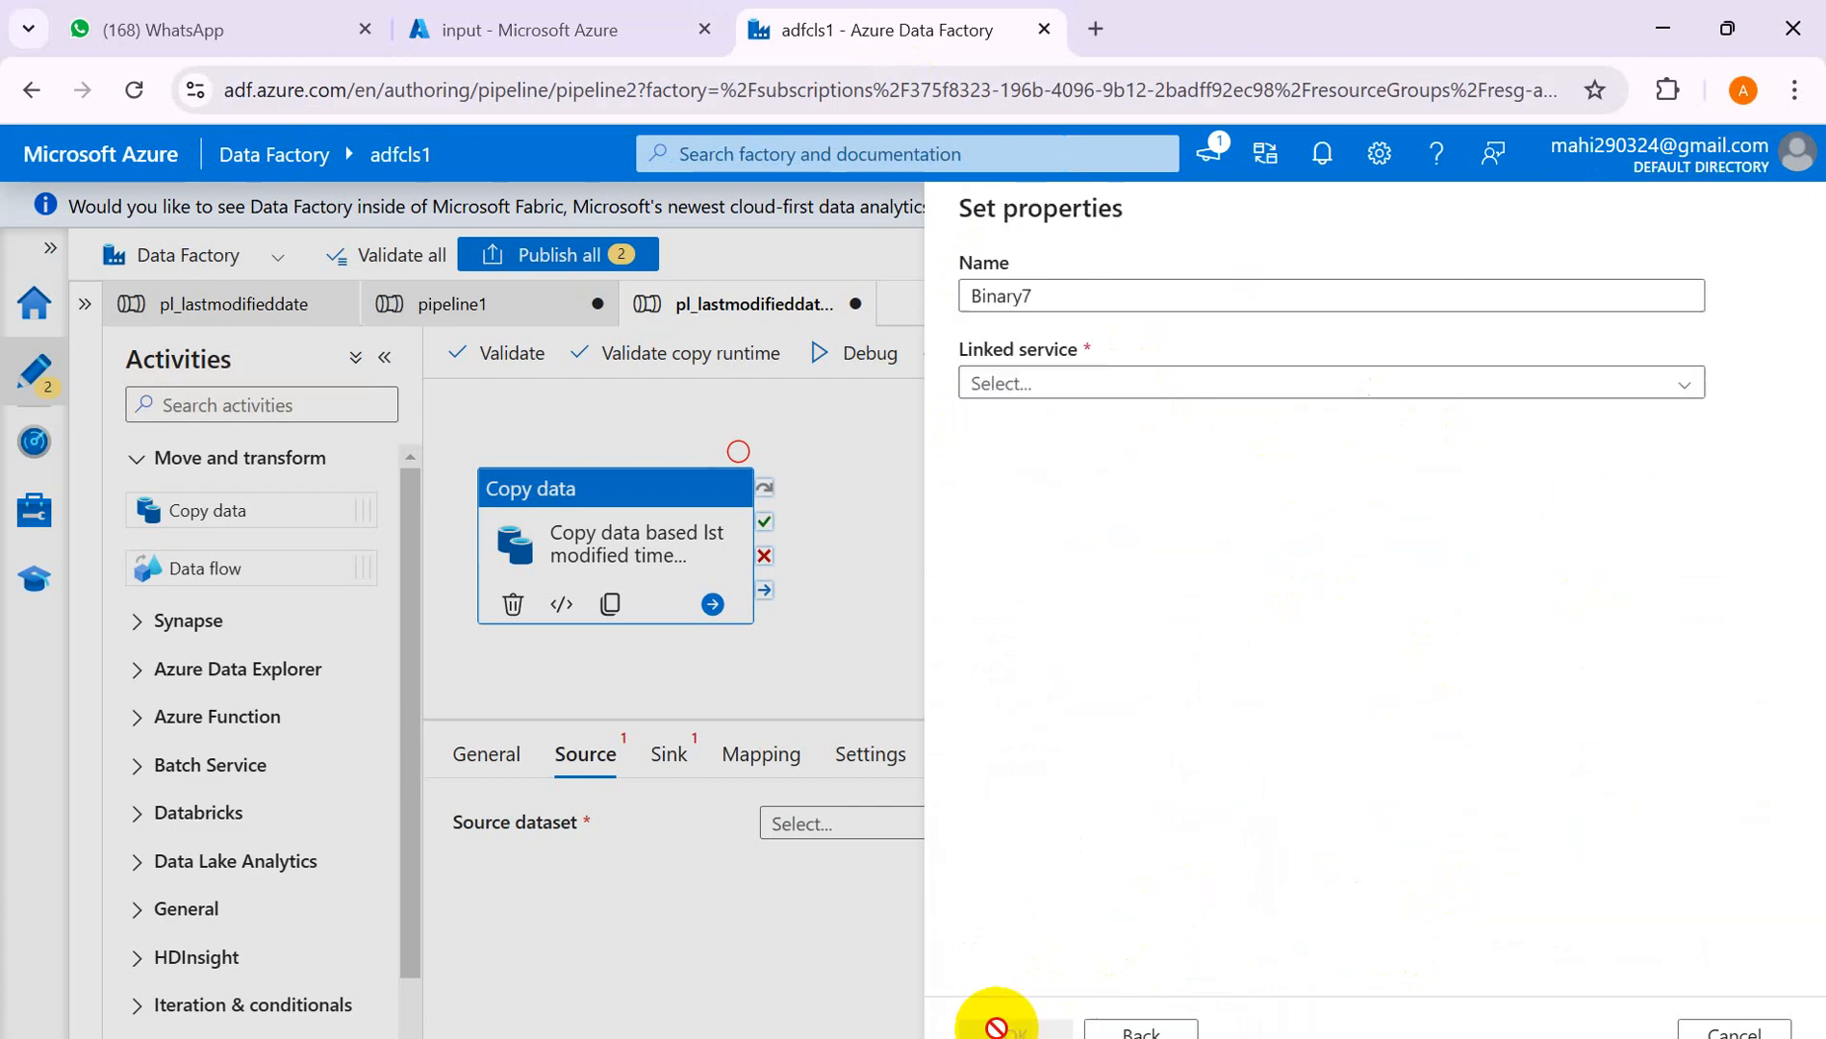
# - Name the source dataset ds_inputfolderbinary and assign it the linked service ls_adlsgen2
pyautogui.click(1085, 300)
pyautogui.press('BackSpace')
pyautogui.press('BackSpace')
pyautogui.press('BackSpace')
pyautogui.press('BackSpace')
pyautogui.press('BackSpace')
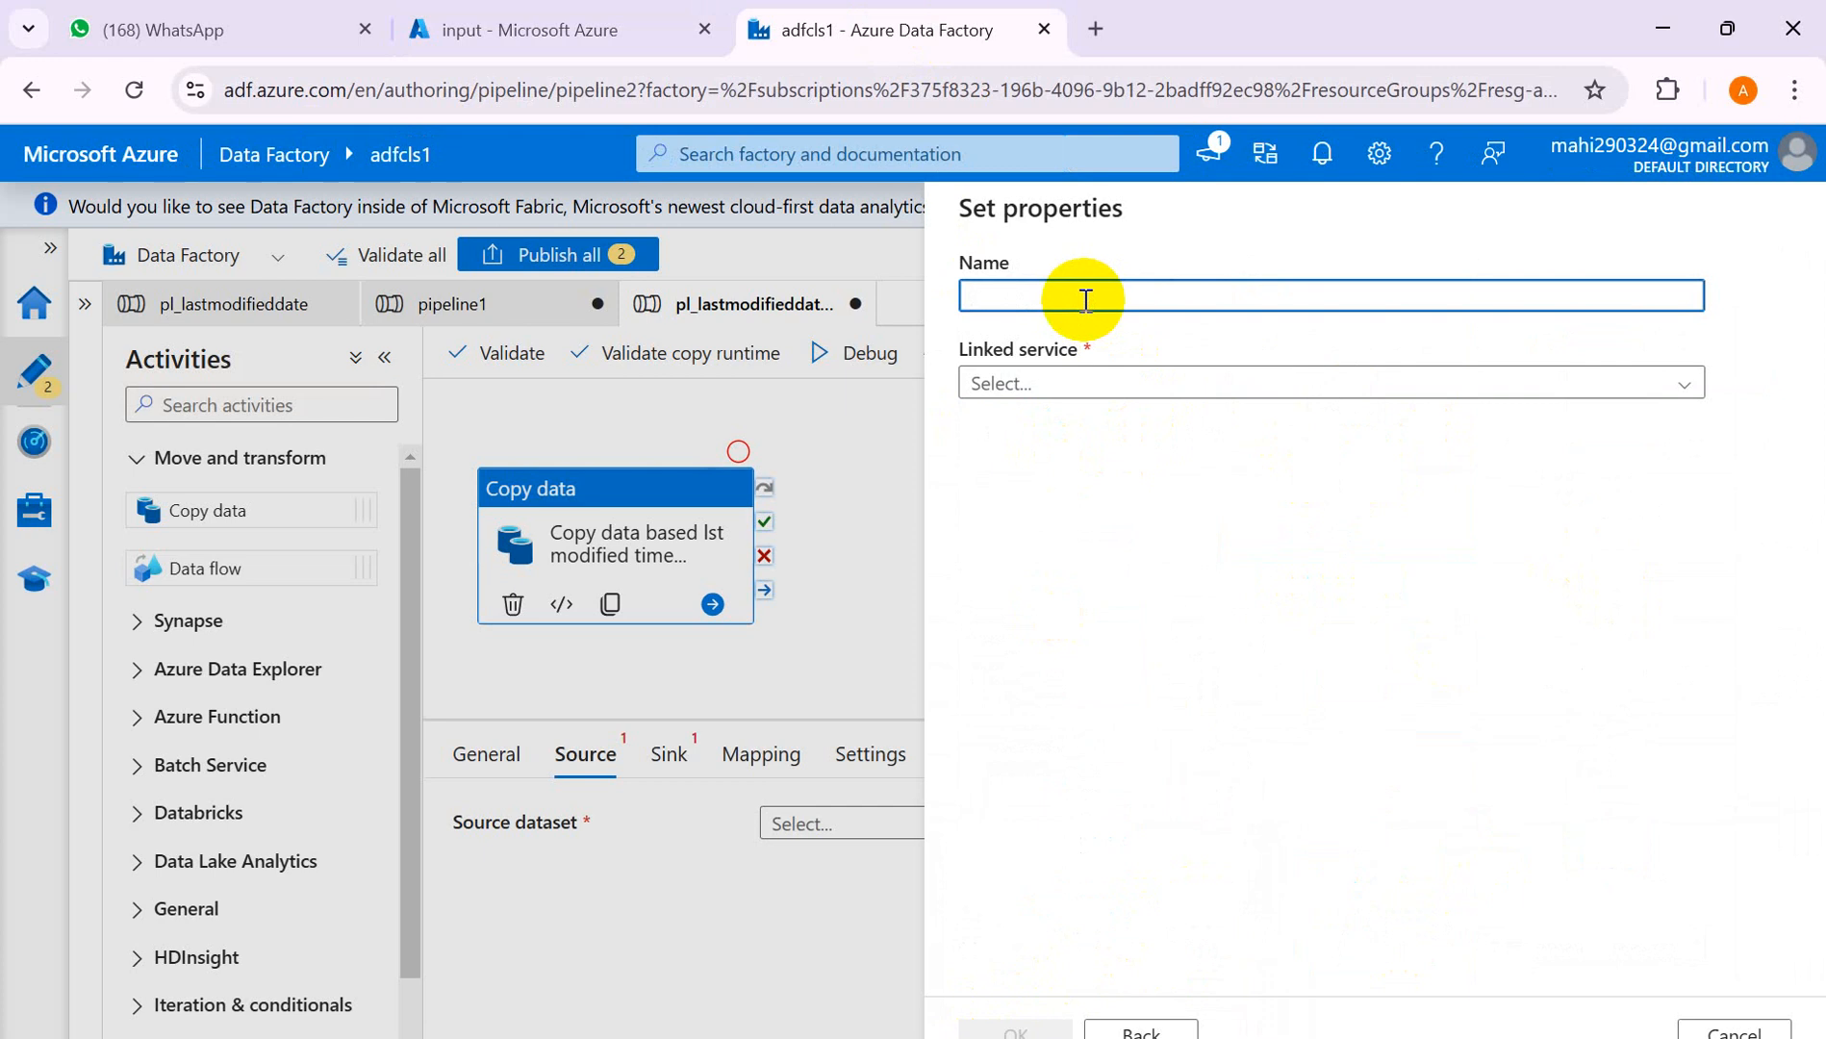
pyautogui.write('ds')
pyautogui.write('_input')
pyautogui.write('folder')
pyautogui.write('bona')
pyautogui.press('BackSpace')
pyautogui.press('BackSpace')
pyautogui.write('inary')
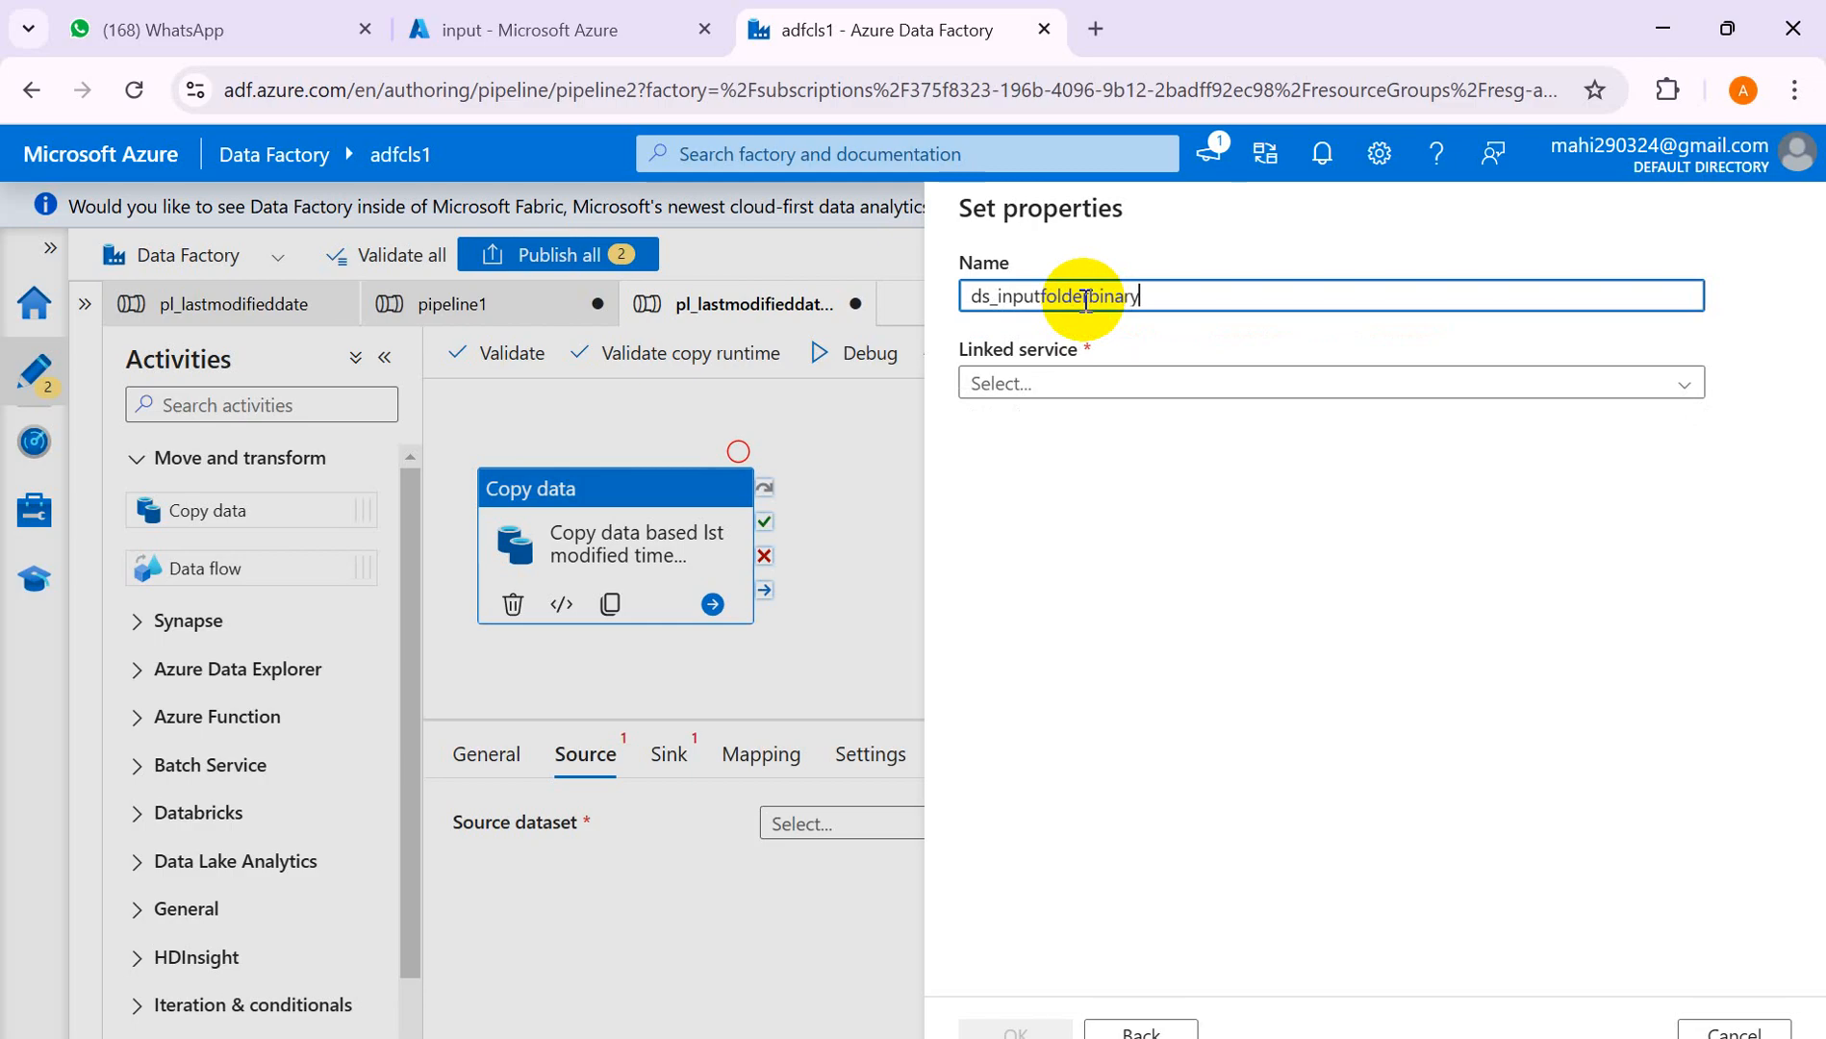
pyautogui.click(1125, 385)
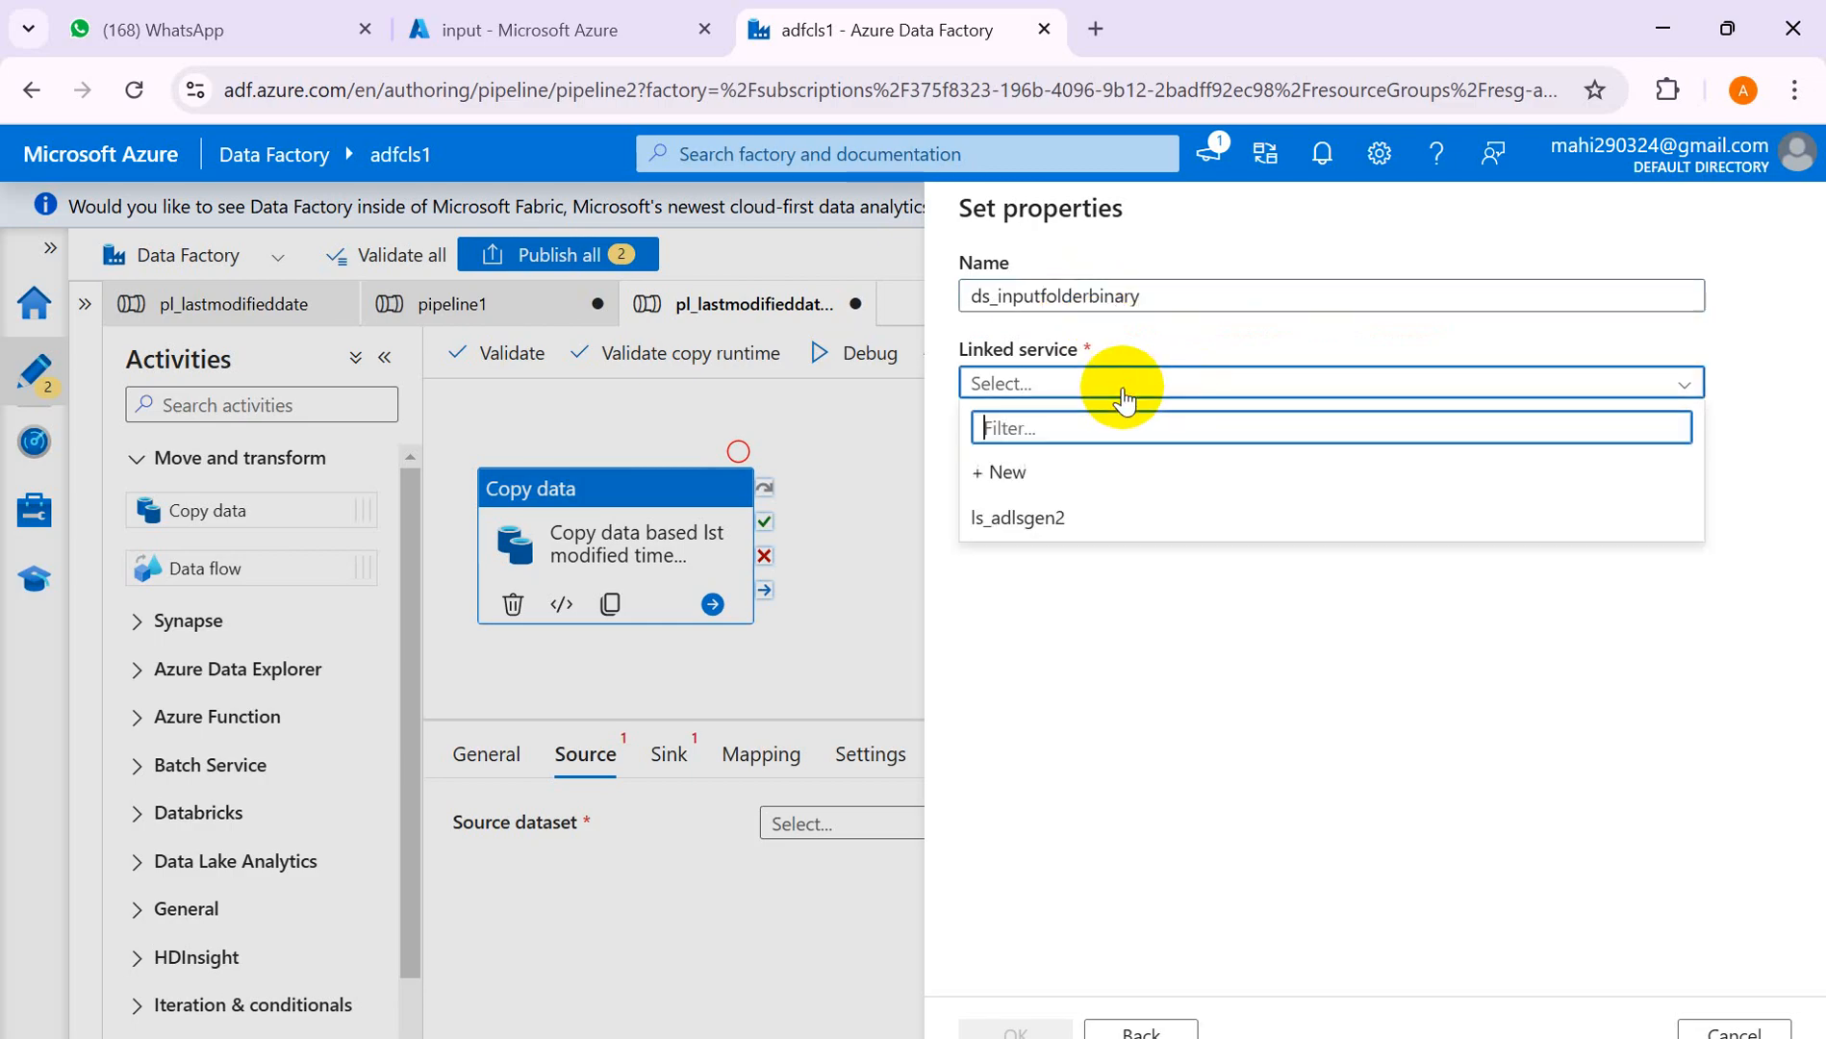
pyautogui.click(1025, 519)
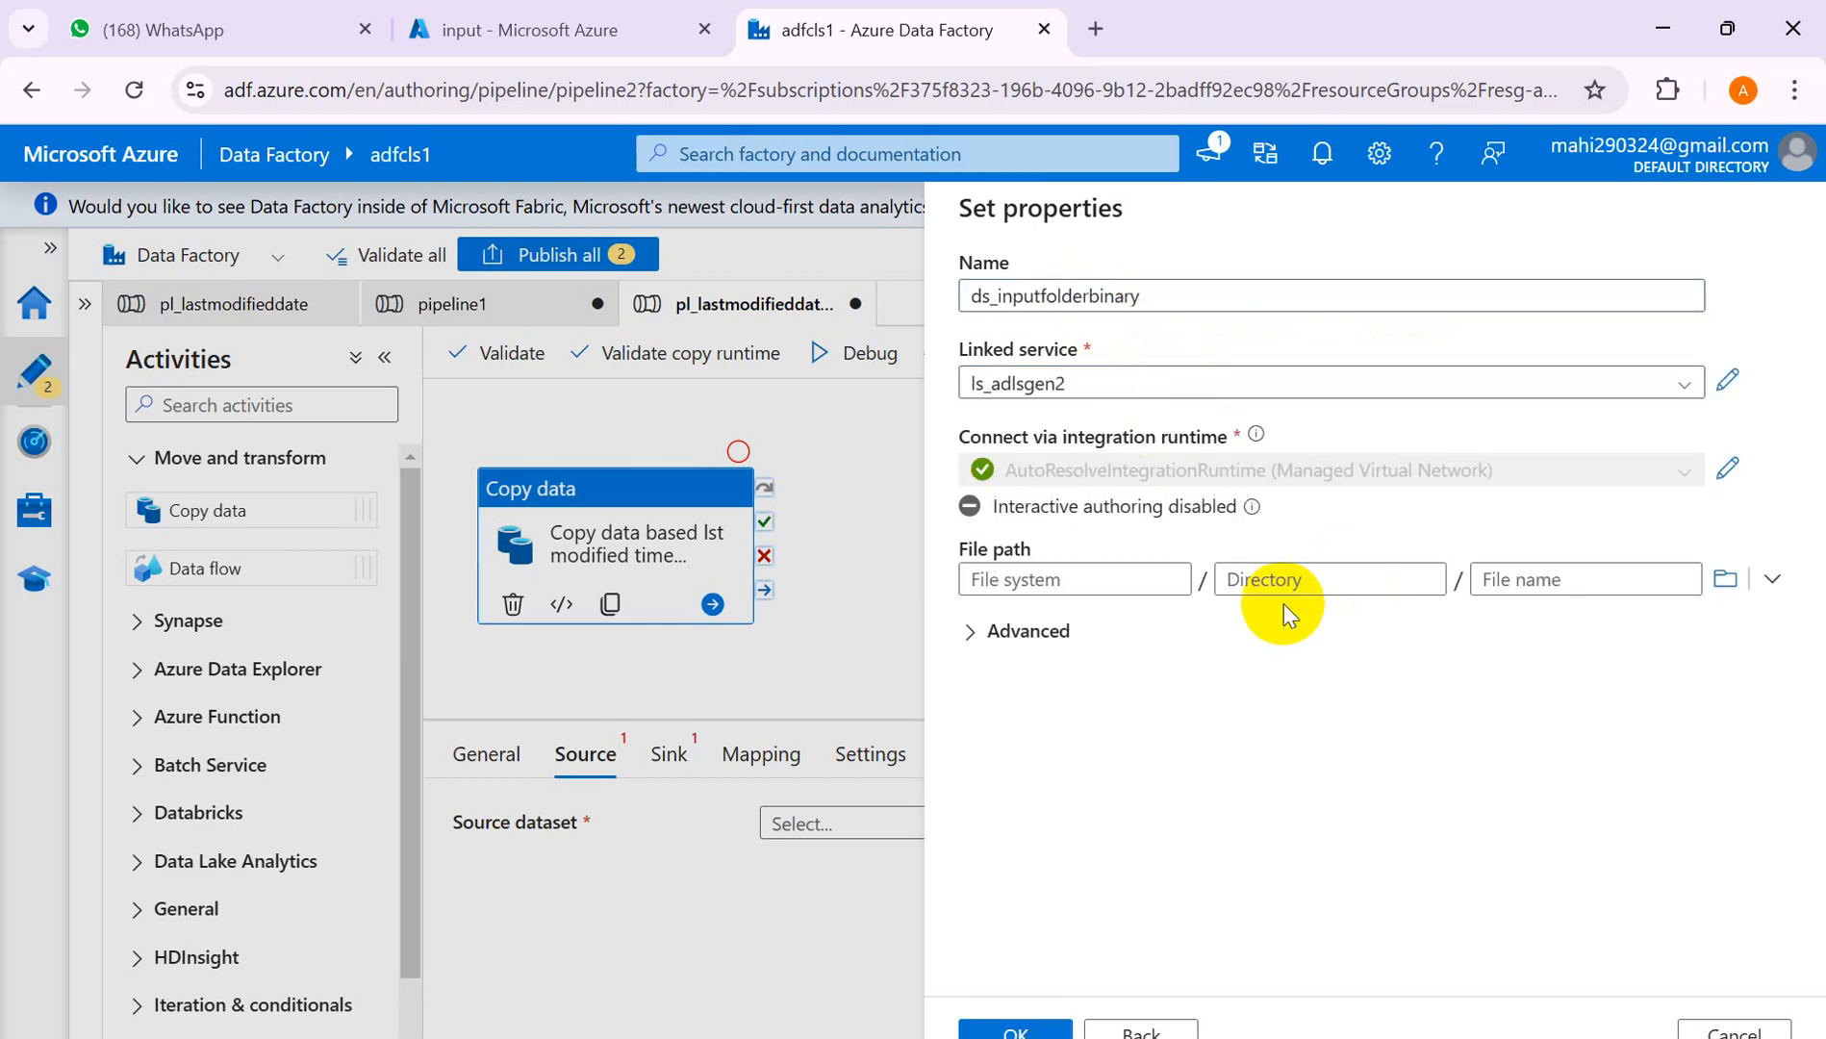
# - Browse the storage for the dataset's file path and look at the input container's file list in the Azure portal
pyautogui.moveTo(1284, 498)
pyautogui.click(1728, 581)
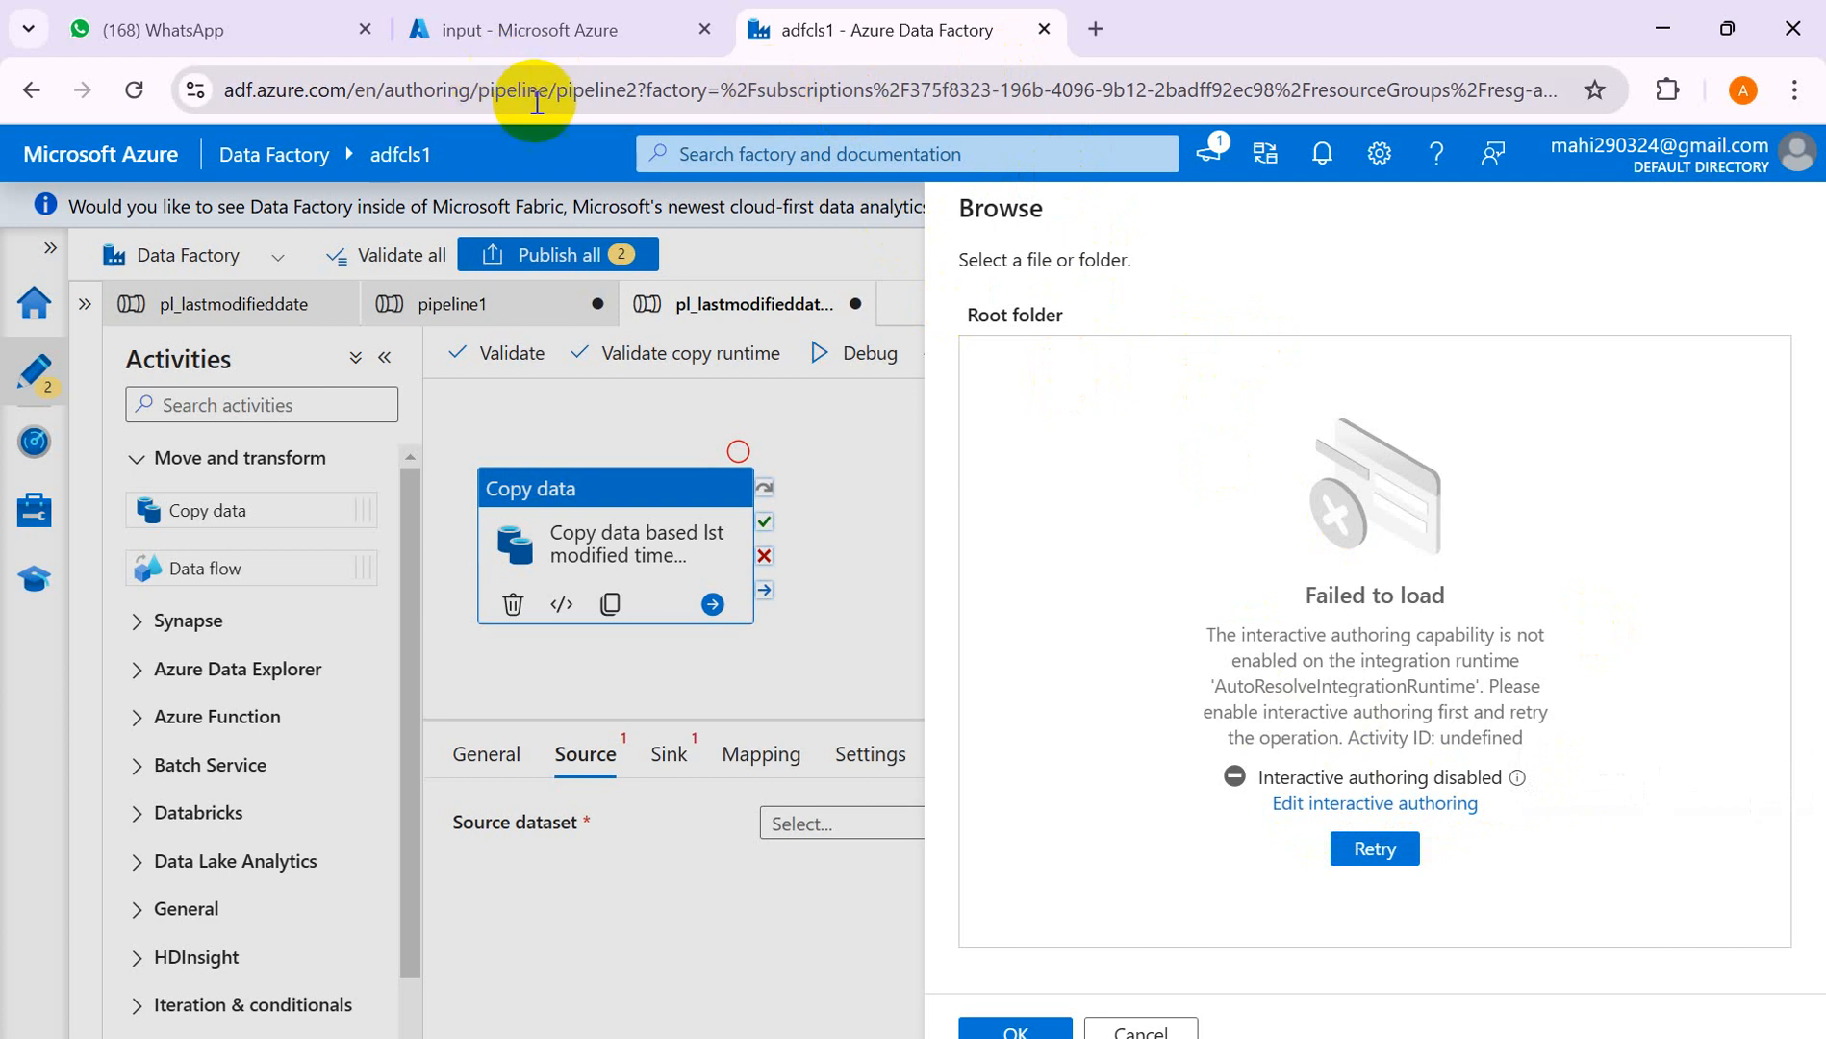
pyautogui.click(531, 29)
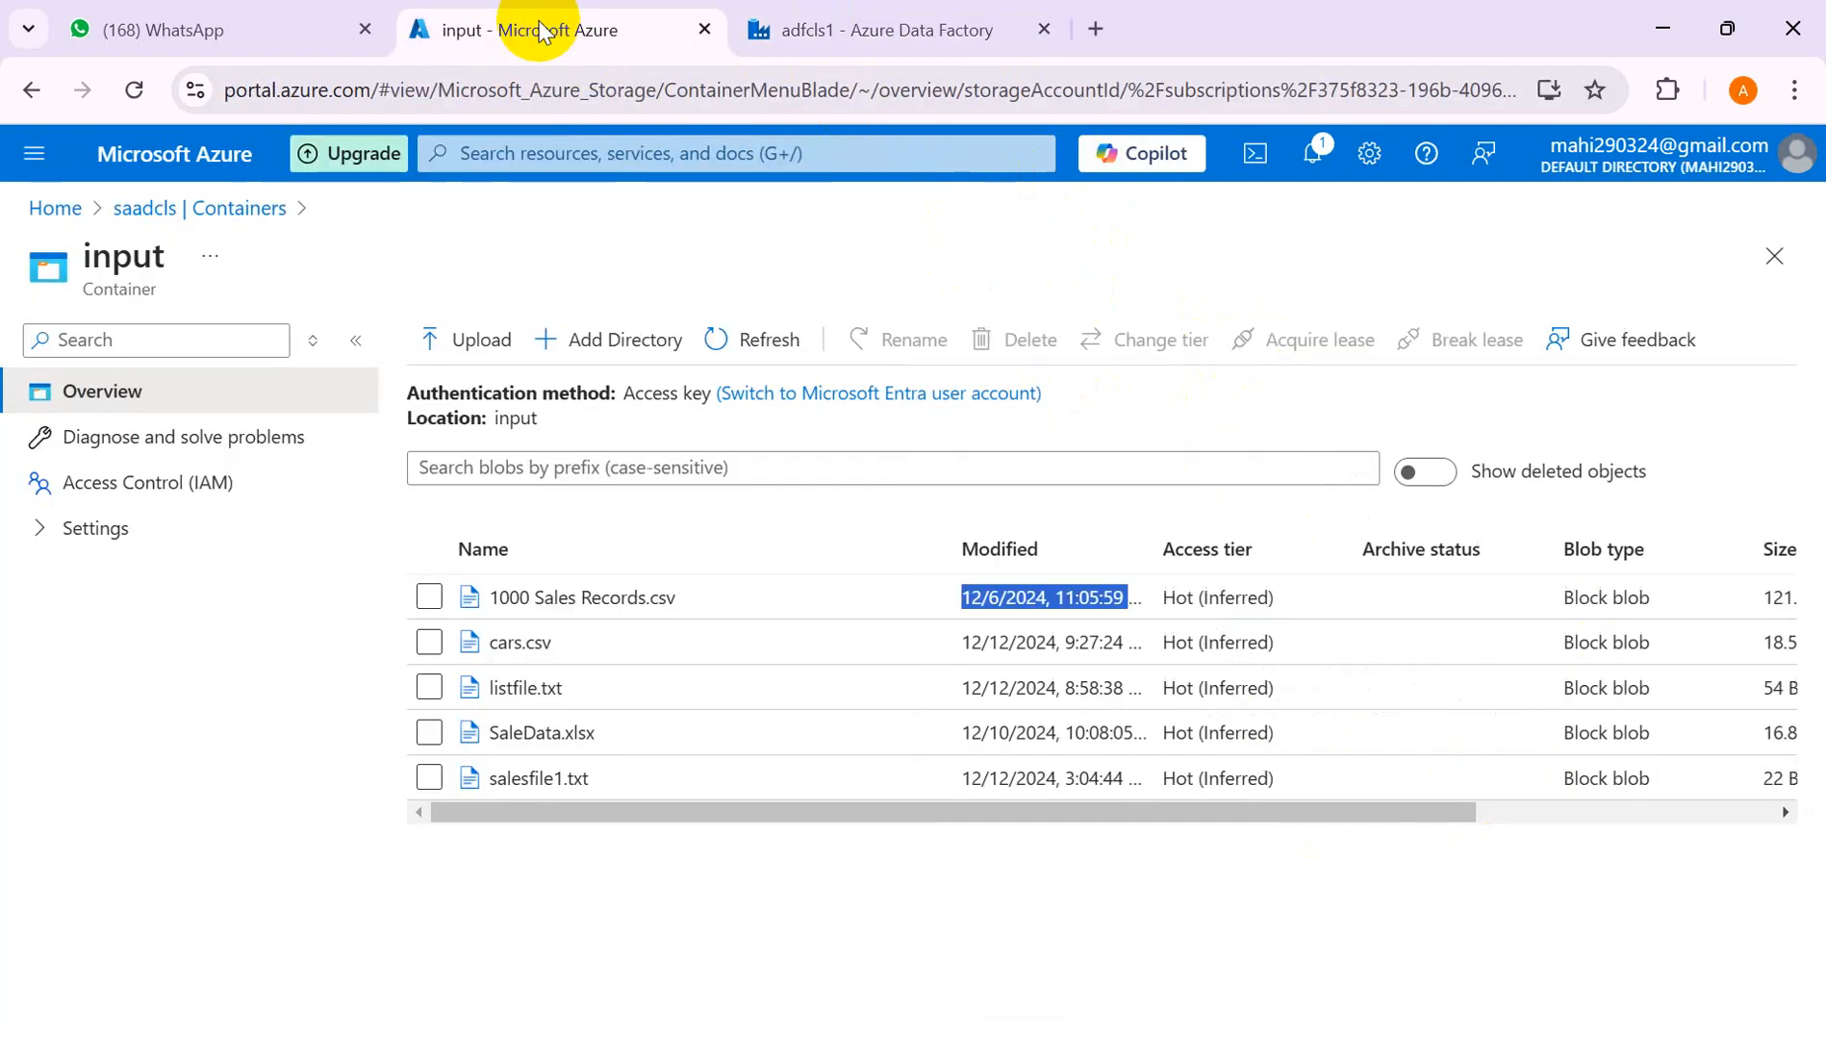
pyautogui.click(876, 39)
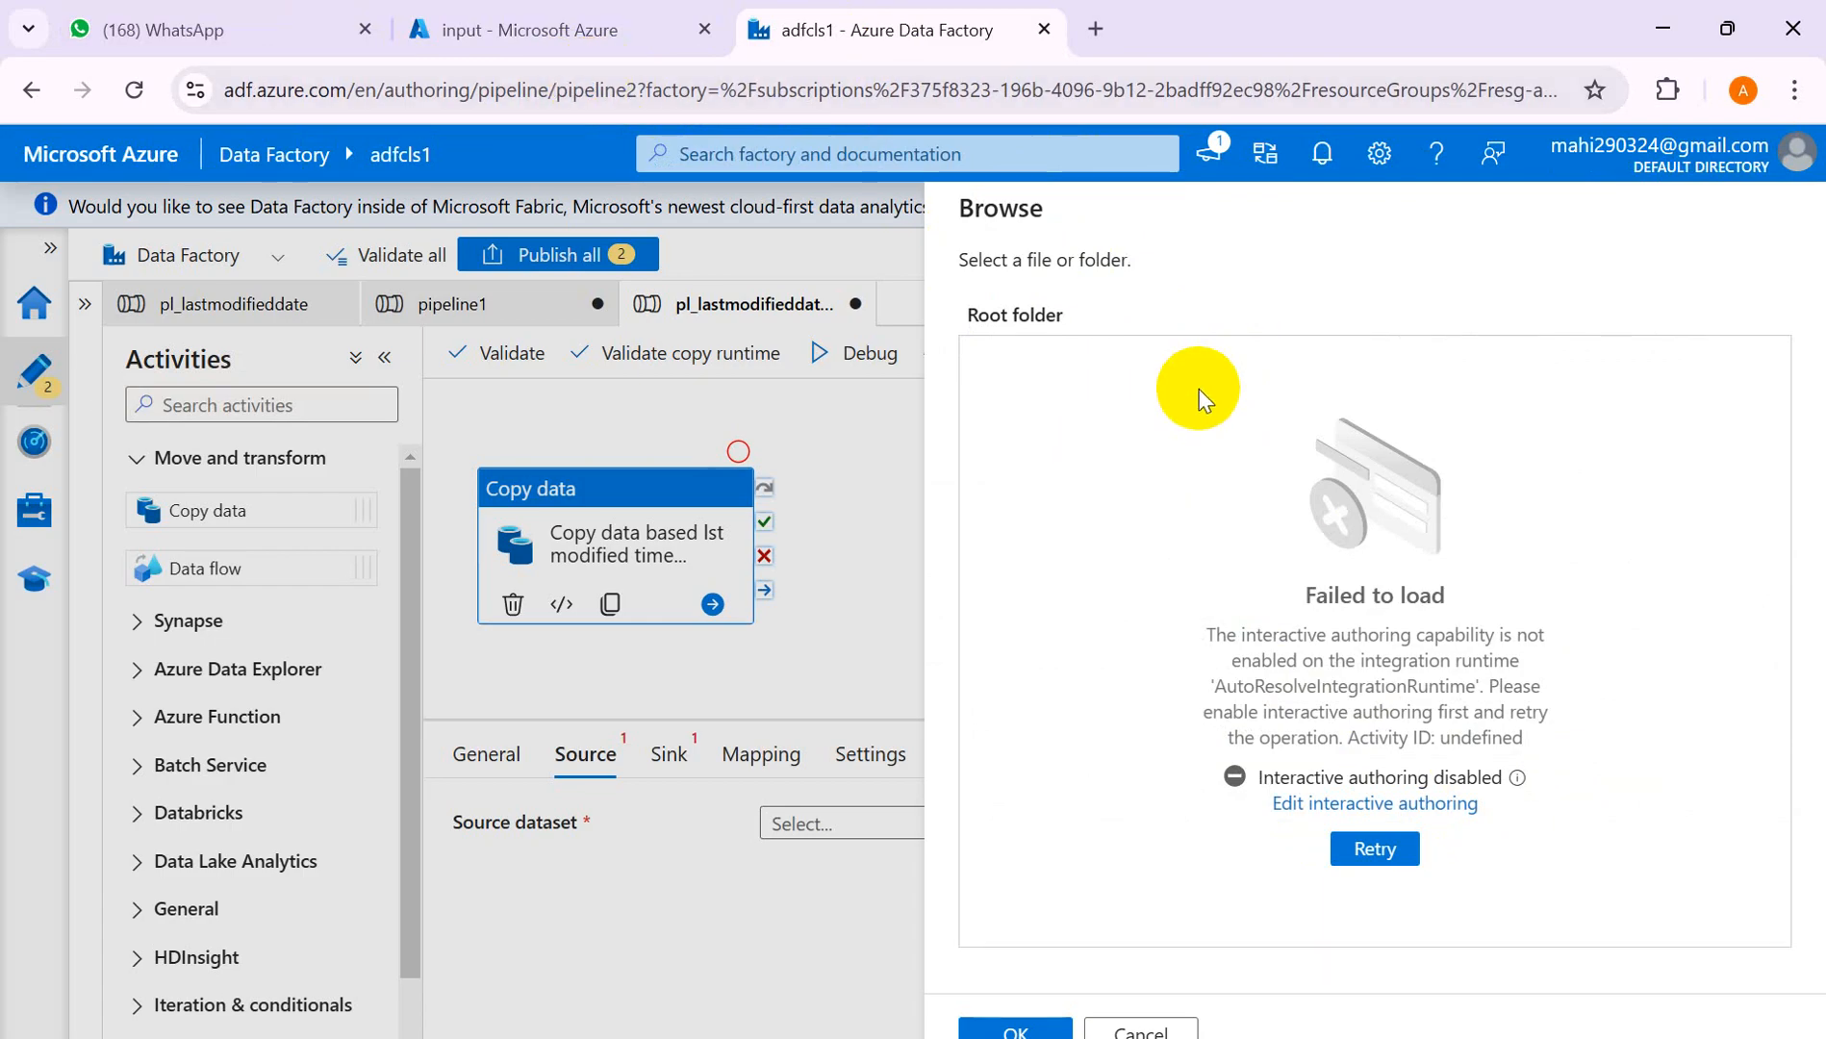
# - Enable interactive authoring in the virtual network settings of AutoResolveIntegrationRuntime and apply the change
pyautogui.click(1366, 804)
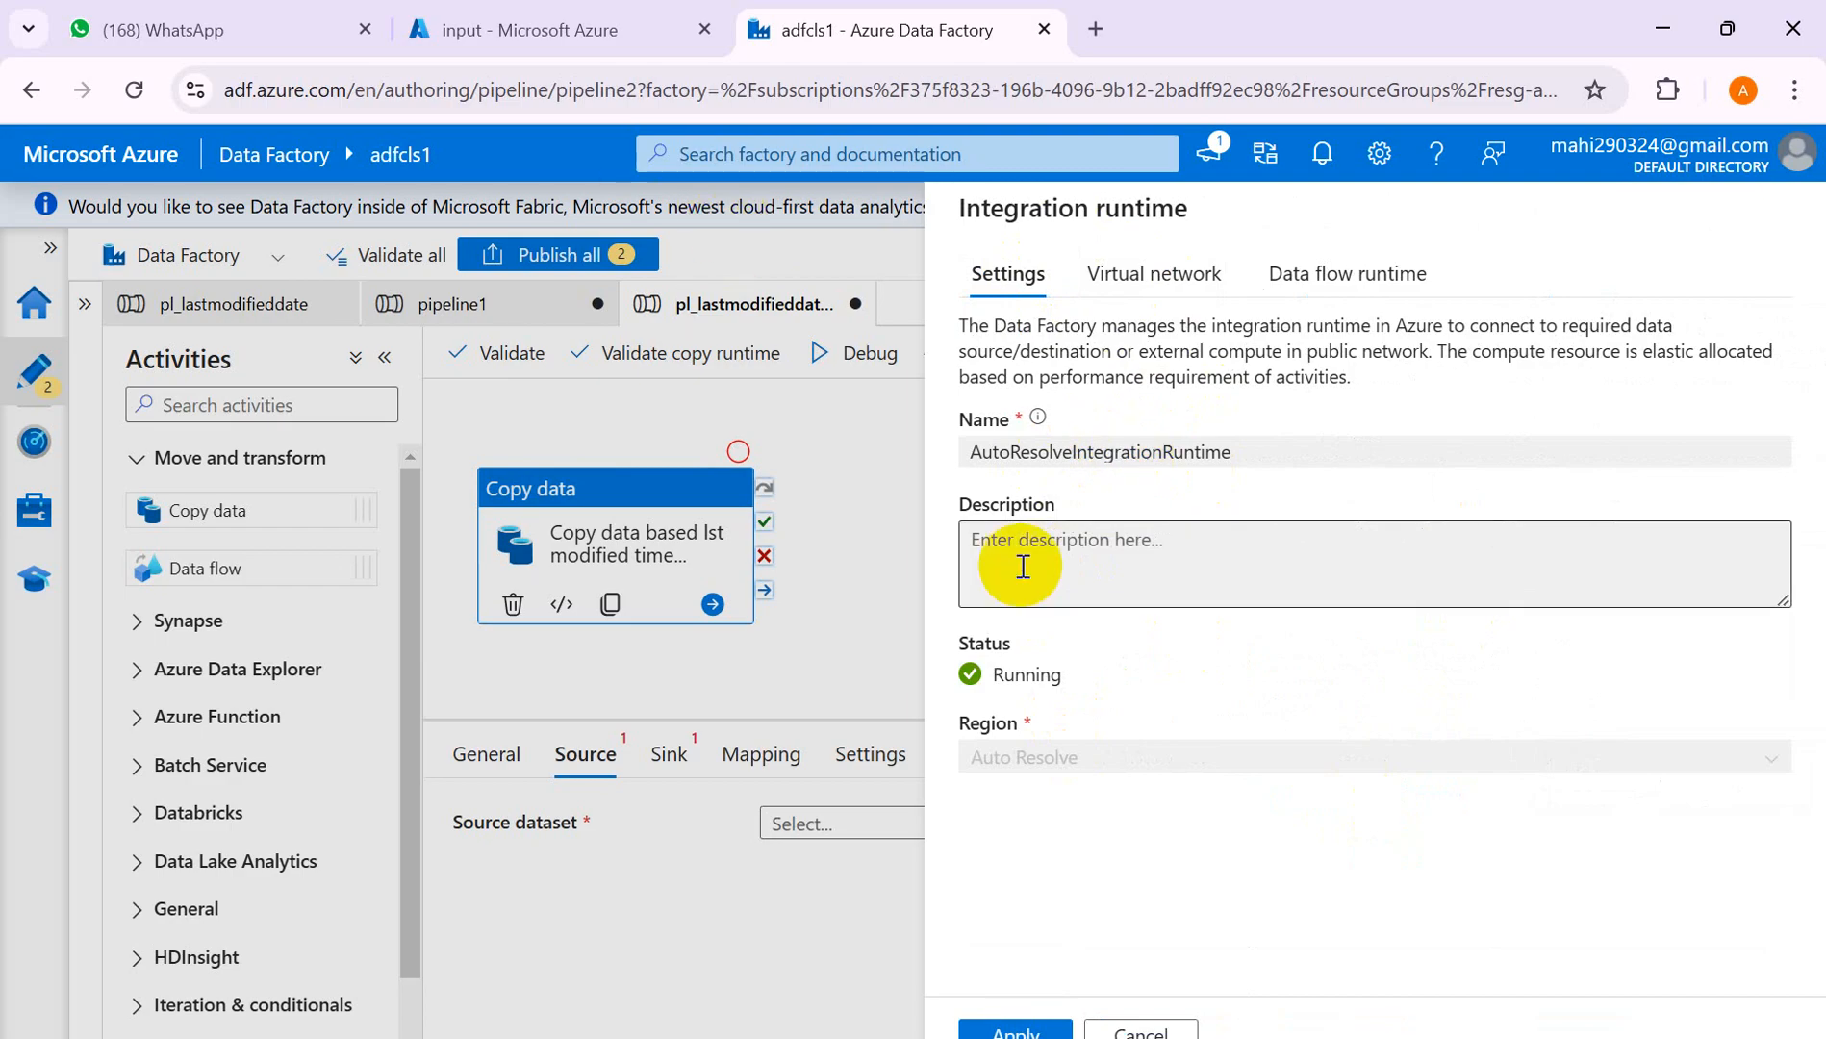
pyautogui.click(1134, 289)
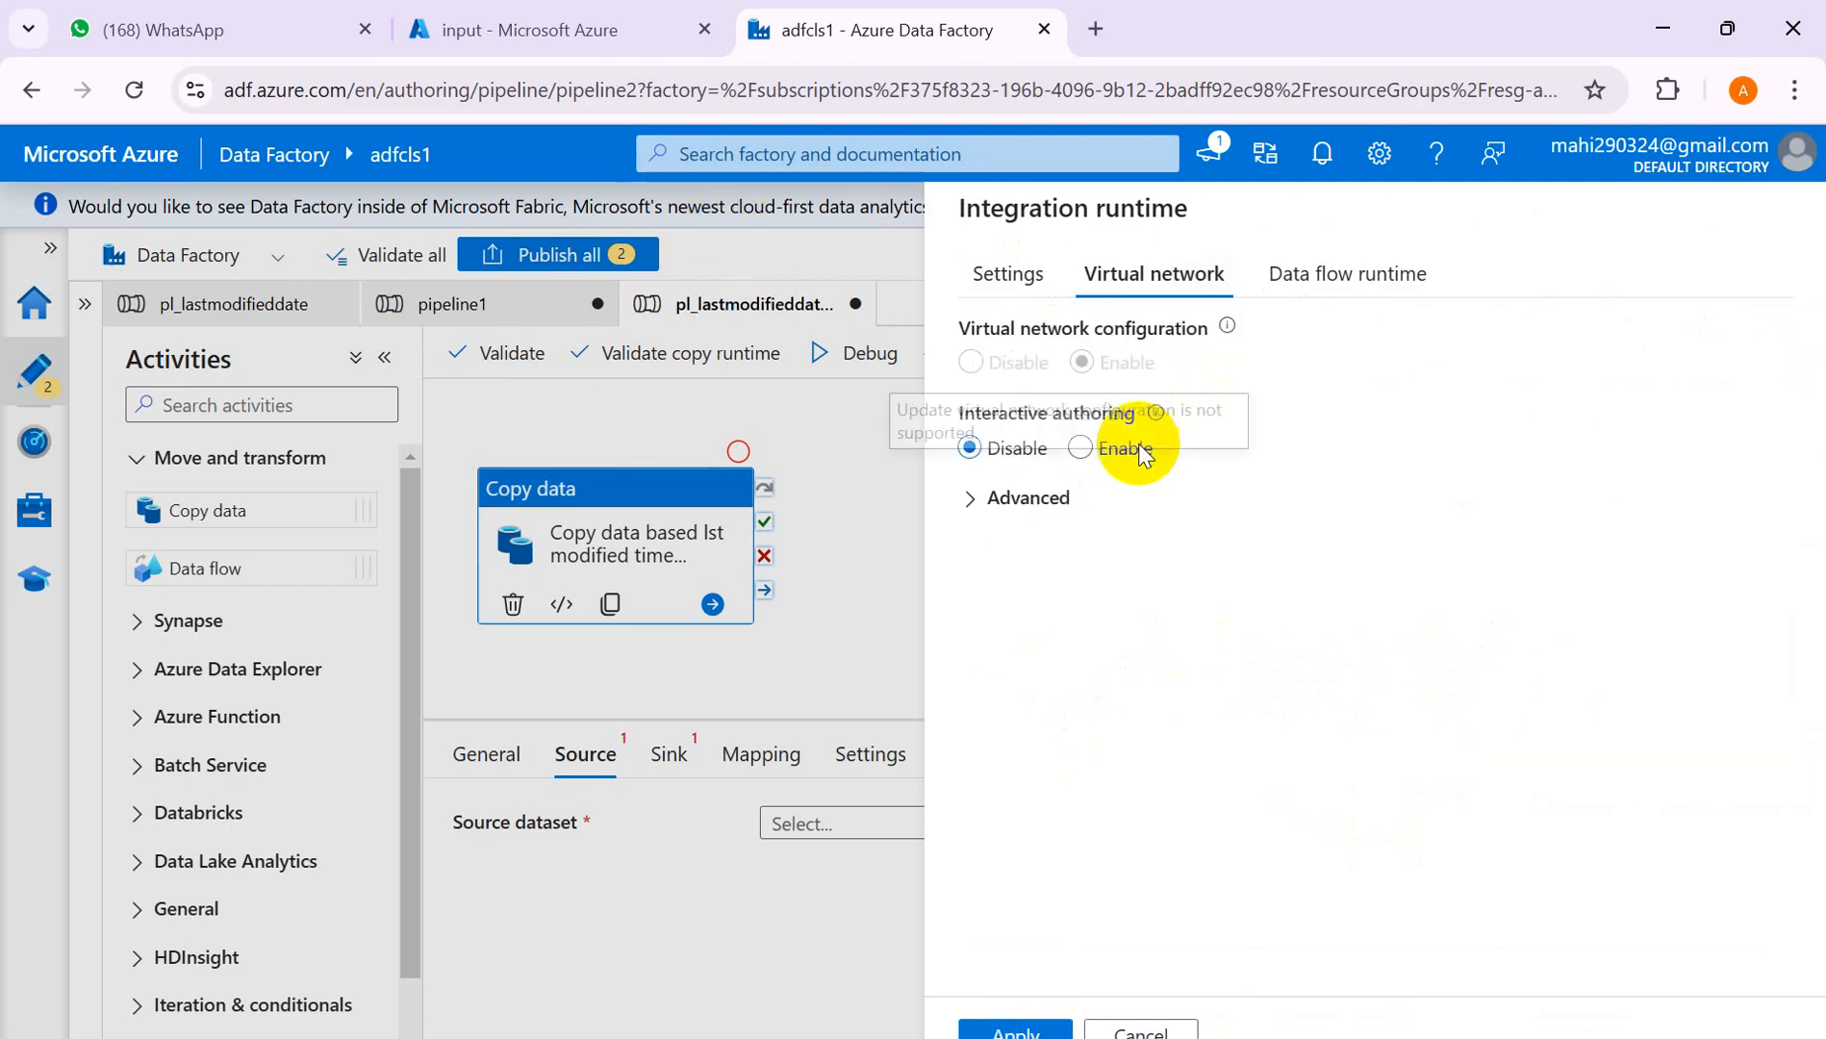
pyautogui.click(1080, 449)
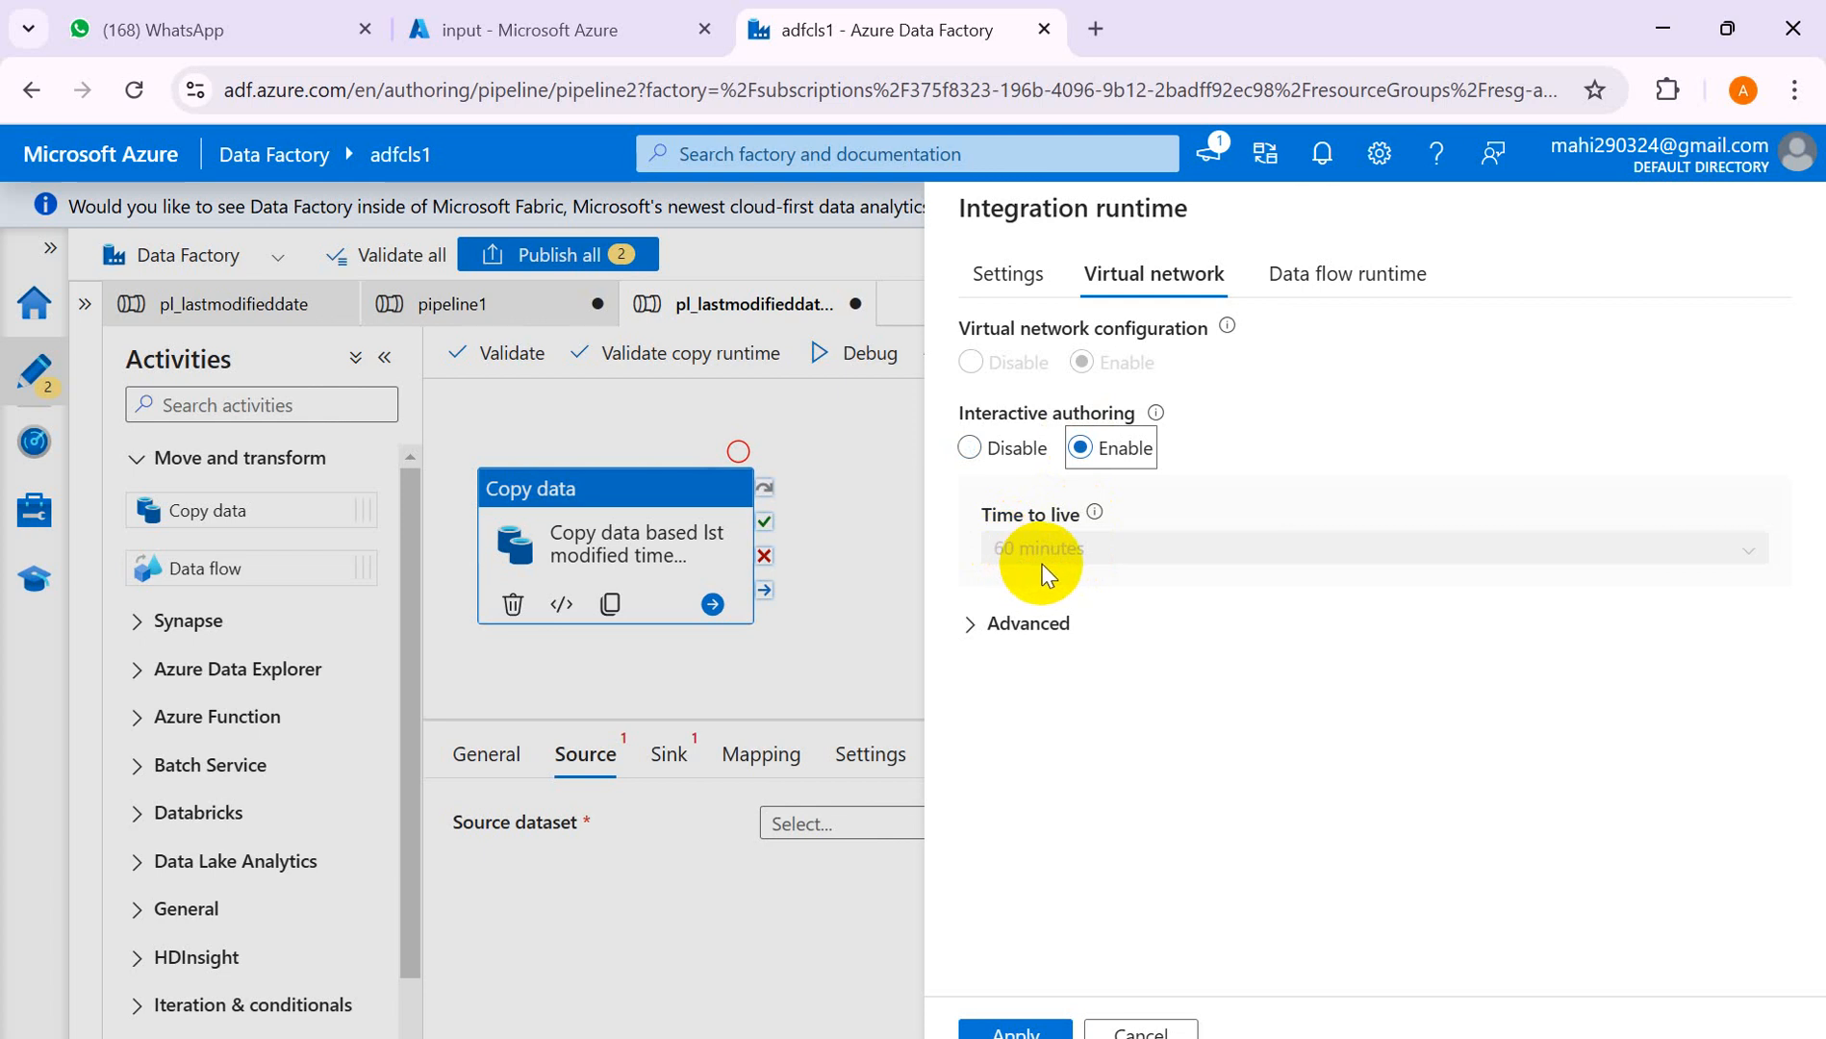
pyautogui.click(1090, 557)
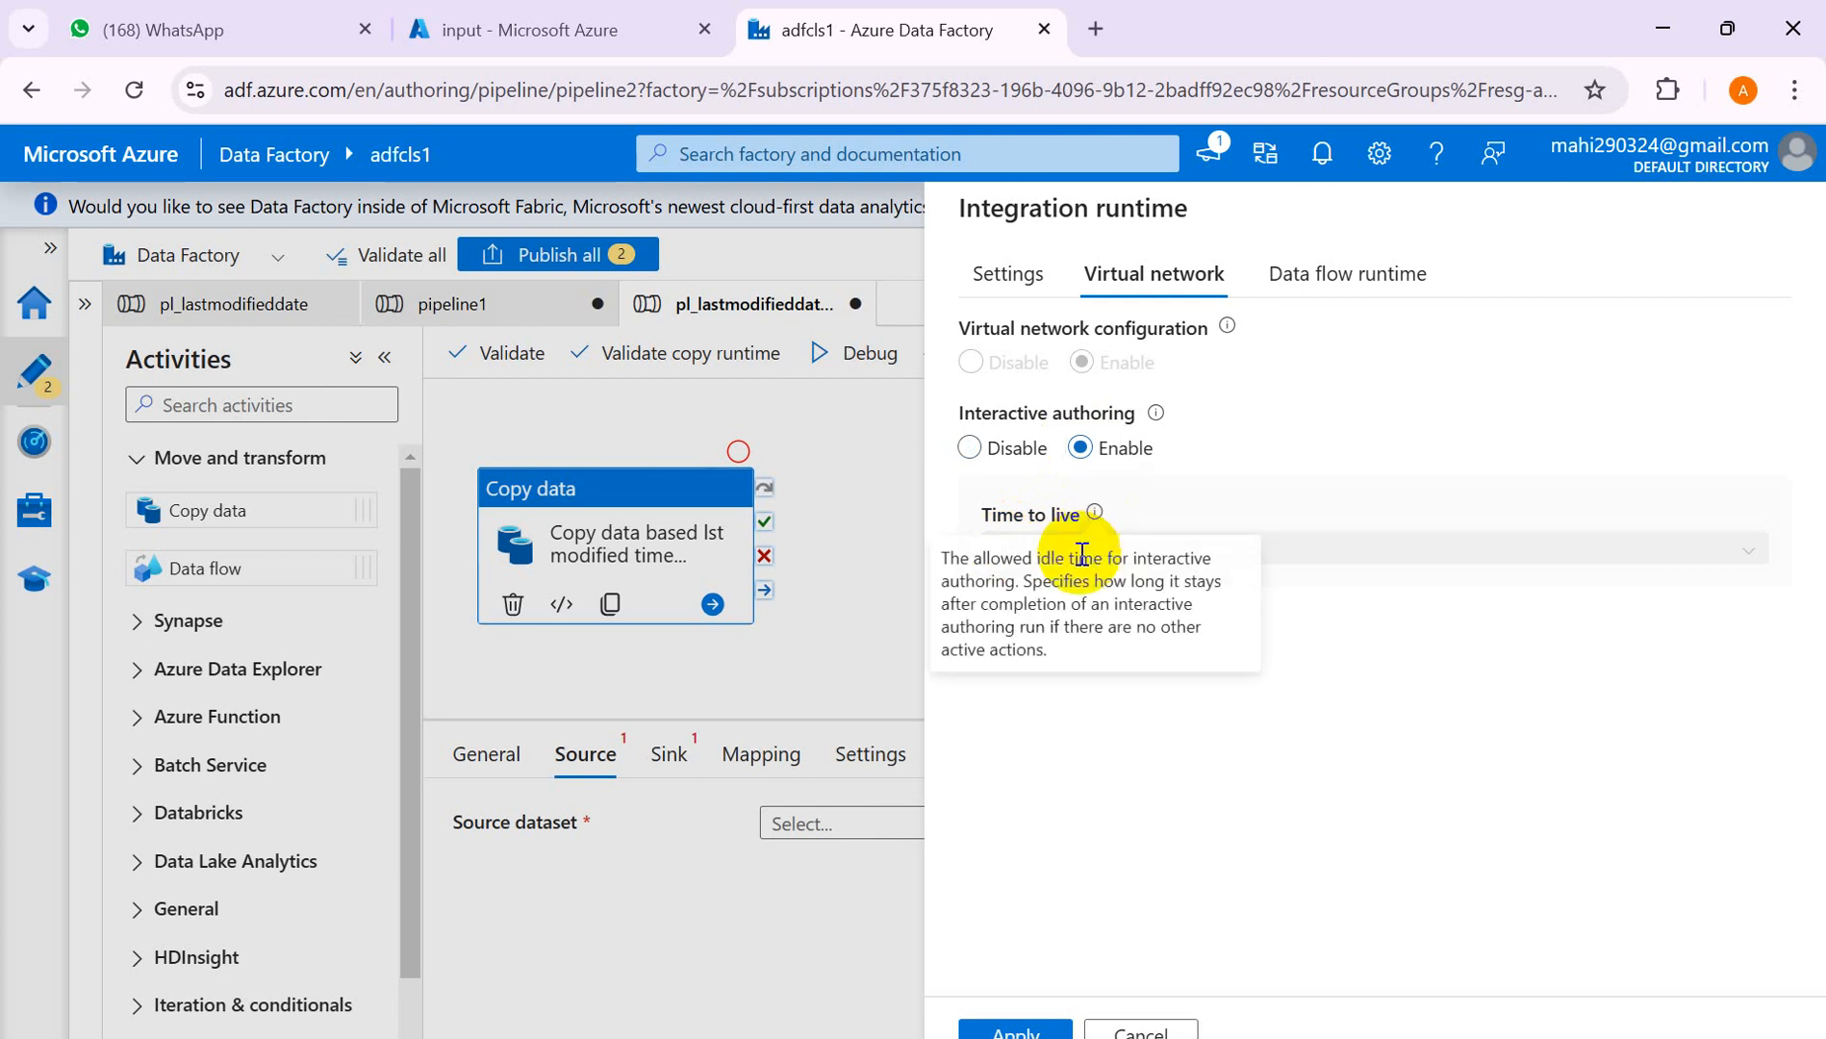
pyautogui.click(1015, 1031)
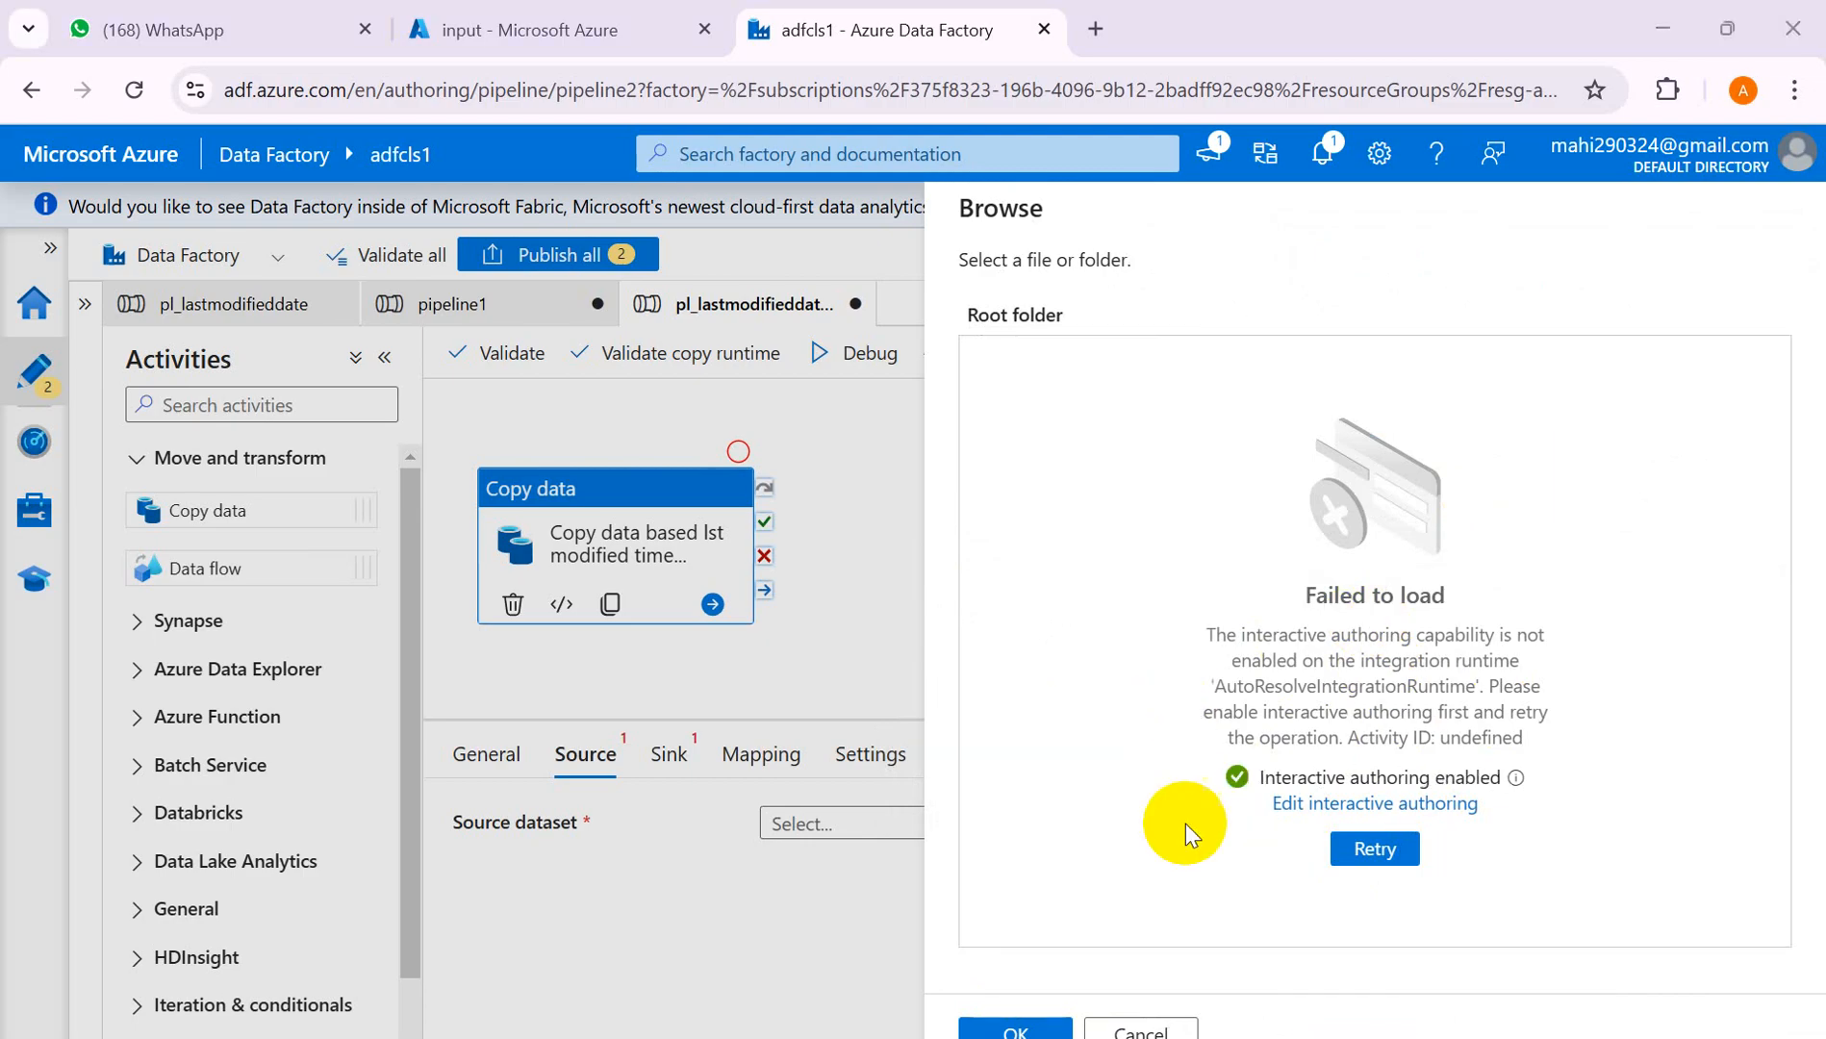
# - Retry loading the storage folders and set the dataset's file path to the input folder
pyautogui.click(1386, 854)
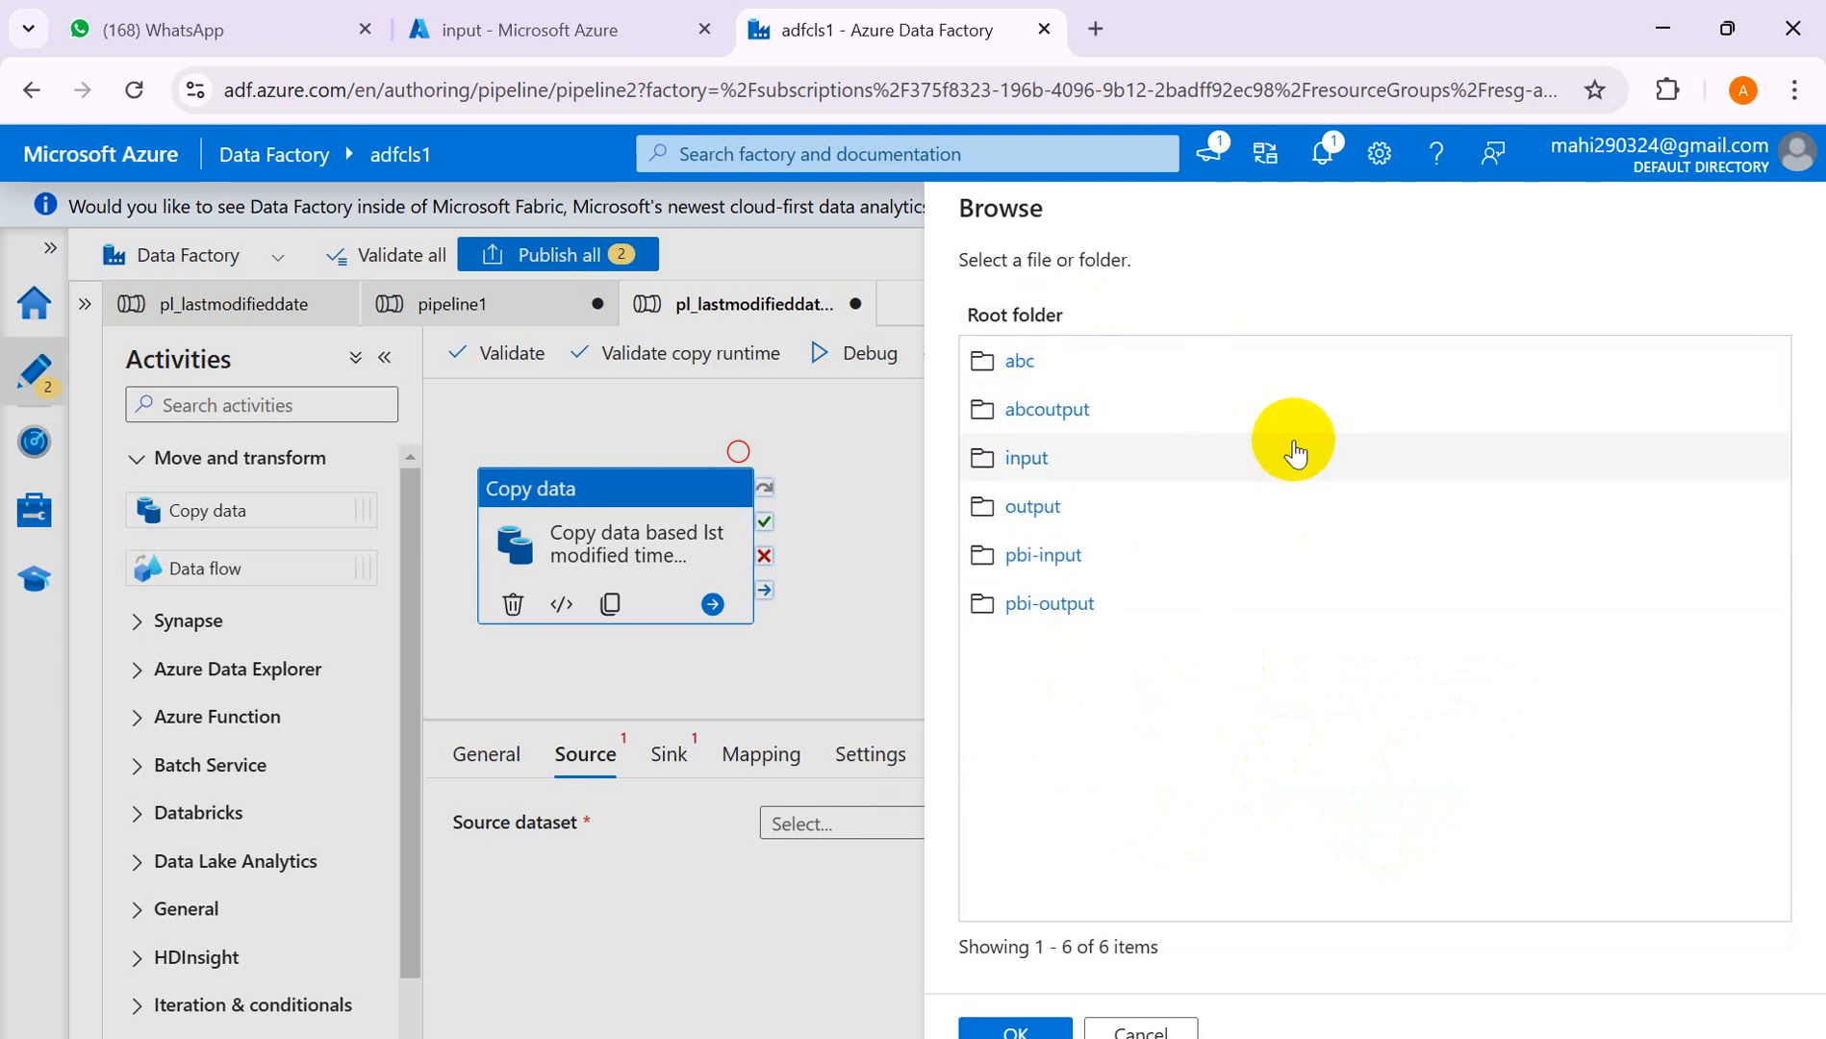
pyautogui.click(1025, 459)
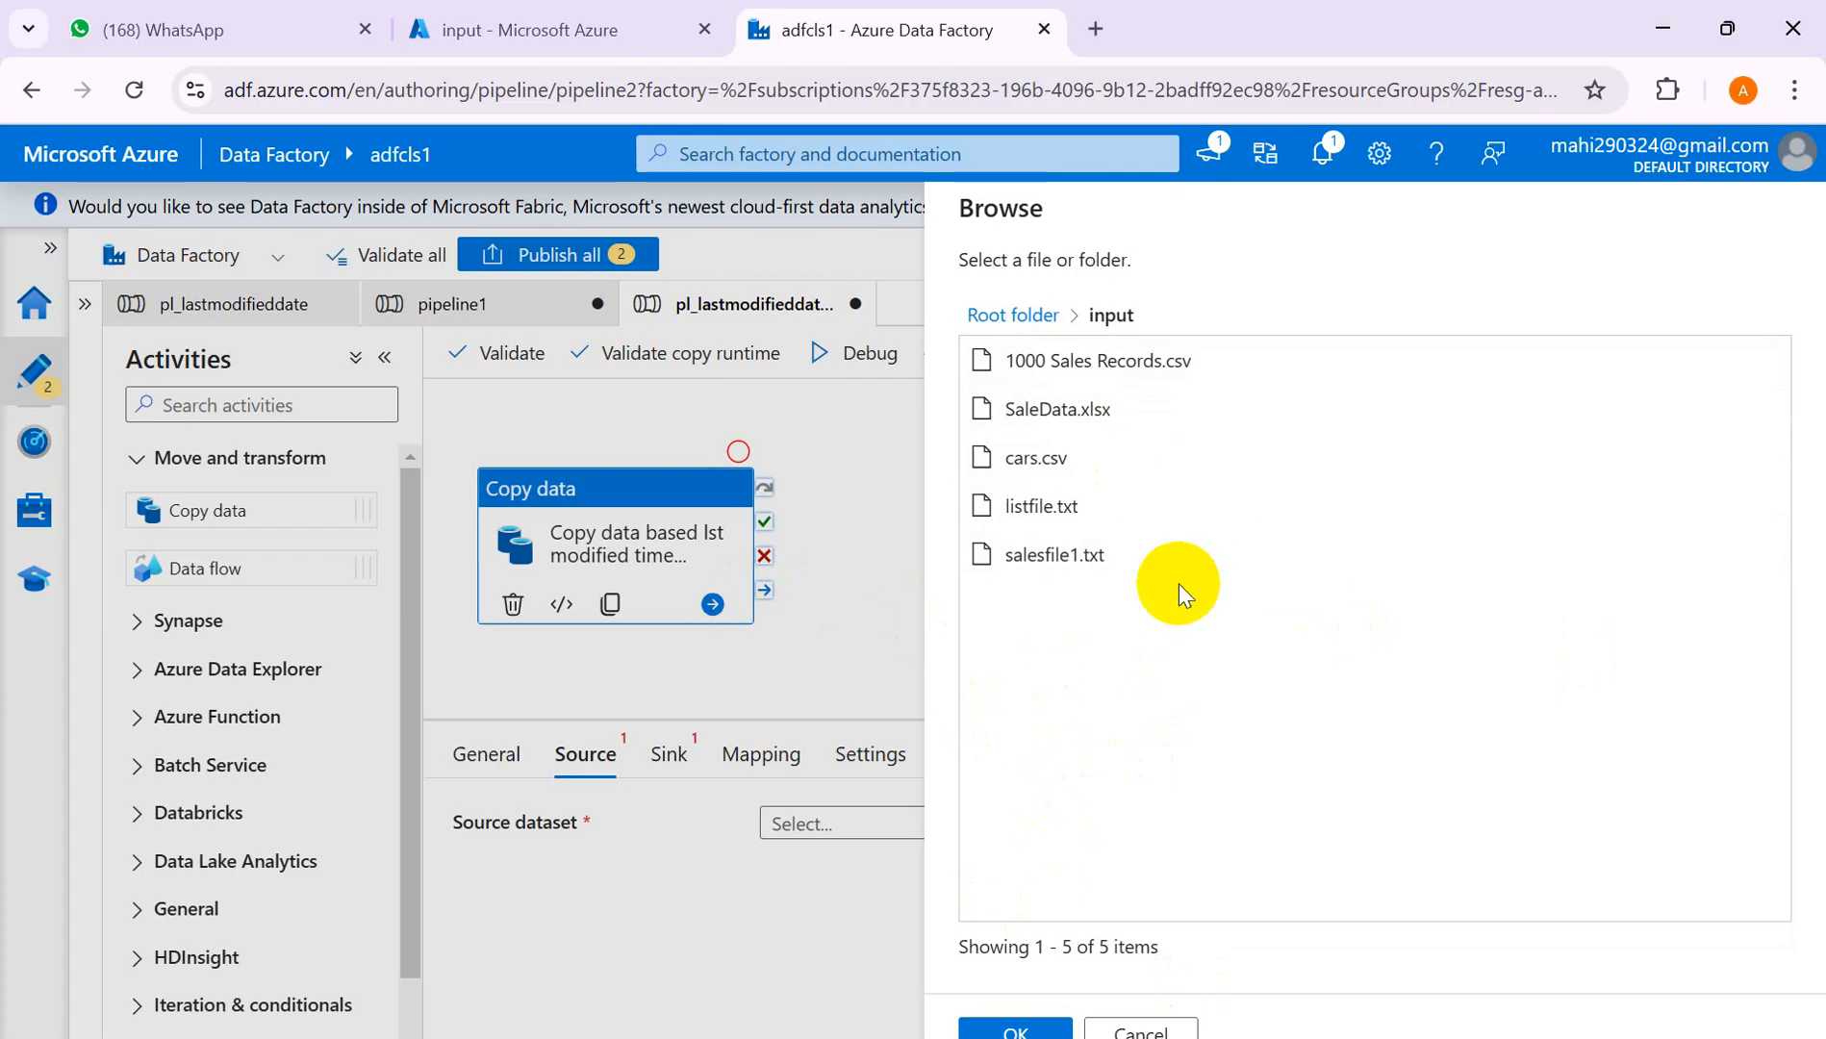
pyautogui.click(1010, 1031)
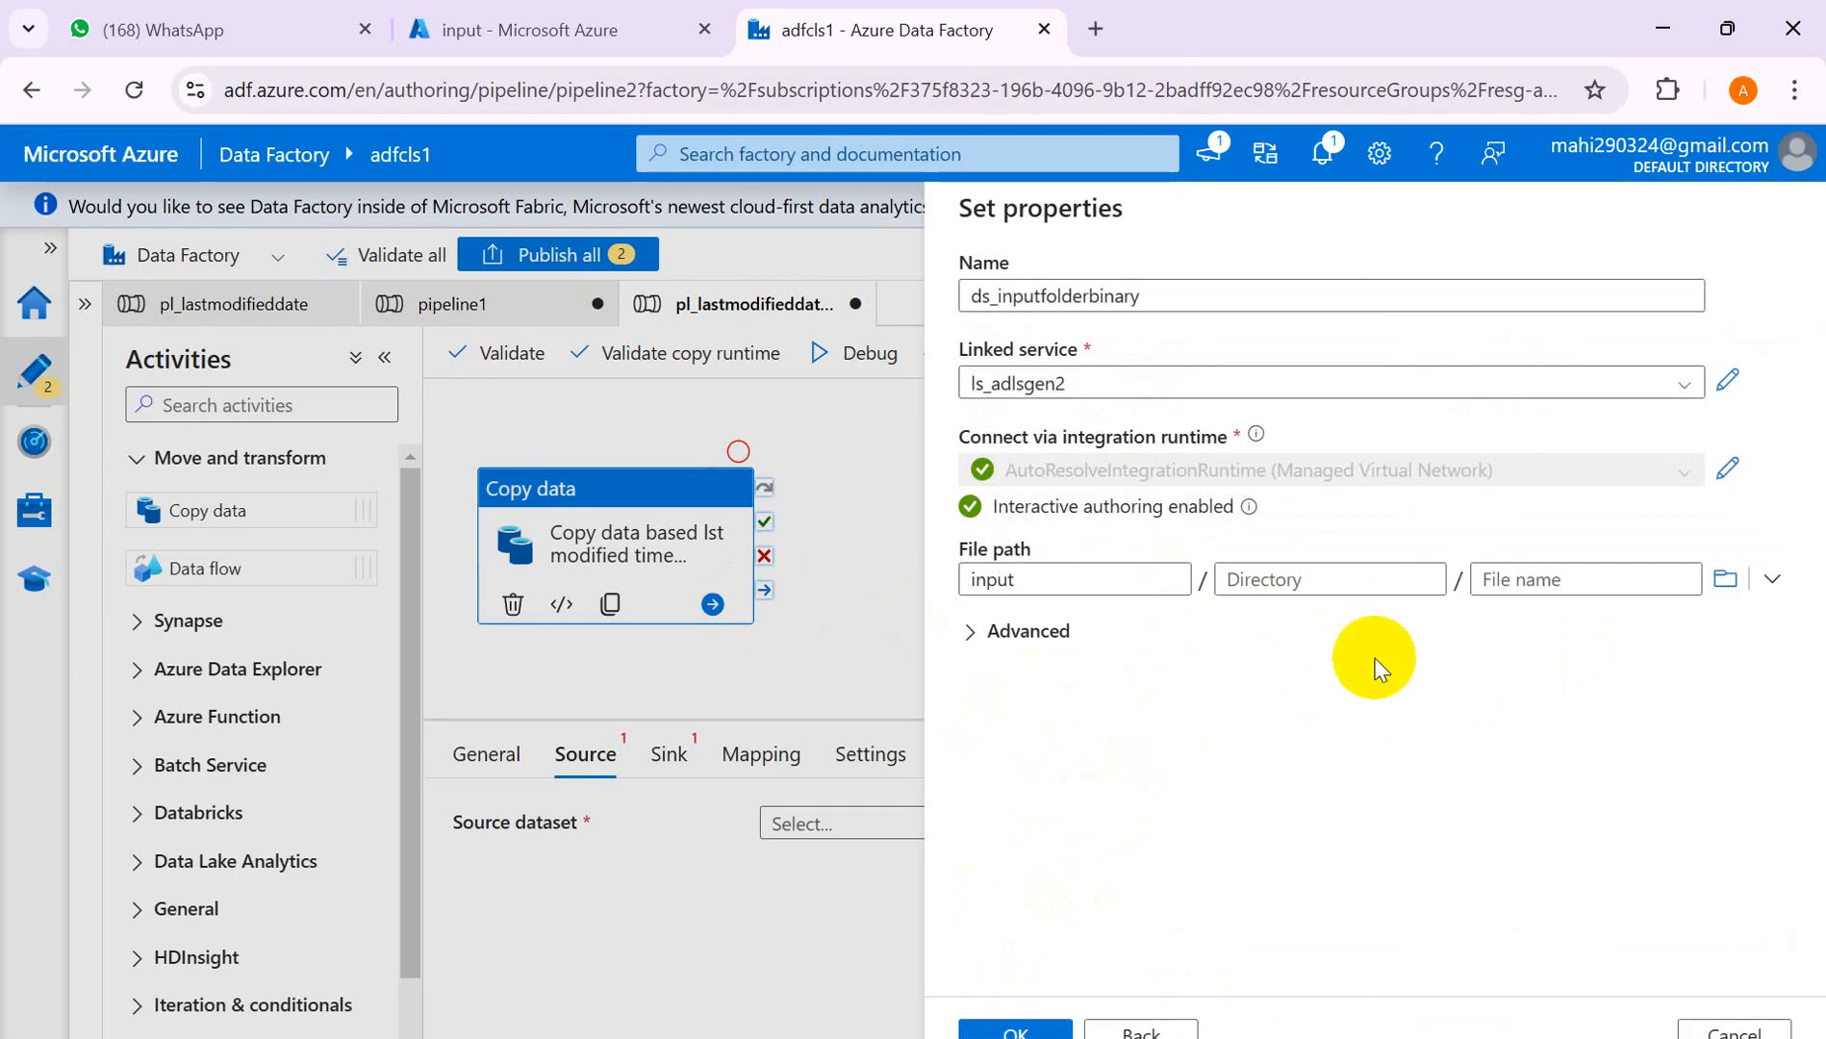
# - Create the source dataset with the set properties and read the help note for filtering by last modified
pyautogui.click(1019, 1029)
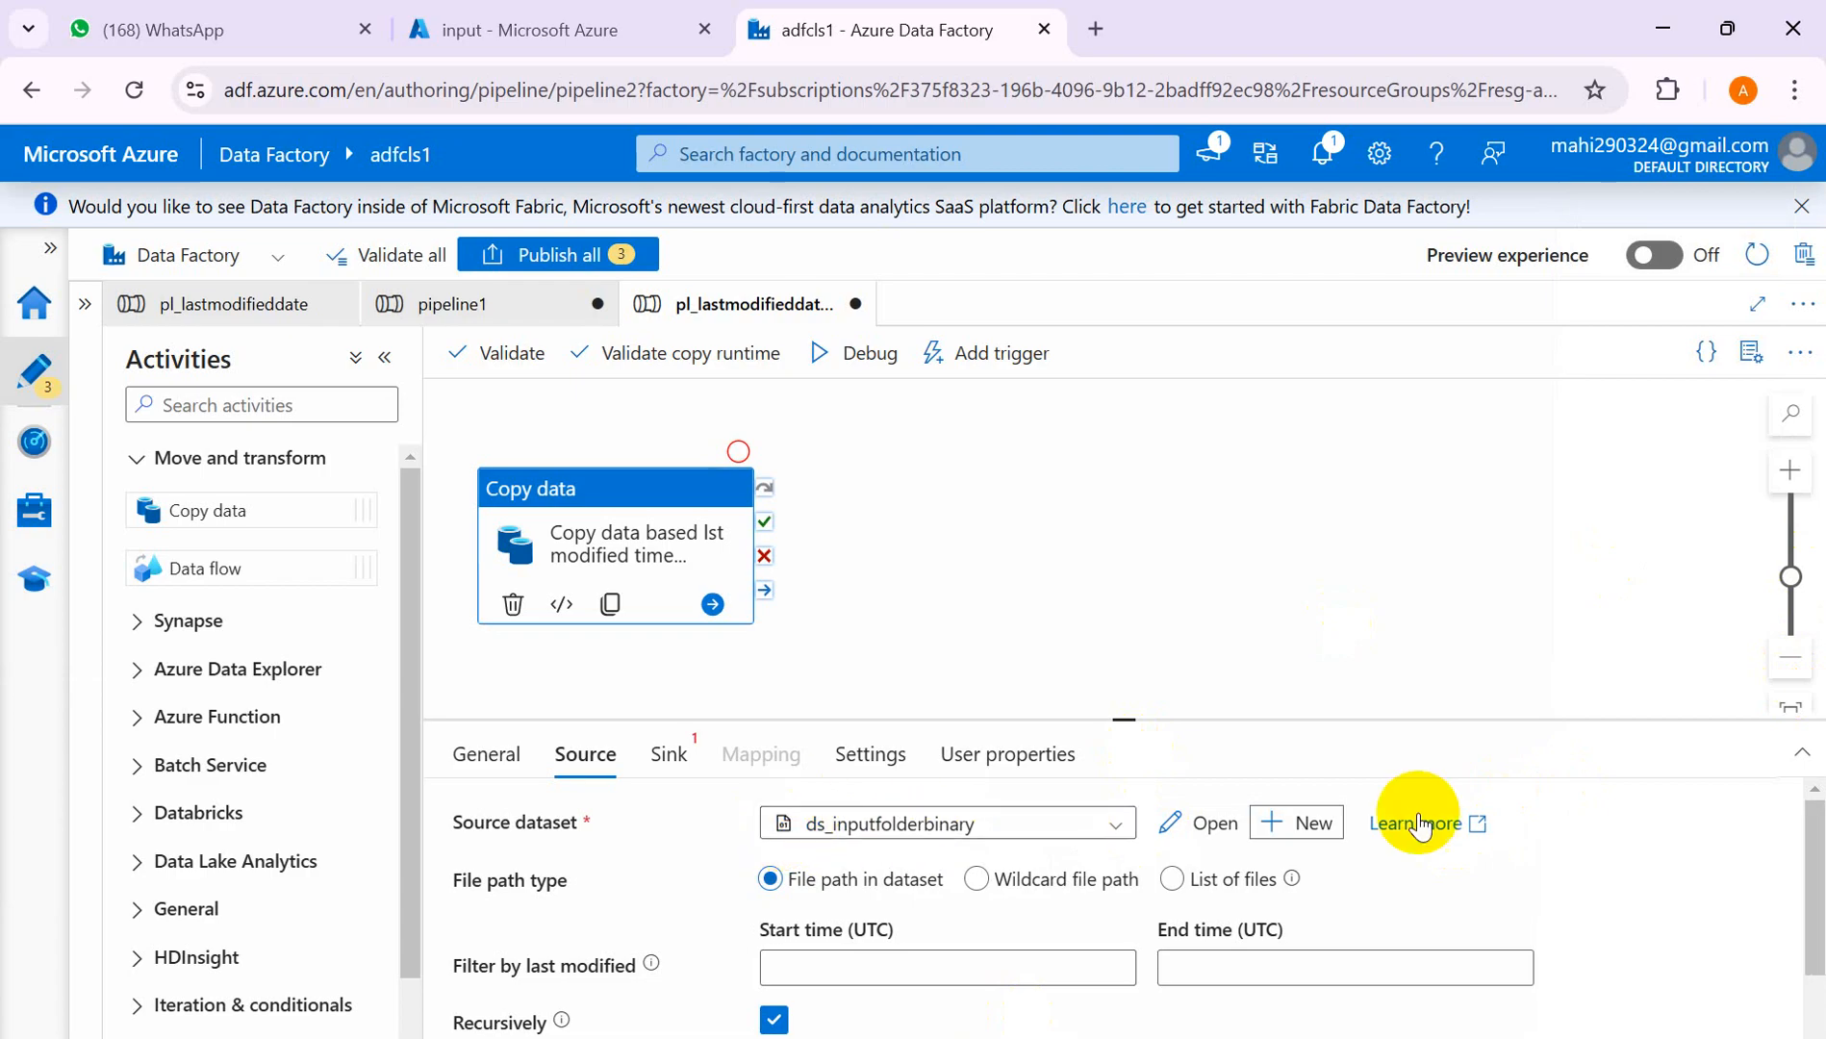
pyautogui.scroll(-1, 1816, 847)
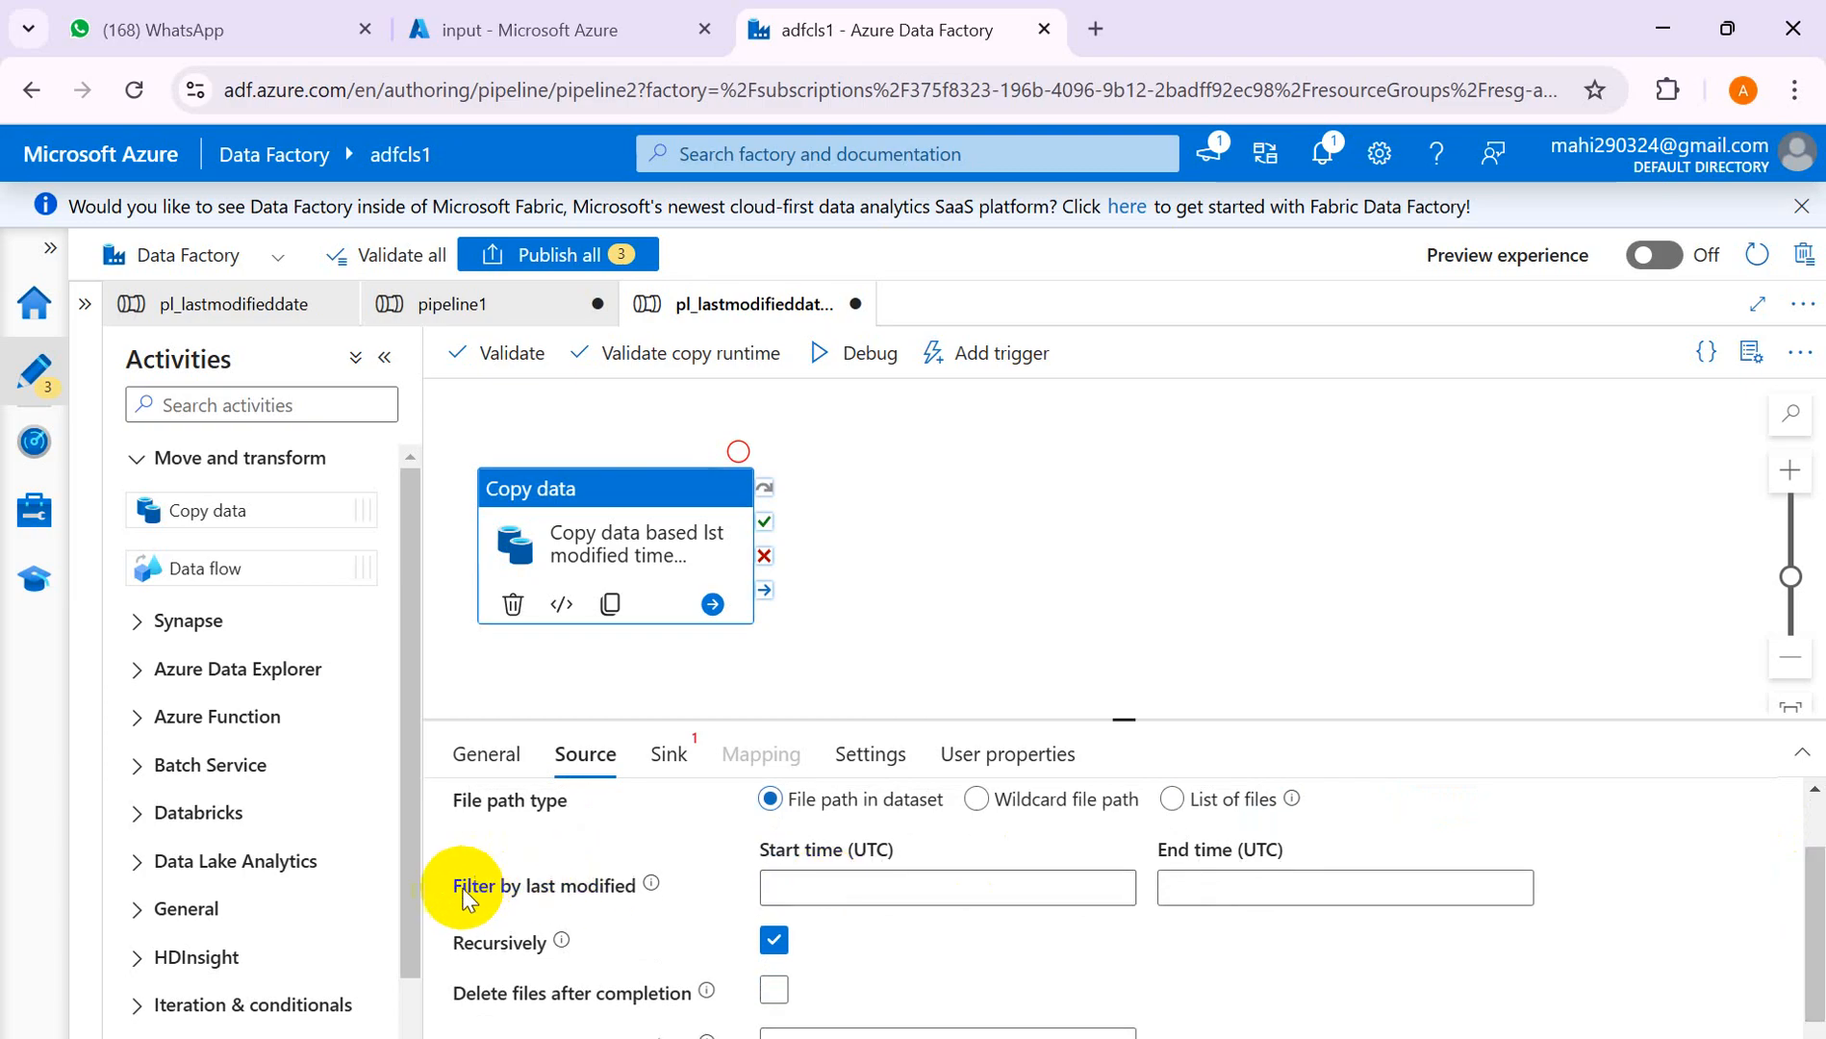
pyautogui.moveTo(453, 887); pyautogui.dragTo(623, 902)
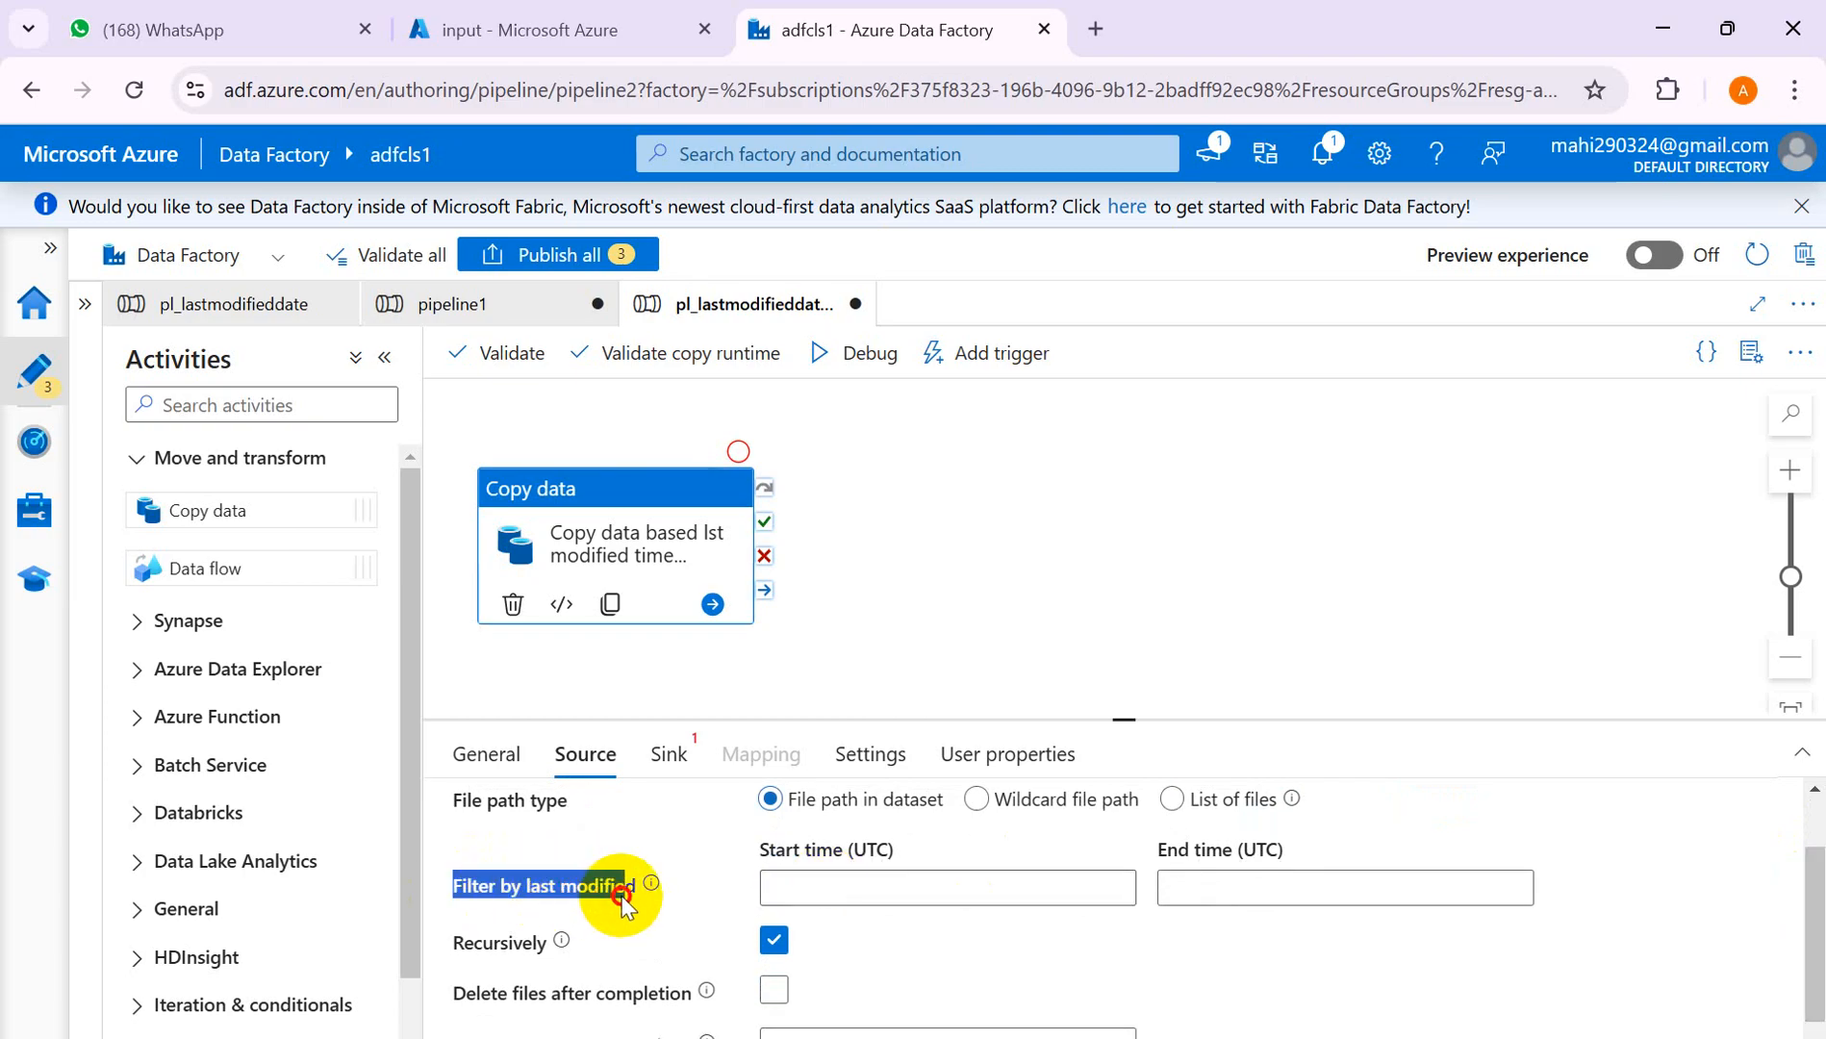
pyautogui.moveTo(653, 890)
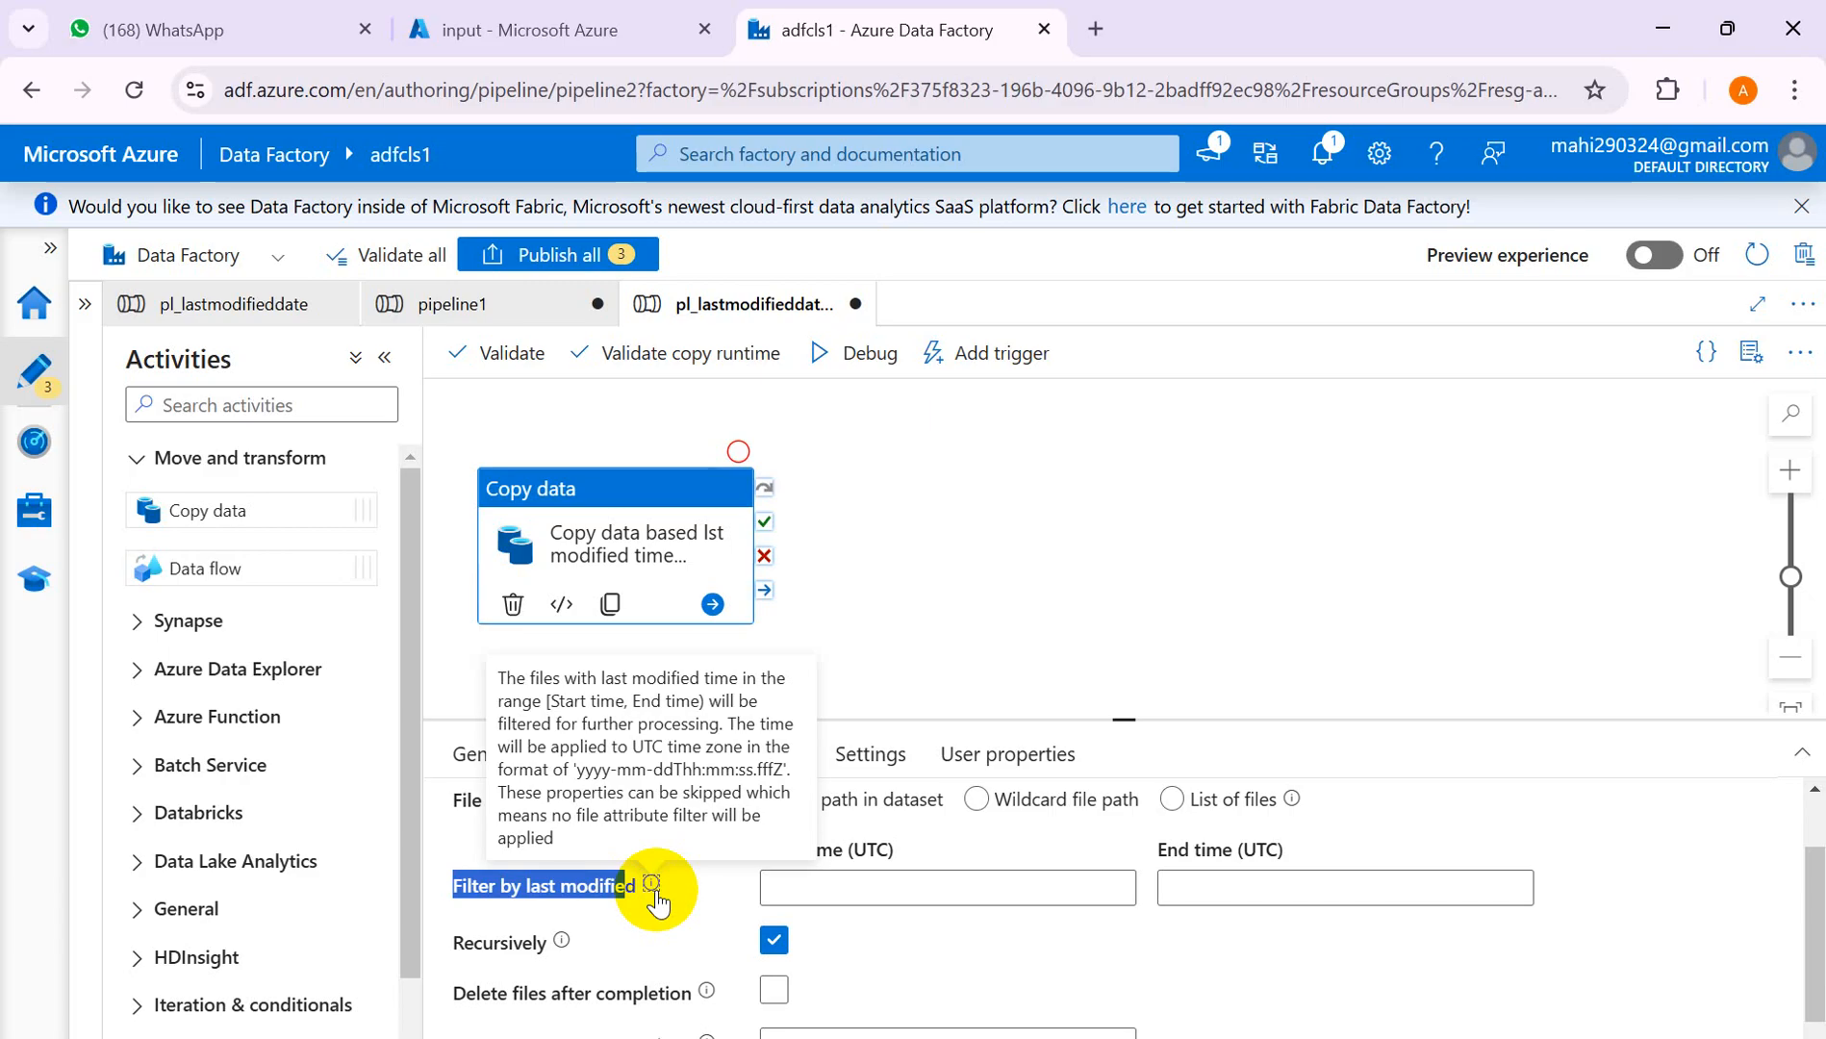
# - Open the date picker for the filter's start time and check the files' modified dates in the Azure portal's input container
pyautogui.click(806, 885)
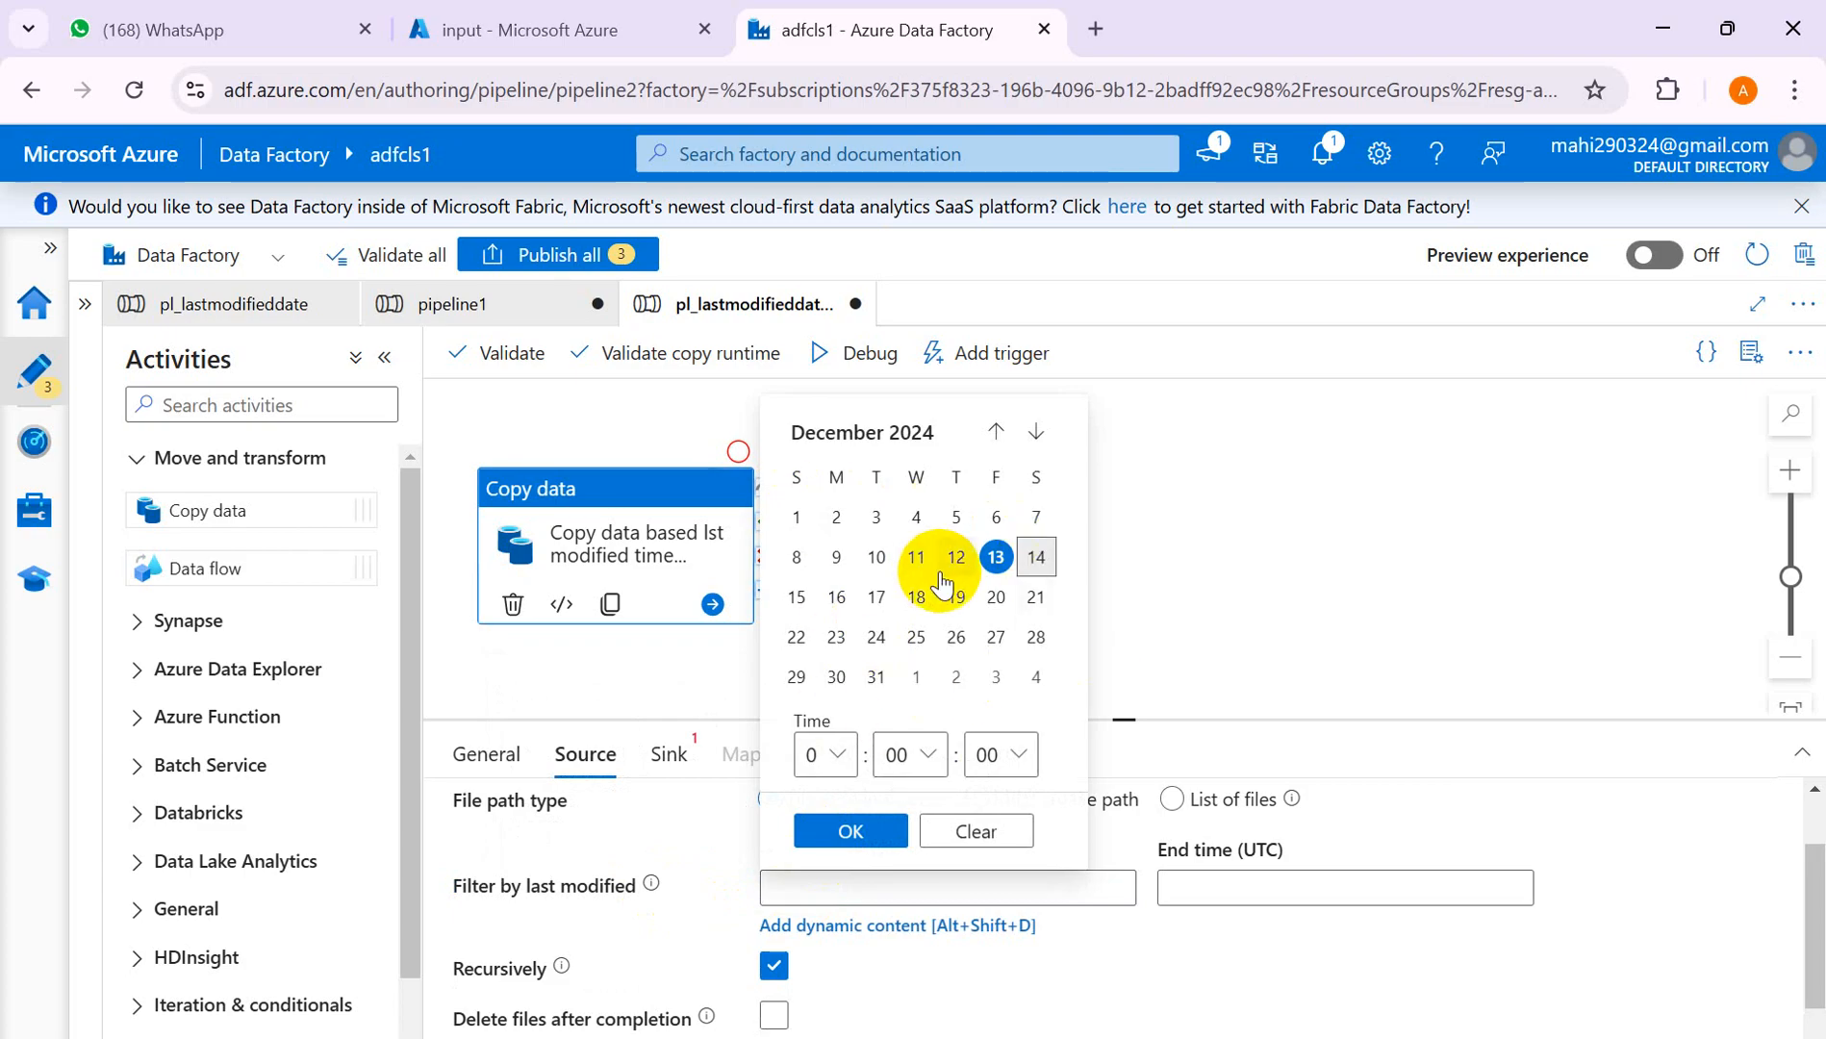
pyautogui.click(513, 27)
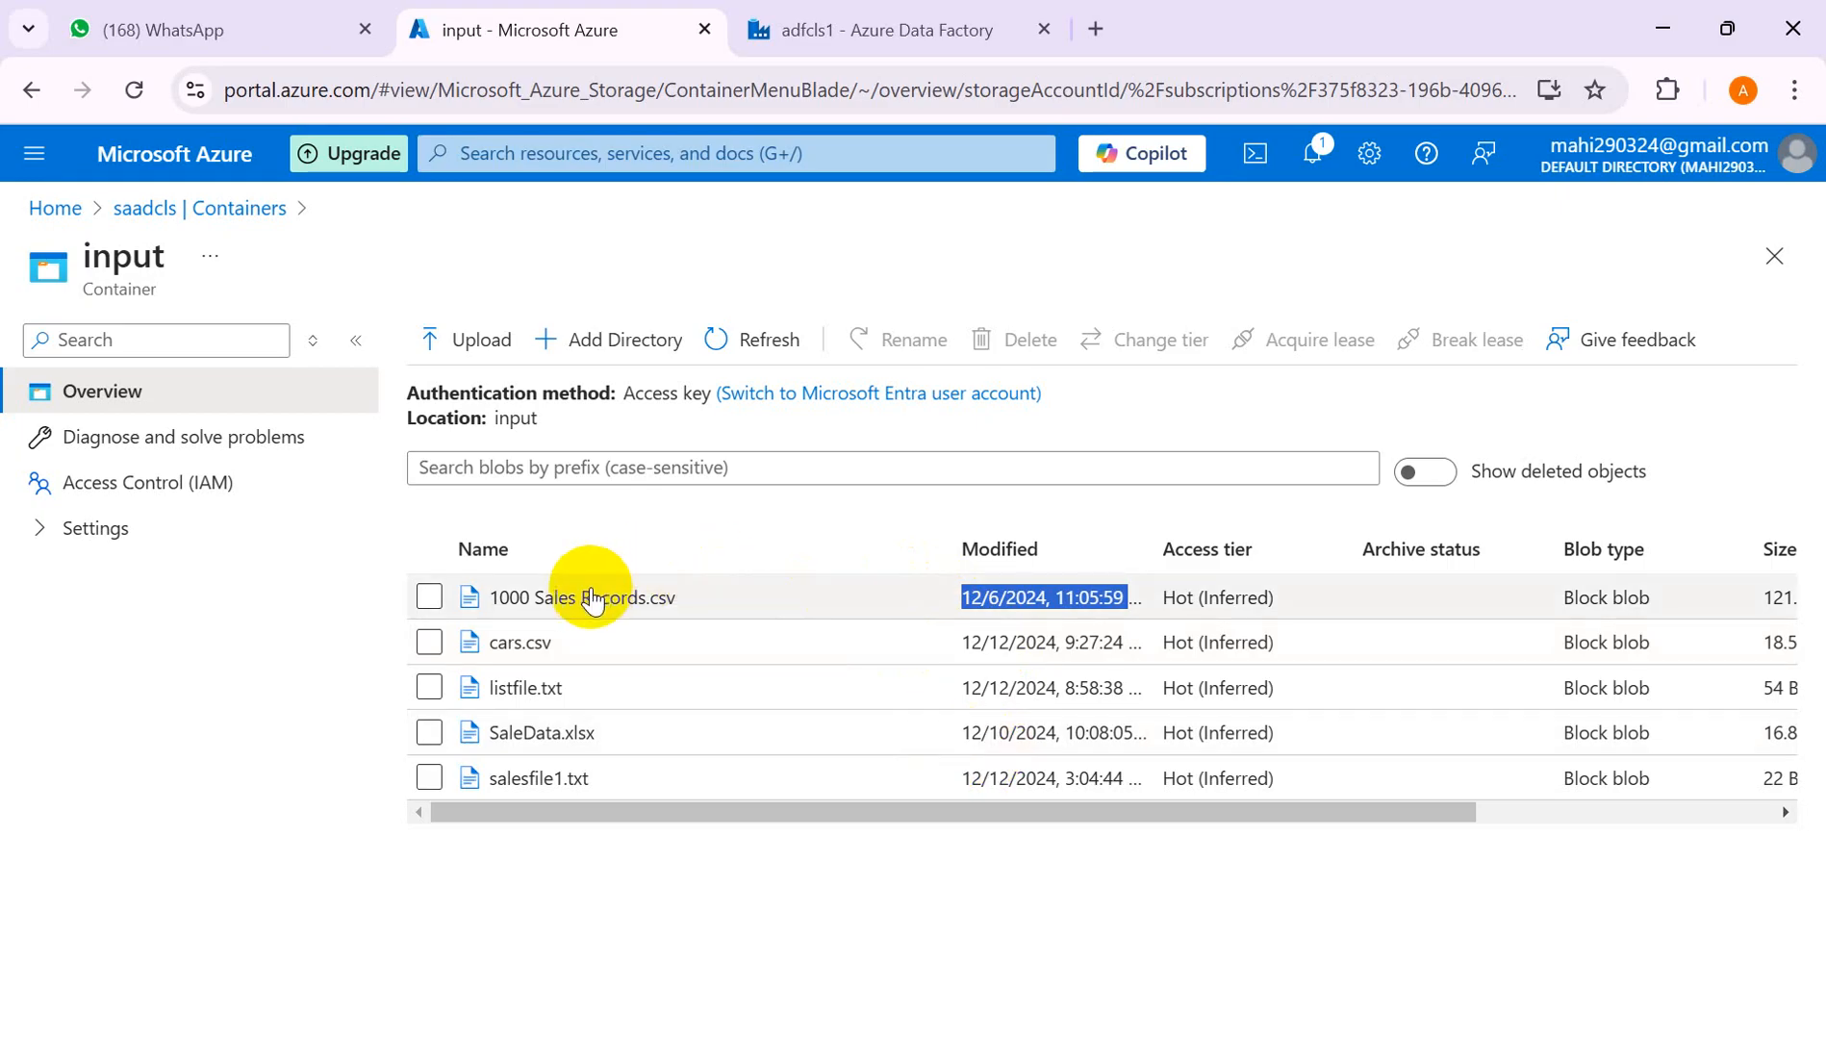
pyautogui.hotkey('alt', 'Tab')
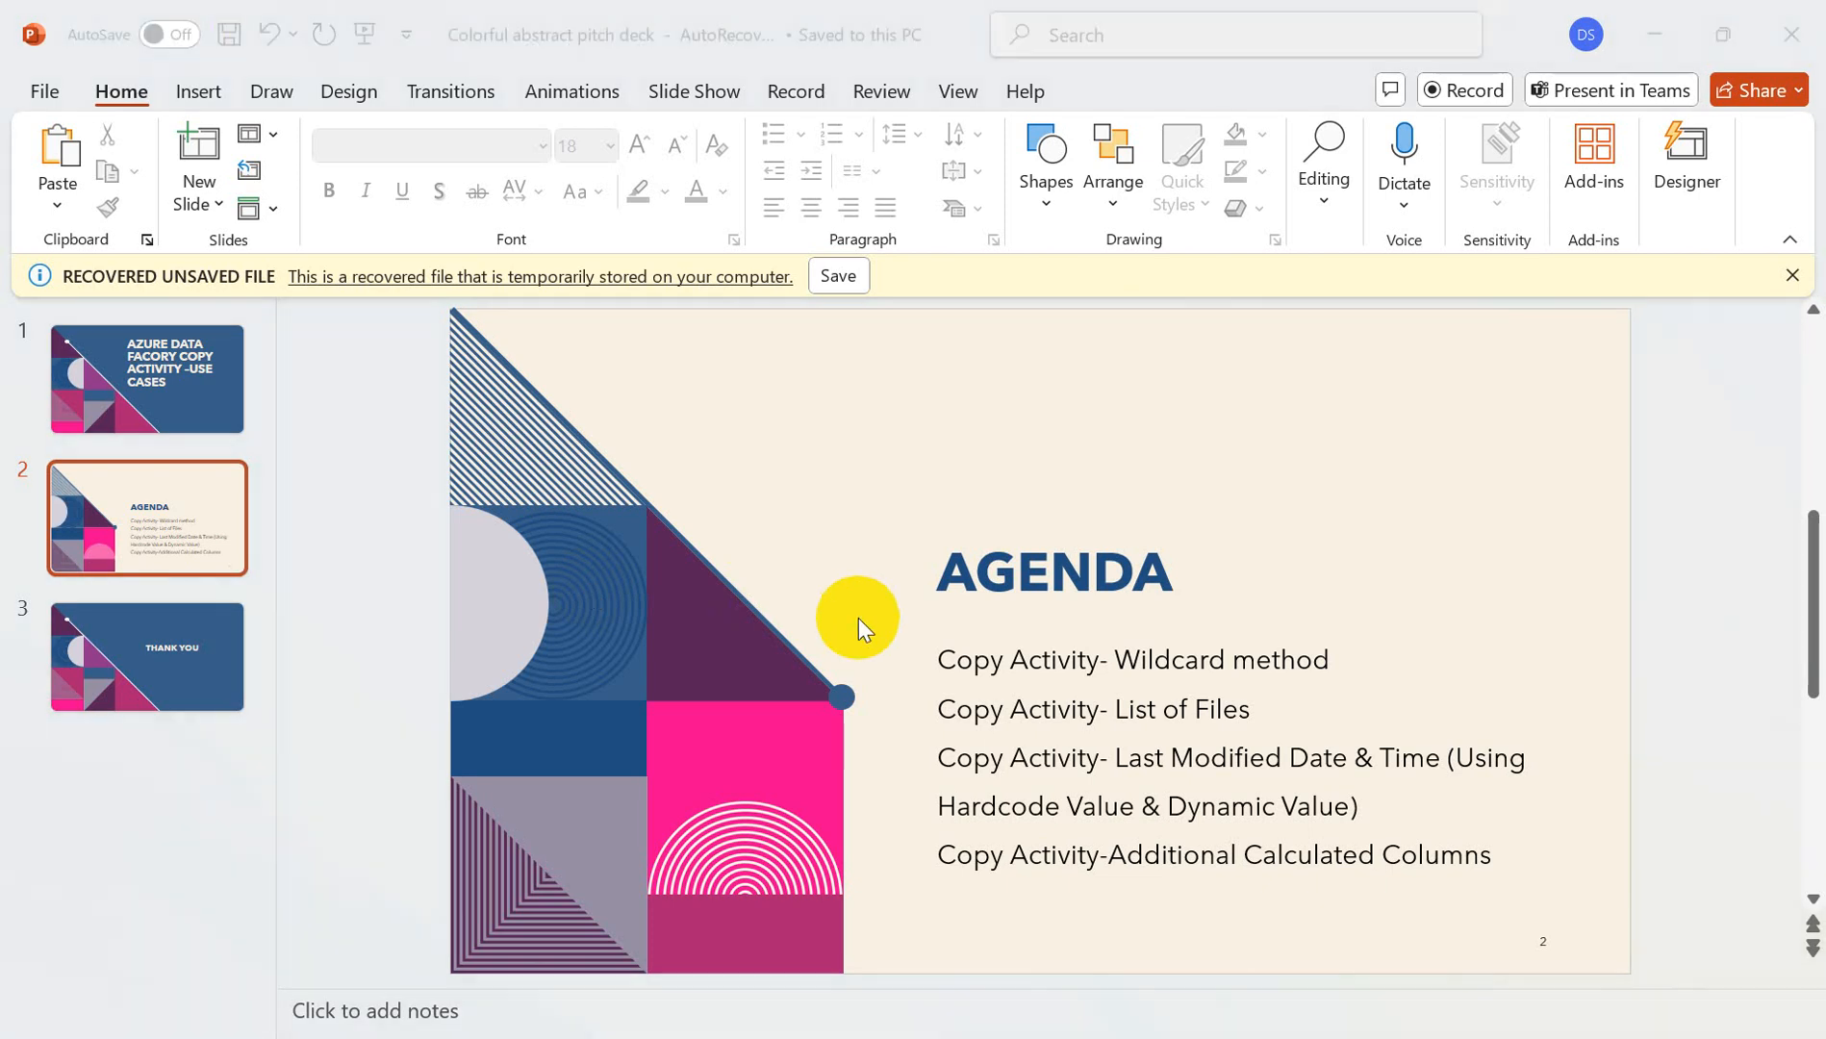
pyautogui.hotkey('alt', 'Tab')
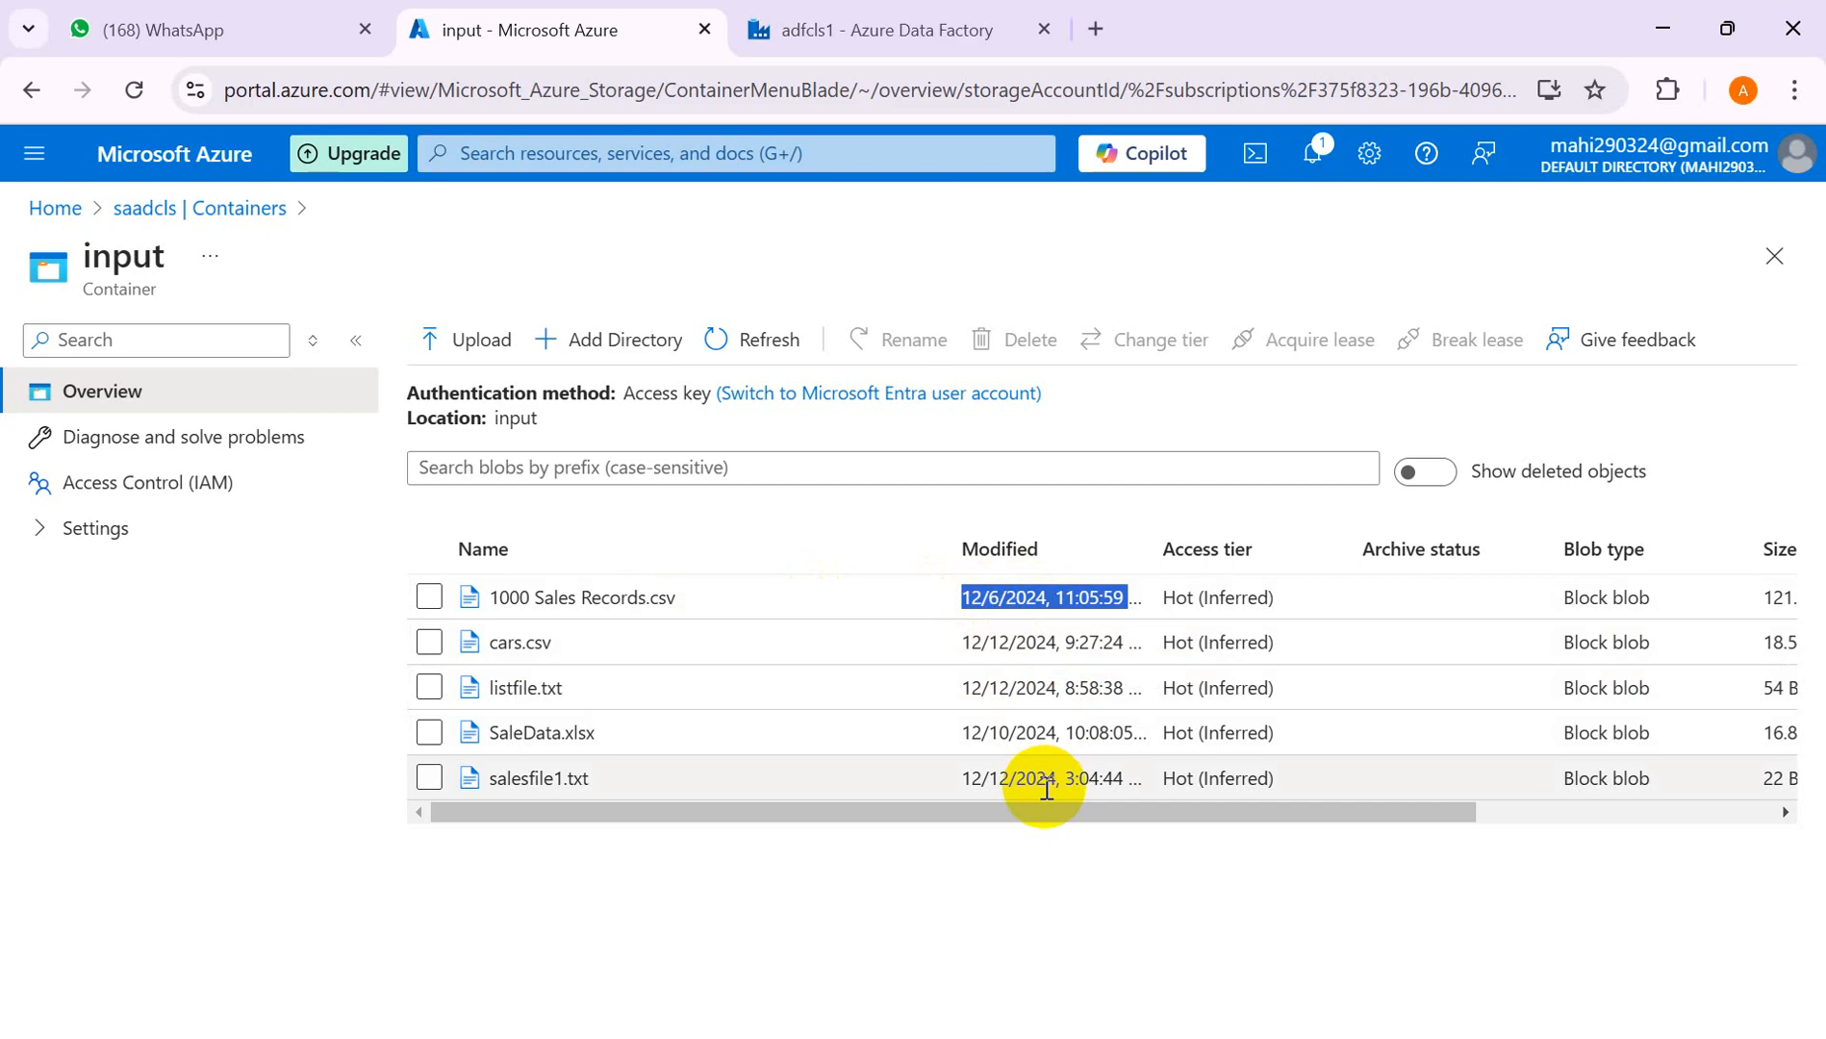
pyautogui.click(866, 31)
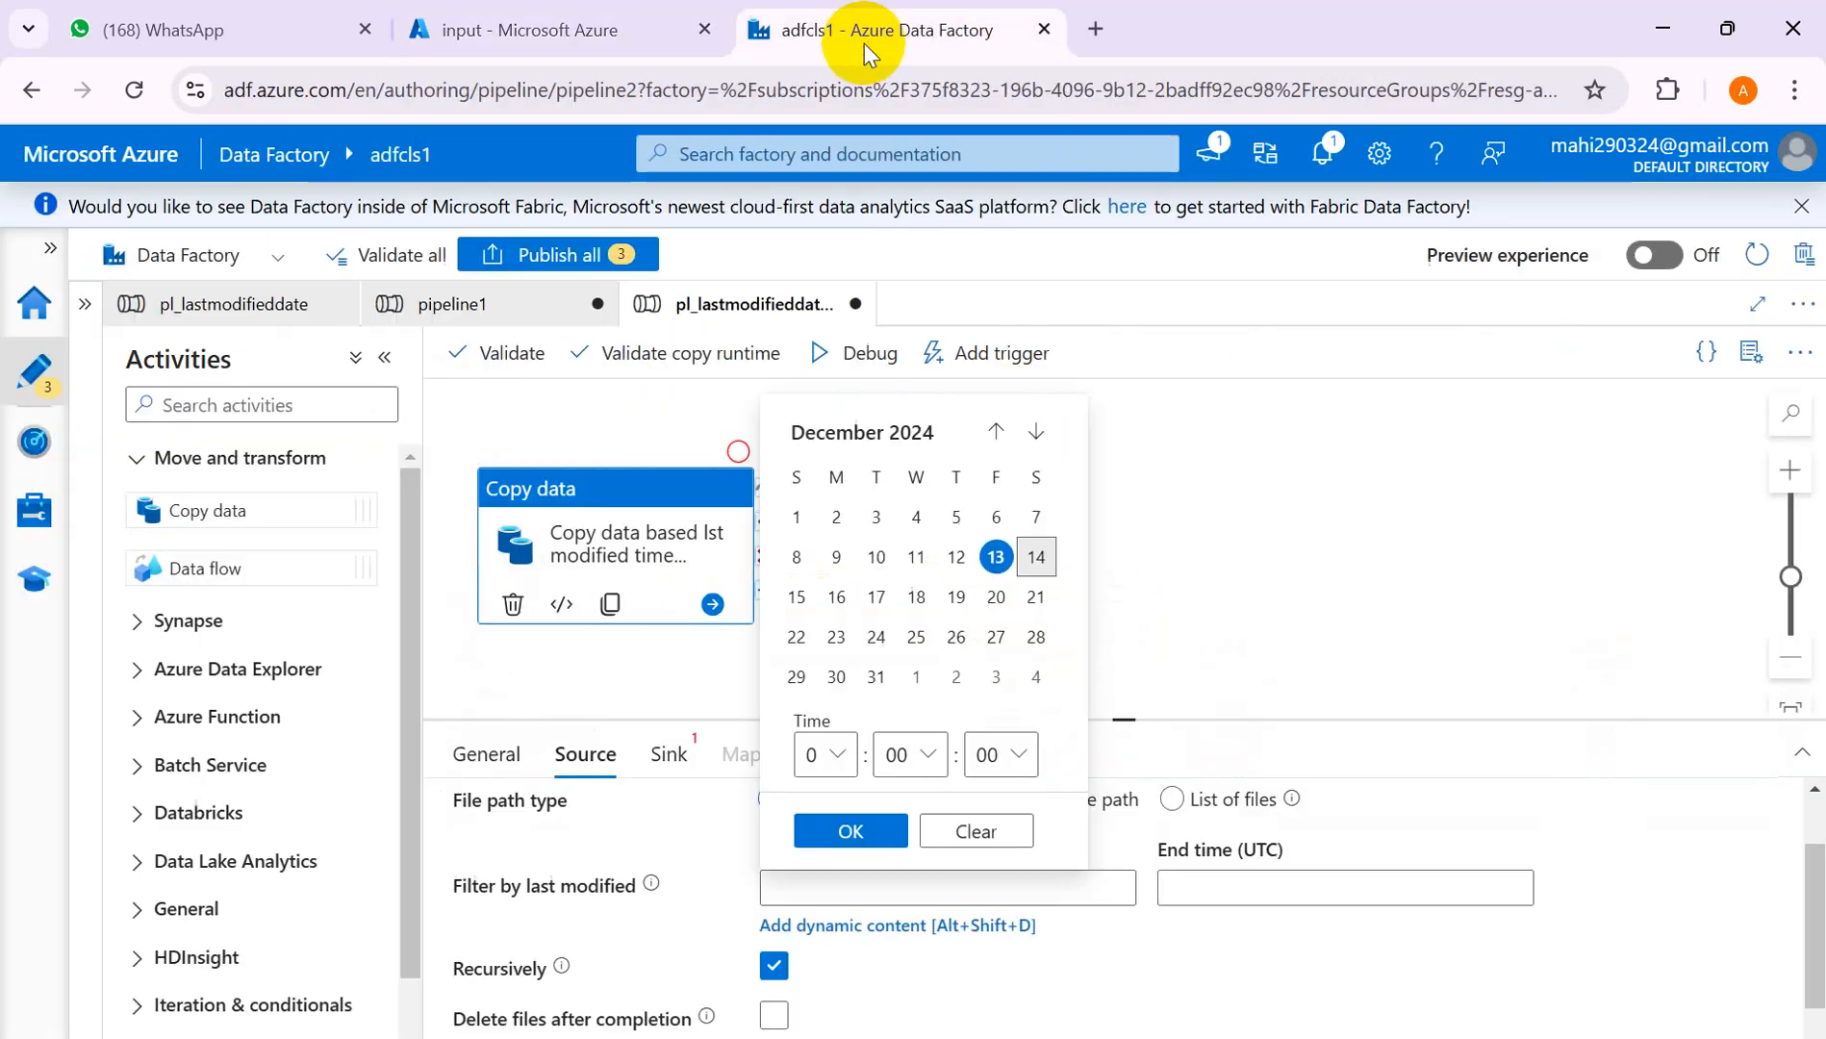
# - Set the last-modified filter's start time to 12/6/2024, 12:00:00 AM and its end time to 12/8/2024, 12:00:00 AM
pyautogui.click(997, 518)
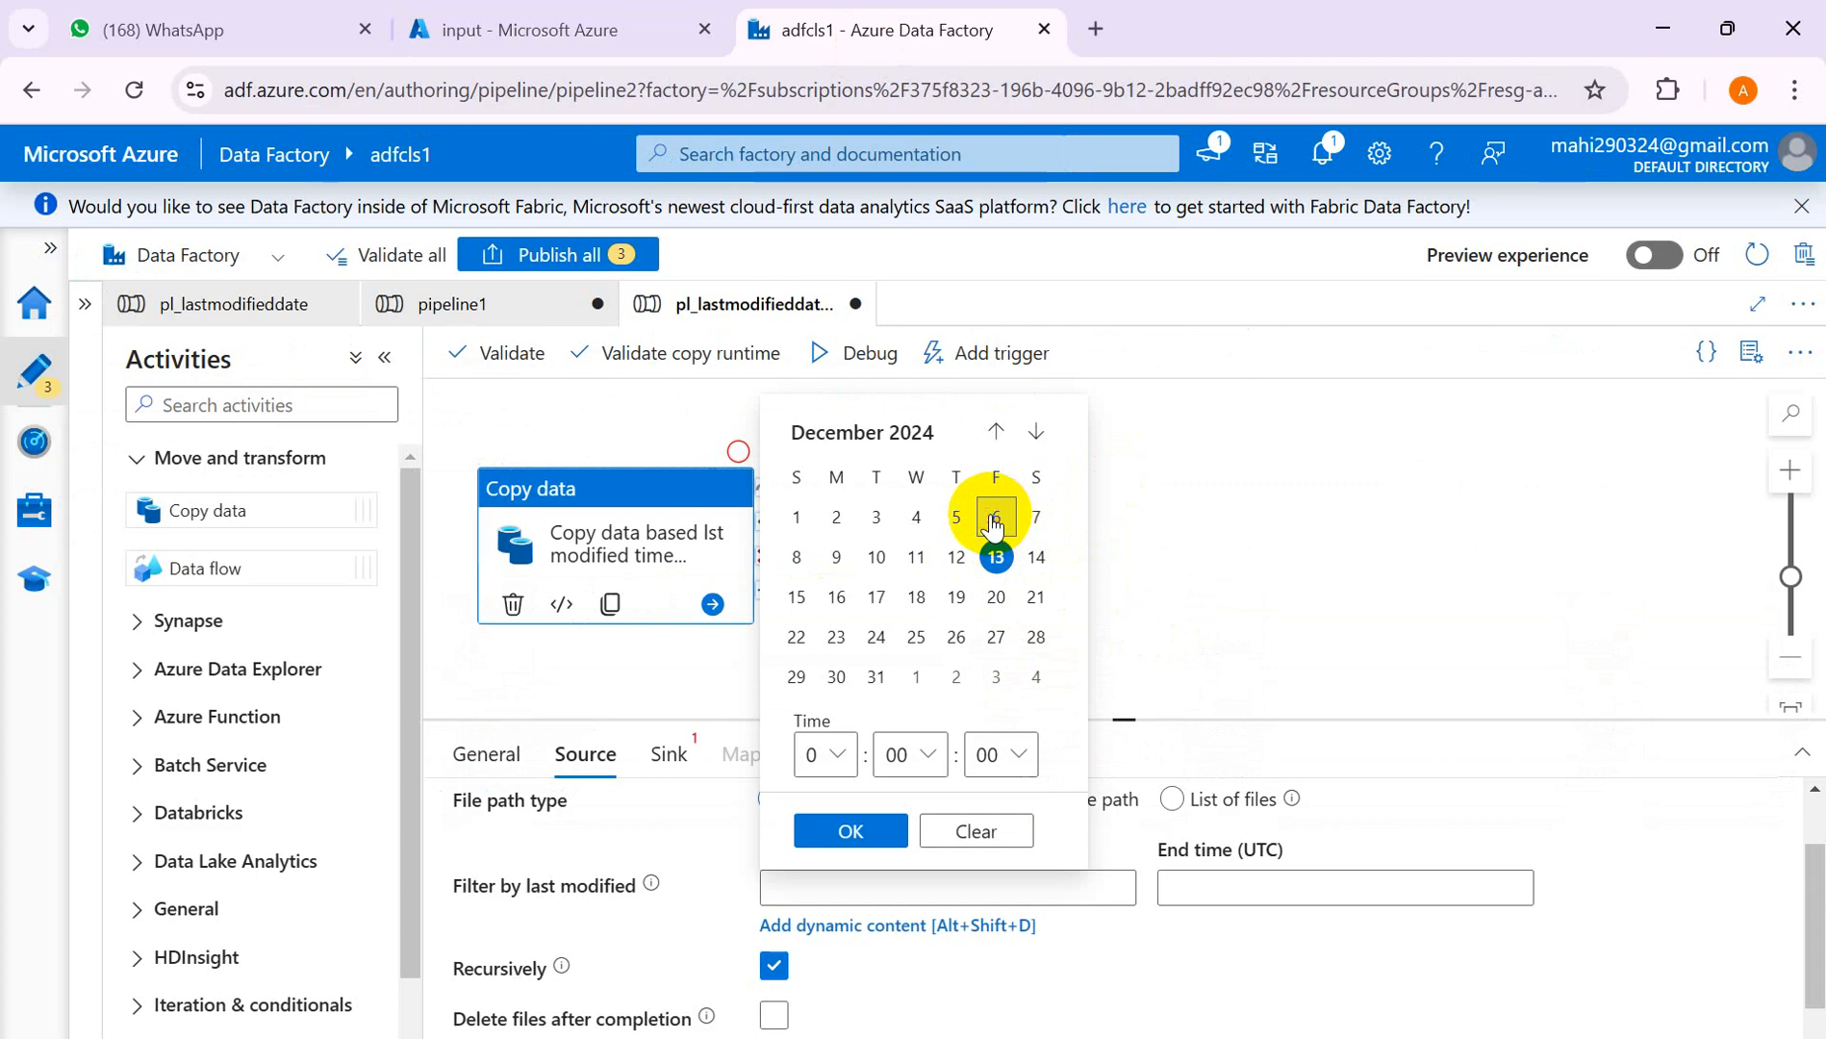
pyautogui.click(855, 833)
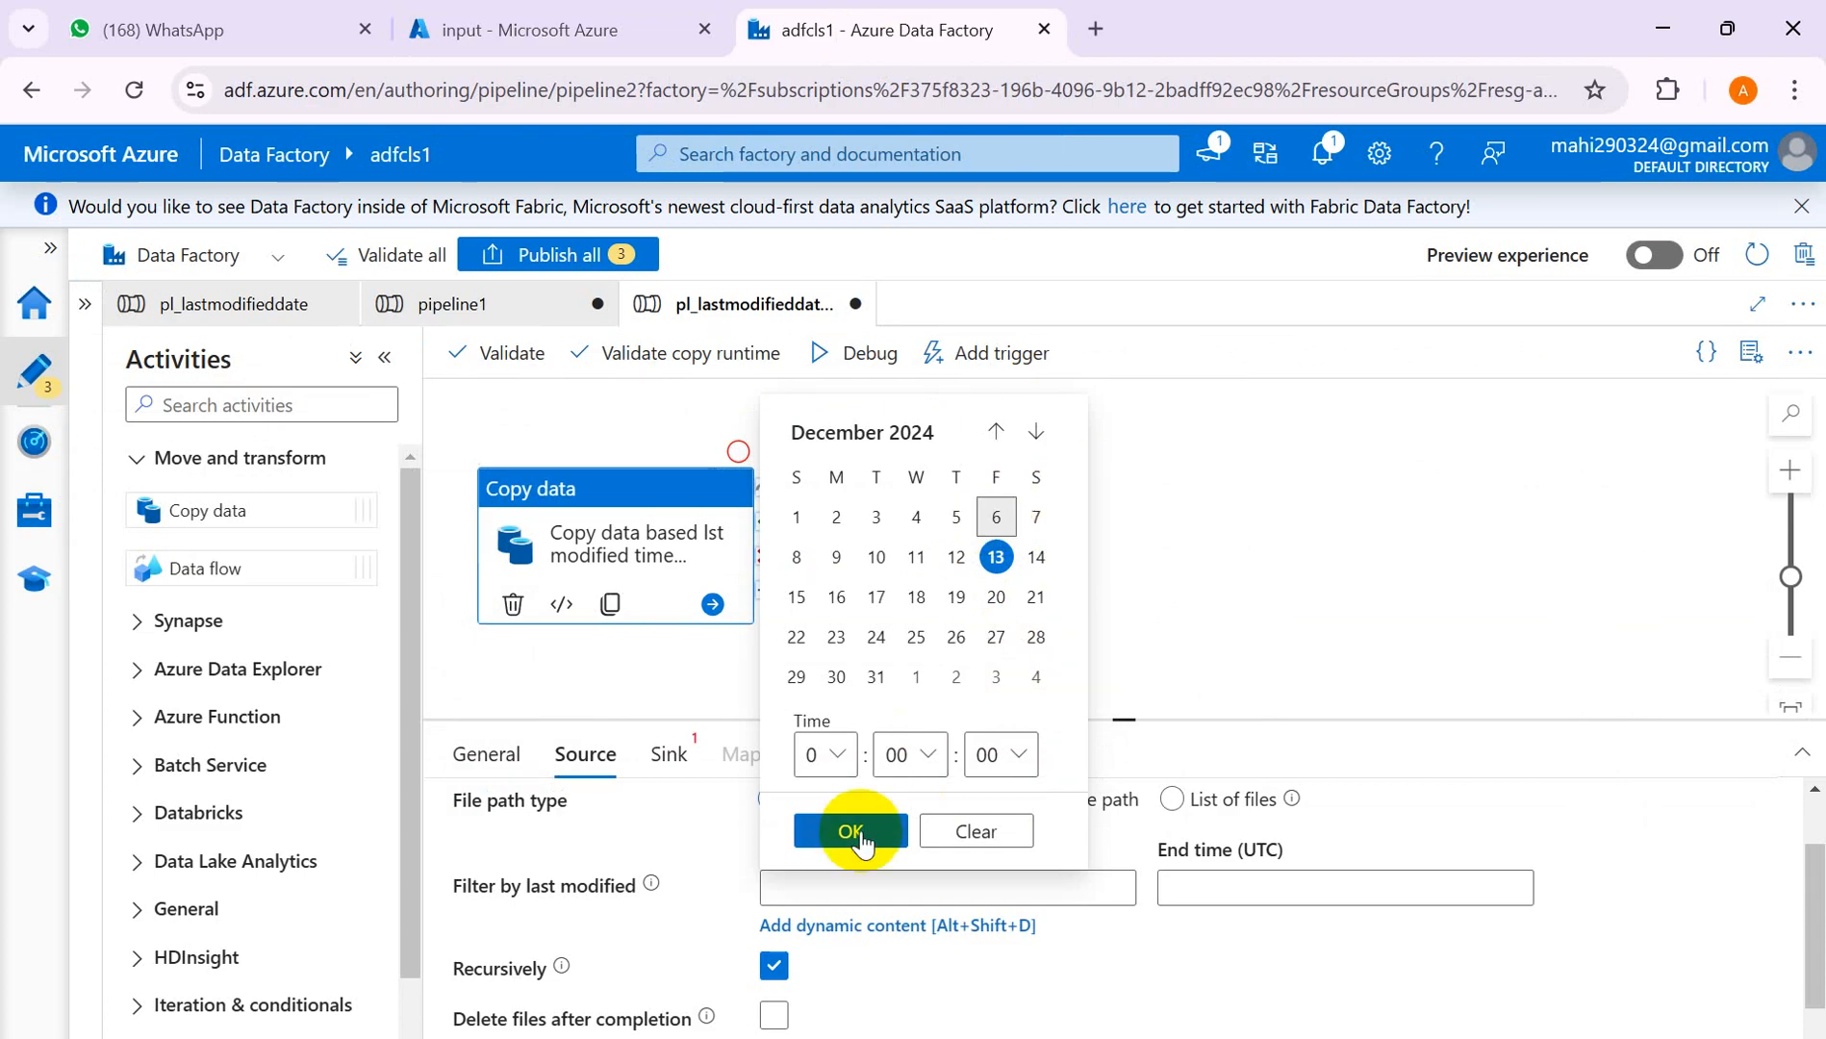
pyautogui.click(850, 833)
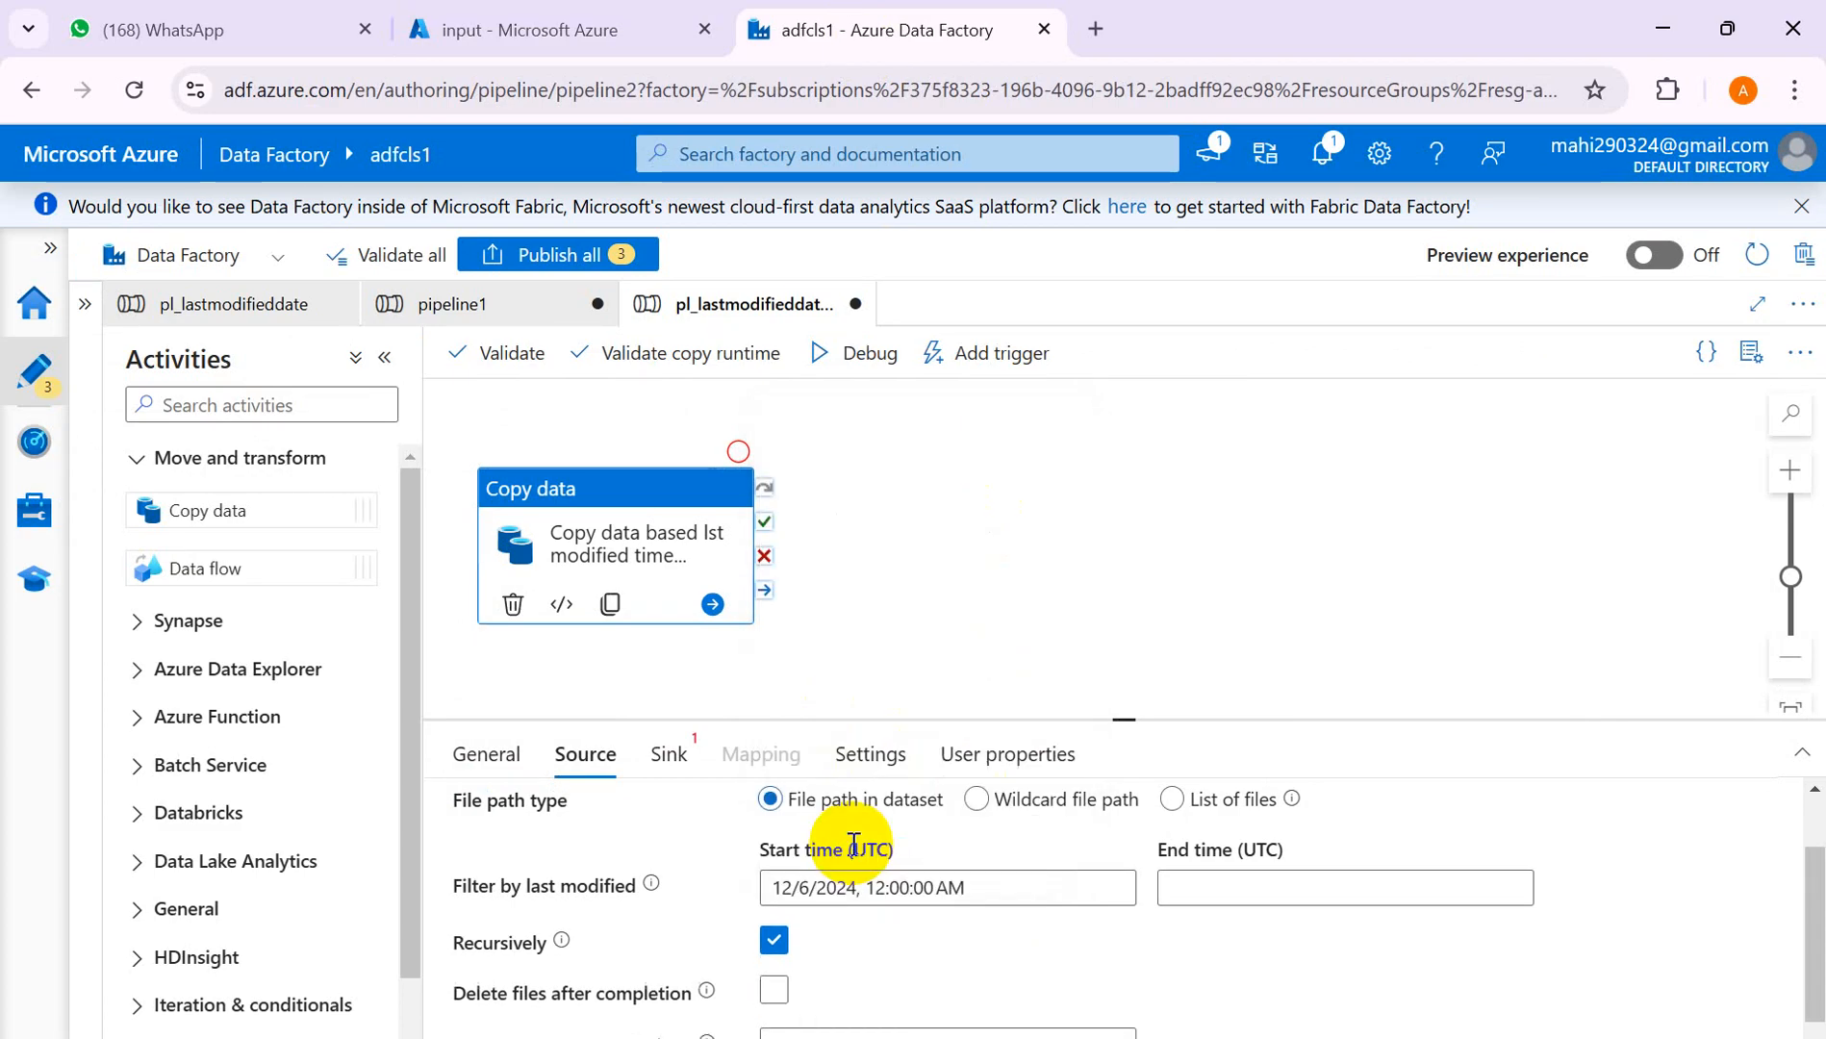
pyautogui.click(1272, 886)
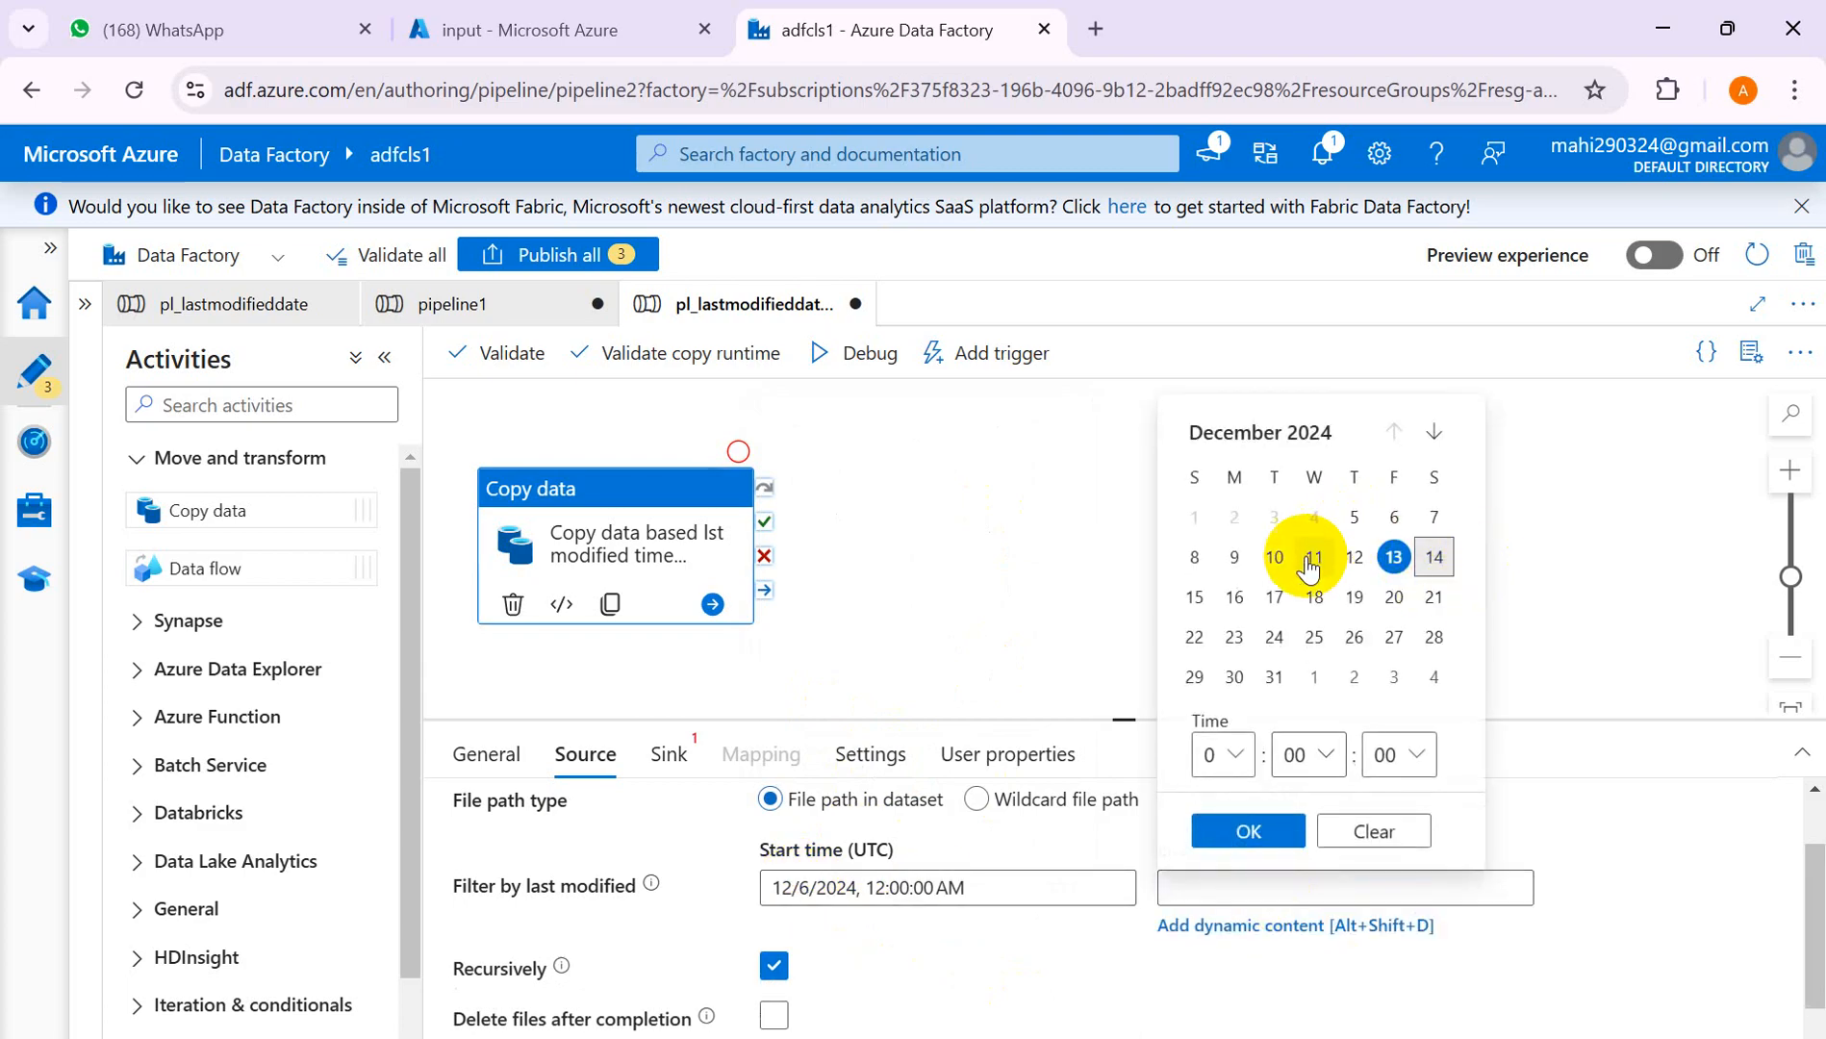
pyautogui.click(1193, 556)
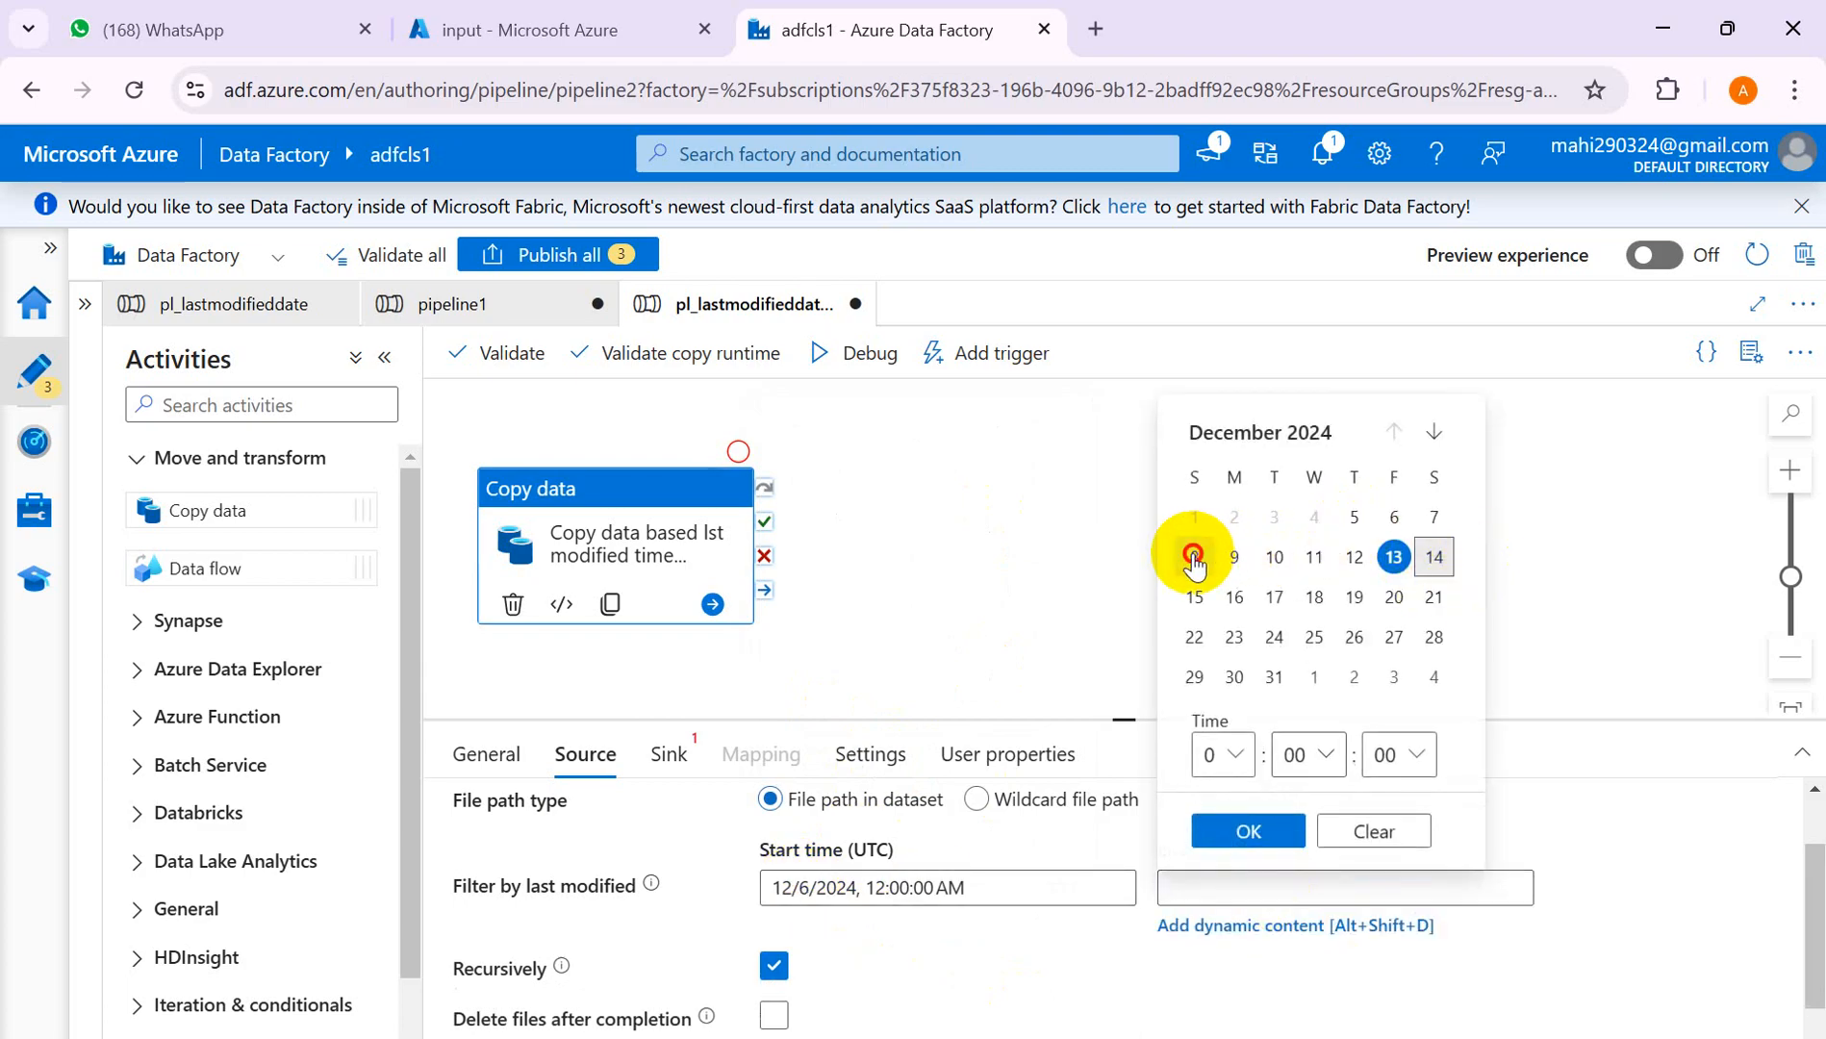
pyautogui.click(1255, 830)
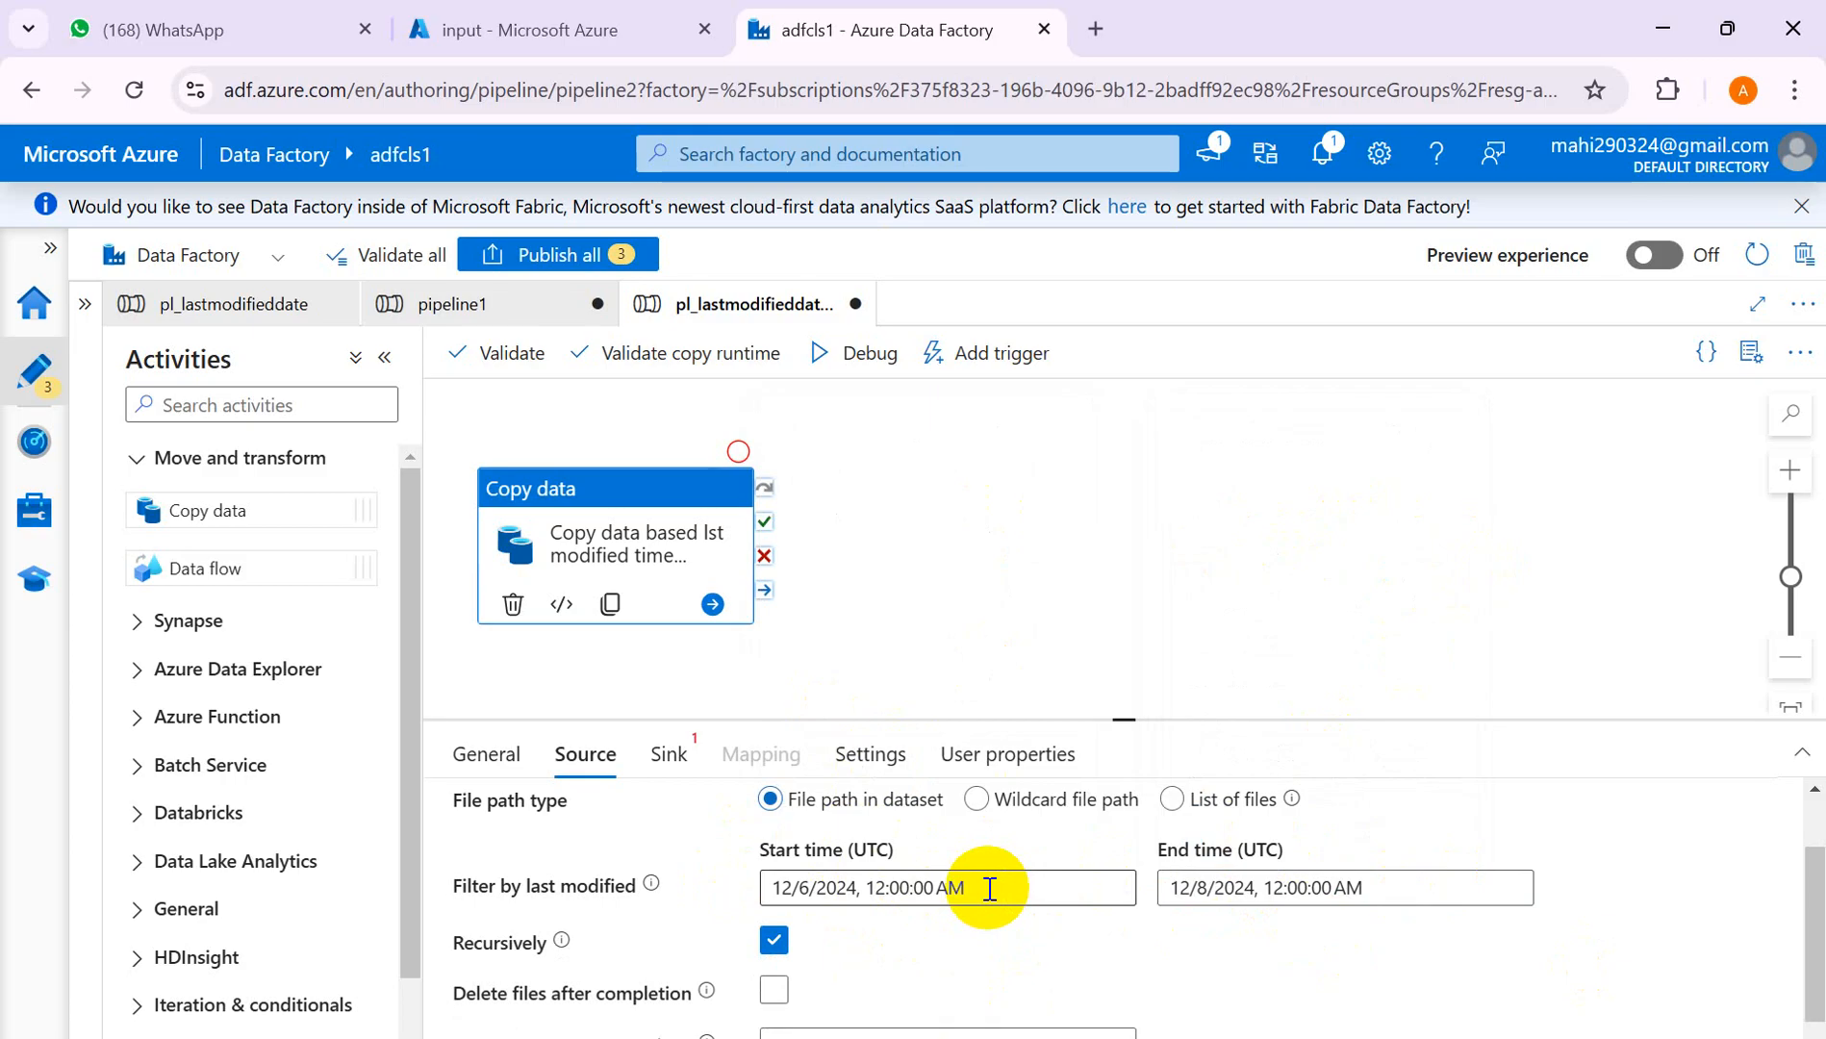
# - Start a new sink dataset on Azure Data Lake Storage Gen2 with the Binary format
pyautogui.click(664, 755)
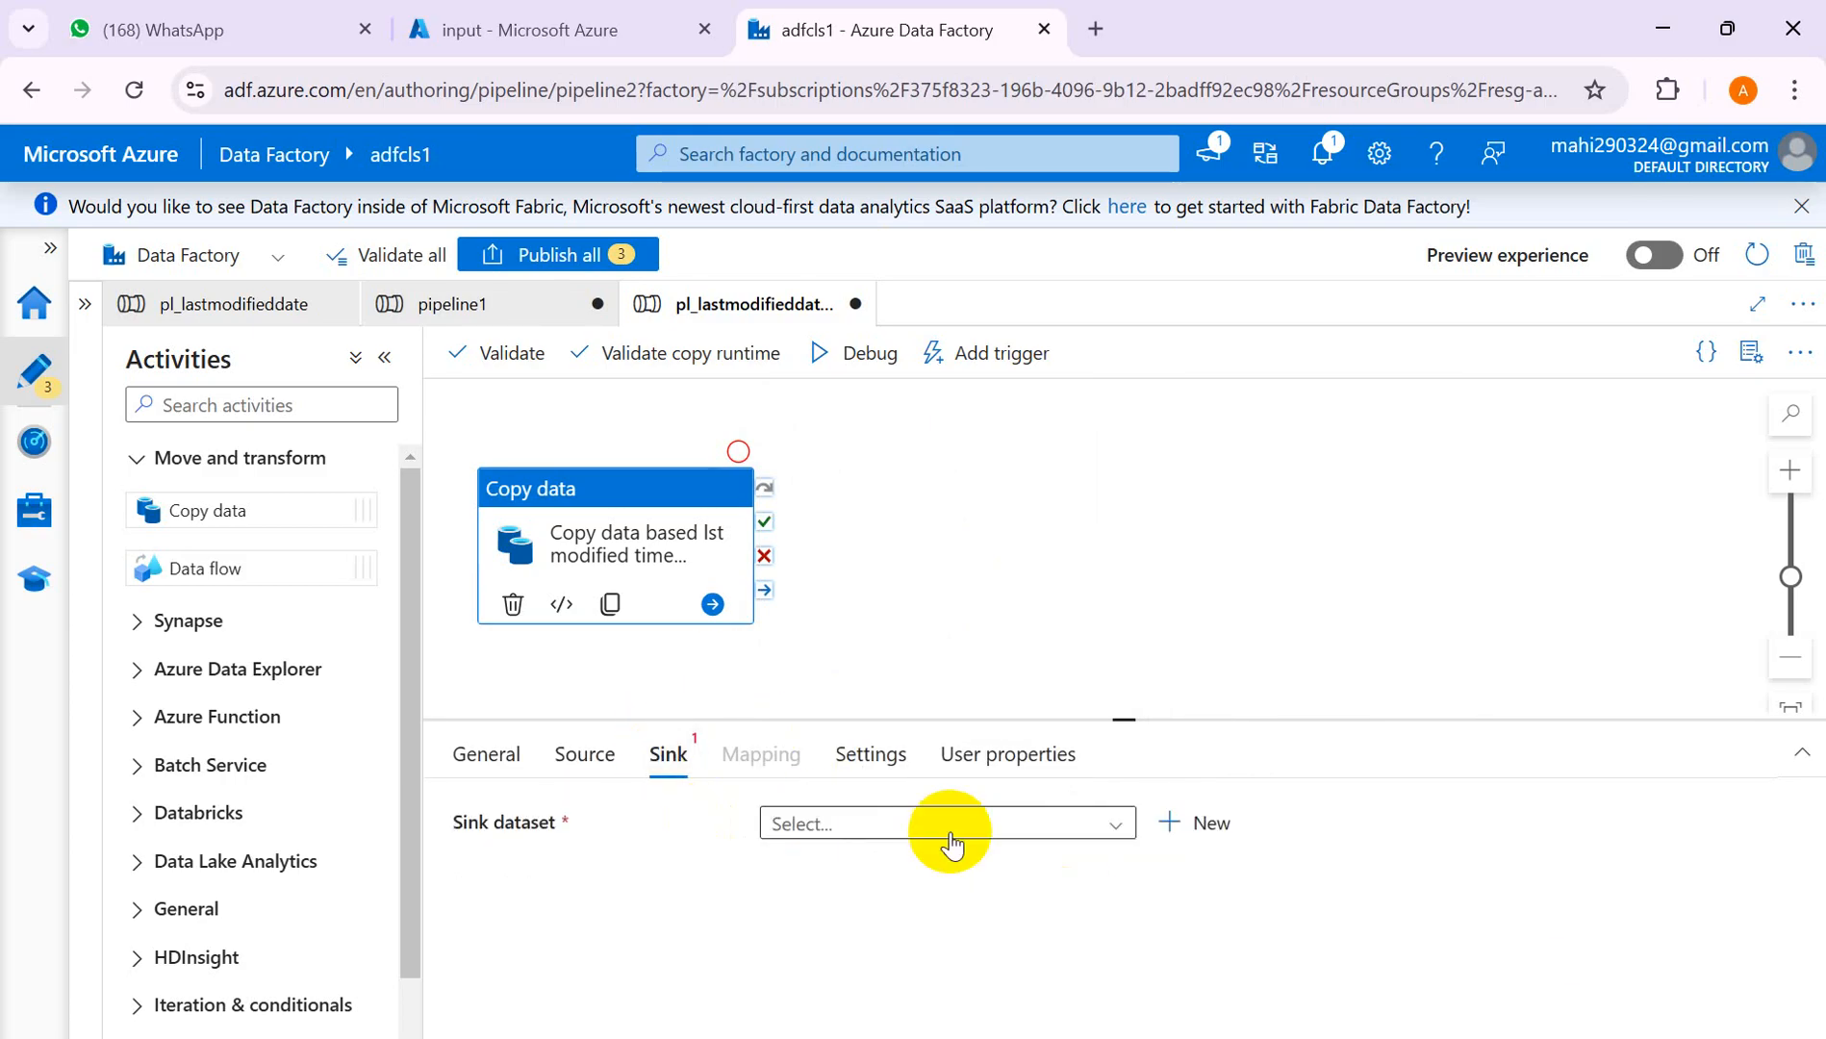
pyautogui.click(1193, 825)
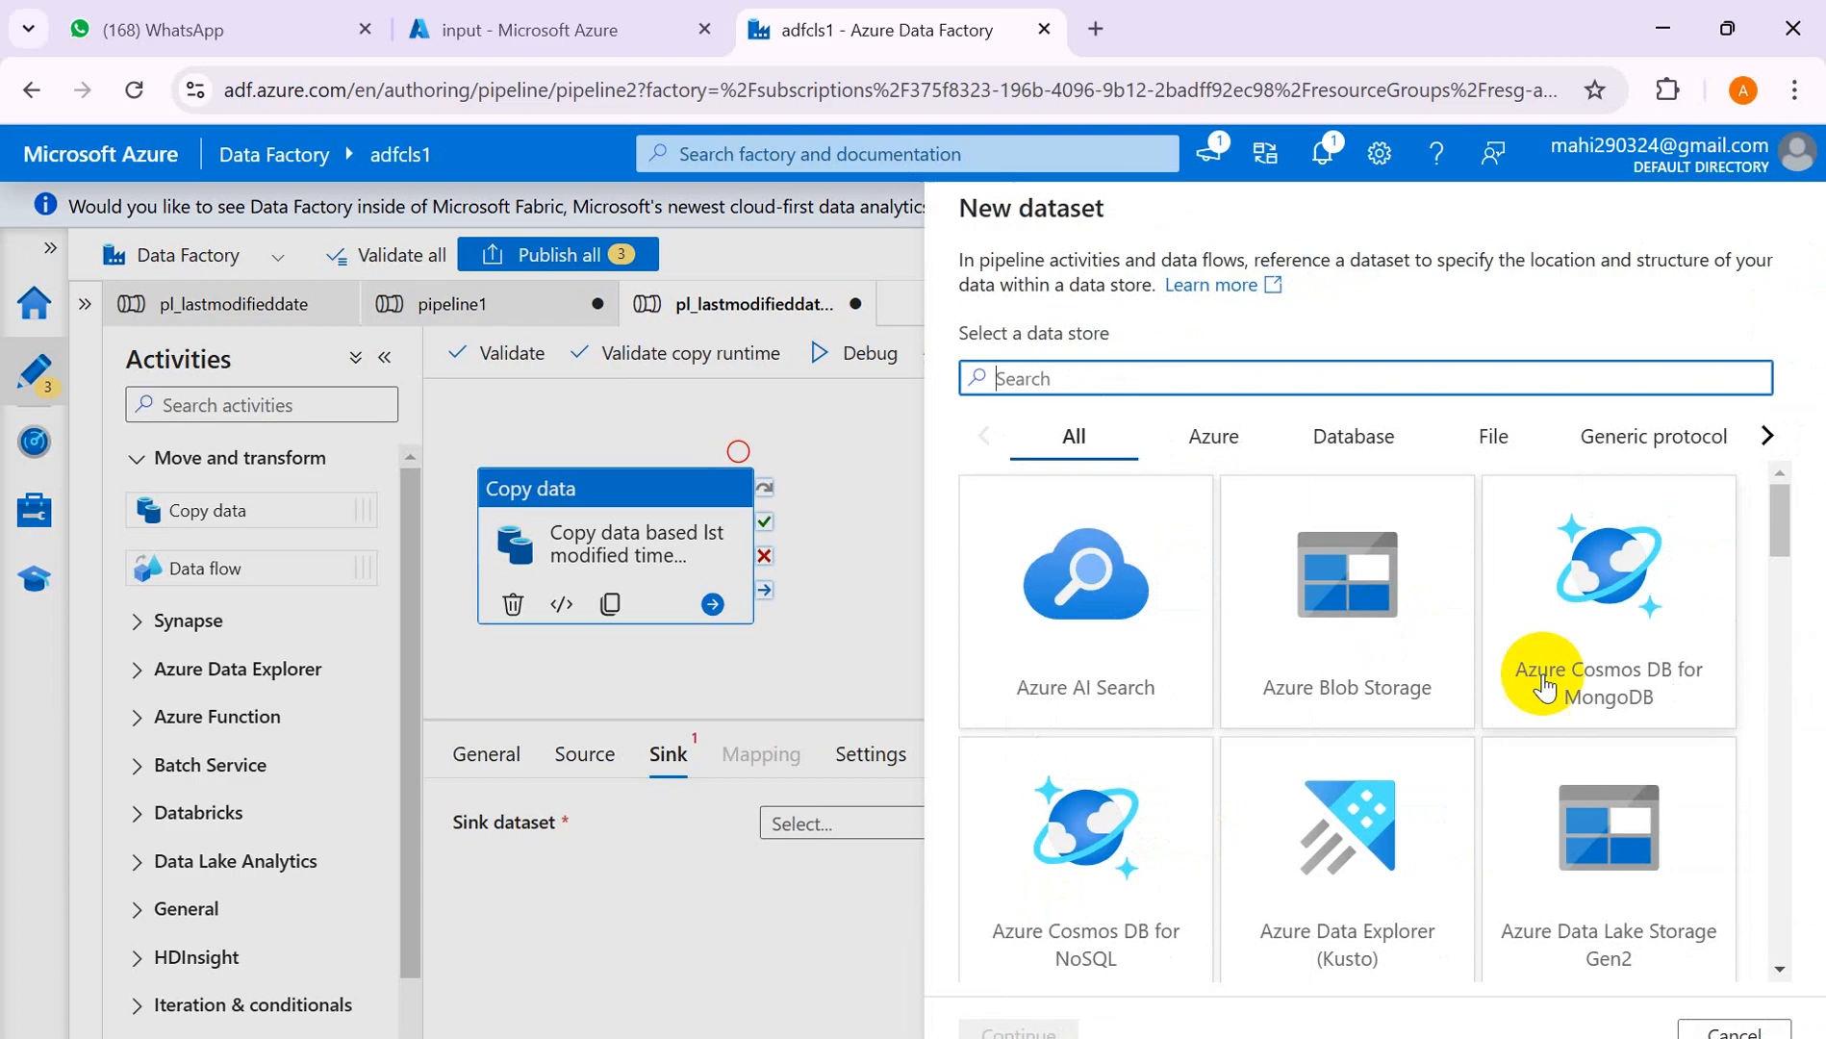
pyautogui.click(1645, 912)
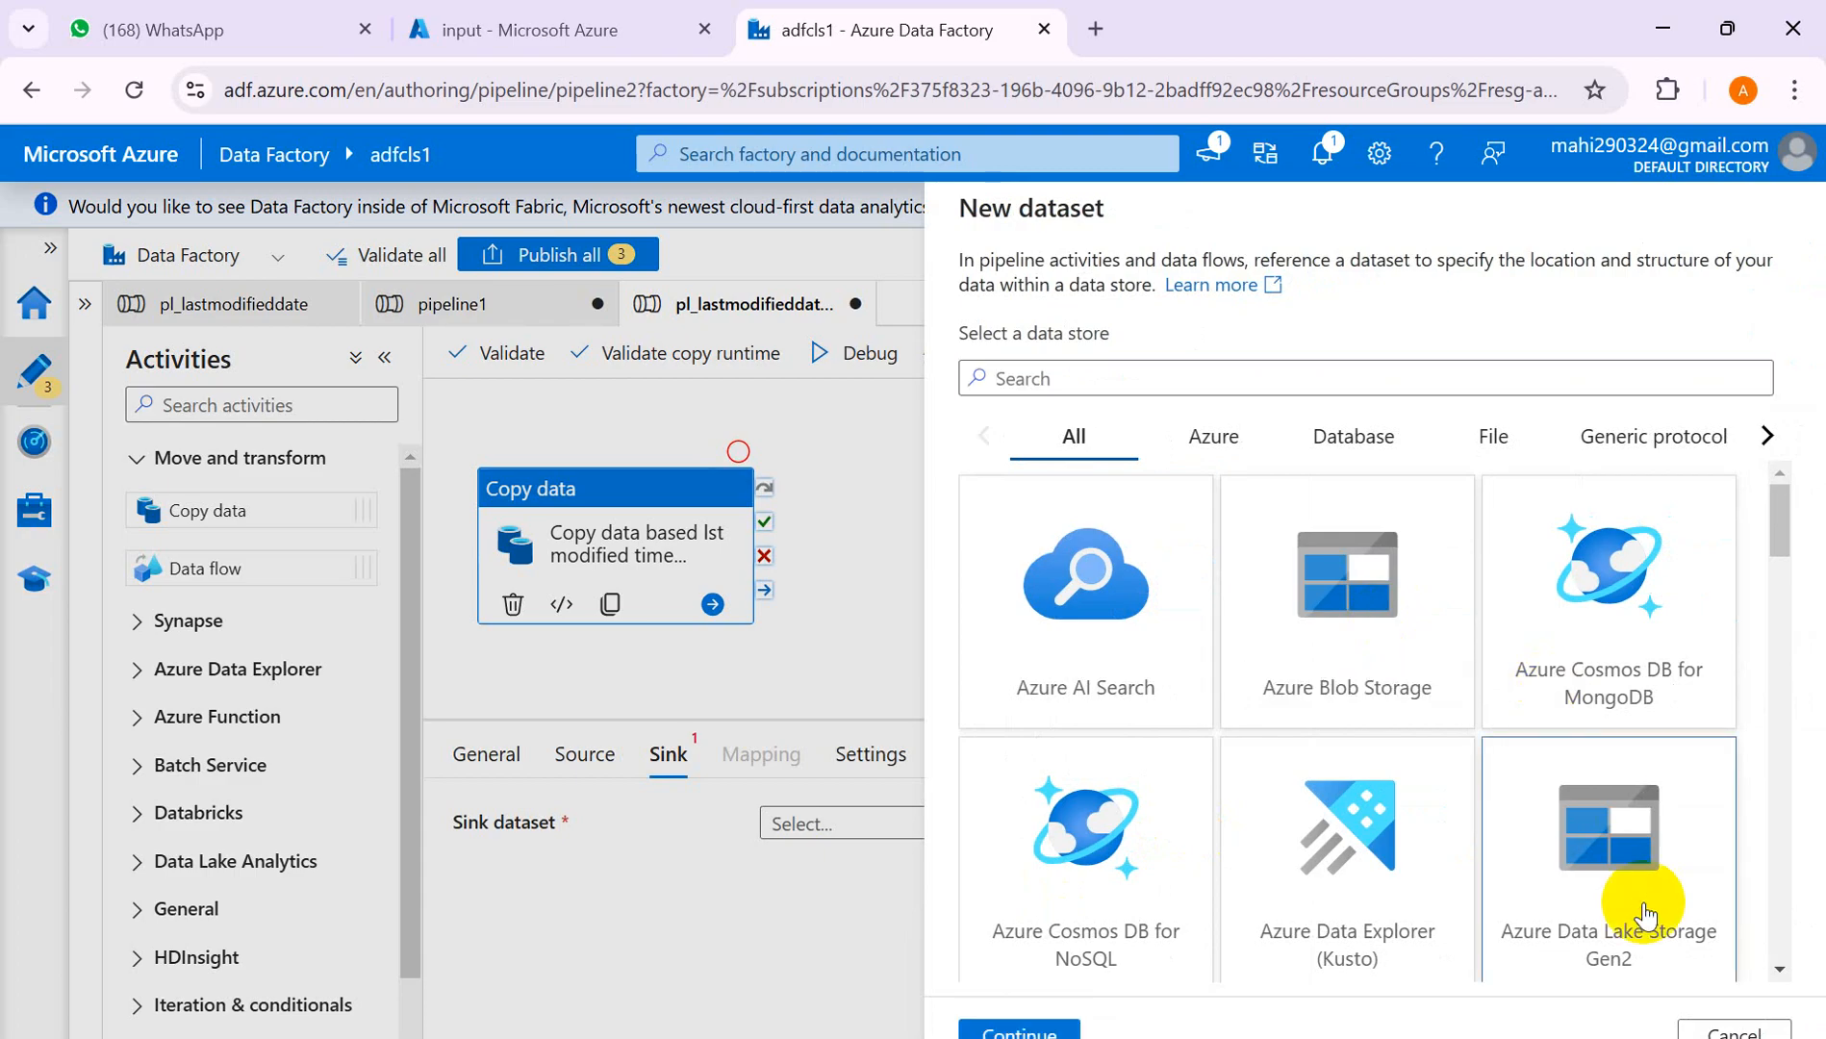
pyautogui.click(997, 1029)
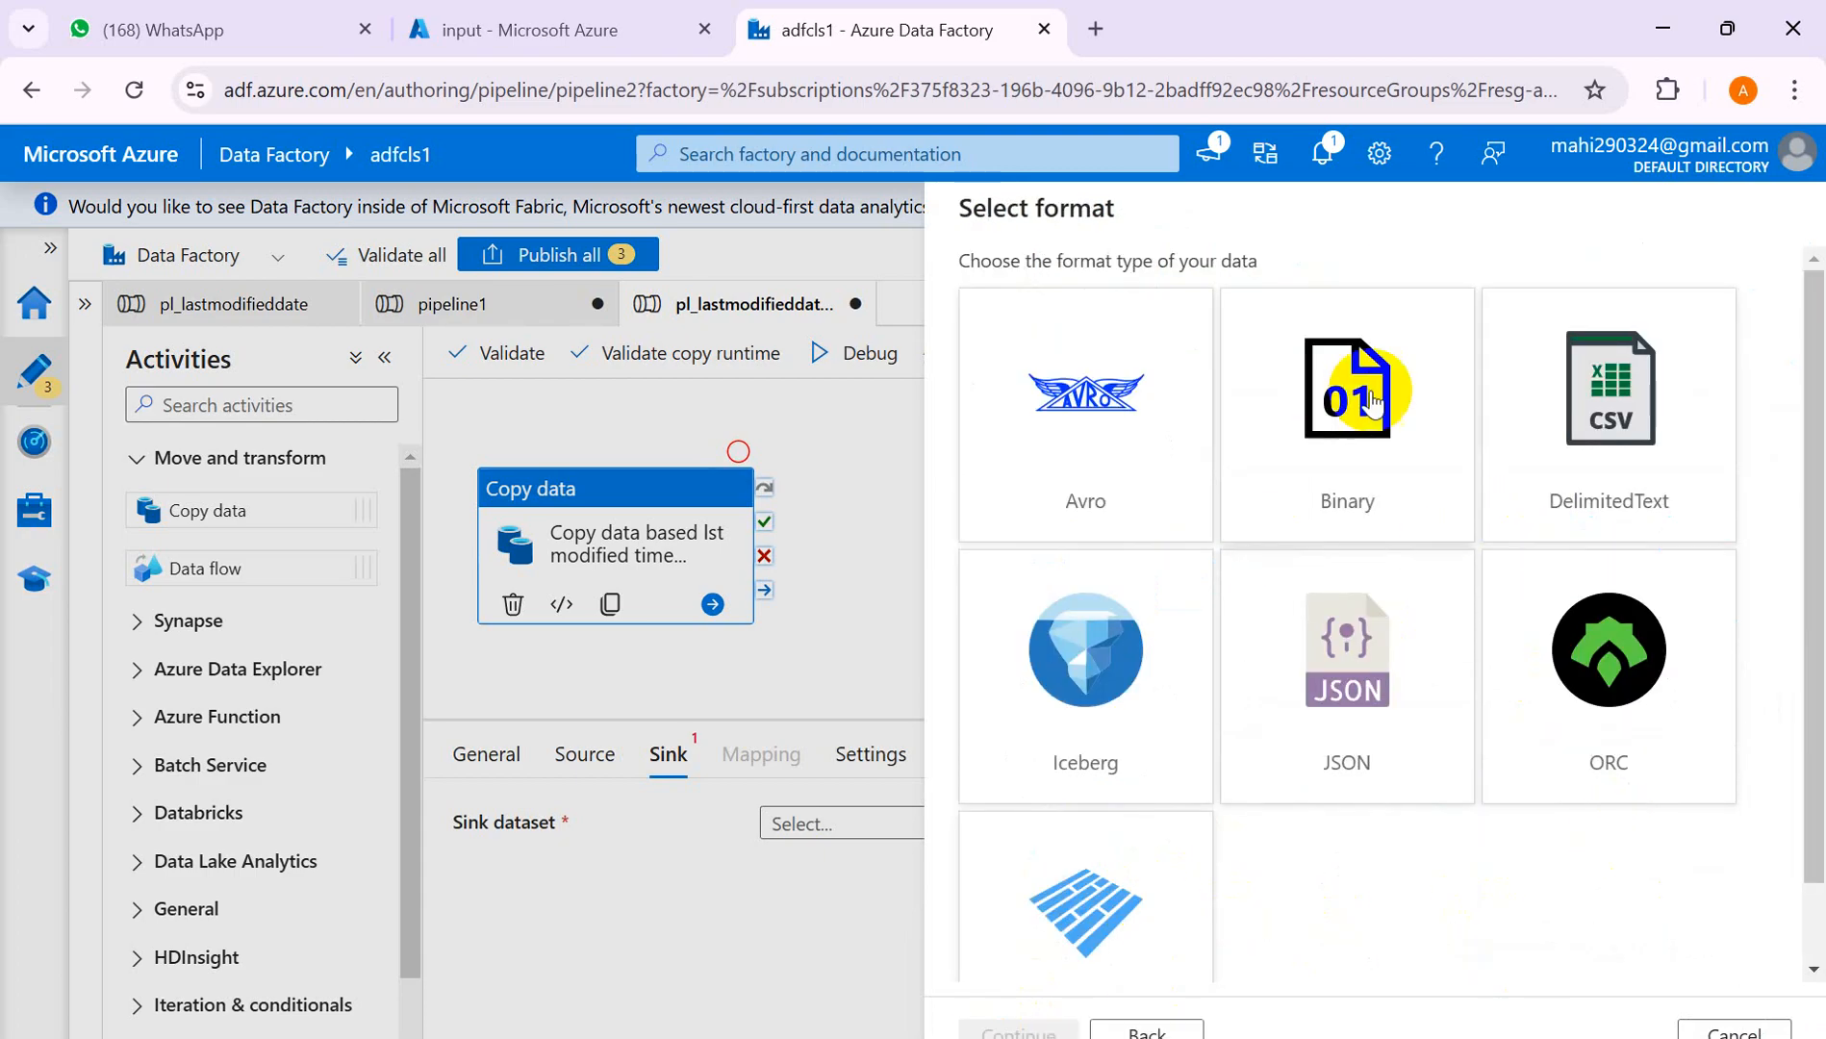
pyautogui.click(1371, 408)
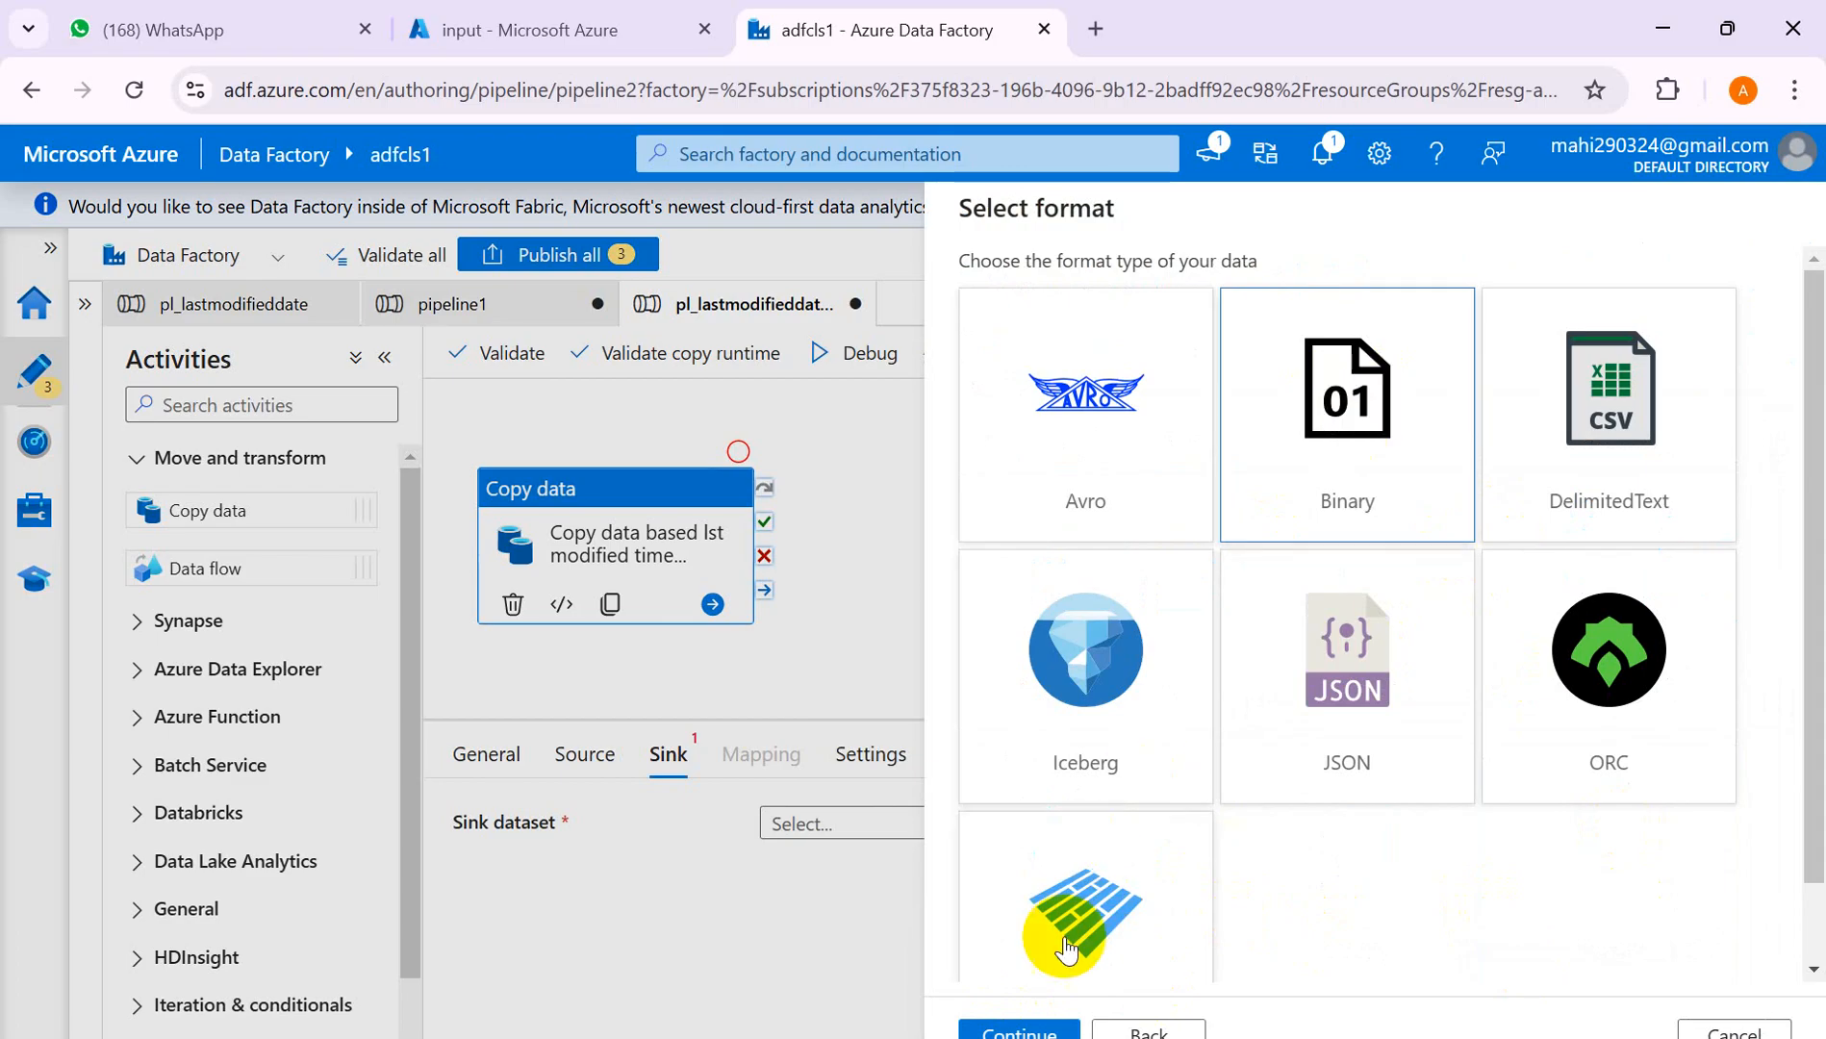
pyautogui.click(1010, 1032)
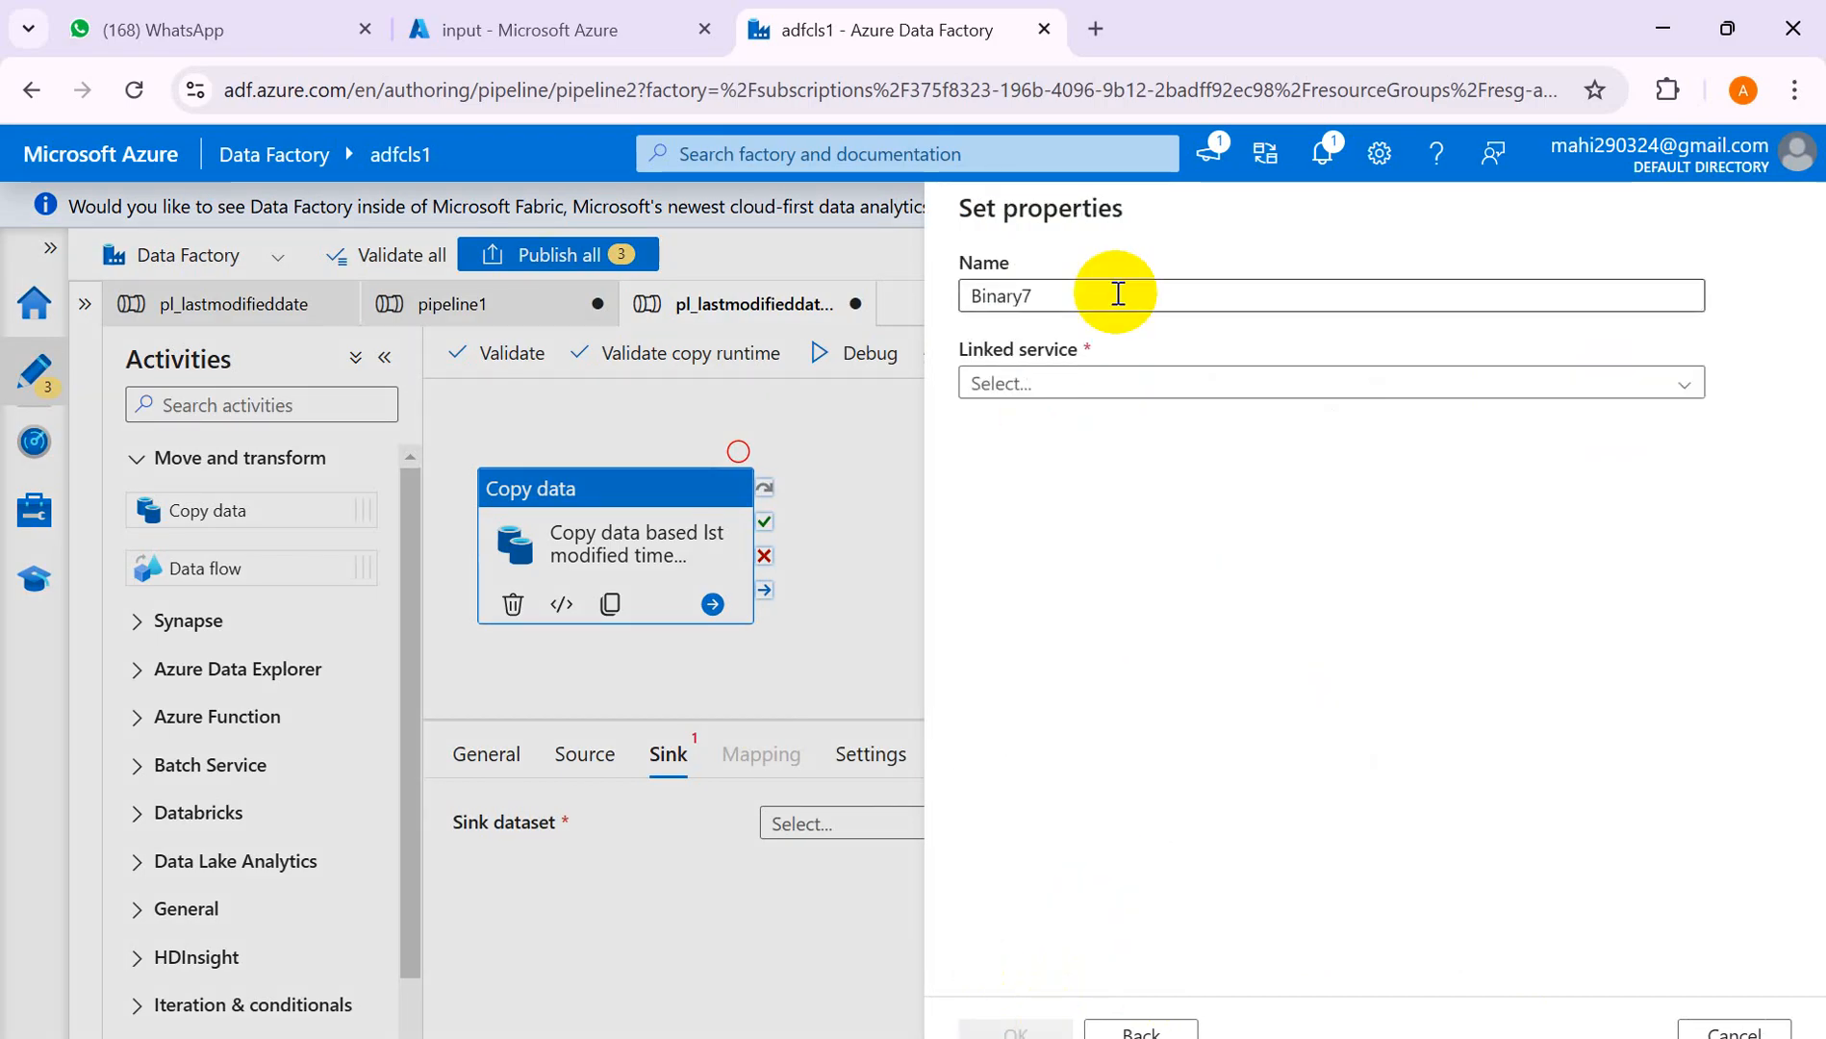
# - Name the sink dataset ds_outputbinary and assign it the linked service ls_adlsgen2
pyautogui.click(1087, 282)
pyautogui.press('BackSpace')
pyautogui.press('BackSpace')
pyautogui.press('BackSpace')
pyautogui.press('BackSpace')
pyautogui.press('BackSpace')
pyautogui.press('BackSpace')
pyautogui.press('BackSpace')
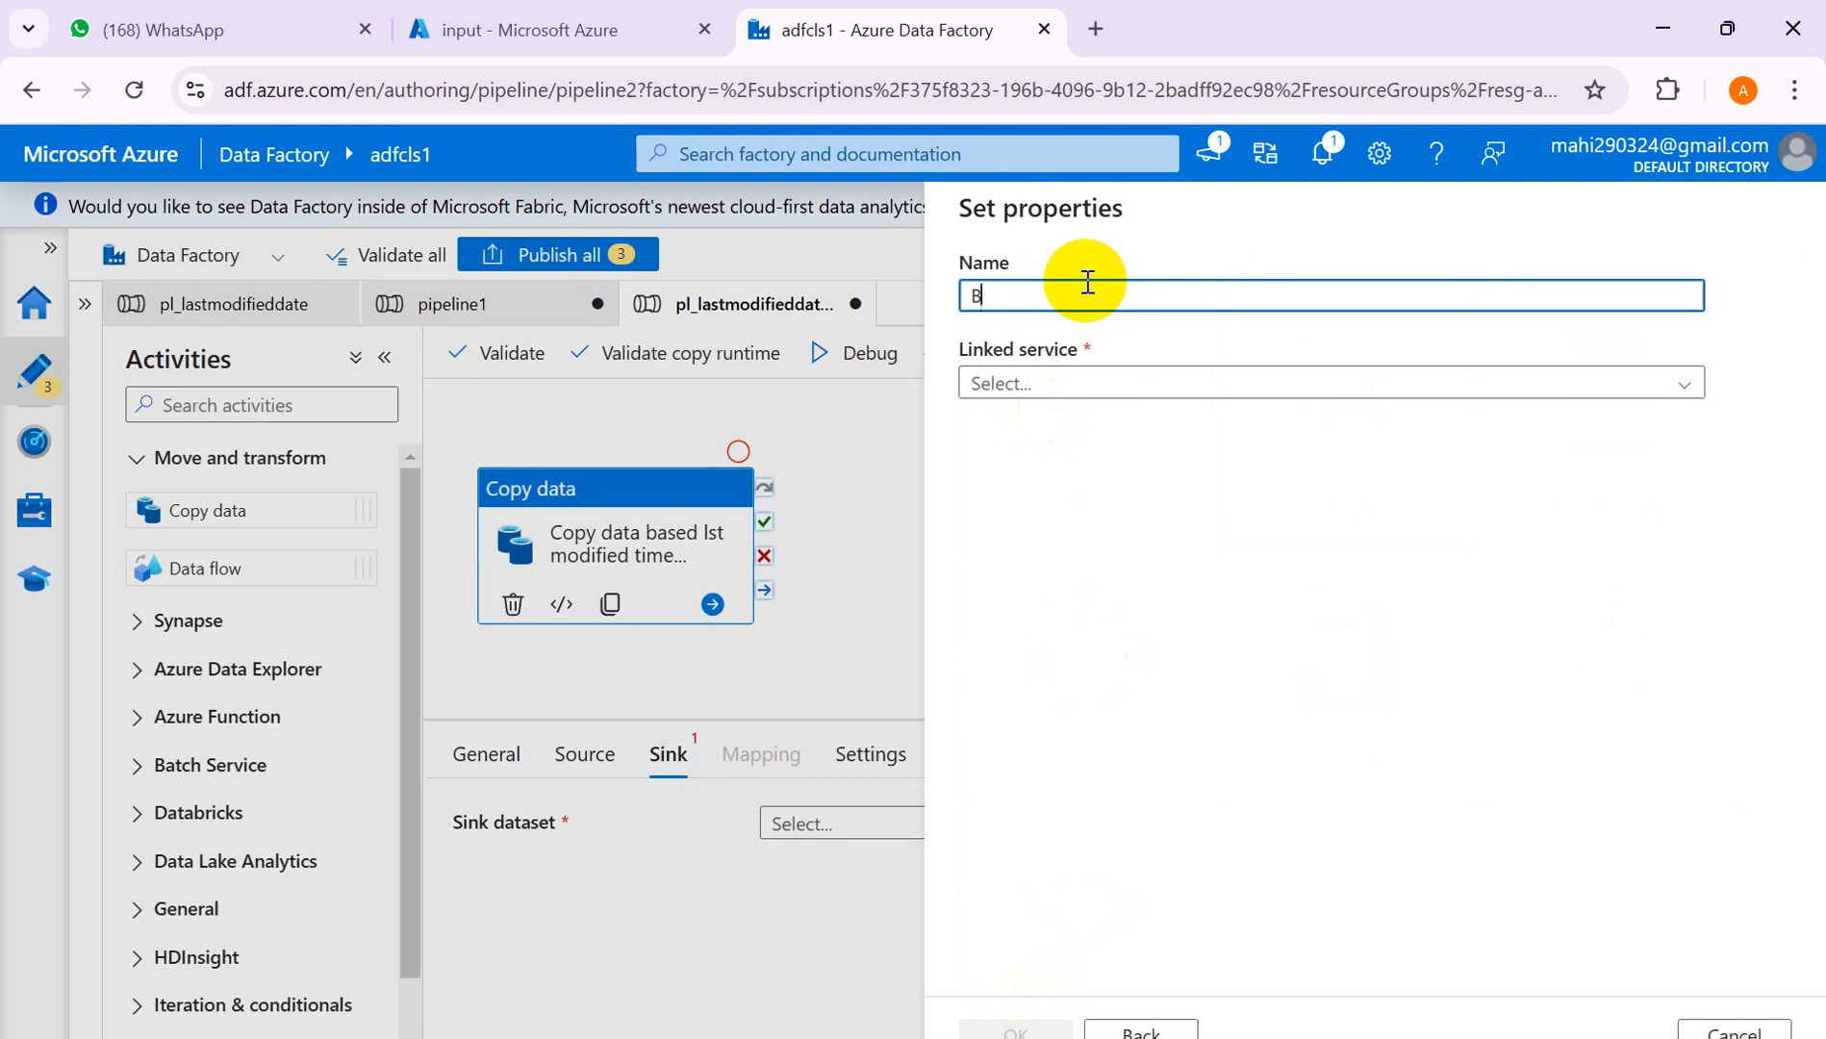
pyautogui.write('ds_')
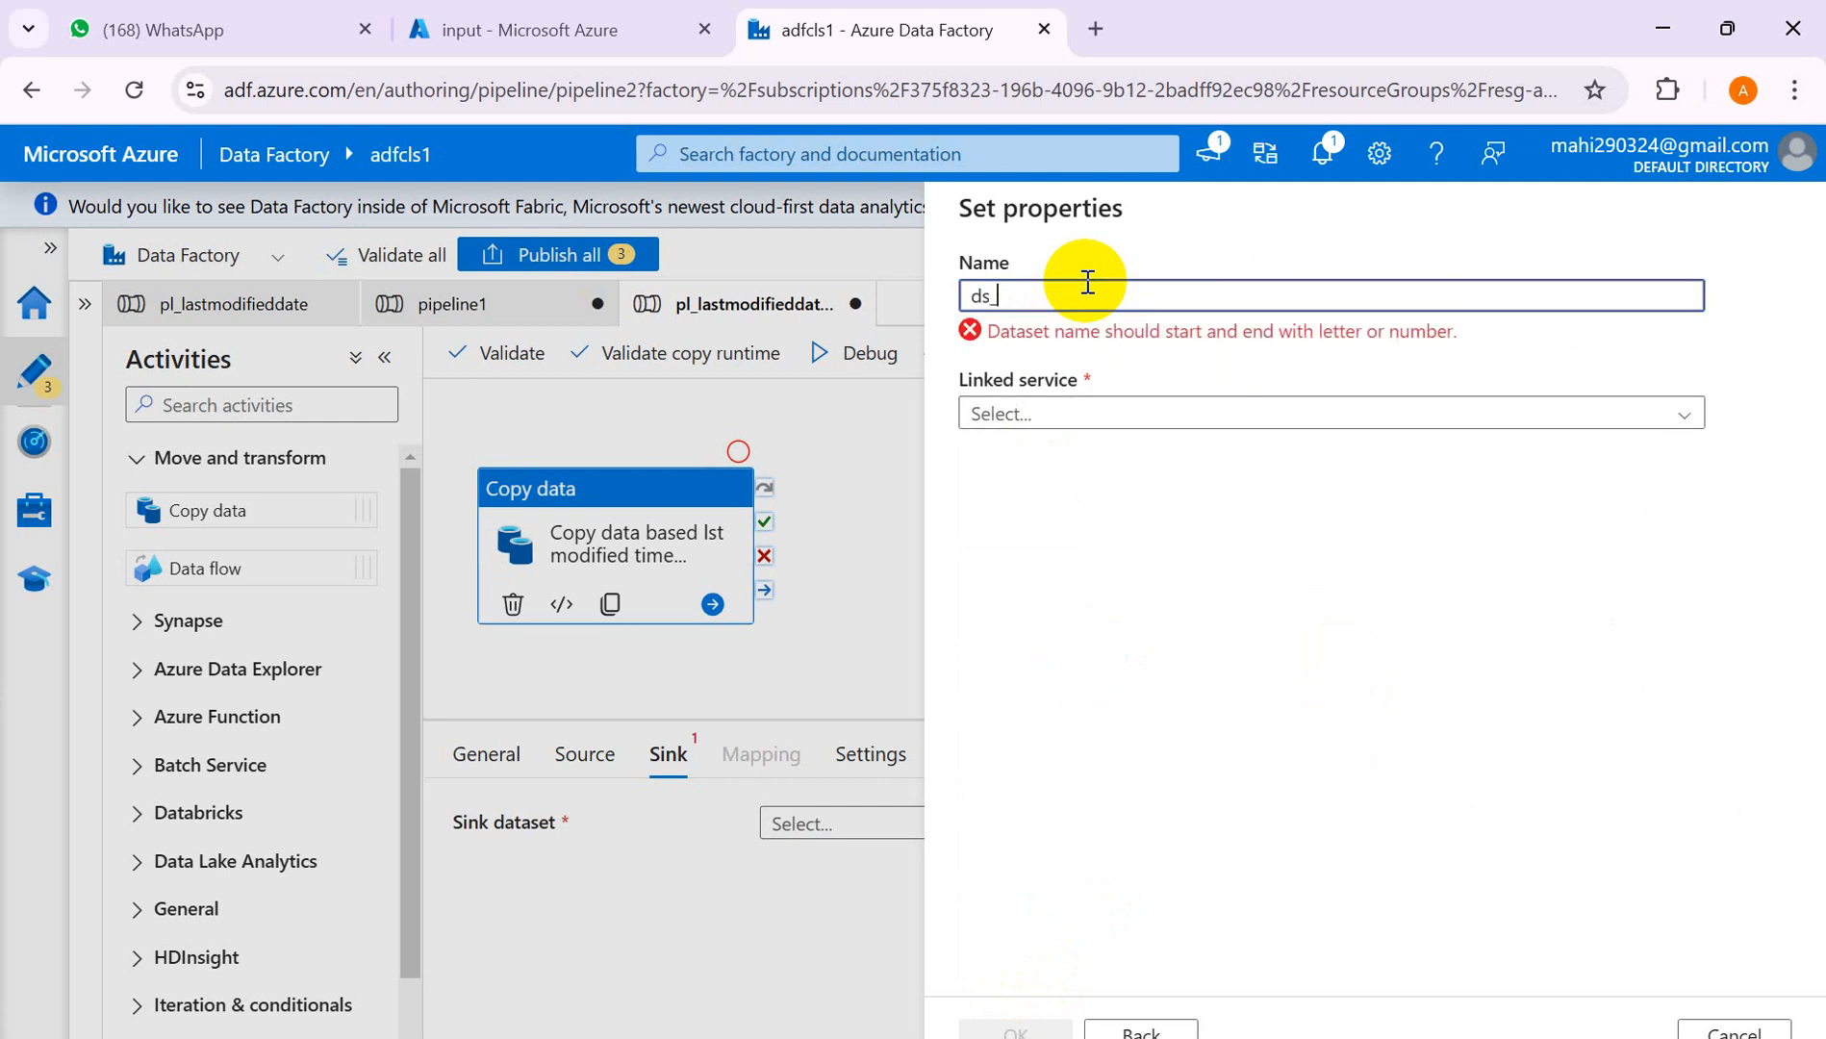
pyautogui.write('output')
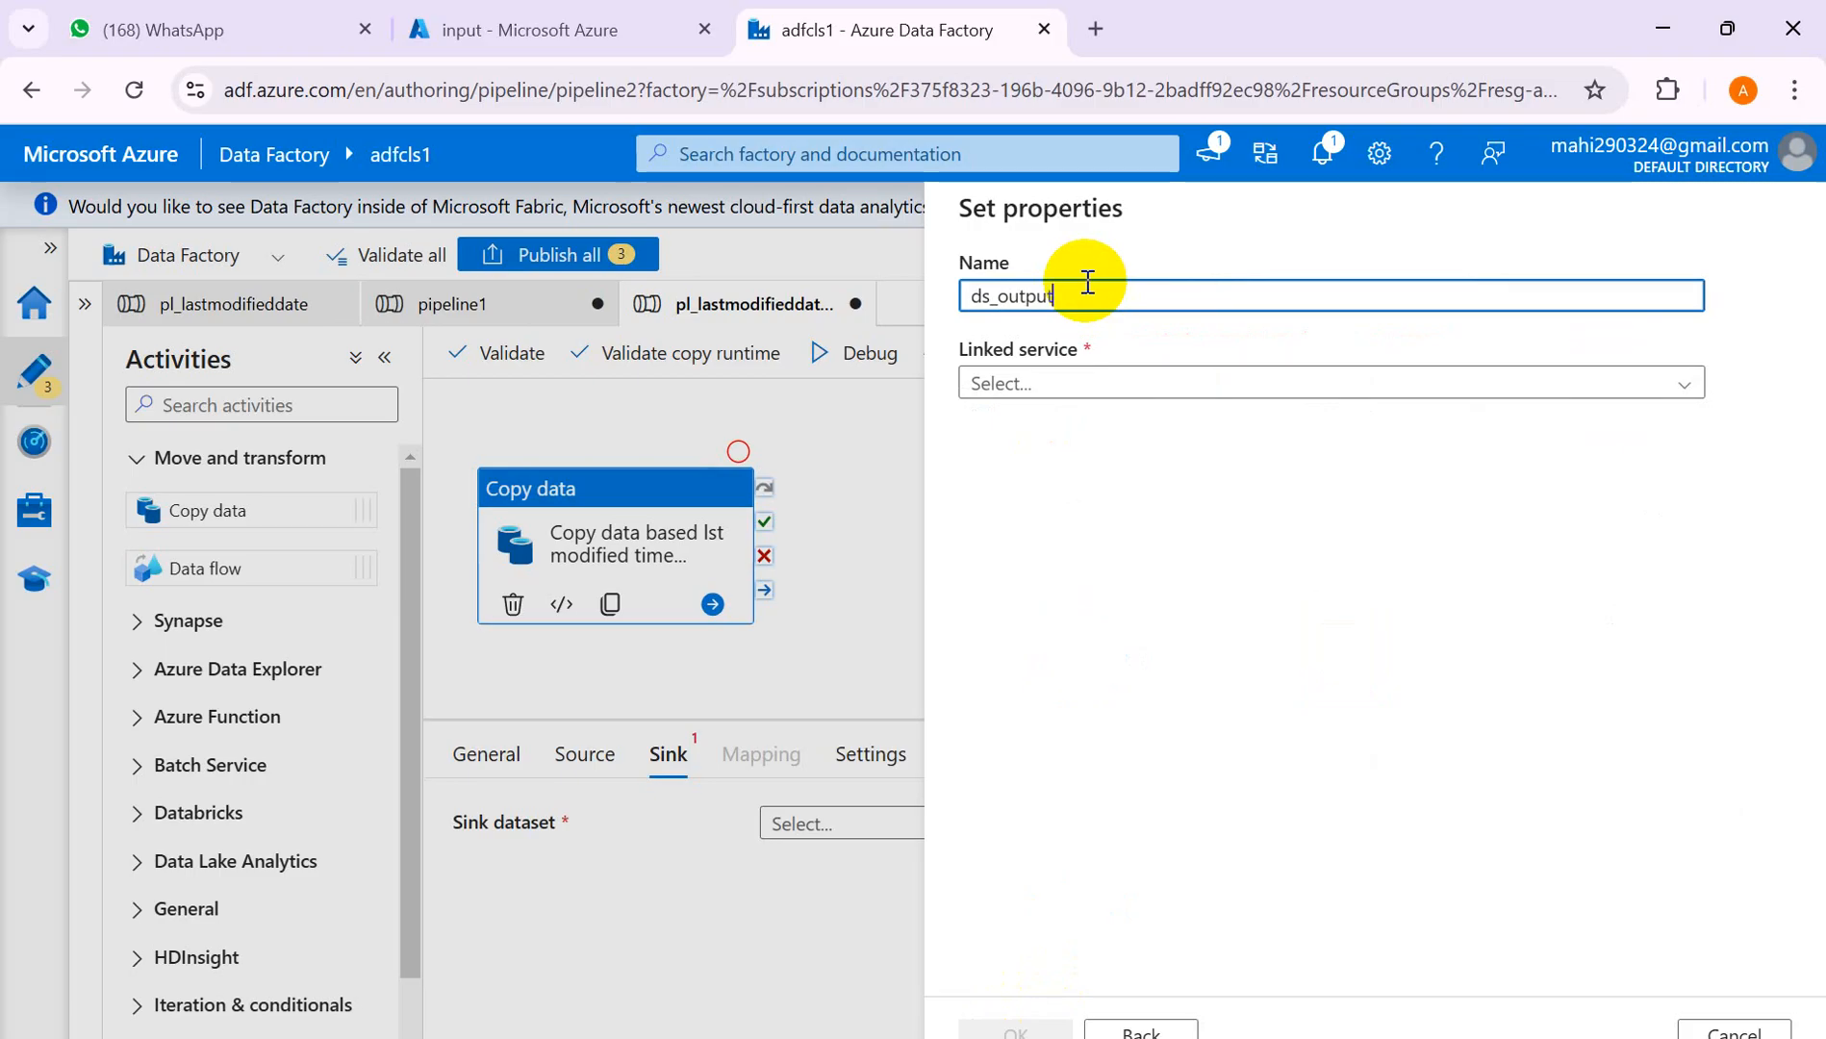
pyautogui.write('blnary')
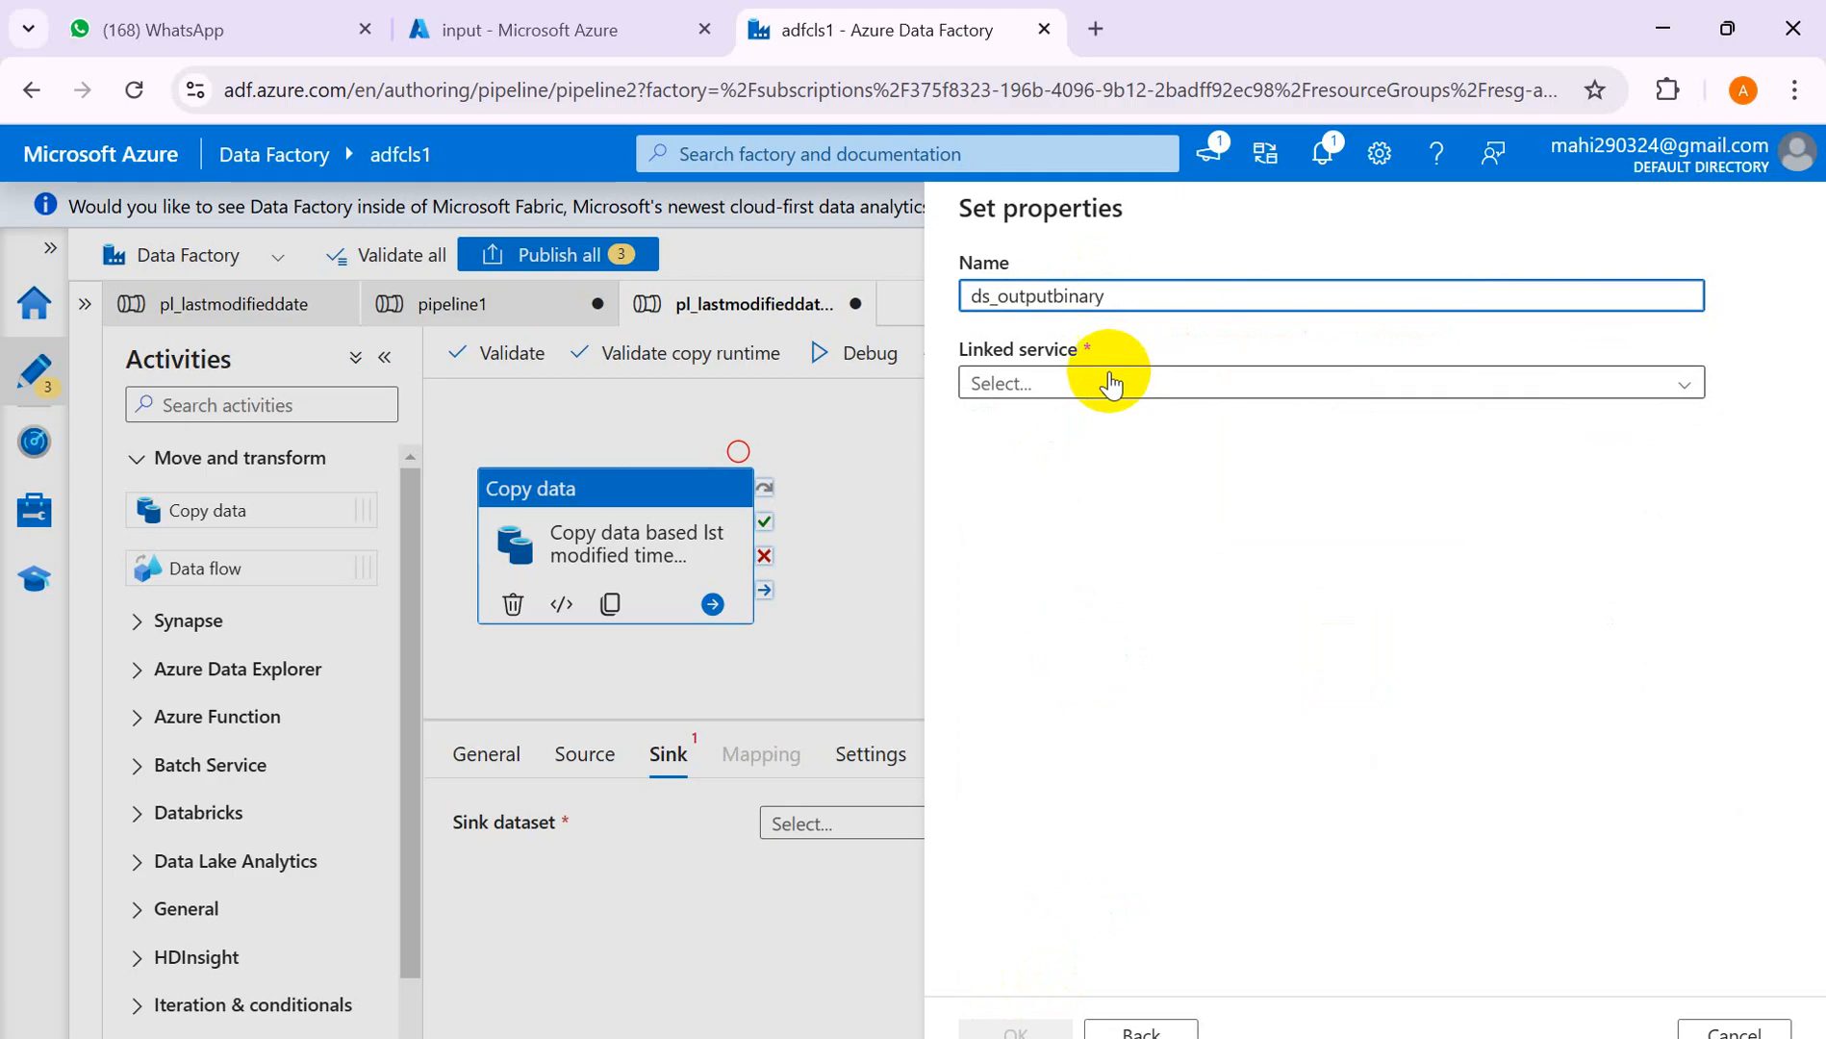
pyautogui.click(1070, 385)
pyautogui.click(1035, 520)
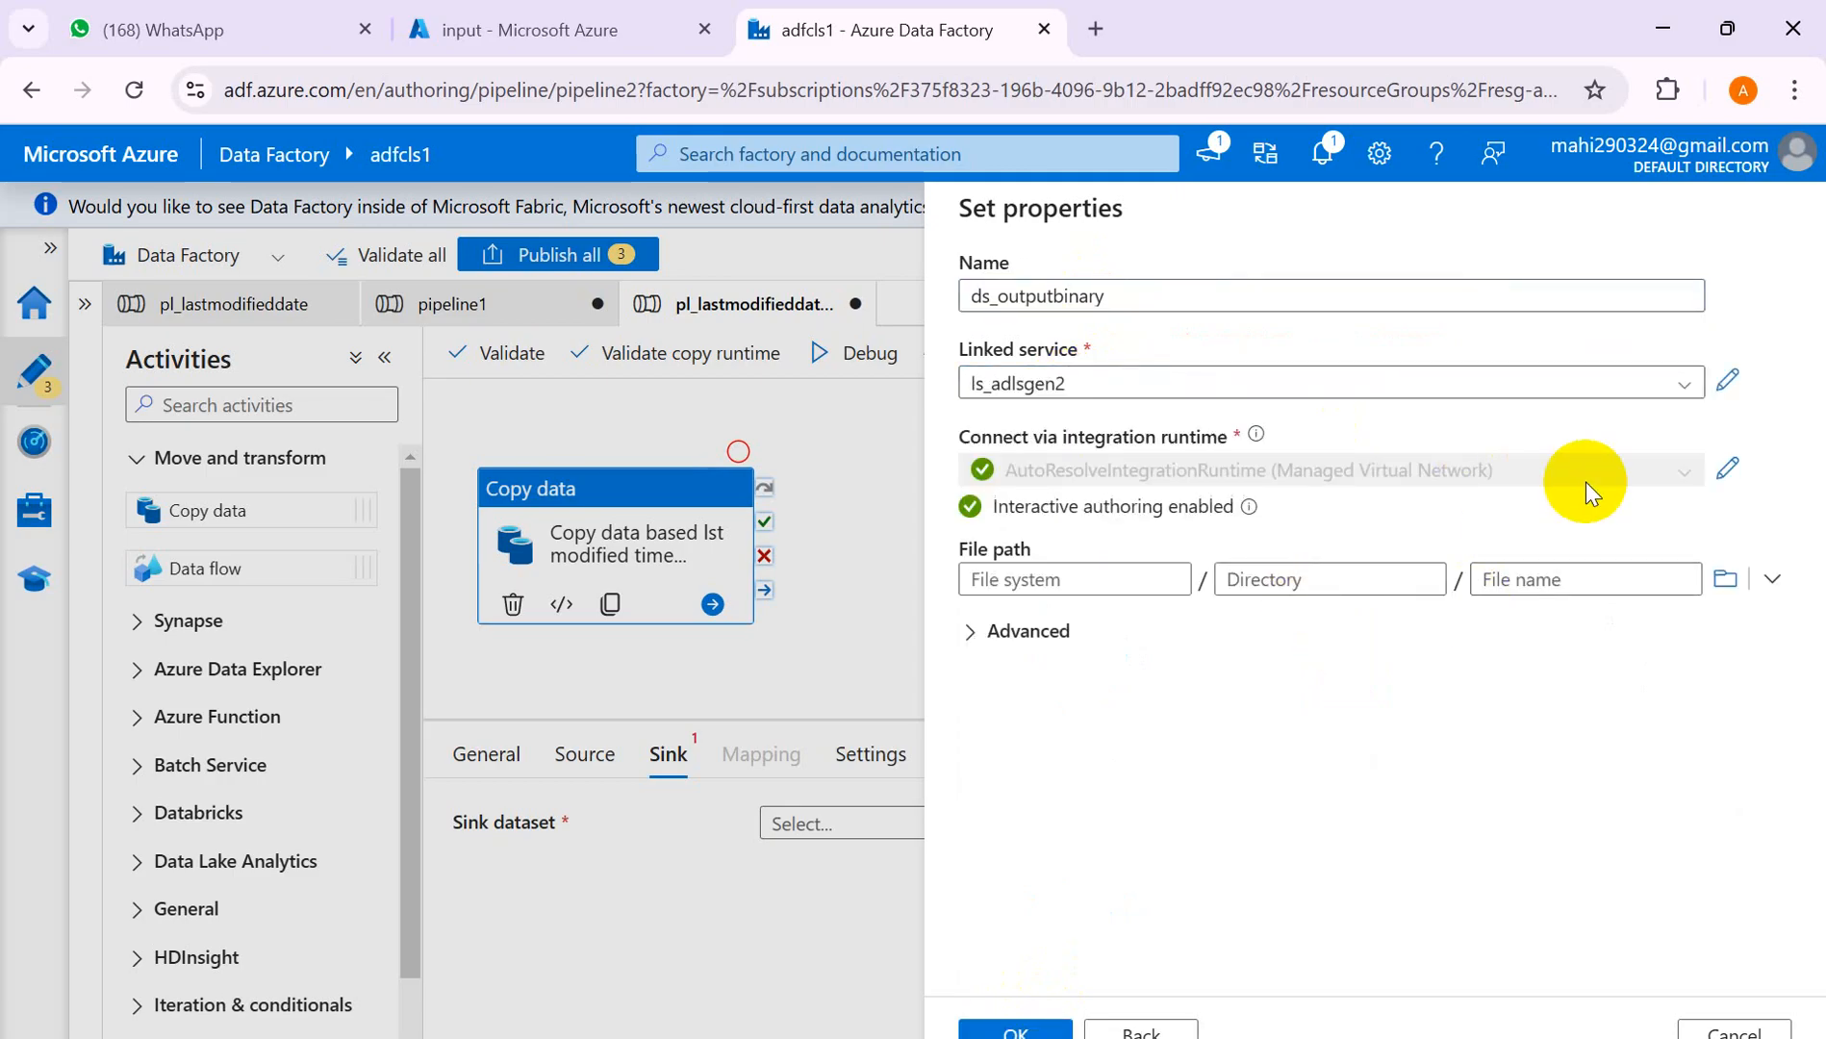
# - Browse the storage folders, set the sink dataset's file system to abcoutput and create the dataset
pyautogui.click(1725, 578)
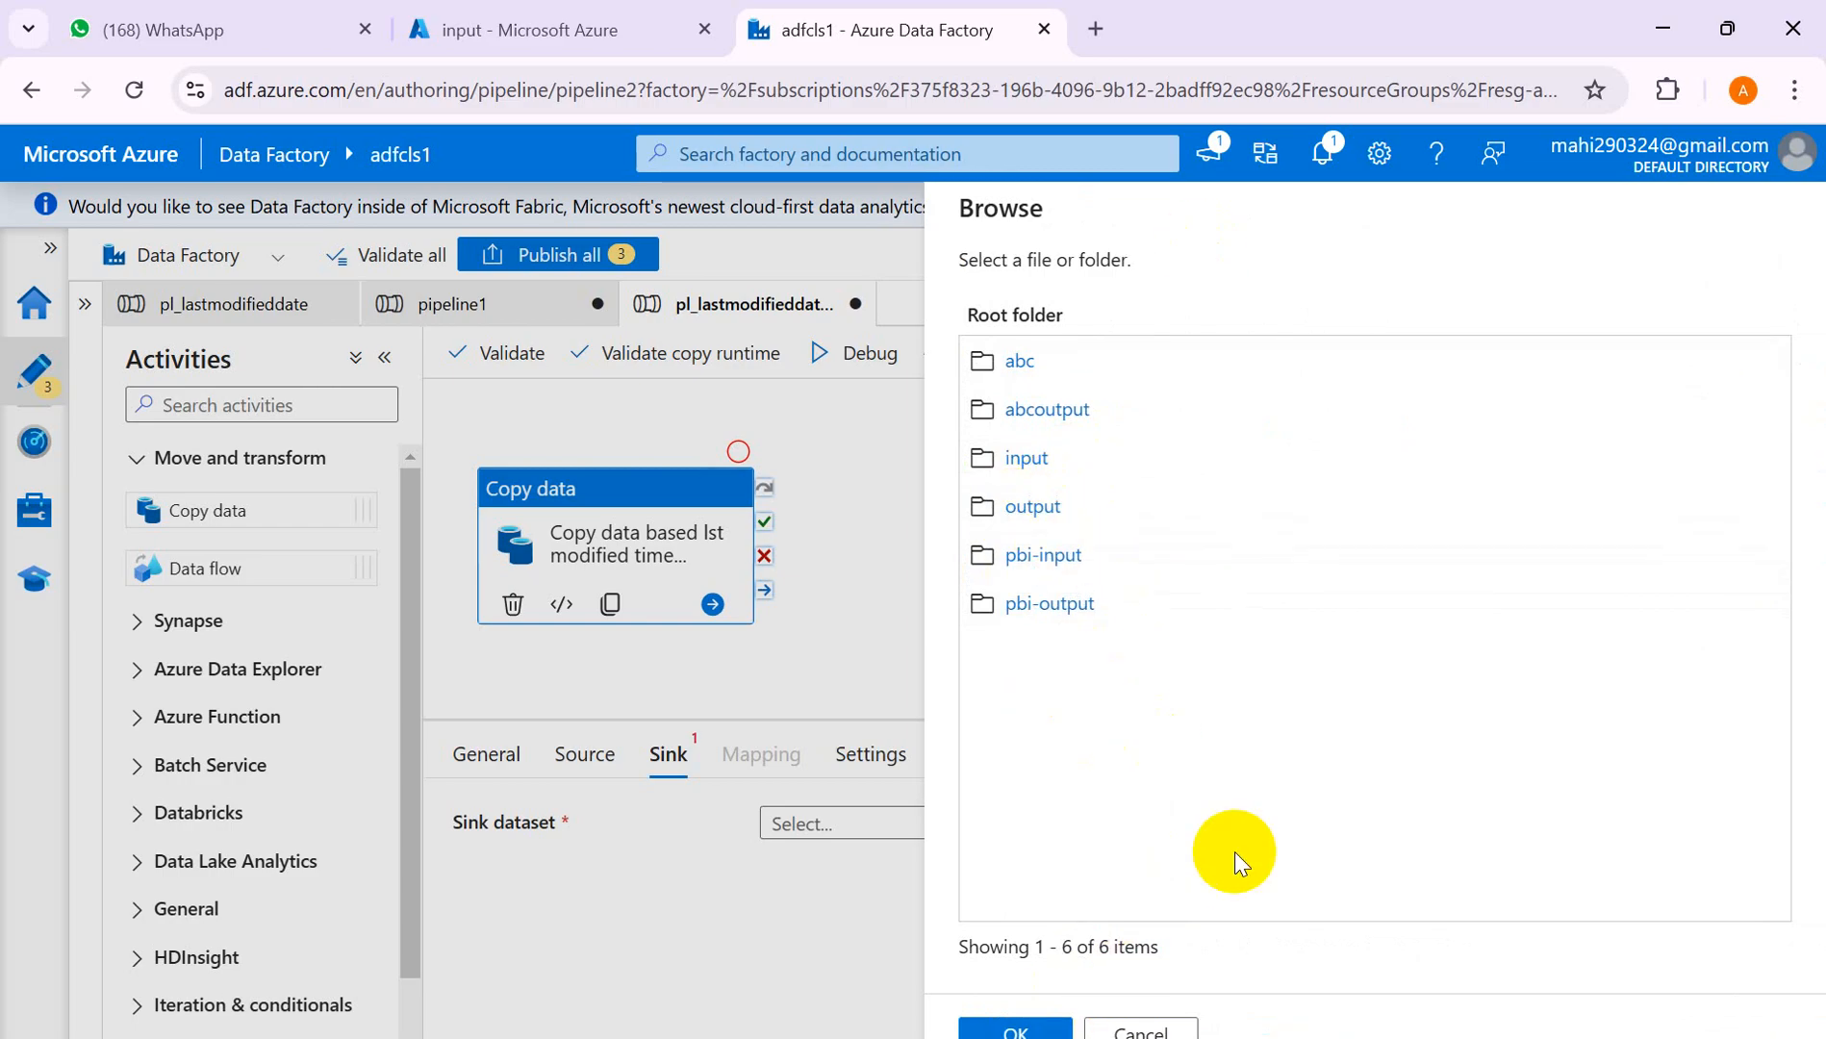
pyautogui.click(1150, 1030)
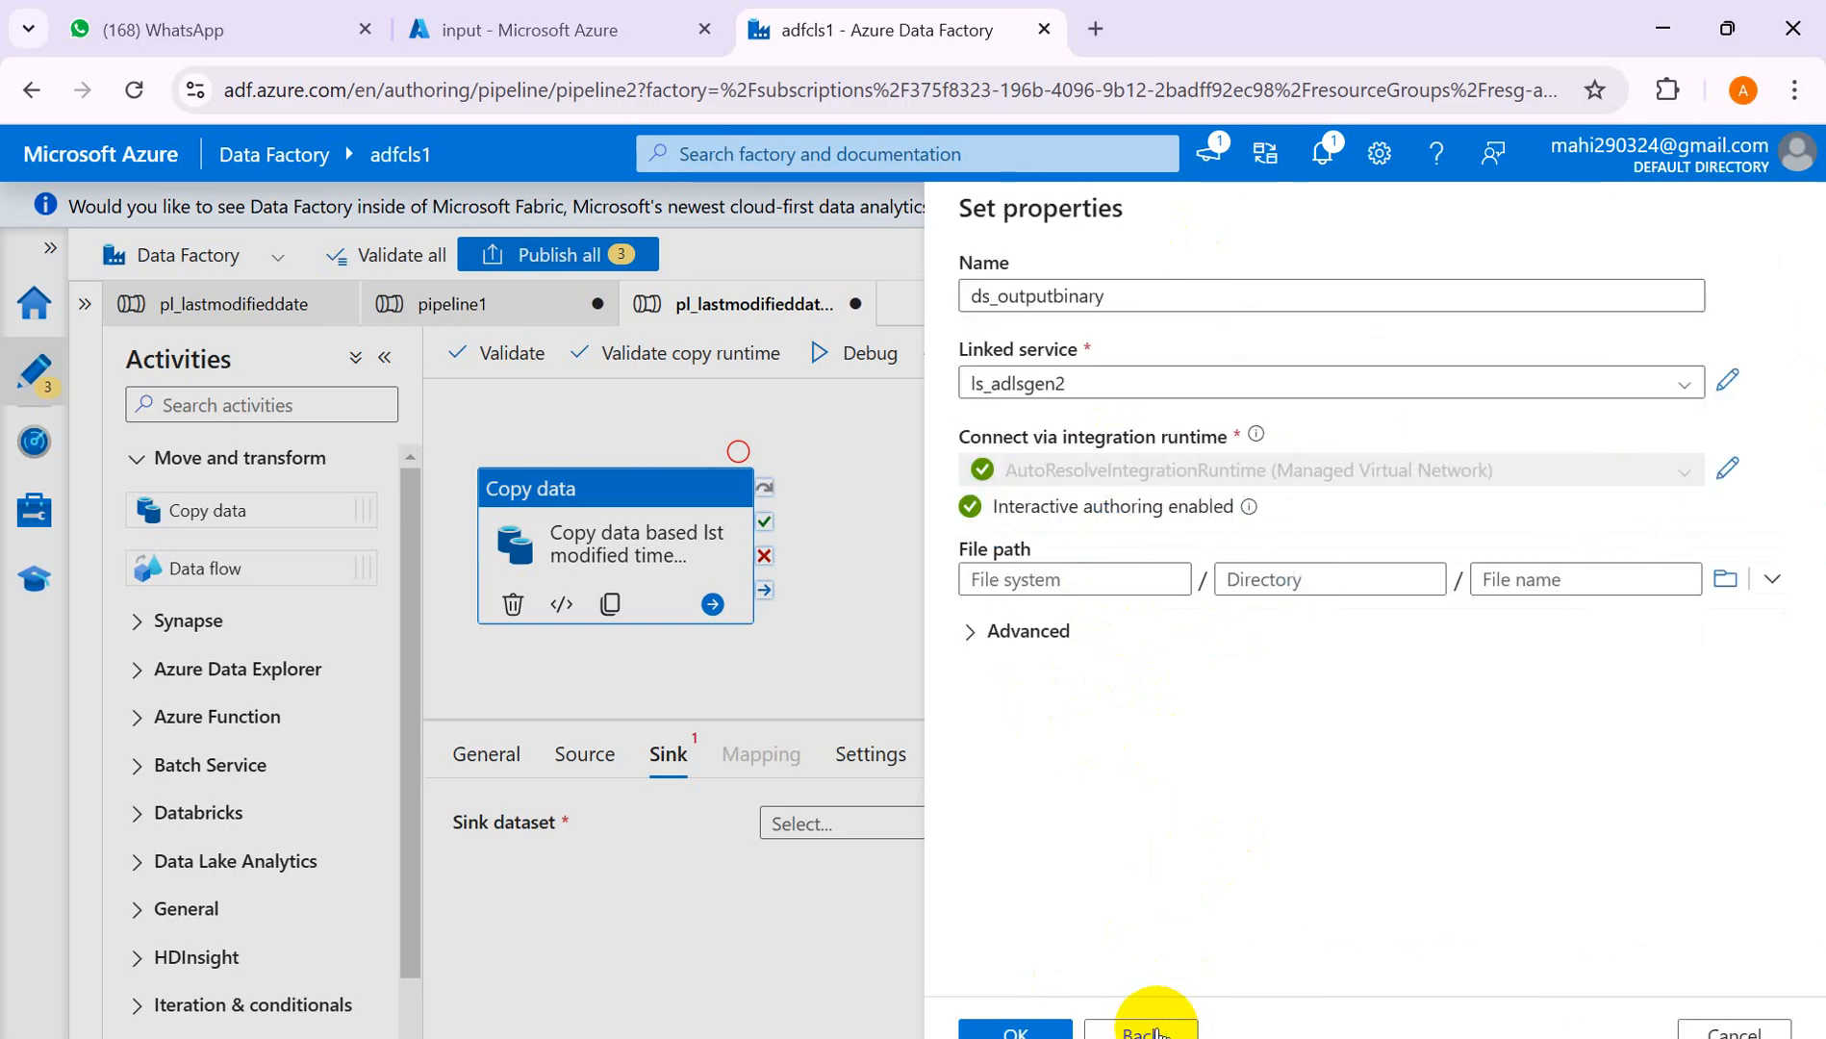
pyautogui.click(1037, 579)
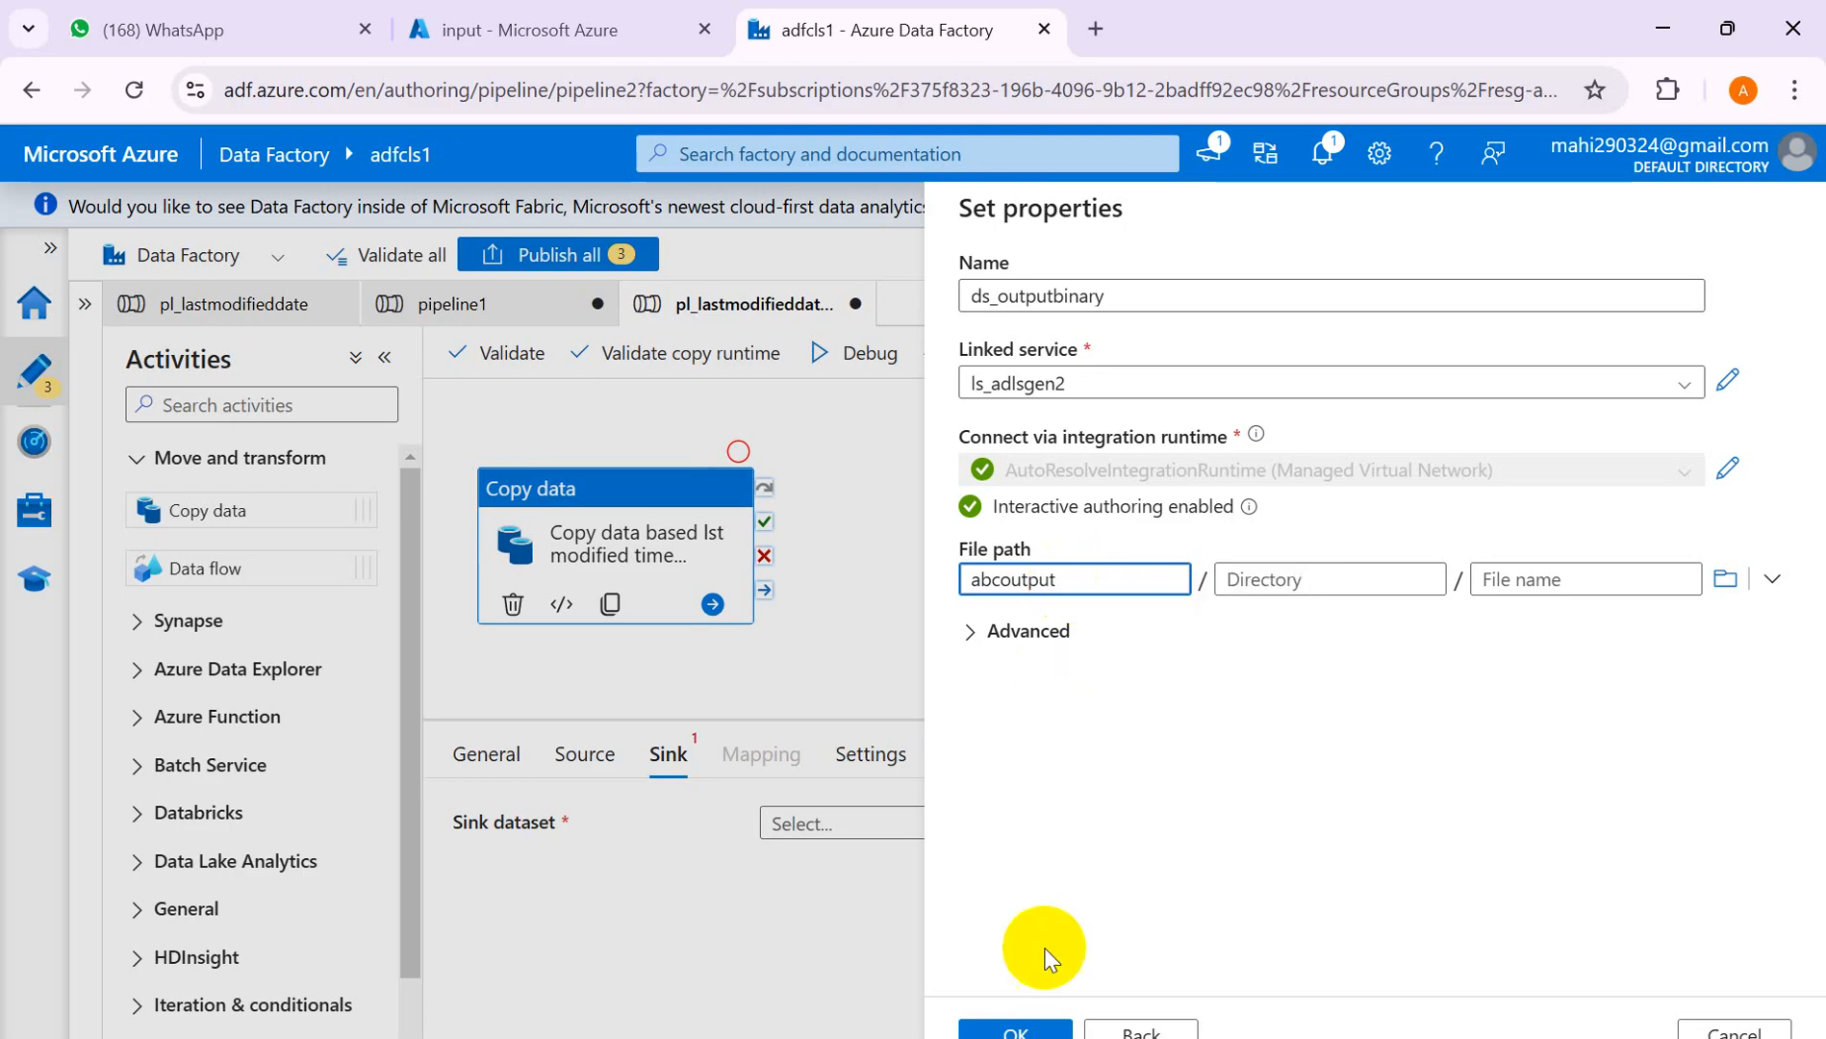
pyautogui.click(1004, 1031)
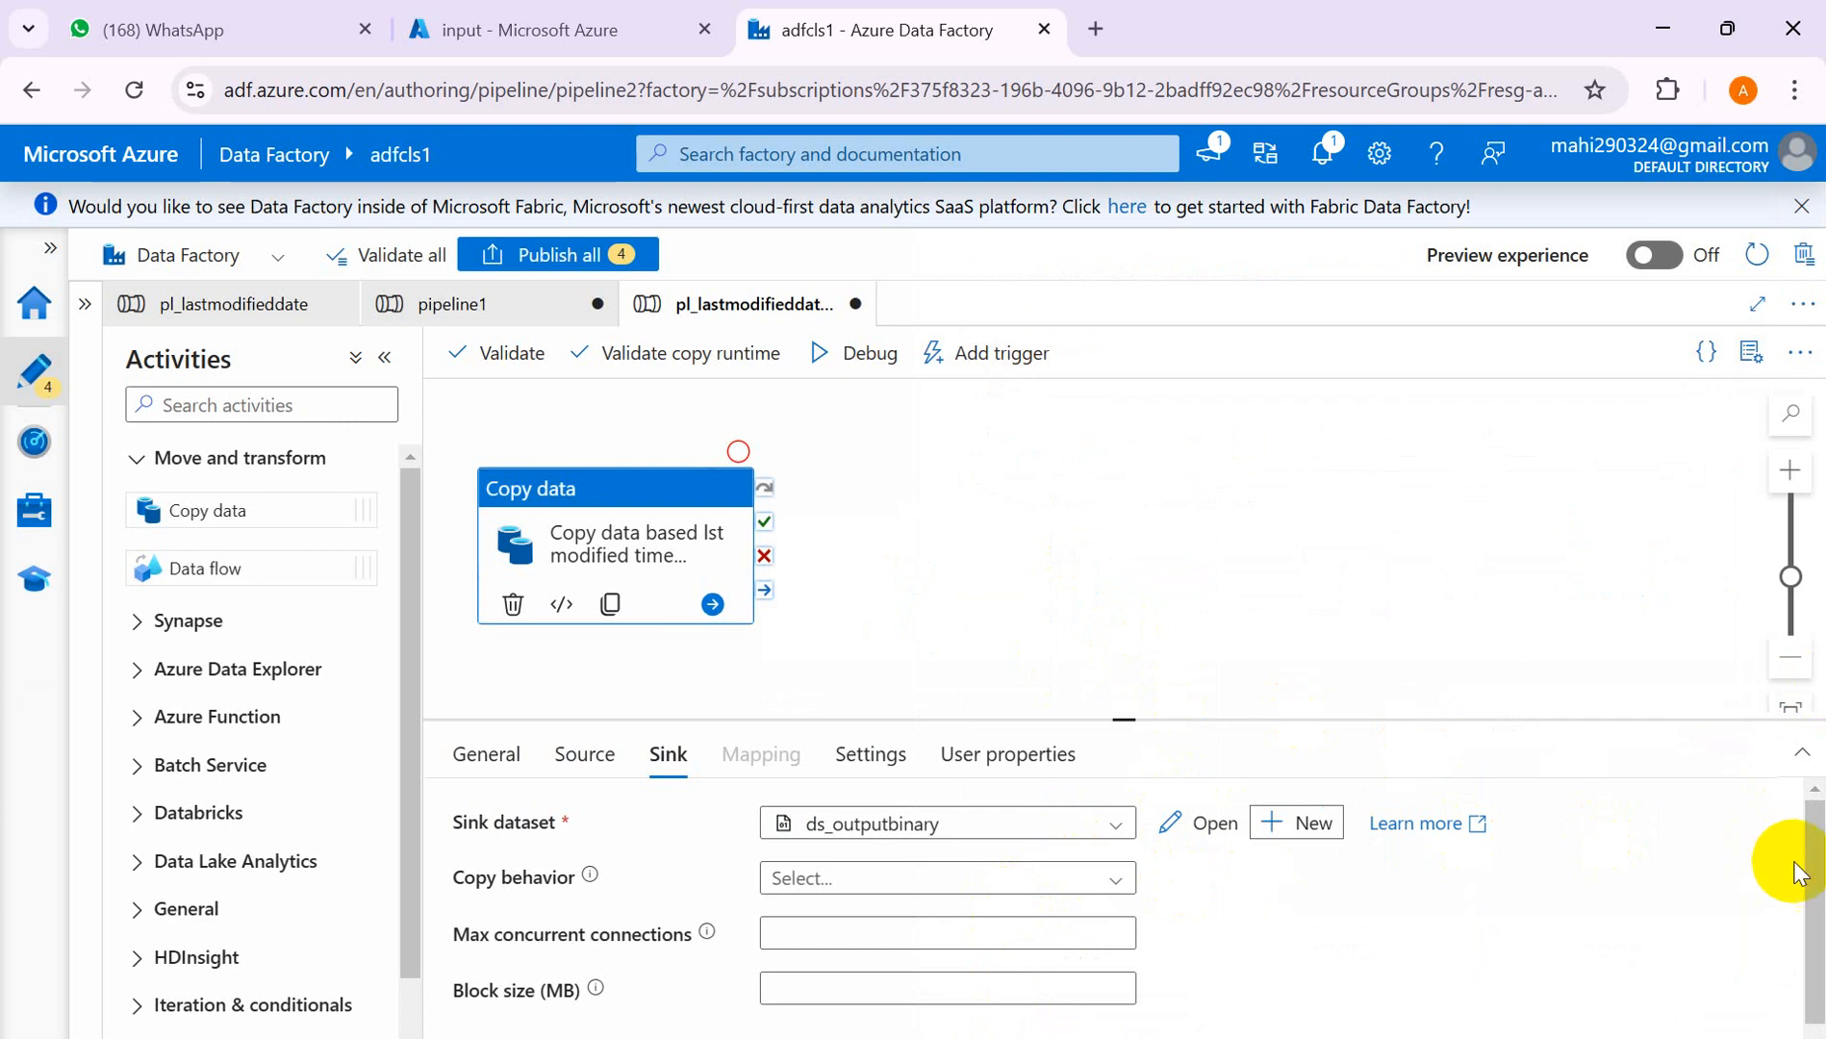
# - Look through the sink settings and try to publish all pending changes
pyautogui.moveTo(1809, 869); pyautogui.dragTo(1818, 966)
pyautogui.moveTo(1818, 893); pyautogui.dragTo(1807, 789)
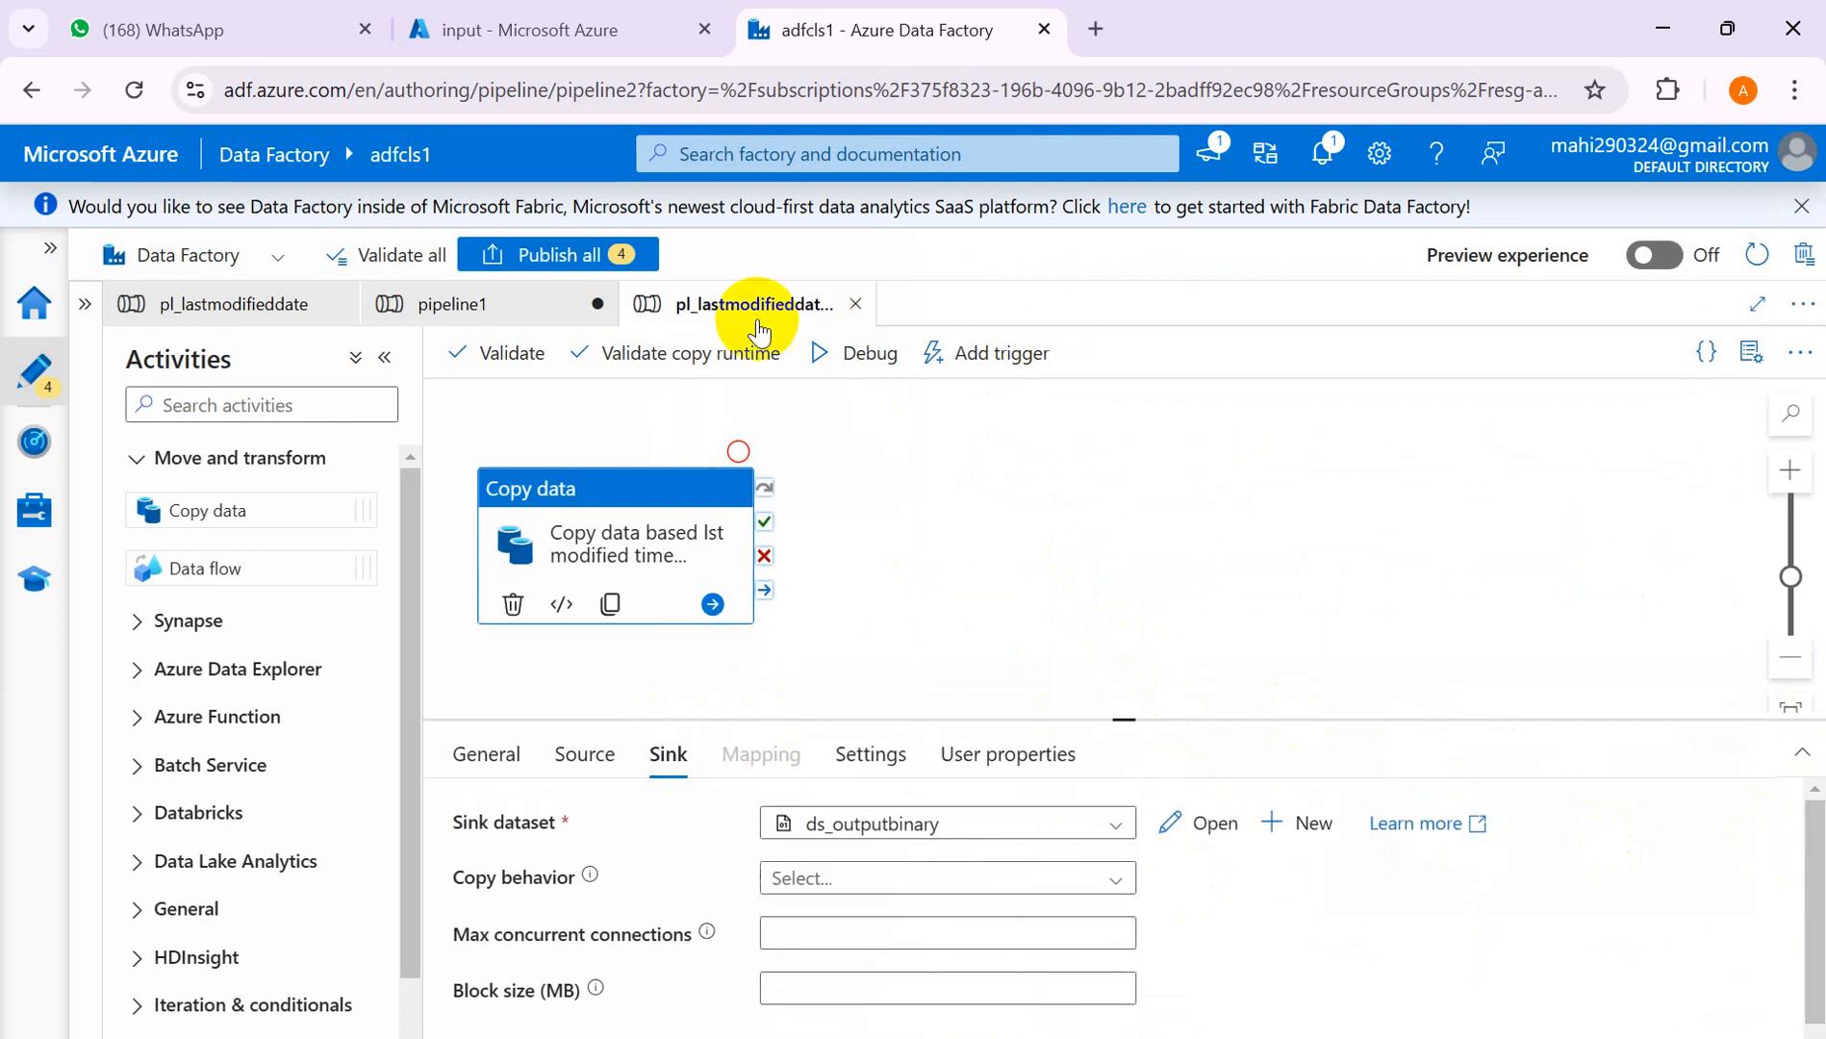
pyautogui.click(547, 256)
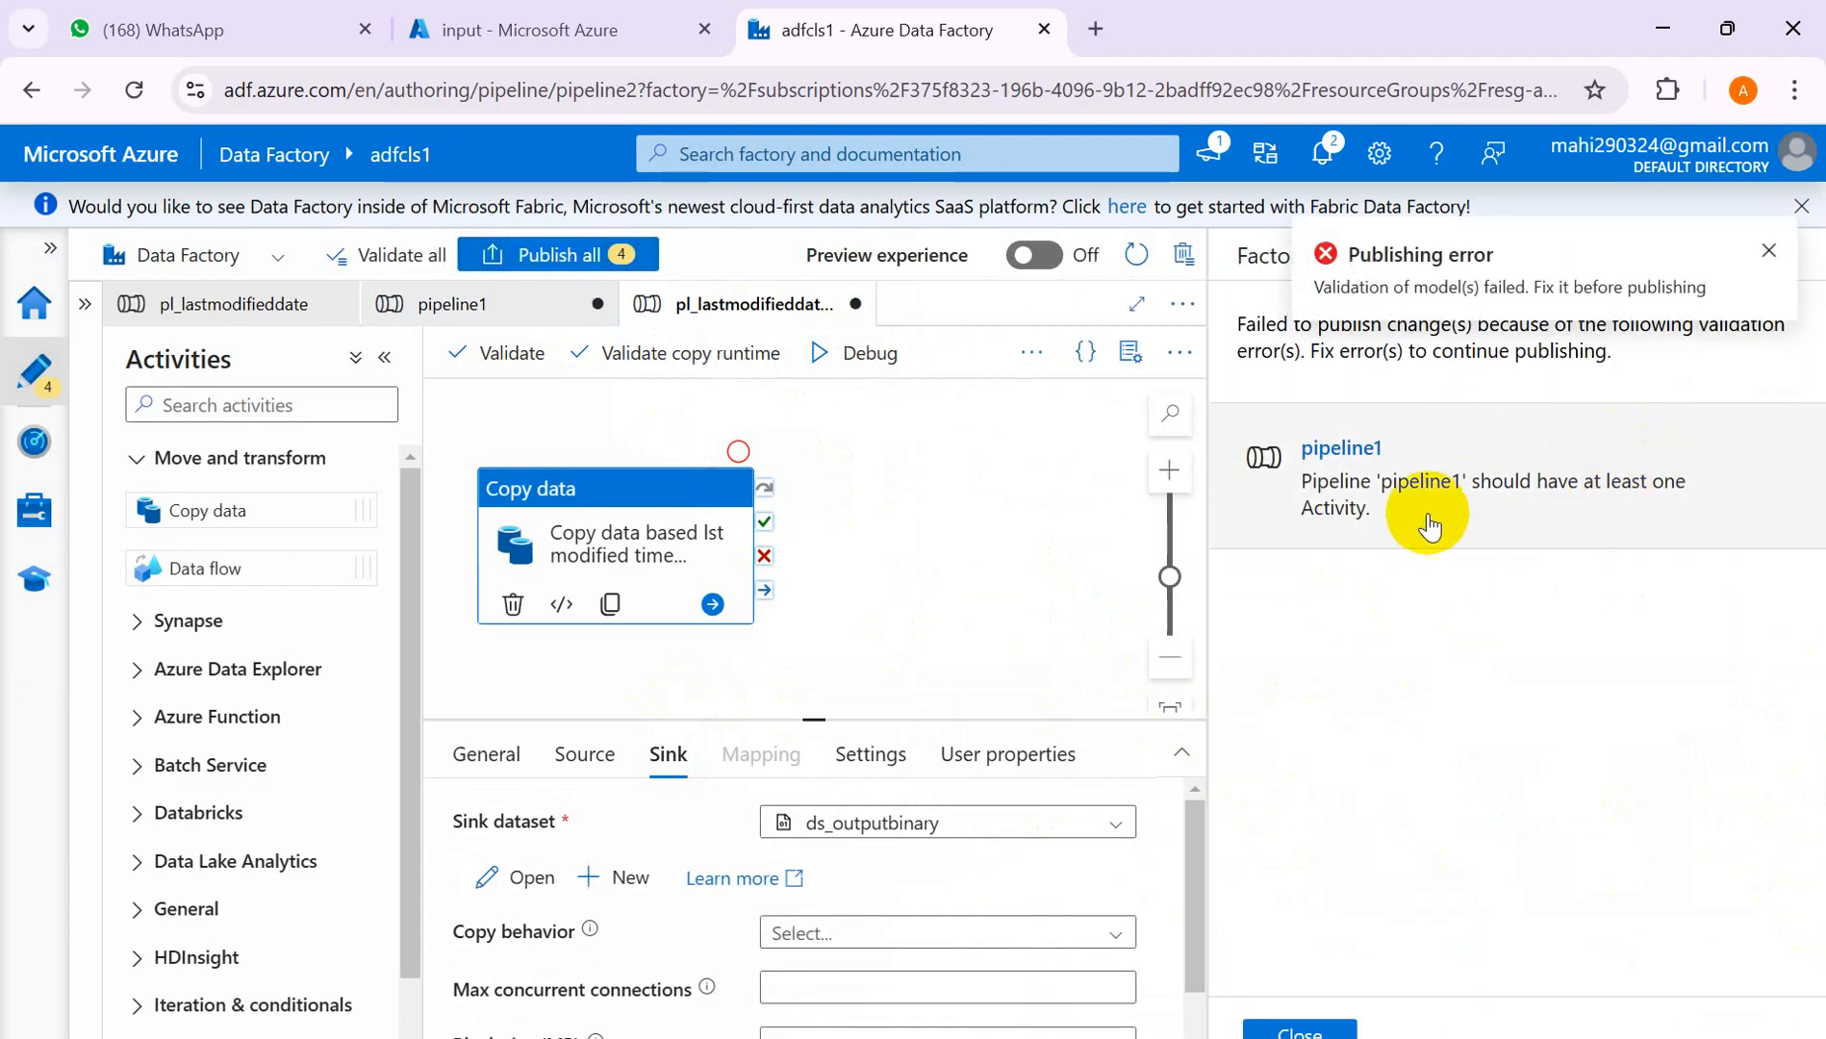
pyautogui.click(1767, 250)
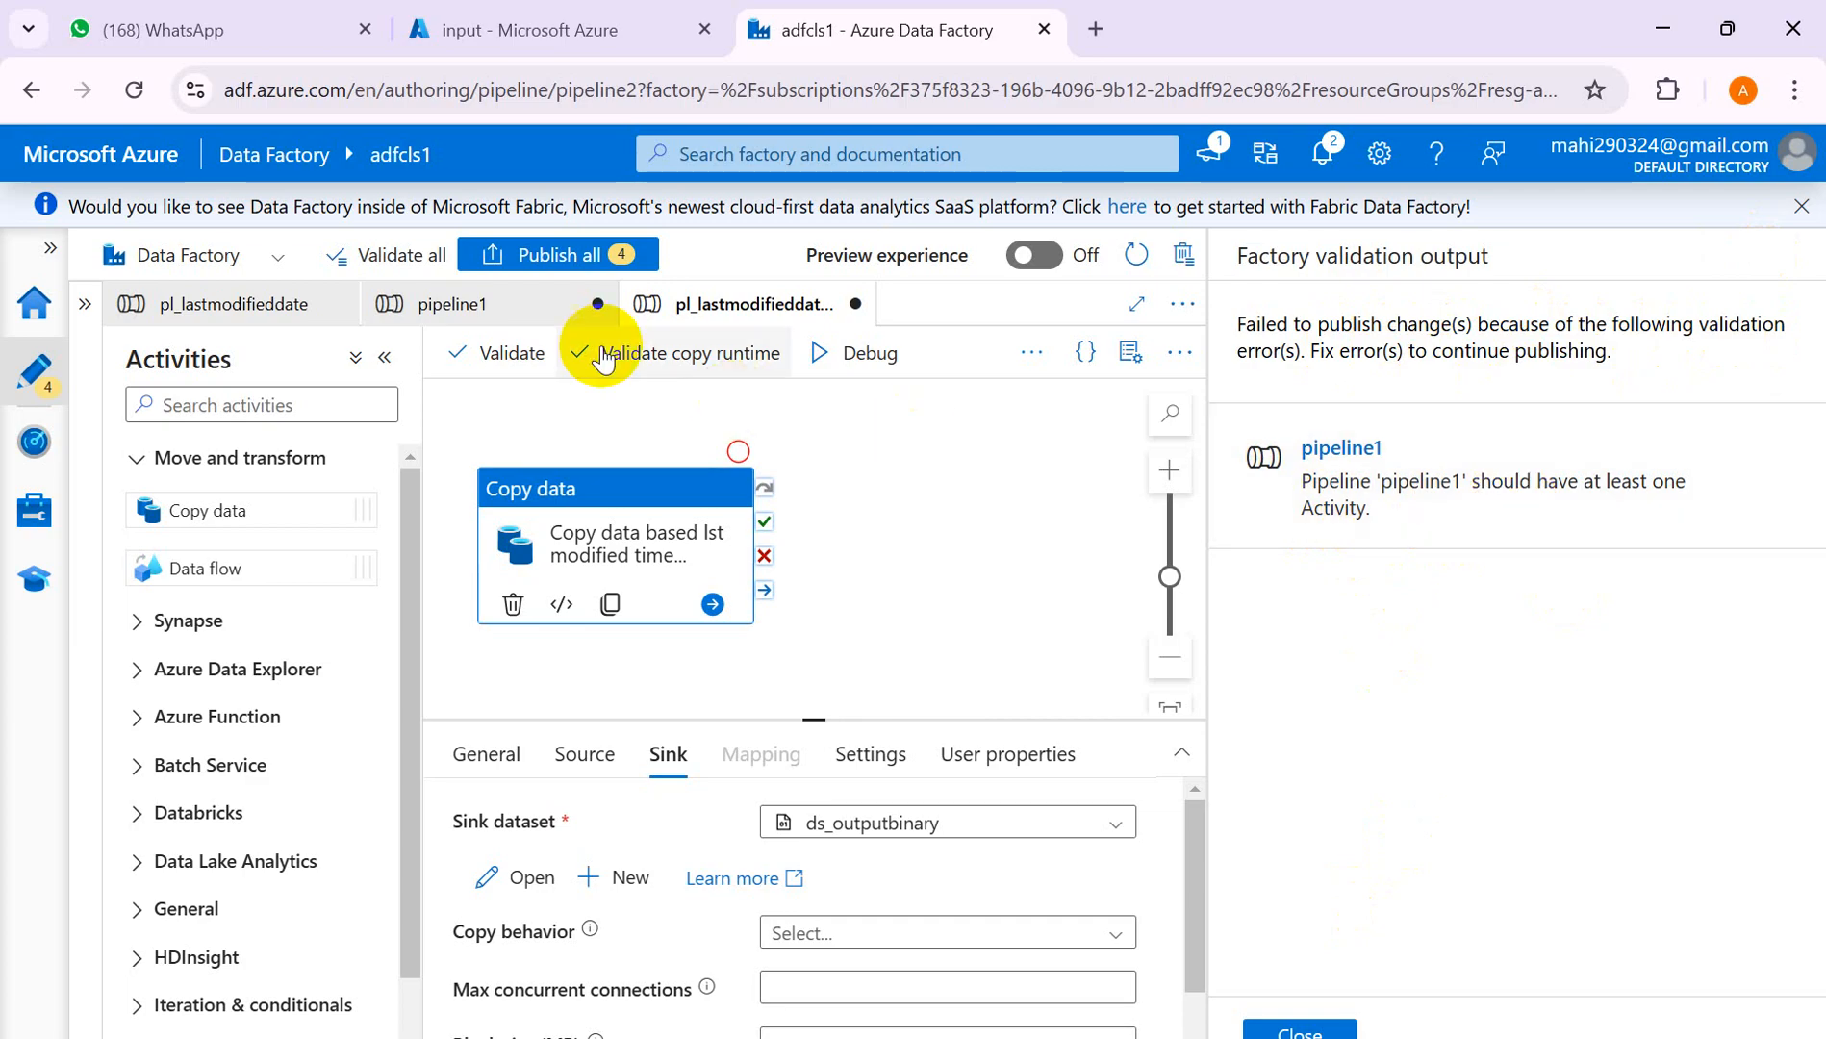
# - Close the empty pipeline1 and discard its unsaved changes
pyautogui.click(490, 307)
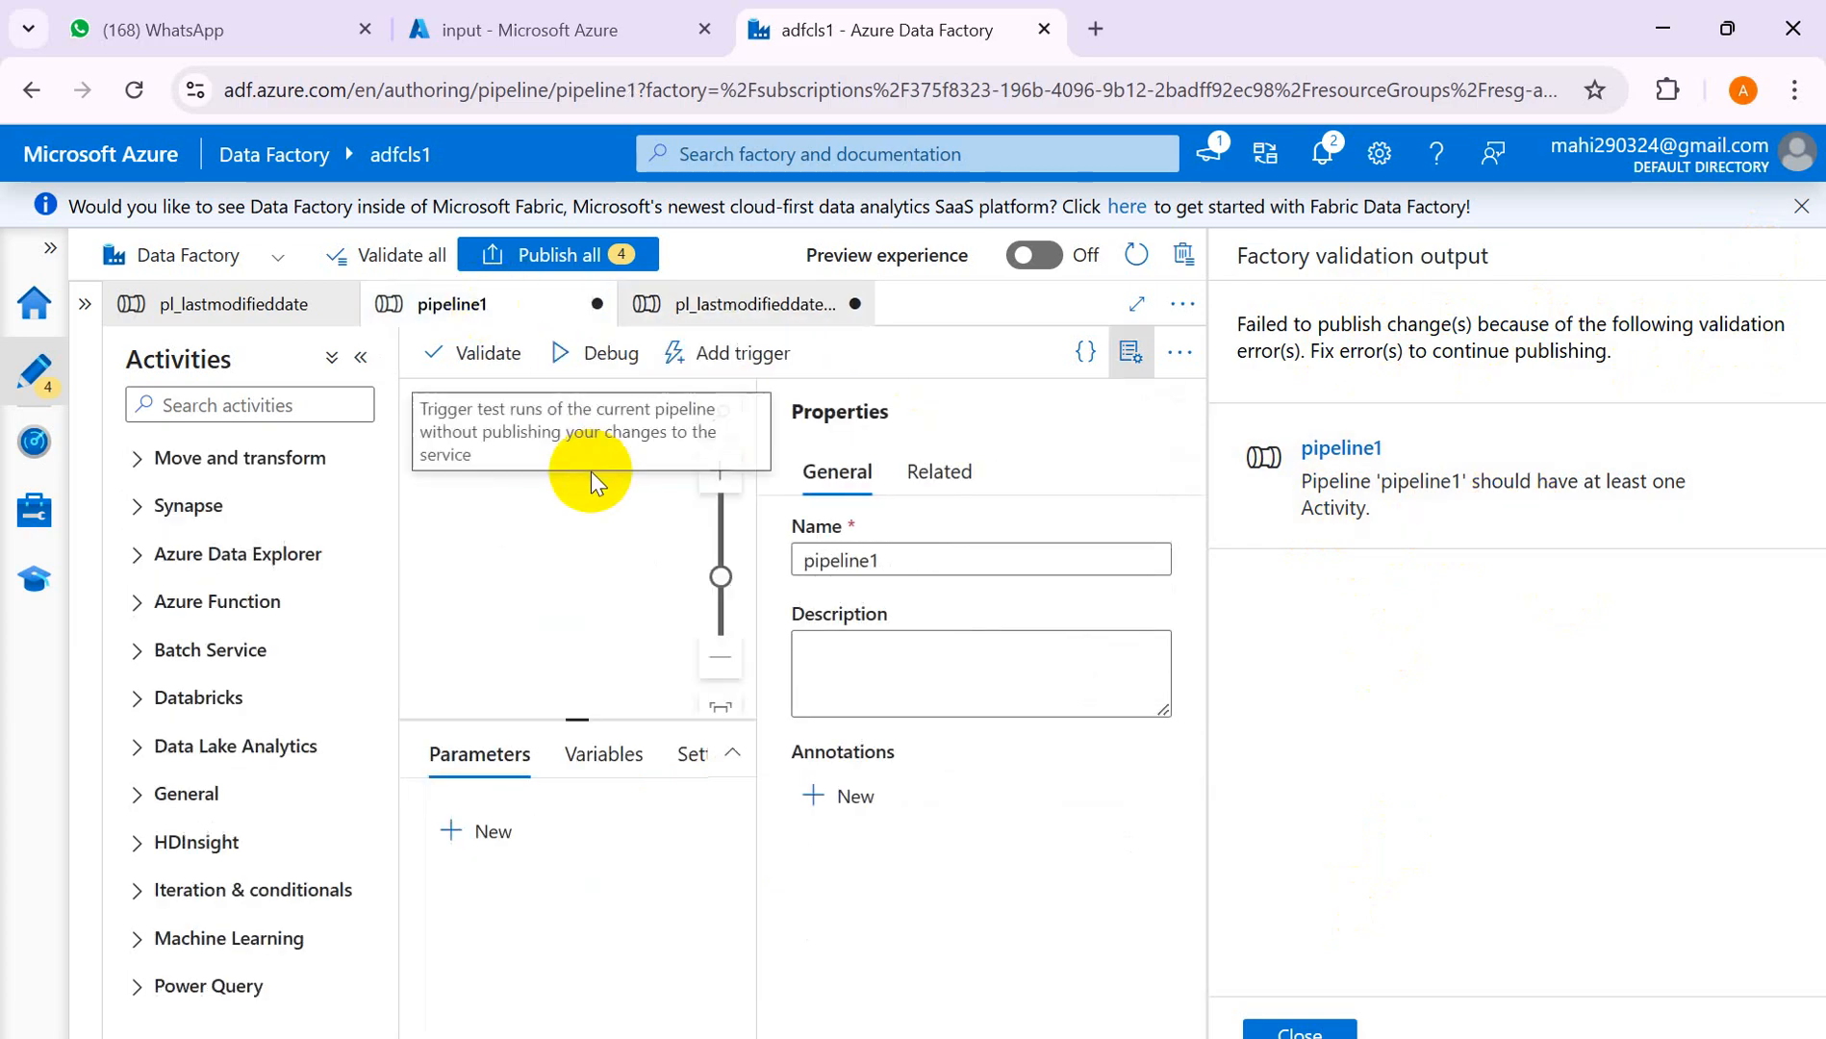
pyautogui.click(598, 296)
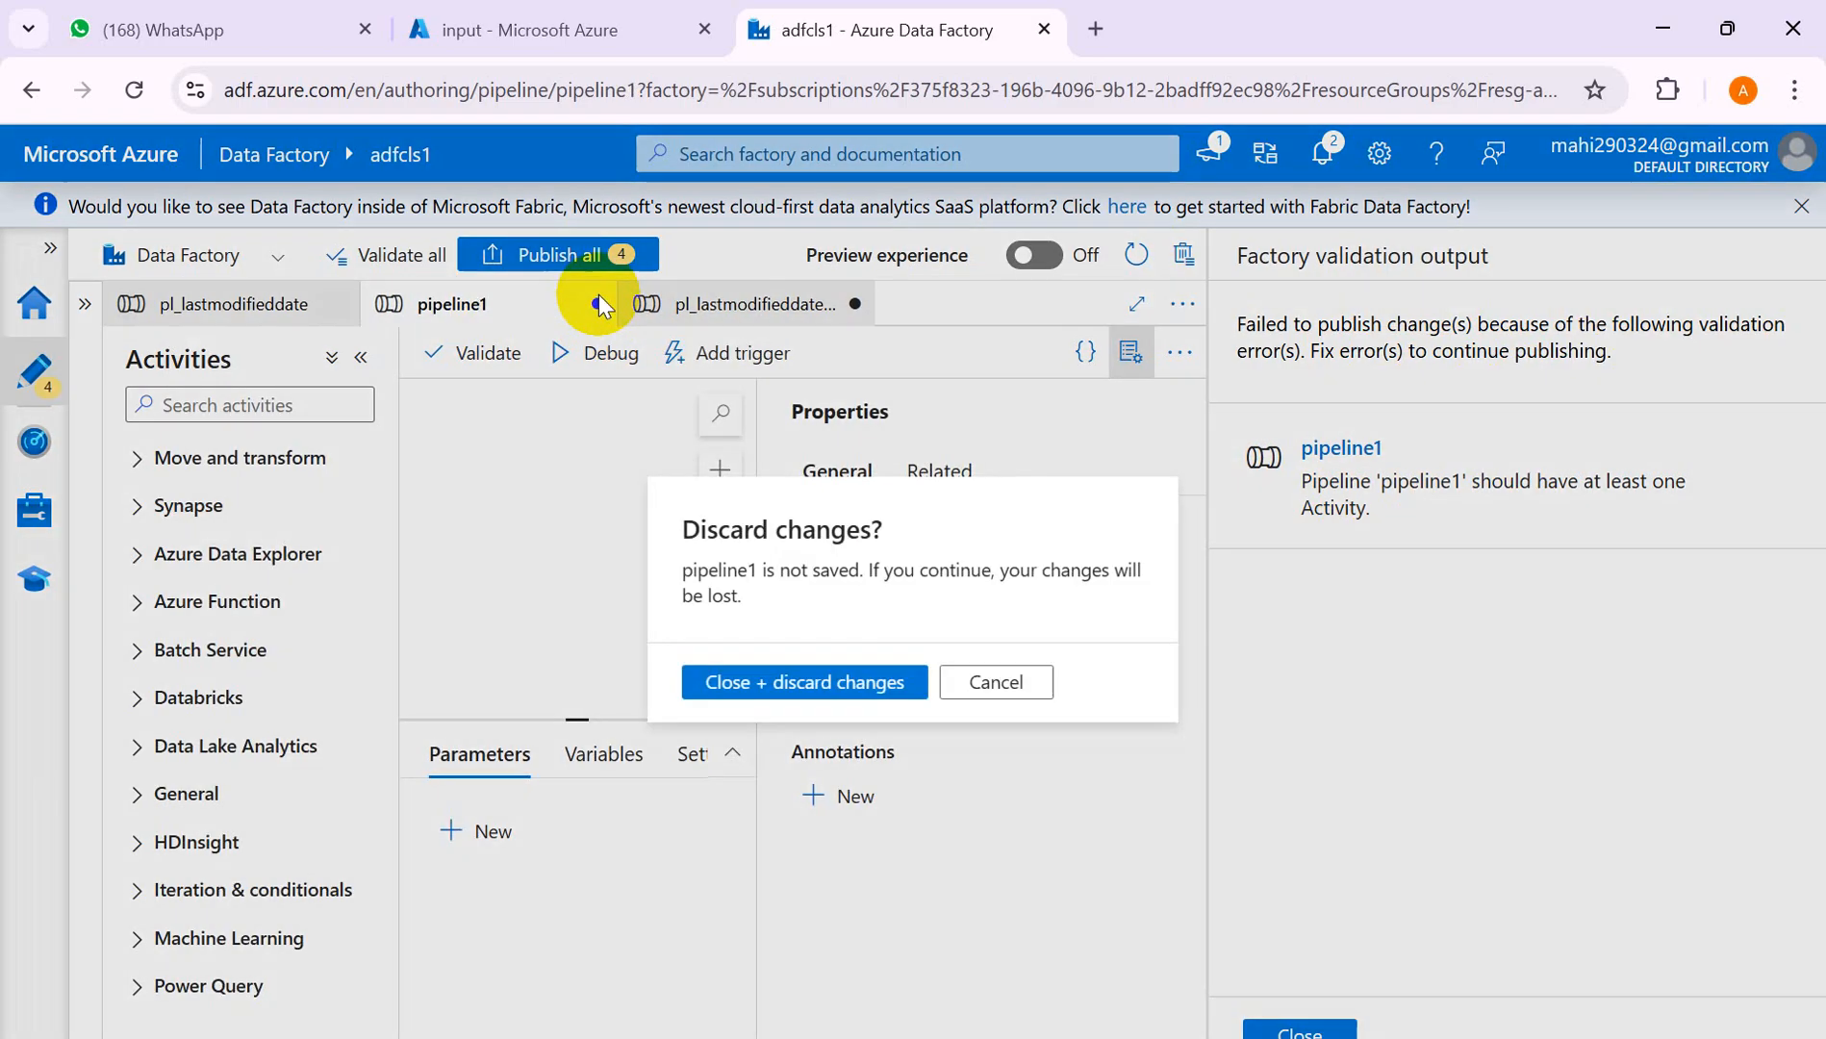
pyautogui.click(813, 683)
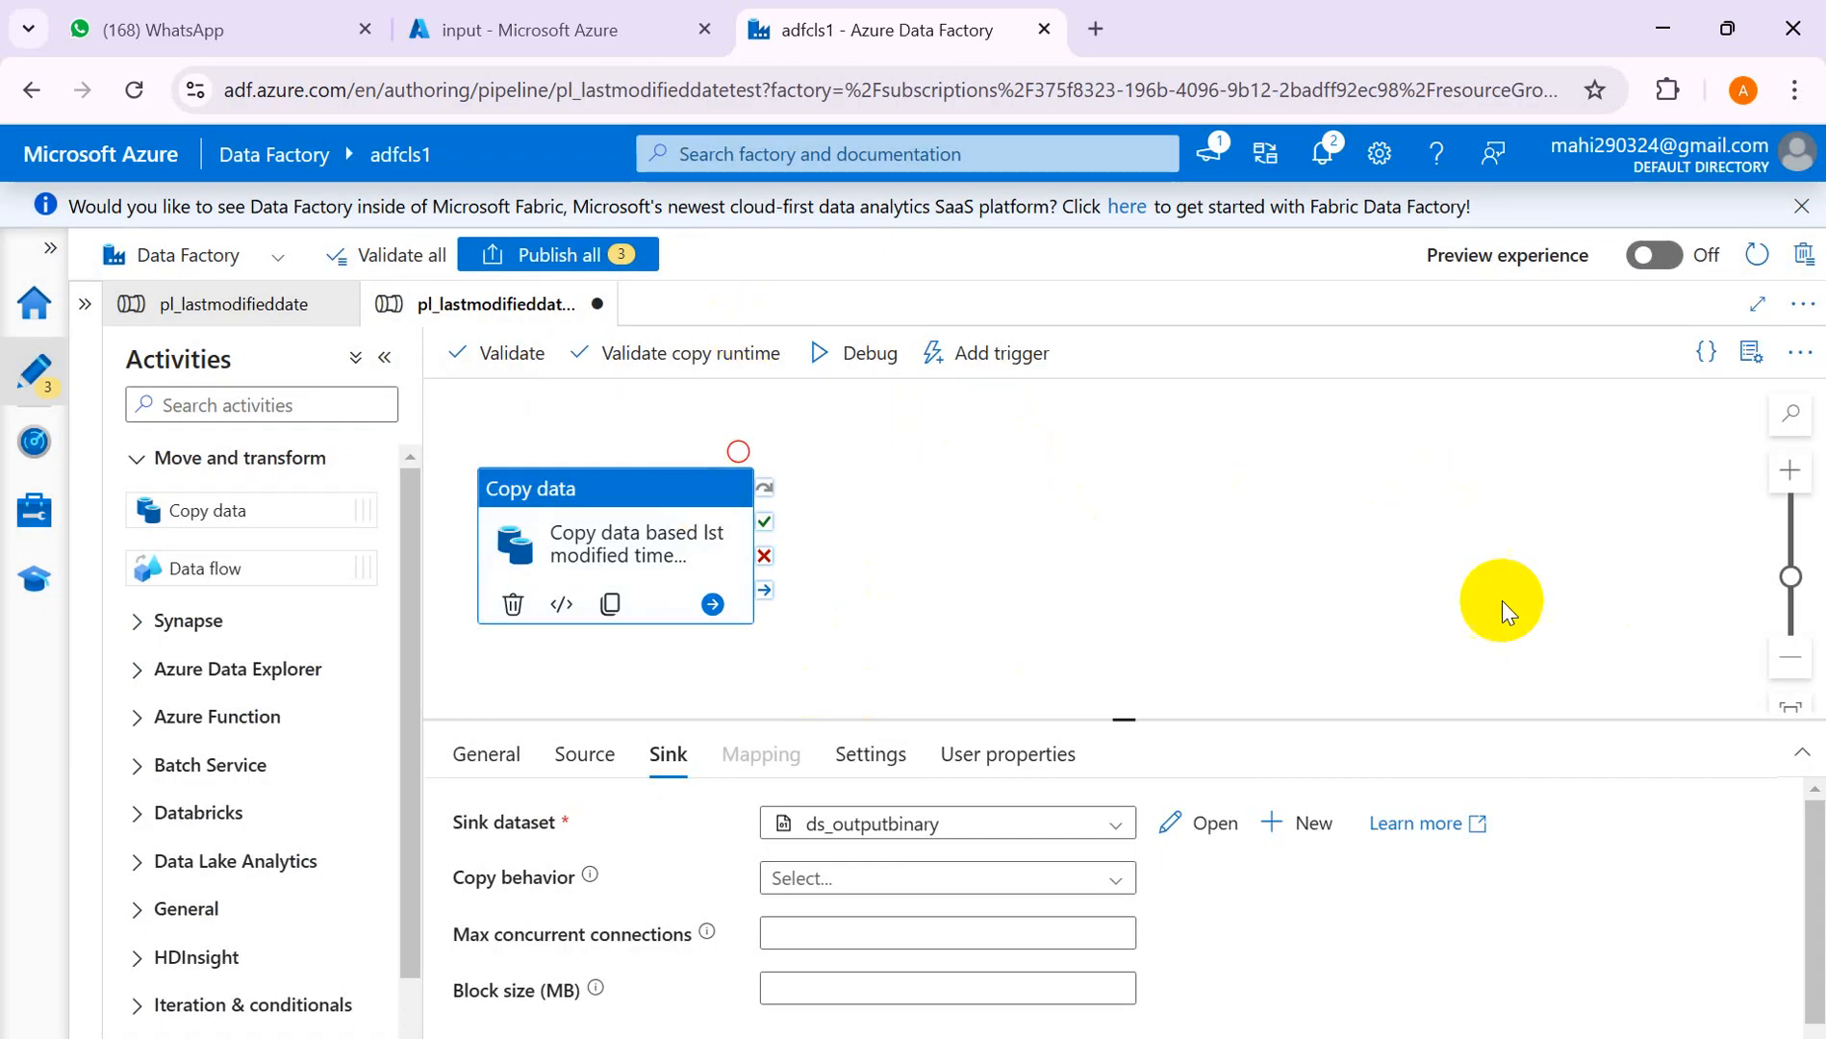
# - Publish the pending pipeline pl_lastmodifieddatetest and the datasets ds_inputfolderbinary and ds_outputbinary
pyautogui.click(635, 274)
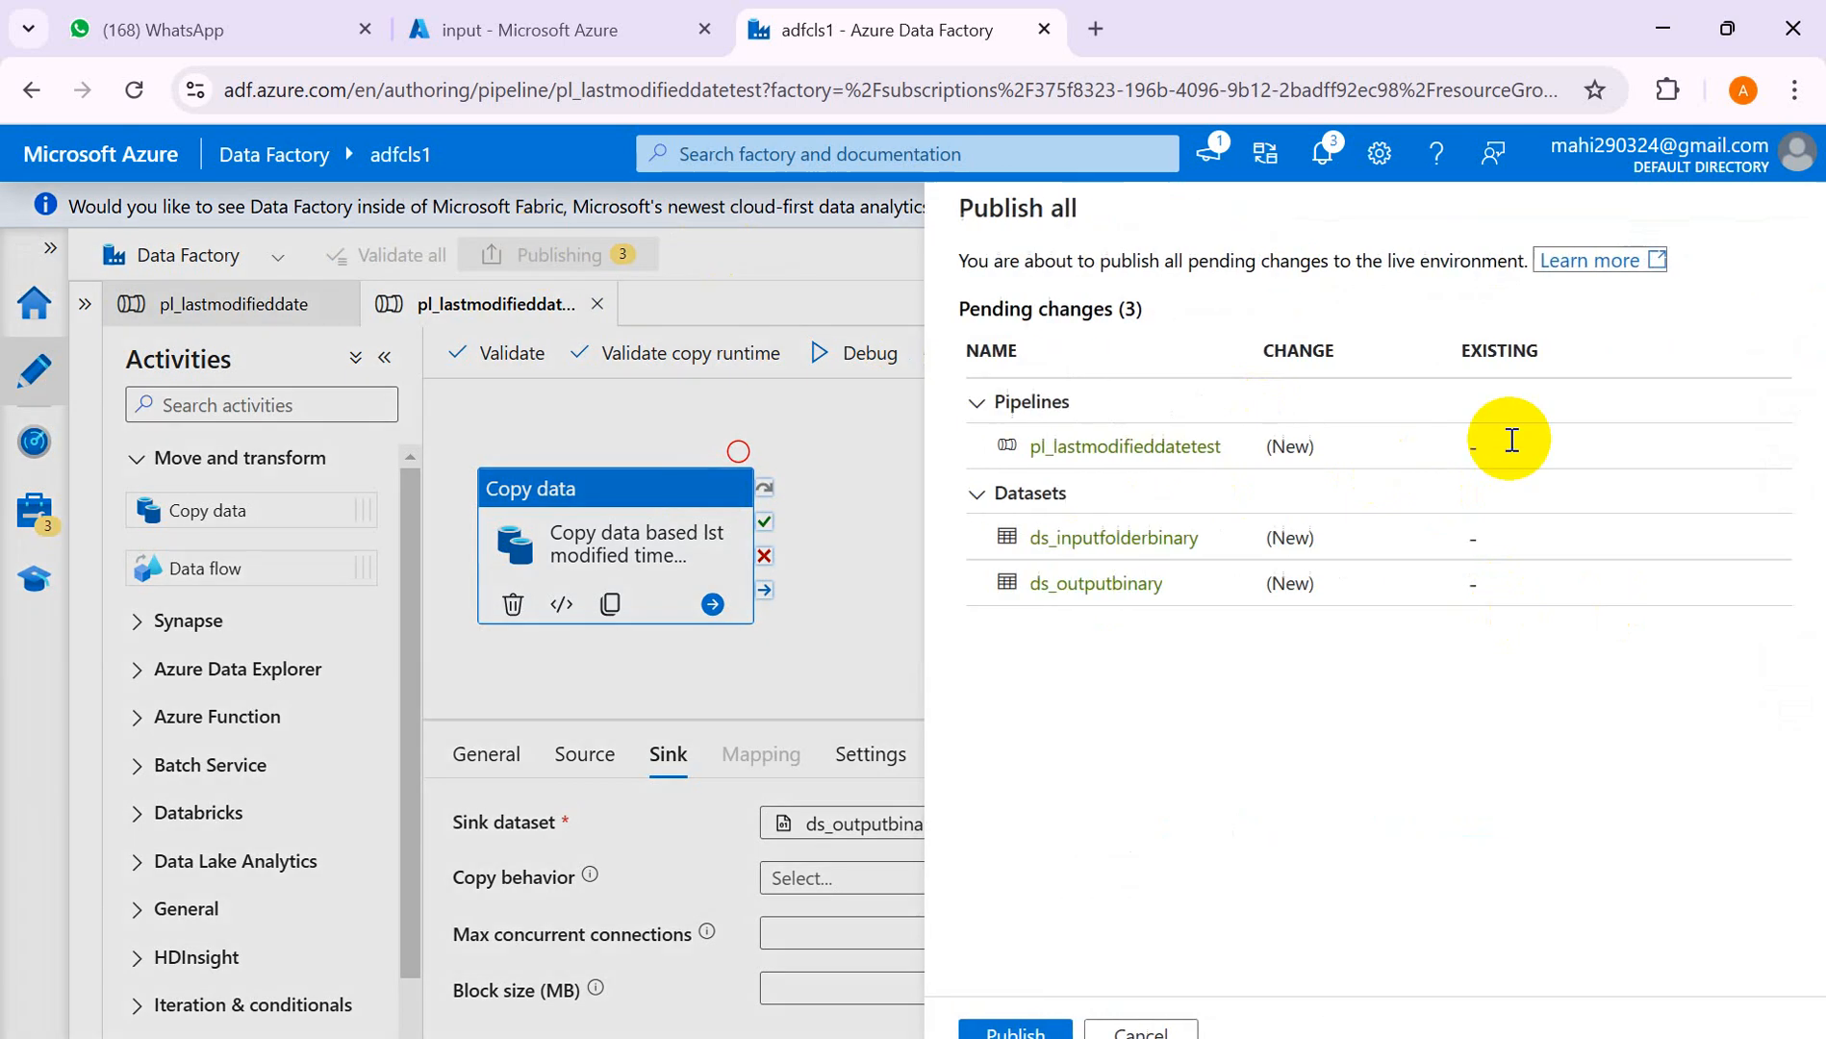
pyautogui.click(1014, 1032)
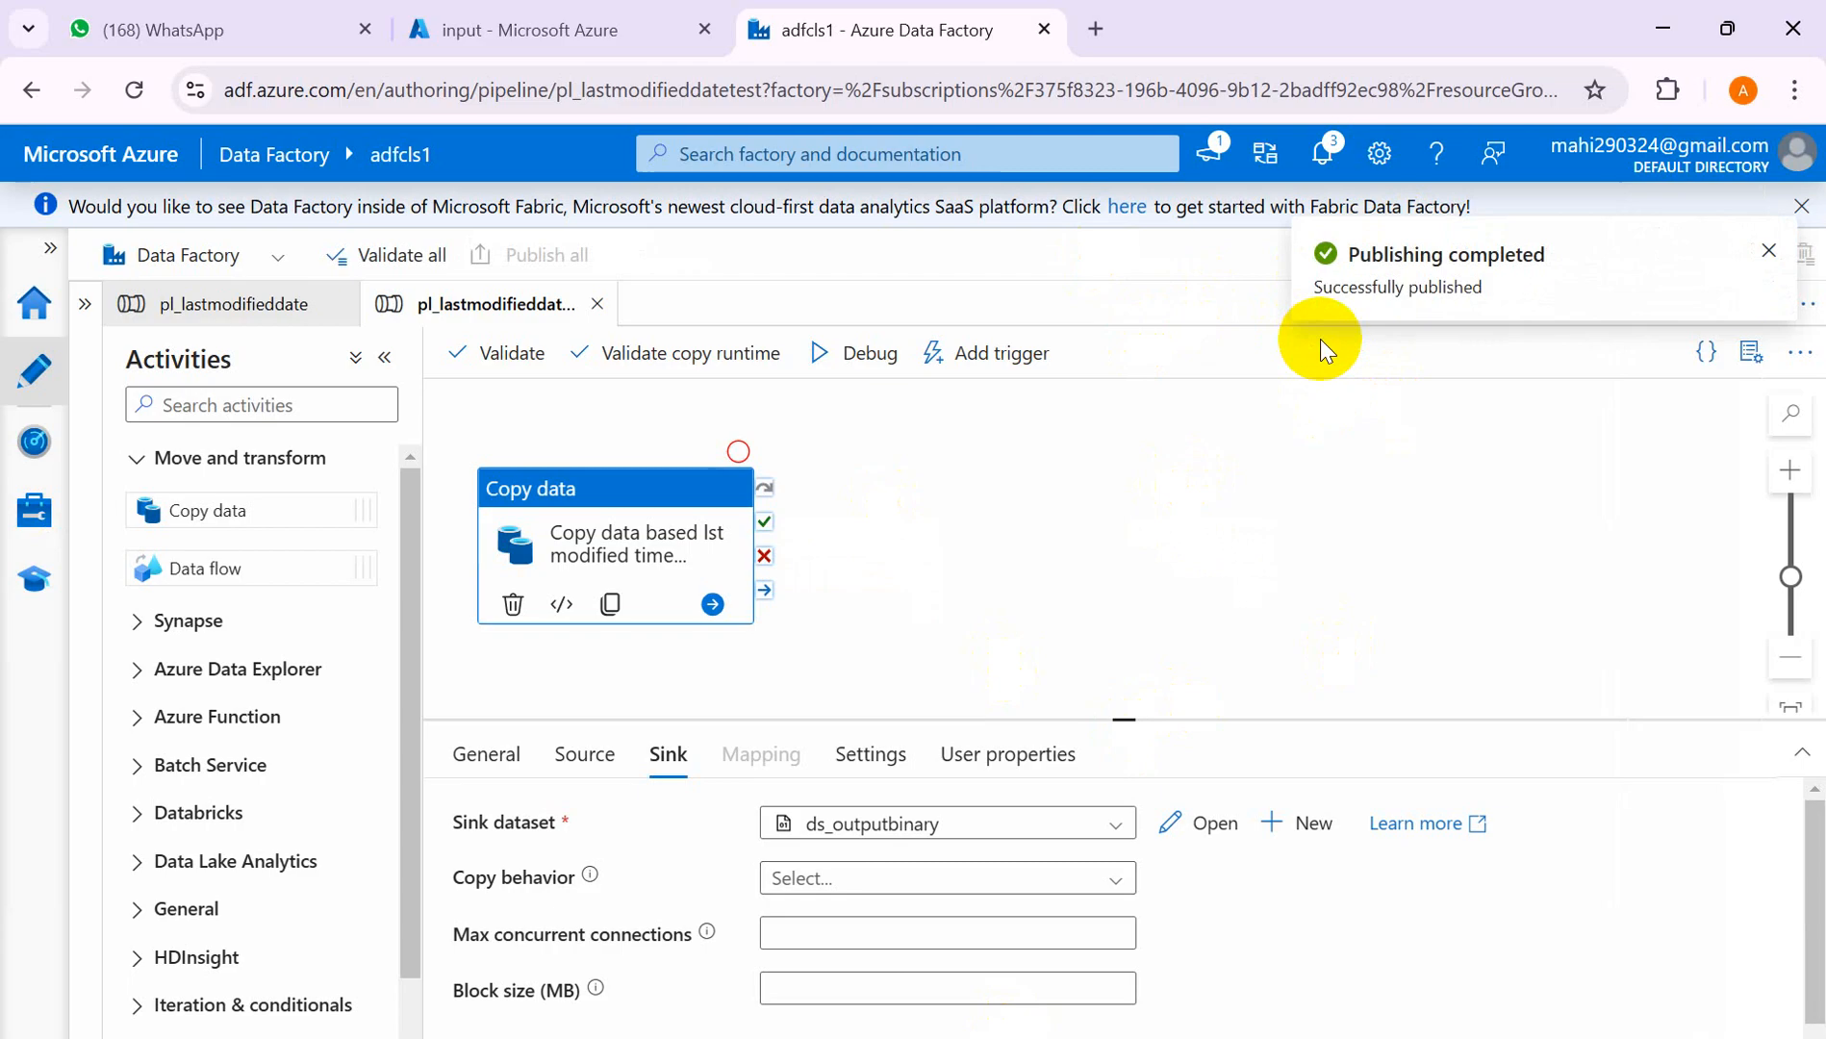
pyautogui.click(1768, 249)
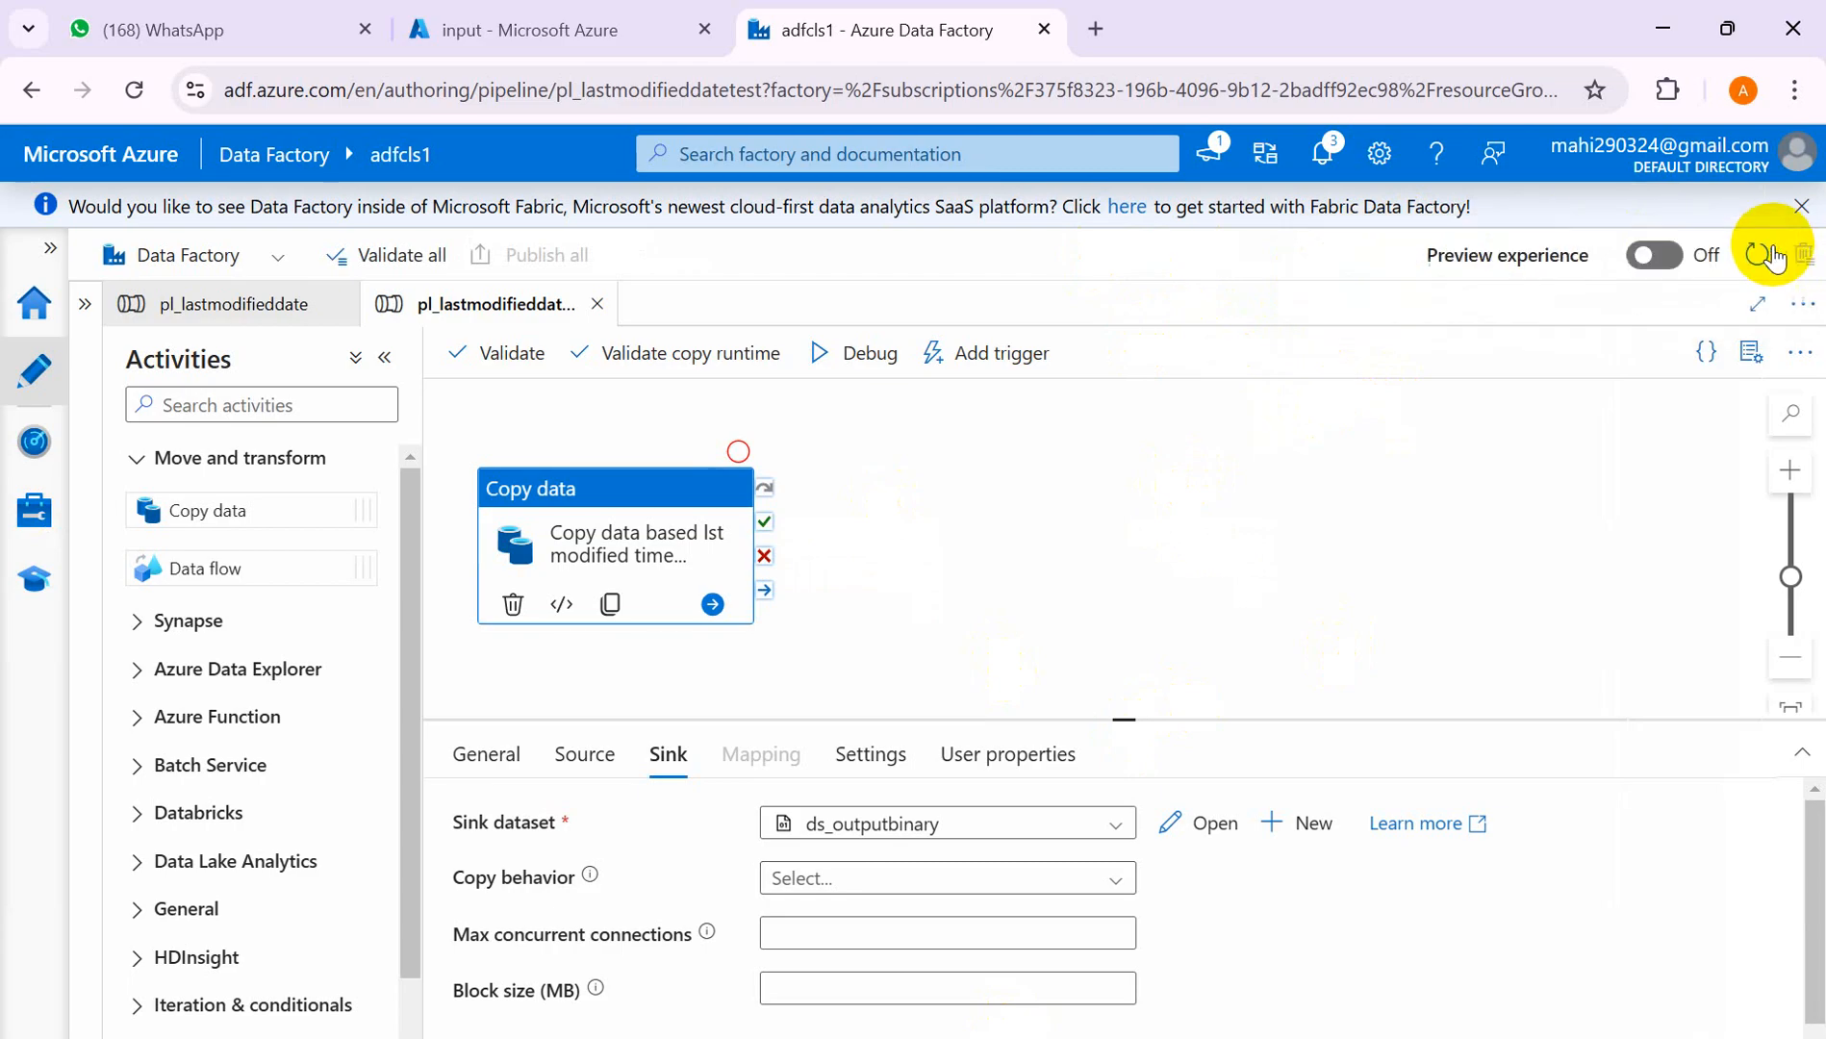
# - Start a debug run of pl_lastmodifieddatetest and refresh its run status
pyautogui.click(843, 370)
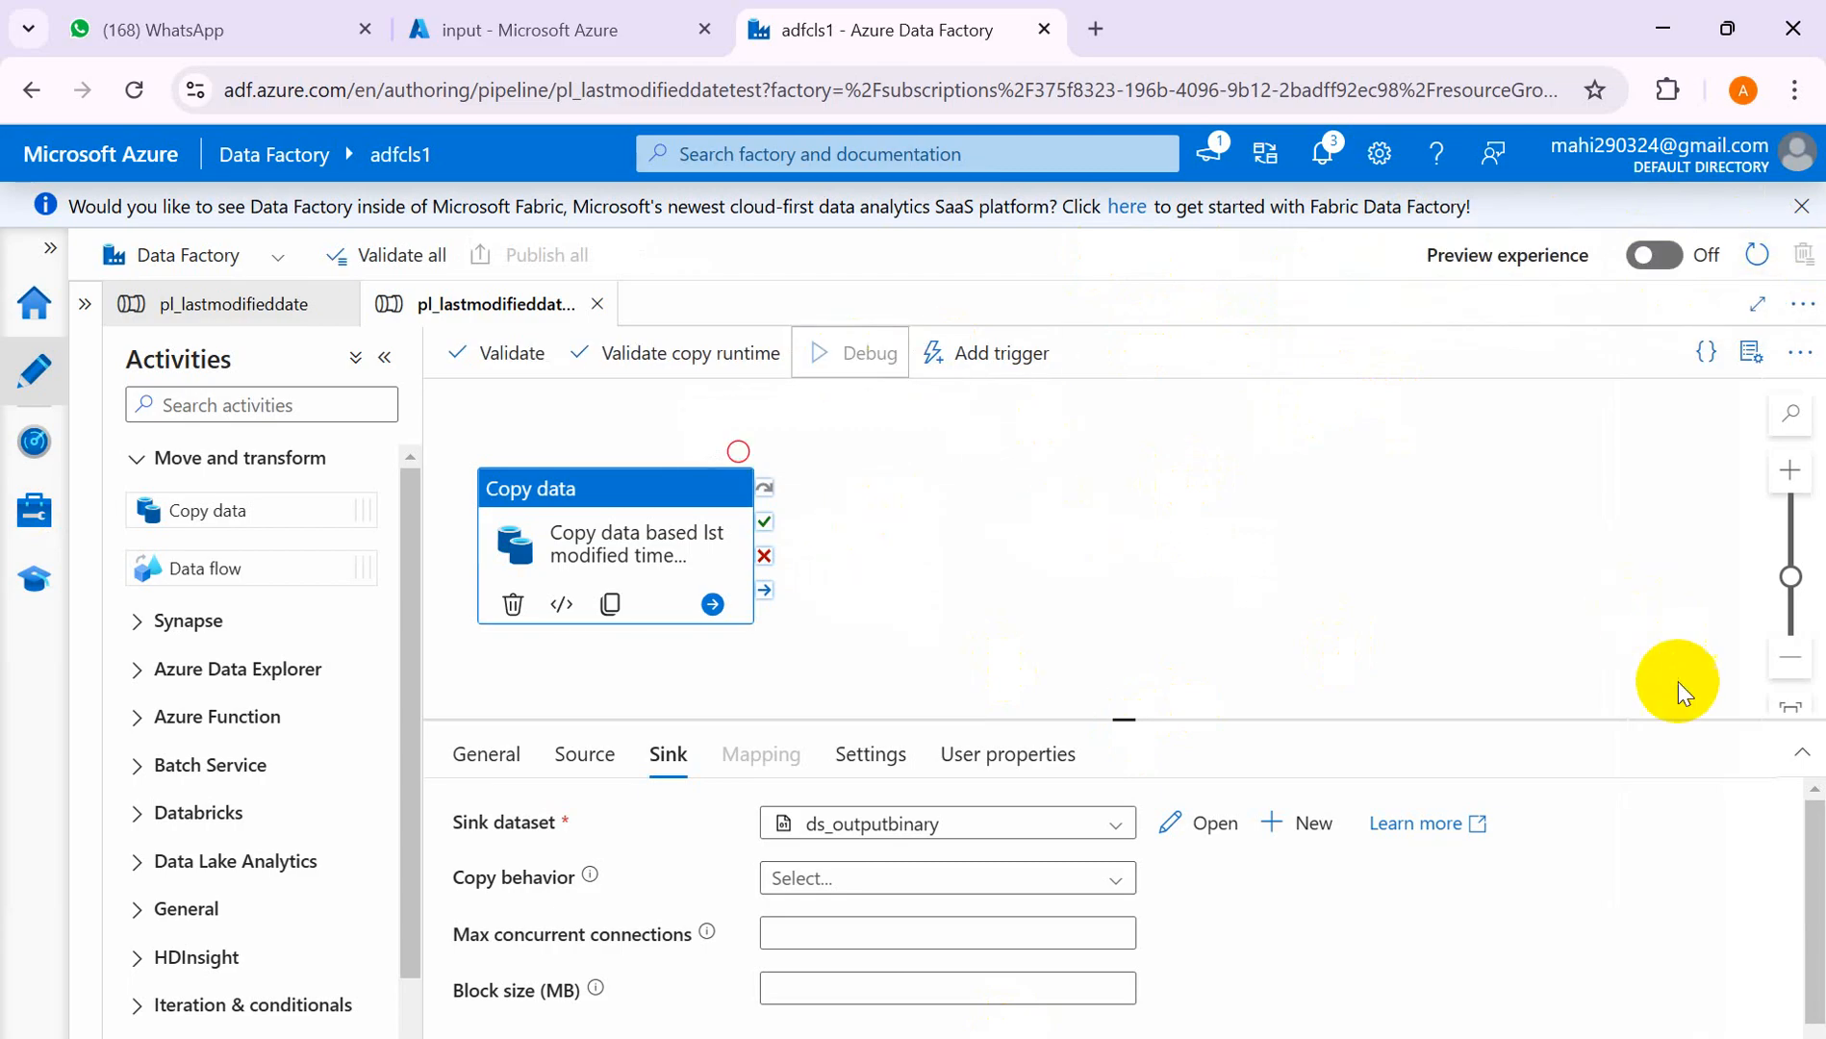
pyautogui.moveTo(1031, 914)
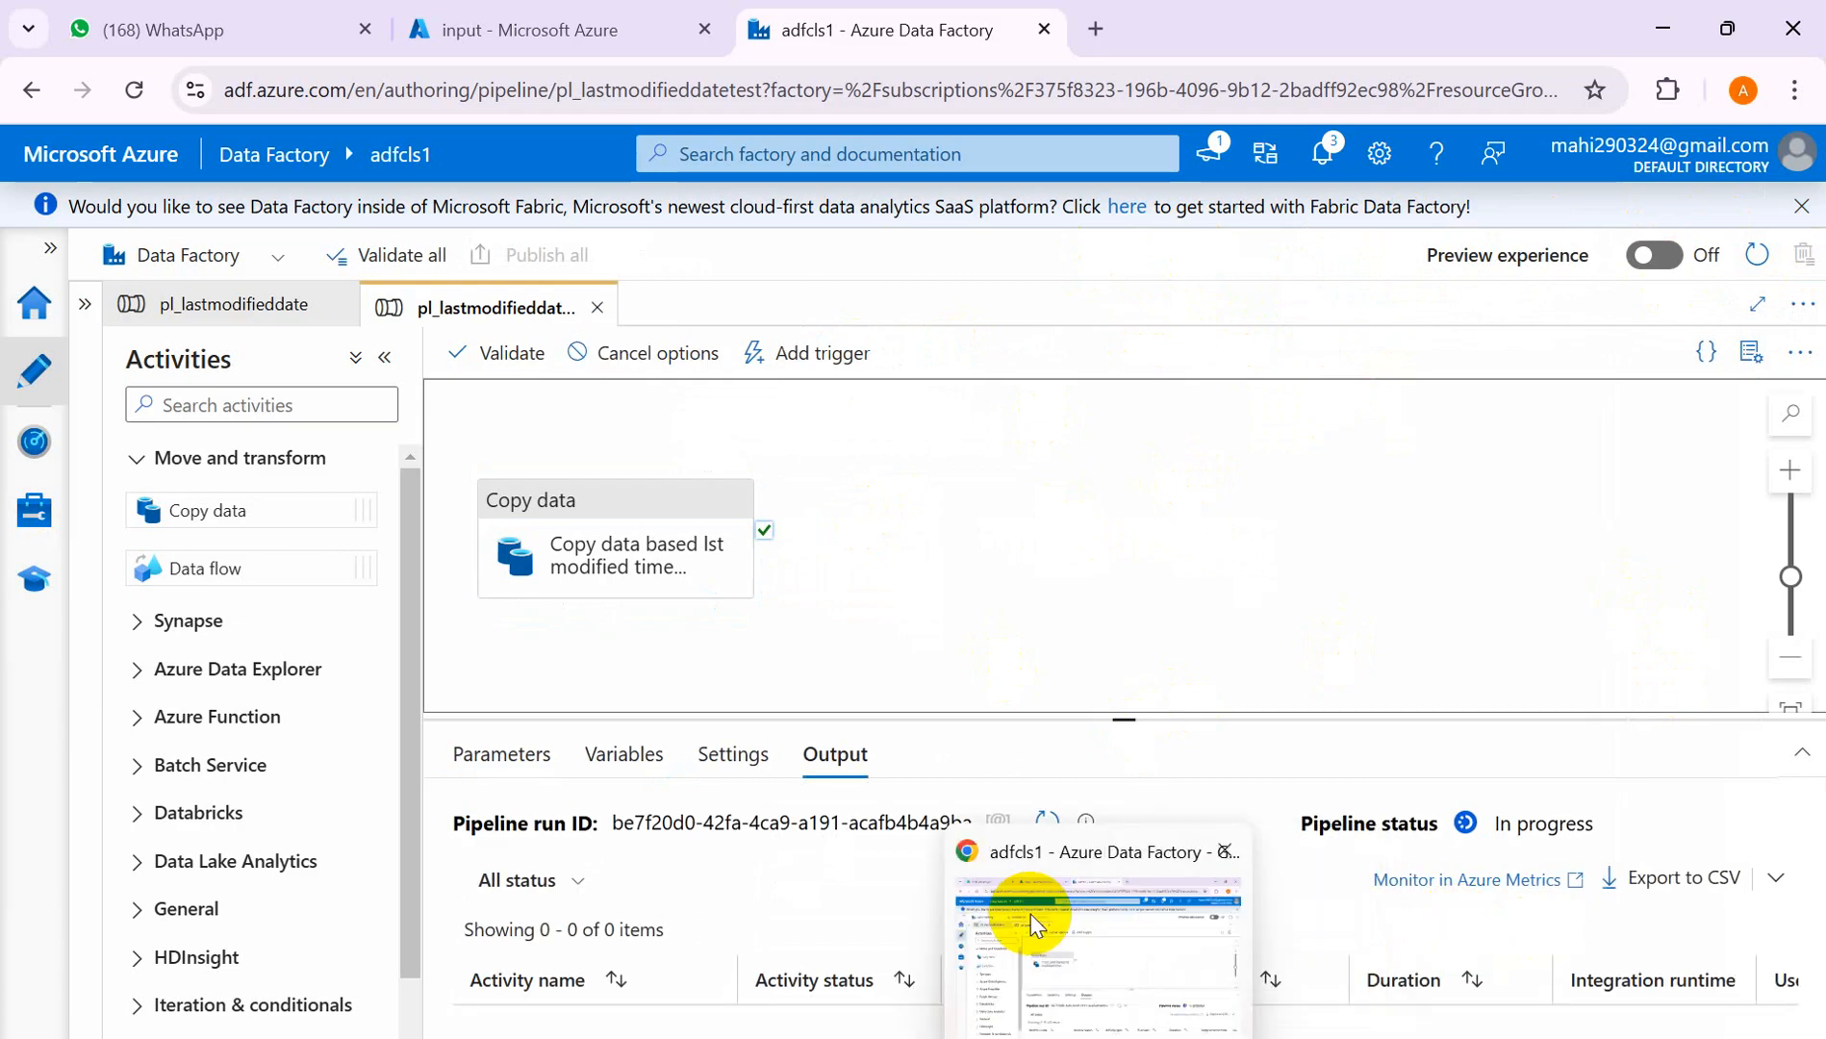
pyautogui.click(1048, 823)
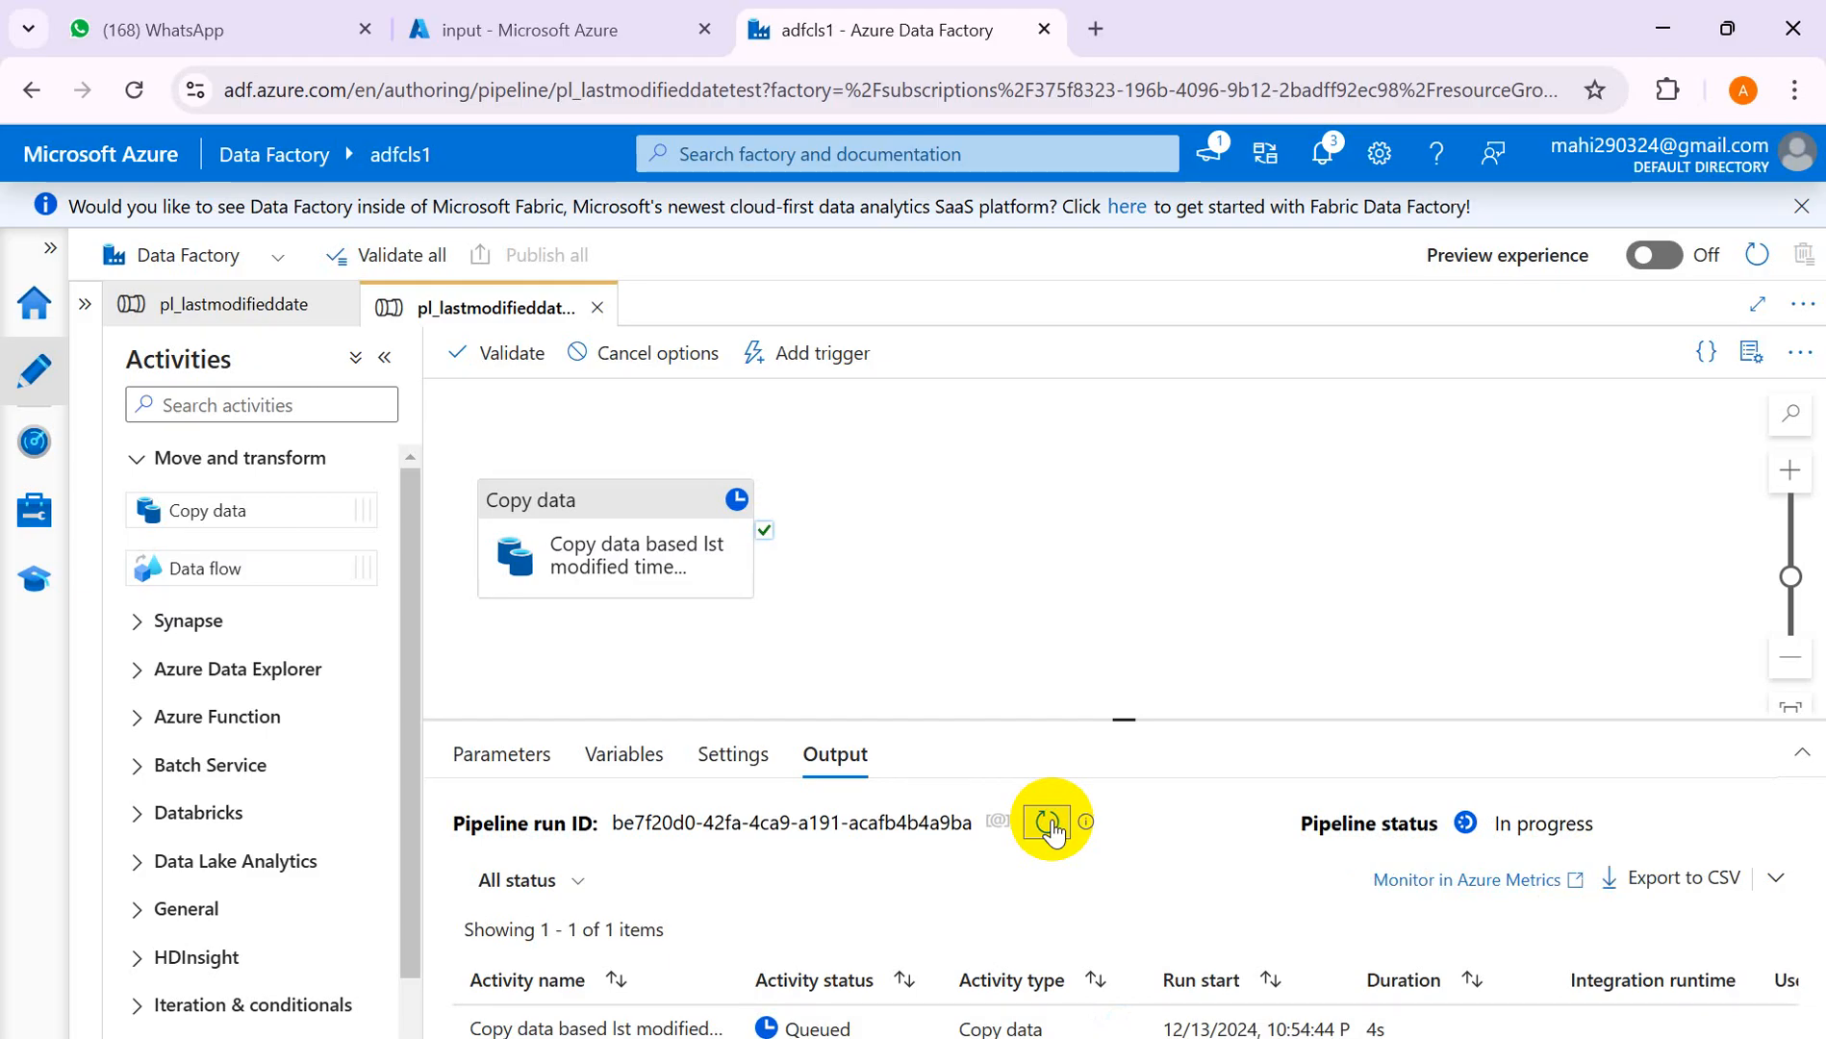
# - Switch to the storage account in the Azure portal and examine the files and modified times in the abcoutput container
pyautogui.click(541, 32)
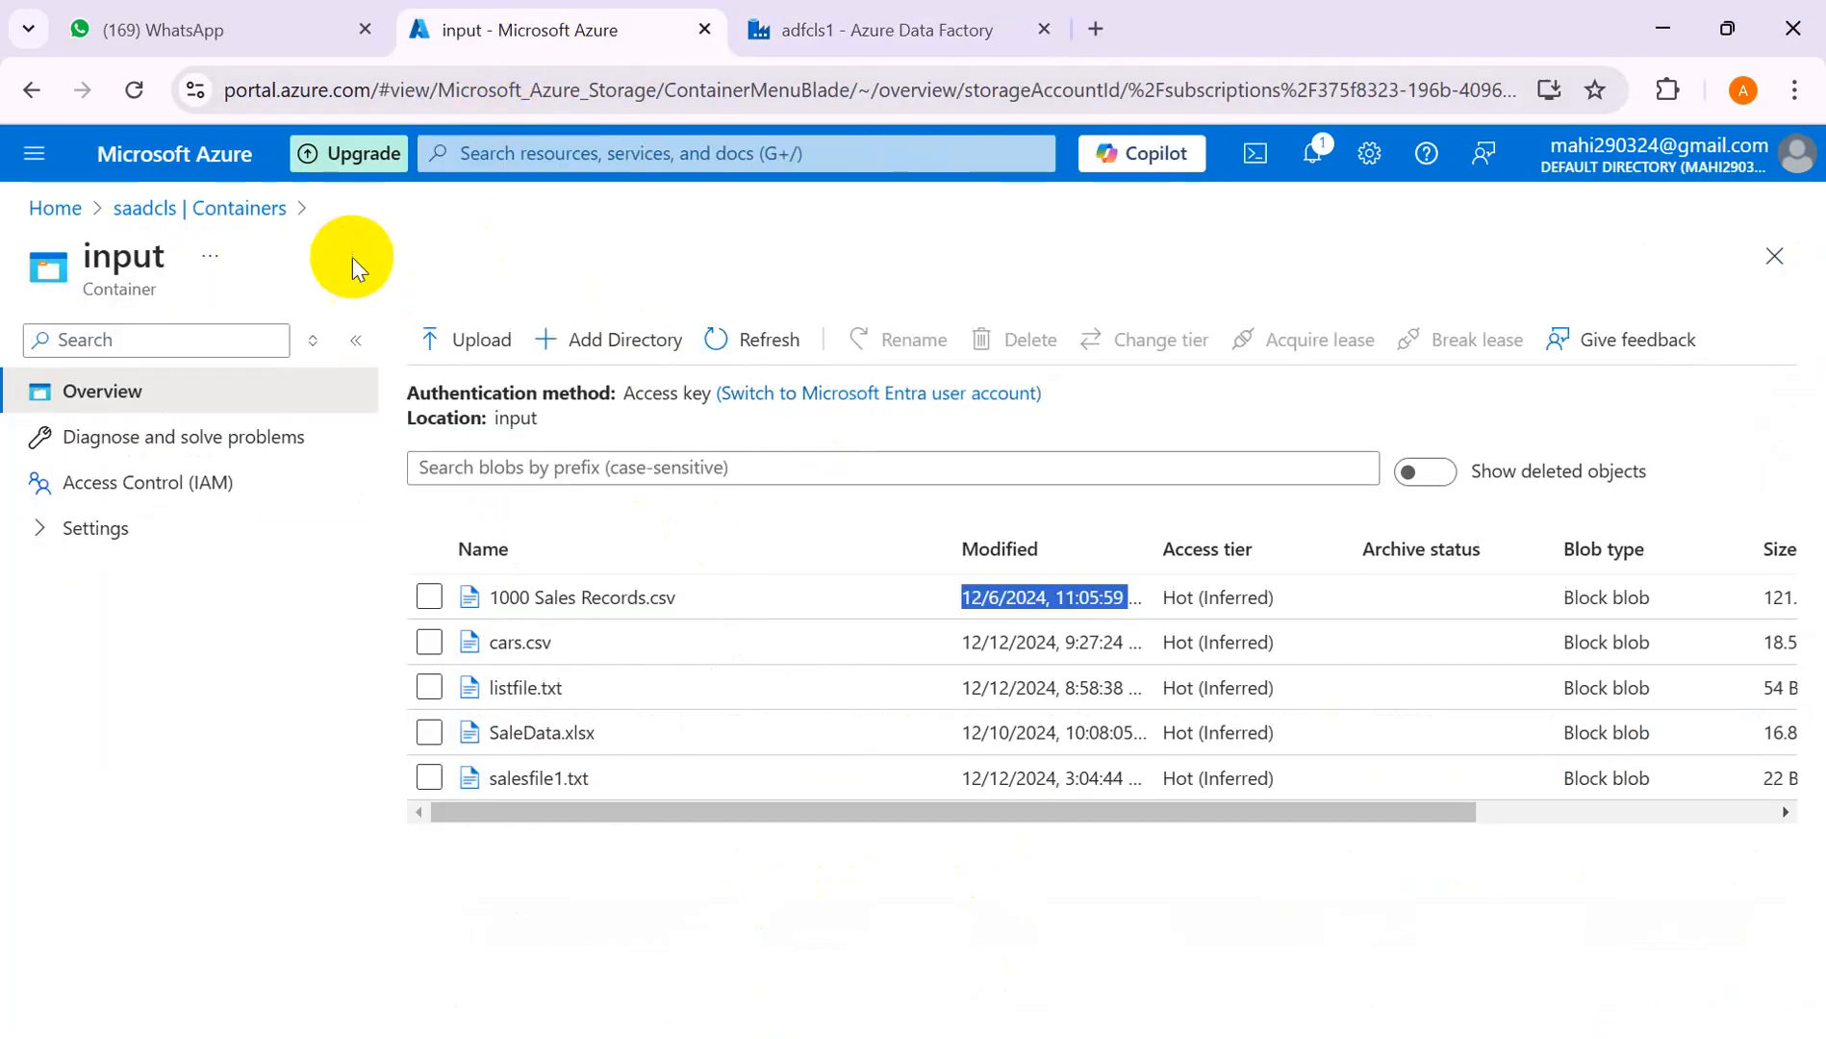
pyautogui.click(215, 212)
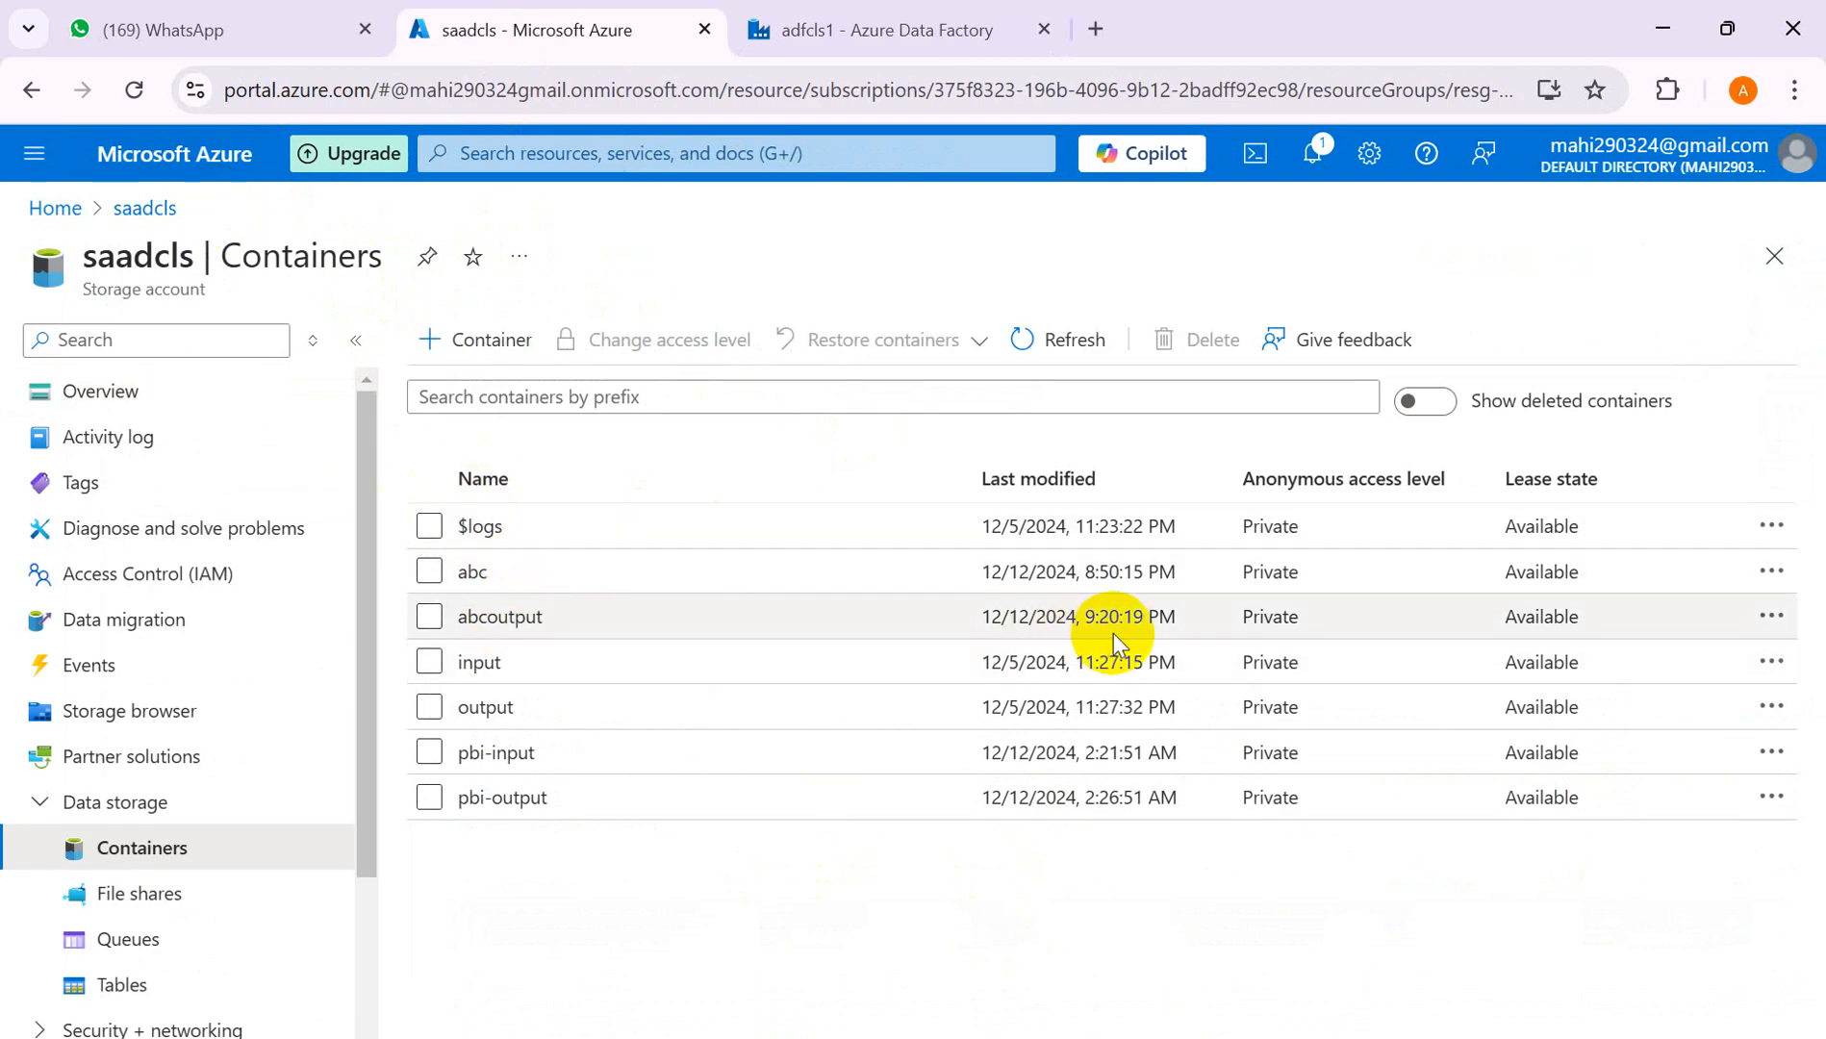
pyautogui.click(502, 616)
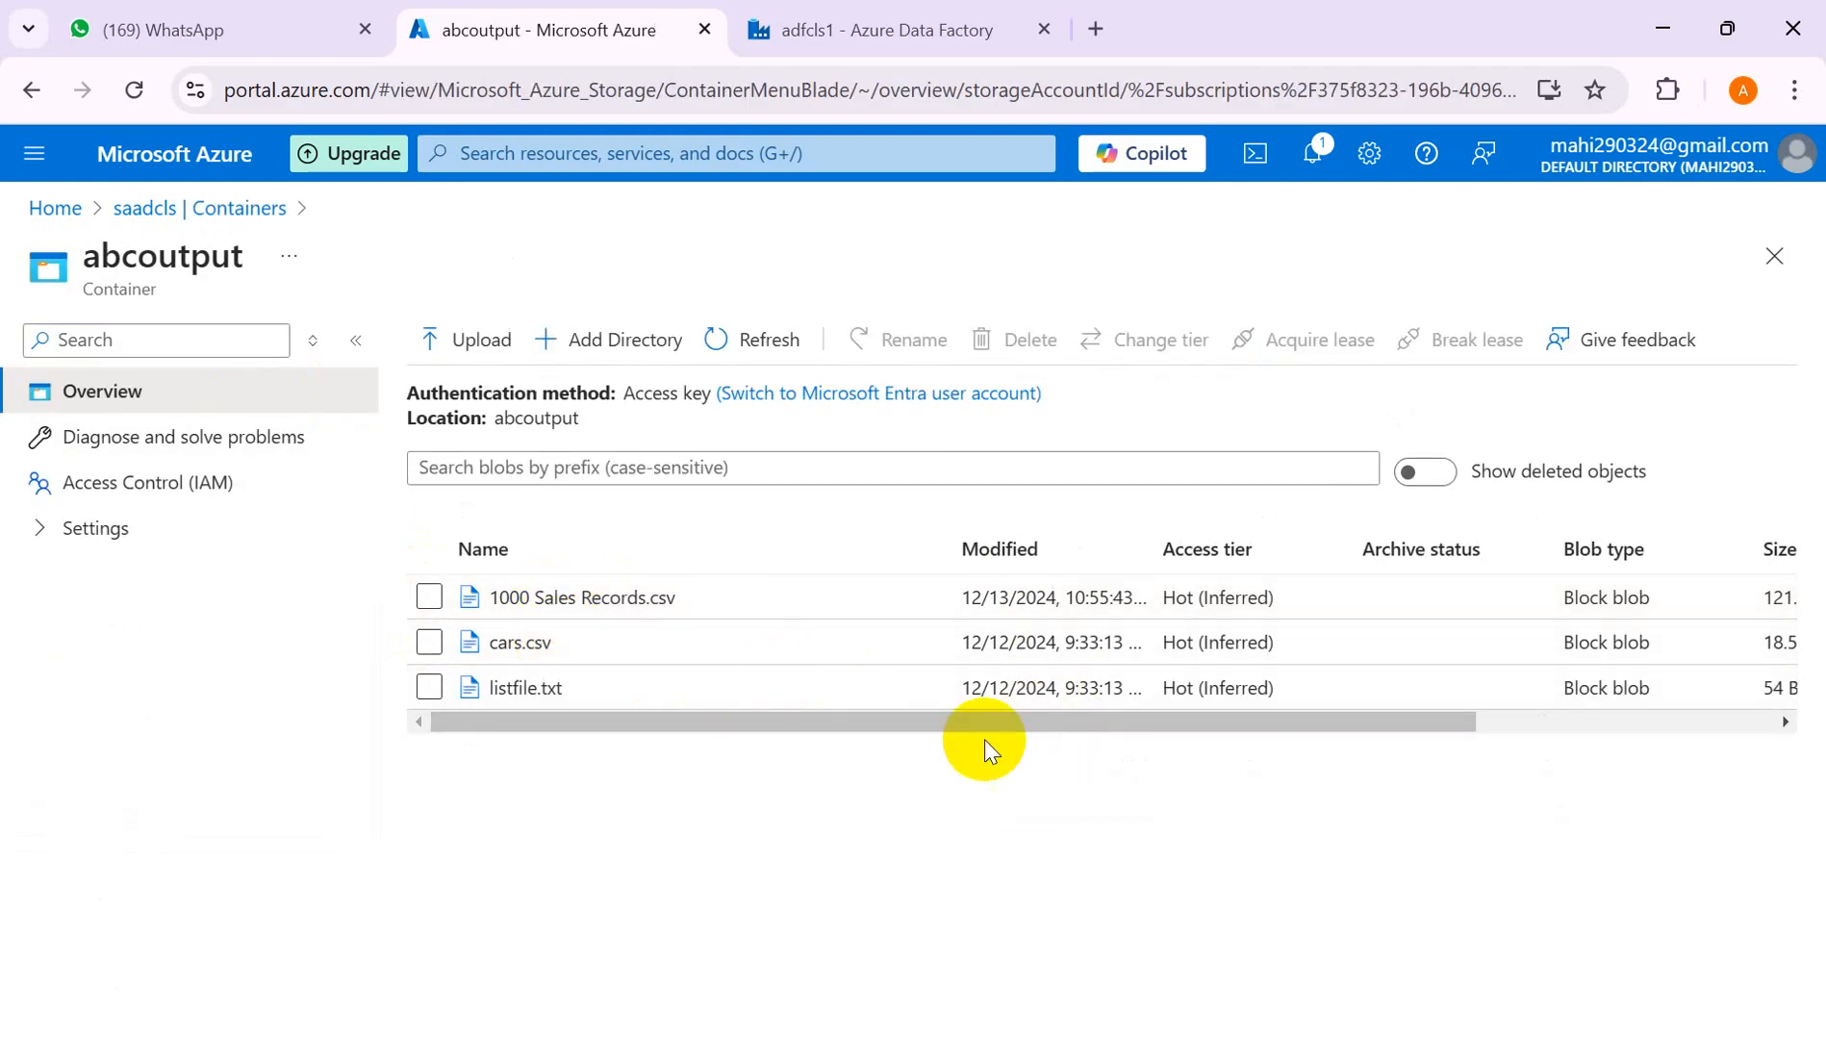
pyautogui.moveTo(1018, 729); pyautogui.dragTo(816, 755)
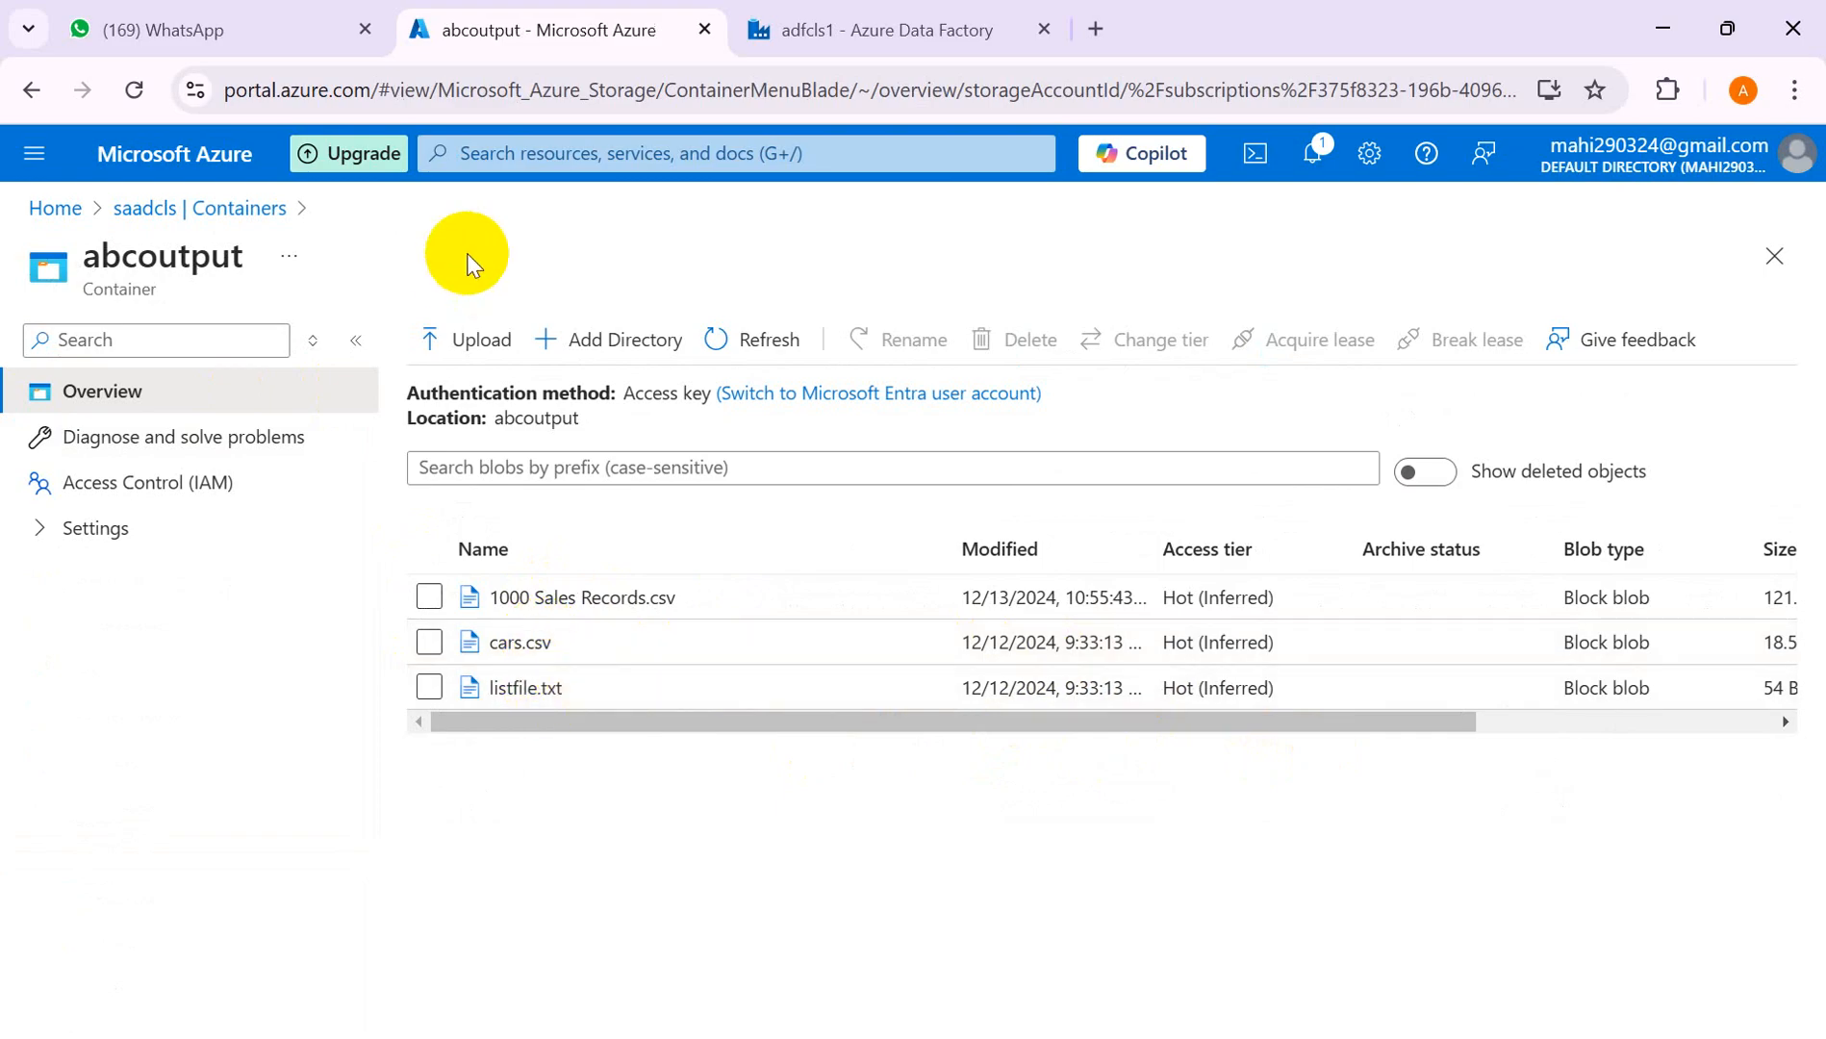
# - Compare the copy activity's last-modified filter in Data Factory with the modified dates of the files in the input container
pyautogui.click(859, 38)
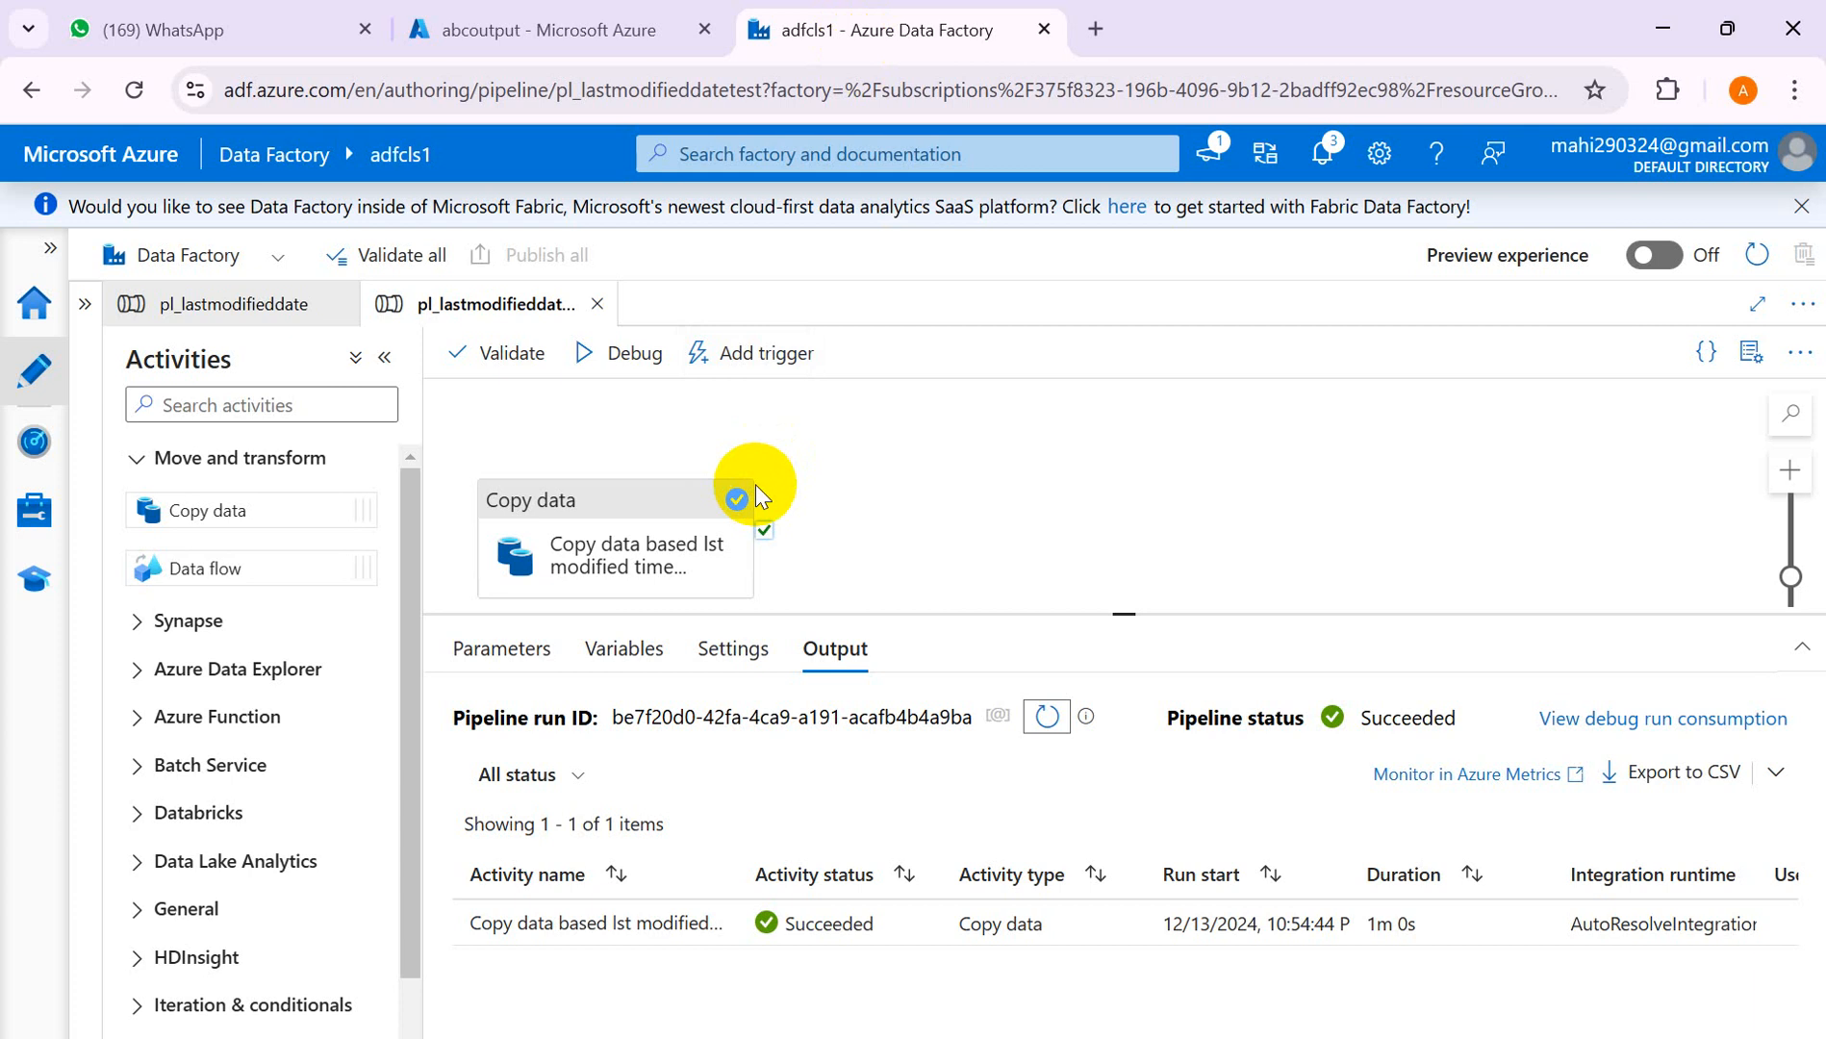
pyautogui.click(601, 488)
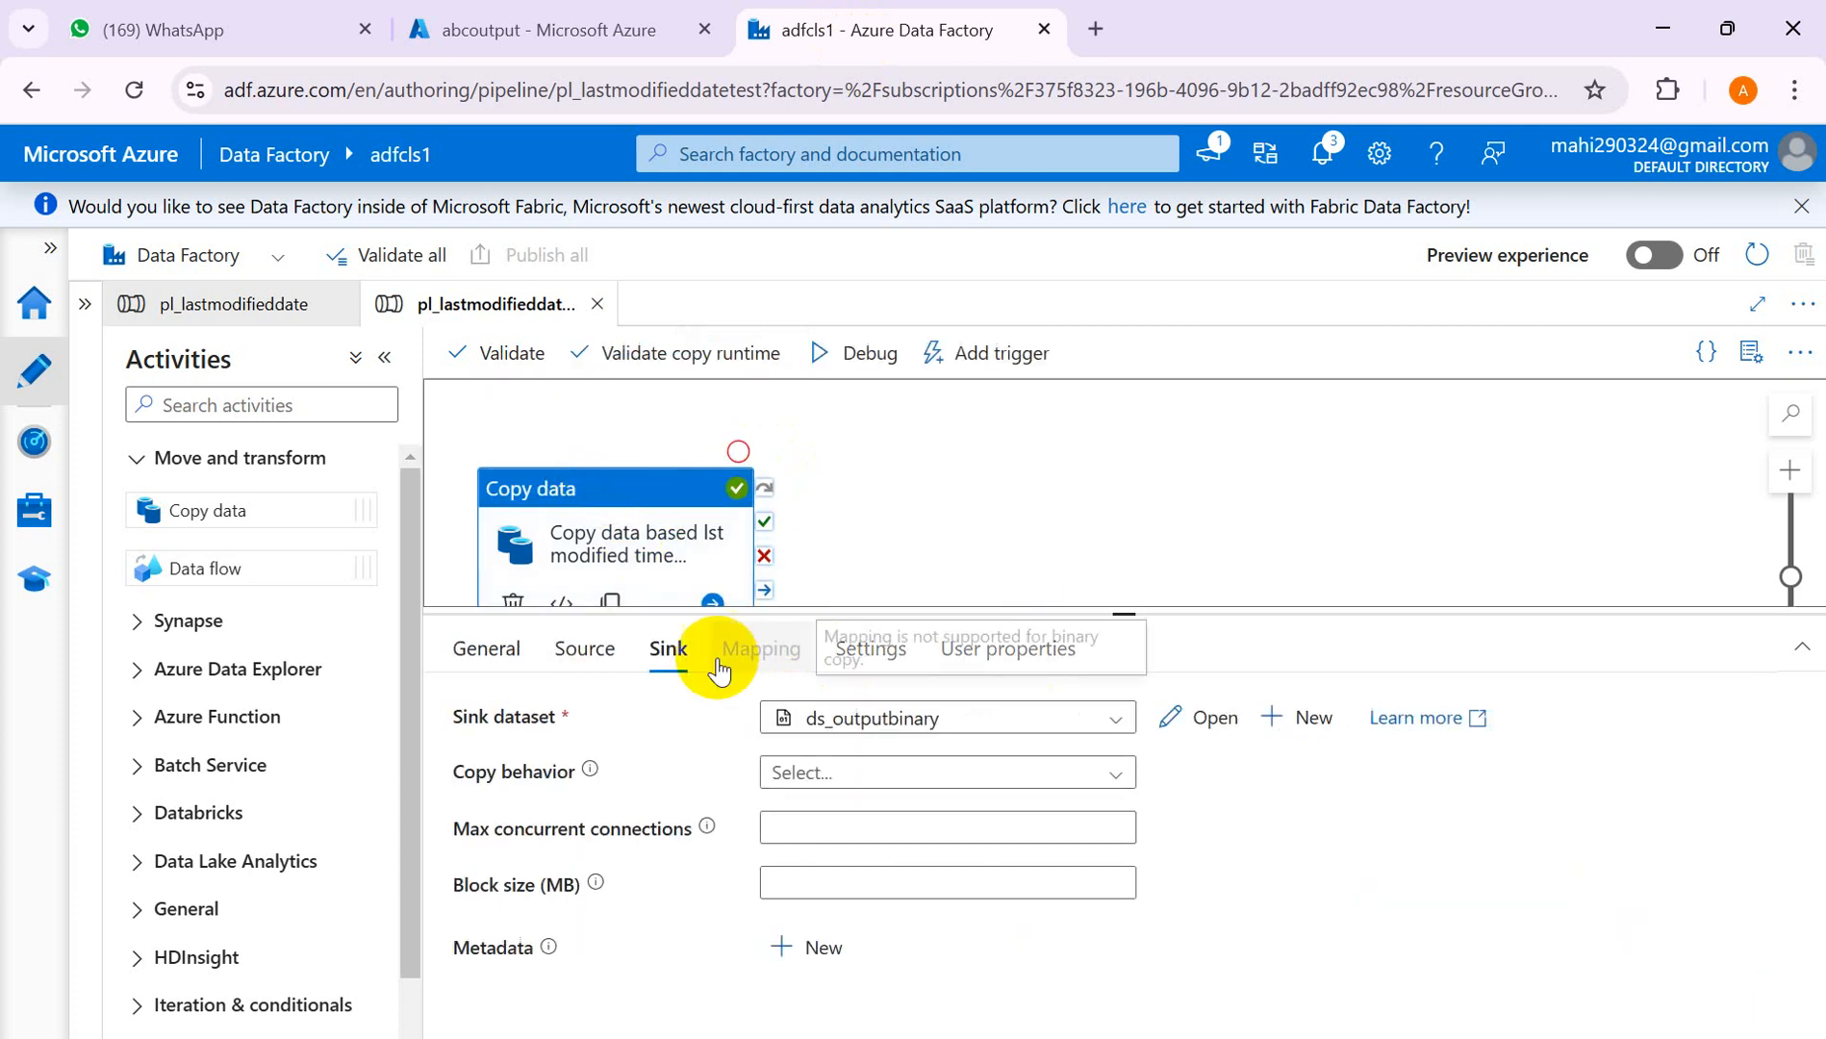
pyautogui.click(583, 647)
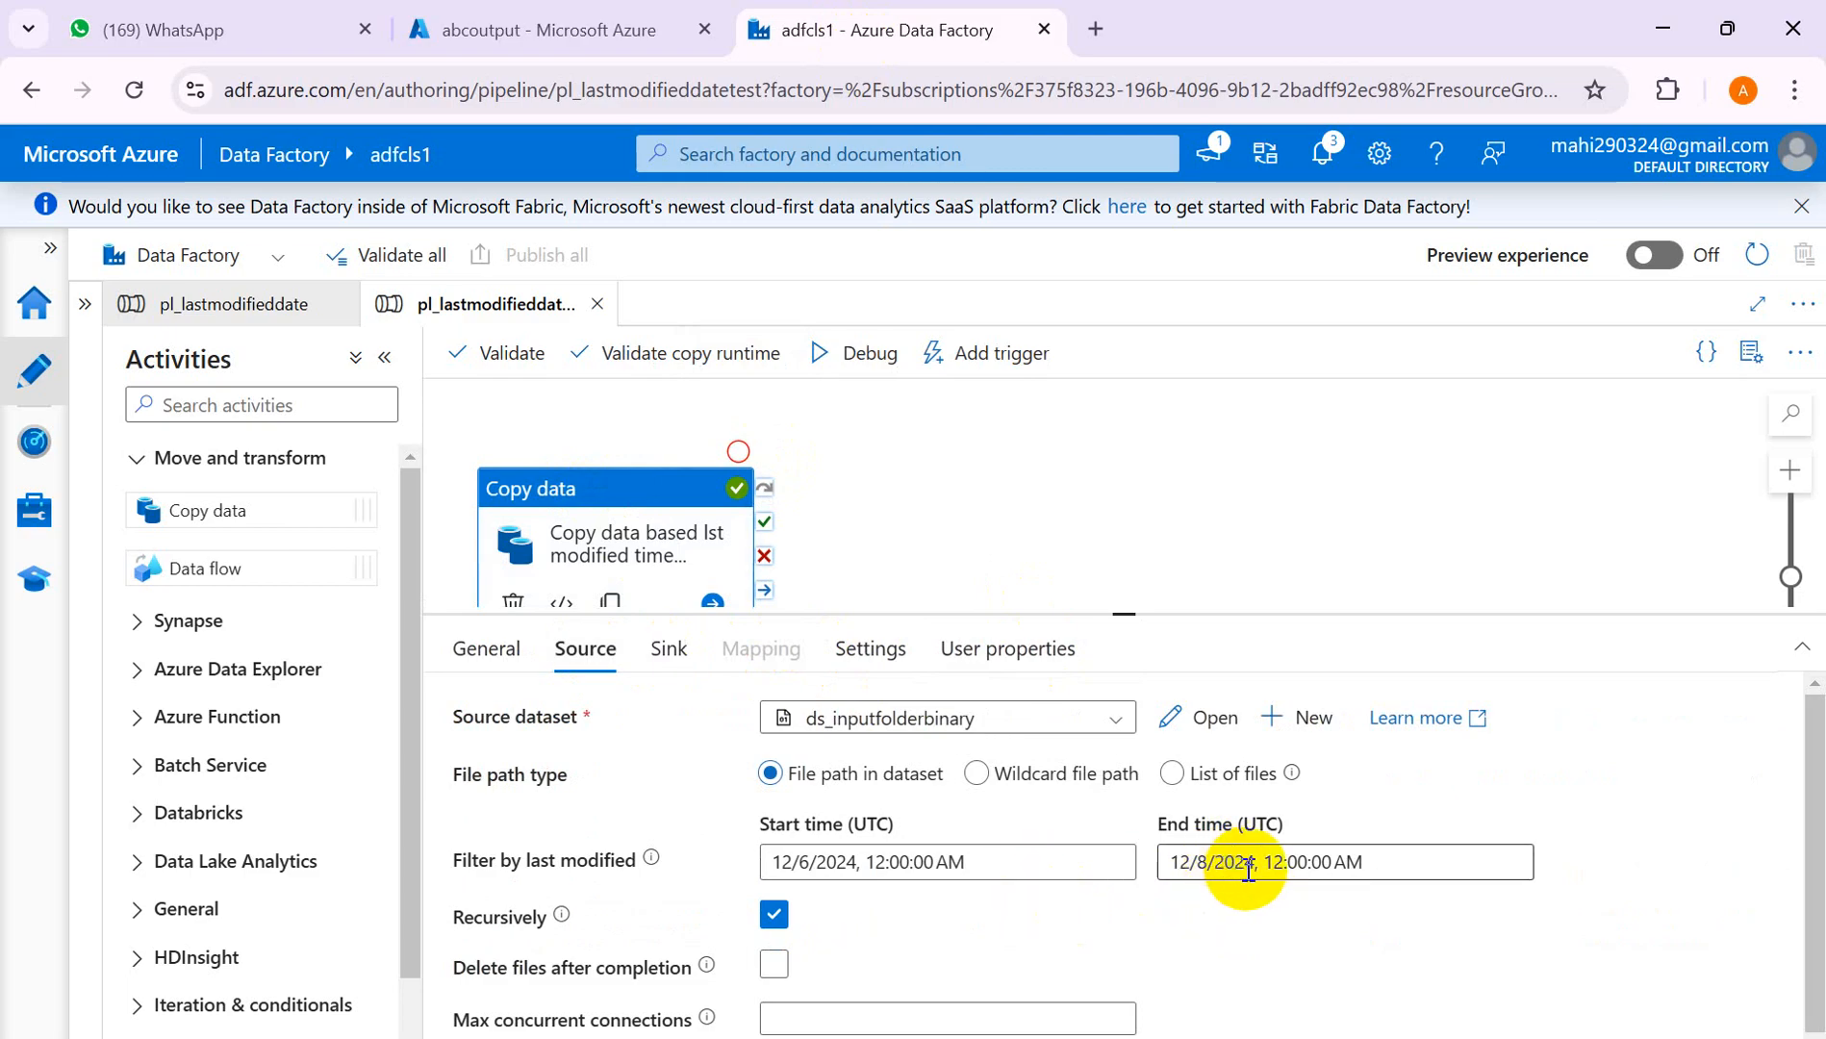
pyautogui.click(505, 29)
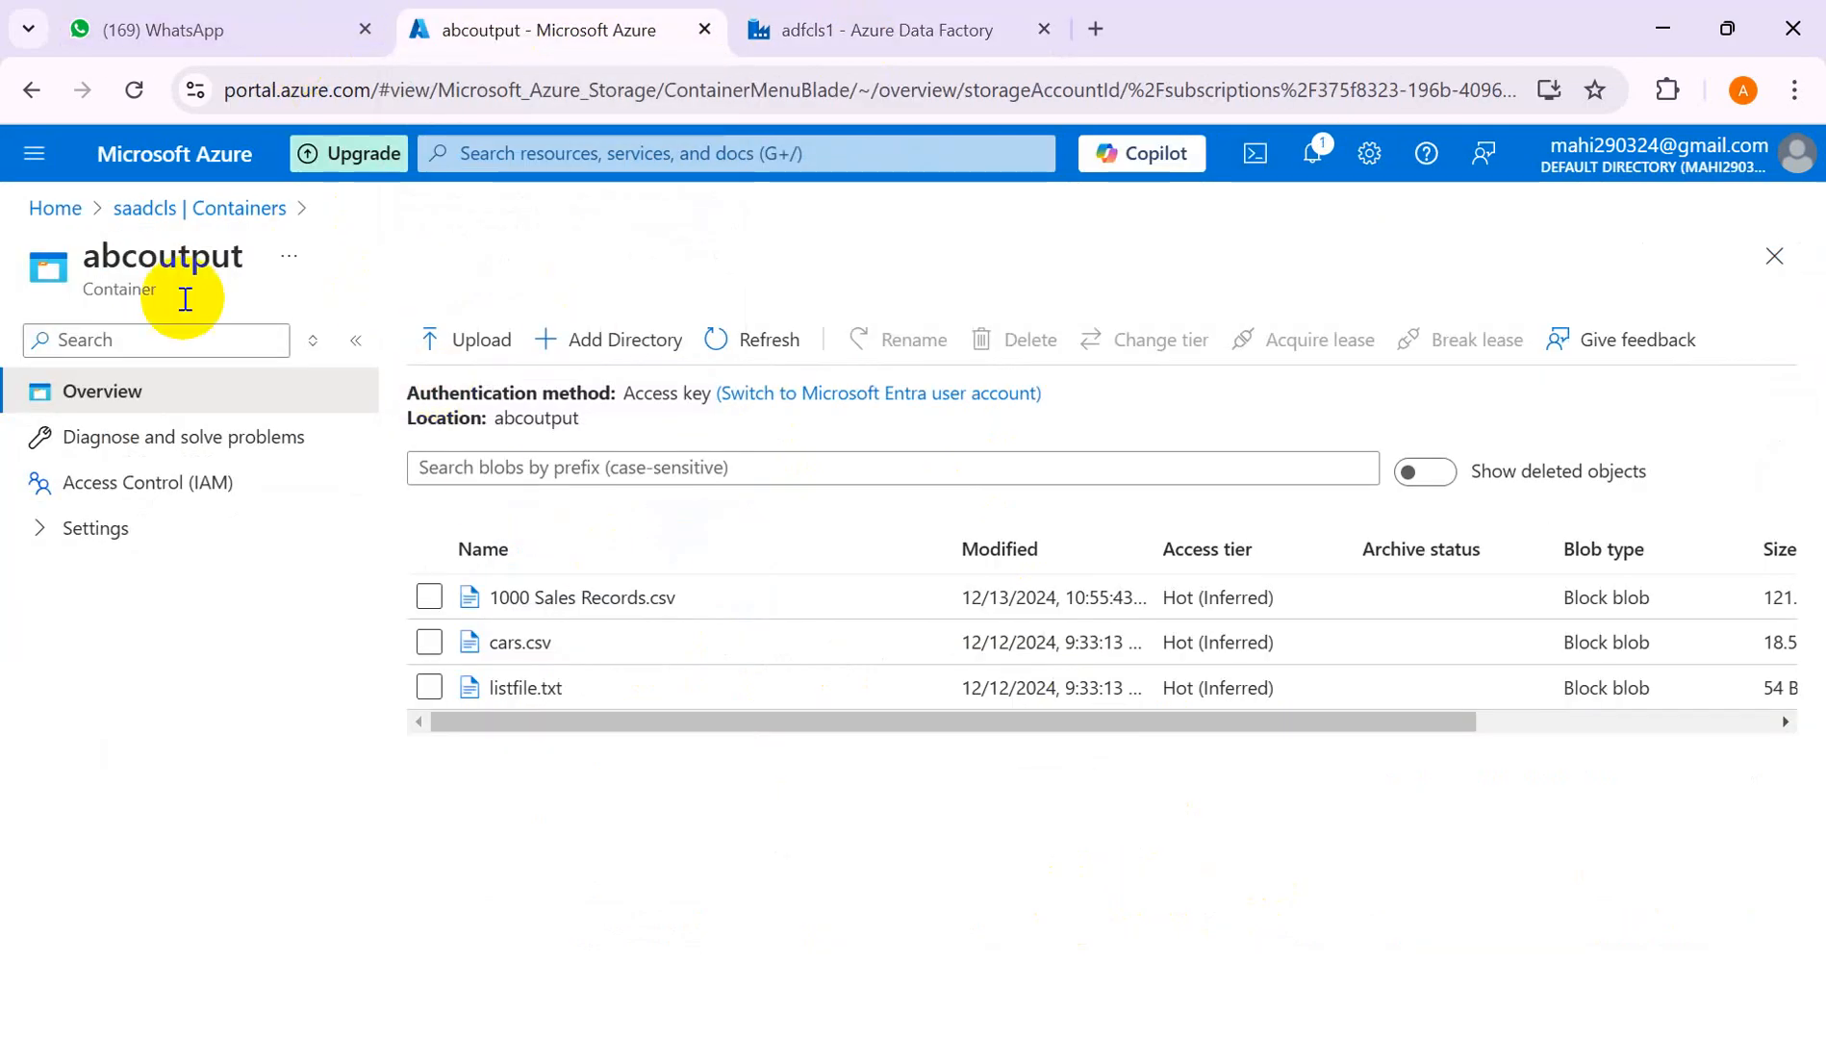
pyautogui.click(170, 210)
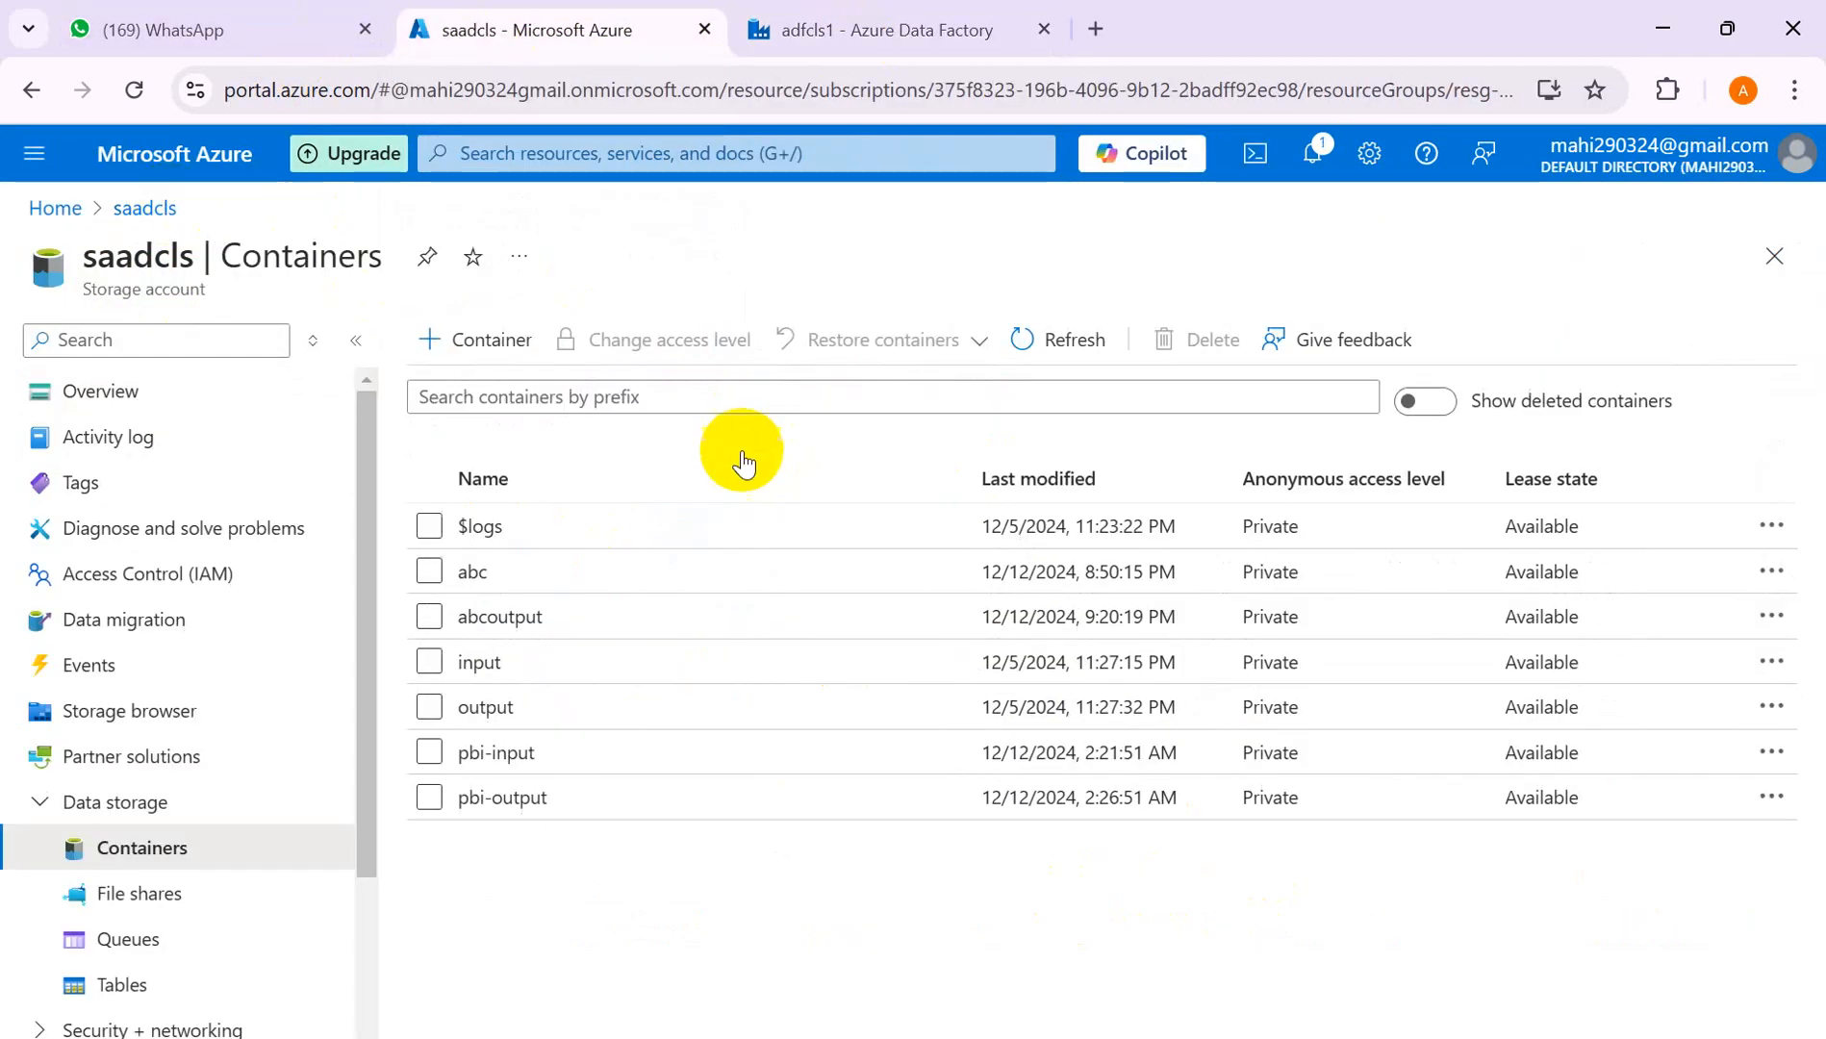
pyautogui.click(496, 666)
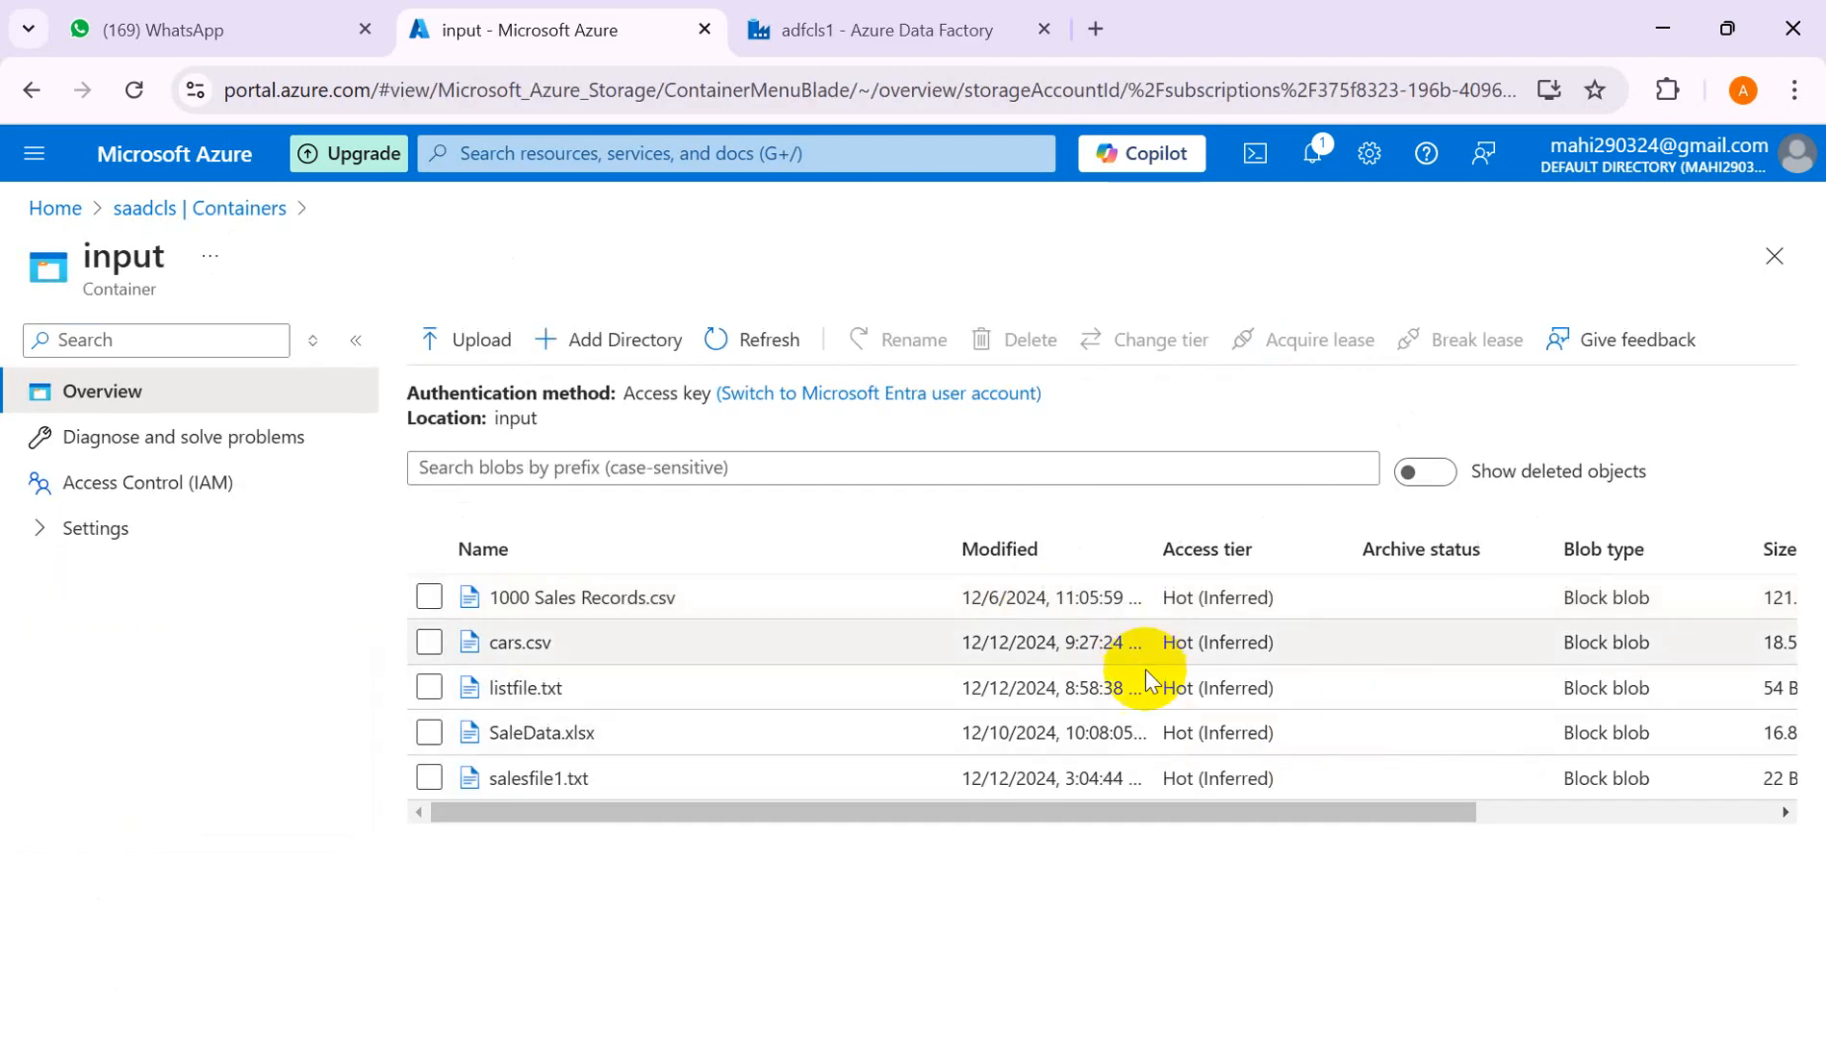
pyautogui.moveTo(1162, 811); pyautogui.dragTo(897, 815)
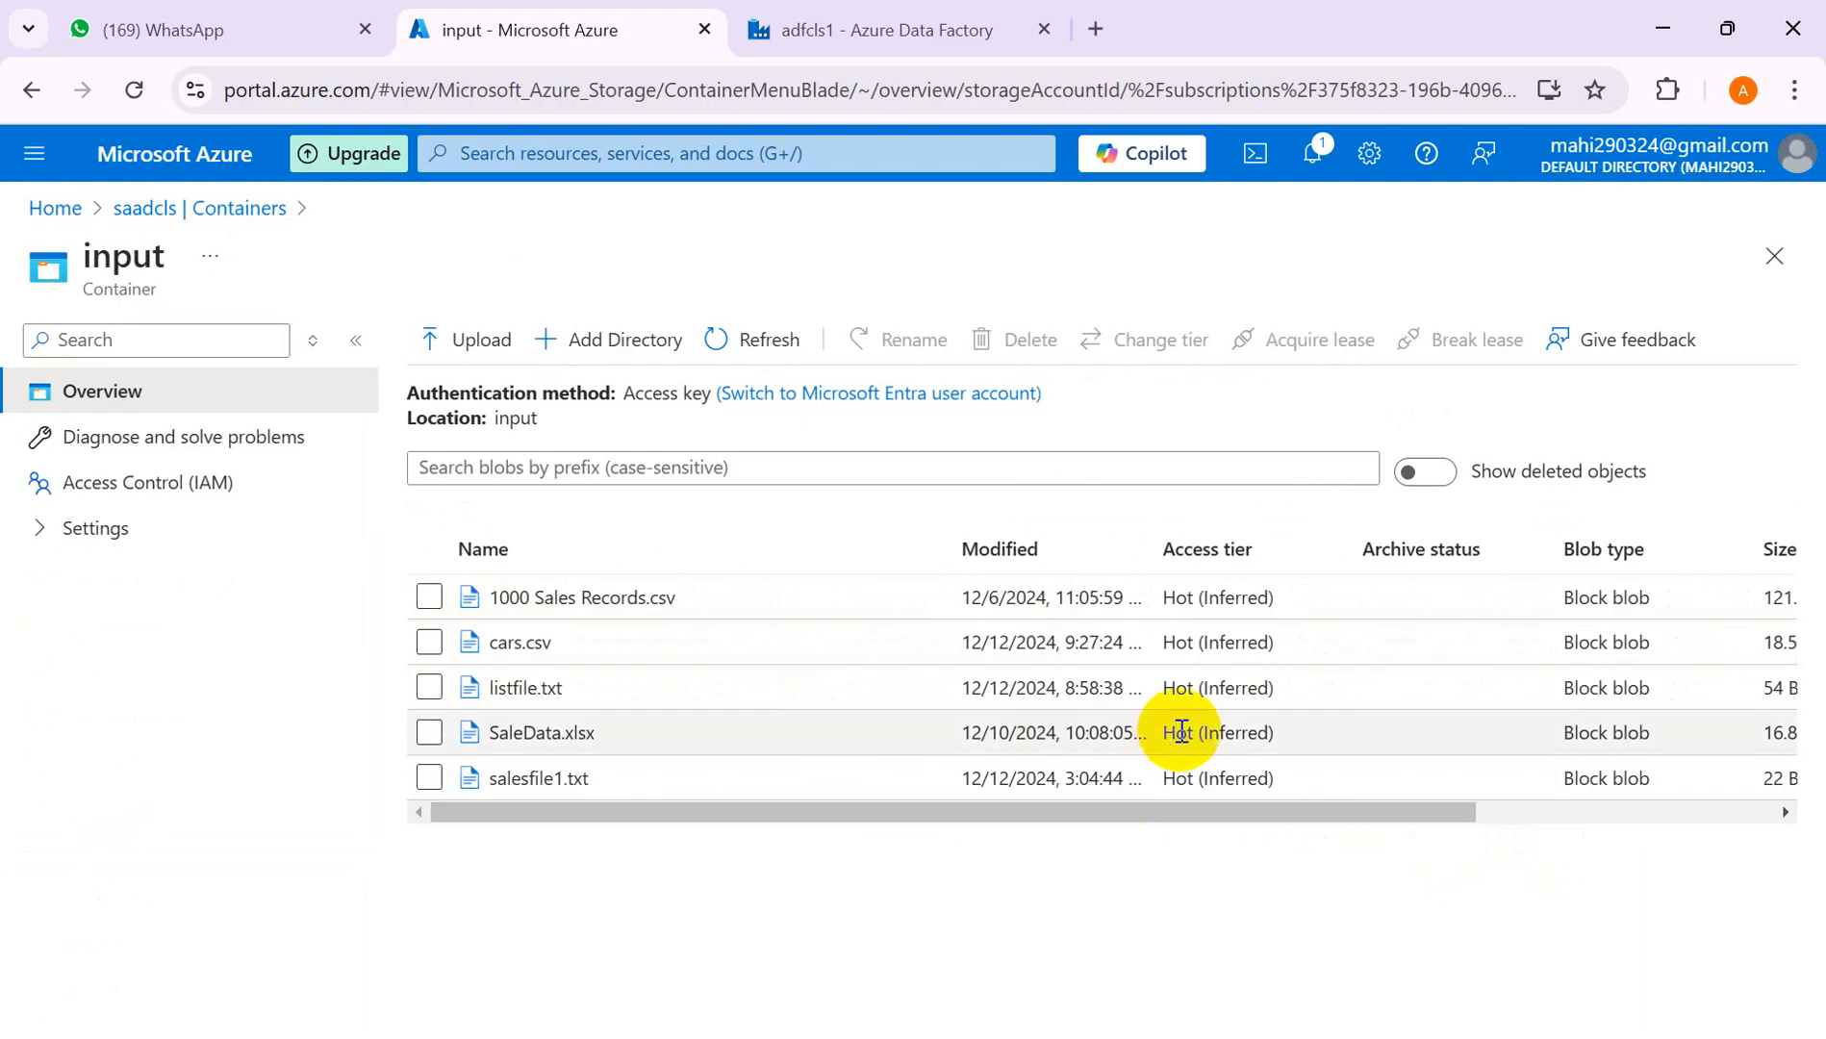
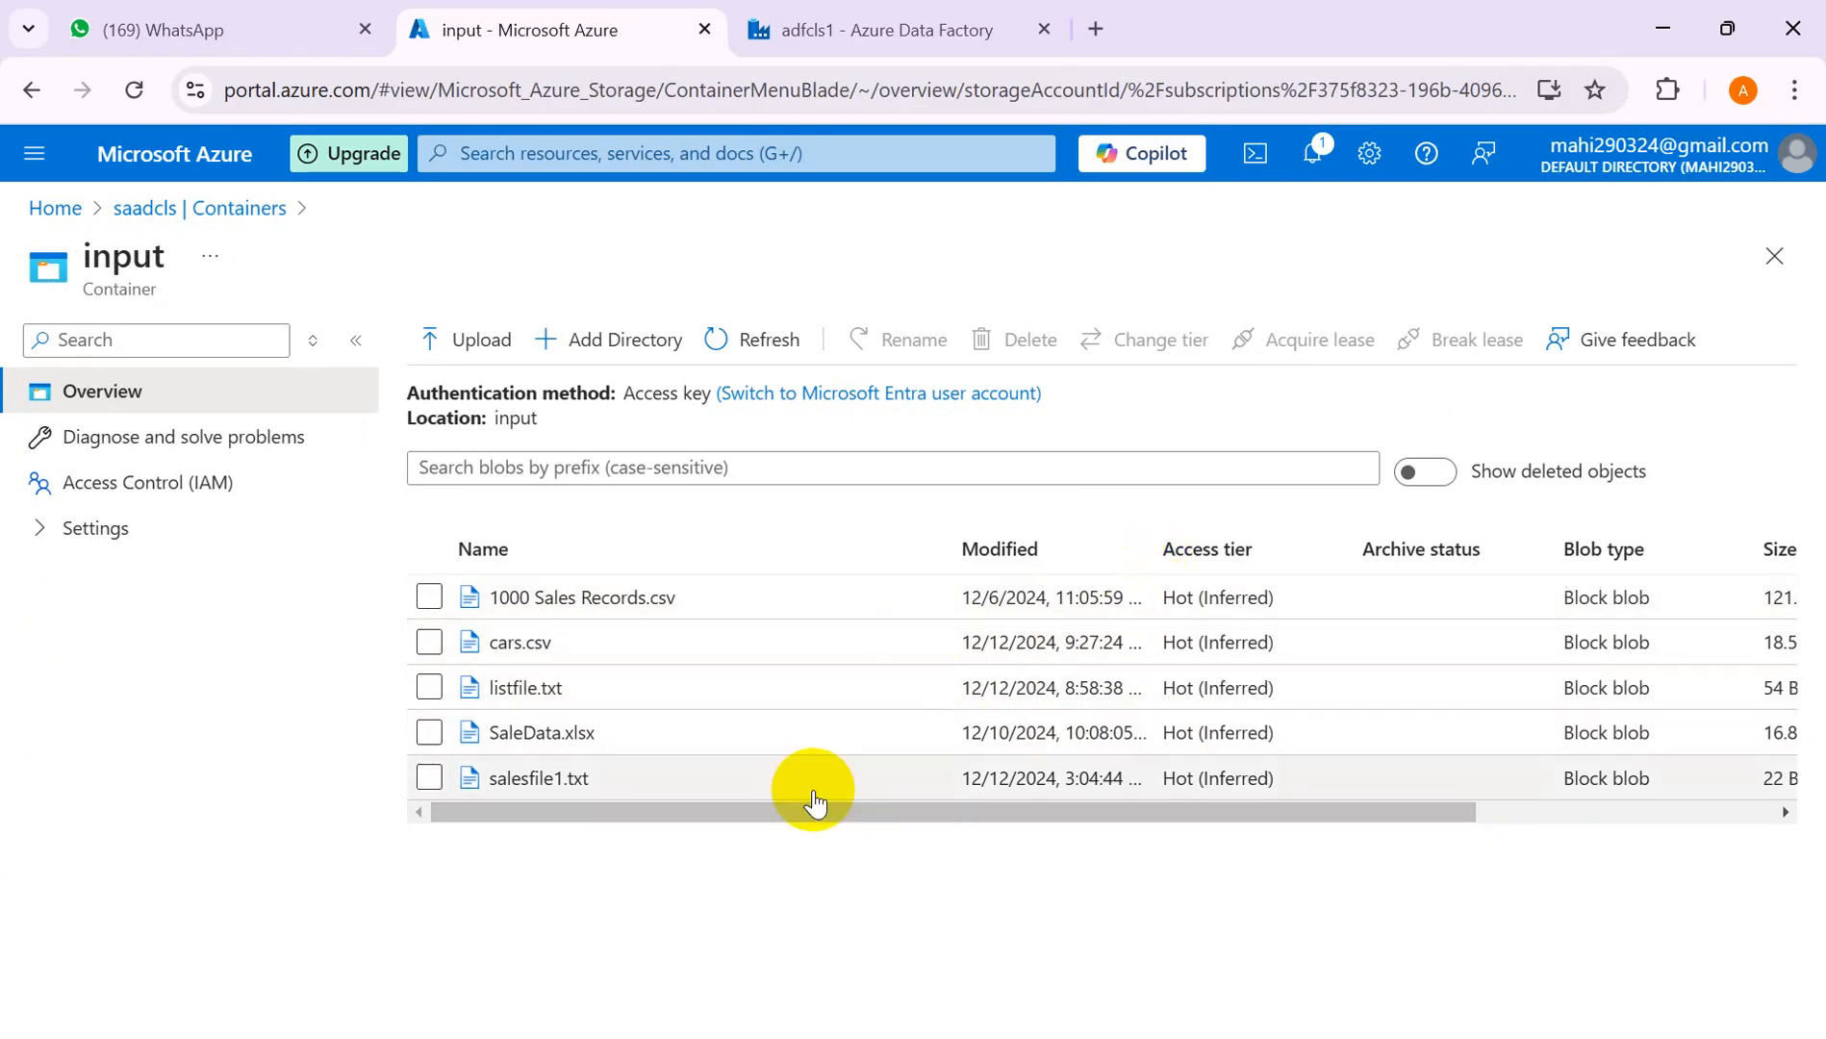
pyautogui.moveTo(750, 813); pyautogui.dragTo(195, 755)
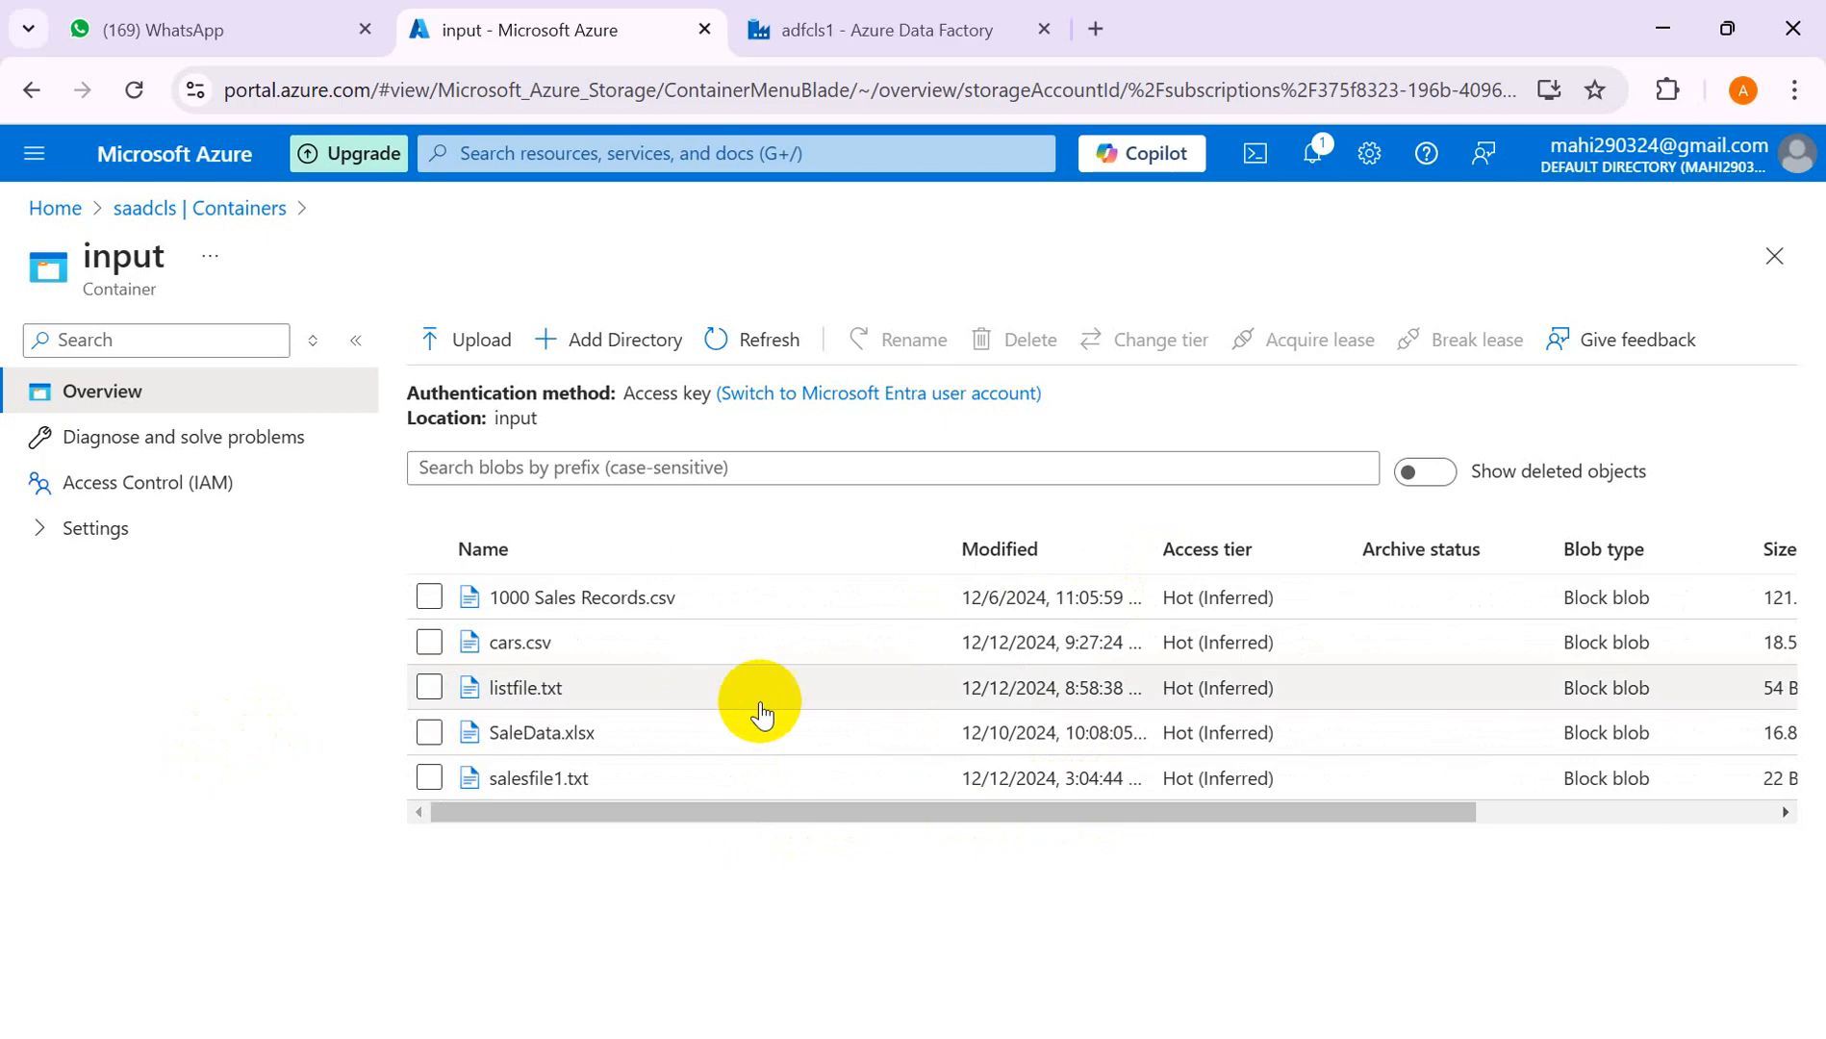
pyautogui.click(838, 29)
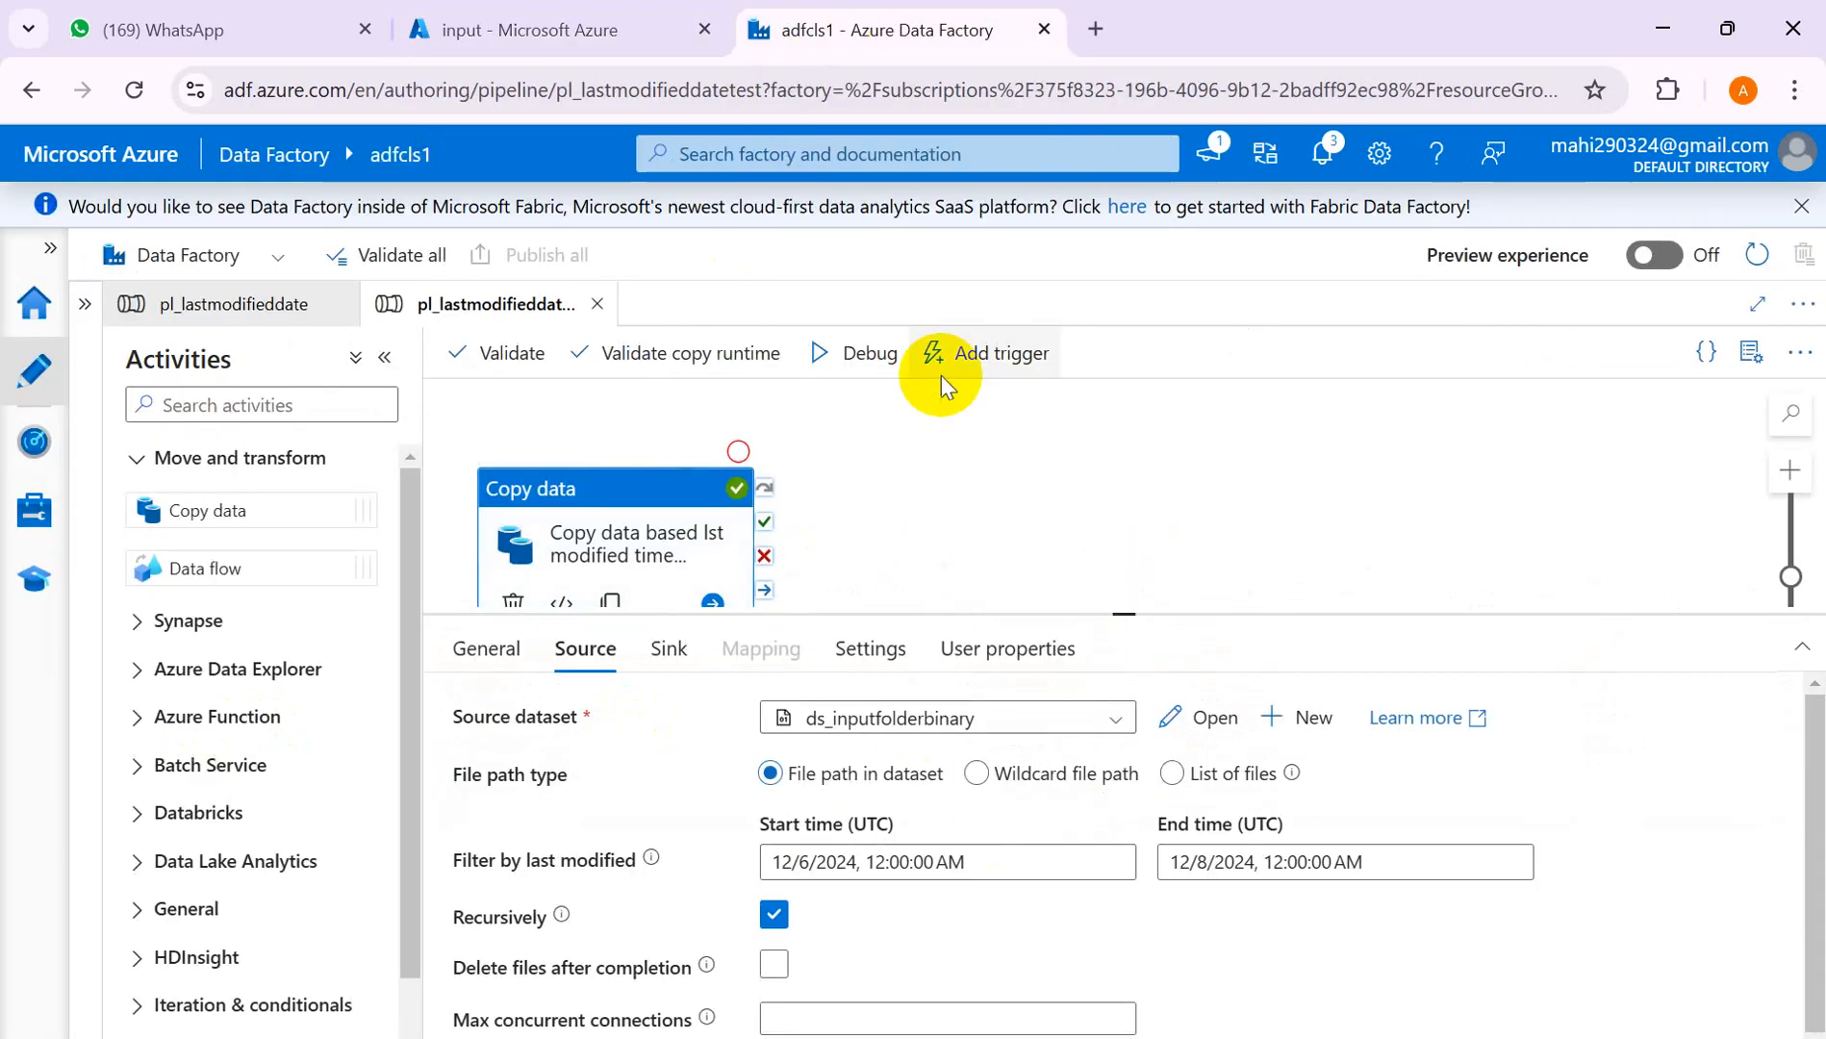
# - Delete 1000 Sales Records.csv, cars.csv and listfile.txt from the abcoutput container in the Azure portal
pyautogui.click(589, 24)
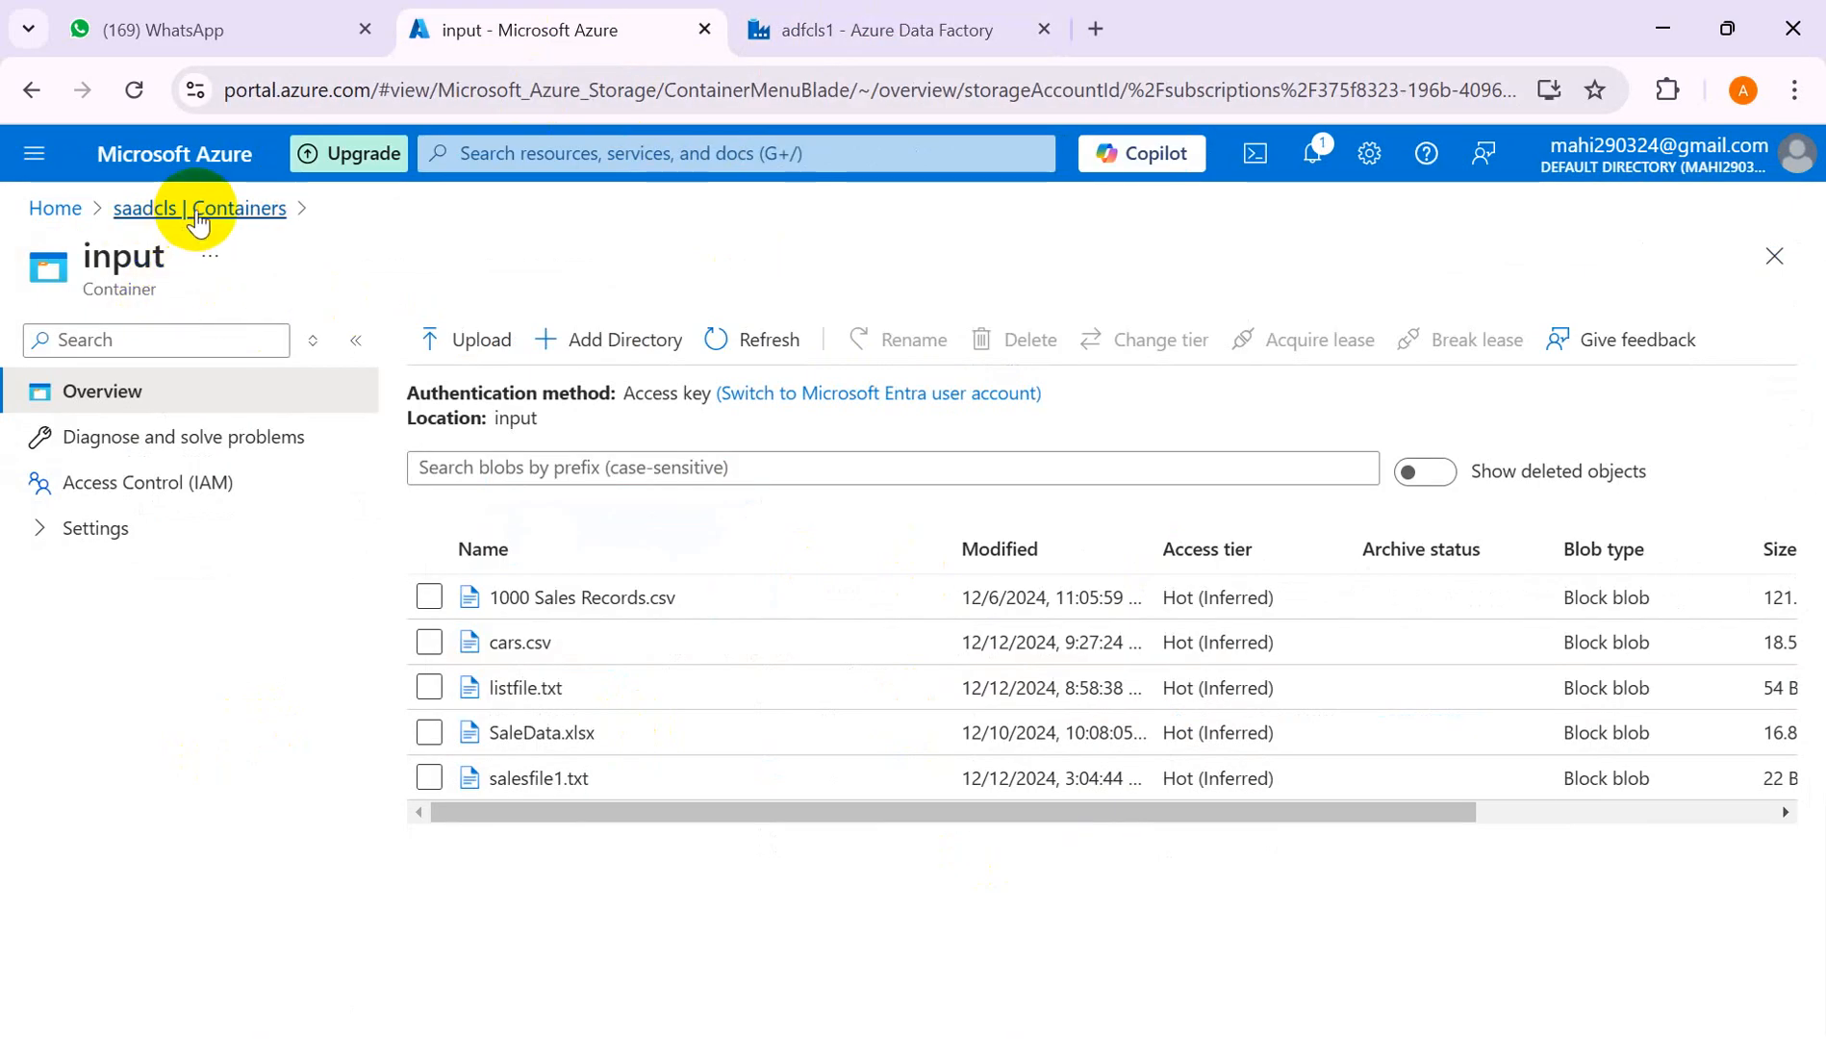
pyautogui.click(200, 209)
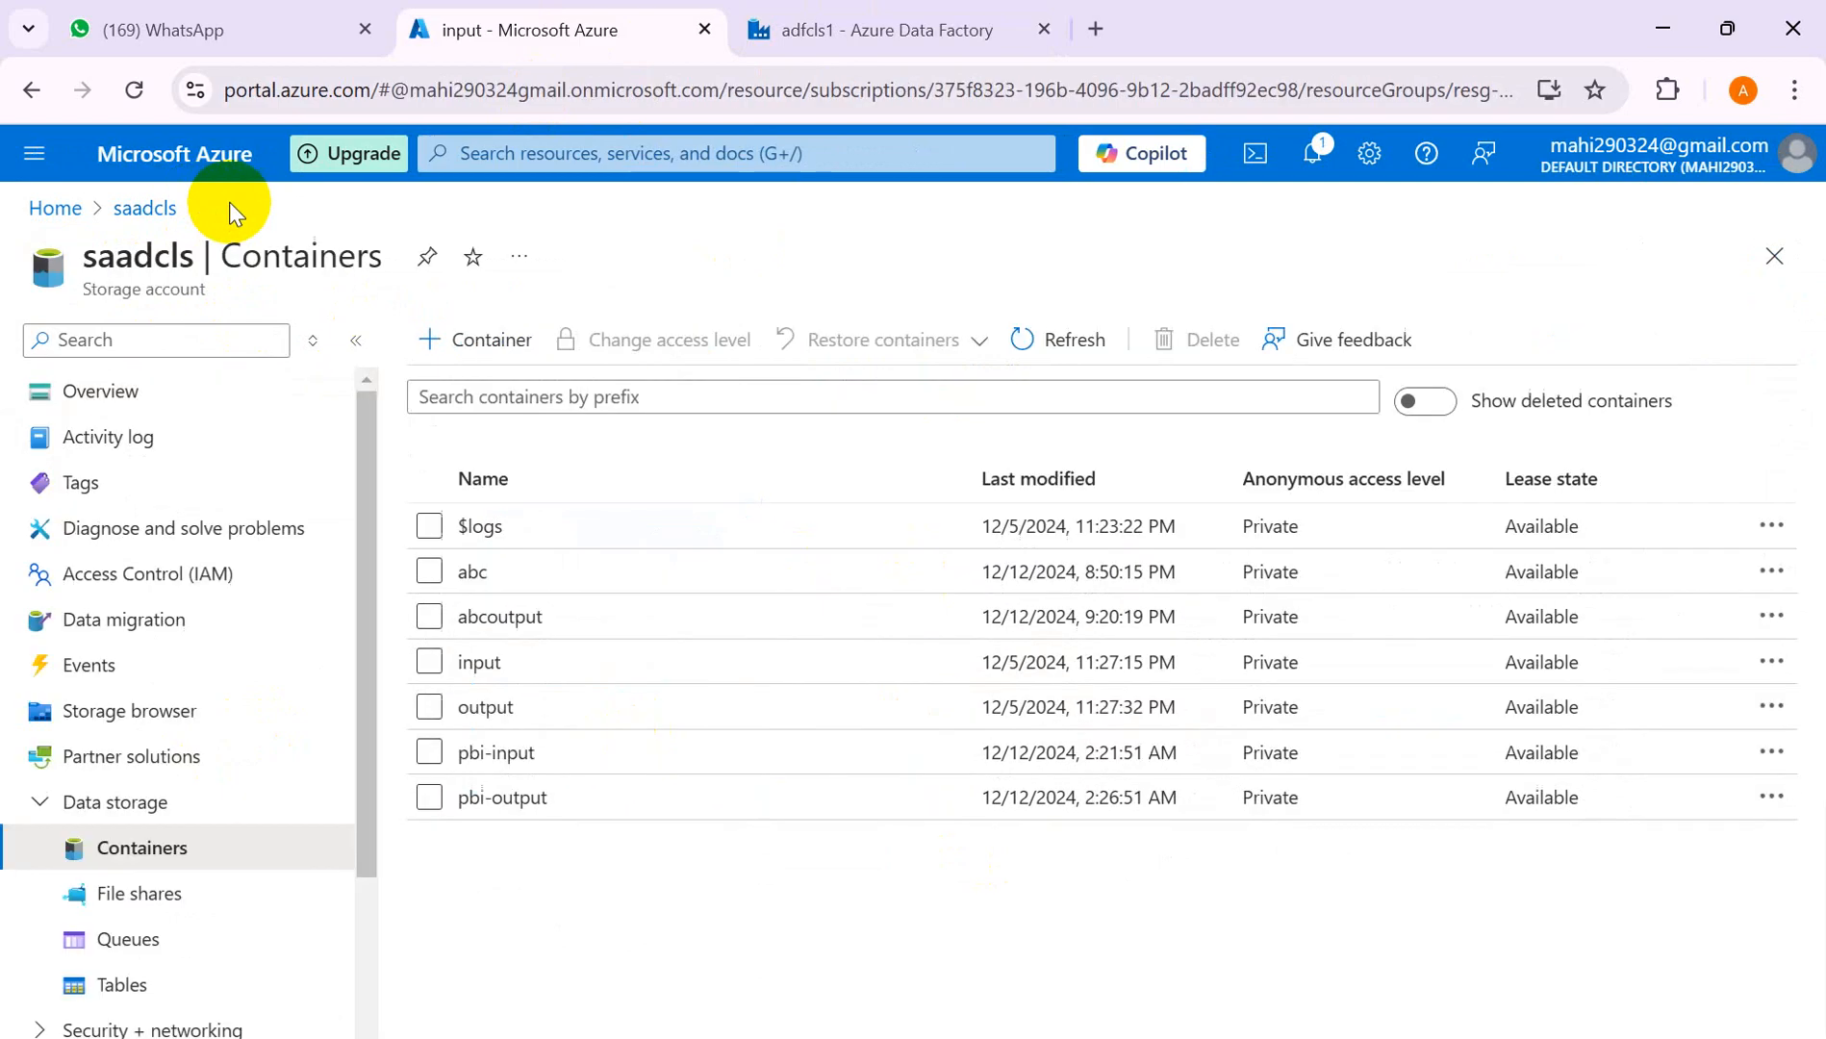
pyautogui.click(486, 625)
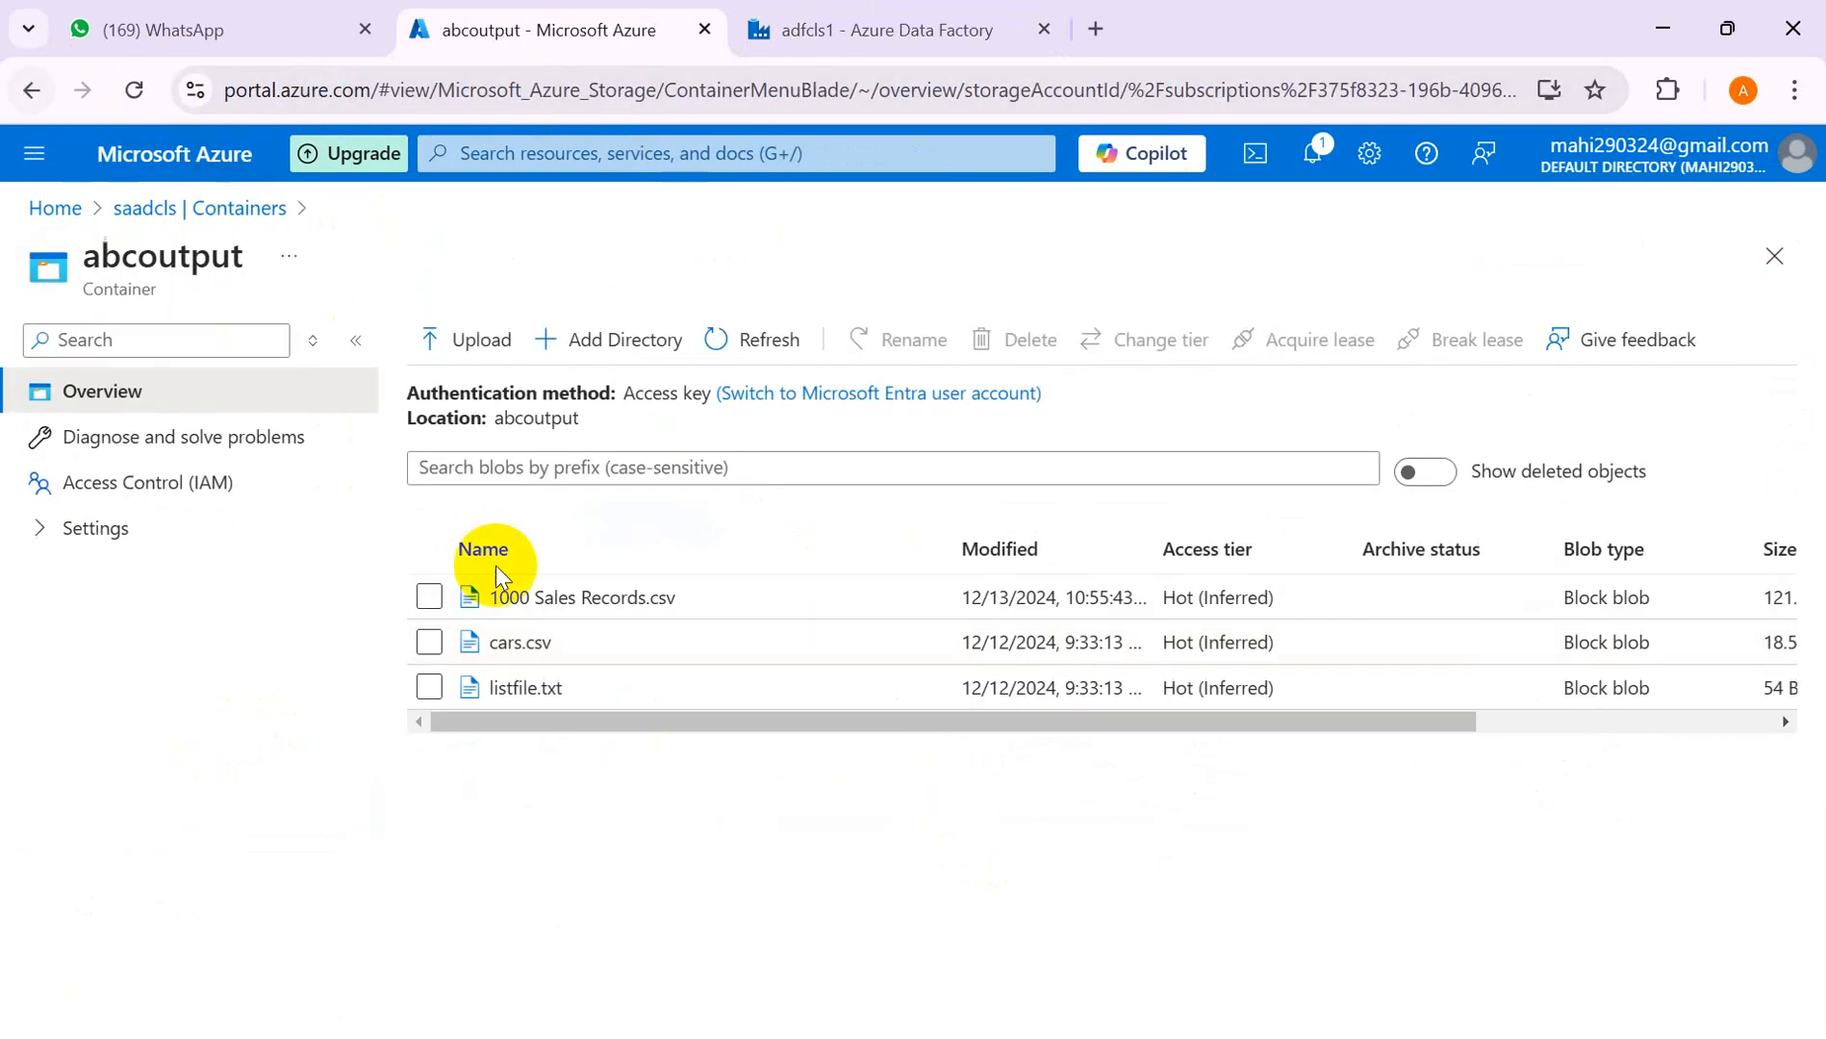
pyautogui.click(429, 598)
pyautogui.click(430, 642)
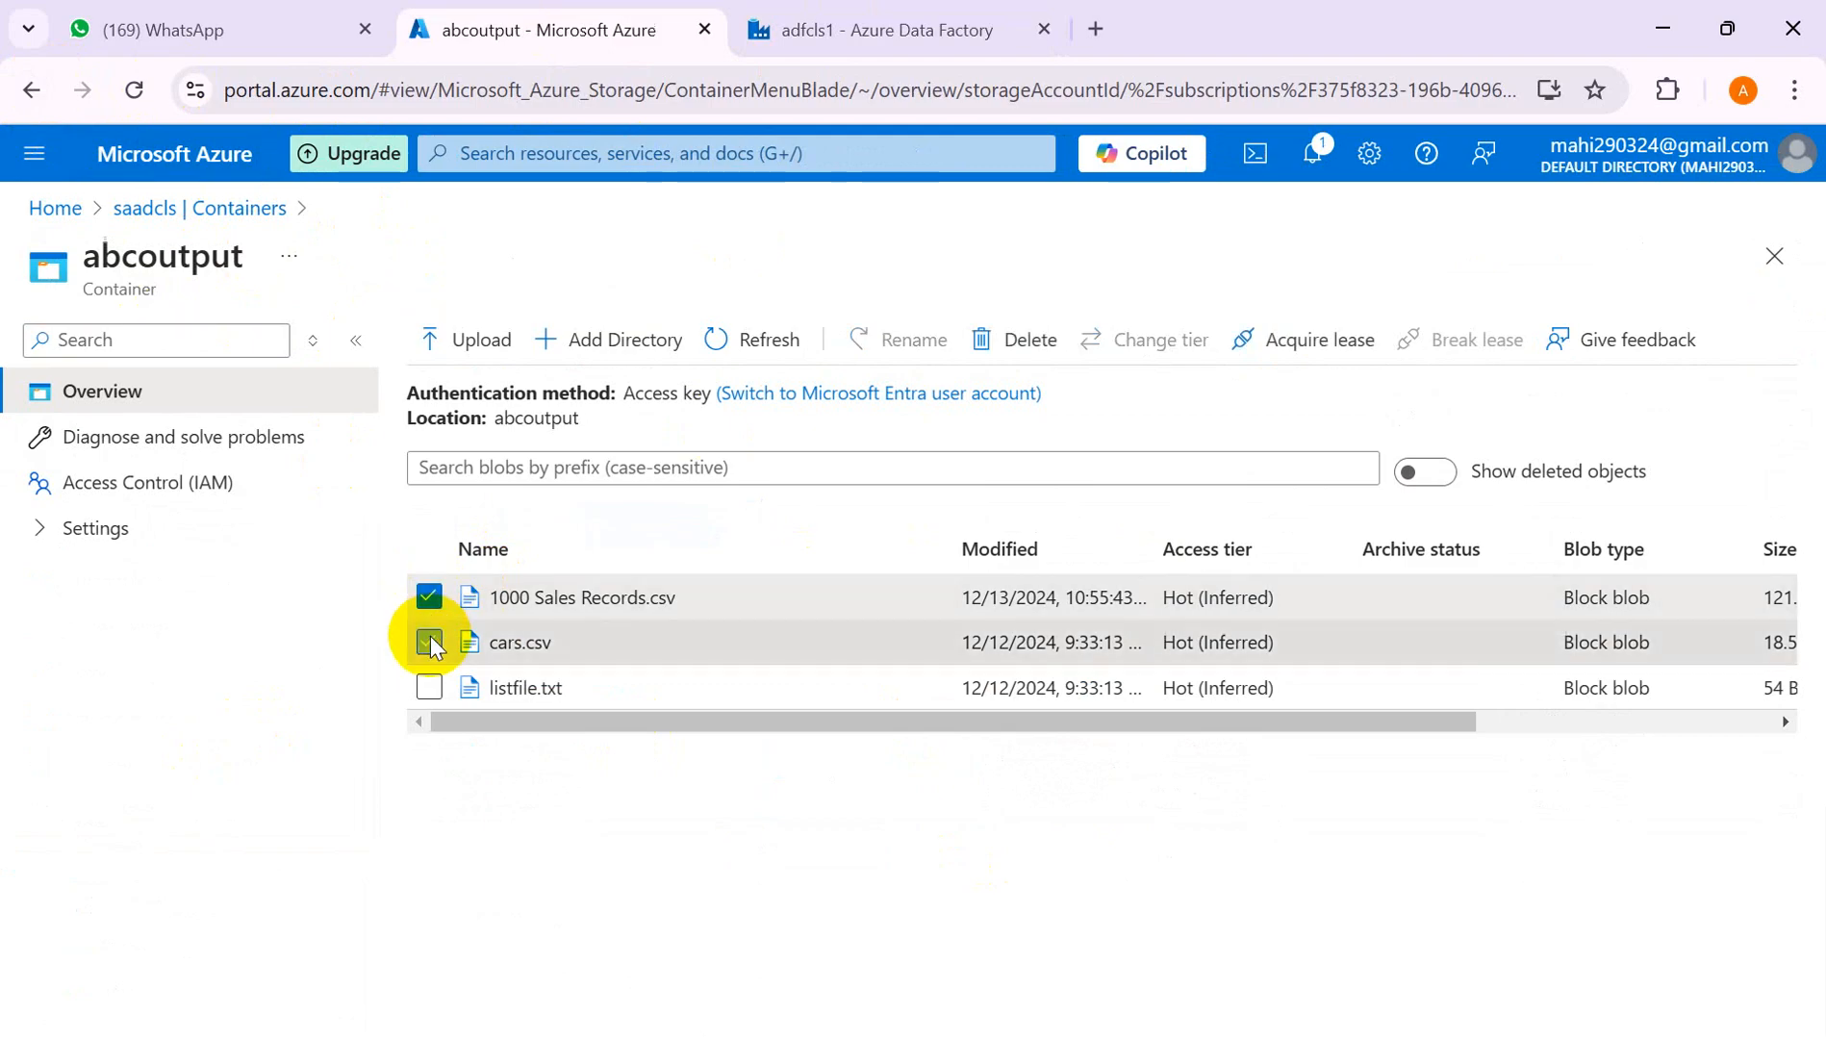
pyautogui.click(430, 687)
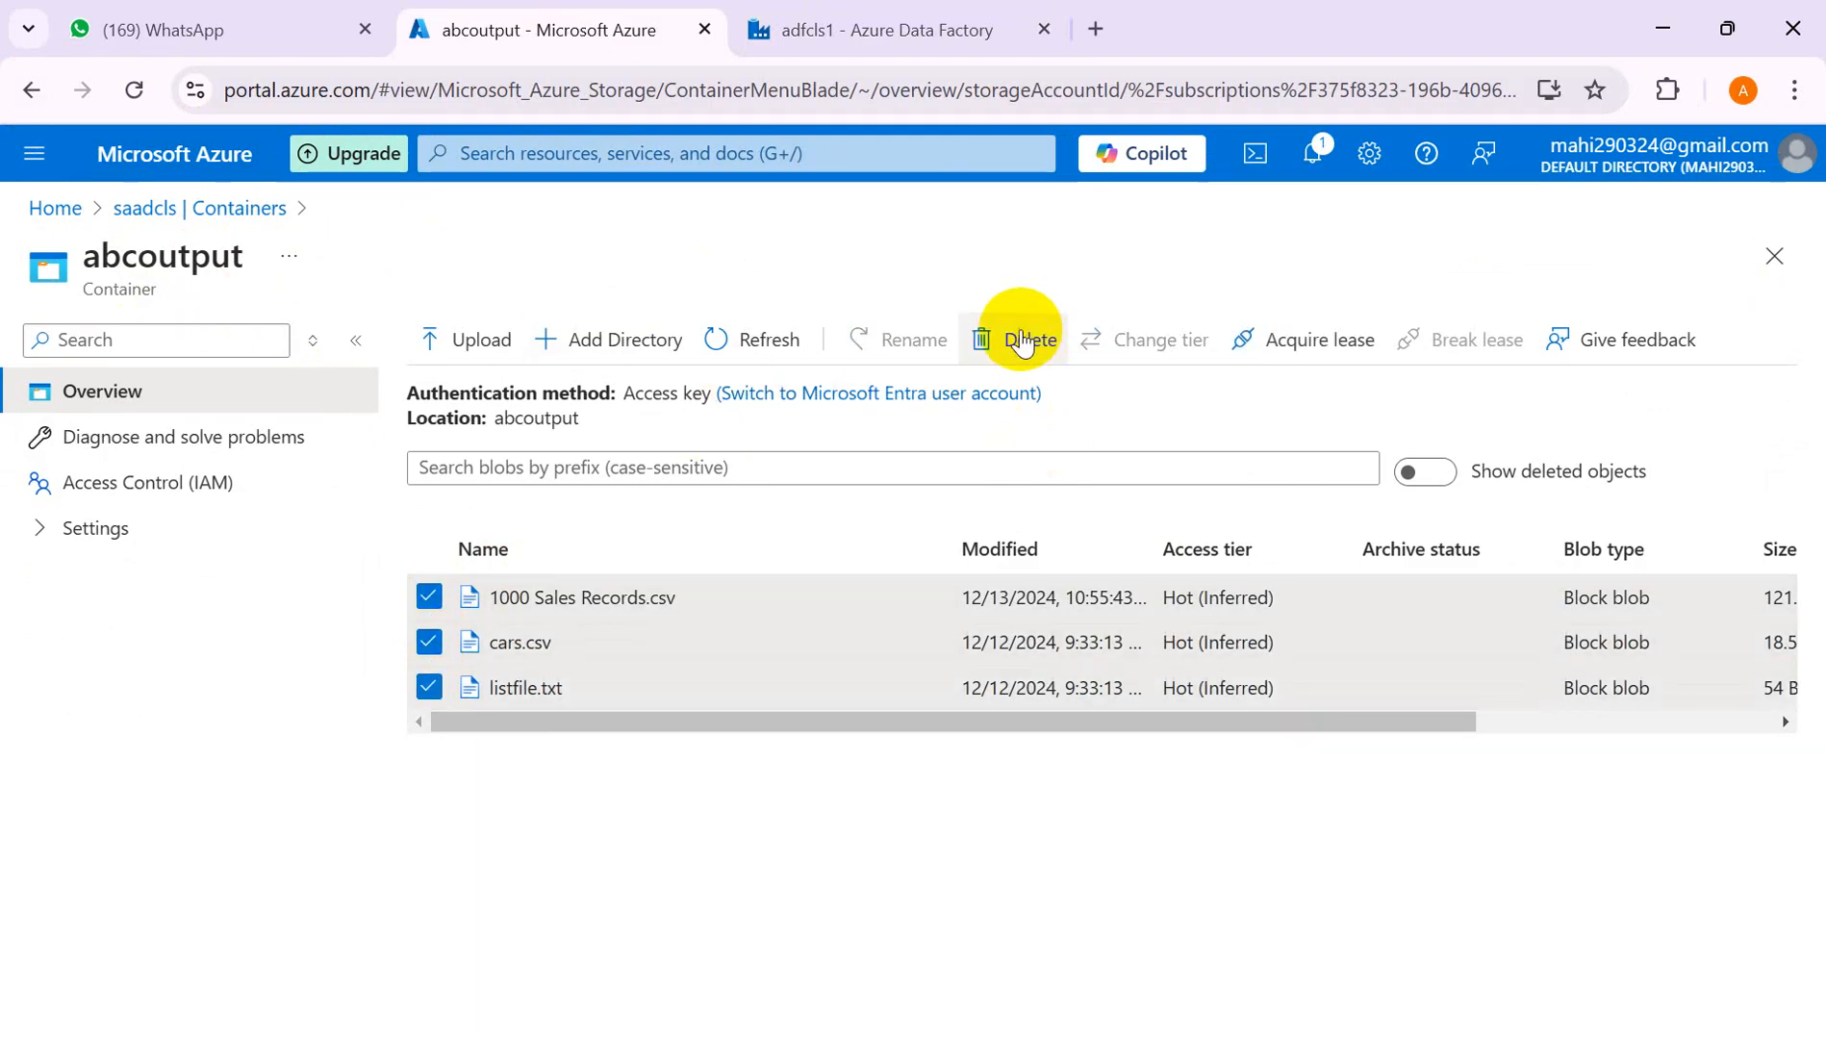
pyautogui.click(1024, 341)
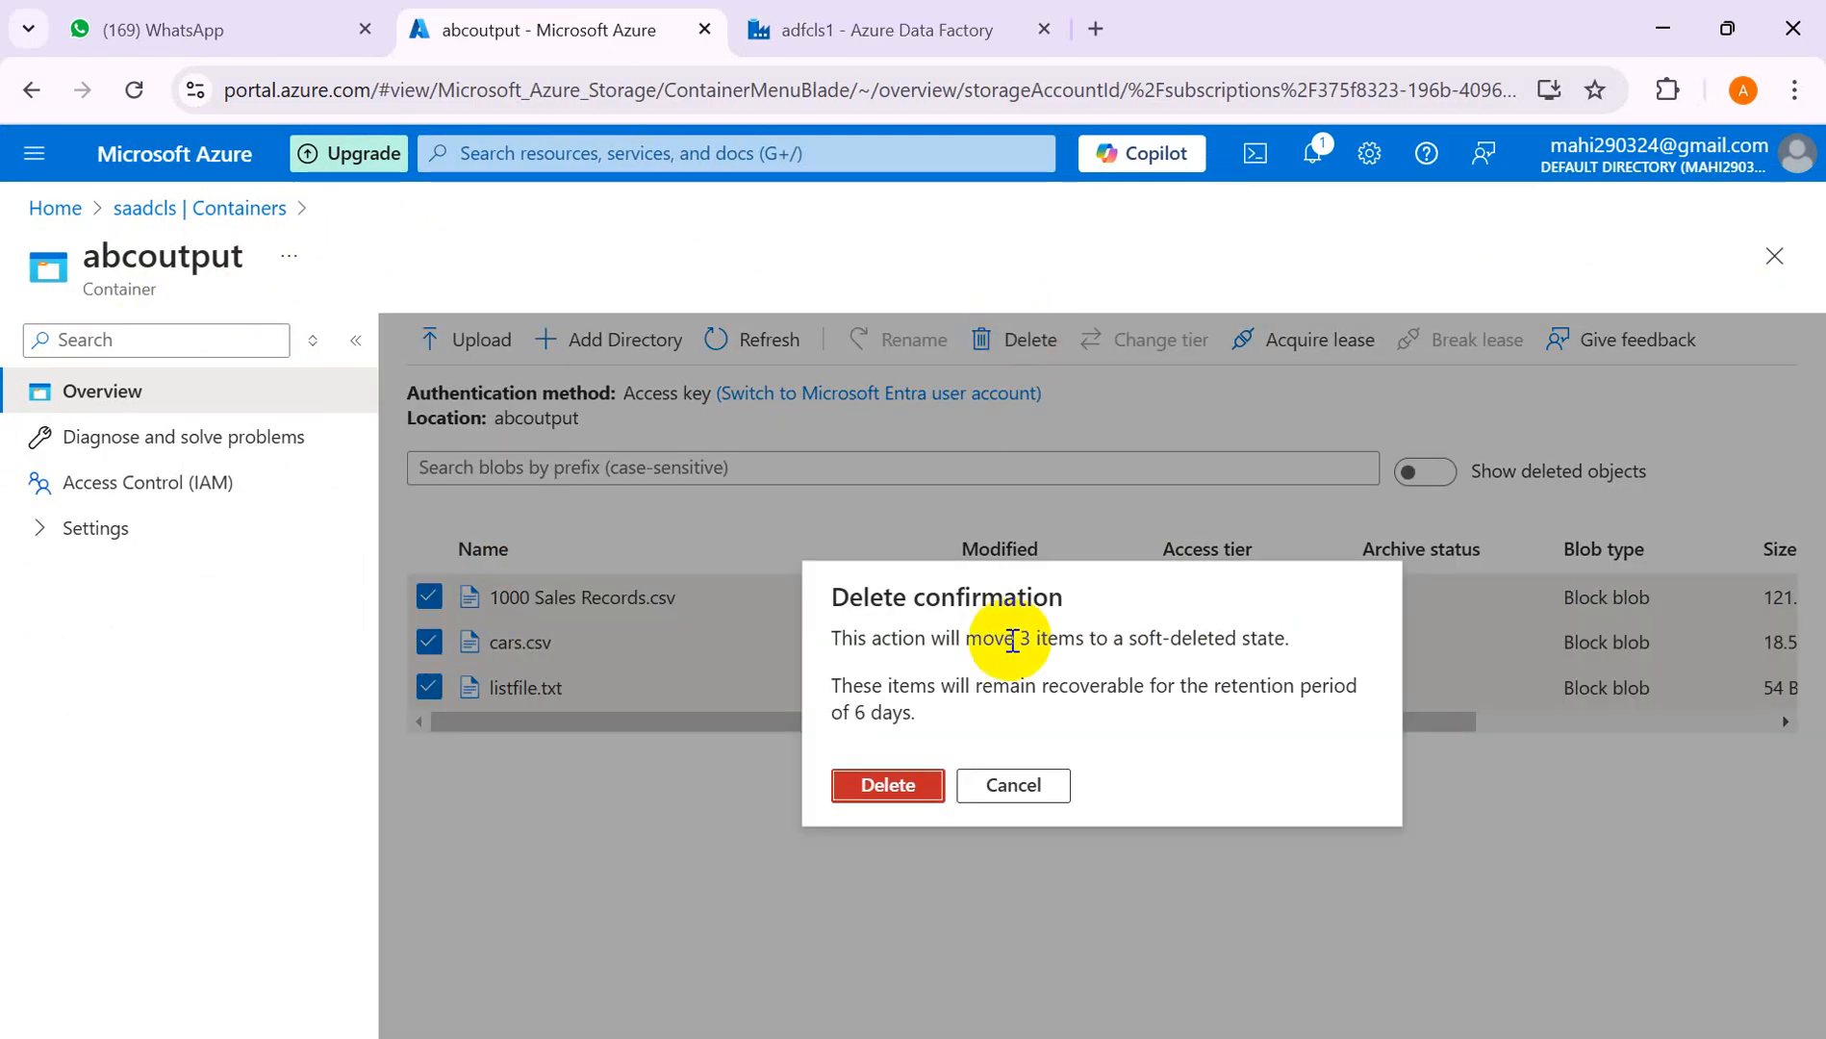
pyautogui.click(877, 786)
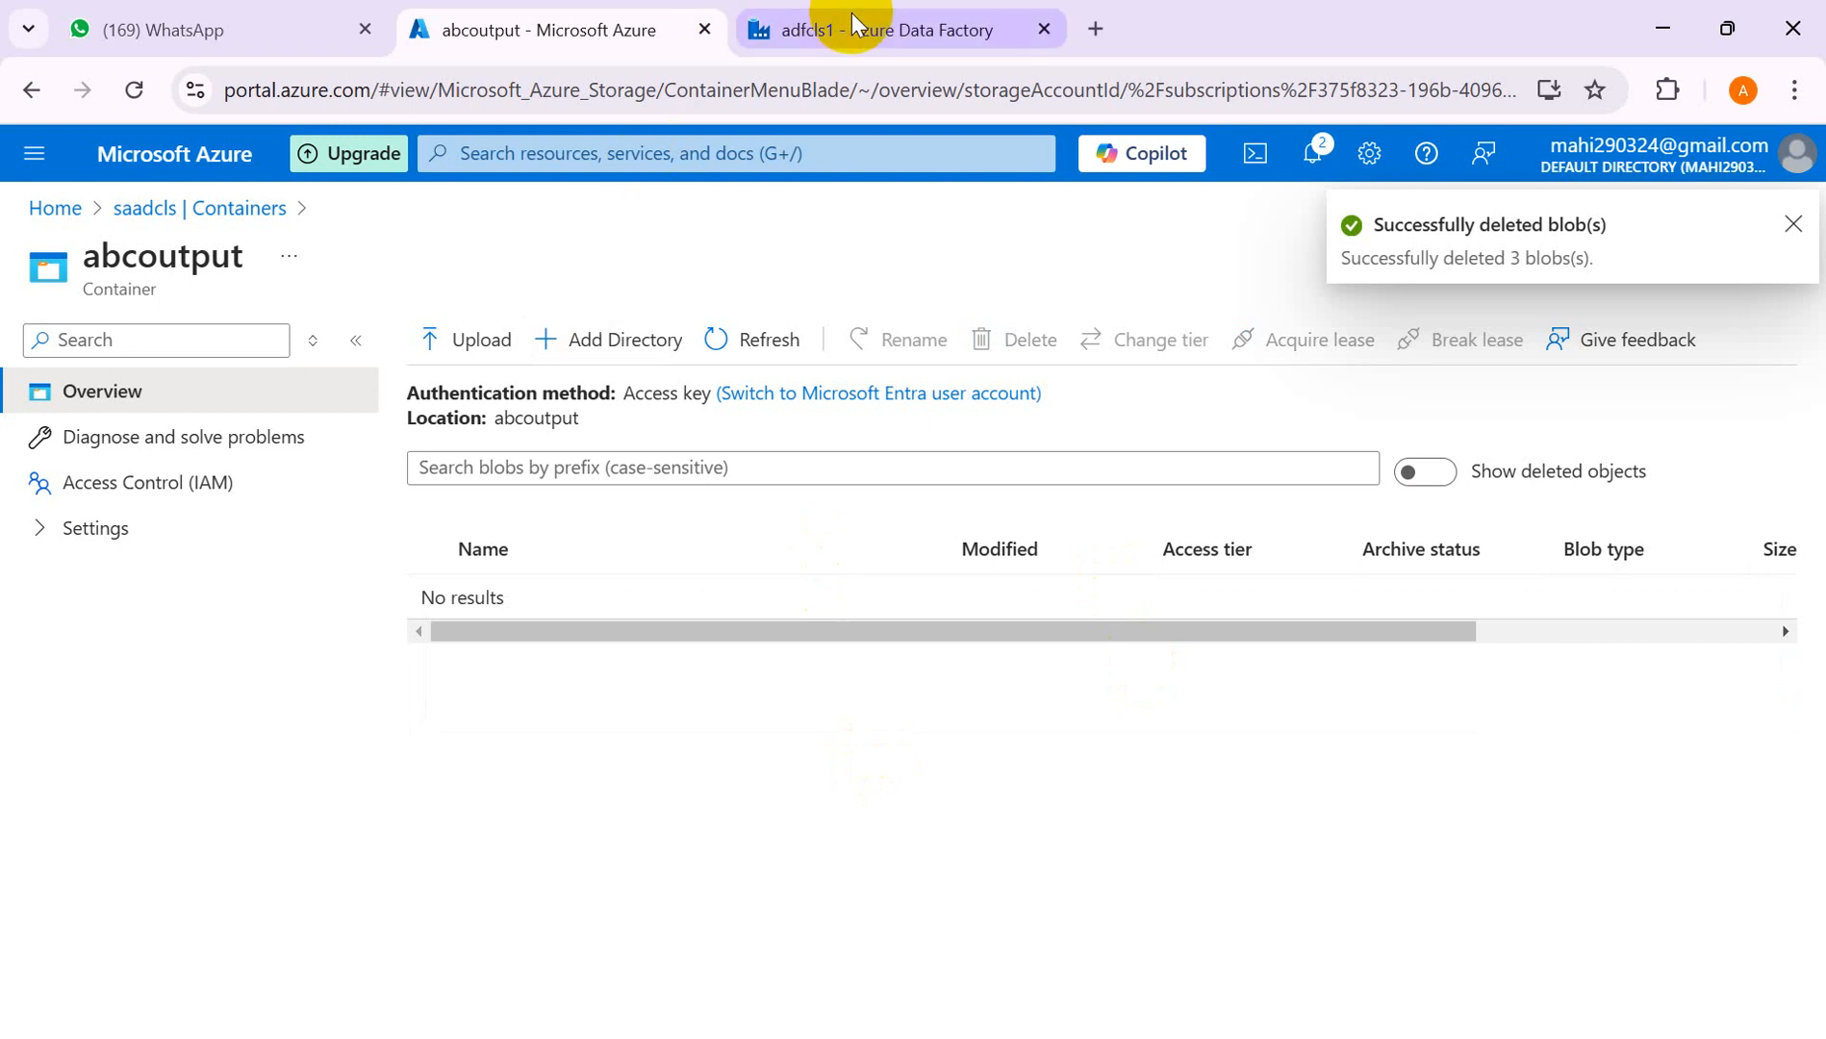
# - Switch to Data Factory and clear the start time of the copy activity's last-modified source filter
pyautogui.click(830, 38)
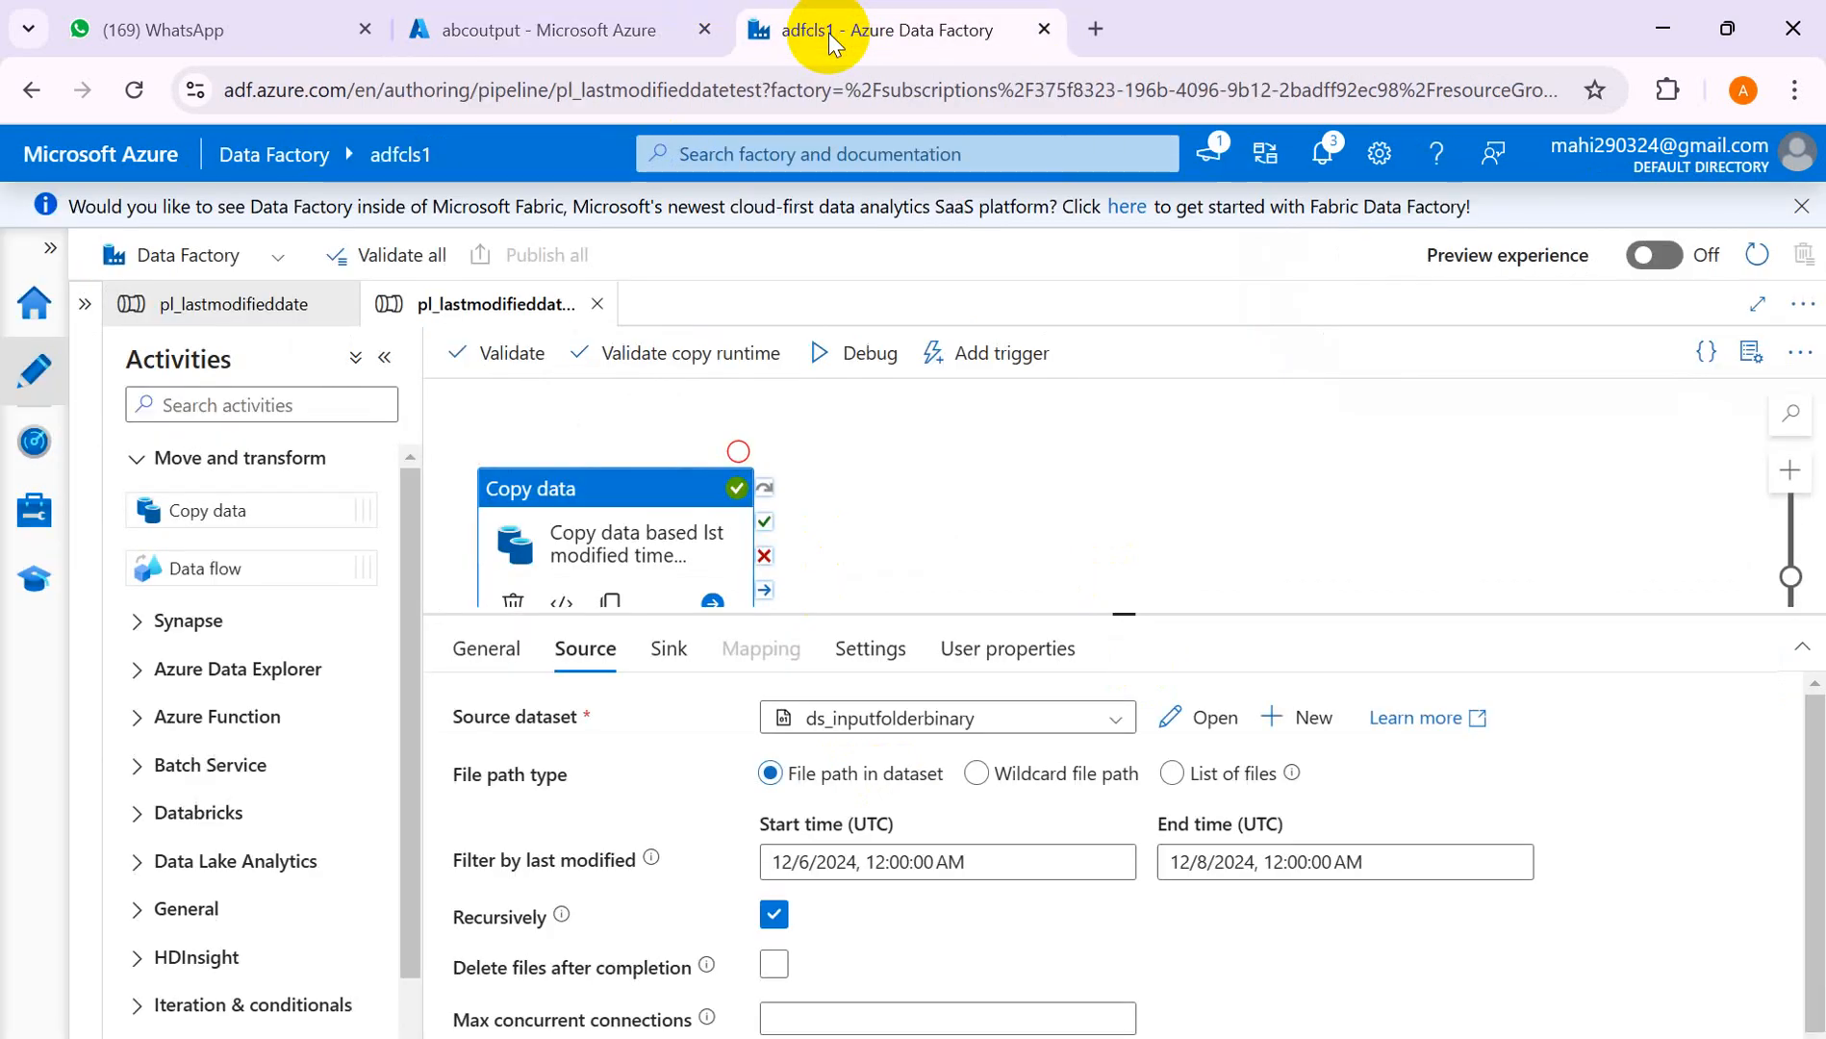
pyautogui.click(970, 863)
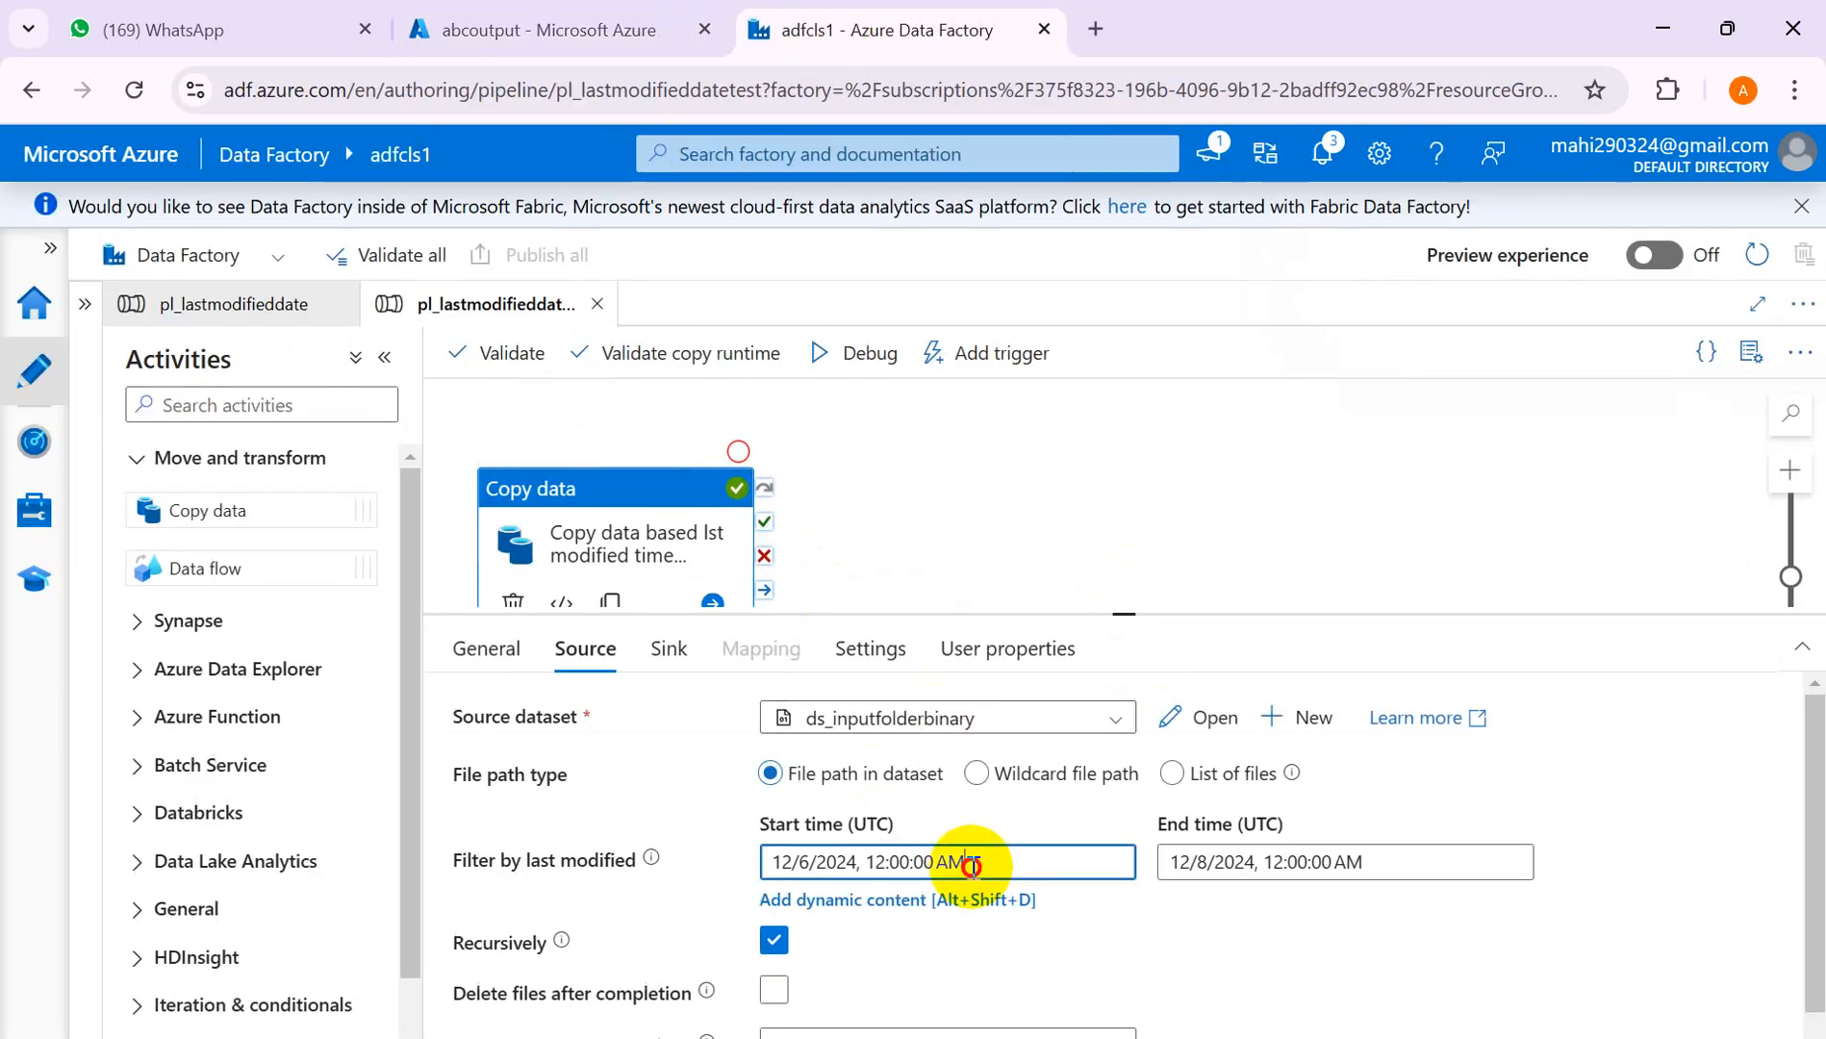
pyautogui.click(1108, 948)
pyautogui.moveTo(991, 865); pyautogui.dragTo(741, 849)
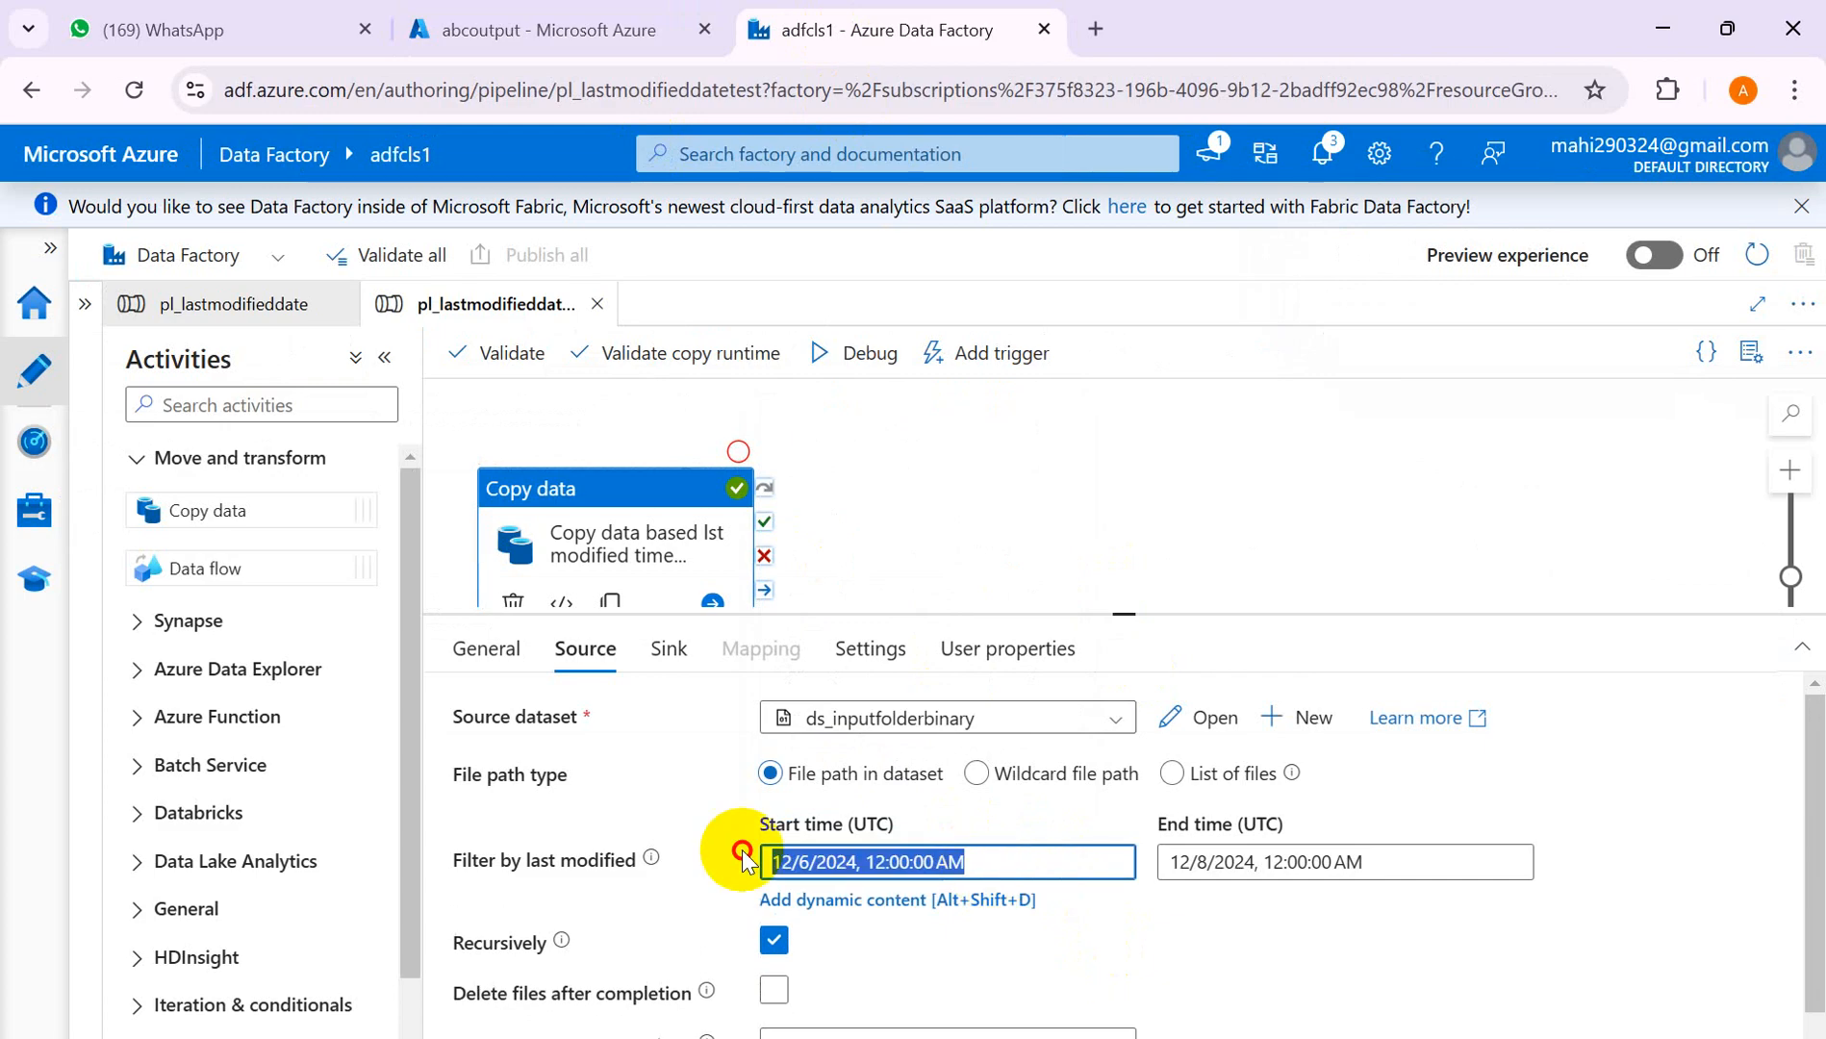
pyautogui.press('BackSpace')
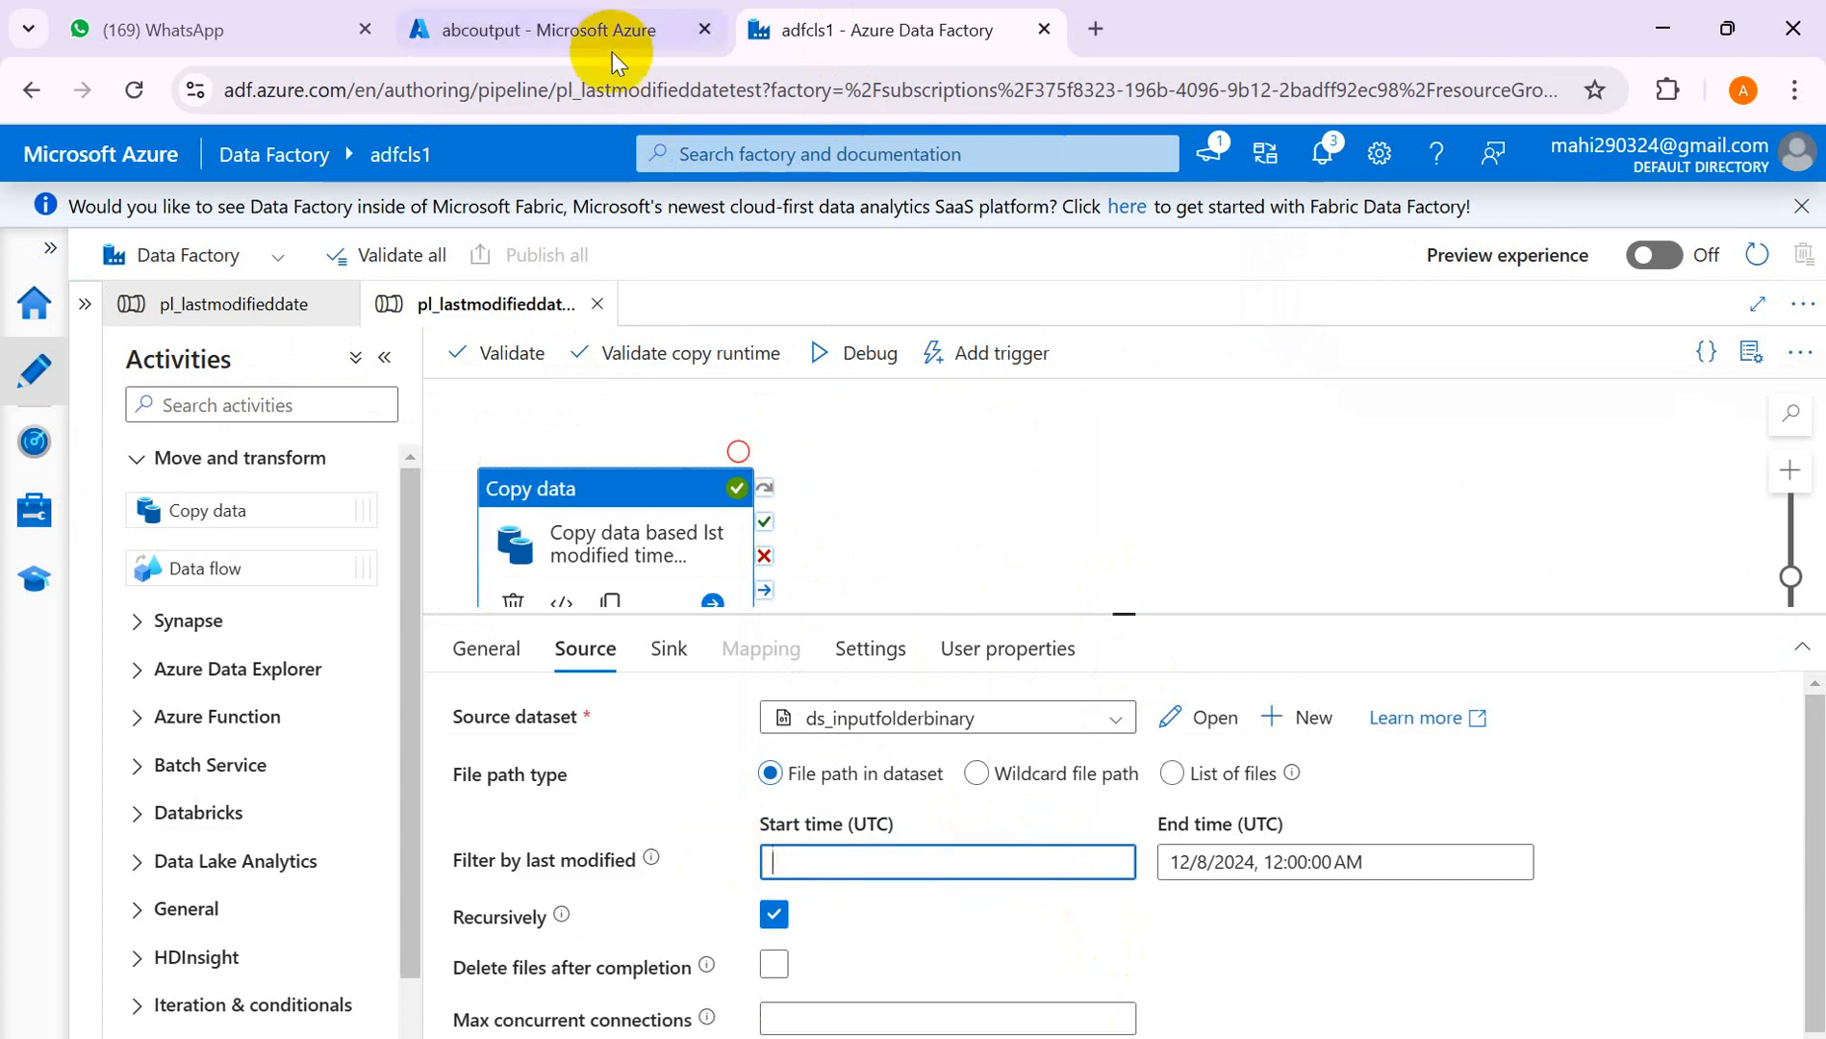
# - Switch to the Azure portal and check the modified dates of the files in the input container
pyautogui.click(581, 32)
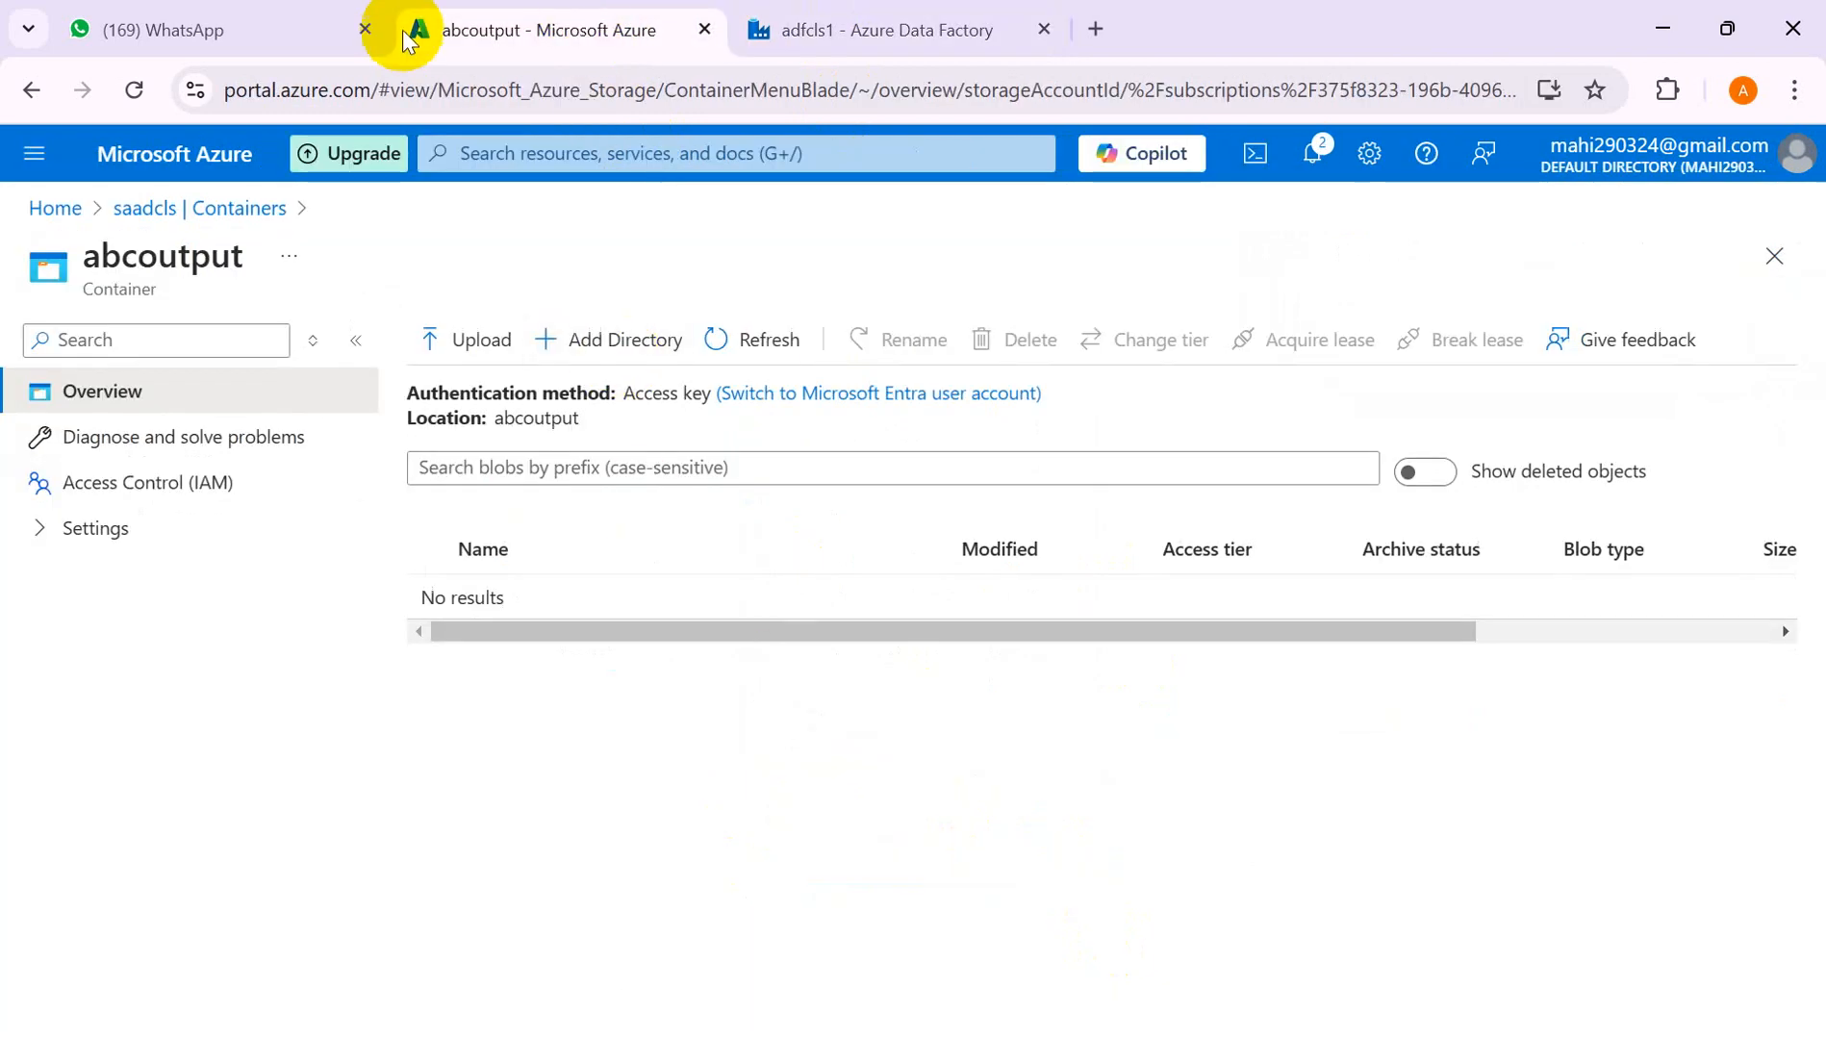
pyautogui.click(191, 208)
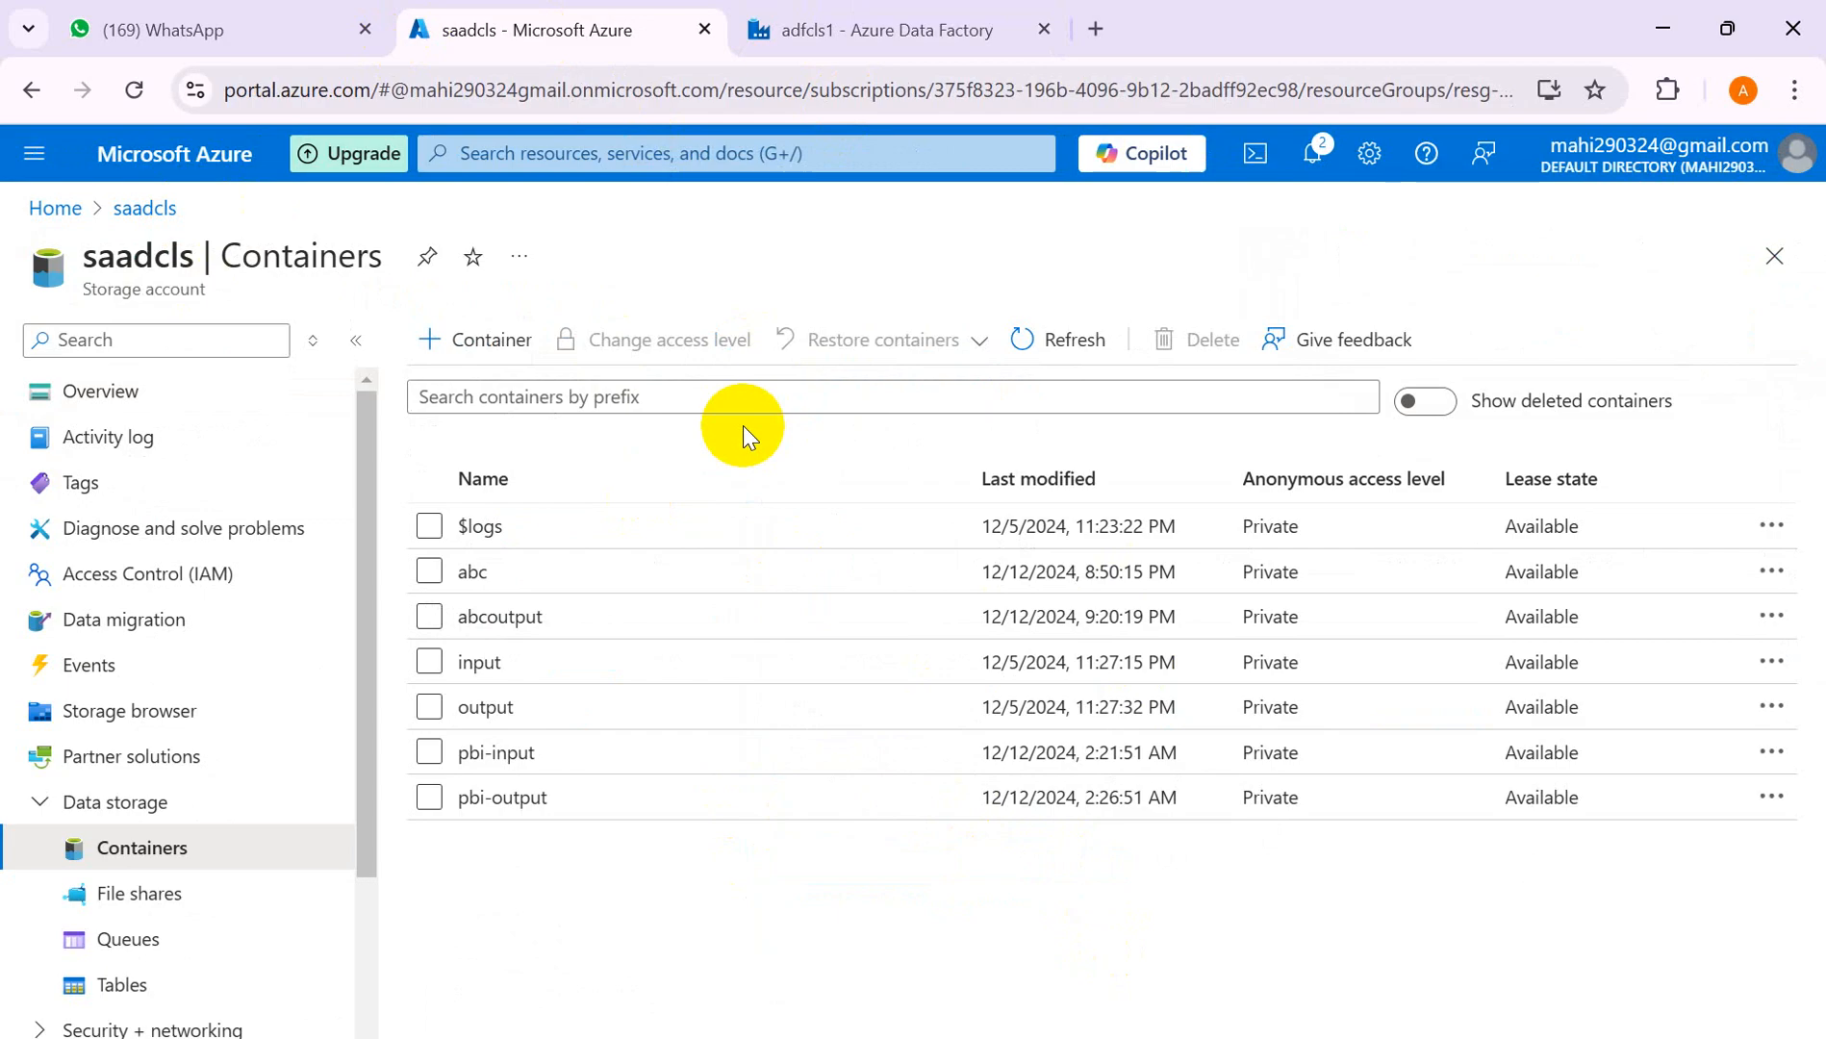
pyautogui.click(481, 662)
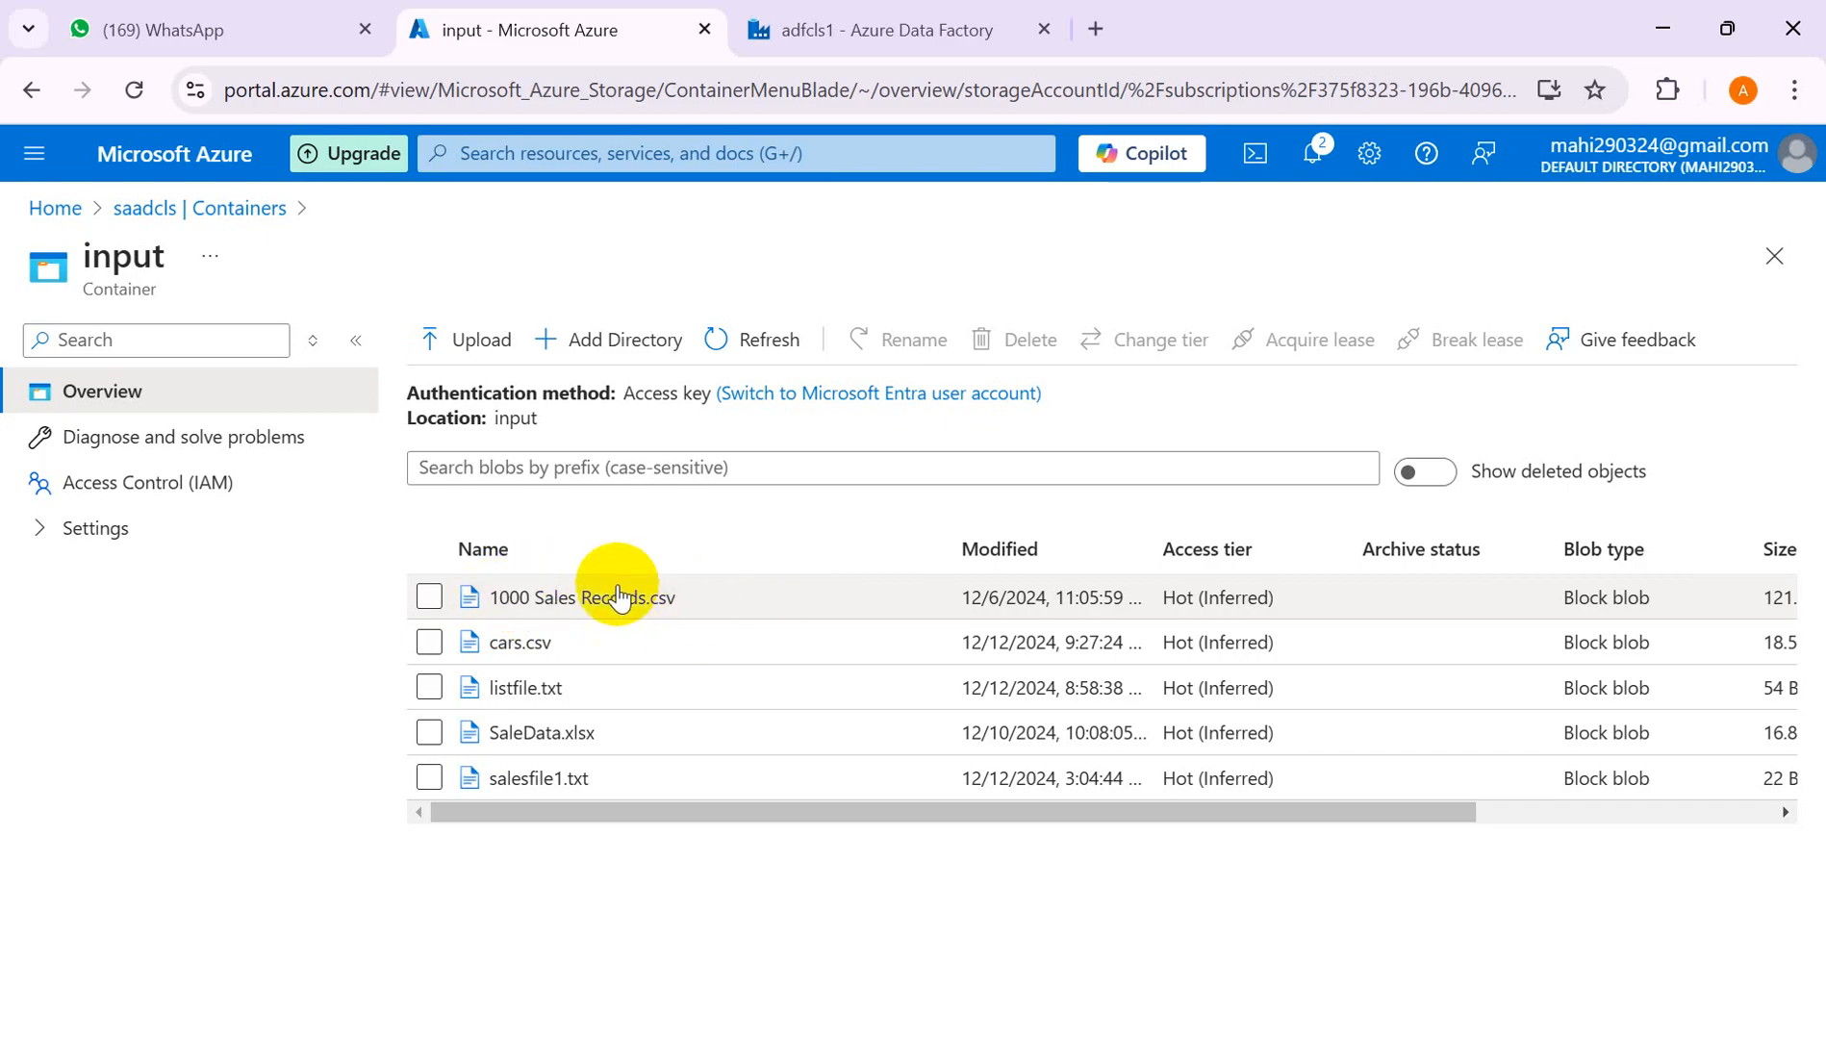
# - Switch to Data Factory and set the last-modified filter's start time (UTC) to 12/6/2024, 12:00:00 AM
pyautogui.click(791, 30)
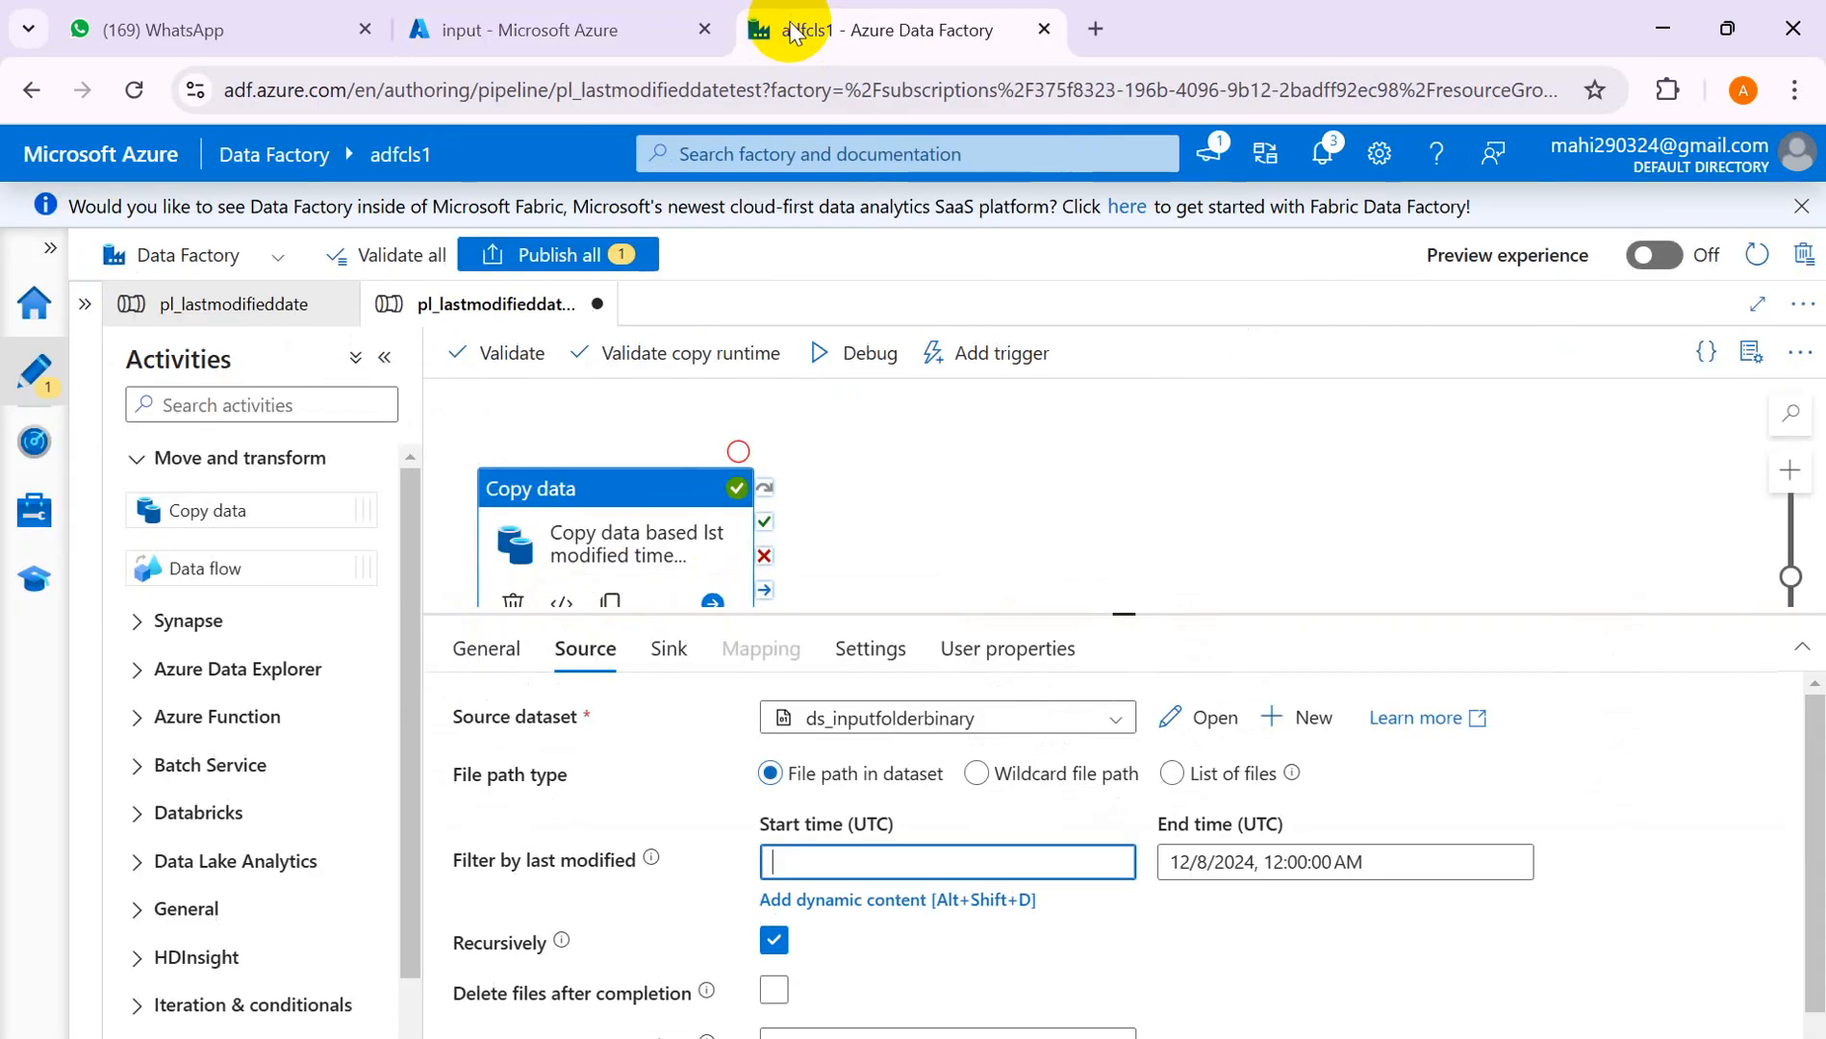
pyautogui.click(784, 859)
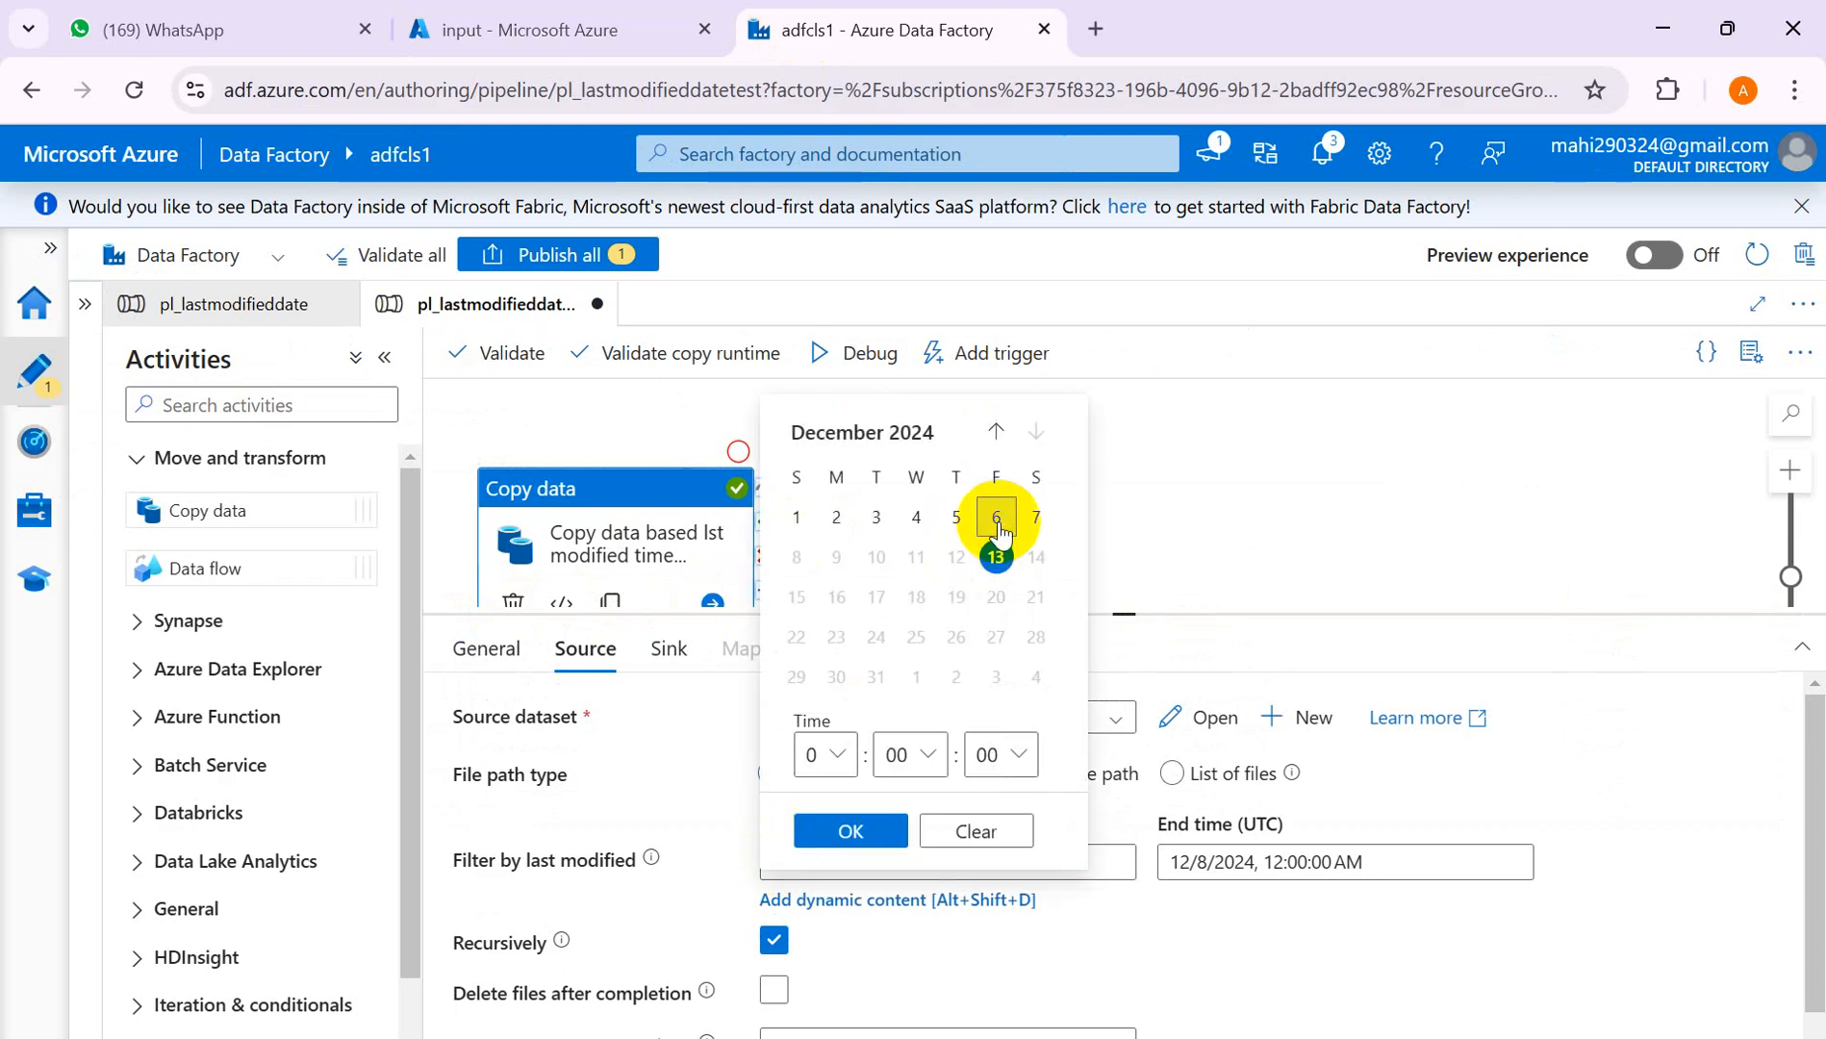
pyautogui.click(846, 831)
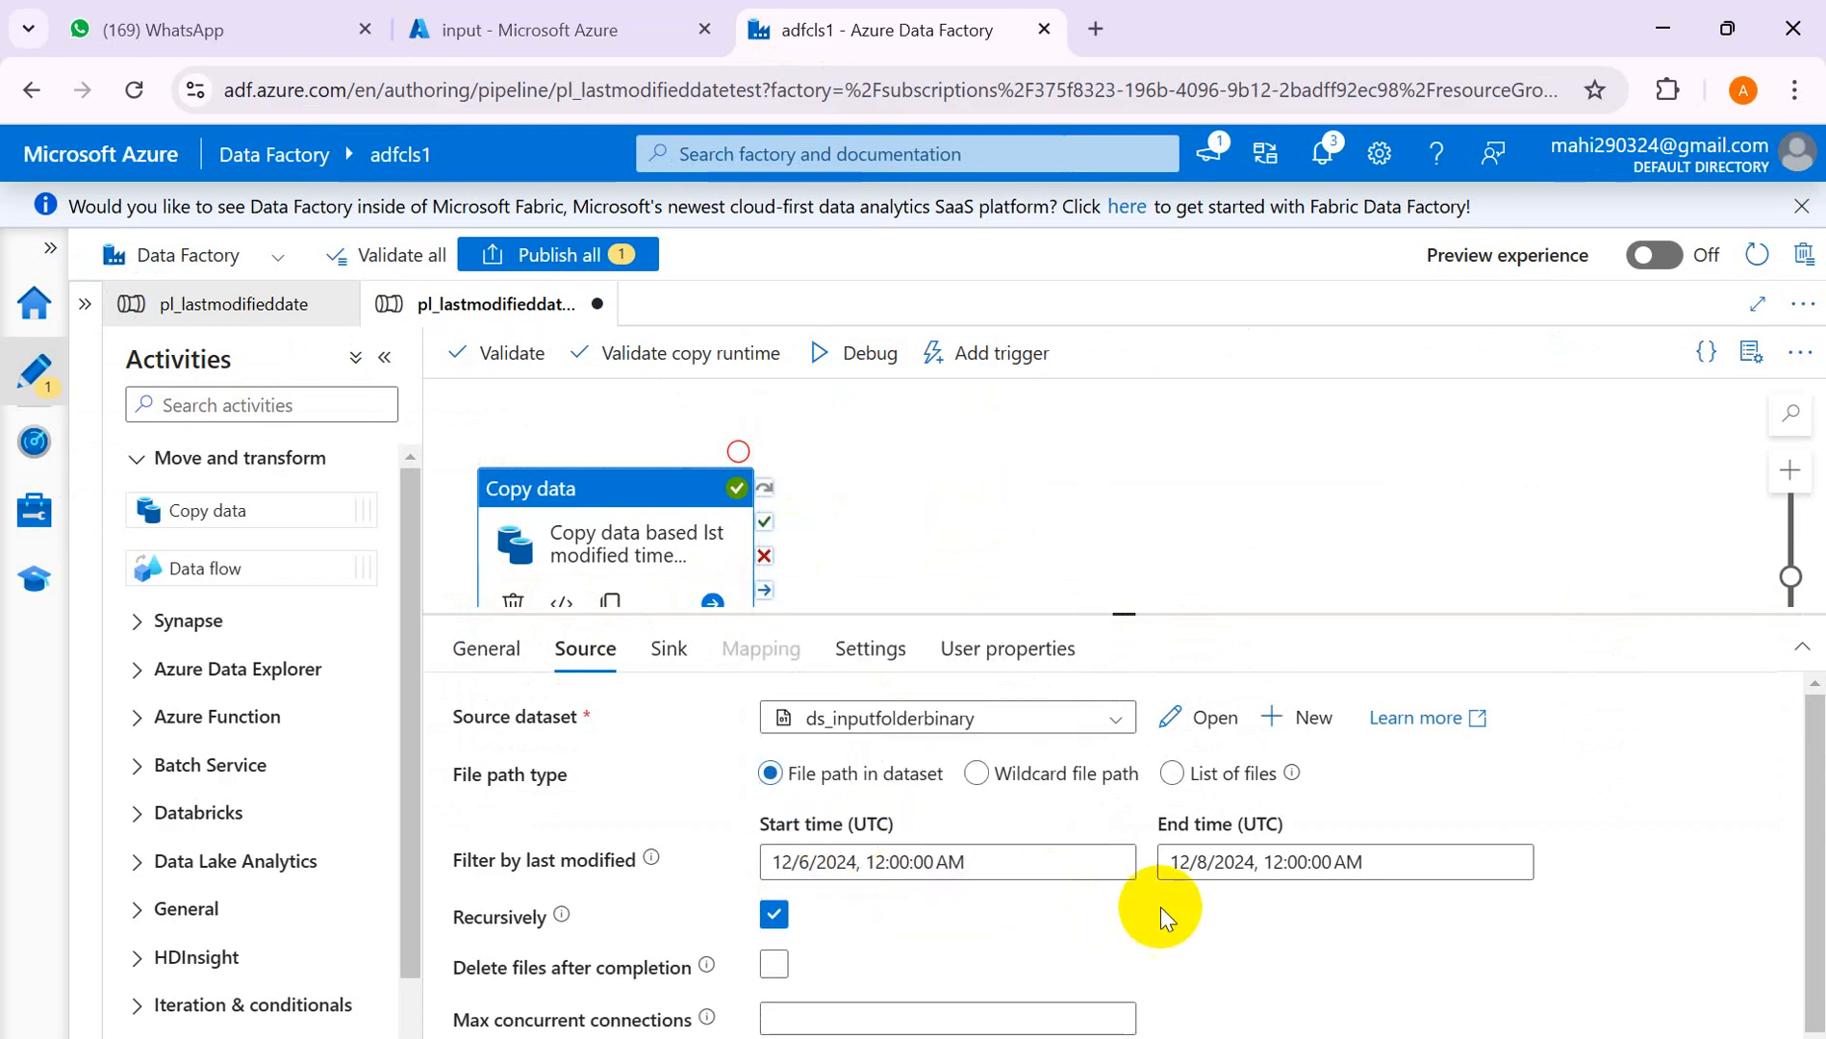
# - Set the last-modified filter's end time (UTC) to 12/7/2024, 12:00:00 AM
pyautogui.moveTo(1383, 872); pyautogui.dragTo(1170, 859)
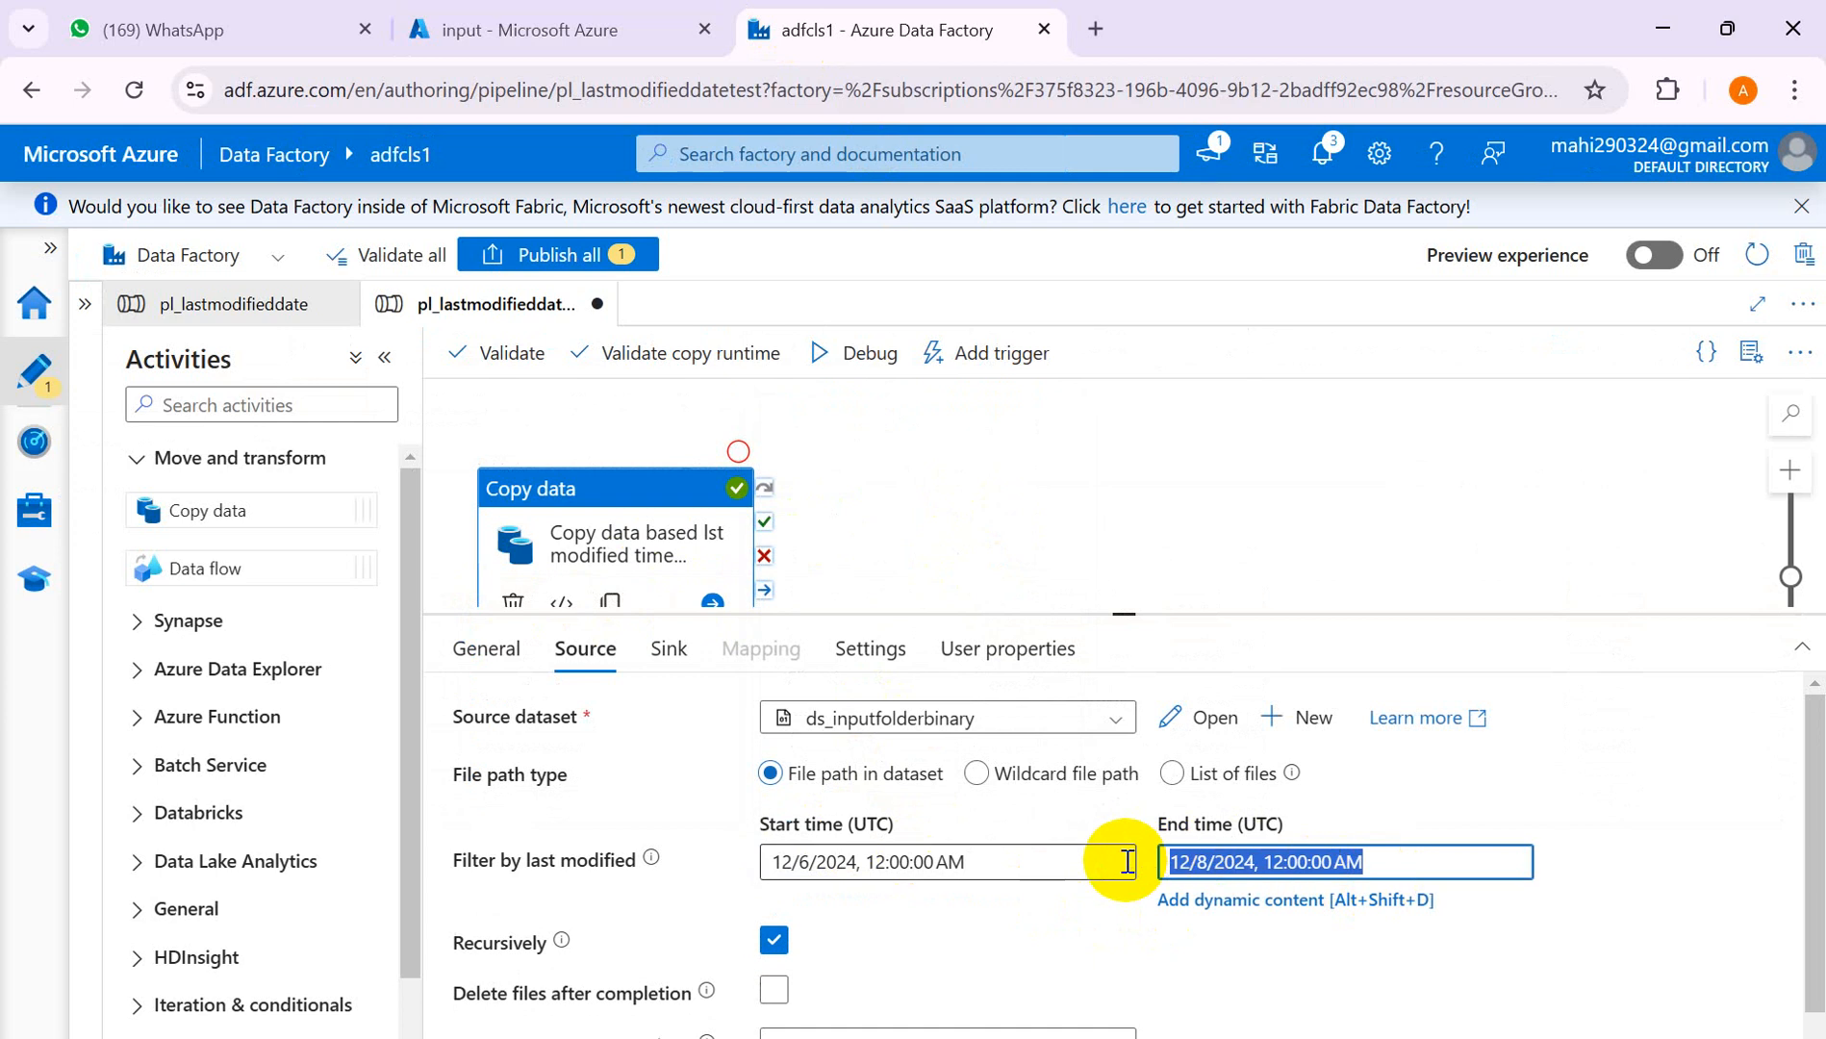
pyautogui.press('BackSpace')
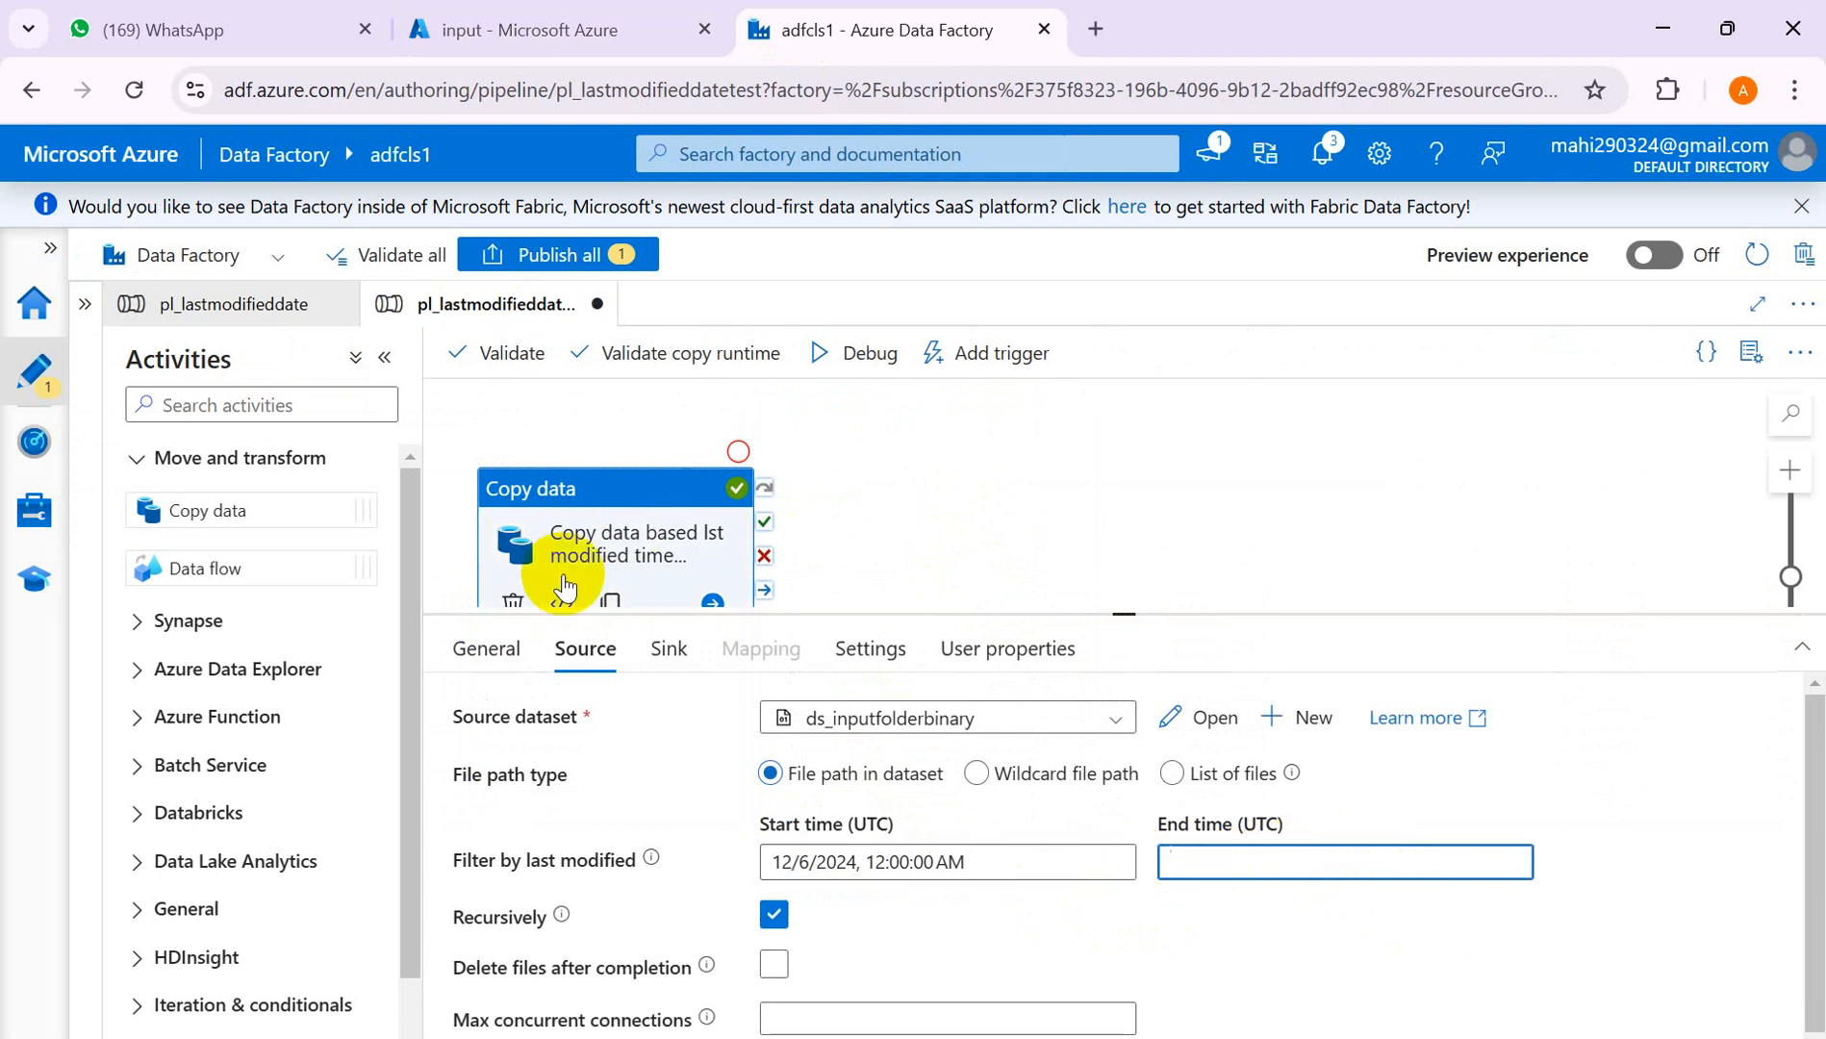
pyautogui.click(1189, 866)
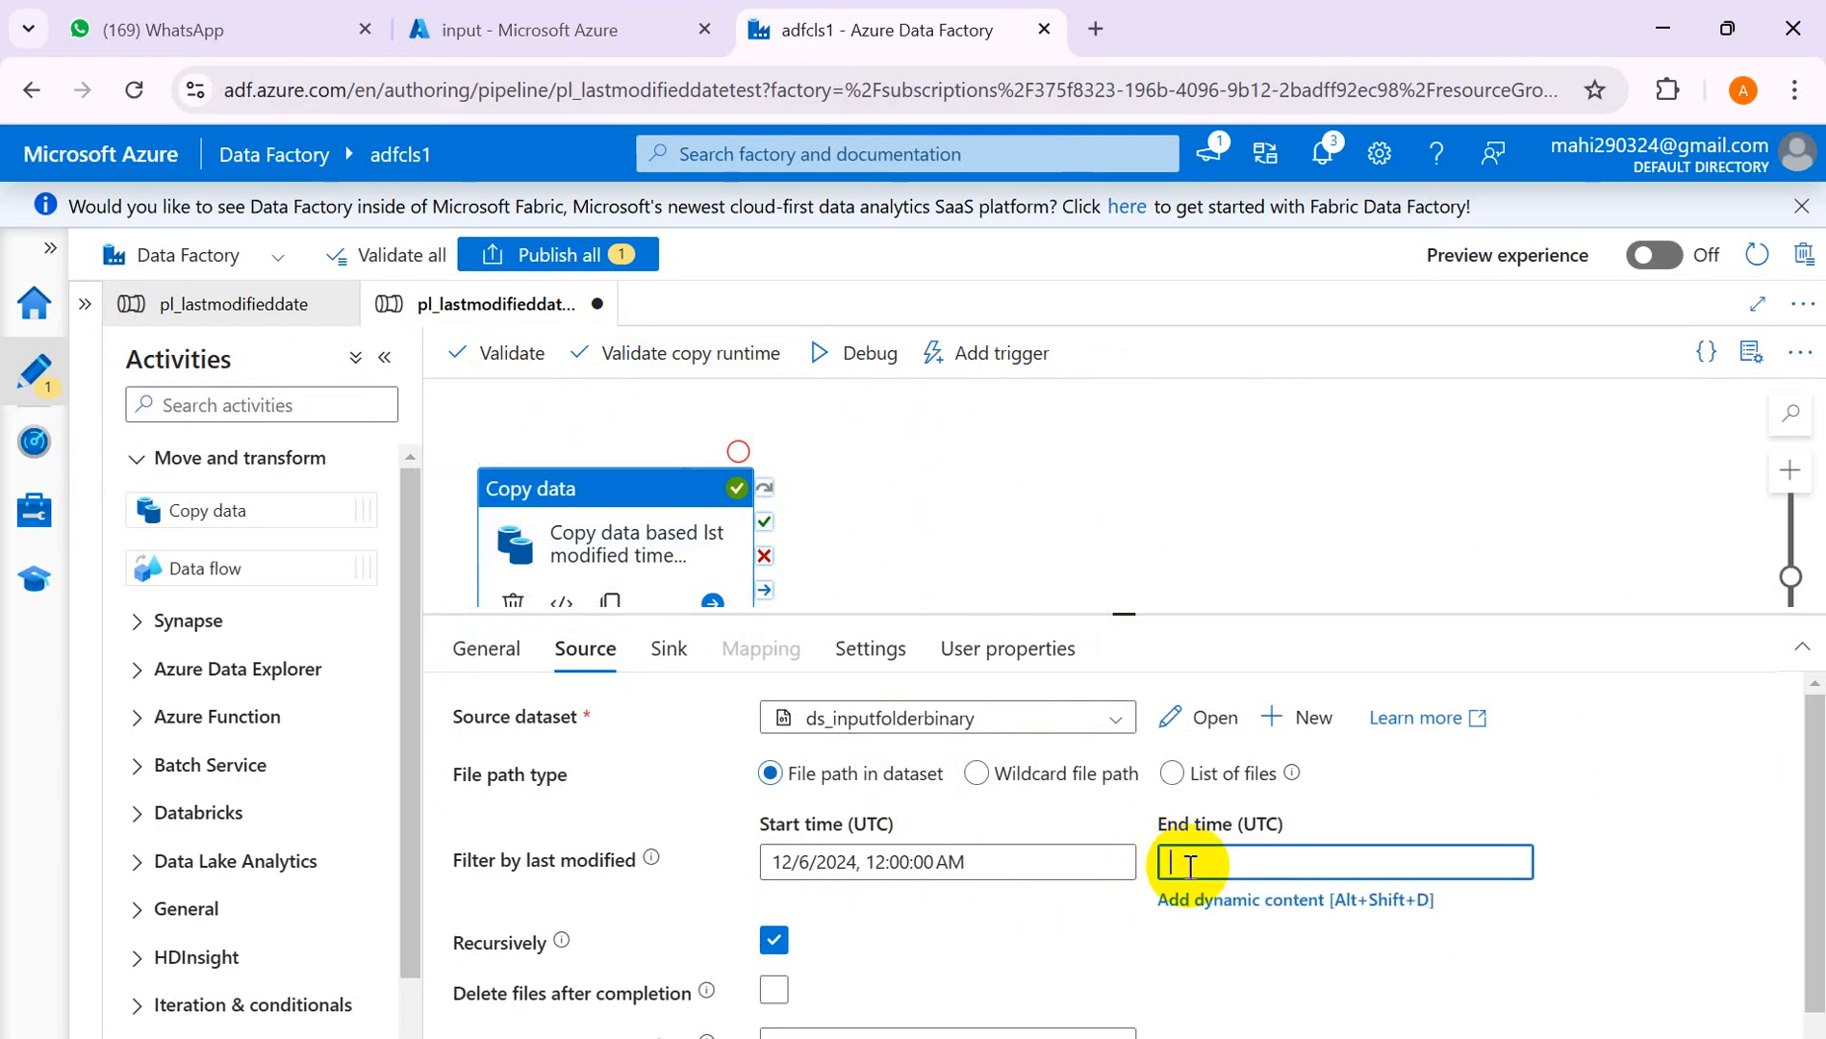
pyautogui.click(1189, 866)
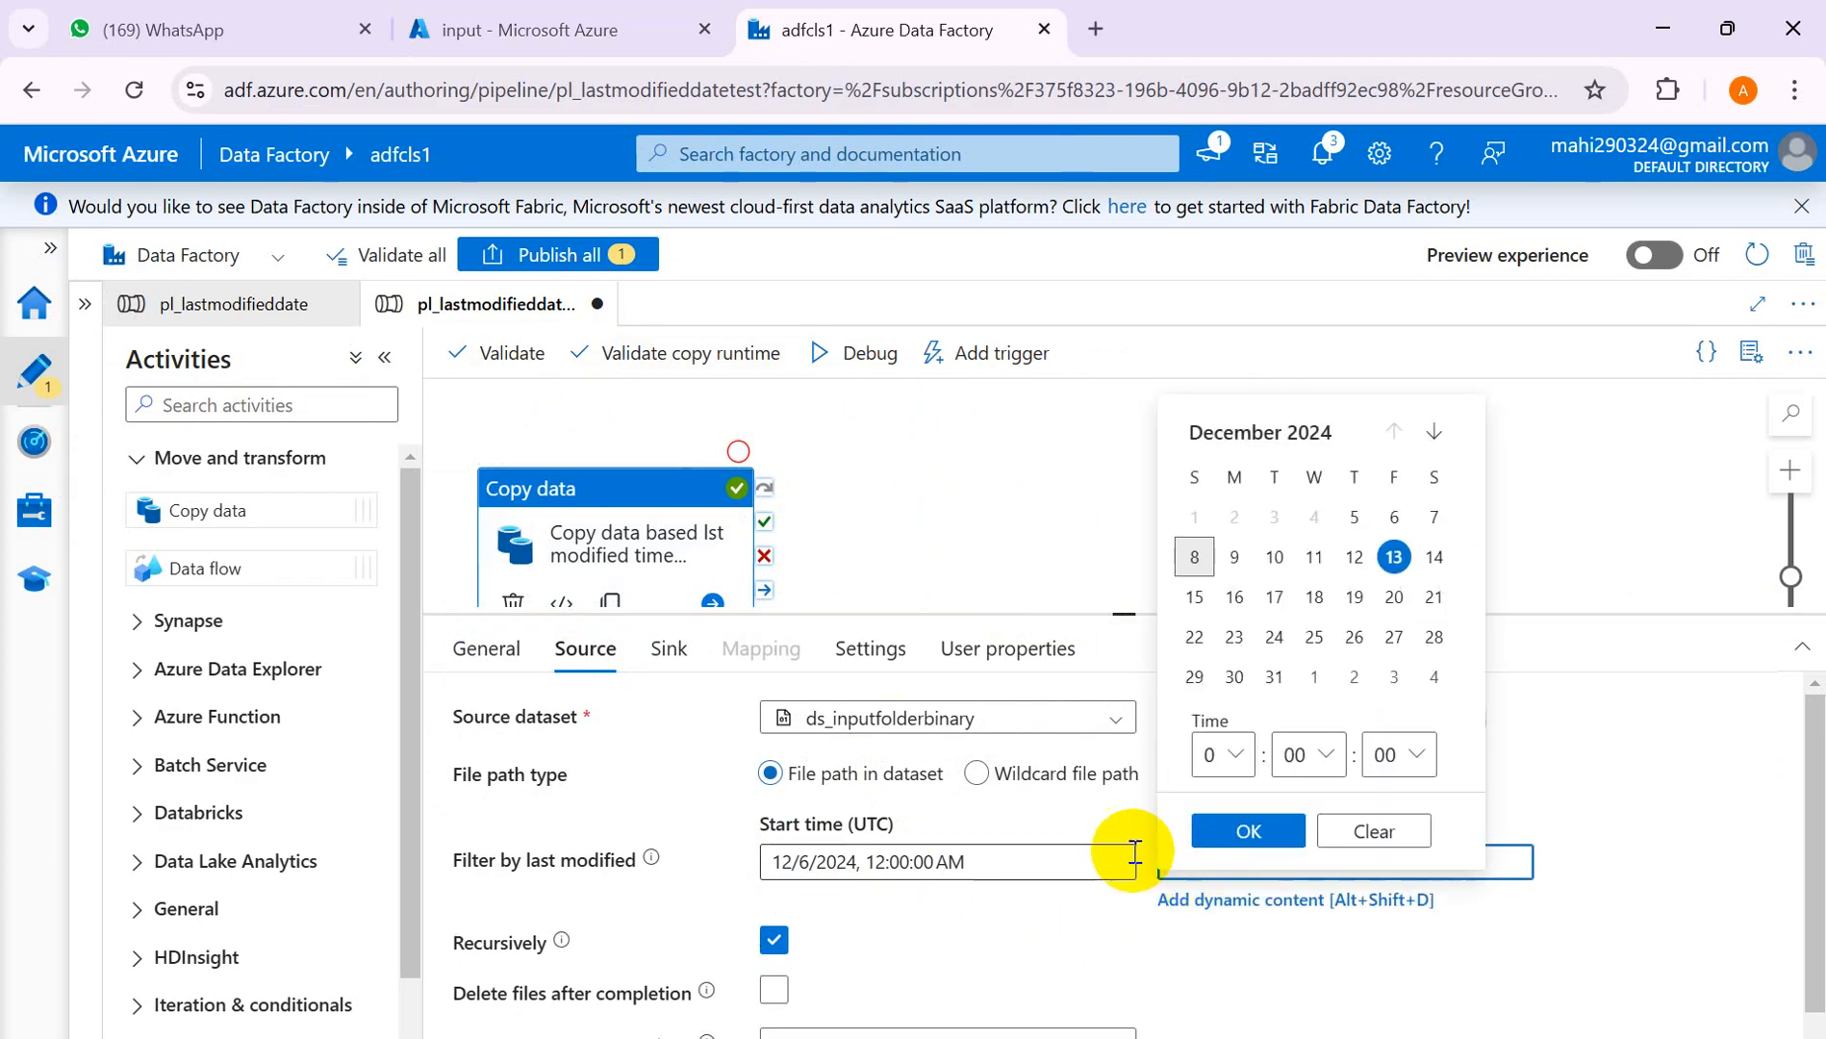
pyautogui.click(1392, 524)
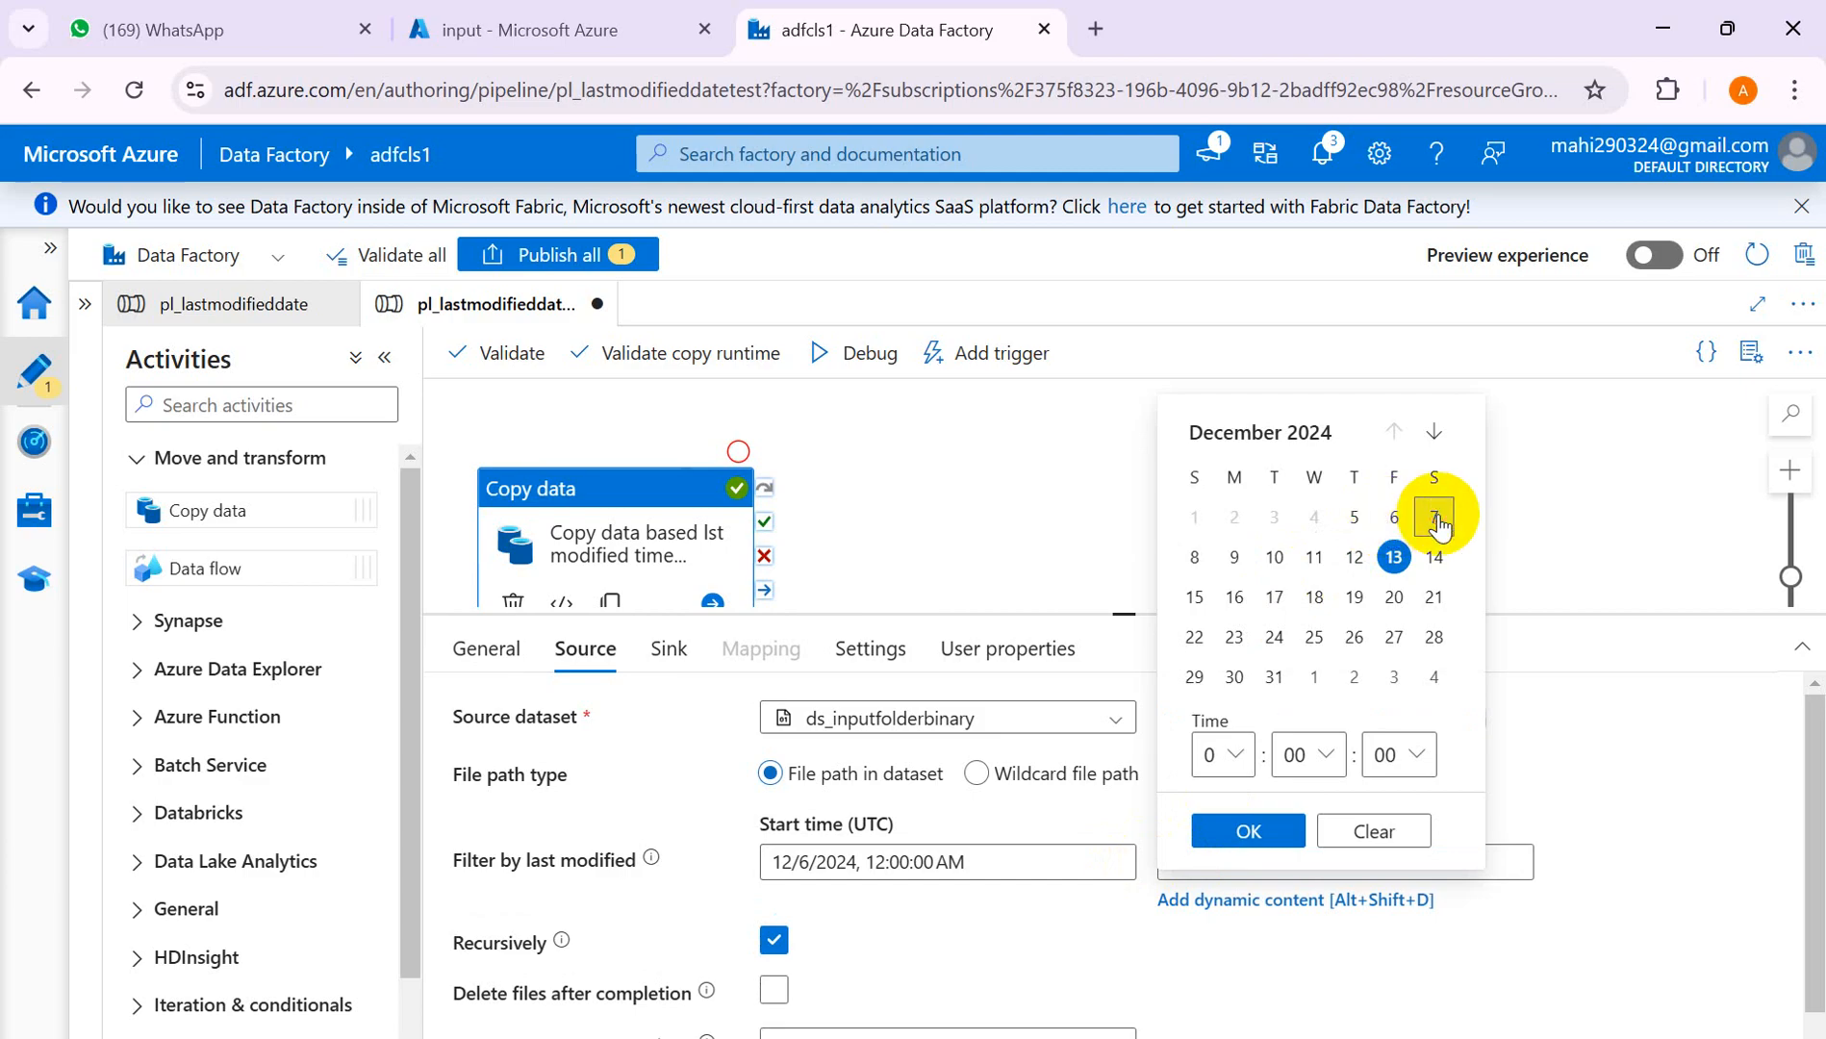
pyautogui.click(1264, 833)
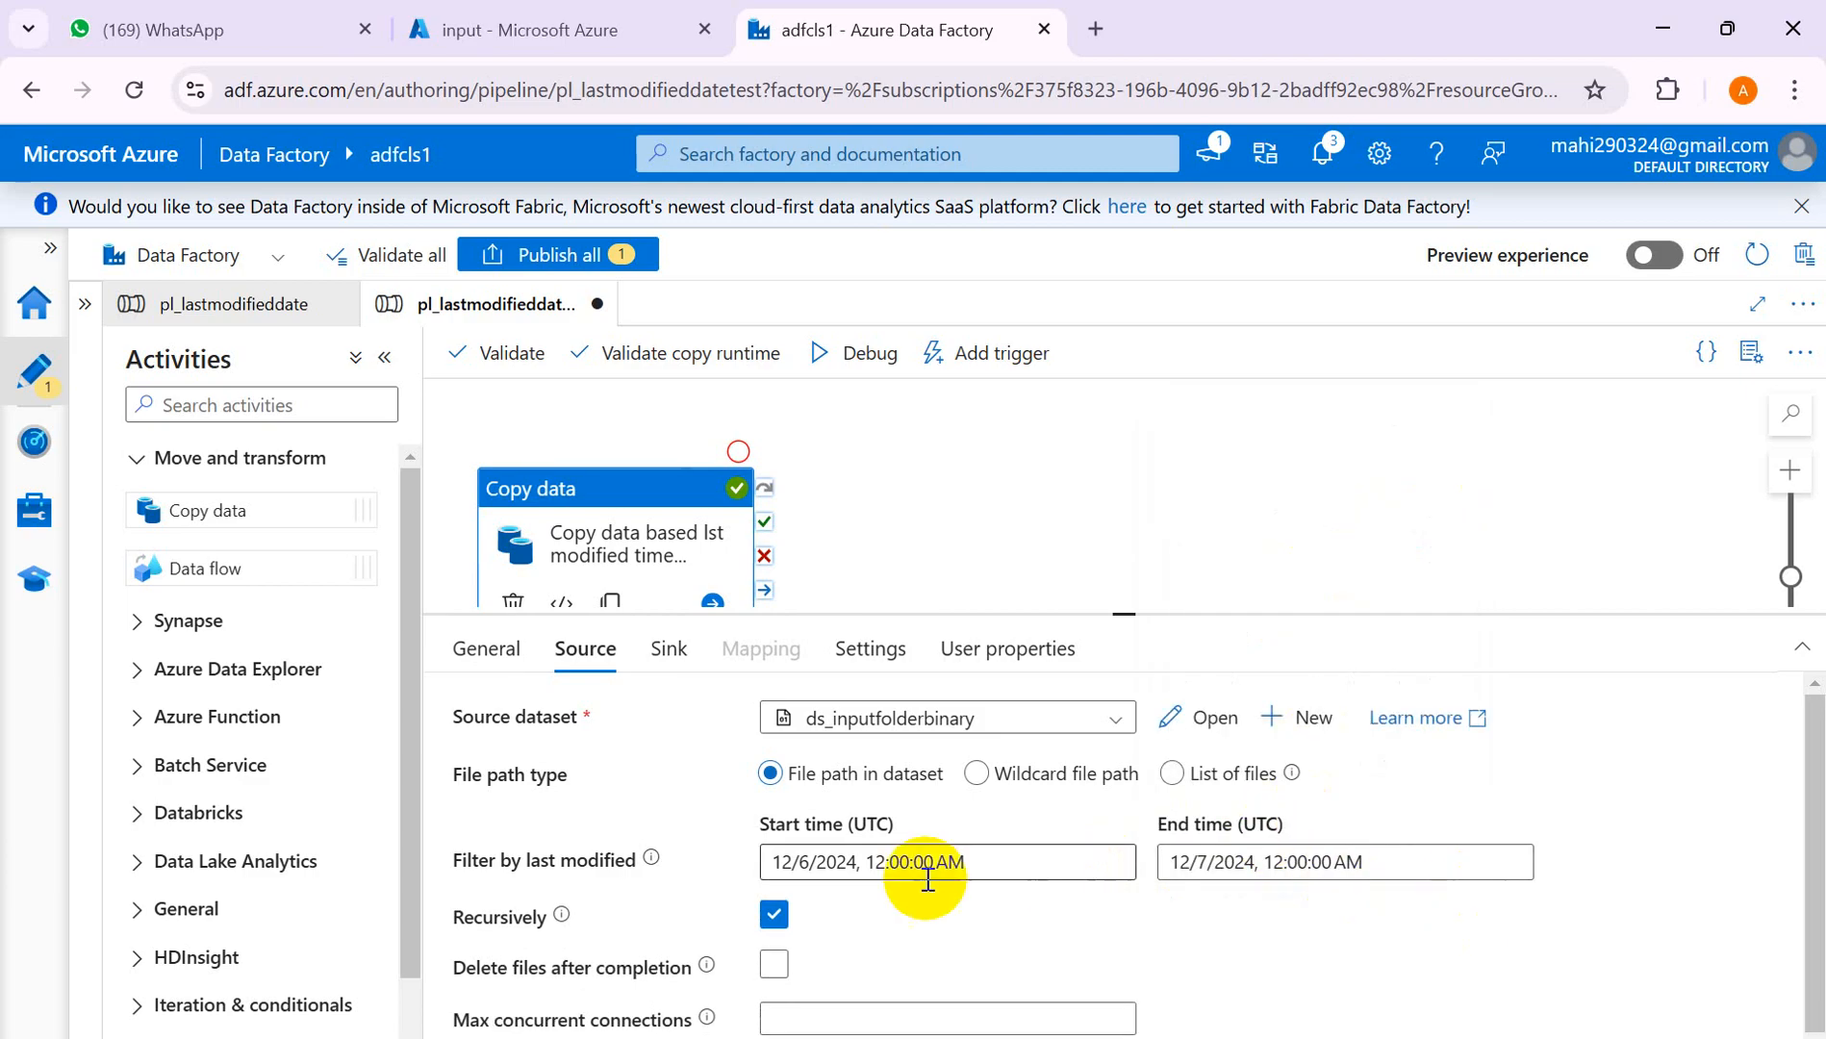
# - Start a debug run of pl_lastmodifieddatetest with the changed filter window and keep refreshing its run status
pyautogui.moveTo(562, 919)
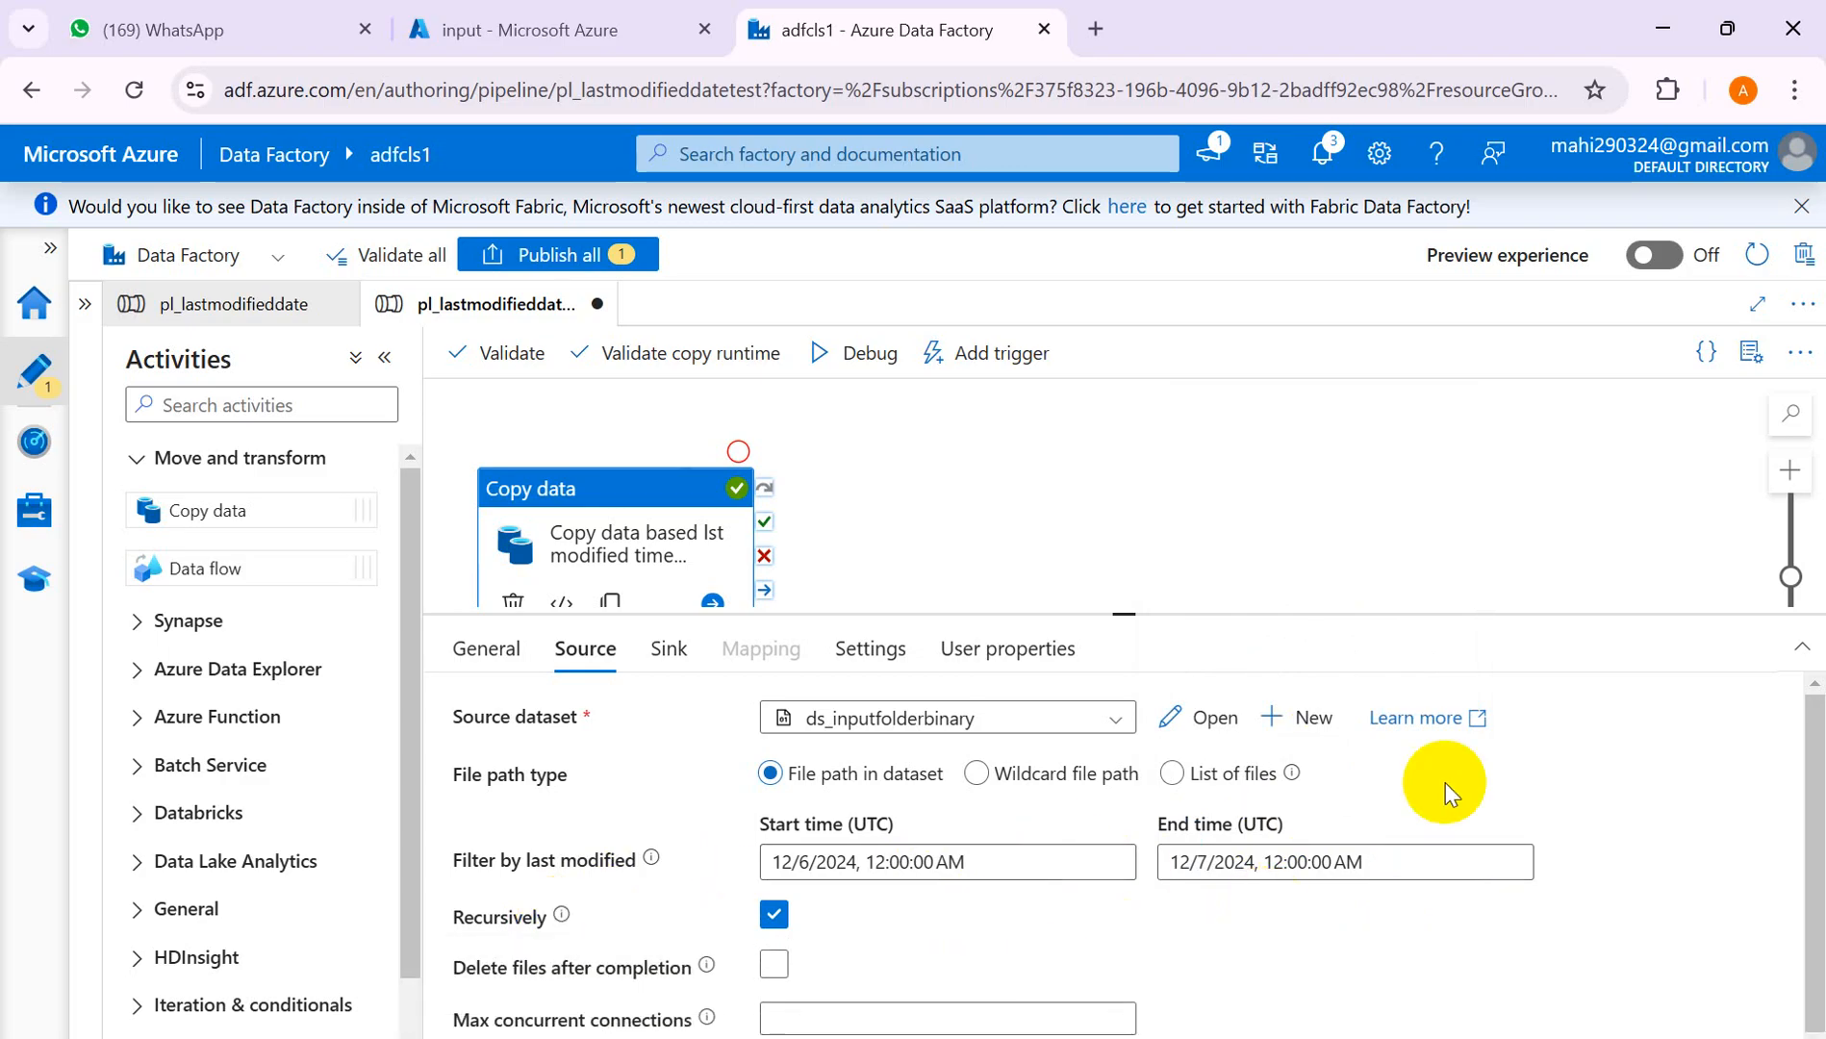
pyautogui.moveTo(1818, 762); pyautogui.dragTo(1816, 860)
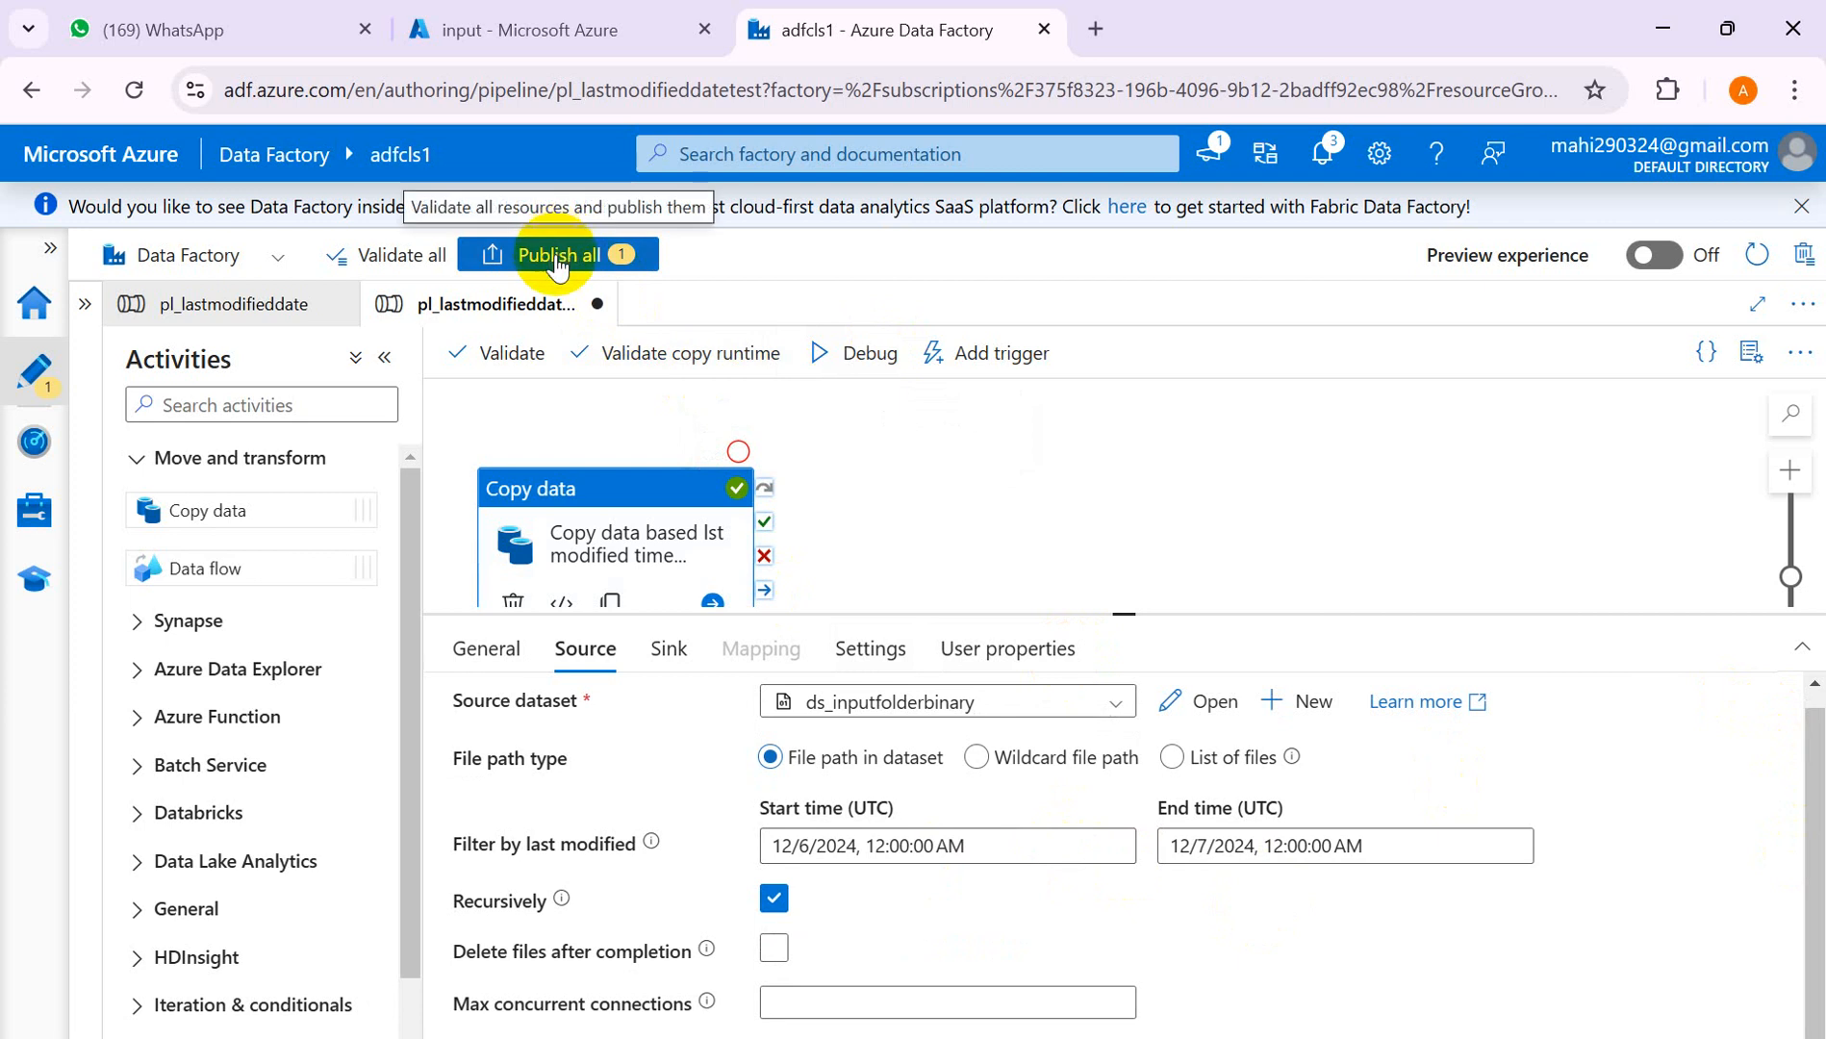
pyautogui.click(870, 370)
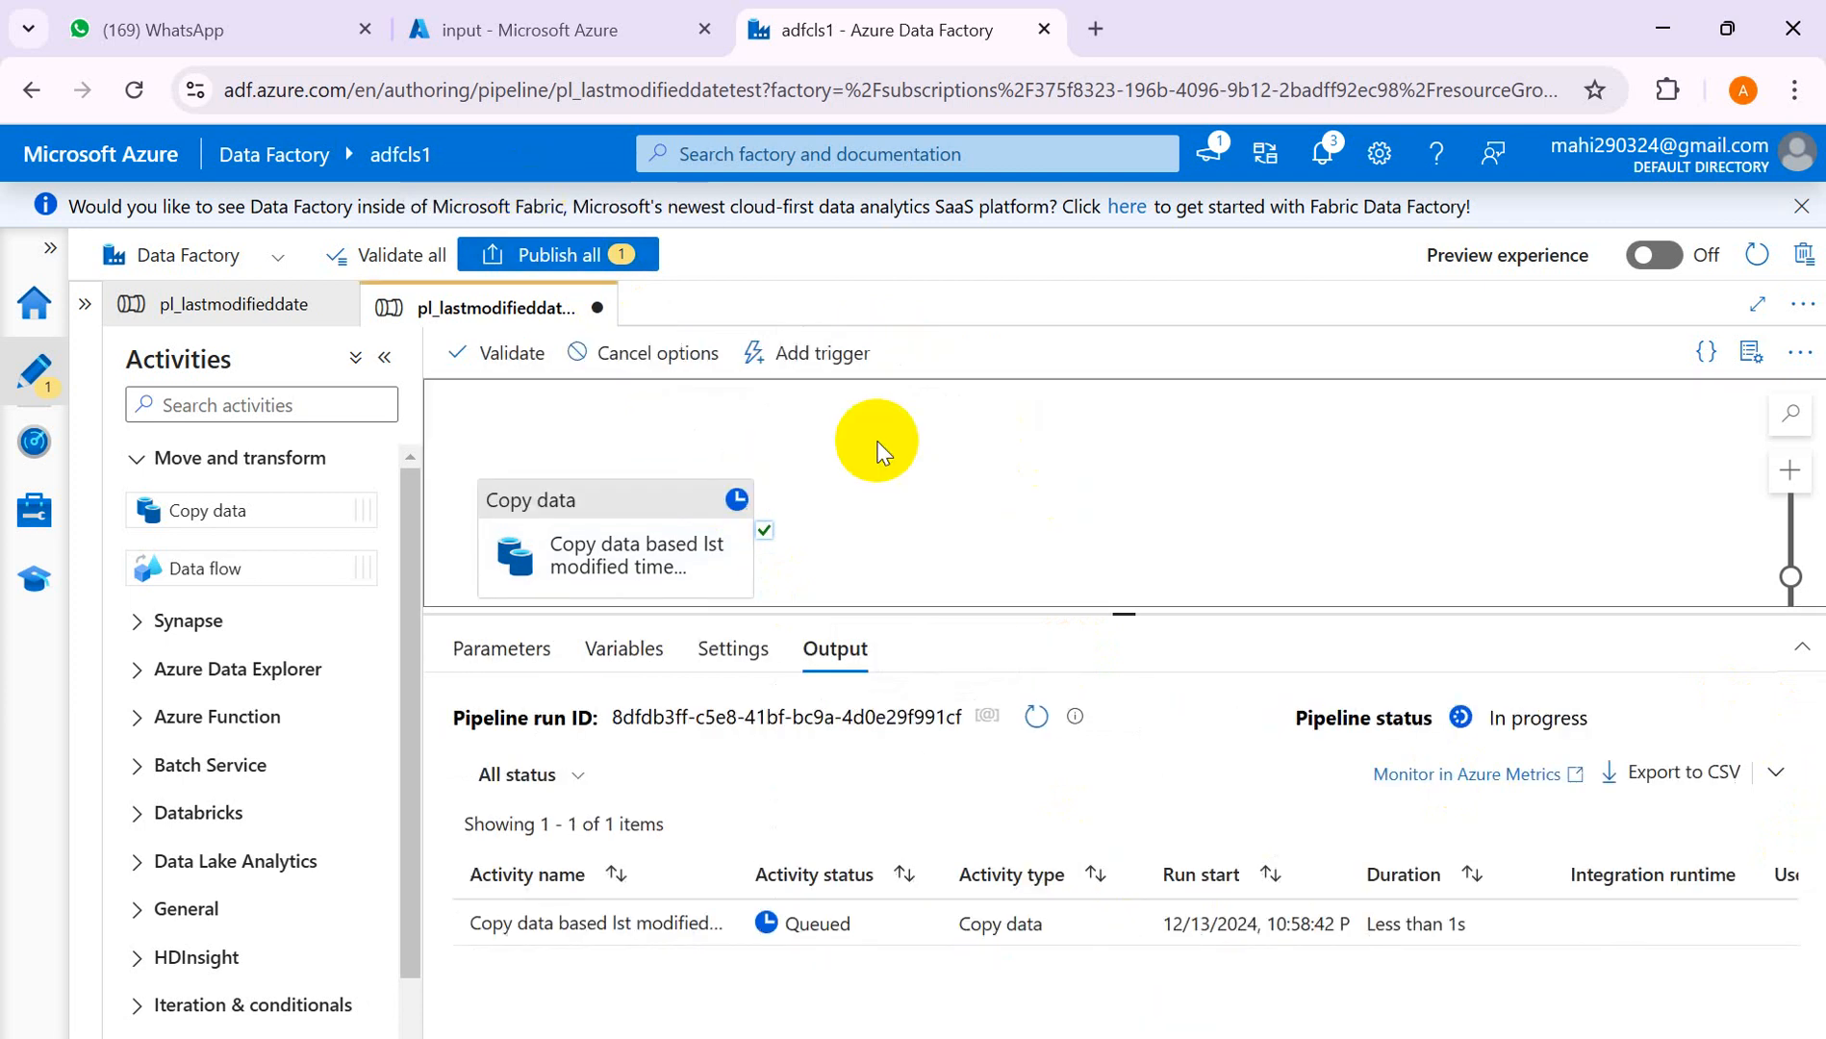
pyautogui.click(1036, 717)
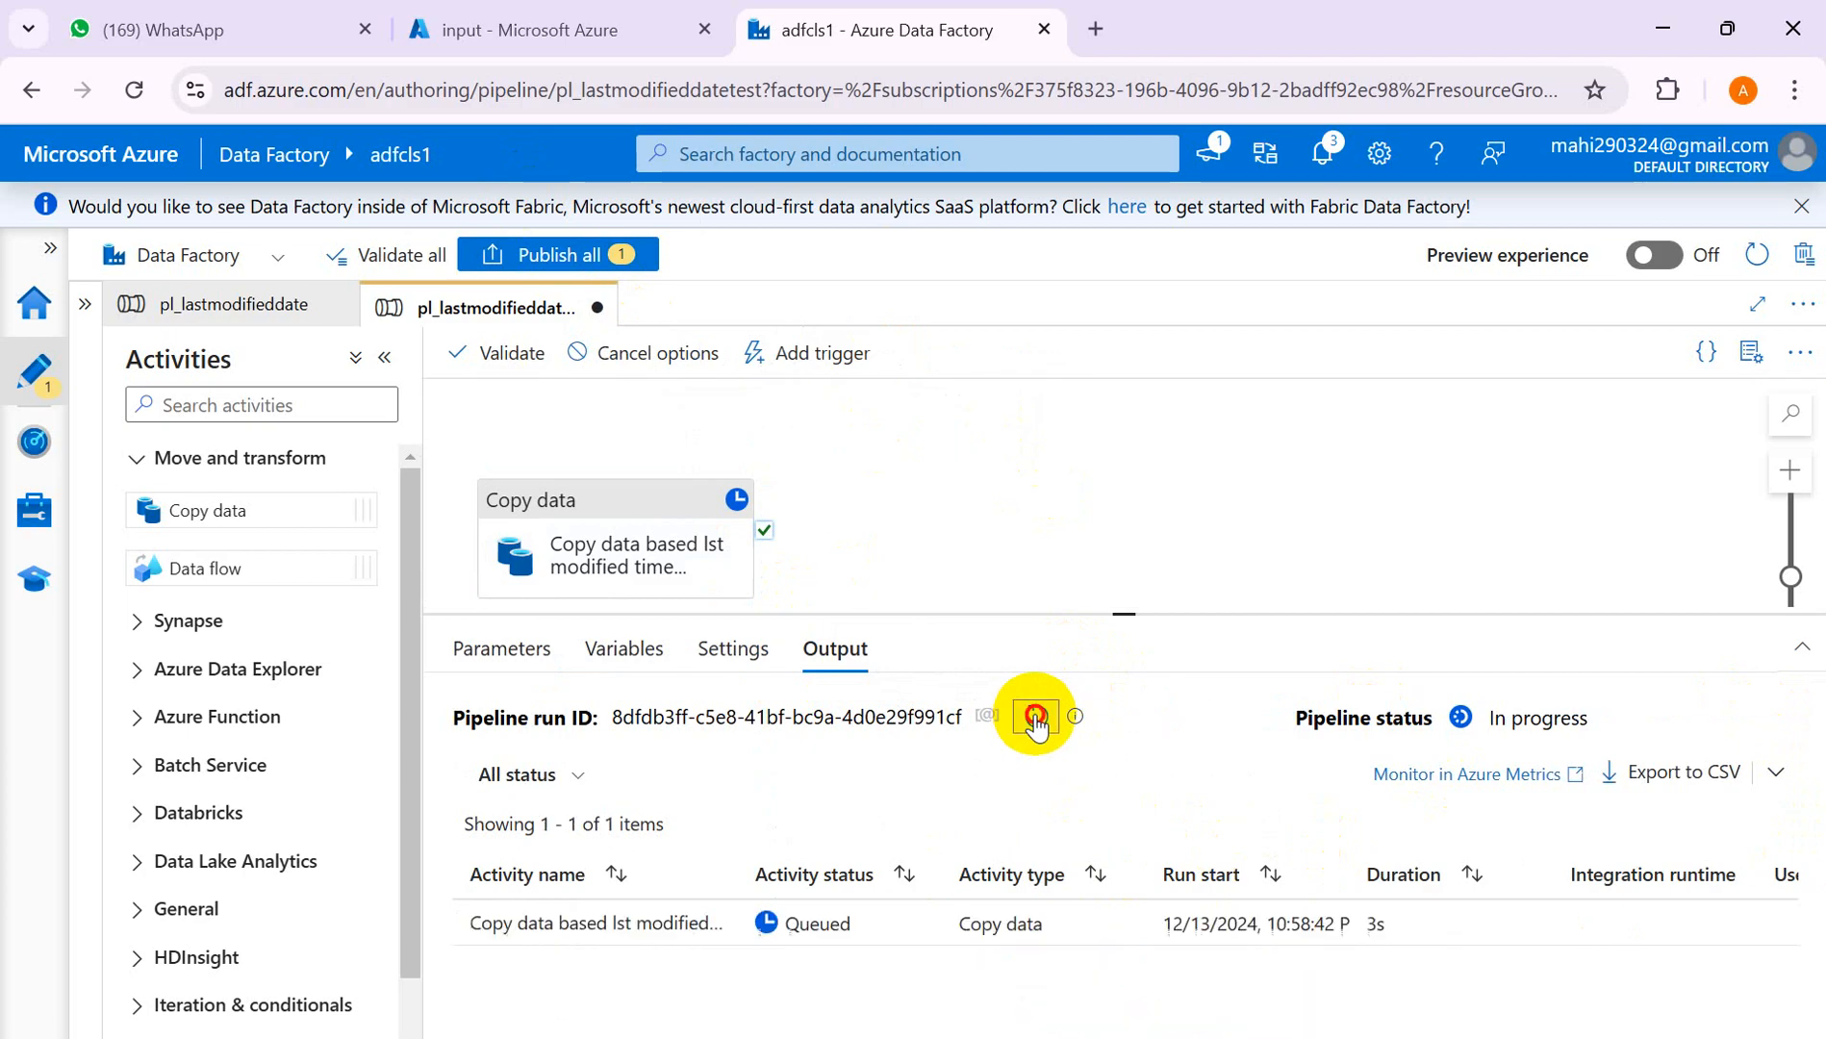
pyautogui.click(1036, 717)
pyautogui.click(1036, 716)
pyautogui.click(1036, 716)
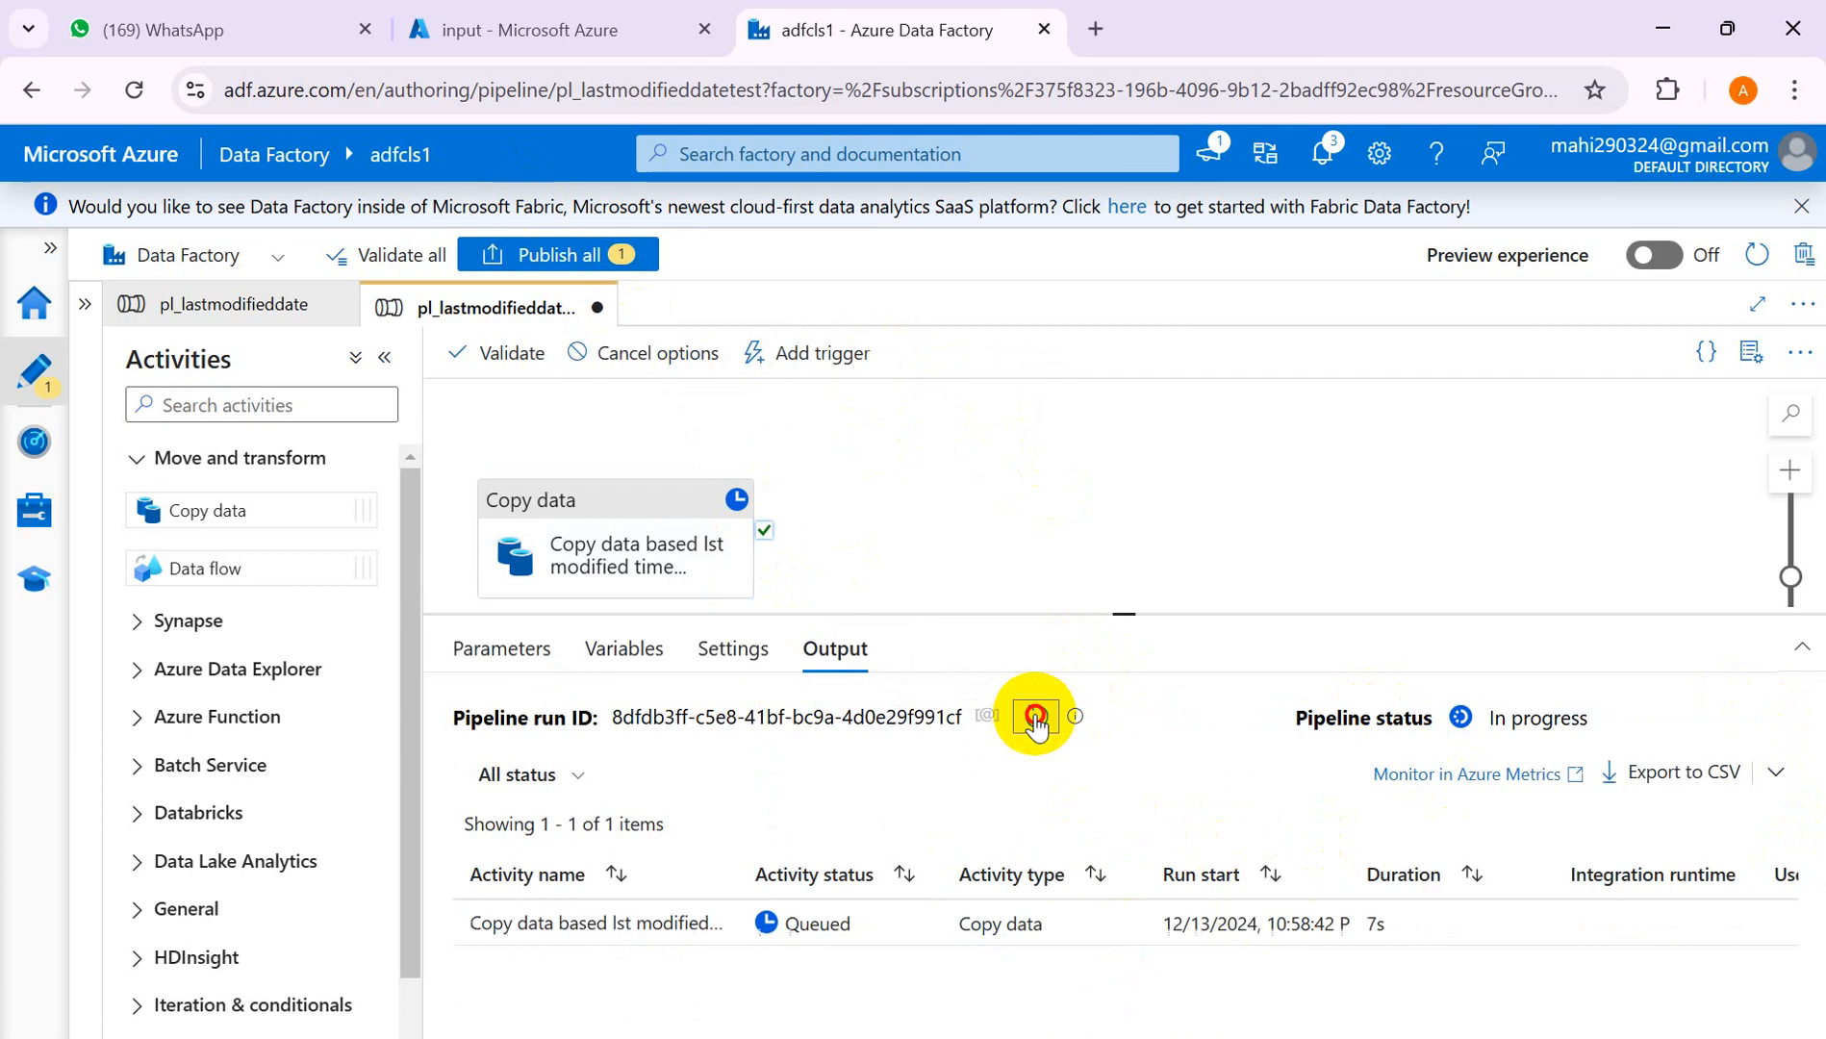
pyautogui.click(1036, 717)
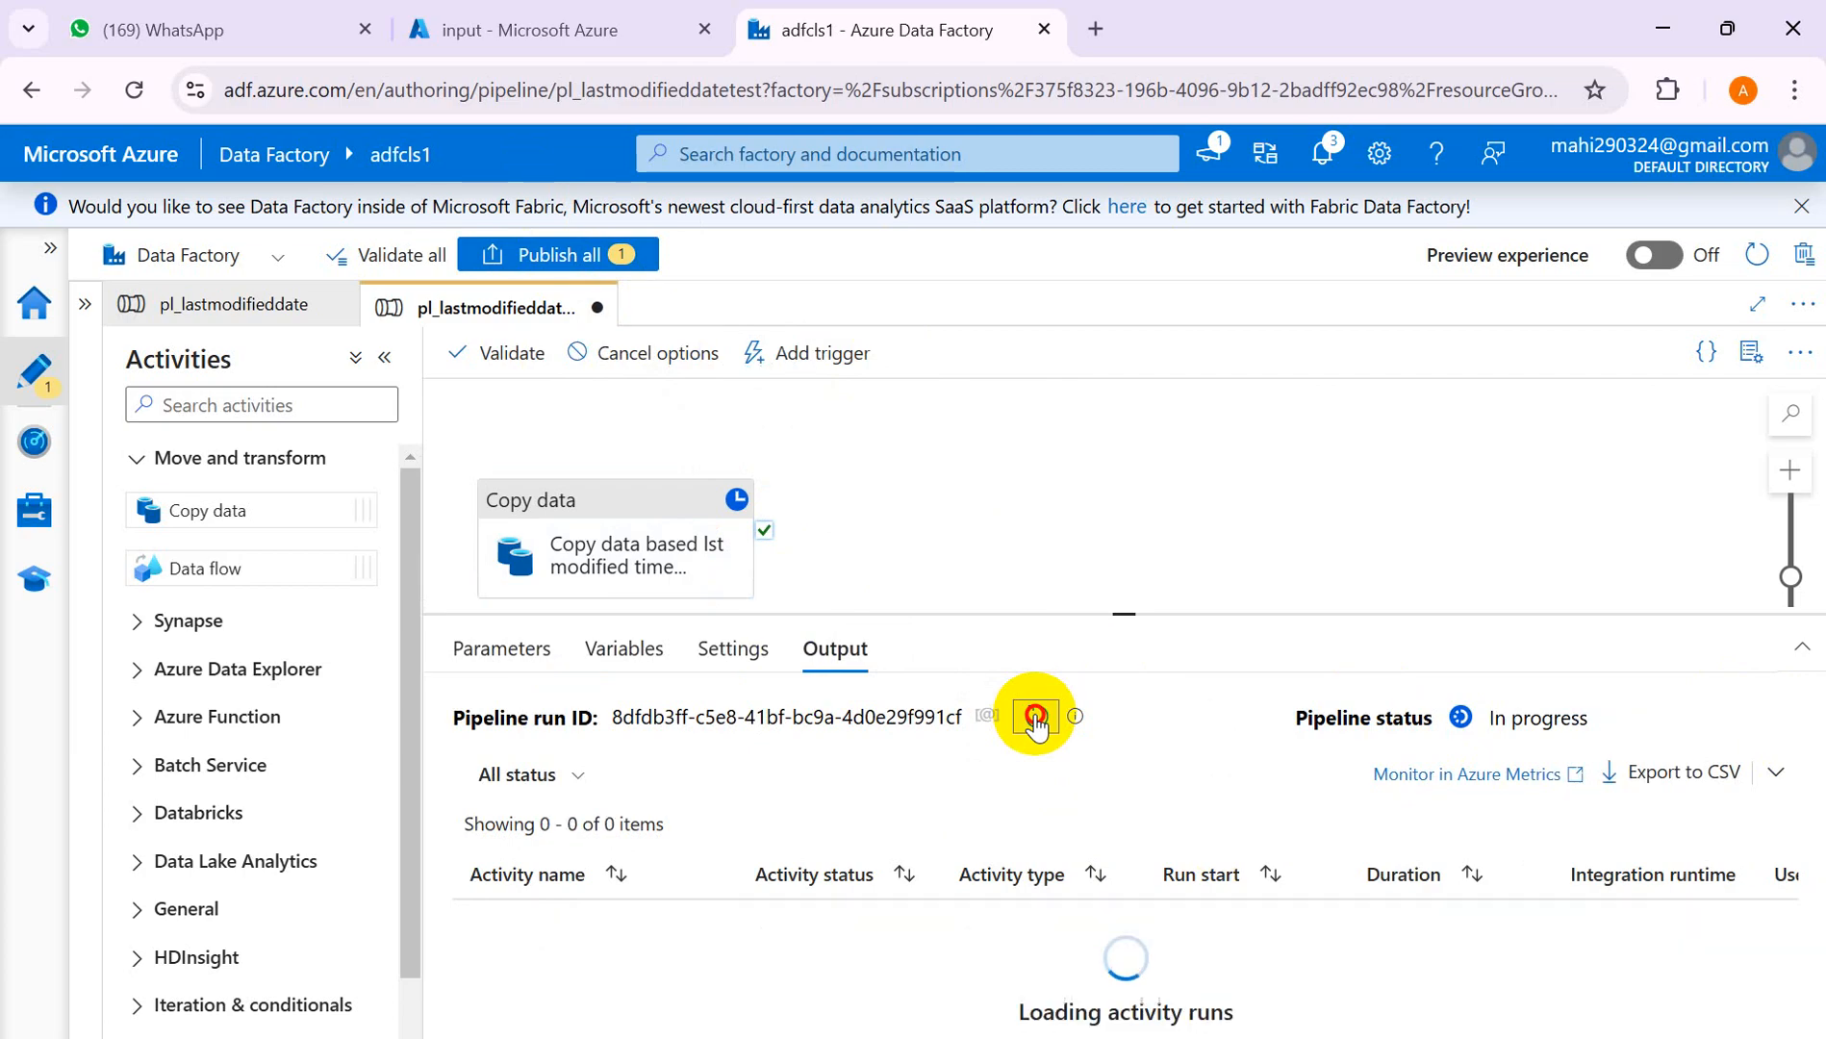
pyautogui.click(1036, 717)
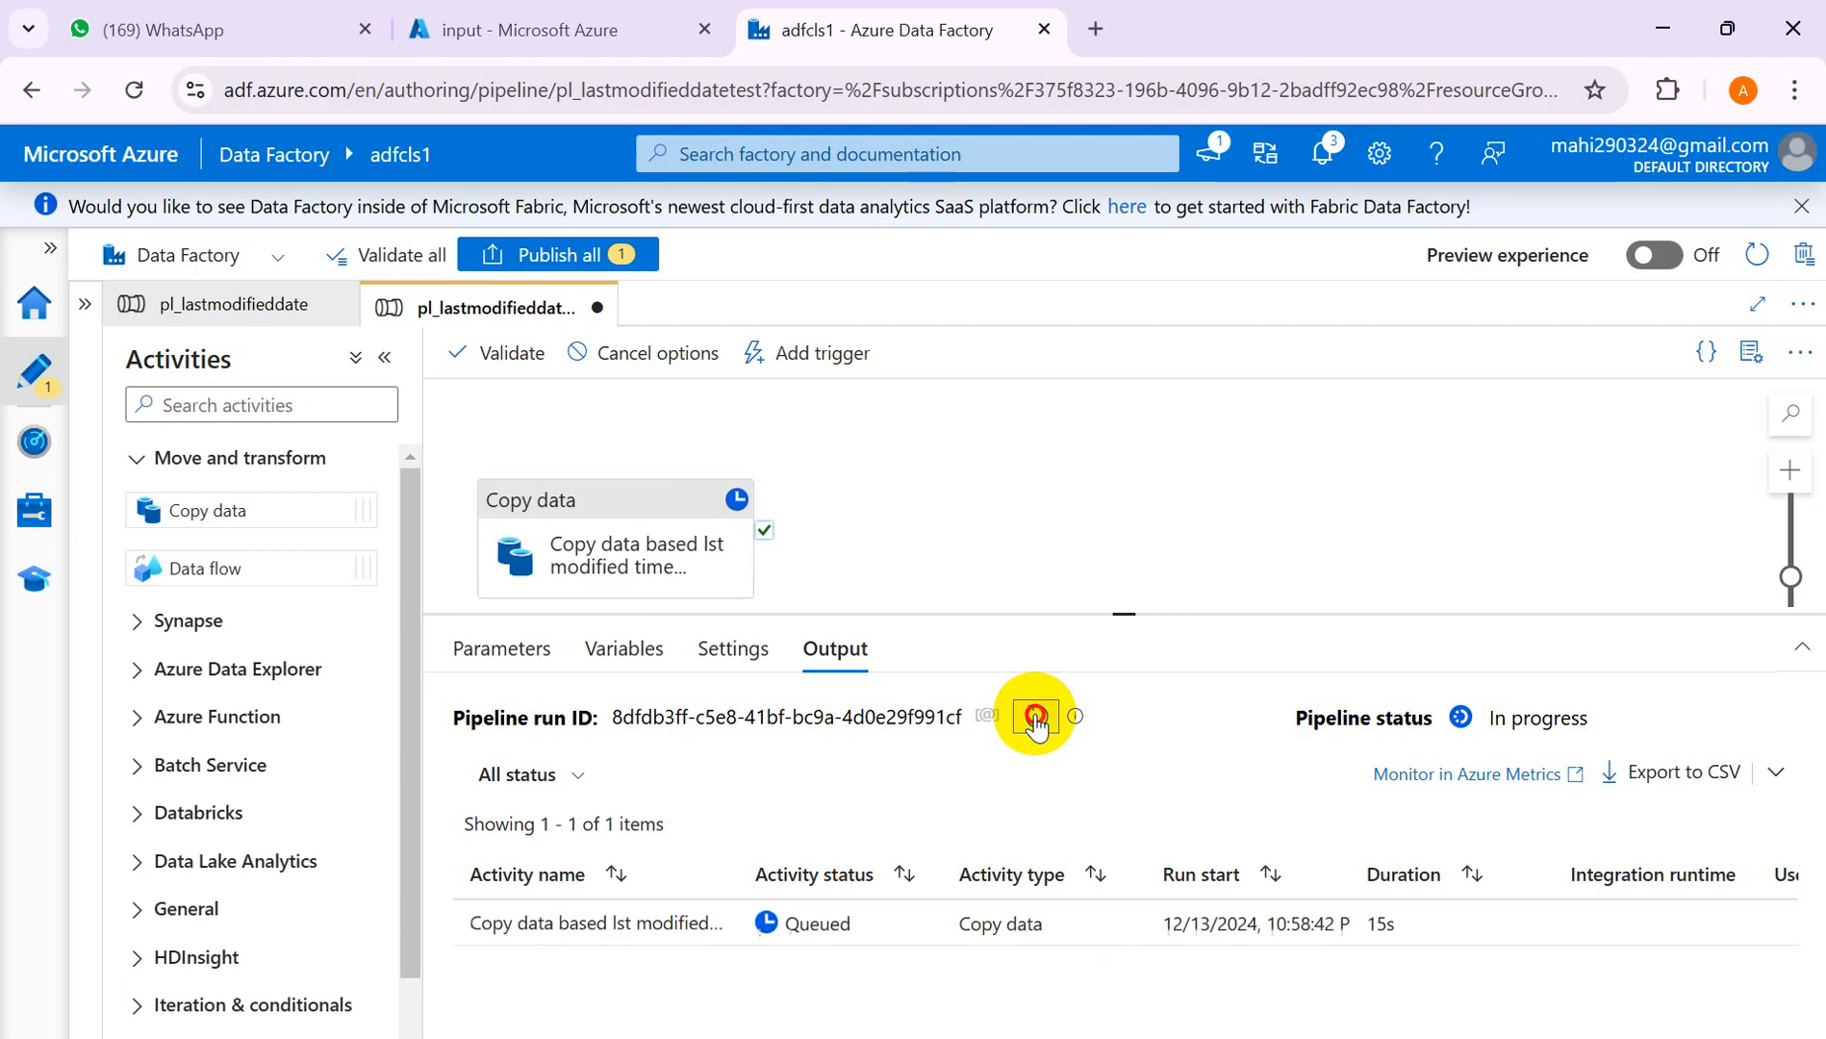
pyautogui.click(1036, 717)
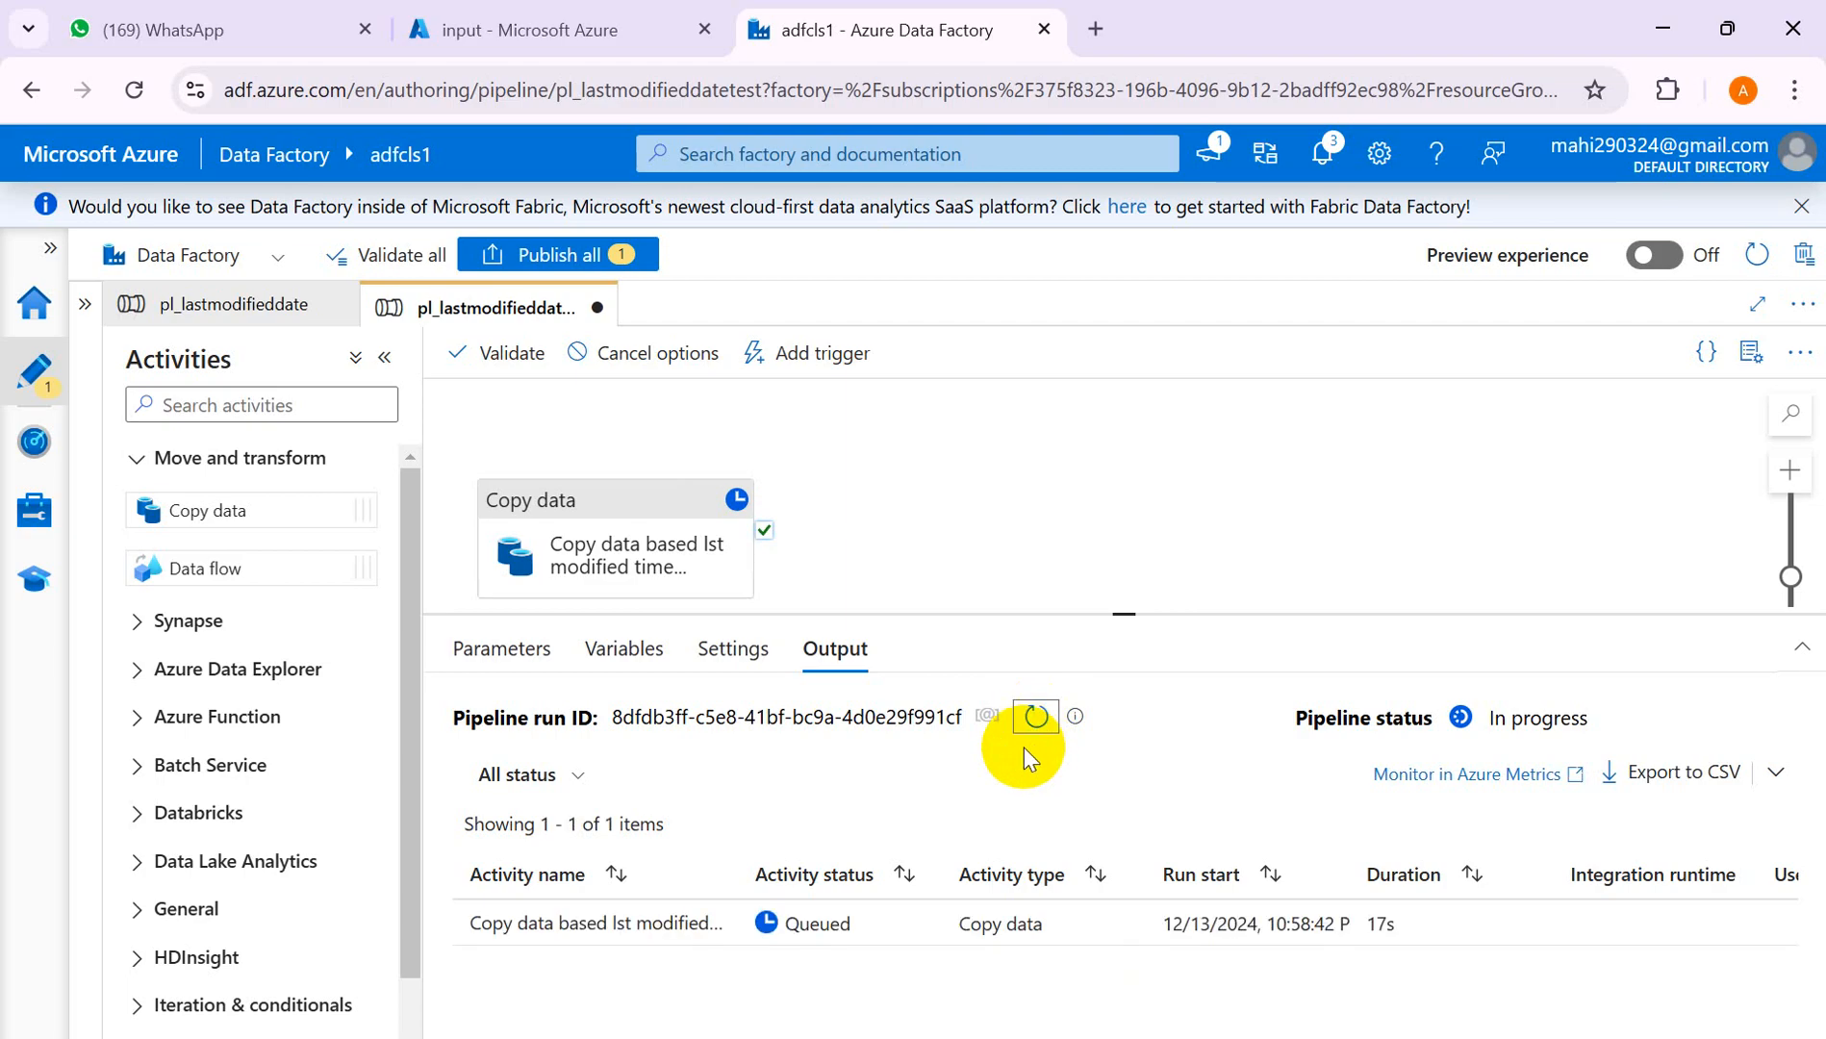
# - Switch to the Azure portal, open the abcoutput container and refresh its file list to check for copied files
pyautogui.click(519, 29)
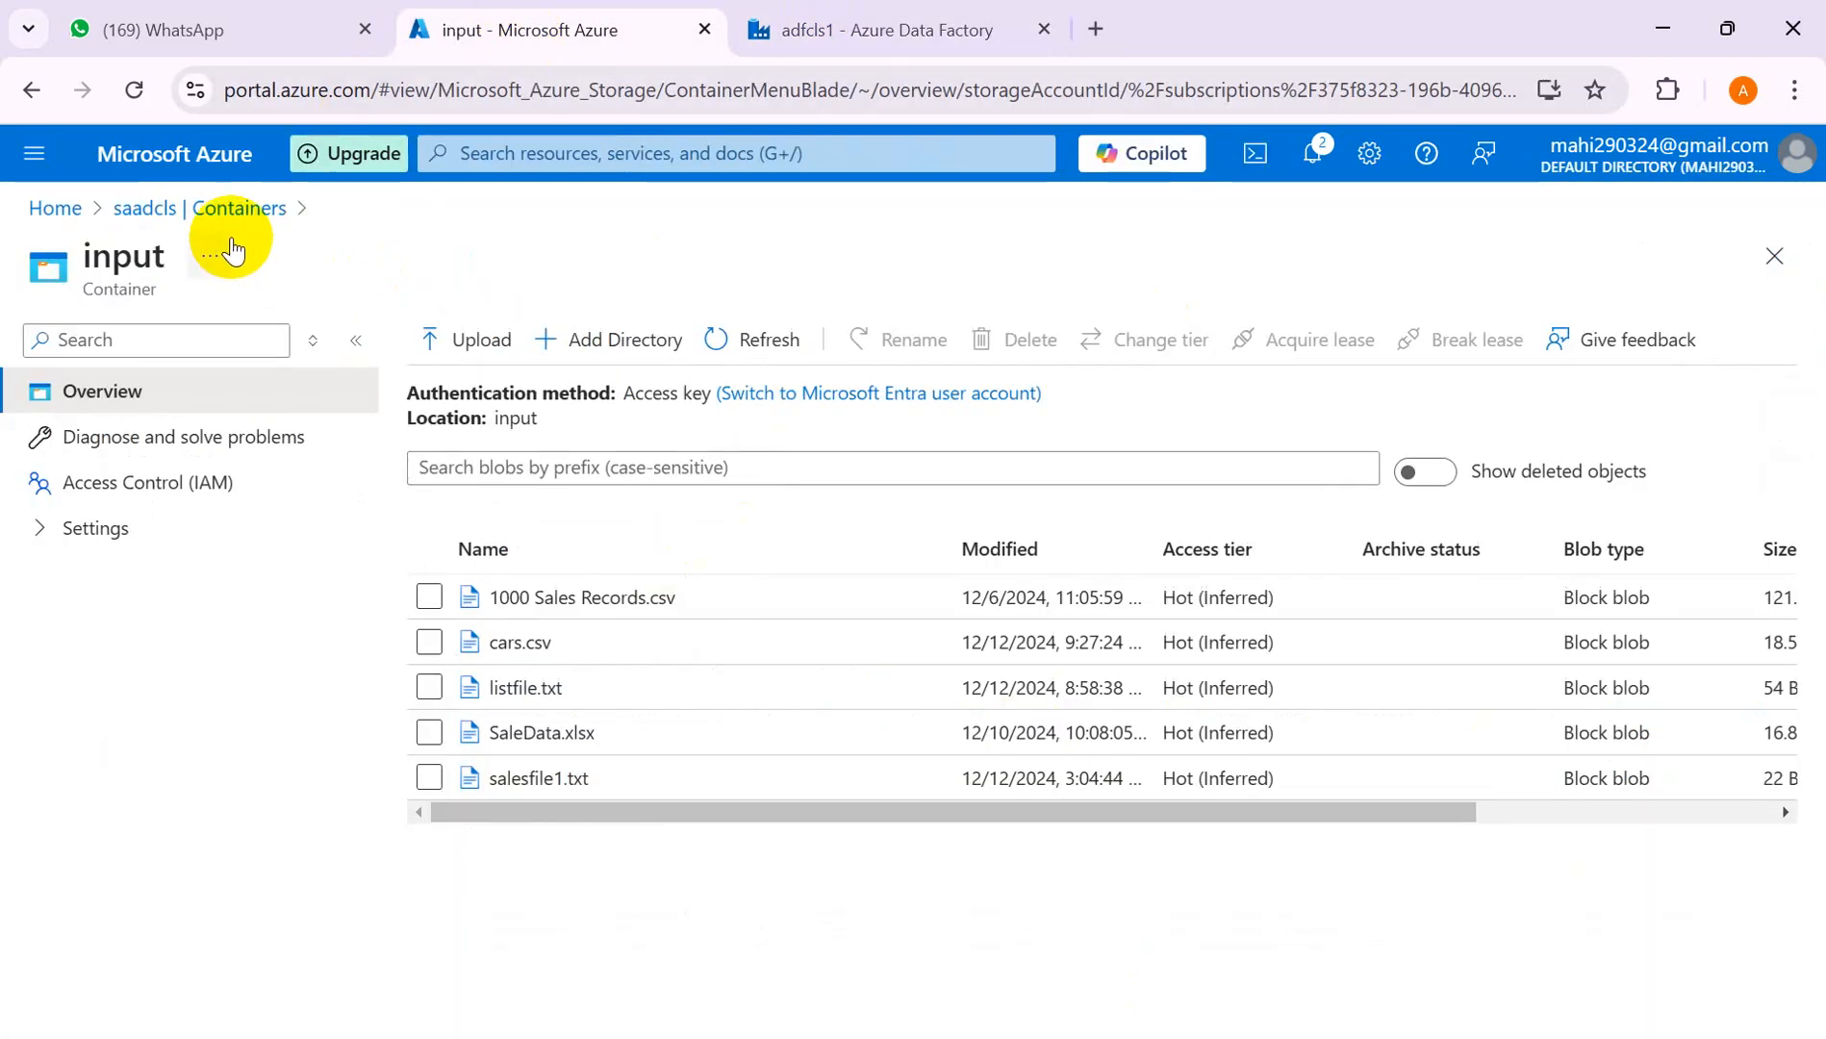
pyautogui.click(233, 210)
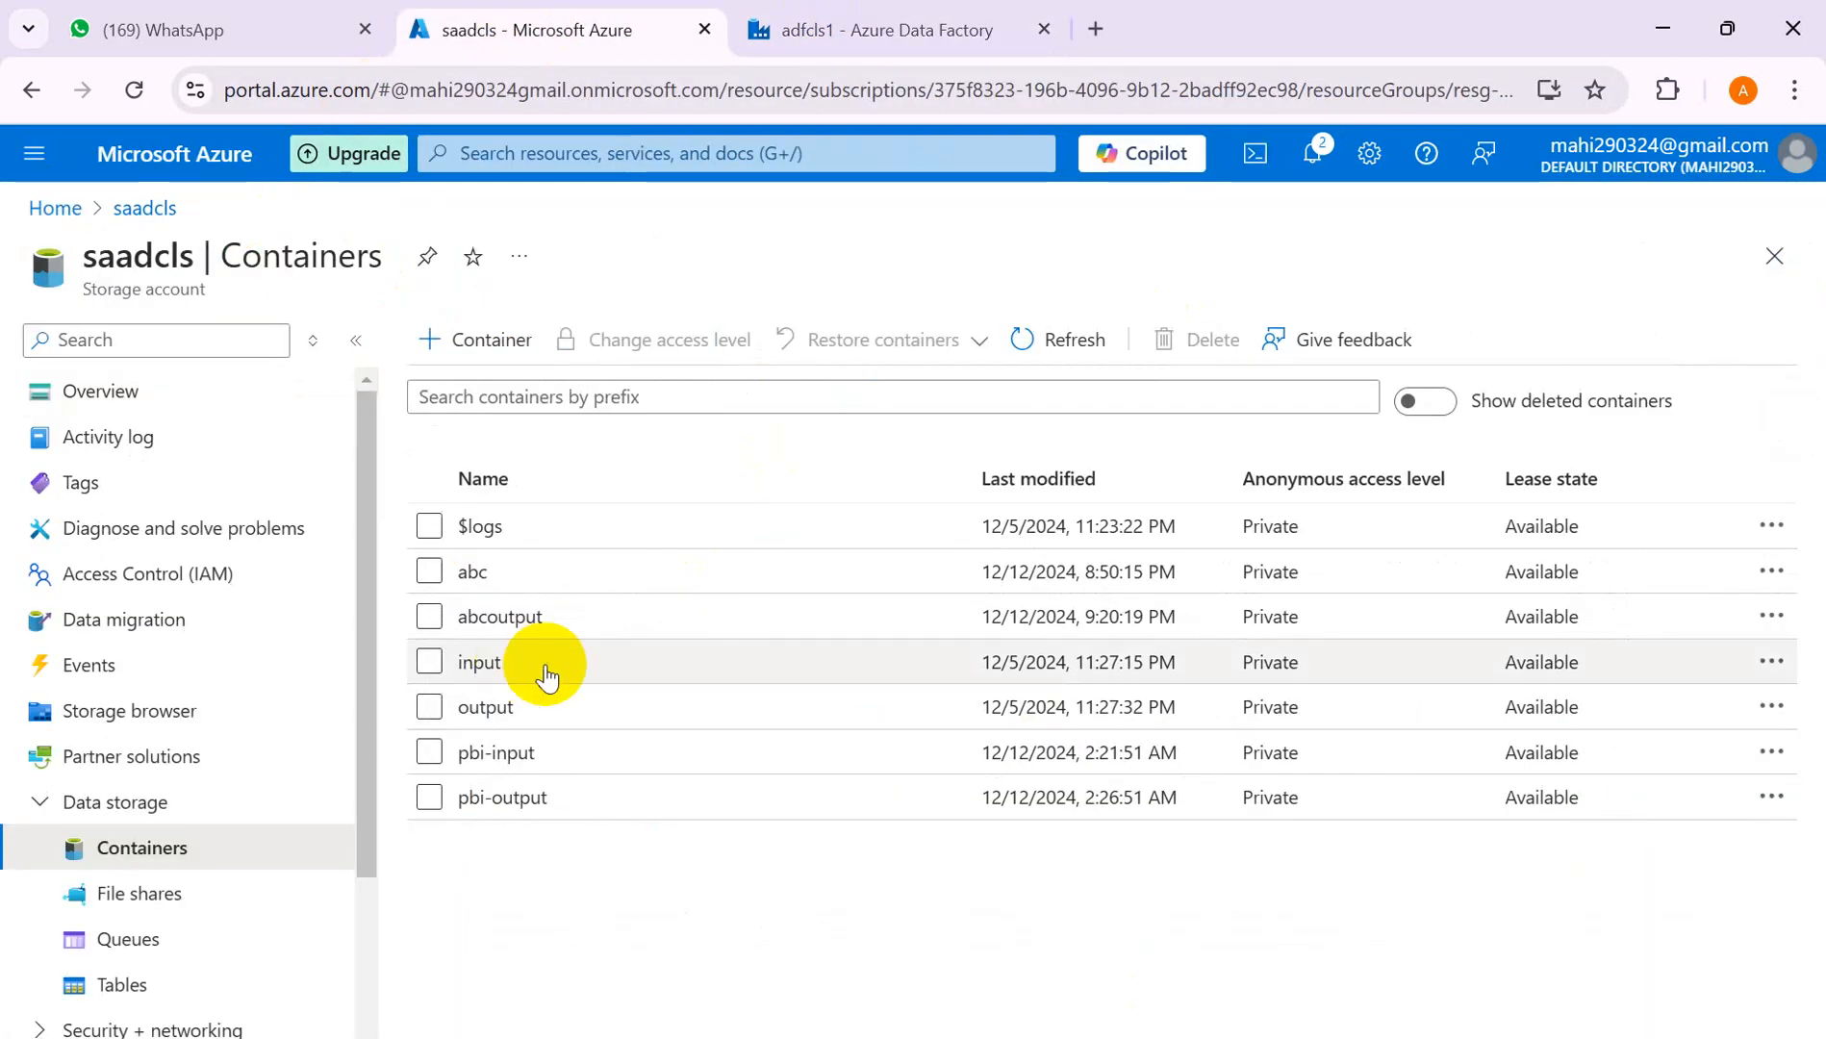
pyautogui.click(510, 616)
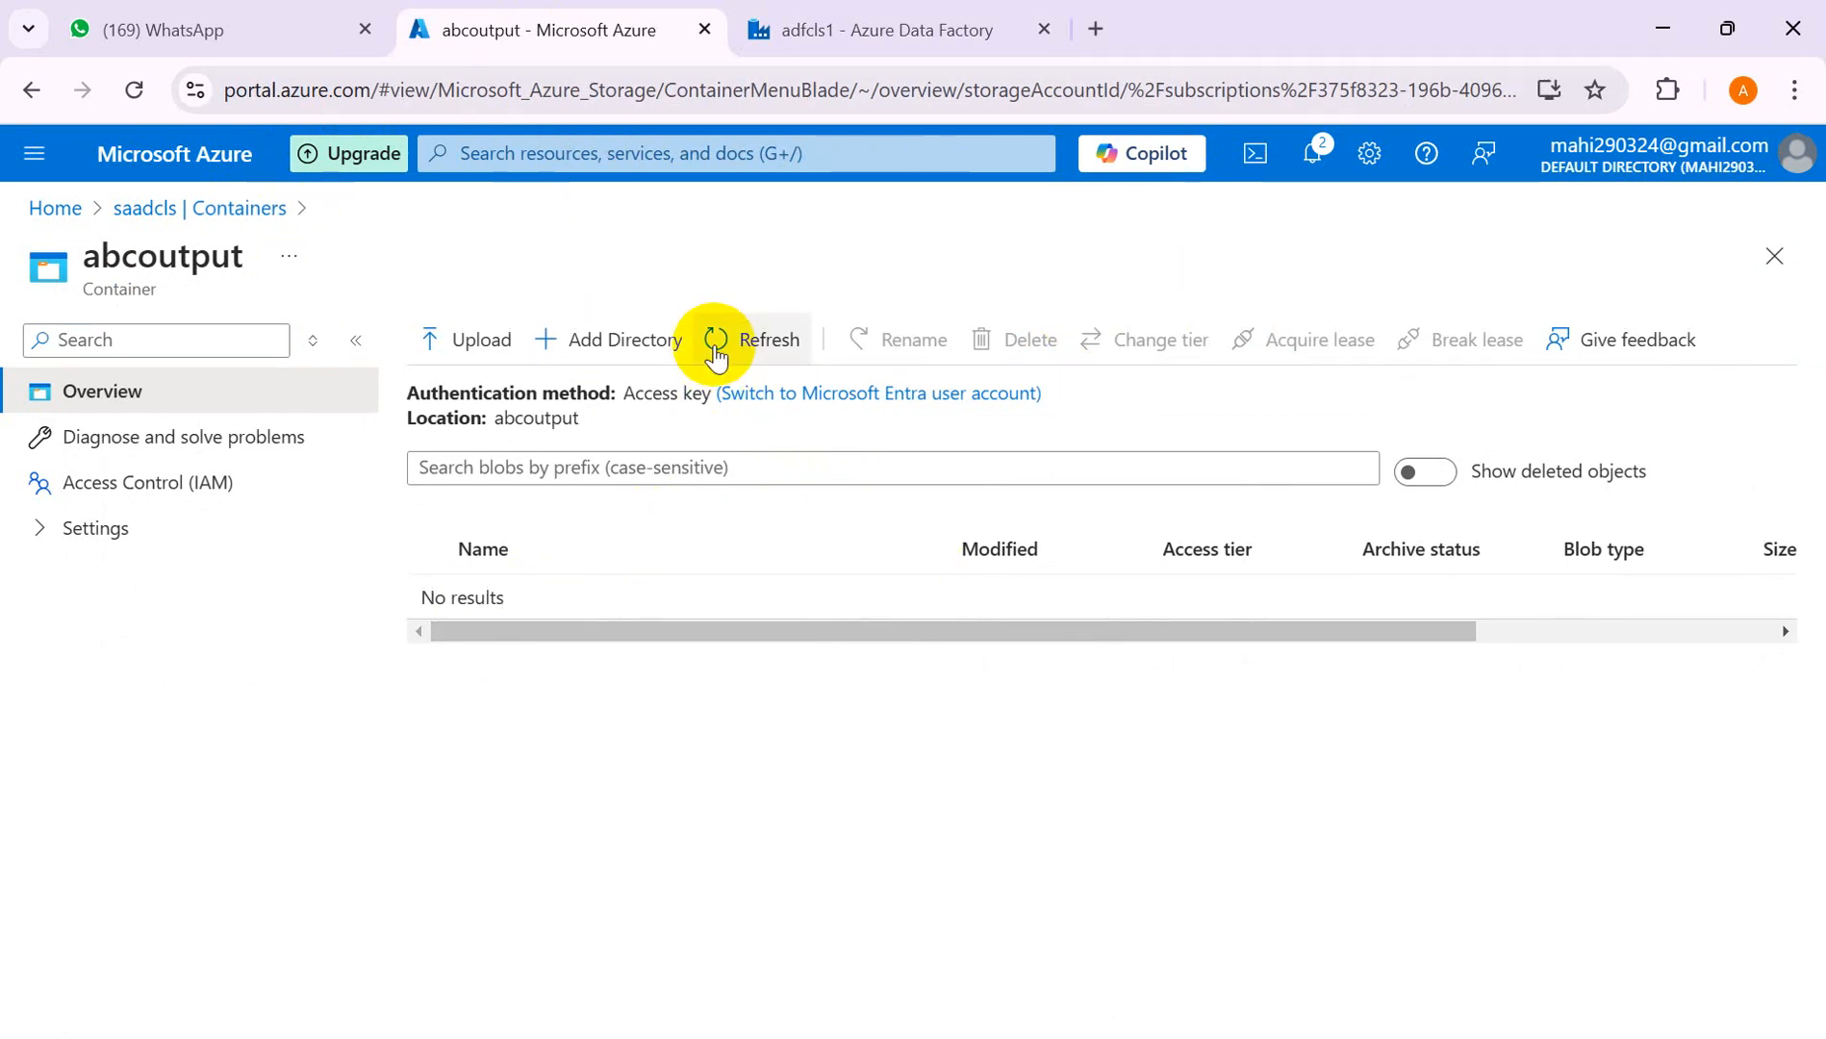
pyautogui.click(716, 346)
pyautogui.click(715, 346)
pyautogui.click(716, 346)
pyautogui.click(716, 346)
pyautogui.click(716, 347)
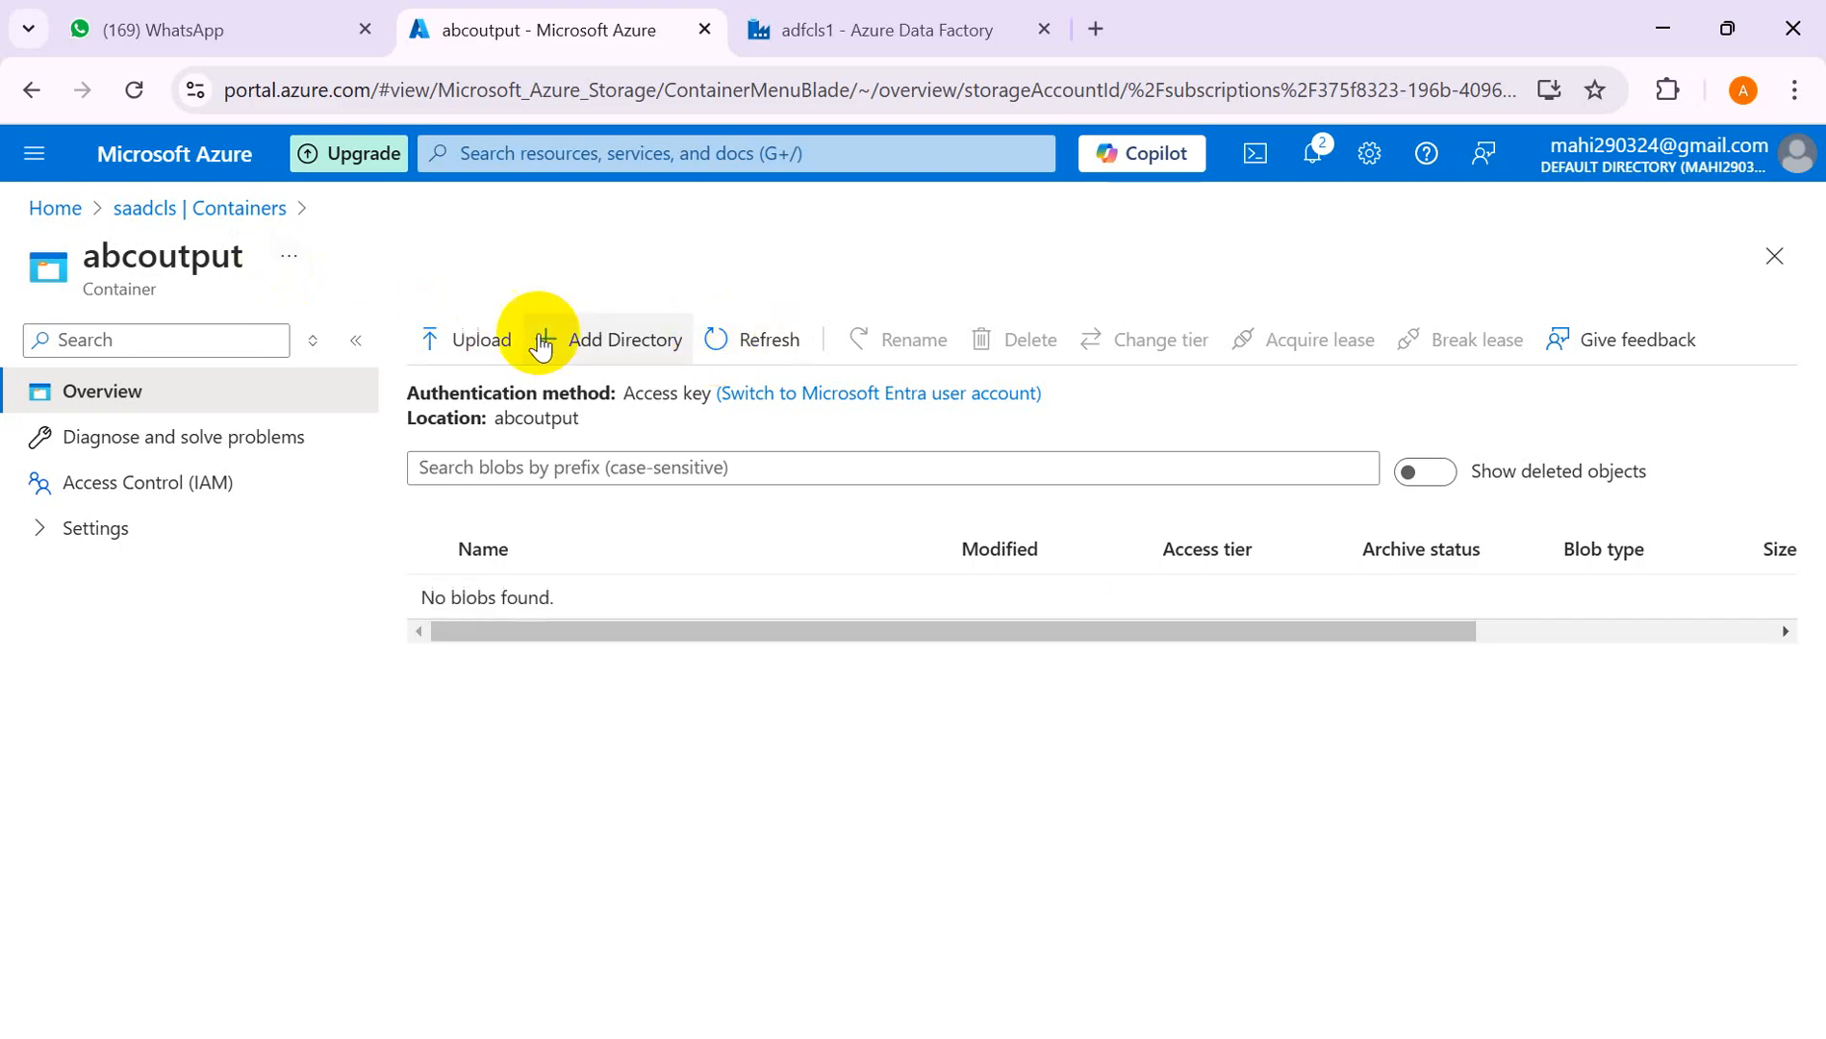
# - Switch to Data Factory and examine the copy activity's run details for files read and written
pyautogui.click(895, 32)
pyautogui.moveTo(664, 921)
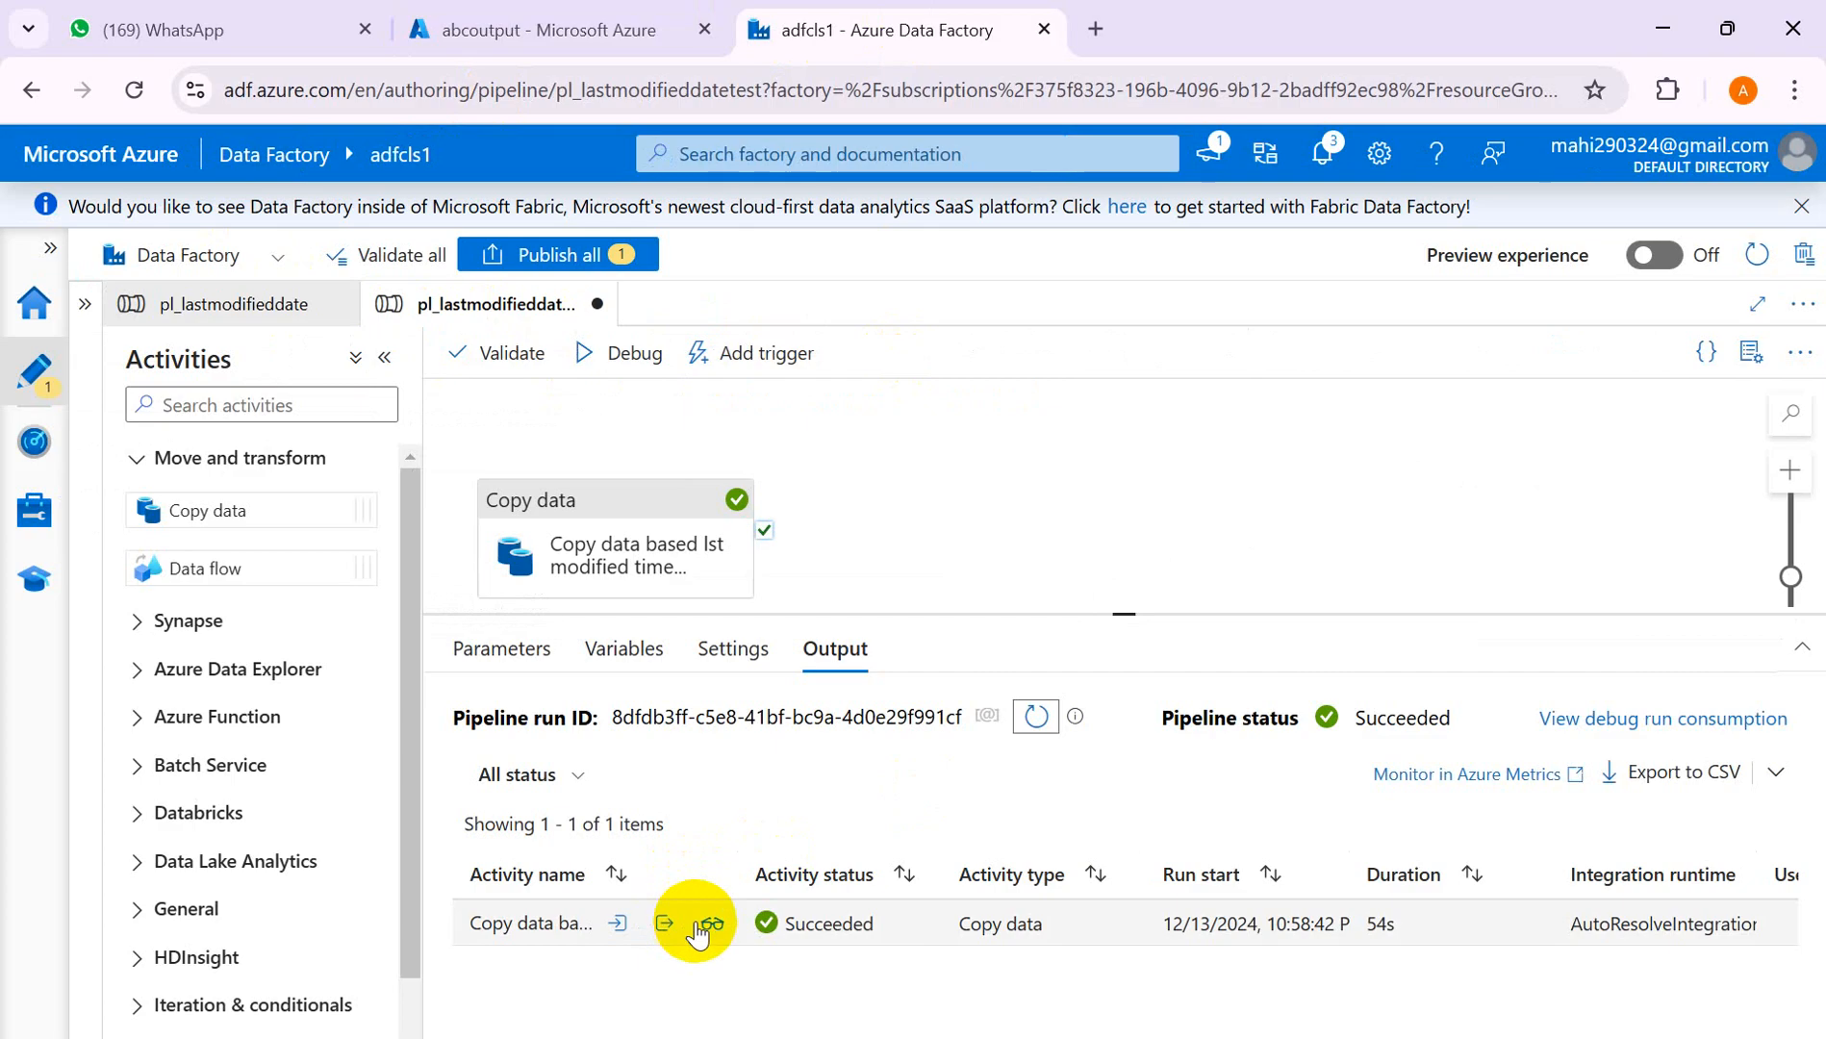
pyautogui.click(705, 922)
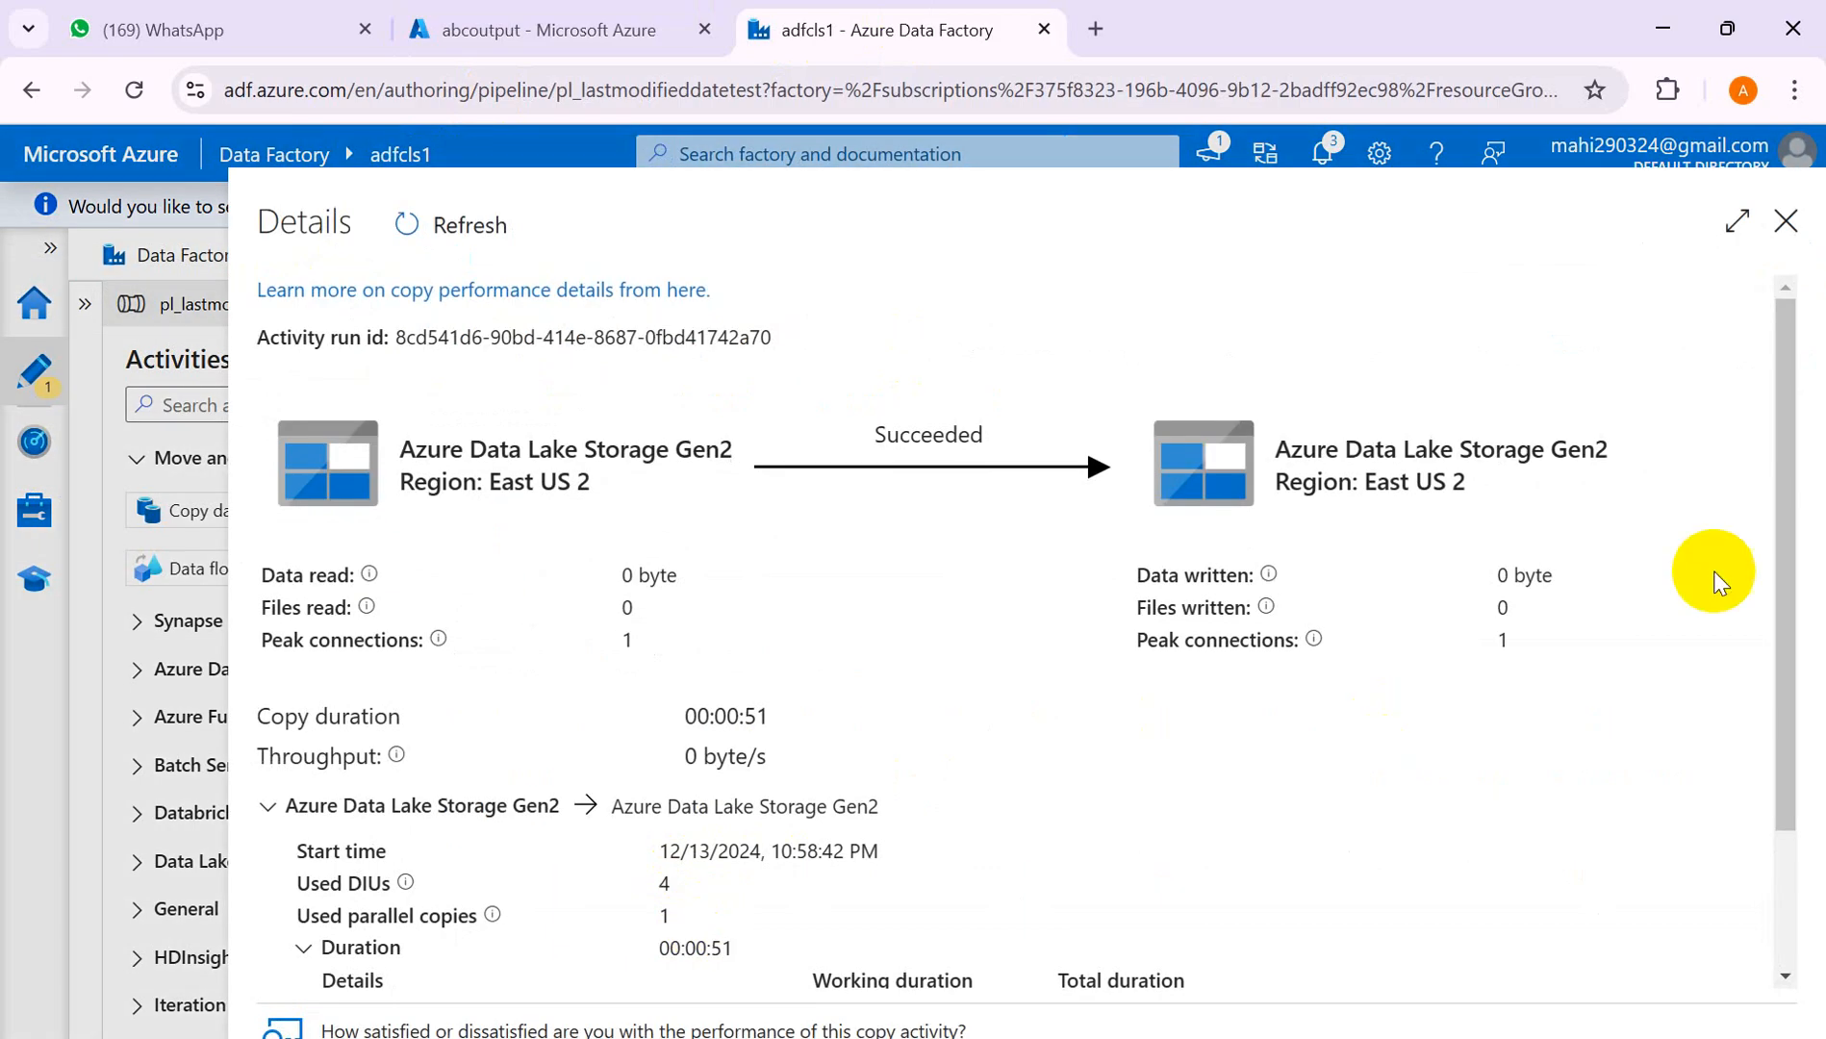
pyautogui.moveTo(1788, 625); pyautogui.dragTo(1778, 472)
pyautogui.click(1787, 223)
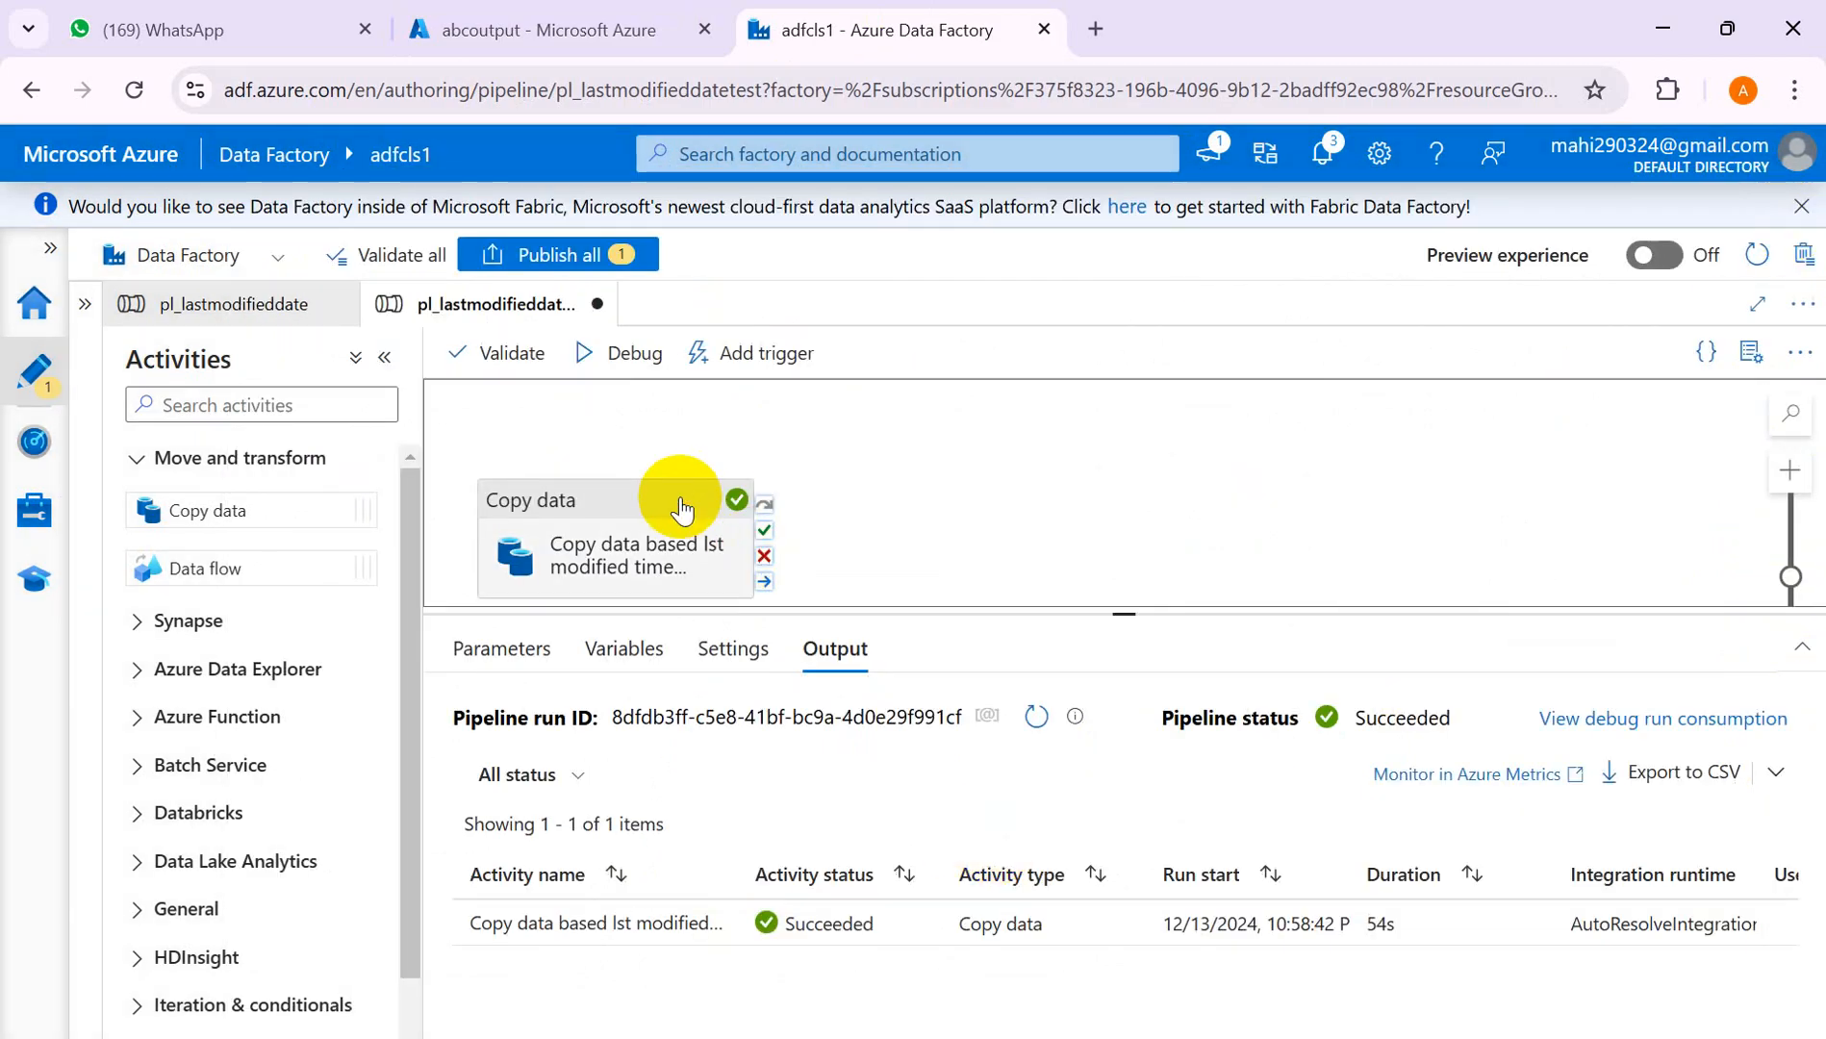
# - Check the copy activity's last-modified filter window, then switch to the Azure portal and examine the input container's file modification dates
pyautogui.click(681, 508)
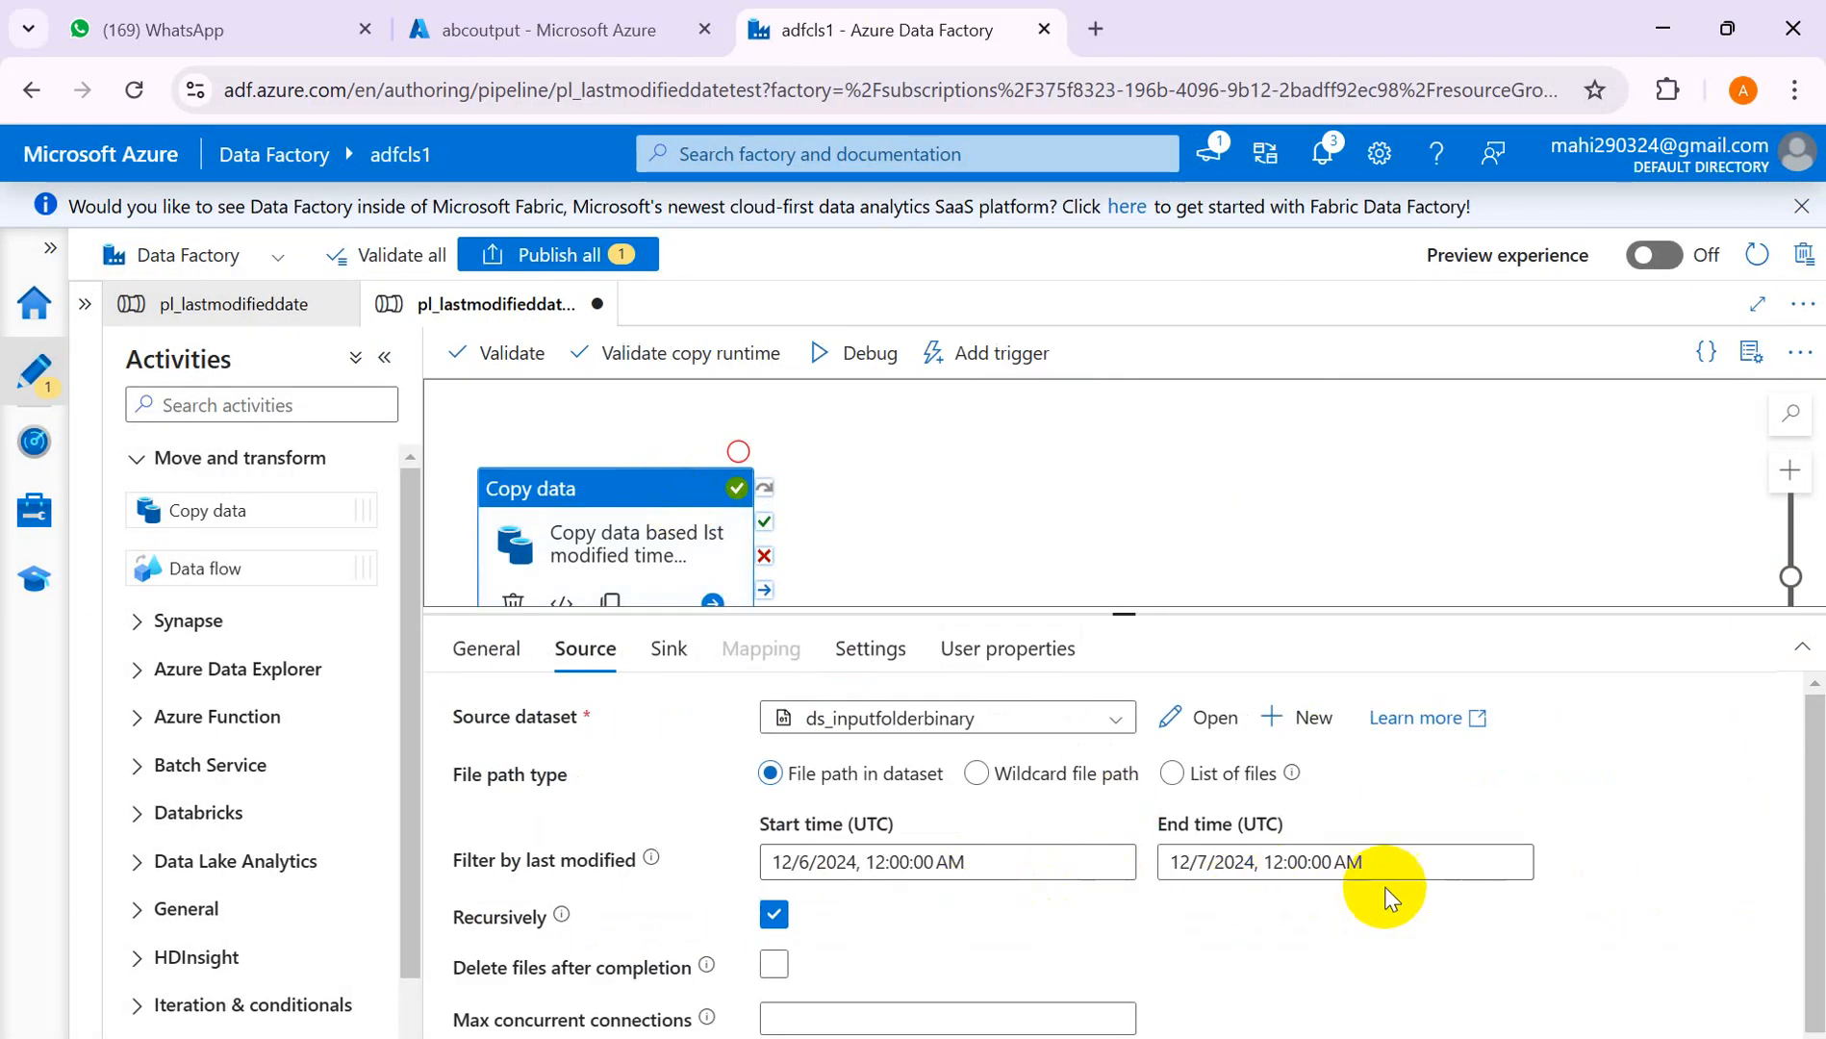
pyautogui.click(1040, 871)
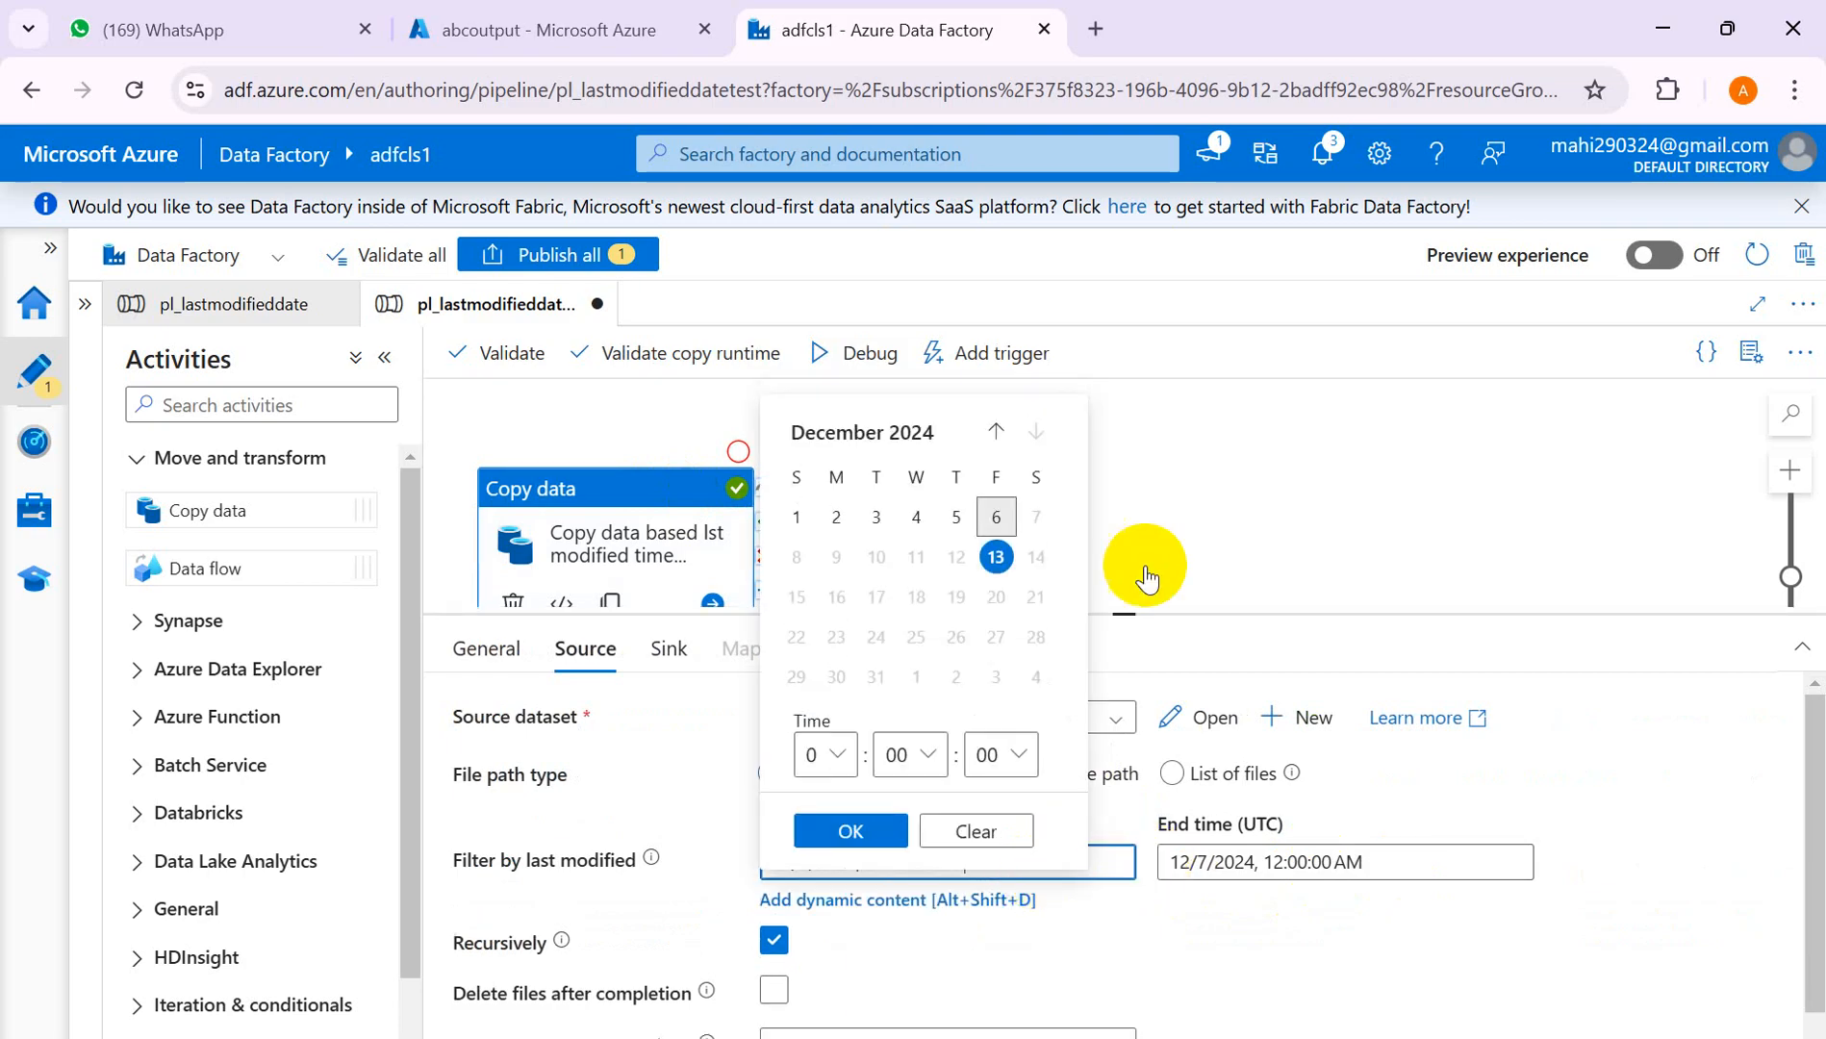
pyautogui.click(497, 29)
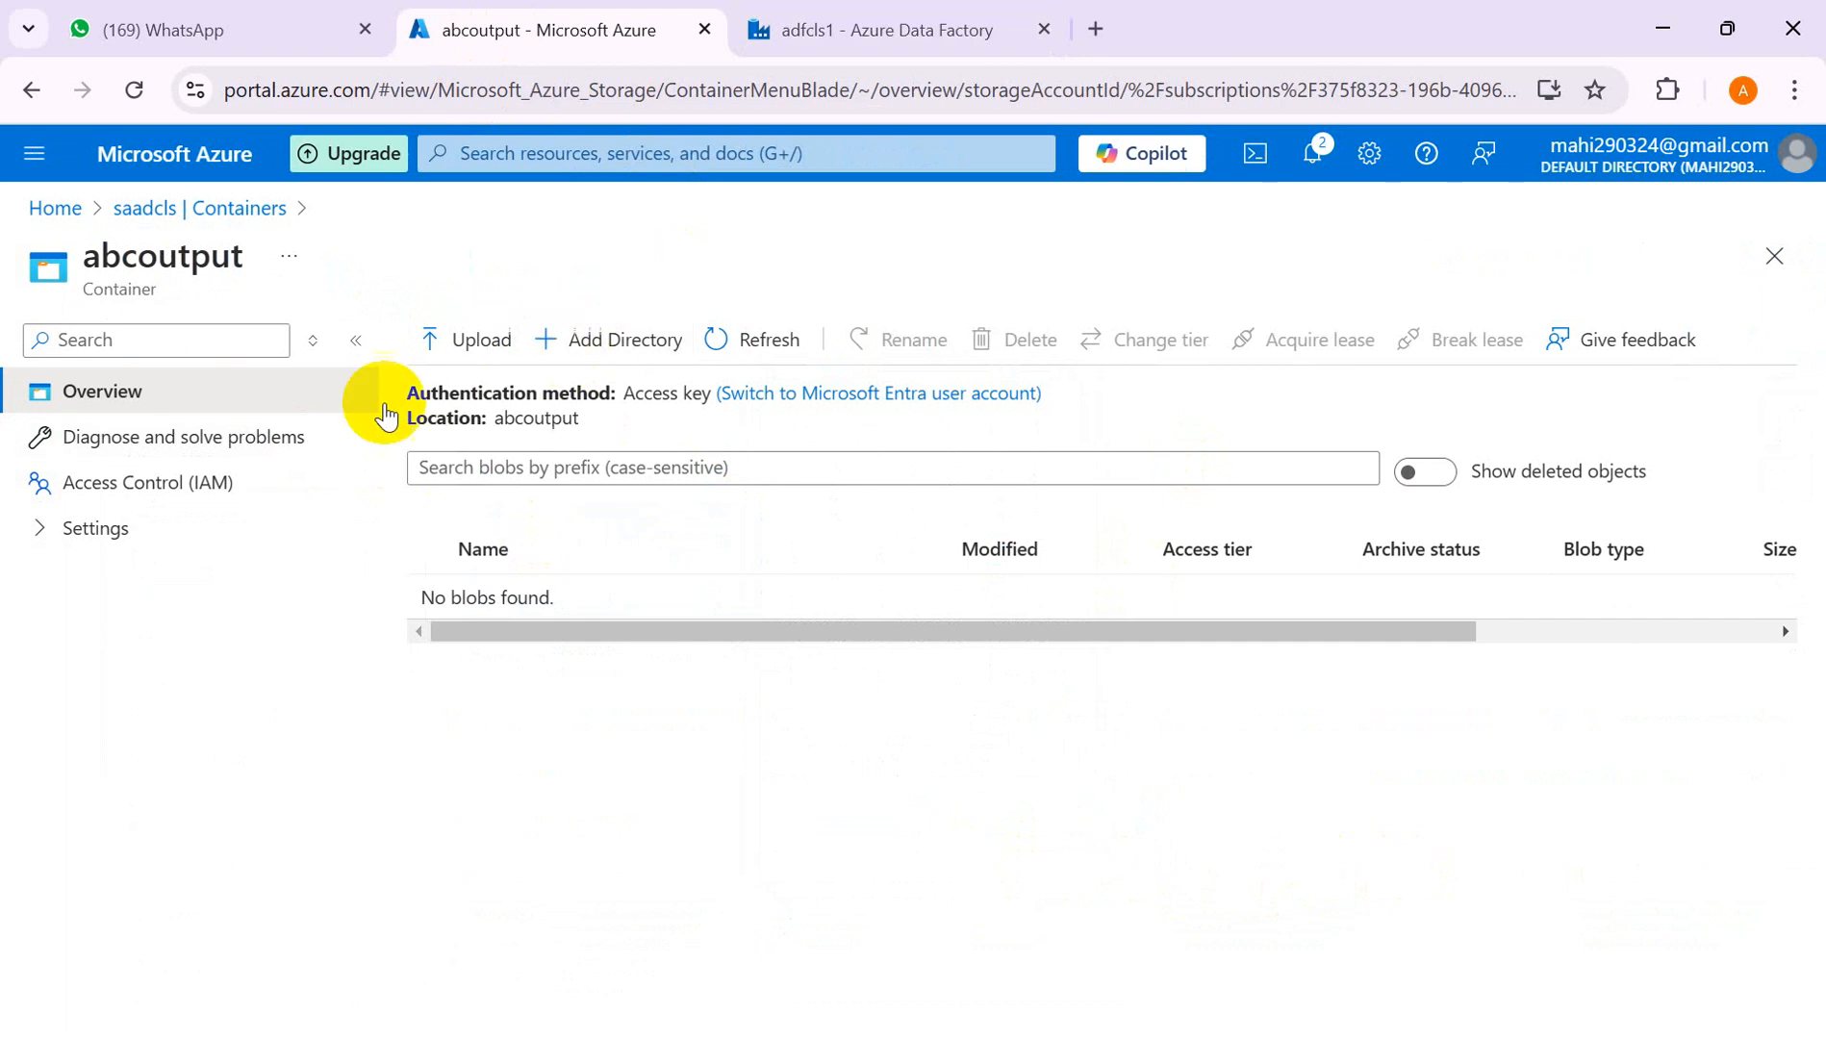
pyautogui.click(181, 212)
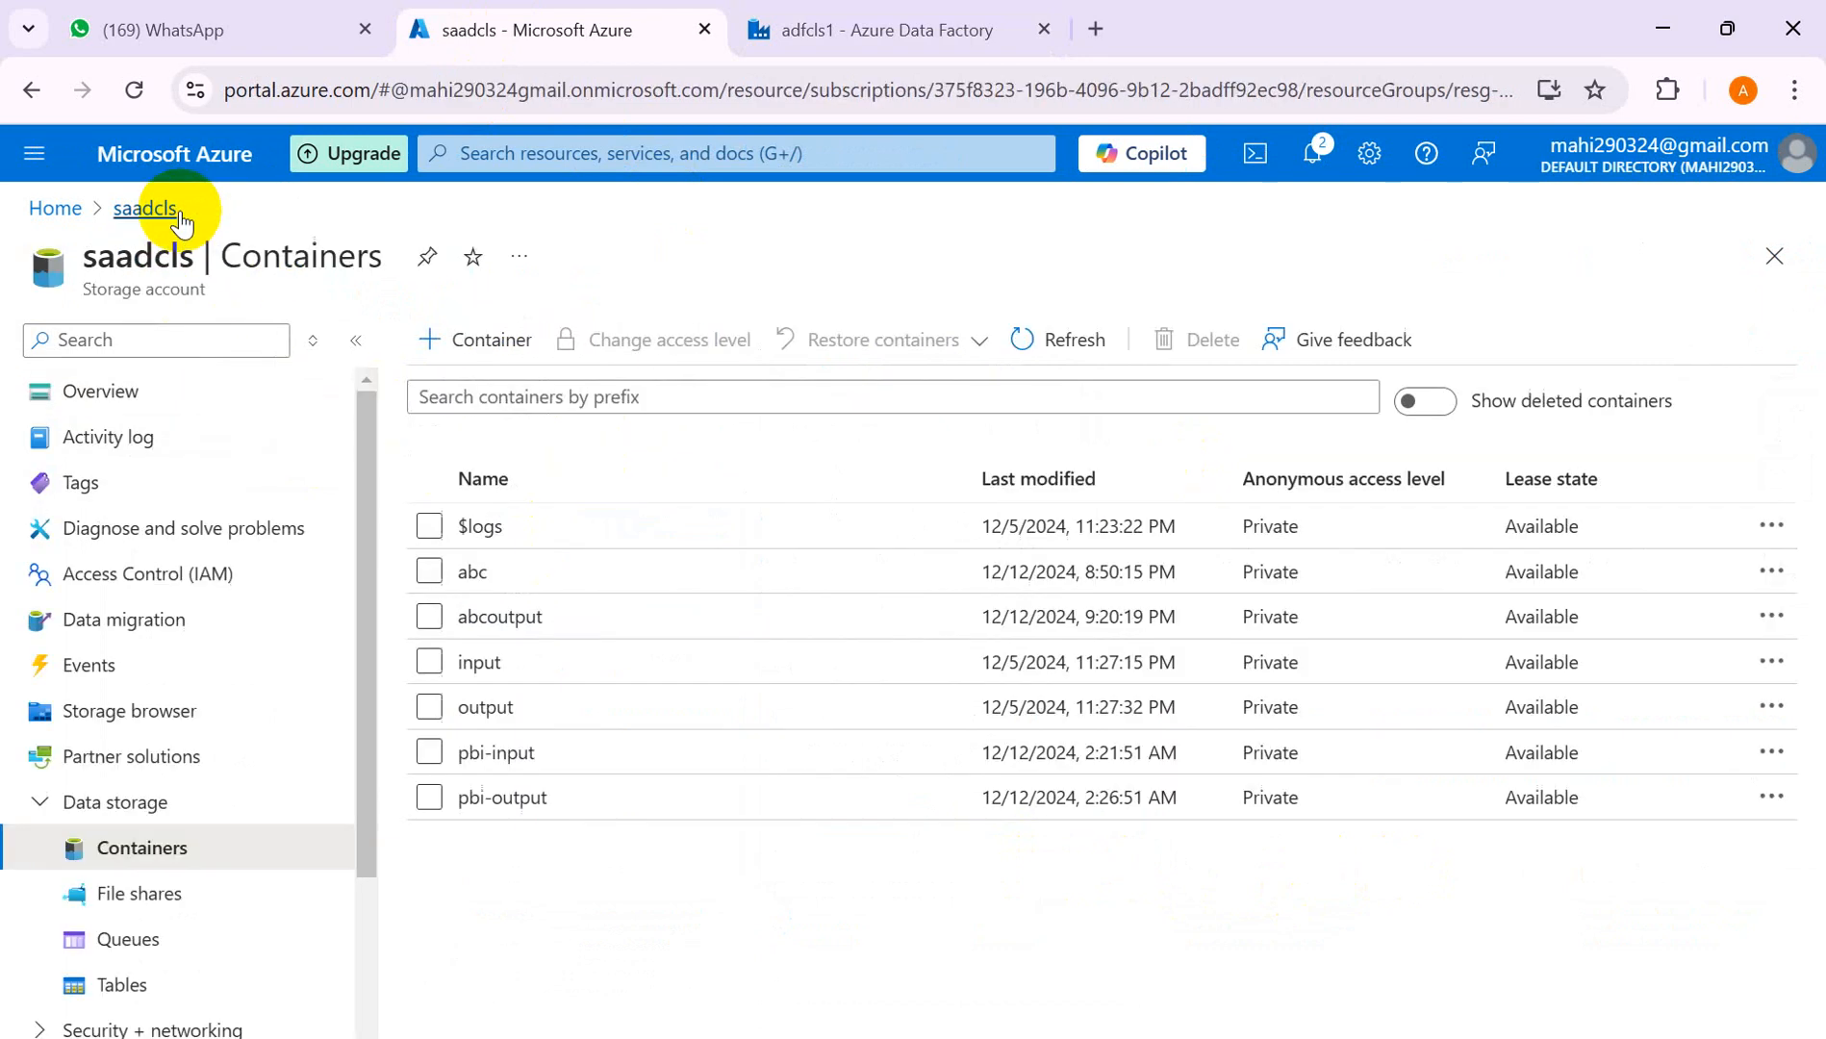
pyautogui.click(496, 662)
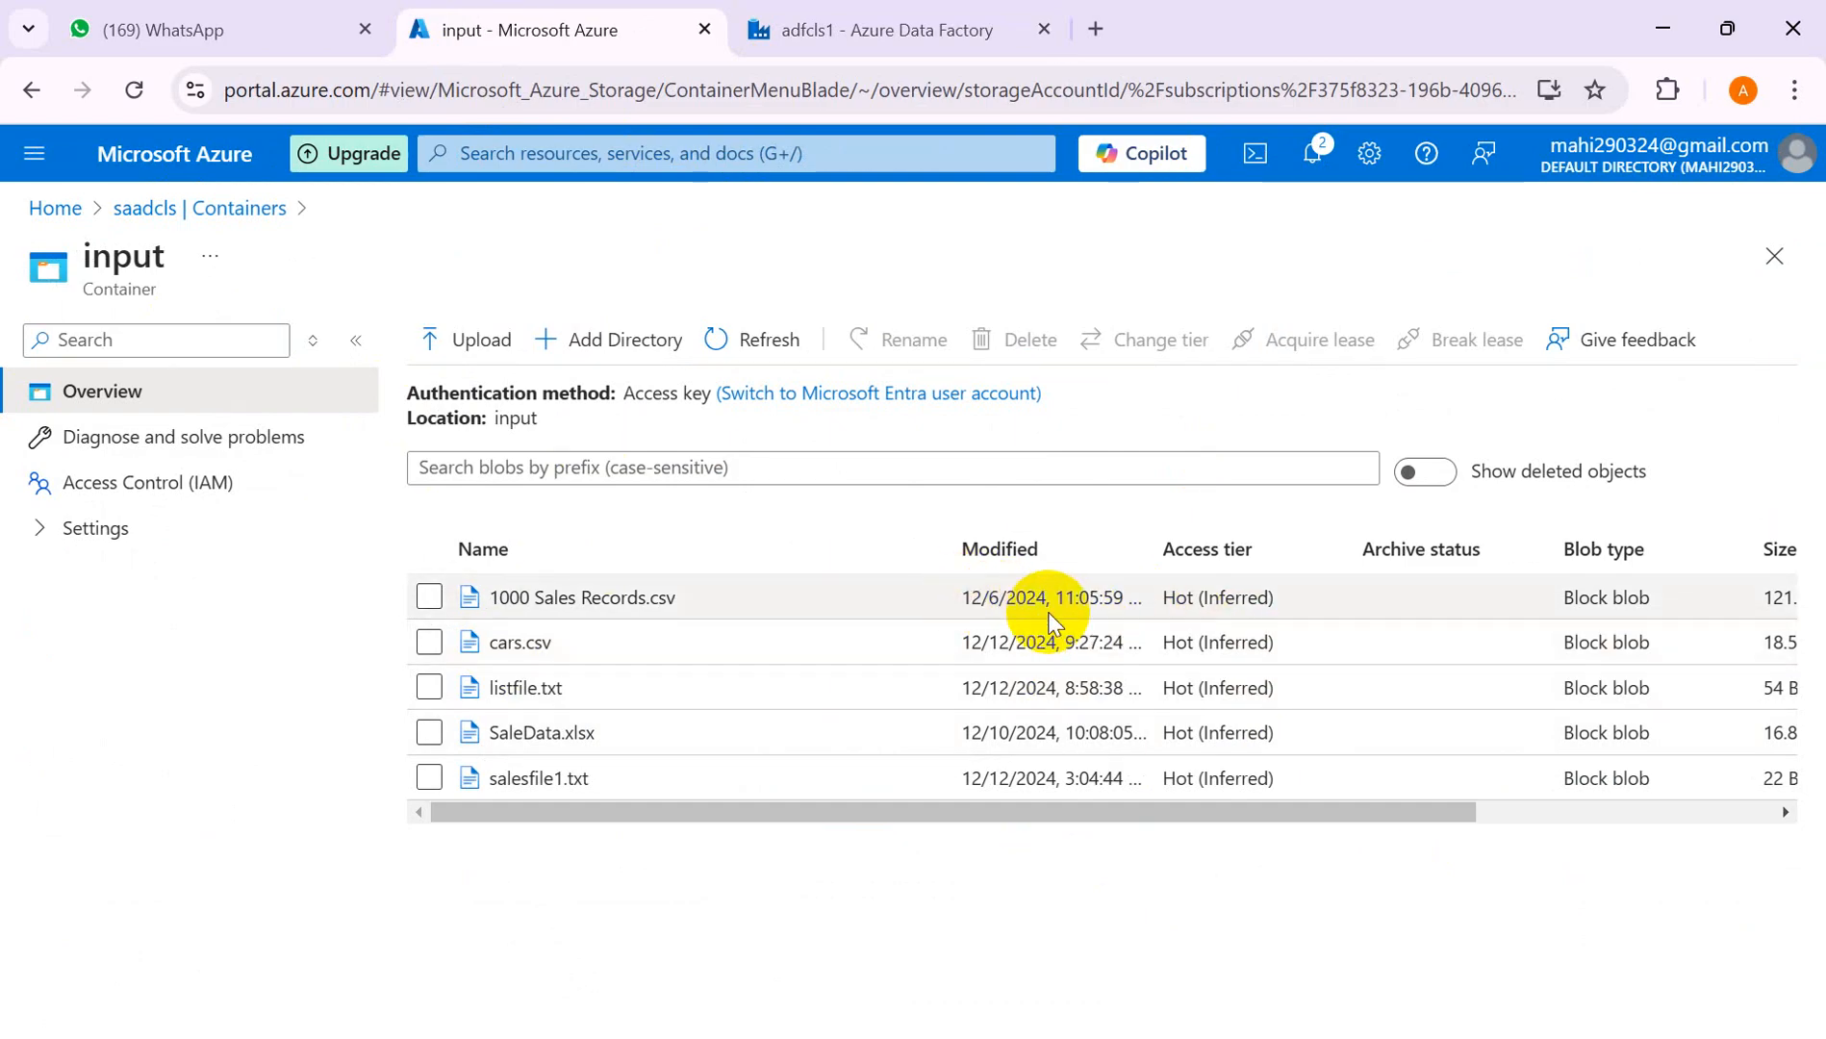
pyautogui.moveTo(1052, 813); pyautogui.dragTo(885, 729)
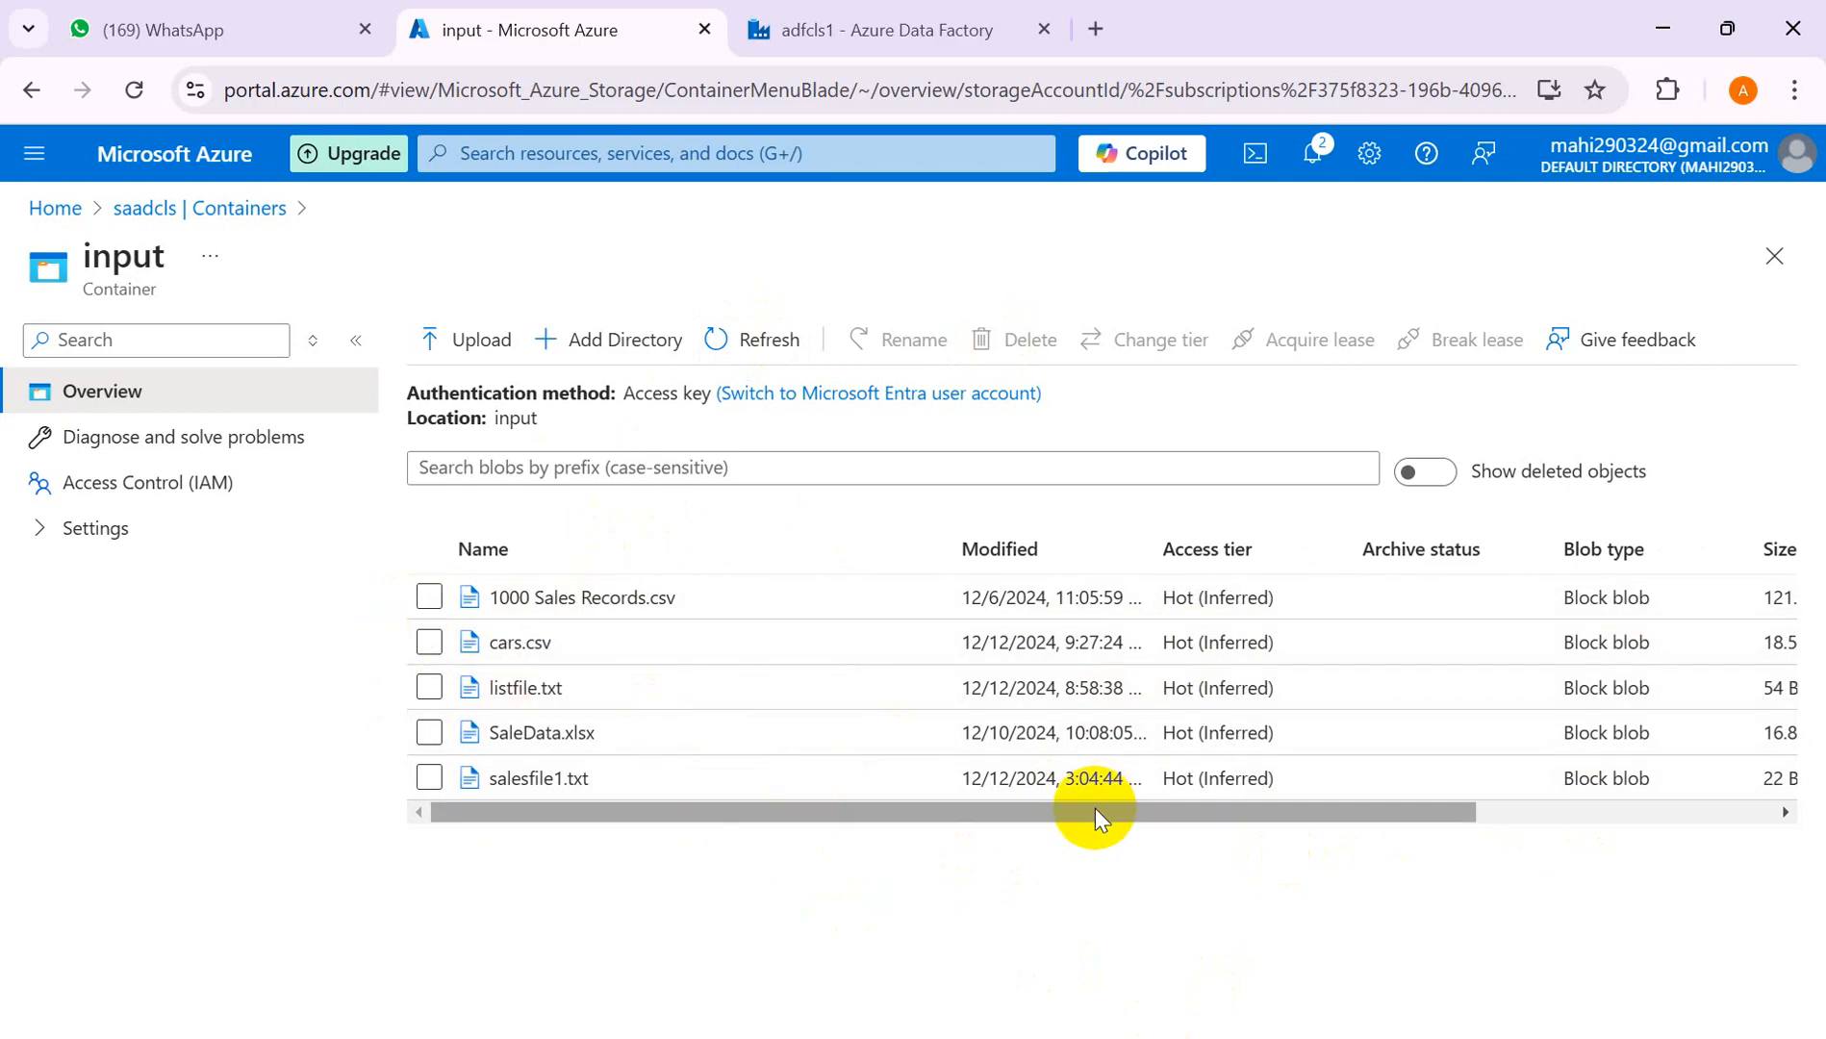
pyautogui.moveTo(1100, 819); pyautogui.dragTo(922, 789)
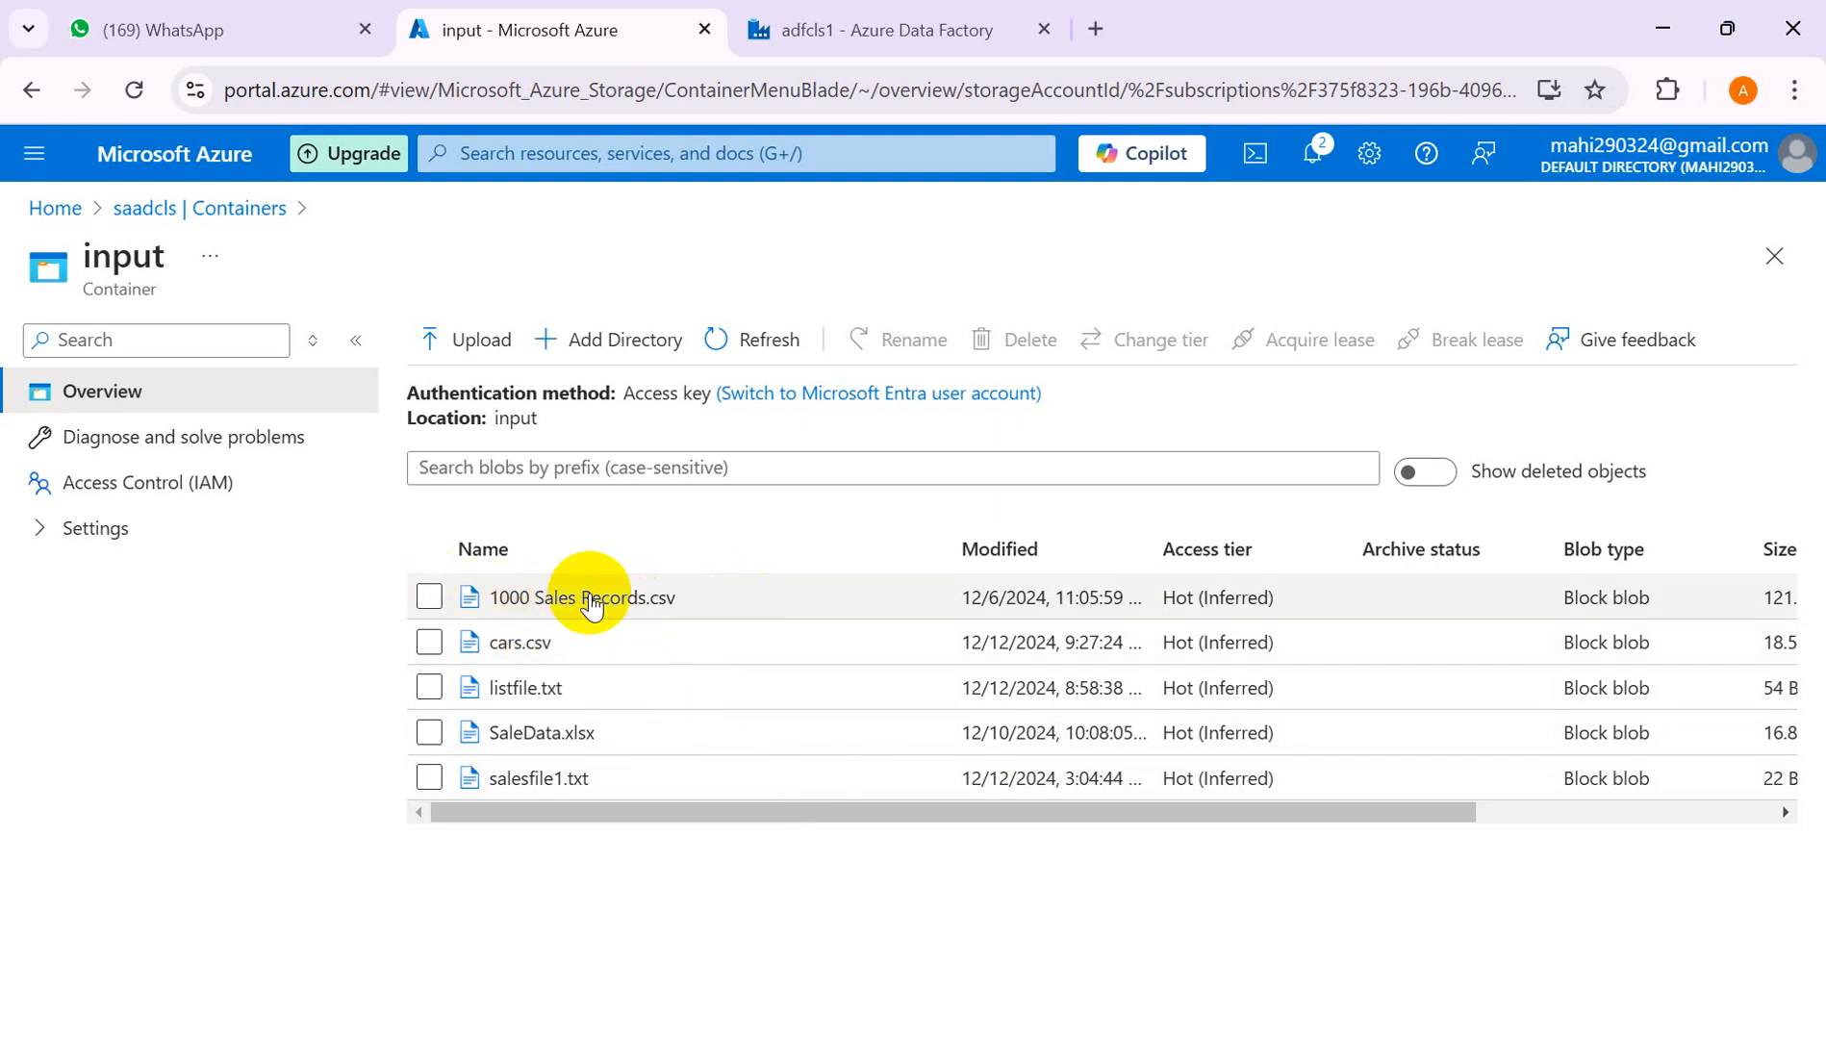
# - Change the last value on line 2 of 1000 Sales Records.csv in the input container to 1468507 and save the file
pyautogui.doubleClick(589, 601)
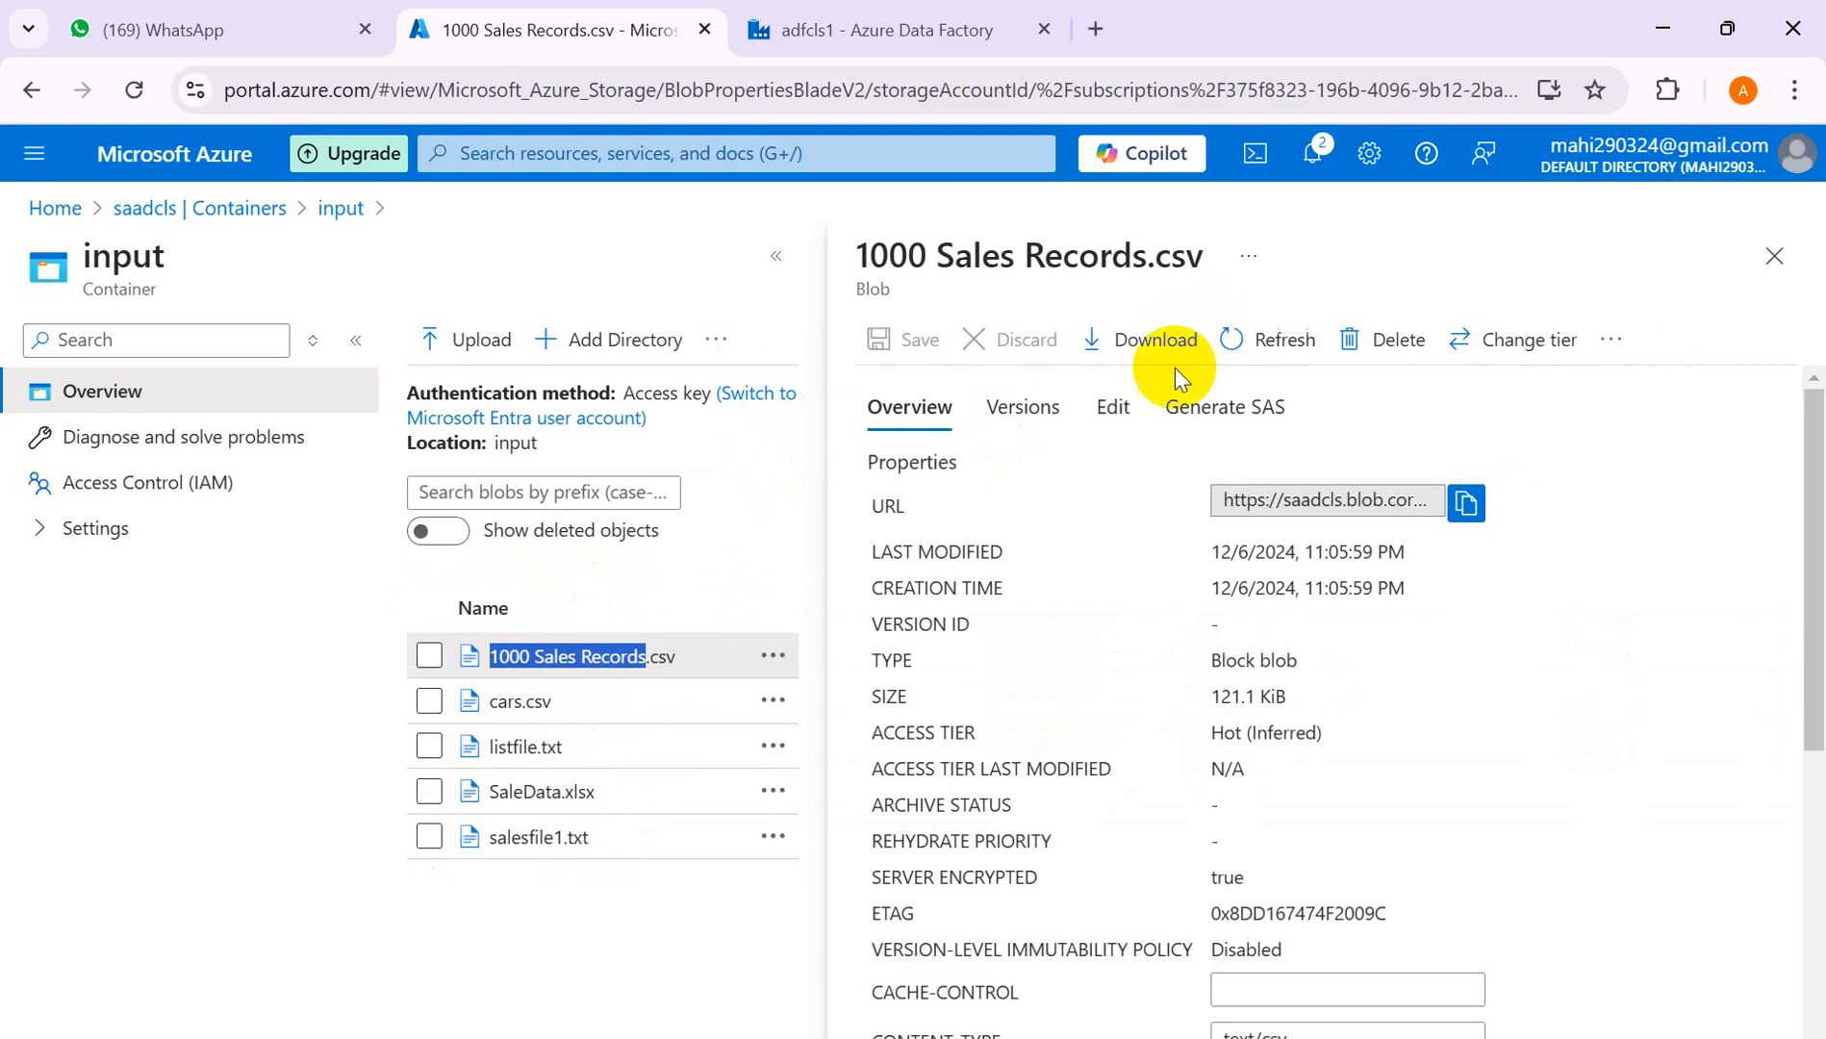
pyautogui.click(1112, 407)
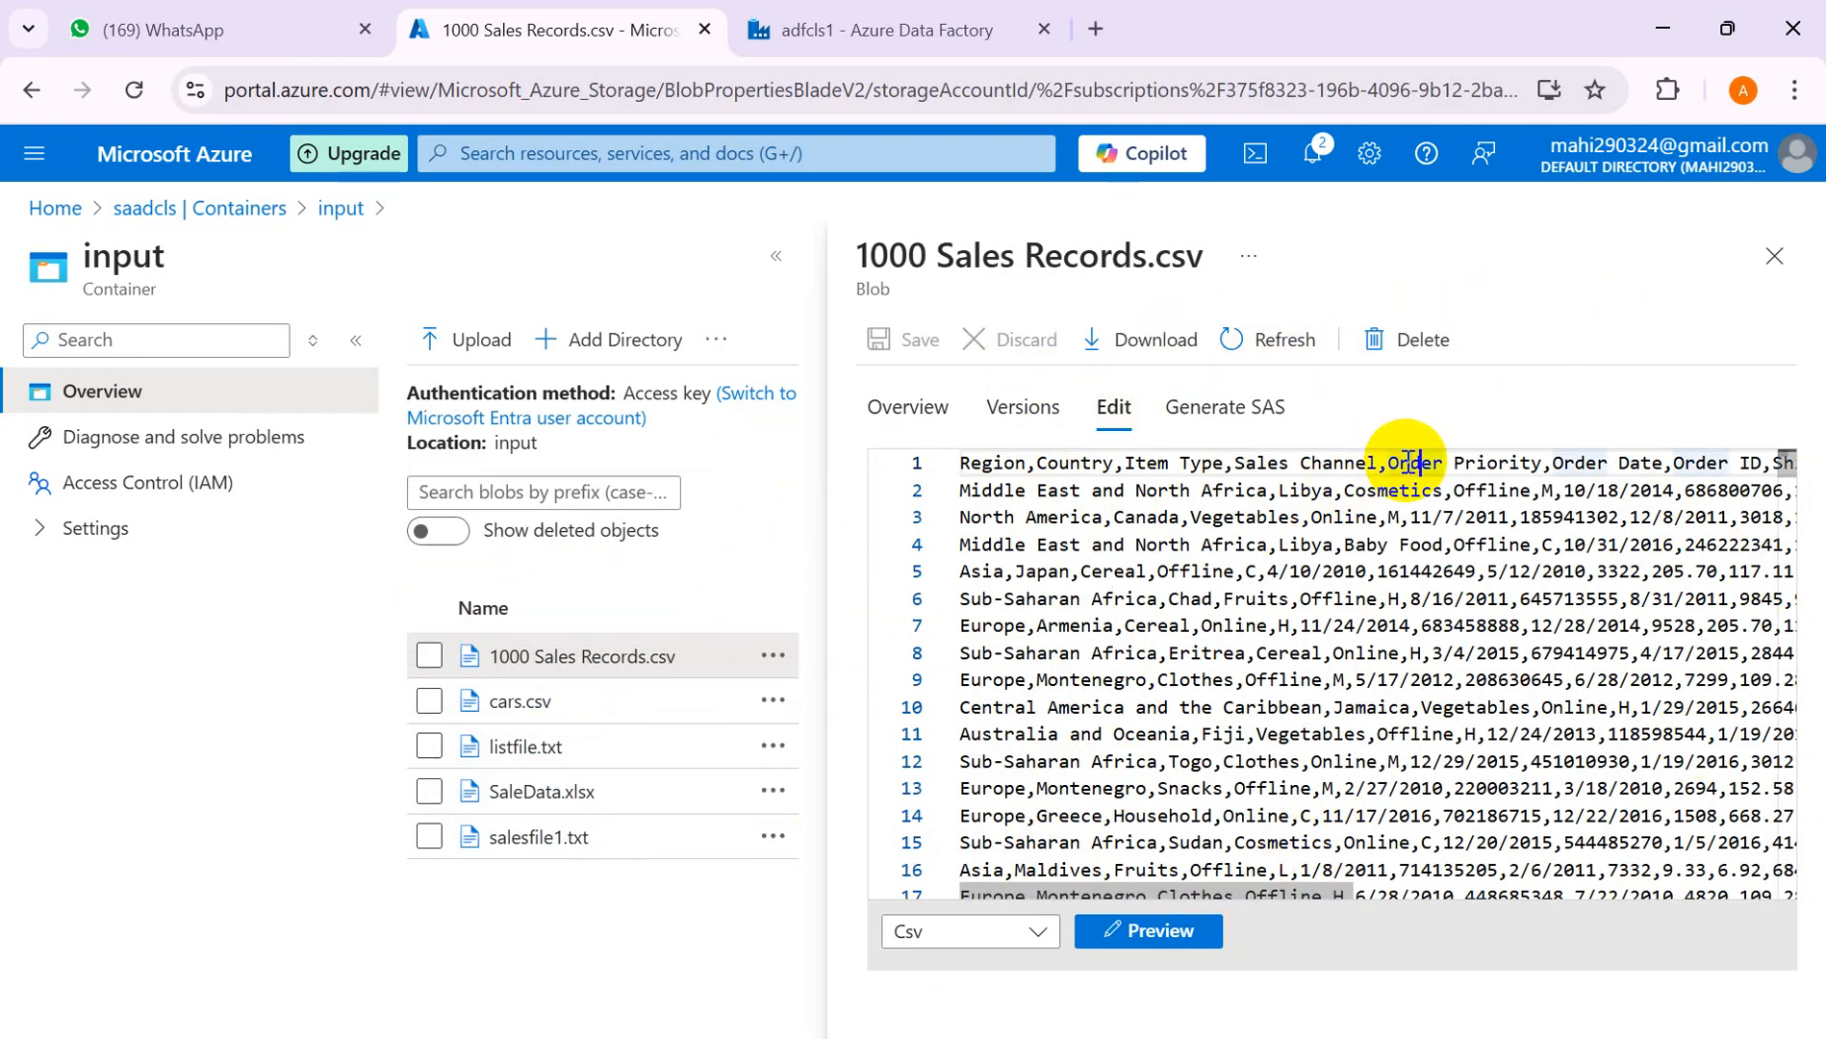
pyautogui.press('Right')
pyautogui.press('Right')
pyautogui.press('Right')
pyautogui.press('Right')
pyautogui.press('Right')
pyautogui.press('Right')
pyautogui.press('Right')
pyautogui.press('Right')
pyautogui.press('Right')
pyautogui.press('Right')
pyautogui.press('Right')
pyautogui.press('Right')
pyautogui.press('Right')
pyautogui.press('Right')
pyautogui.press('Right')
pyautogui.press('Right')
pyautogui.press('Down')
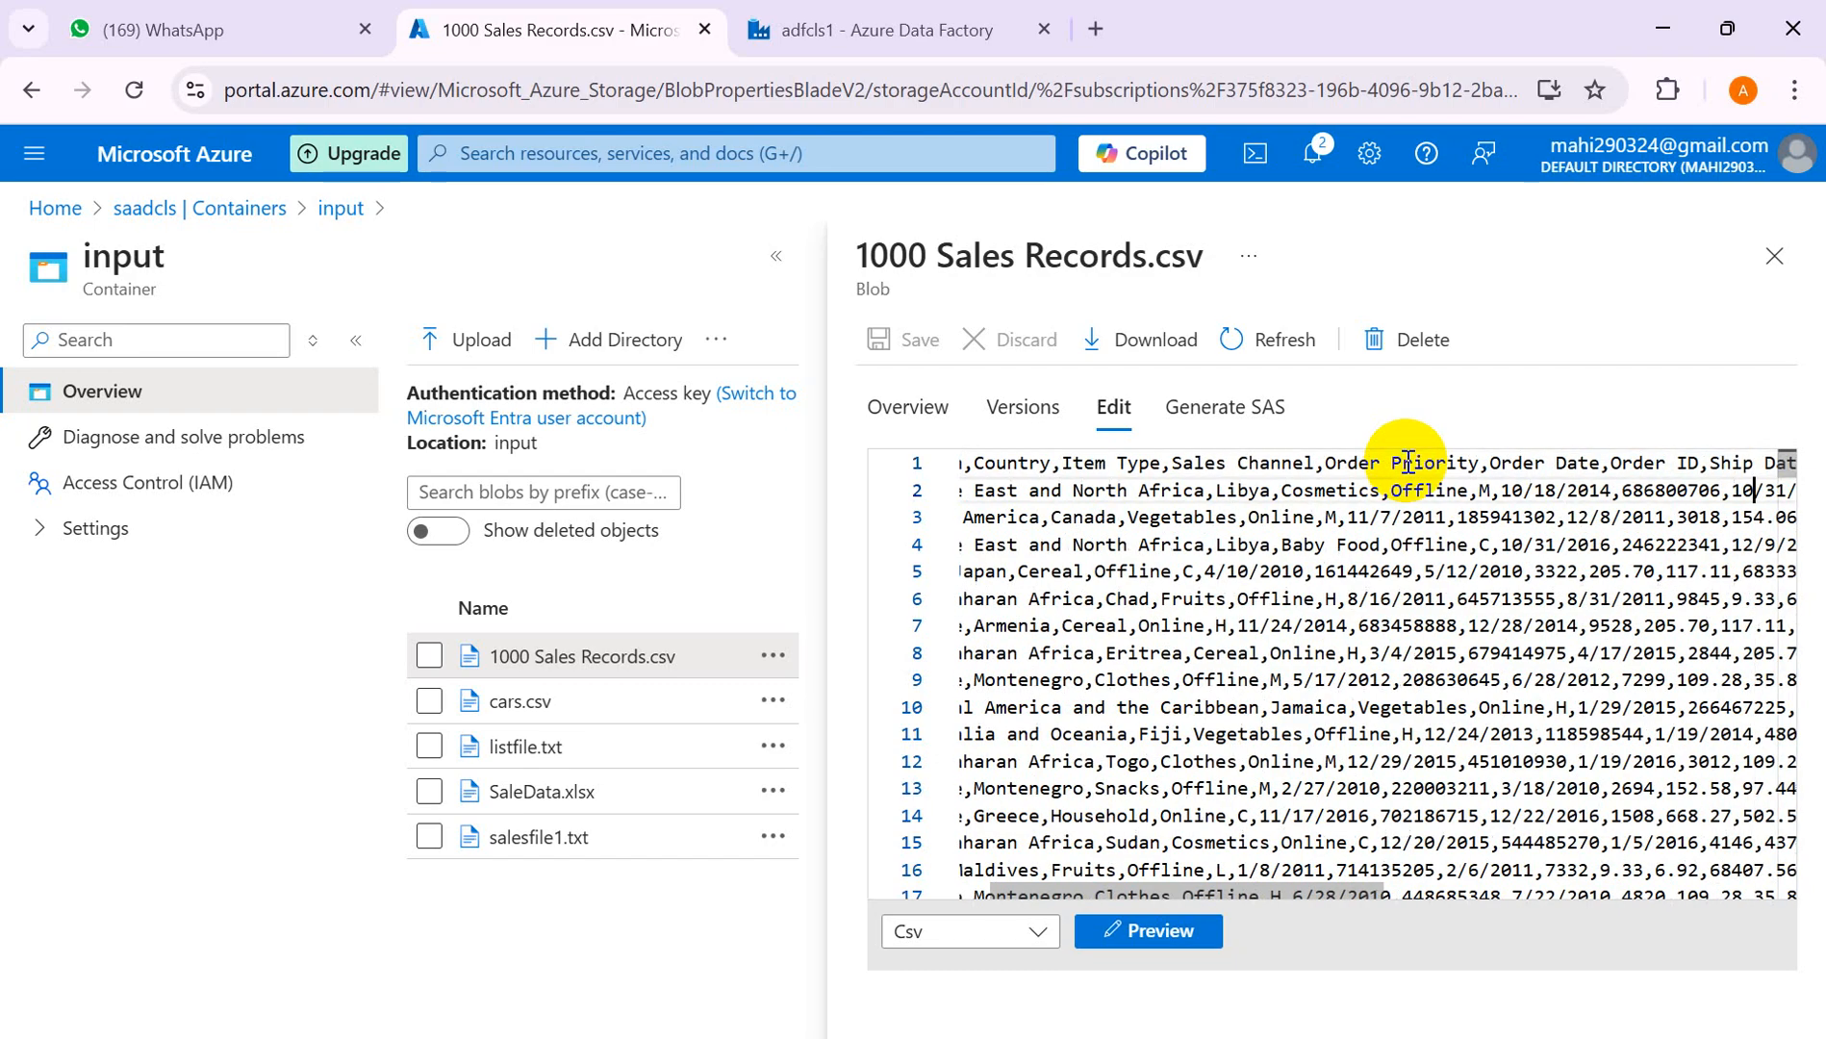
pyautogui.press('Right')
pyautogui.press('Right')
pyautogui.press('Right')
pyautogui.press('Right')
pyautogui.press('Right')
pyautogui.press('Right')
pyautogui.press('Right')
pyautogui.press('Right')
pyautogui.press('Right')
pyautogui.press('Right')
pyautogui.press('Right')
pyautogui.press('Right')
pyautogui.press('Right')
pyautogui.press('Right')
pyautogui.press('Right')
pyautogui.press('Right')
pyautogui.press('Right')
pyautogui.press('Right')
pyautogui.press('Right')
pyautogui.press('Right')
pyautogui.press('Right')
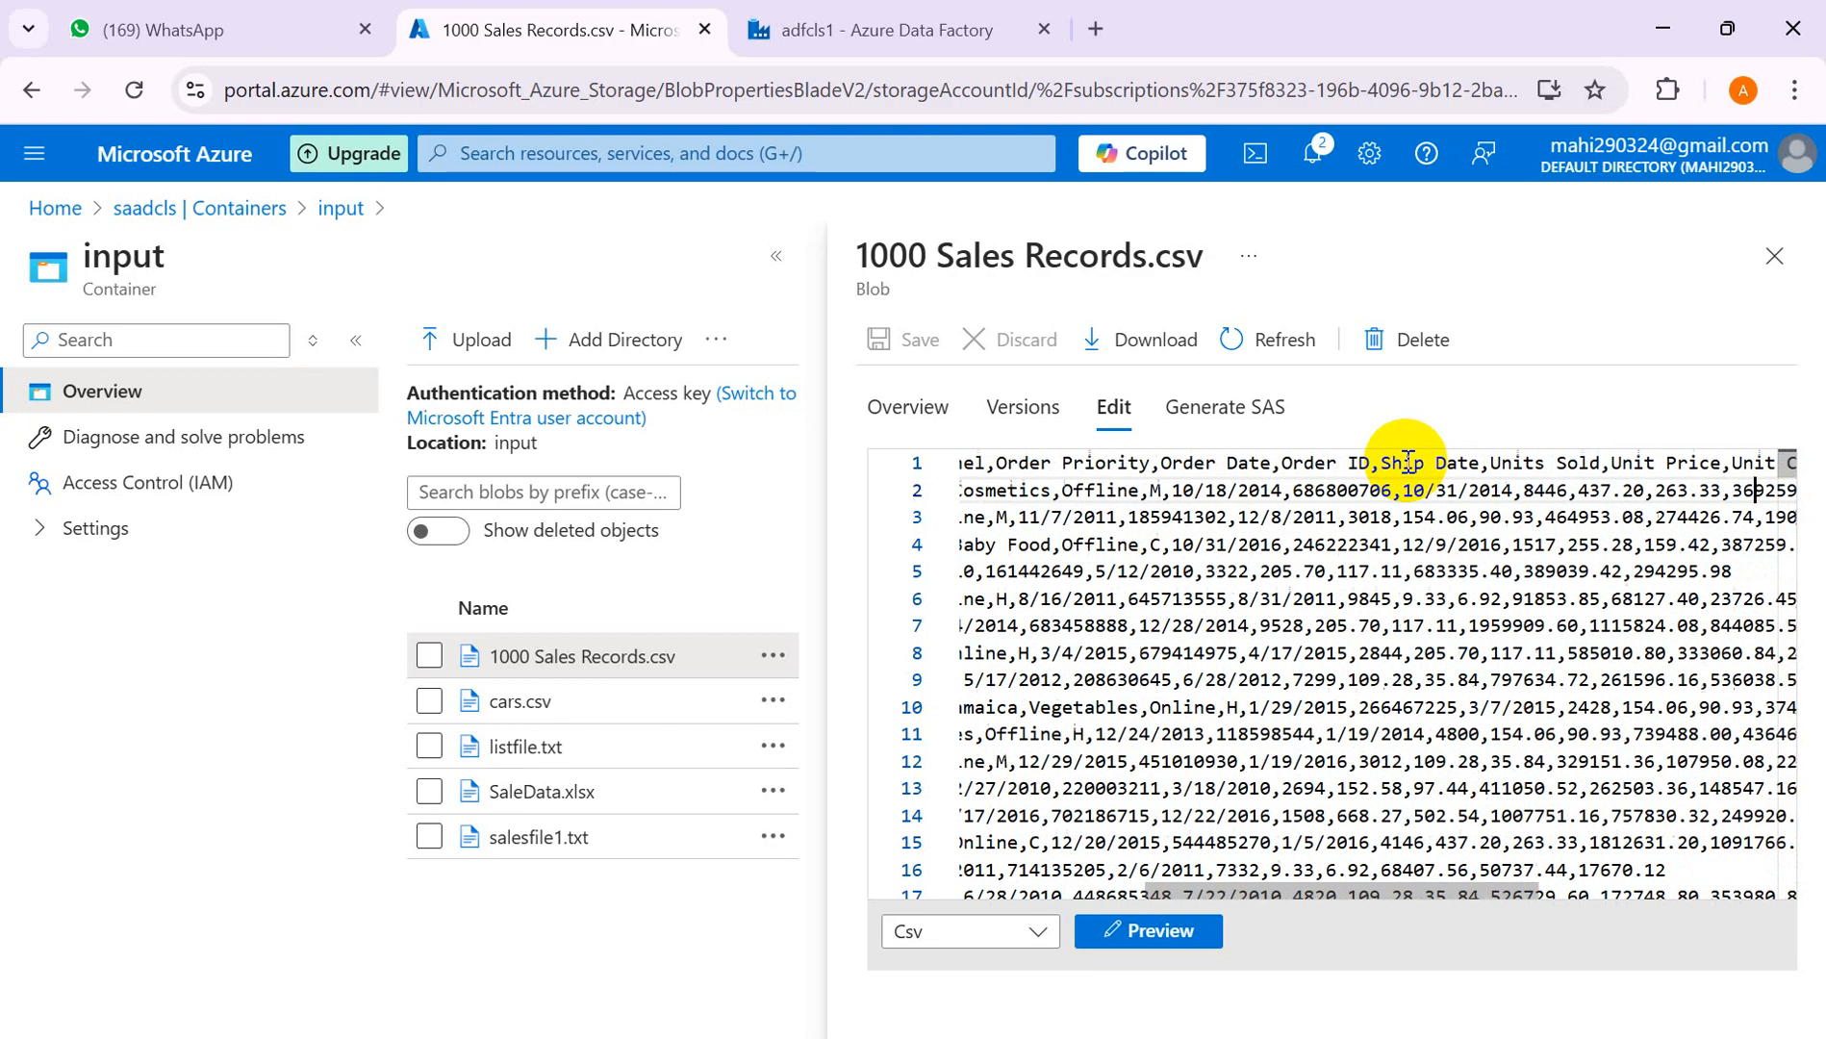
pyautogui.press('Right')
pyautogui.press('Right')
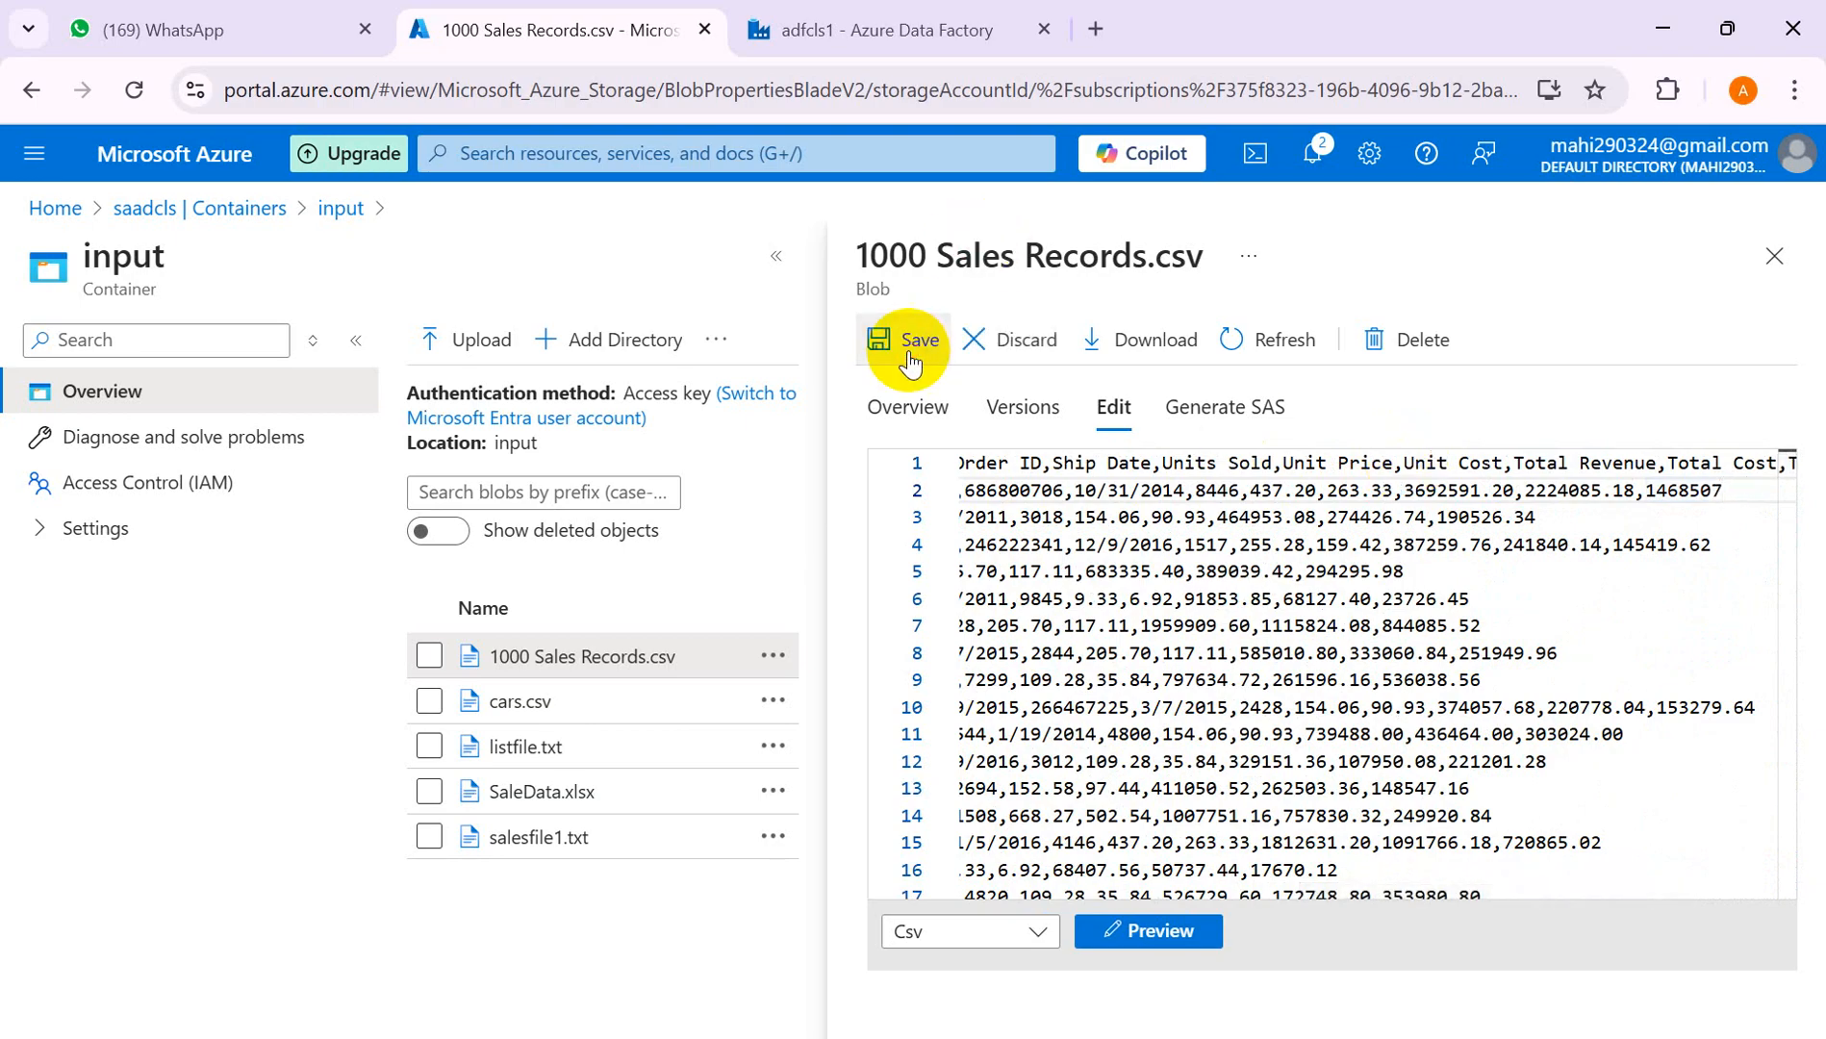
pyautogui.click(910, 356)
pyautogui.click(1774, 258)
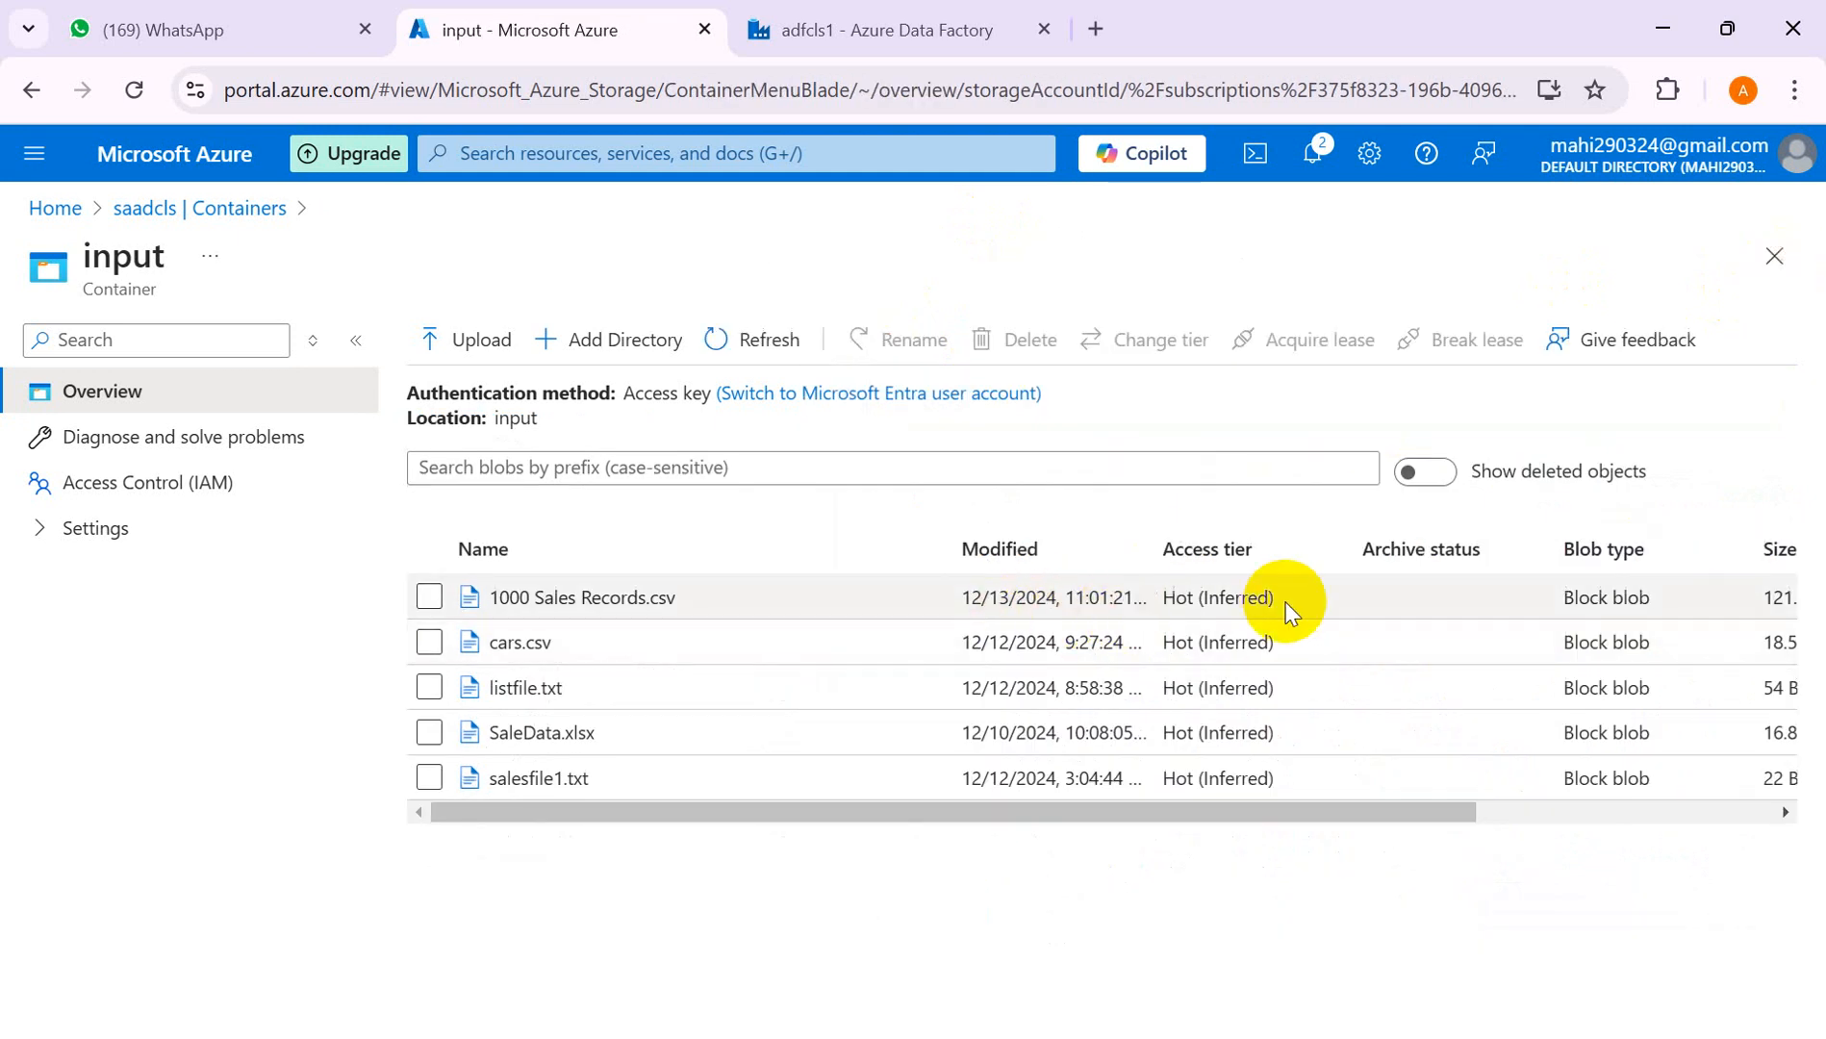
# - Switch to Data Factory and clear both the start and end times of the copy source's last-modified filter
pyautogui.click(816, 29)
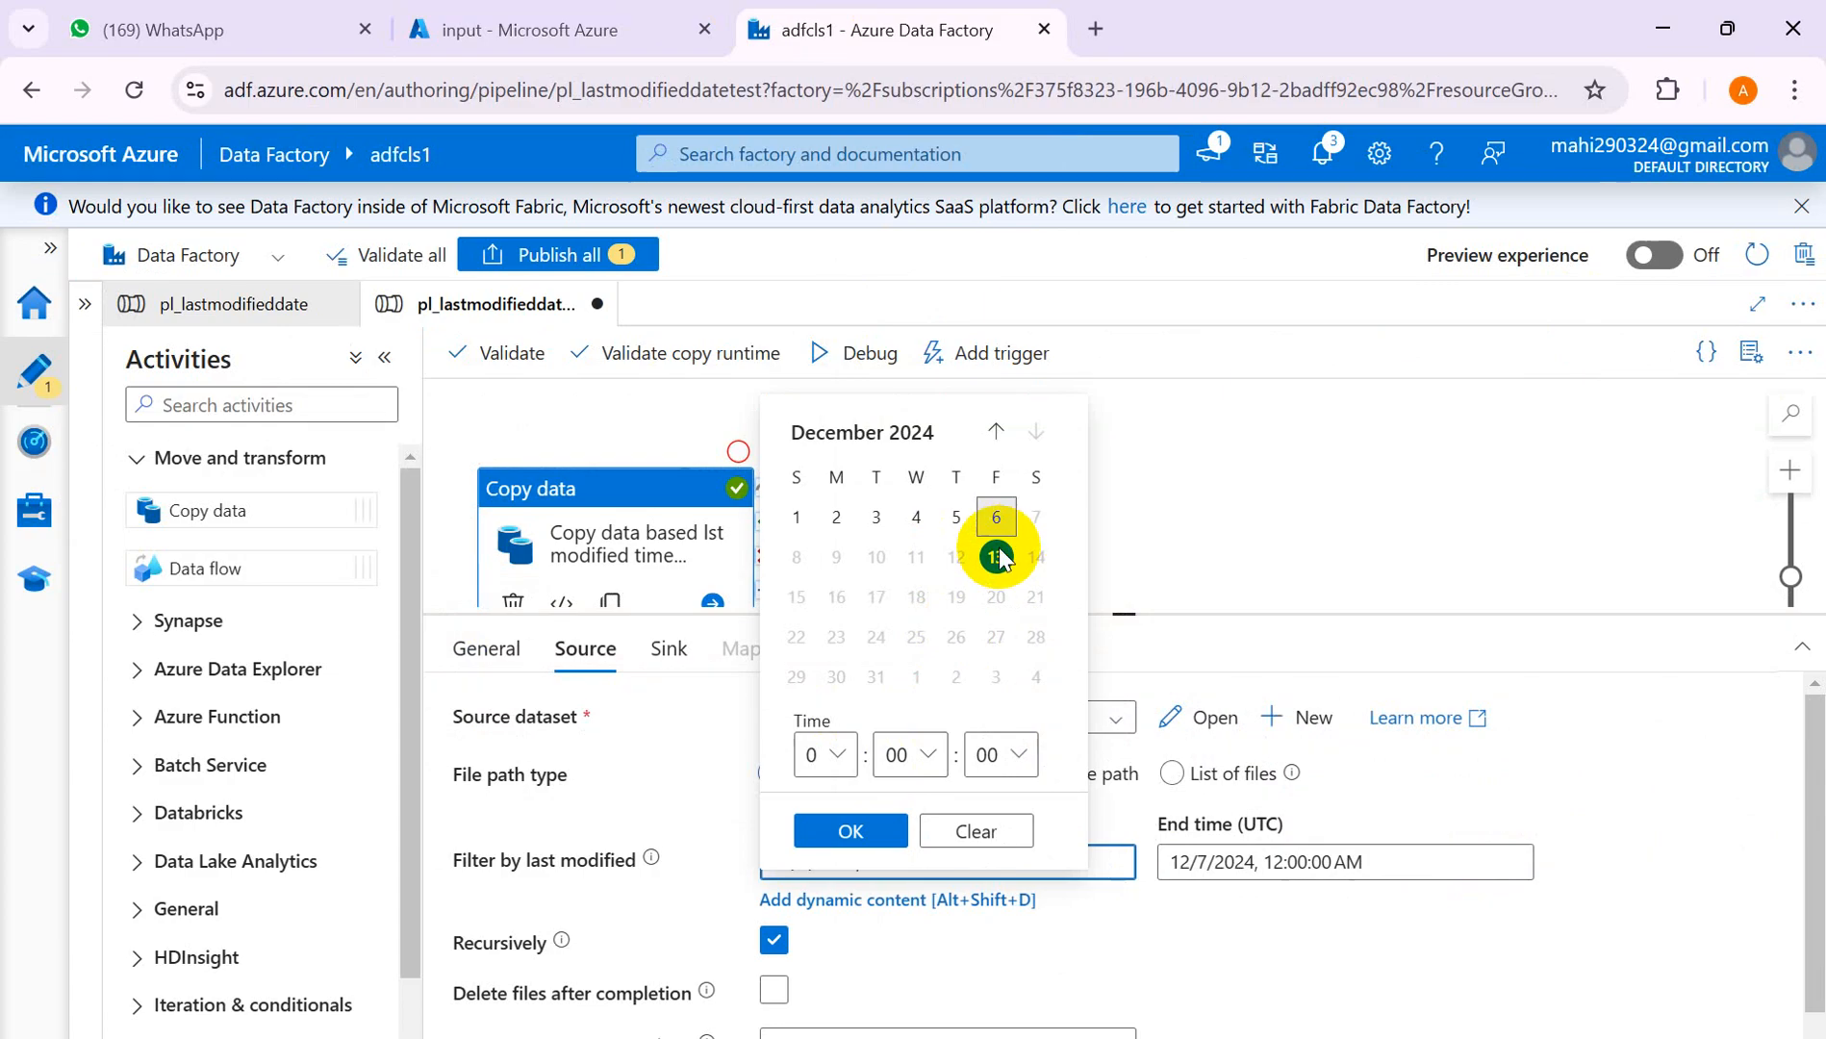
pyautogui.click(859, 838)
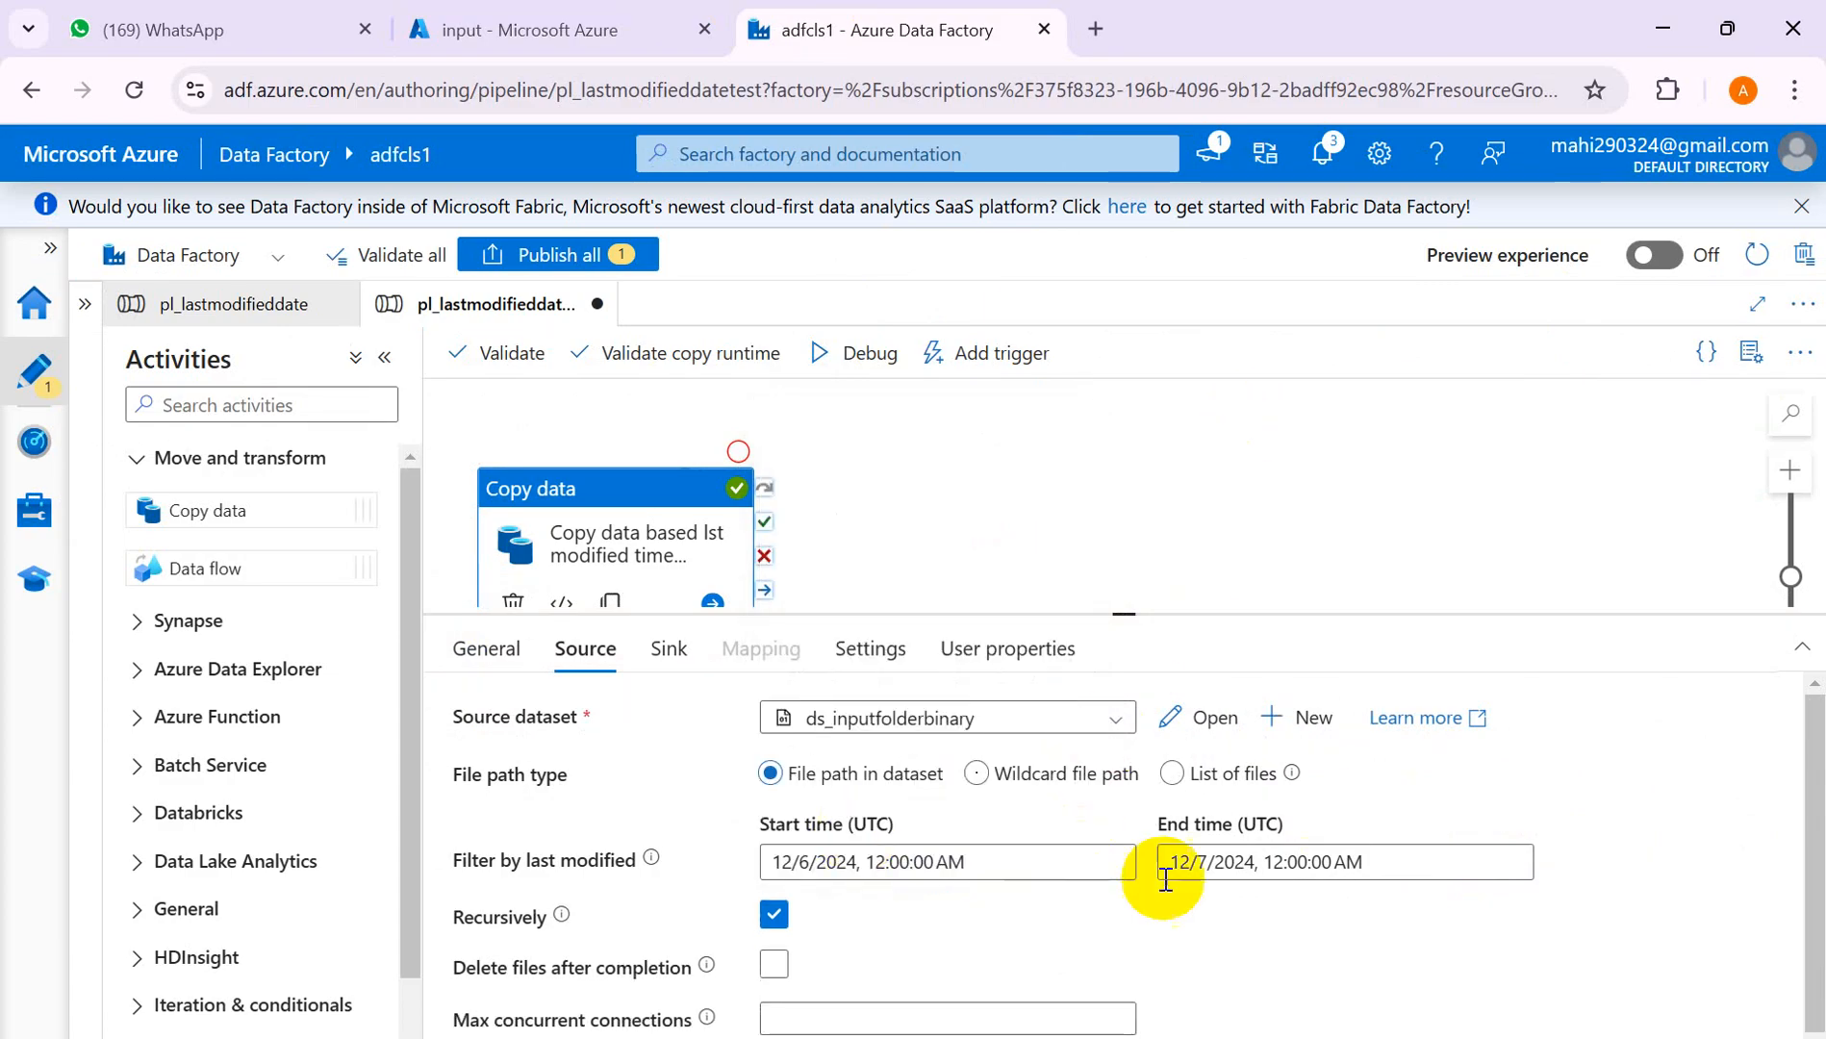
pyautogui.click(962, 877)
pyautogui.moveTo(962, 877); pyautogui.dragTo(702, 888)
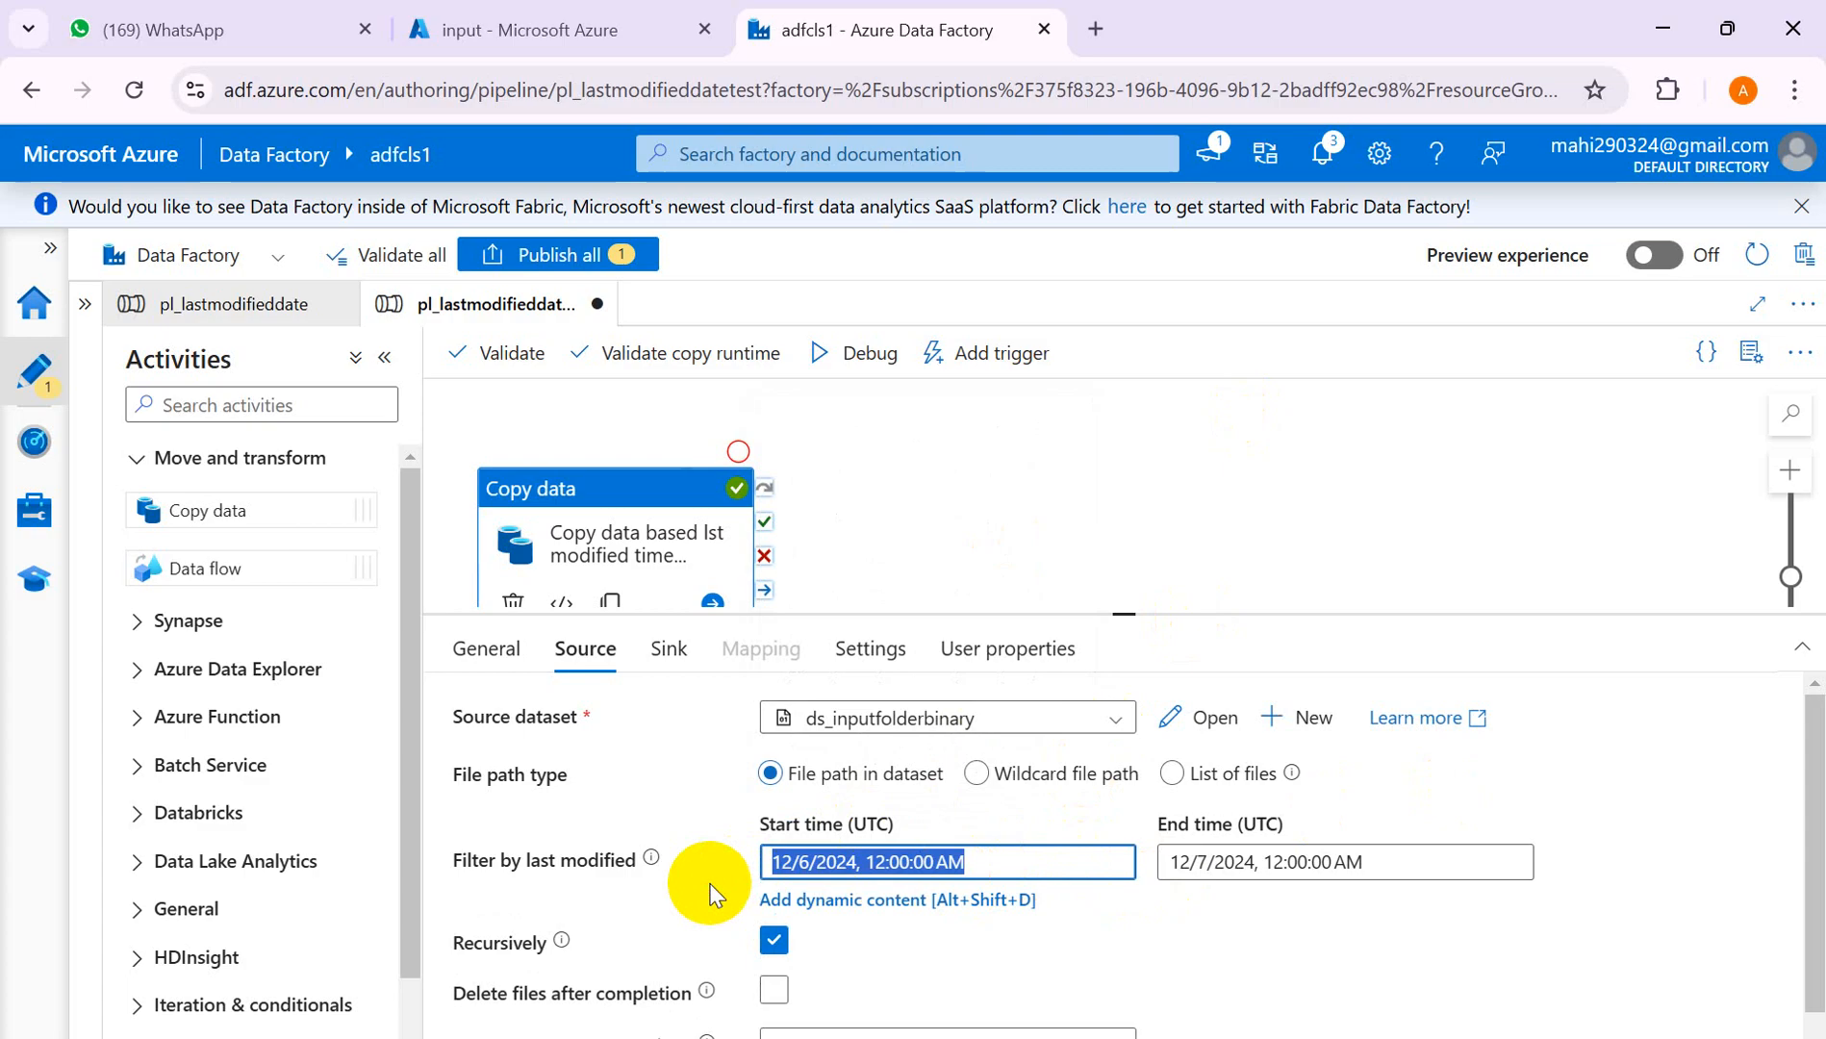
pyautogui.press('BackSpace')
pyautogui.moveTo(1415, 869); pyautogui.dragTo(1106, 851)
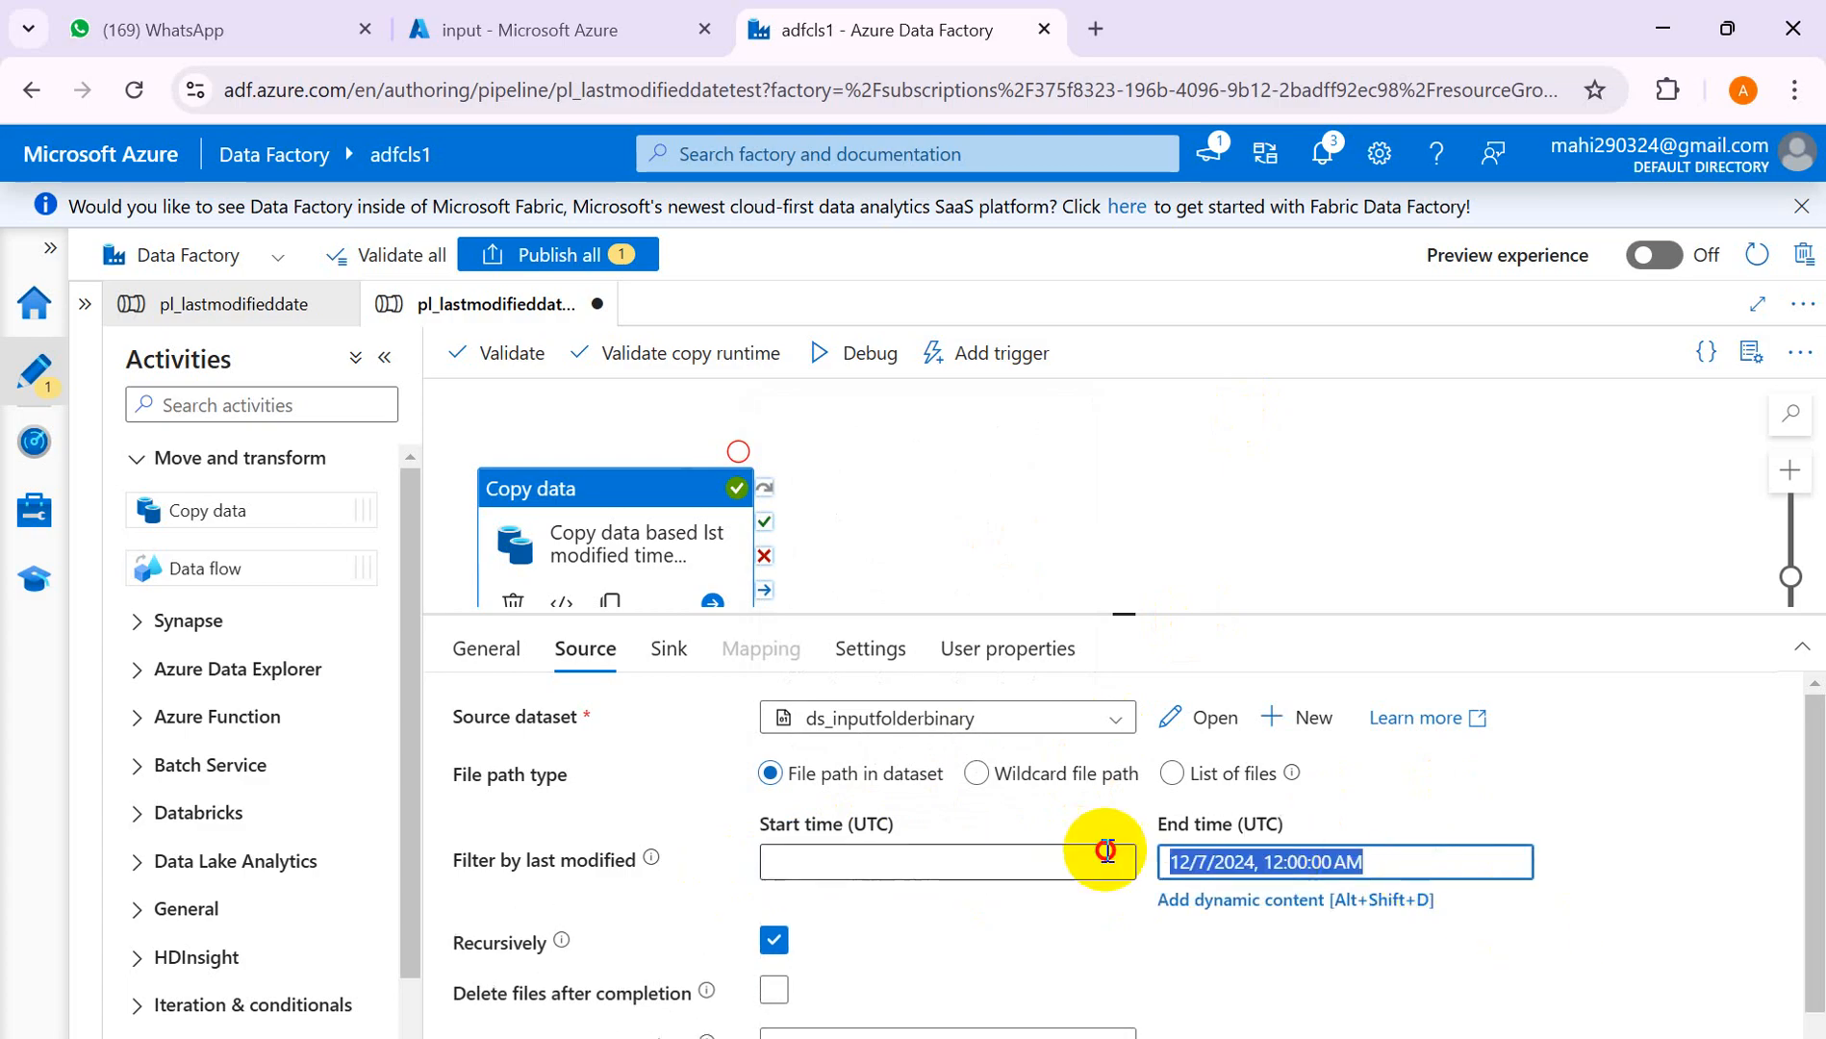
pyautogui.press('BackSpace')
# - Set the last-modified filter's start time (UTC) to 12/13/2024, 12:00:00 AM
pyautogui.click(933, 863)
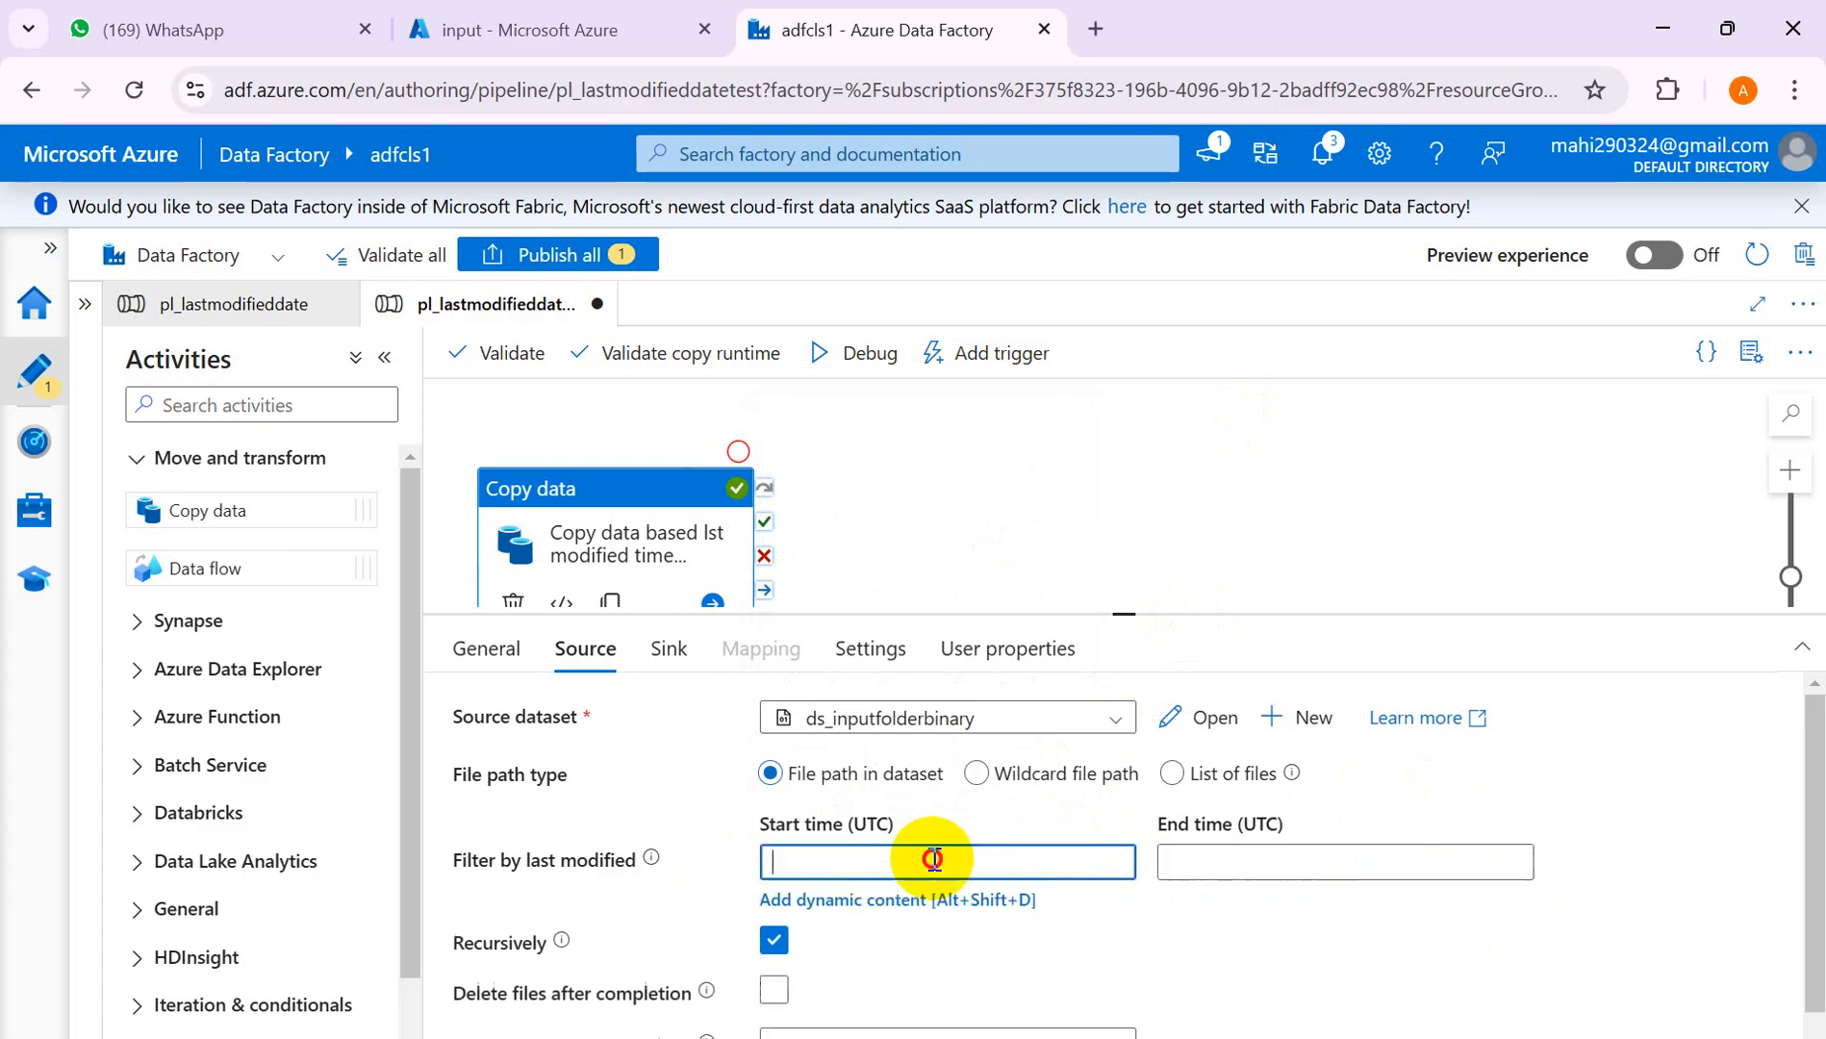
pyautogui.click(994, 557)
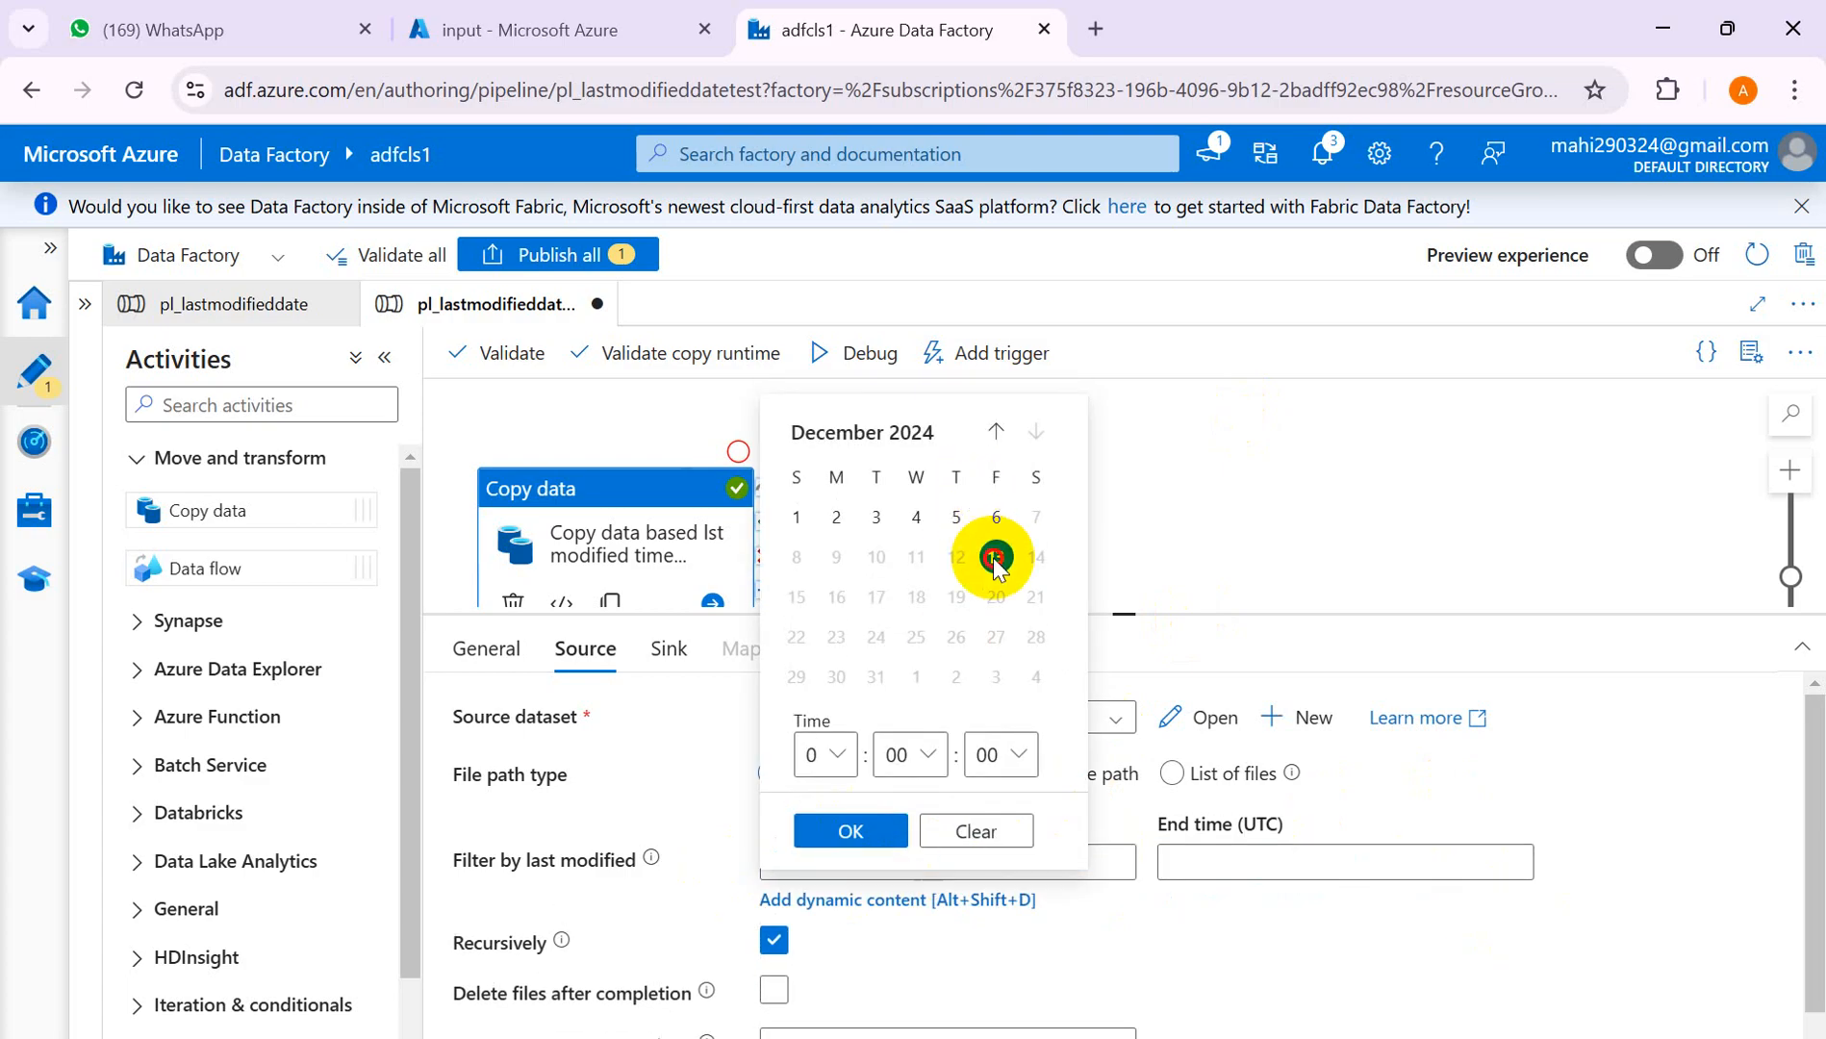
pyautogui.click(850, 830)
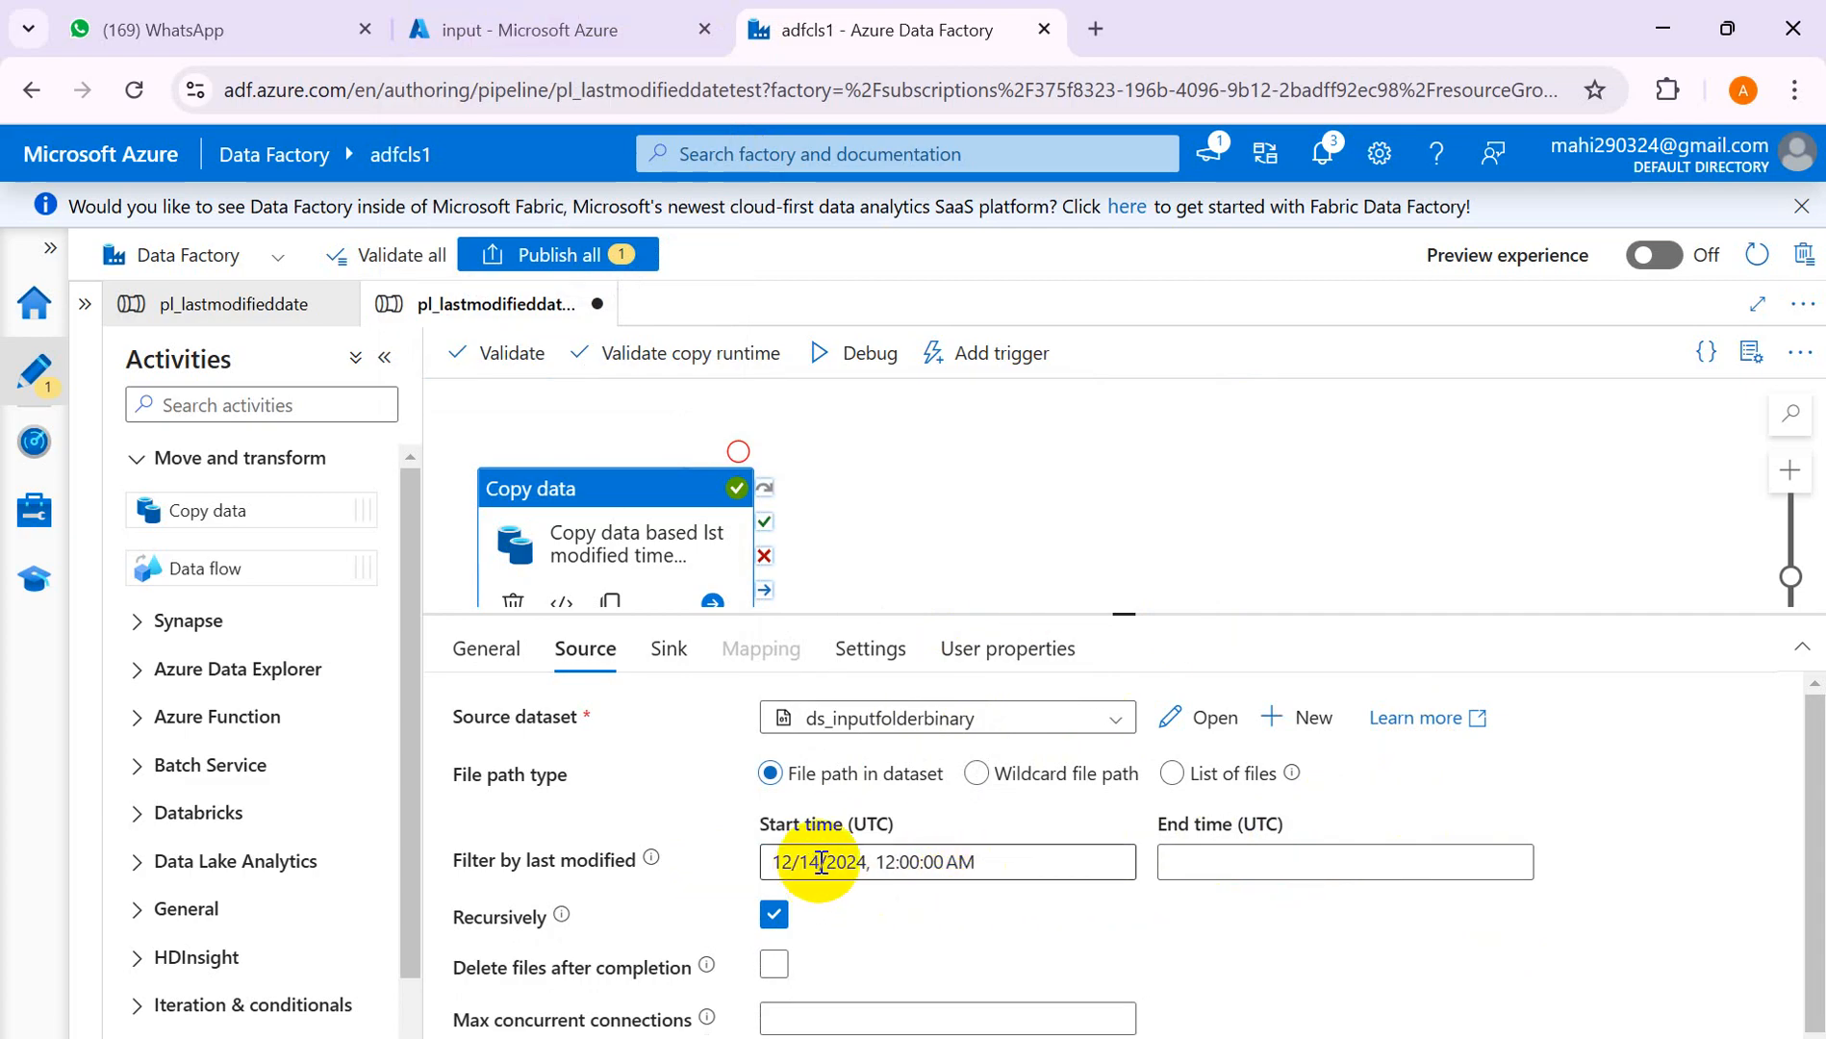
pyautogui.click(1004, 863)
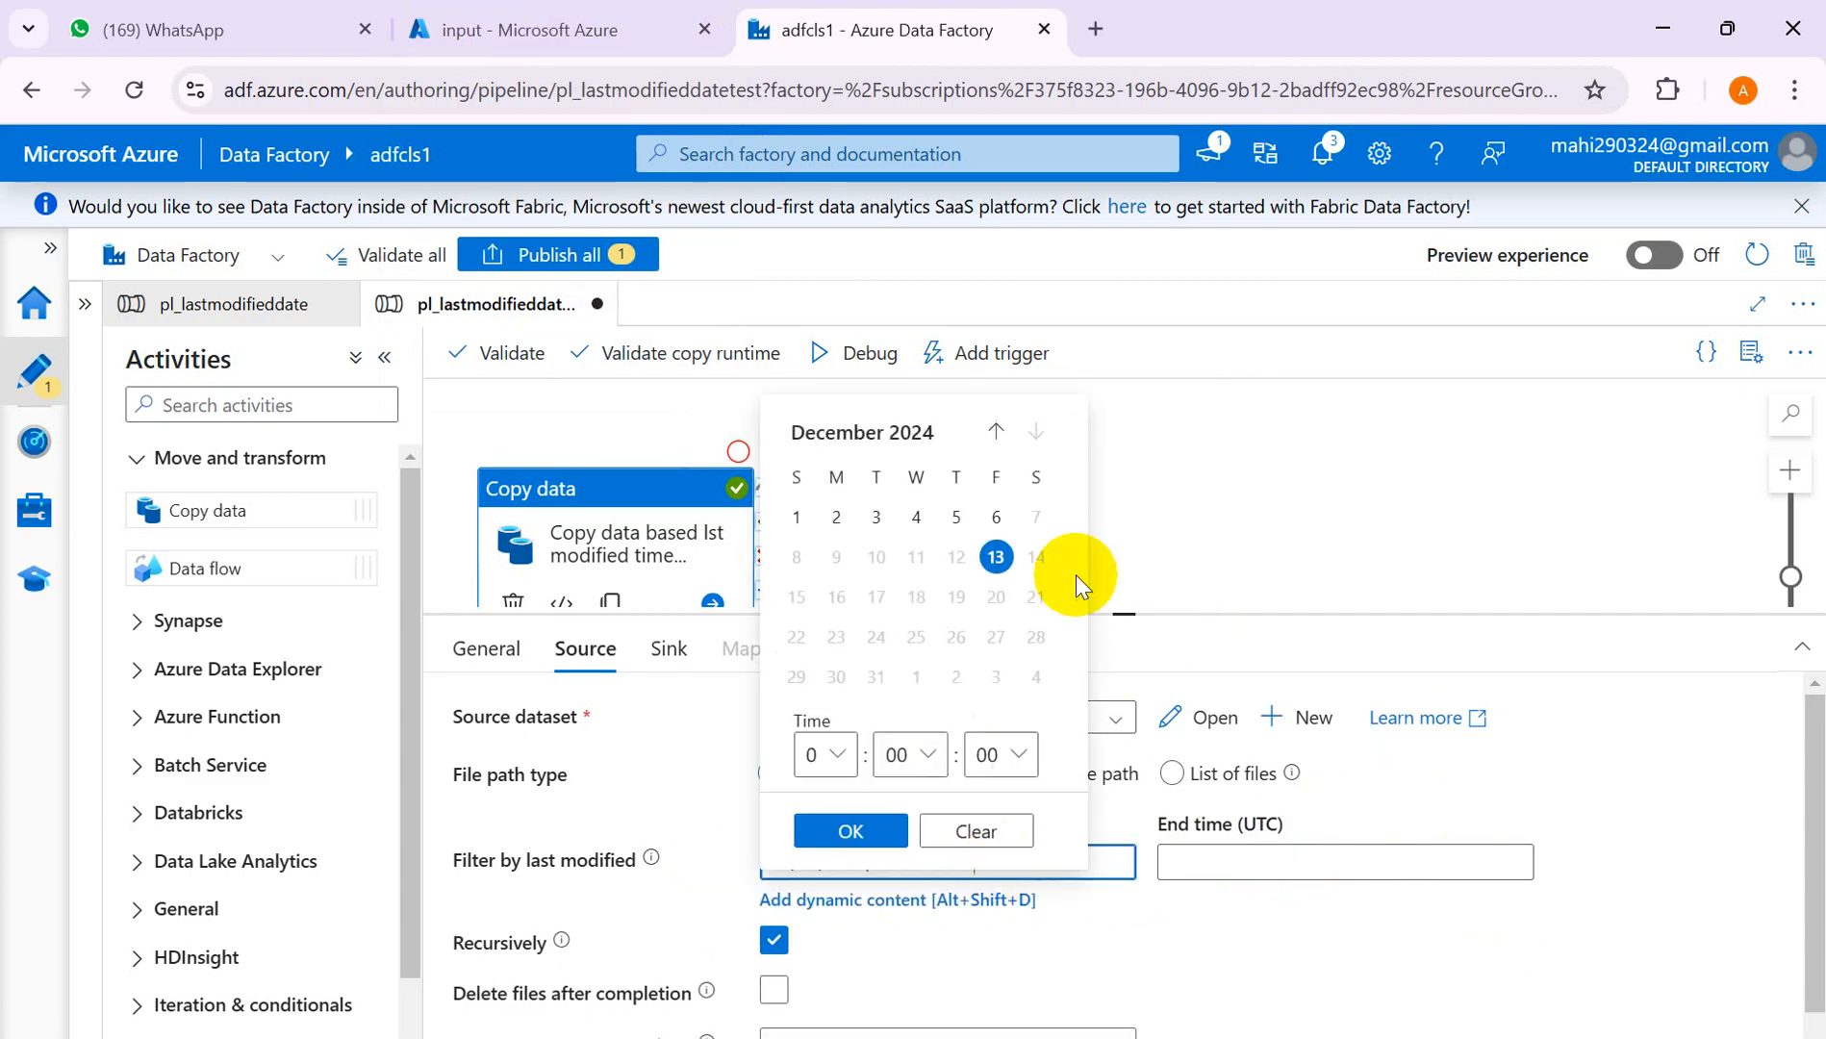
pyautogui.click(963, 558)
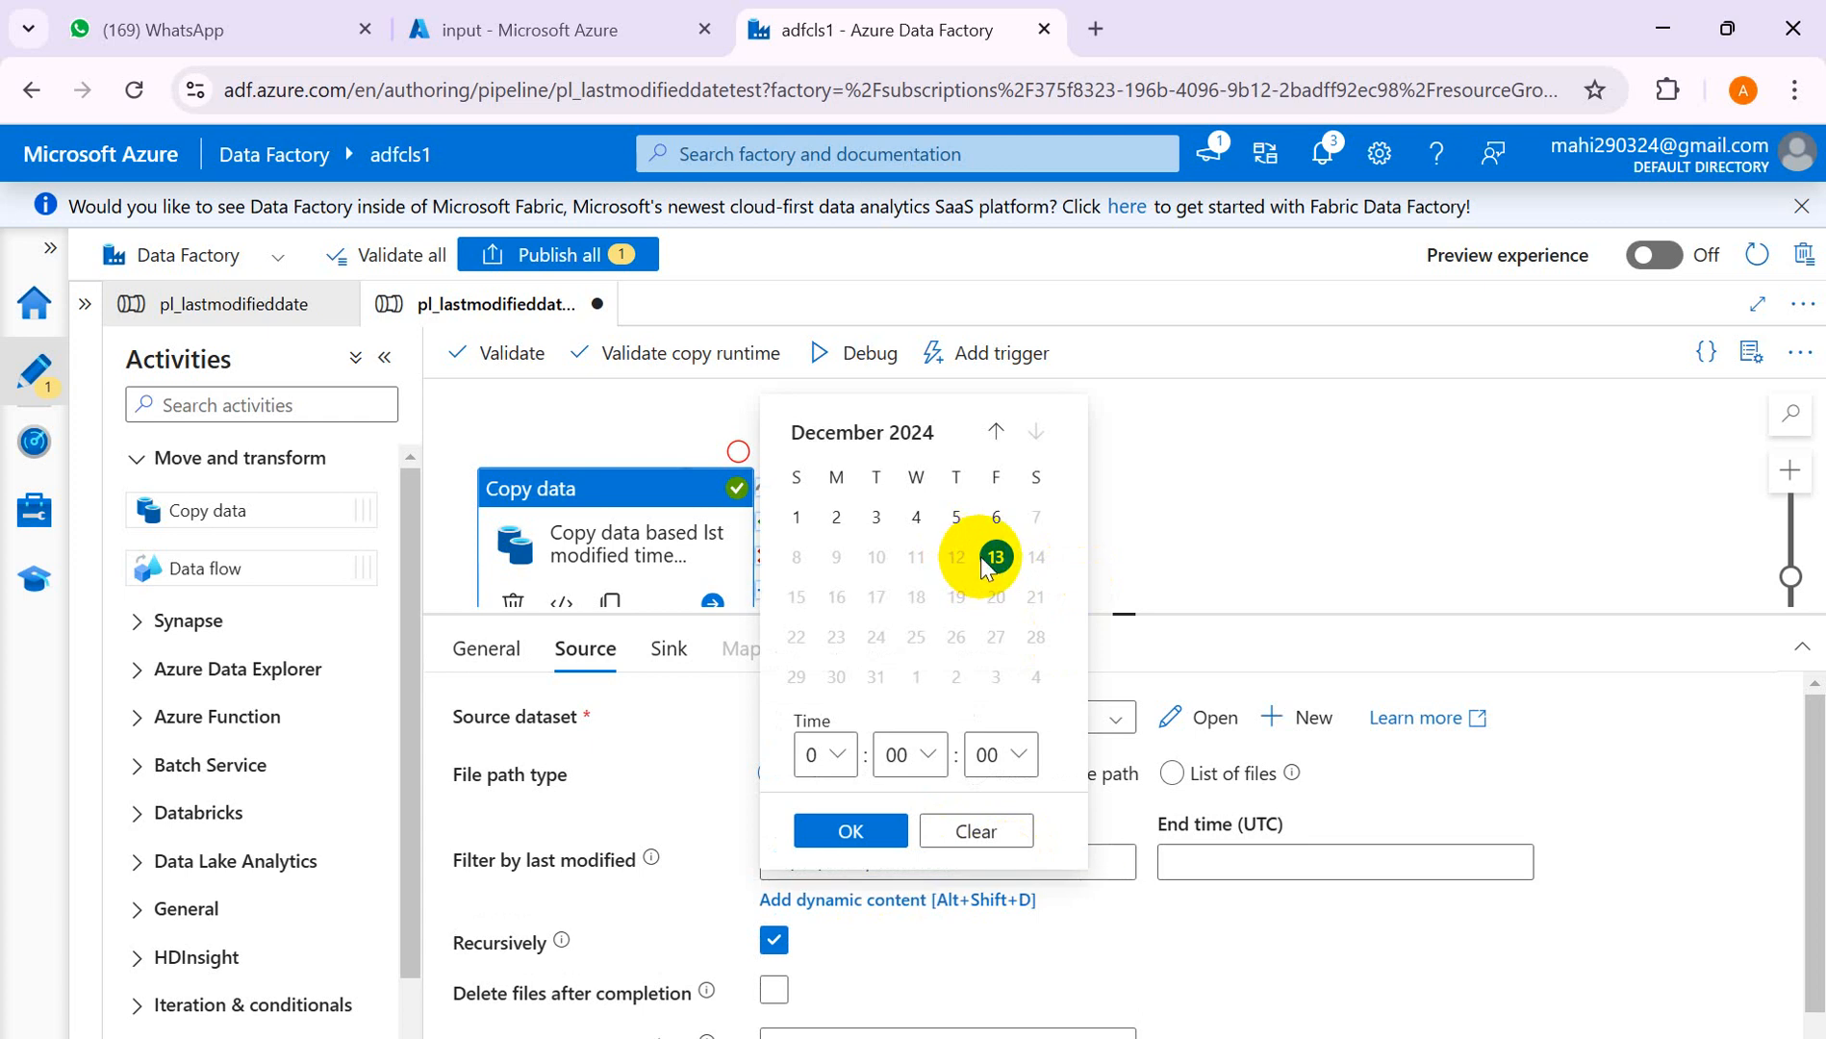
pyautogui.click(847, 833)
pyautogui.click(823, 859)
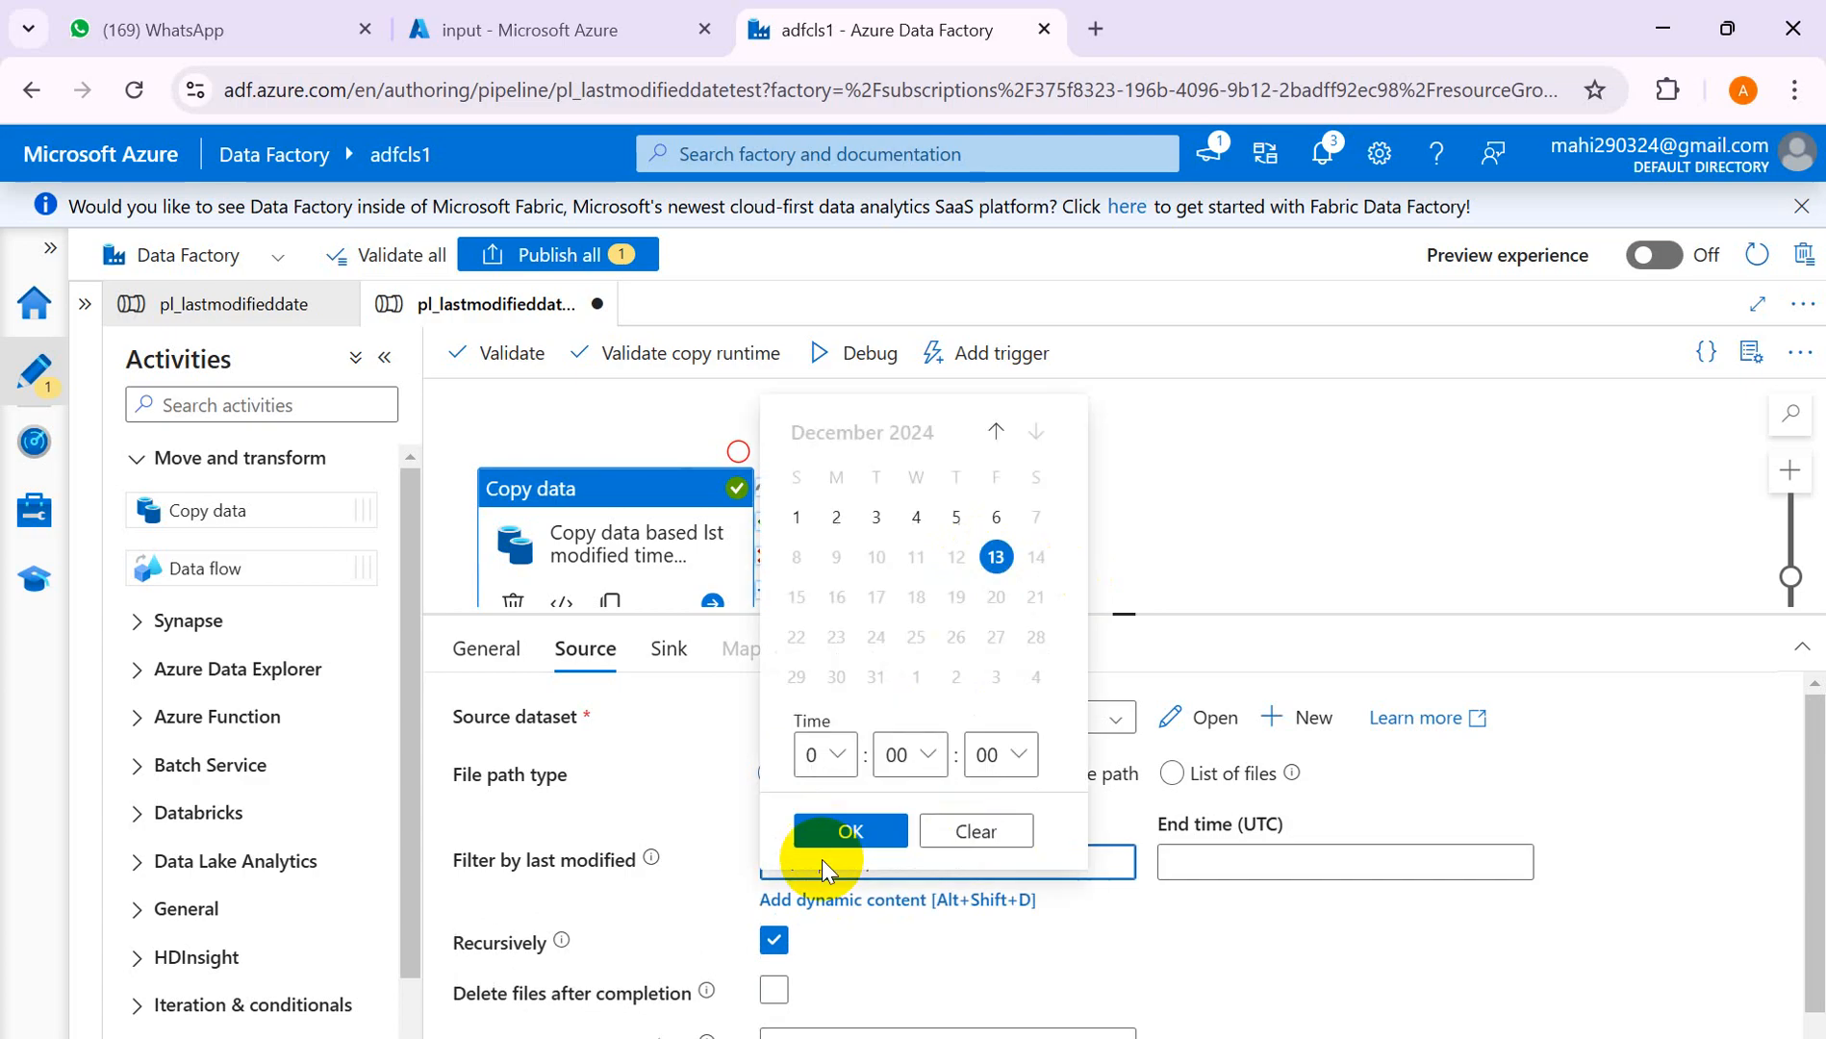
pyautogui.press('BackSpace')
pyautogui.write('3')
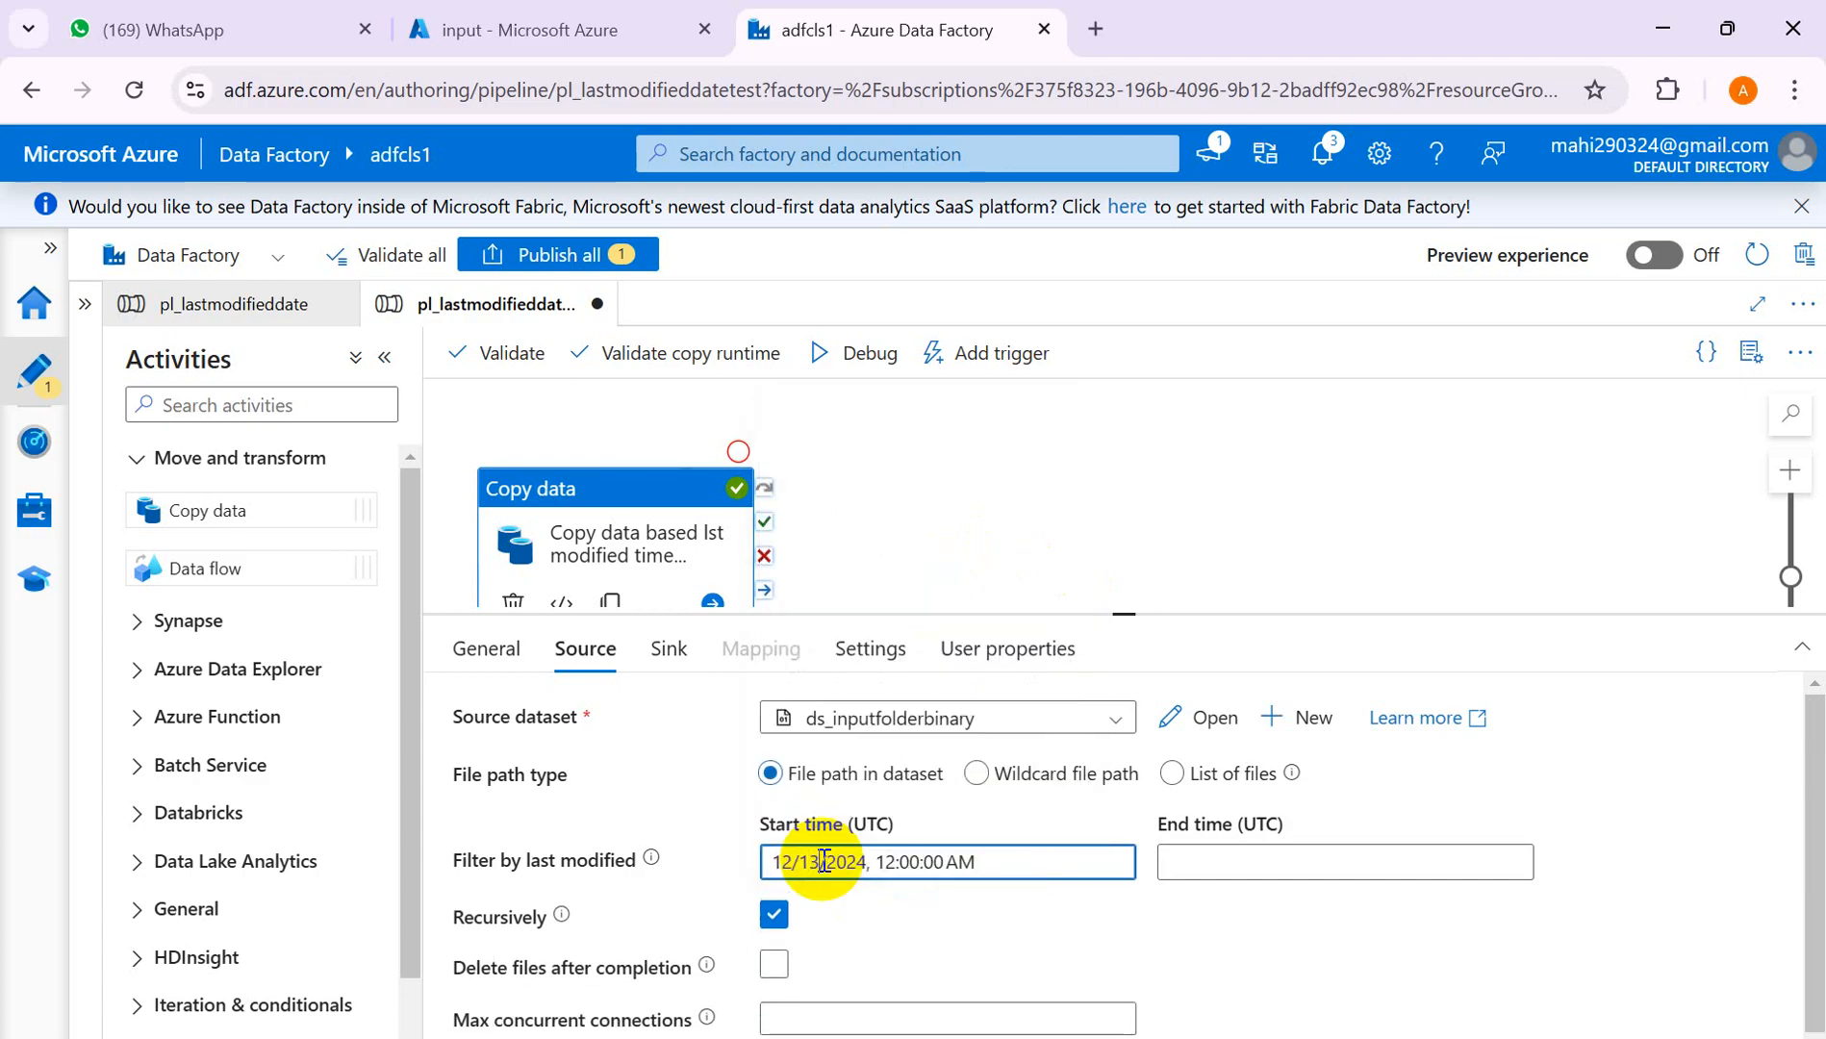
# - Set the last-modified filter's end time (UTC) to 12/14/2024, 05:00:00 AM, reusing the start time as its base
pyautogui.moveTo(978, 863); pyautogui.dragTo(707, 853)
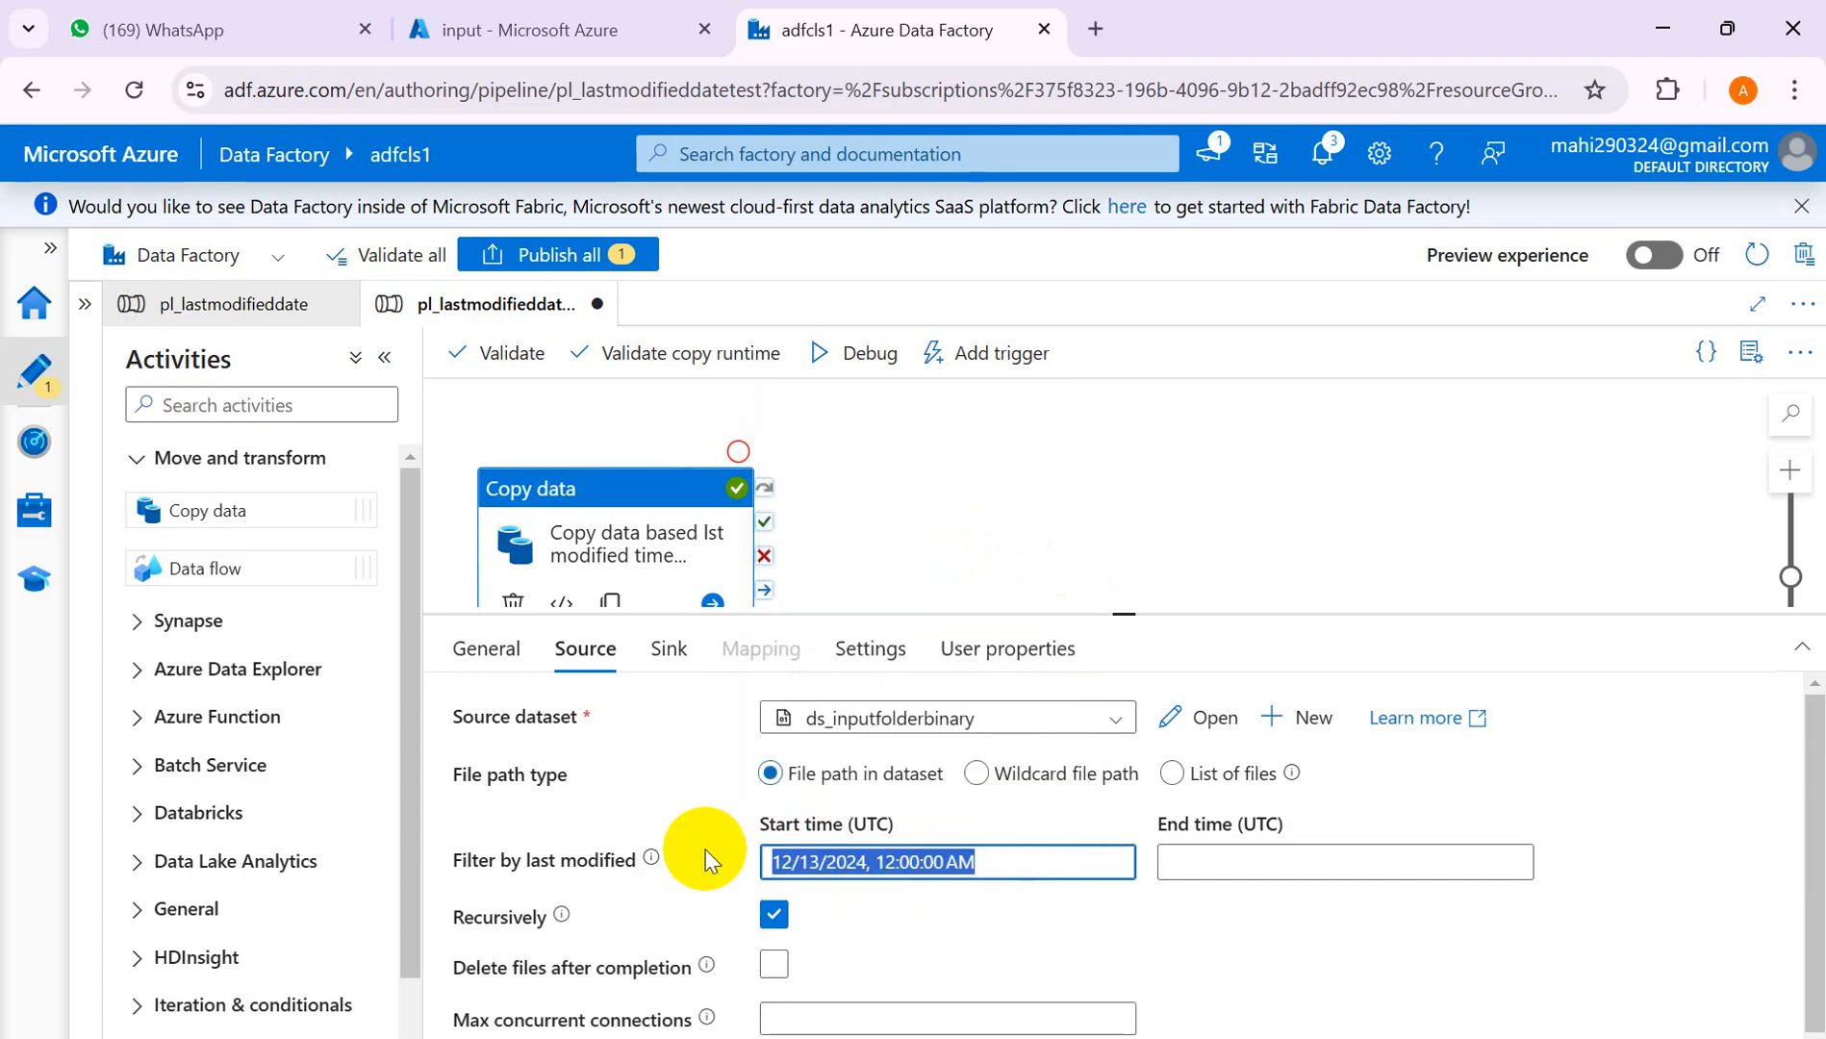
pyautogui.click(1187, 852)
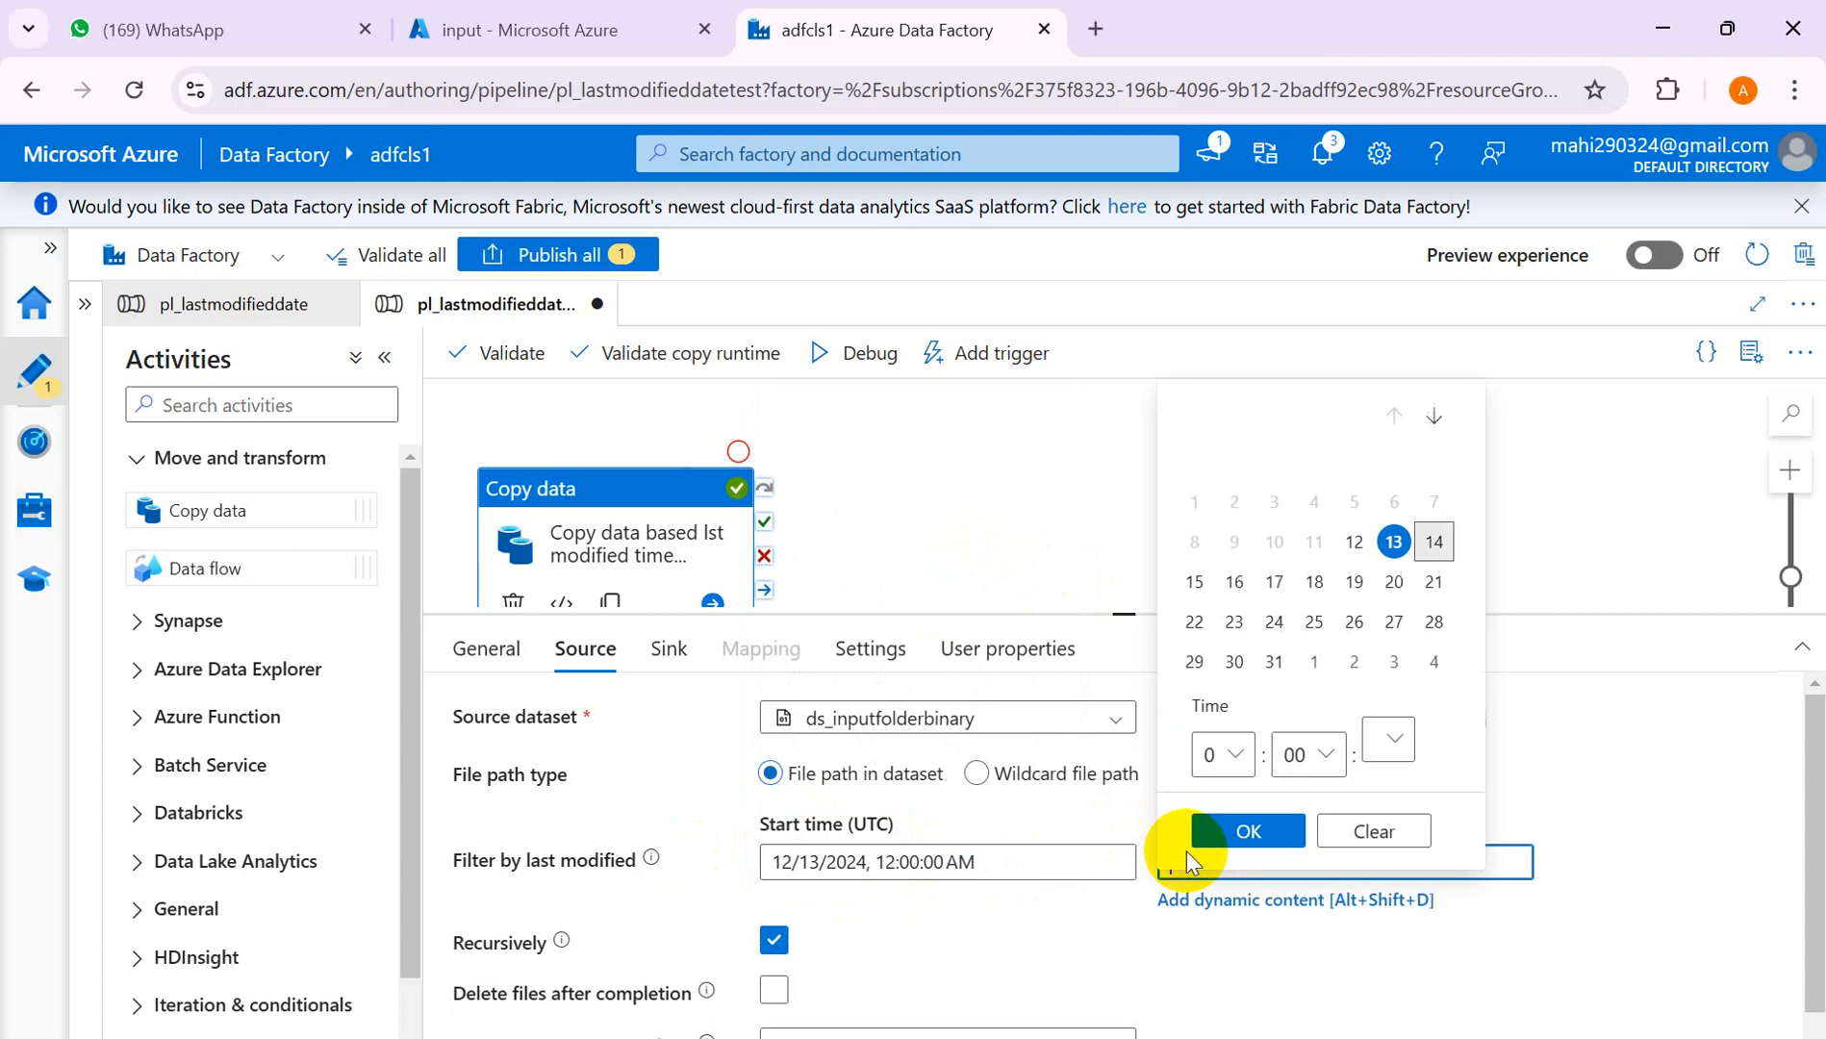
pyautogui.click(1205, 833)
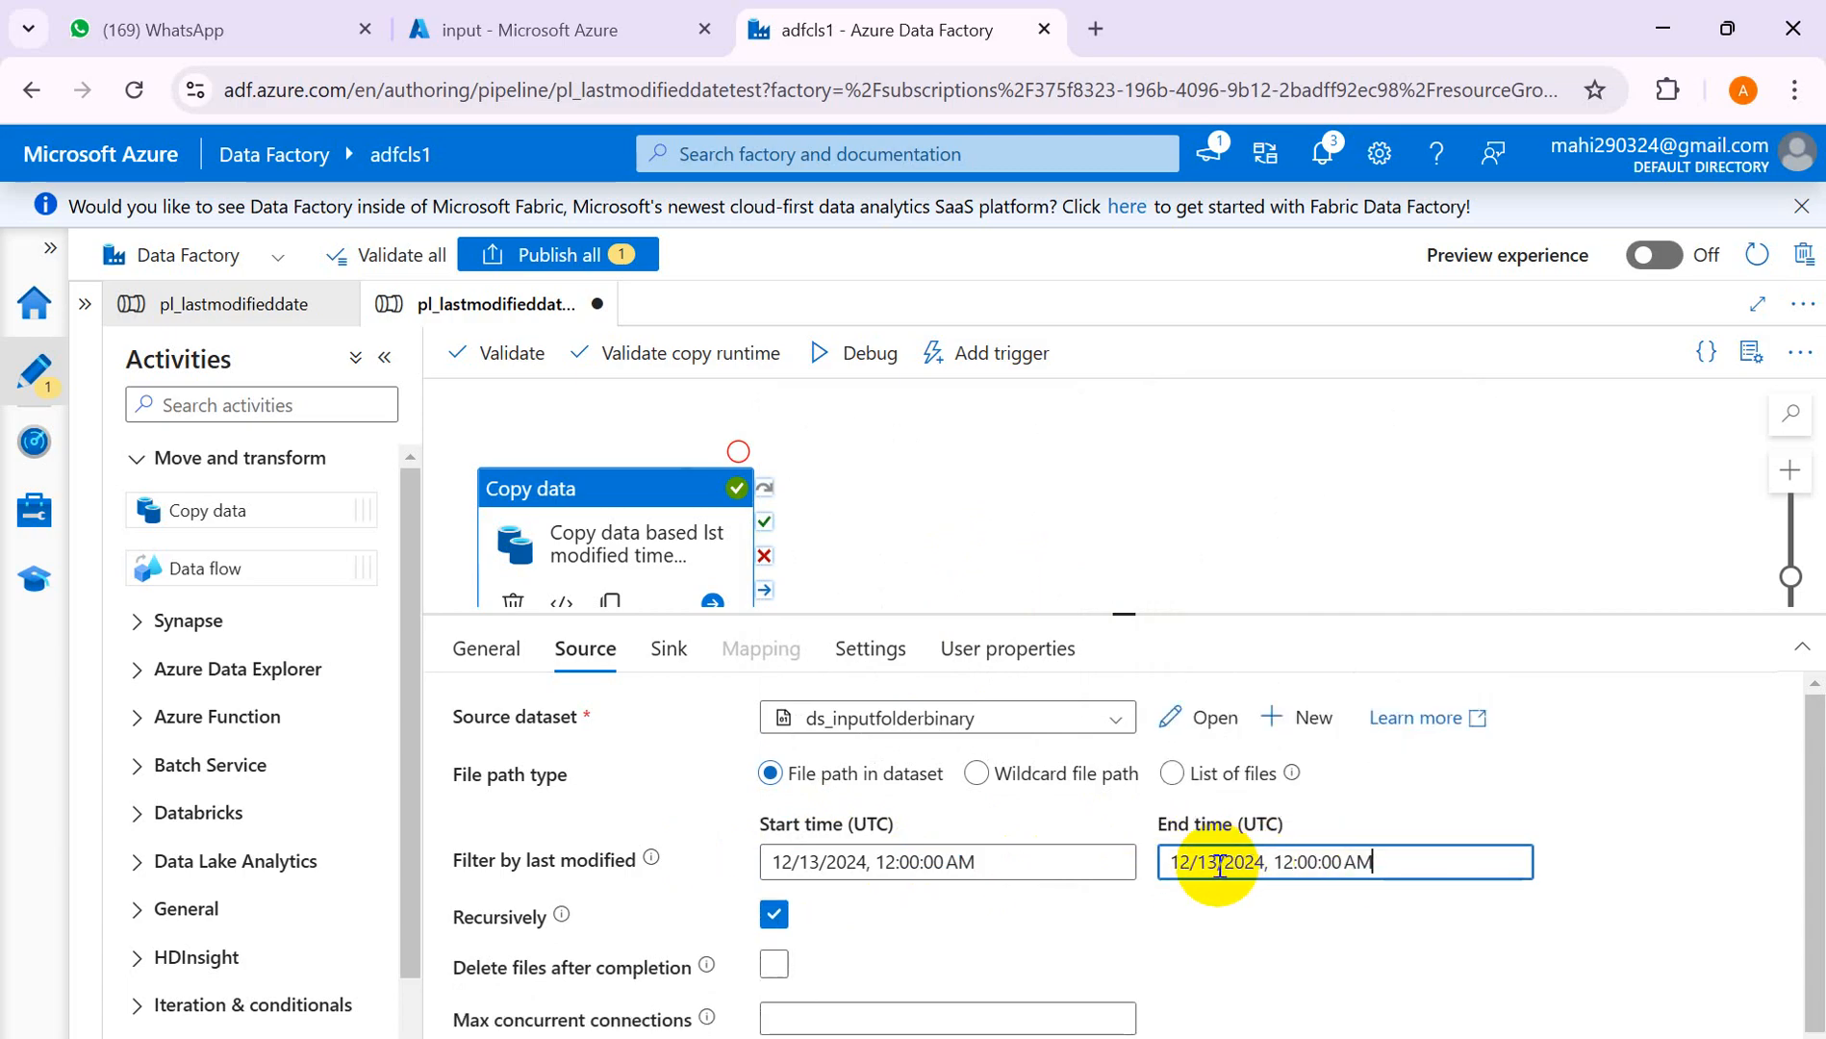
pyautogui.click(1220, 866)
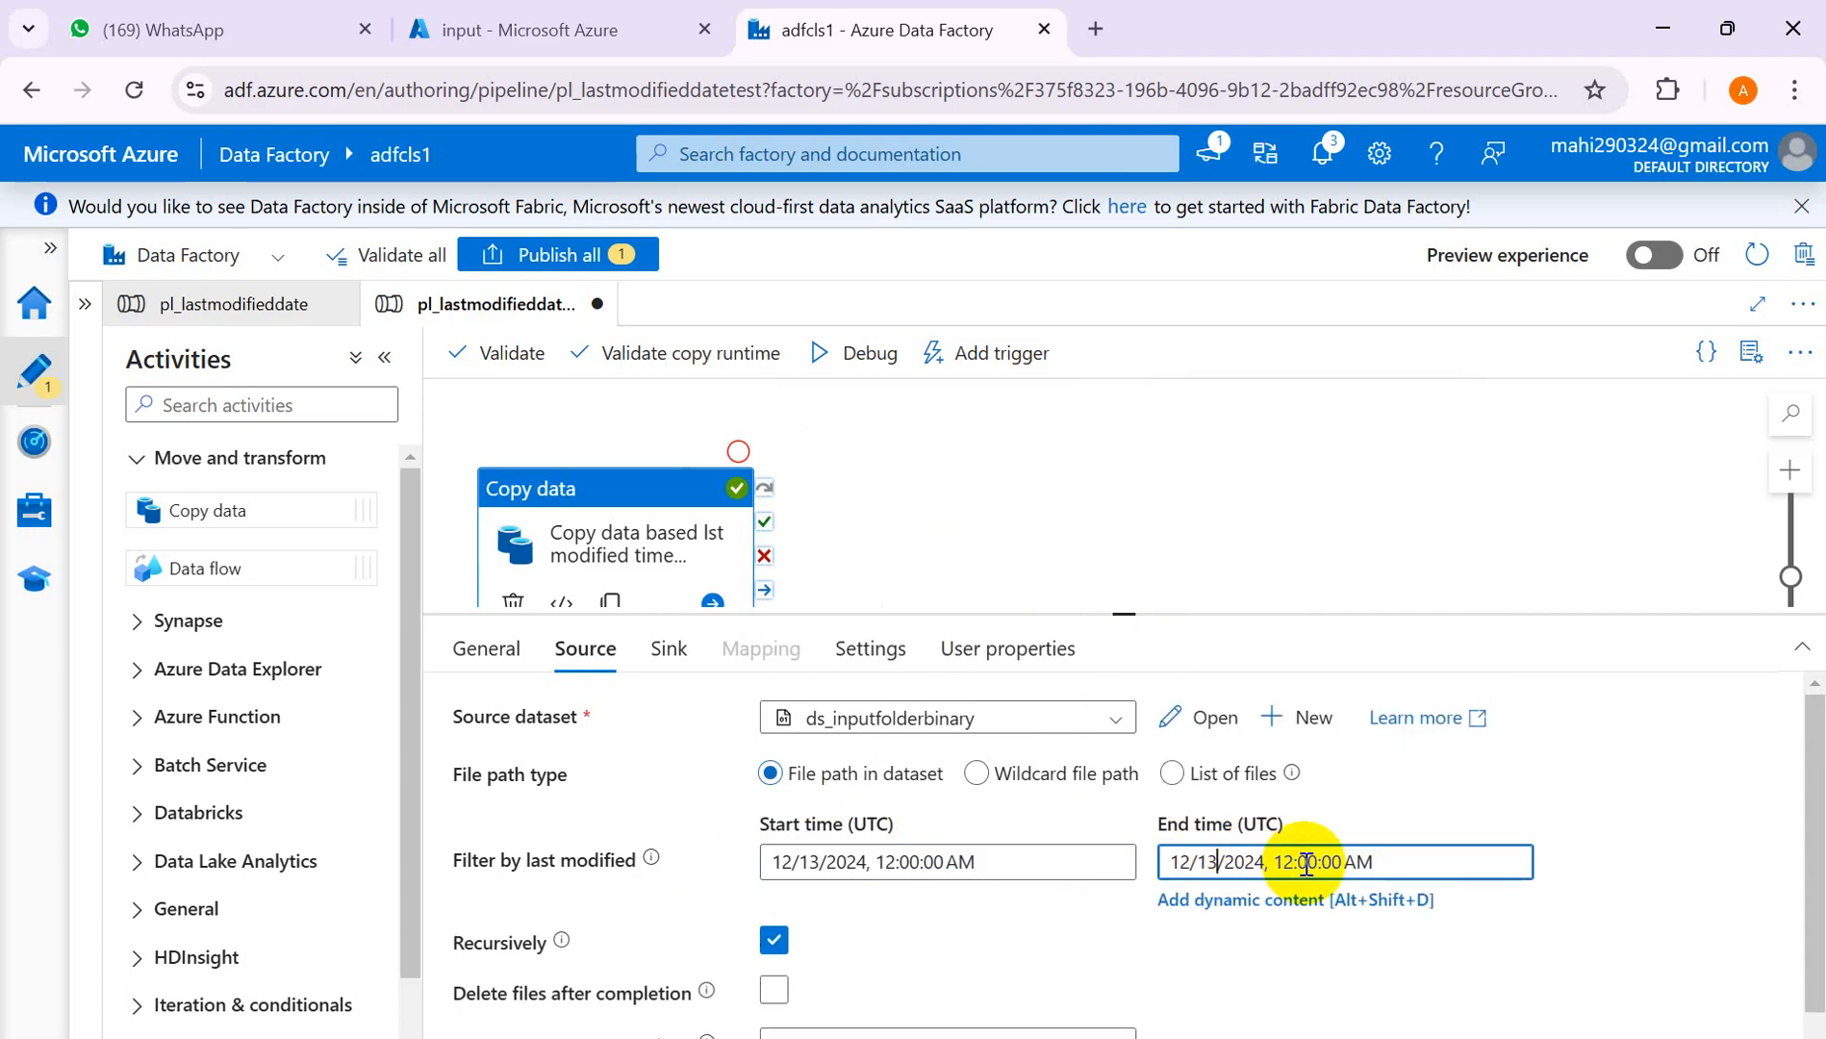
pyautogui.press('BackSpace')
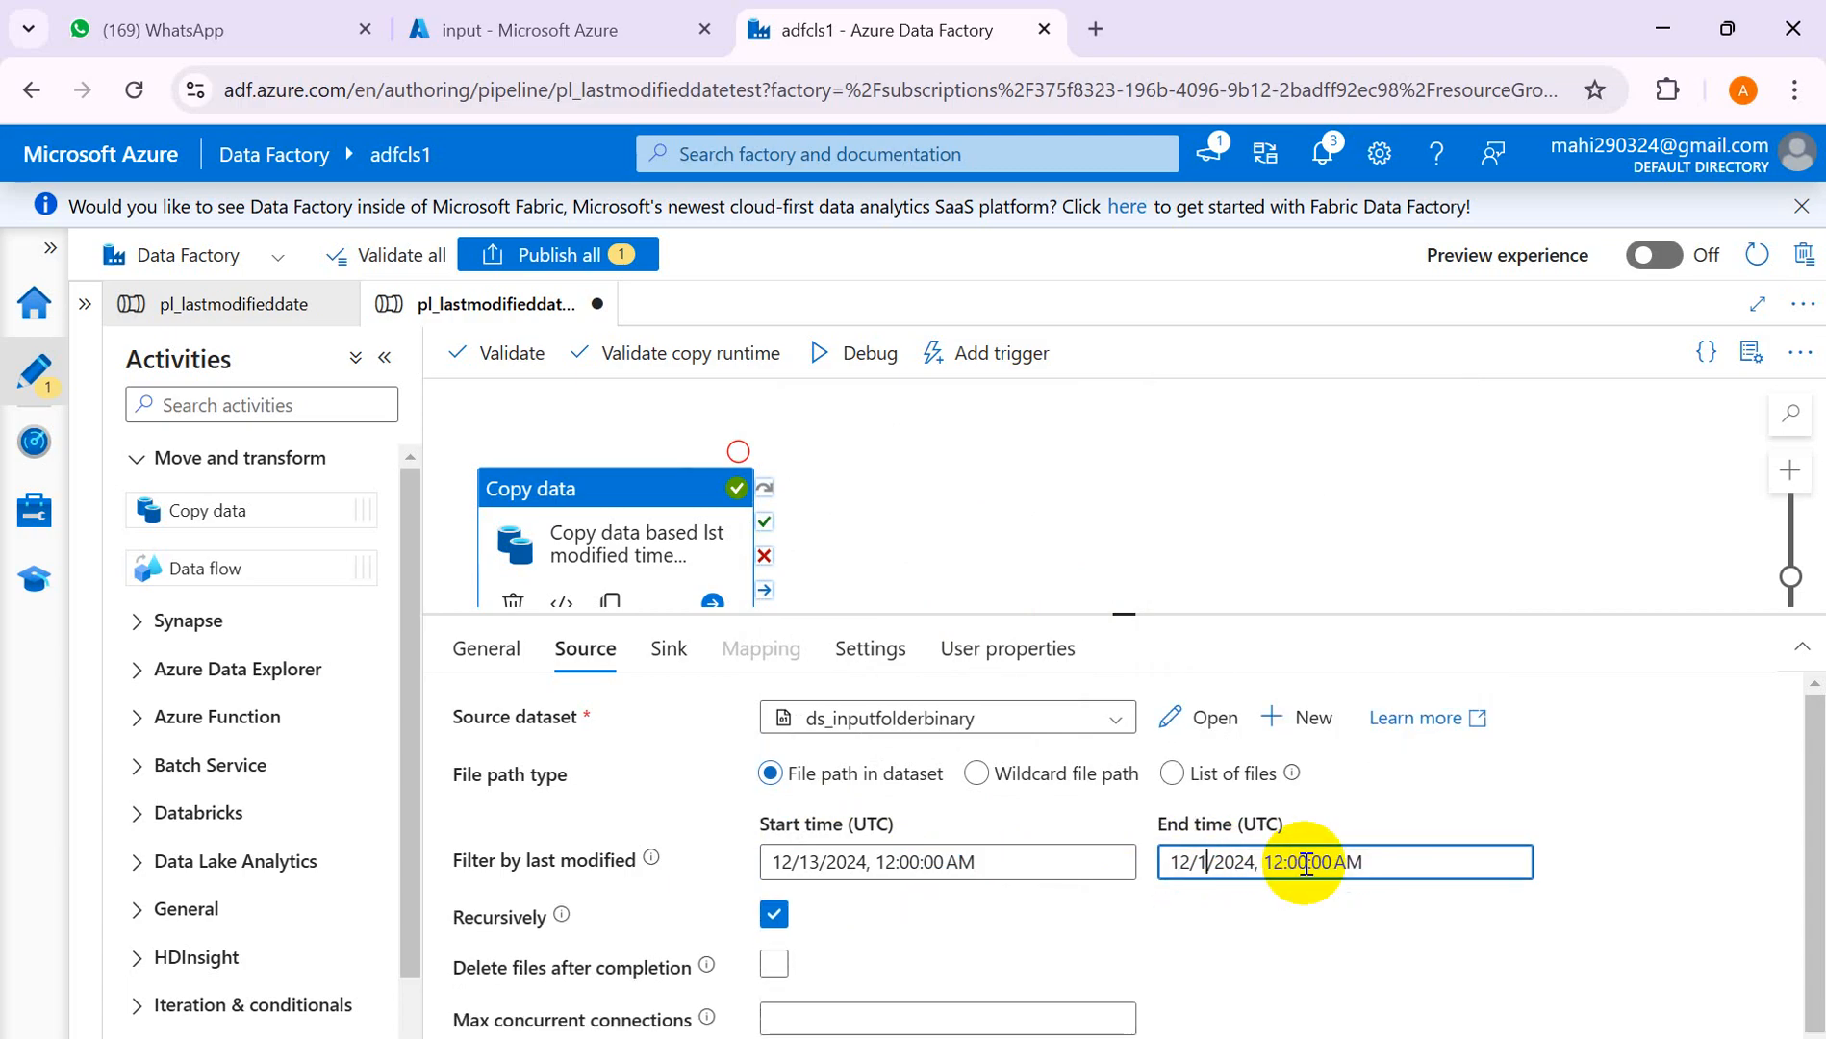
pyautogui.write('4')
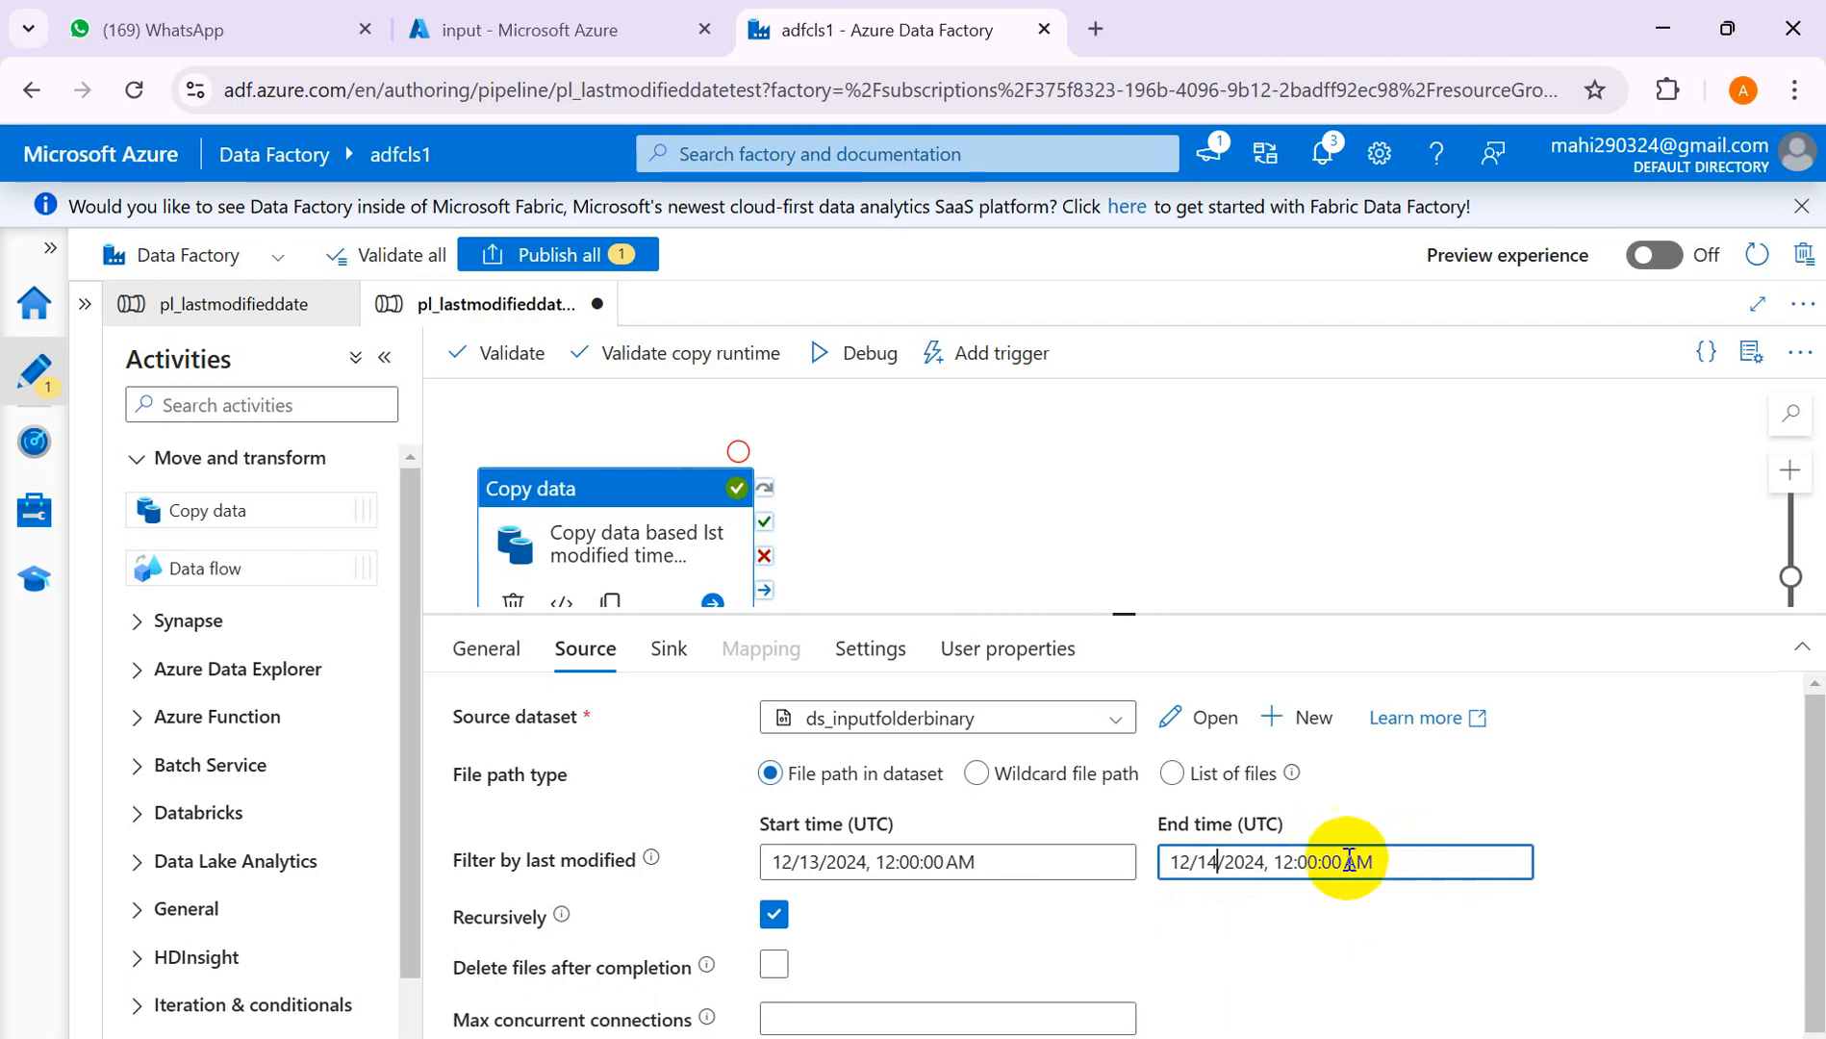
pyautogui.click(1291, 861)
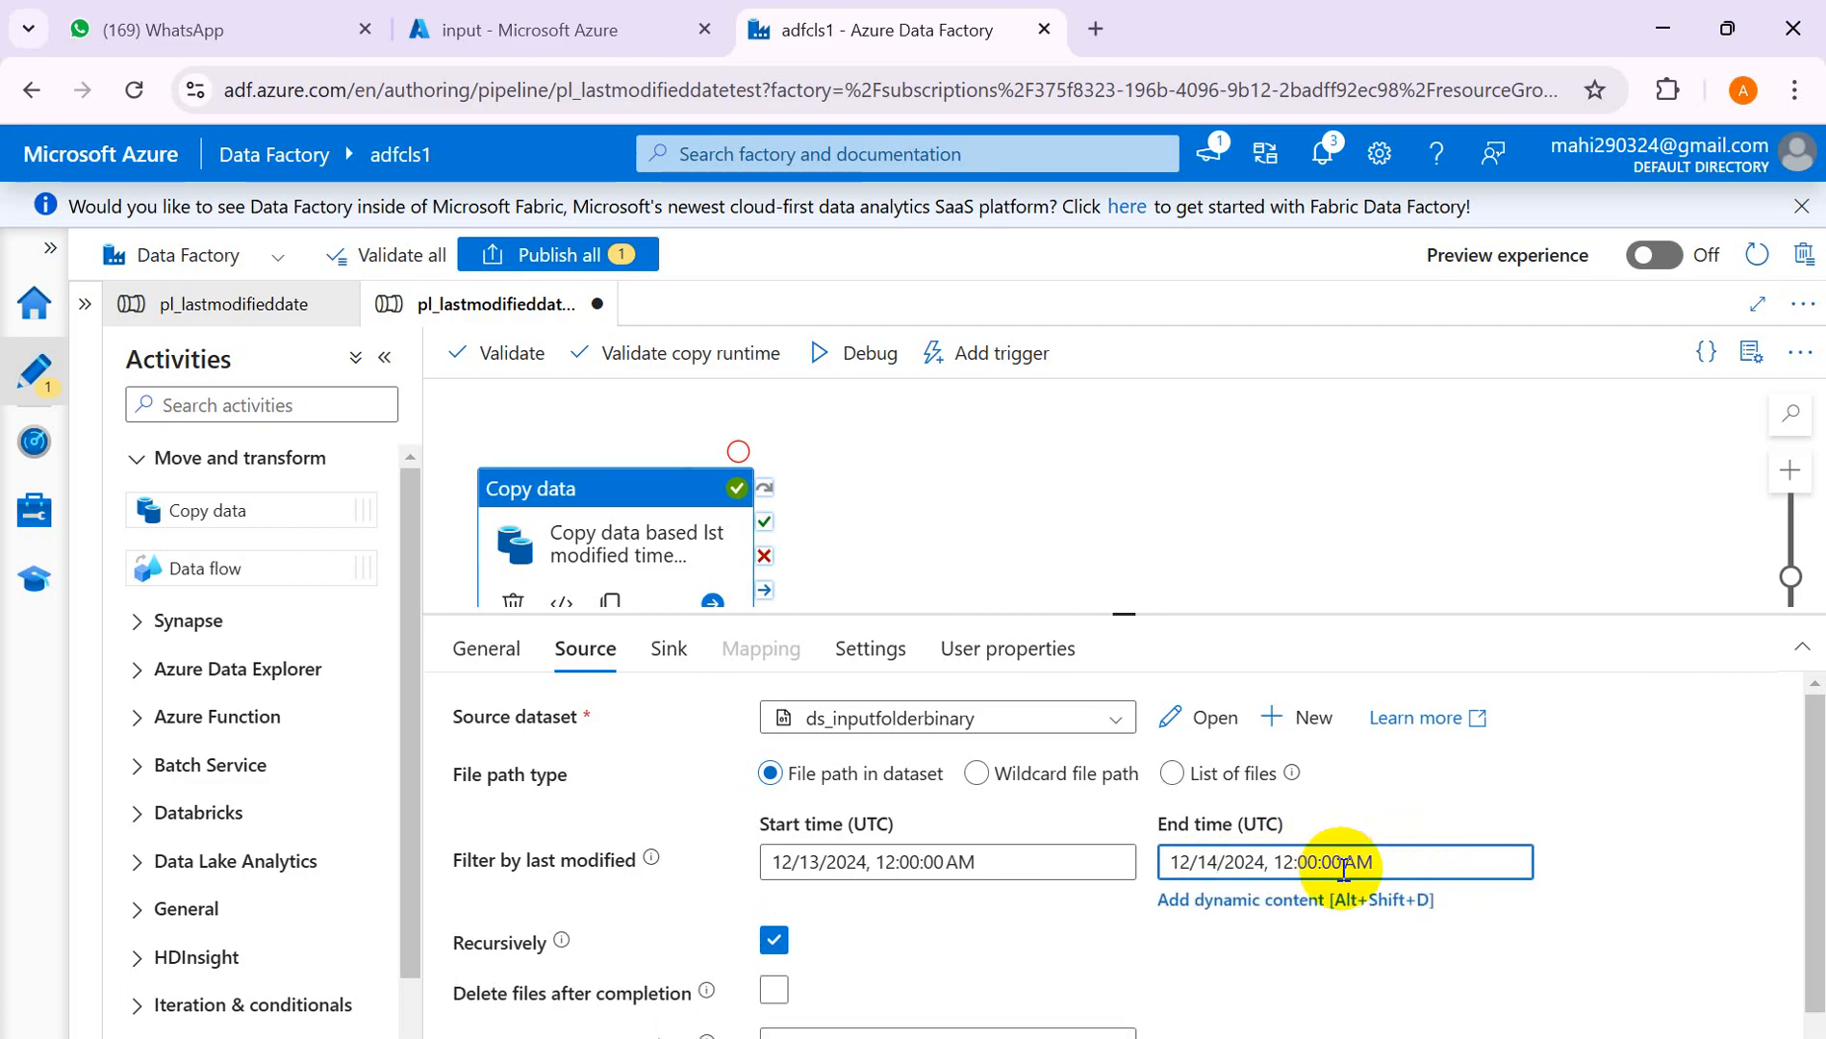
pyautogui.press('BackSpace')
pyautogui.press('BackSpace')
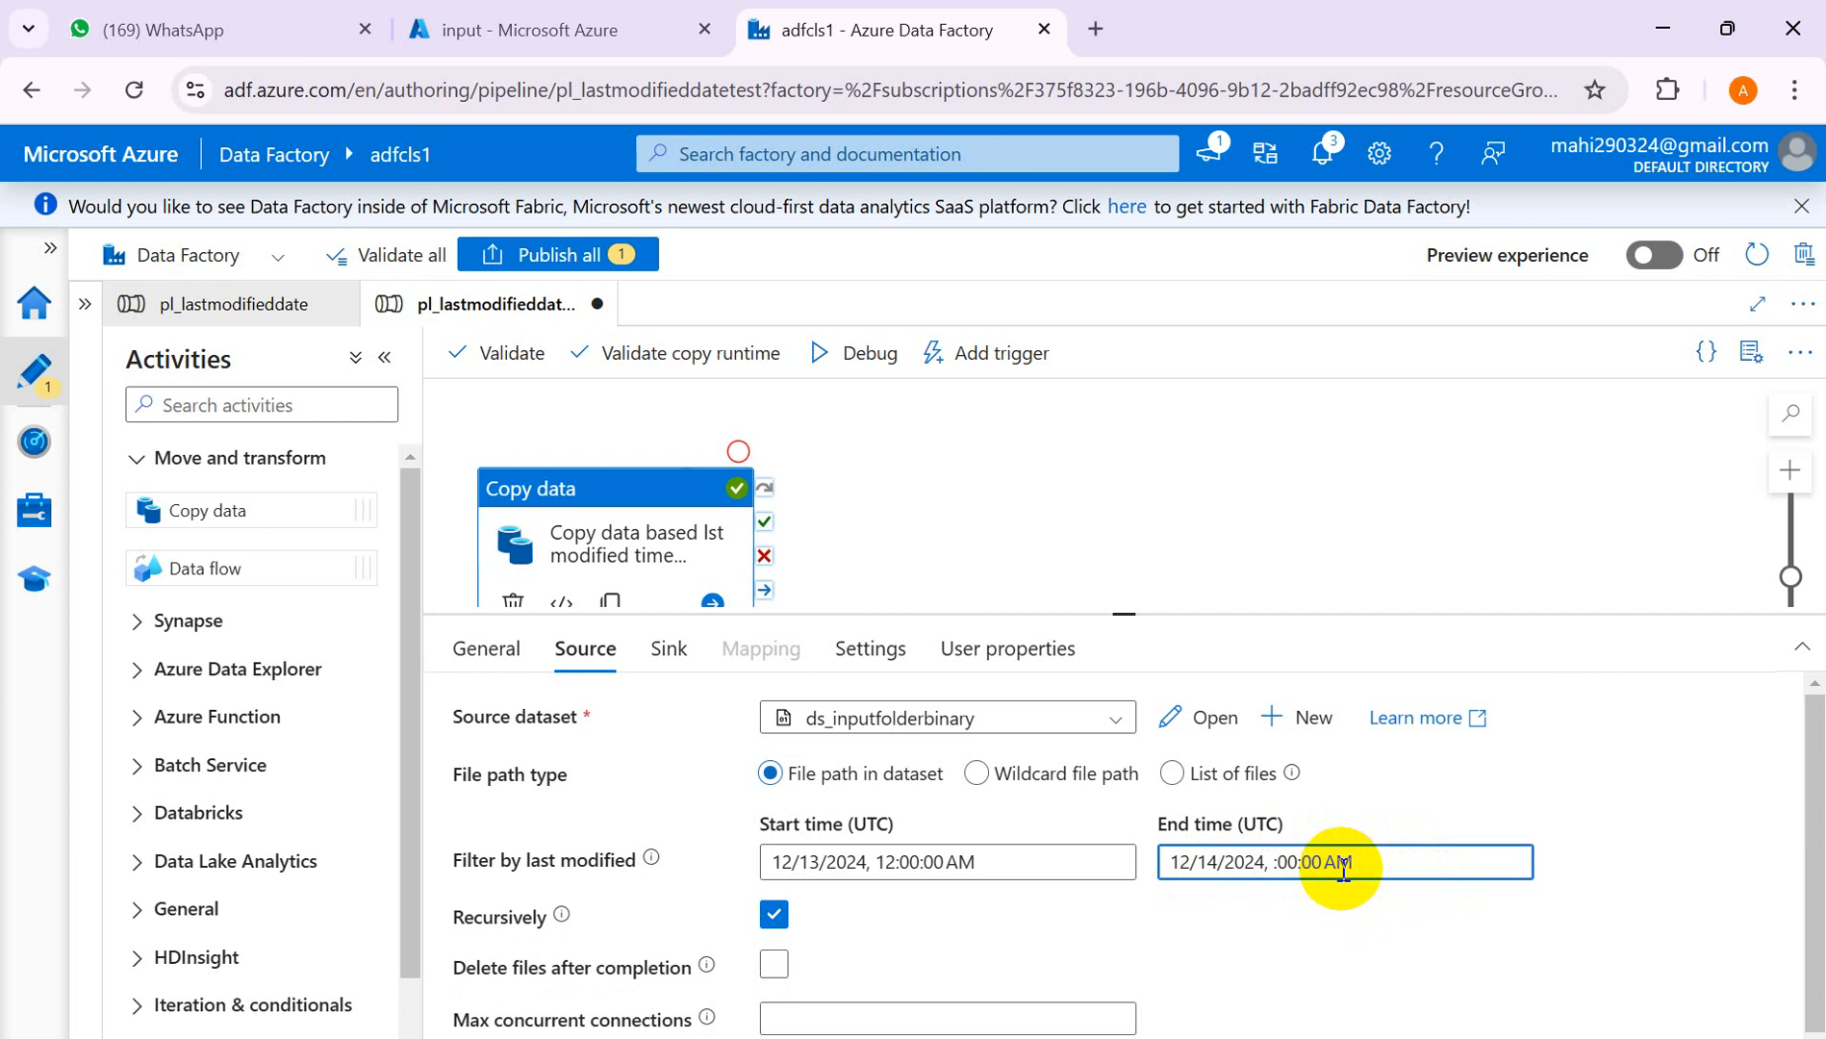
pyautogui.write('05')
pyautogui.click(1335, 932)
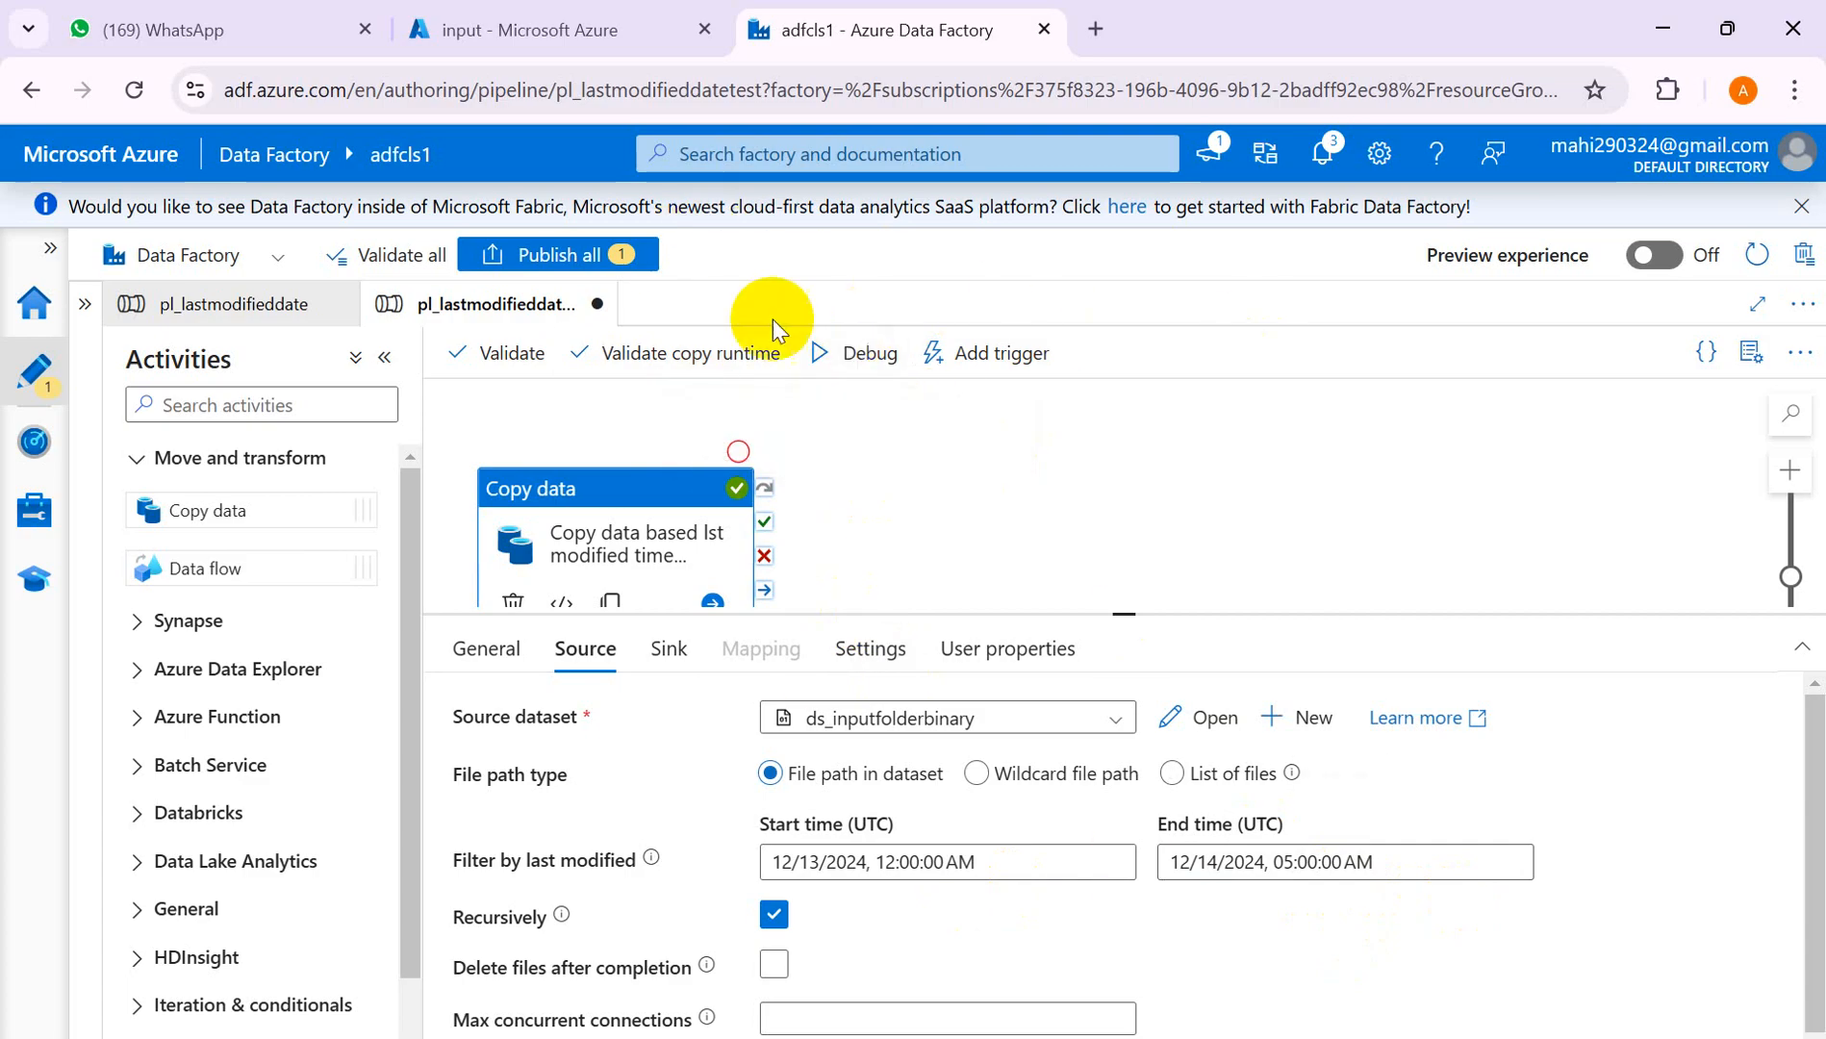
# - Debug-run the copy pipeline with the new last-modified window and refresh its run status until the activity finishes
pyautogui.click(826, 350)
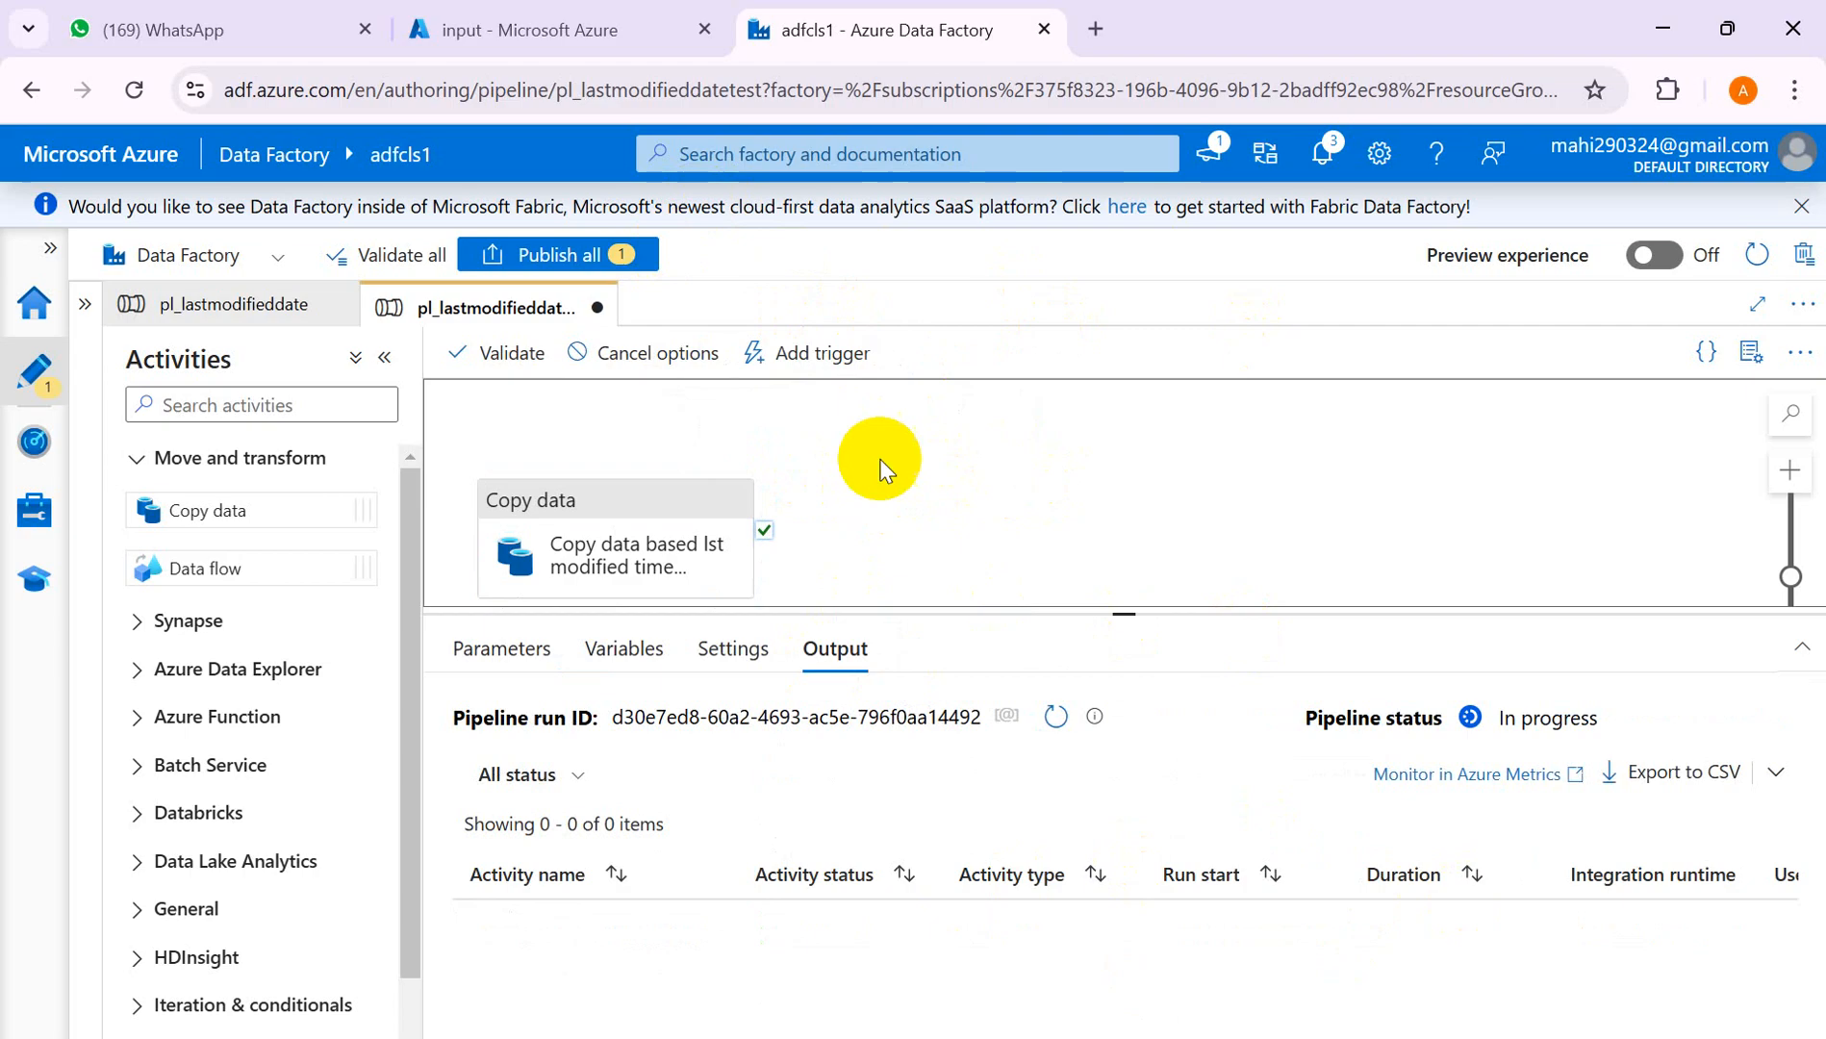
pyautogui.click(1053, 721)
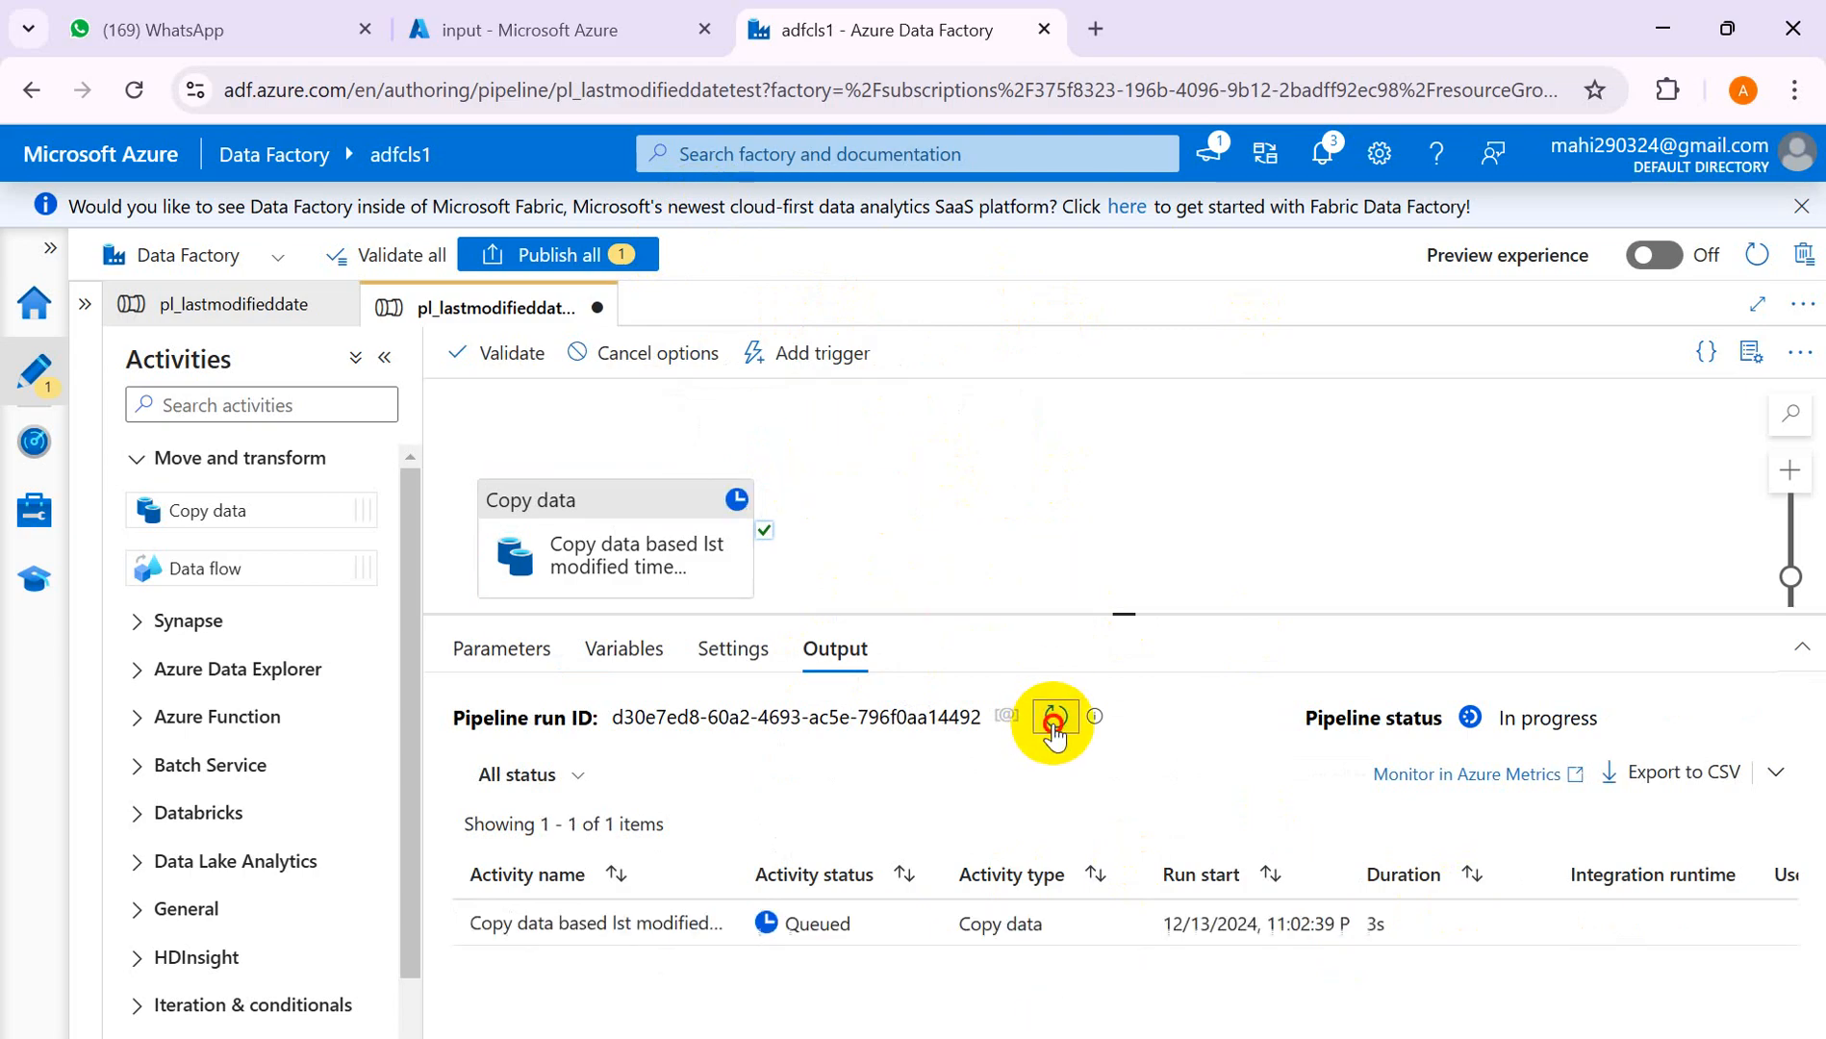
pyautogui.click(1054, 723)
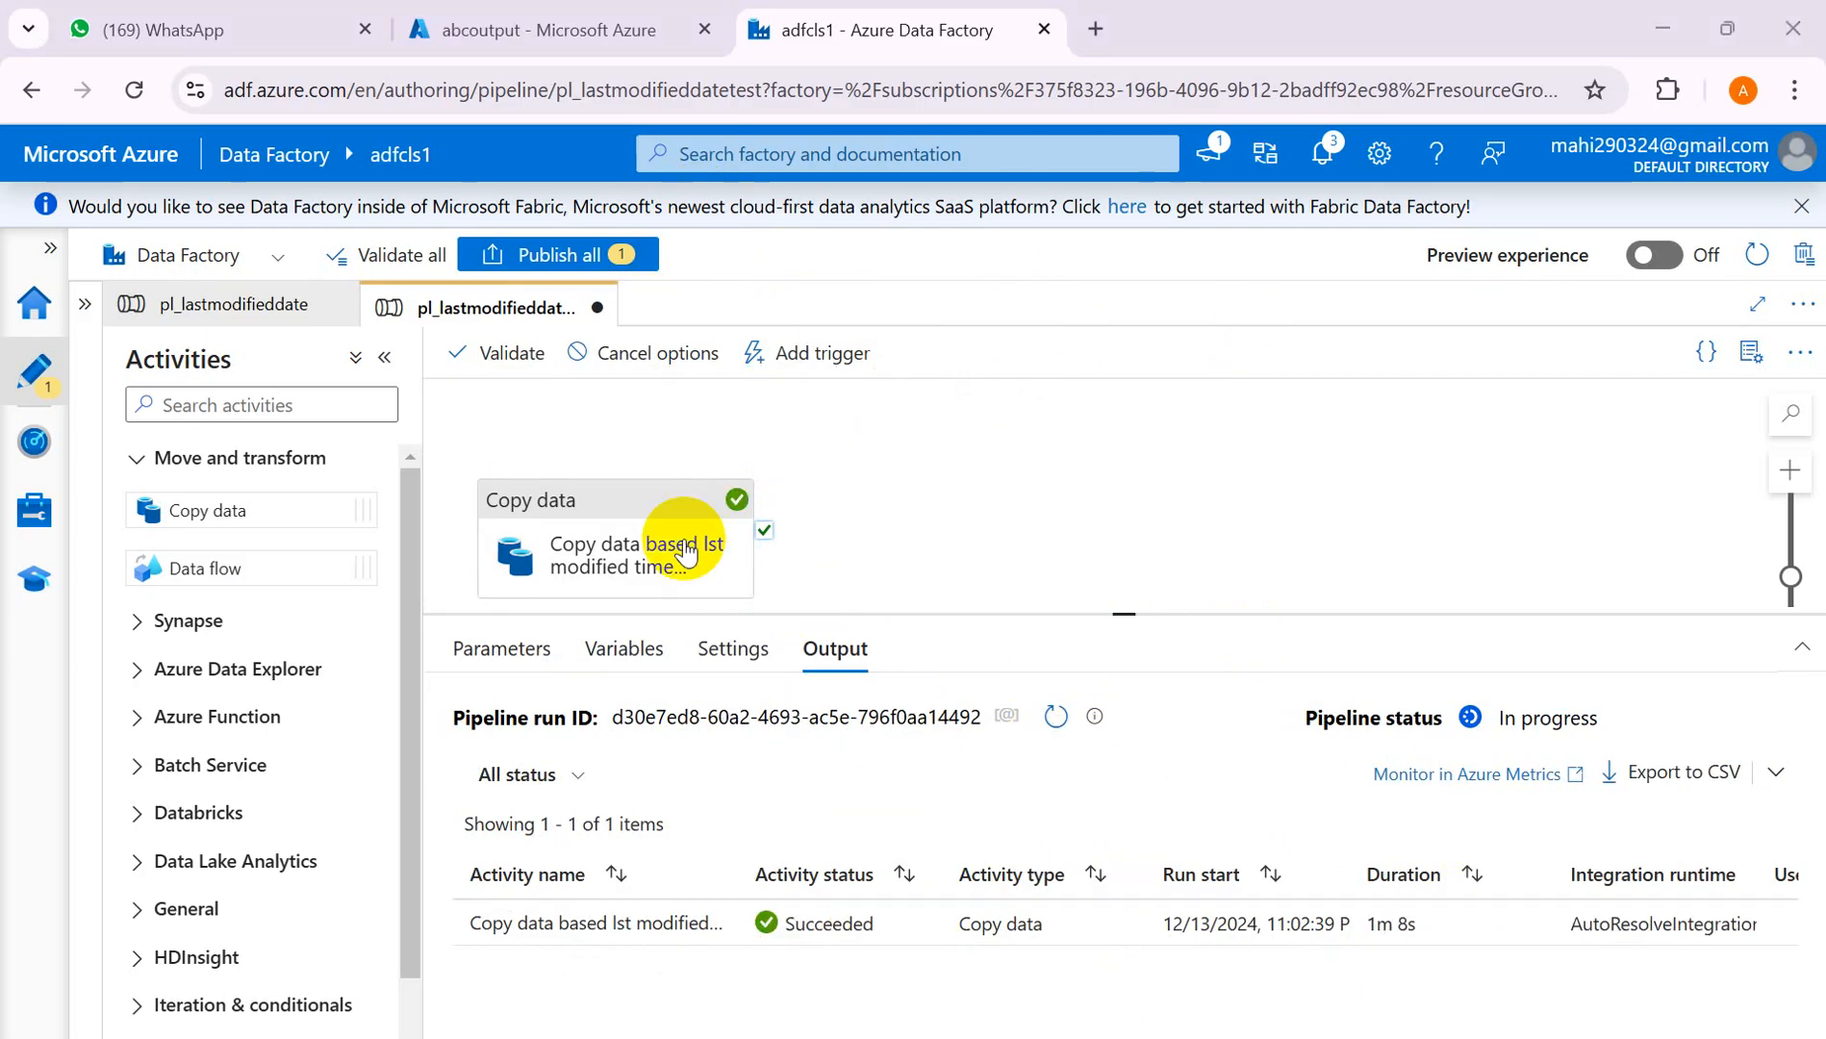
# - Switch to the Azure portal and reopen the abcoutput container from the saadcls containers list to examine the copied files
pyautogui.click(594, 29)
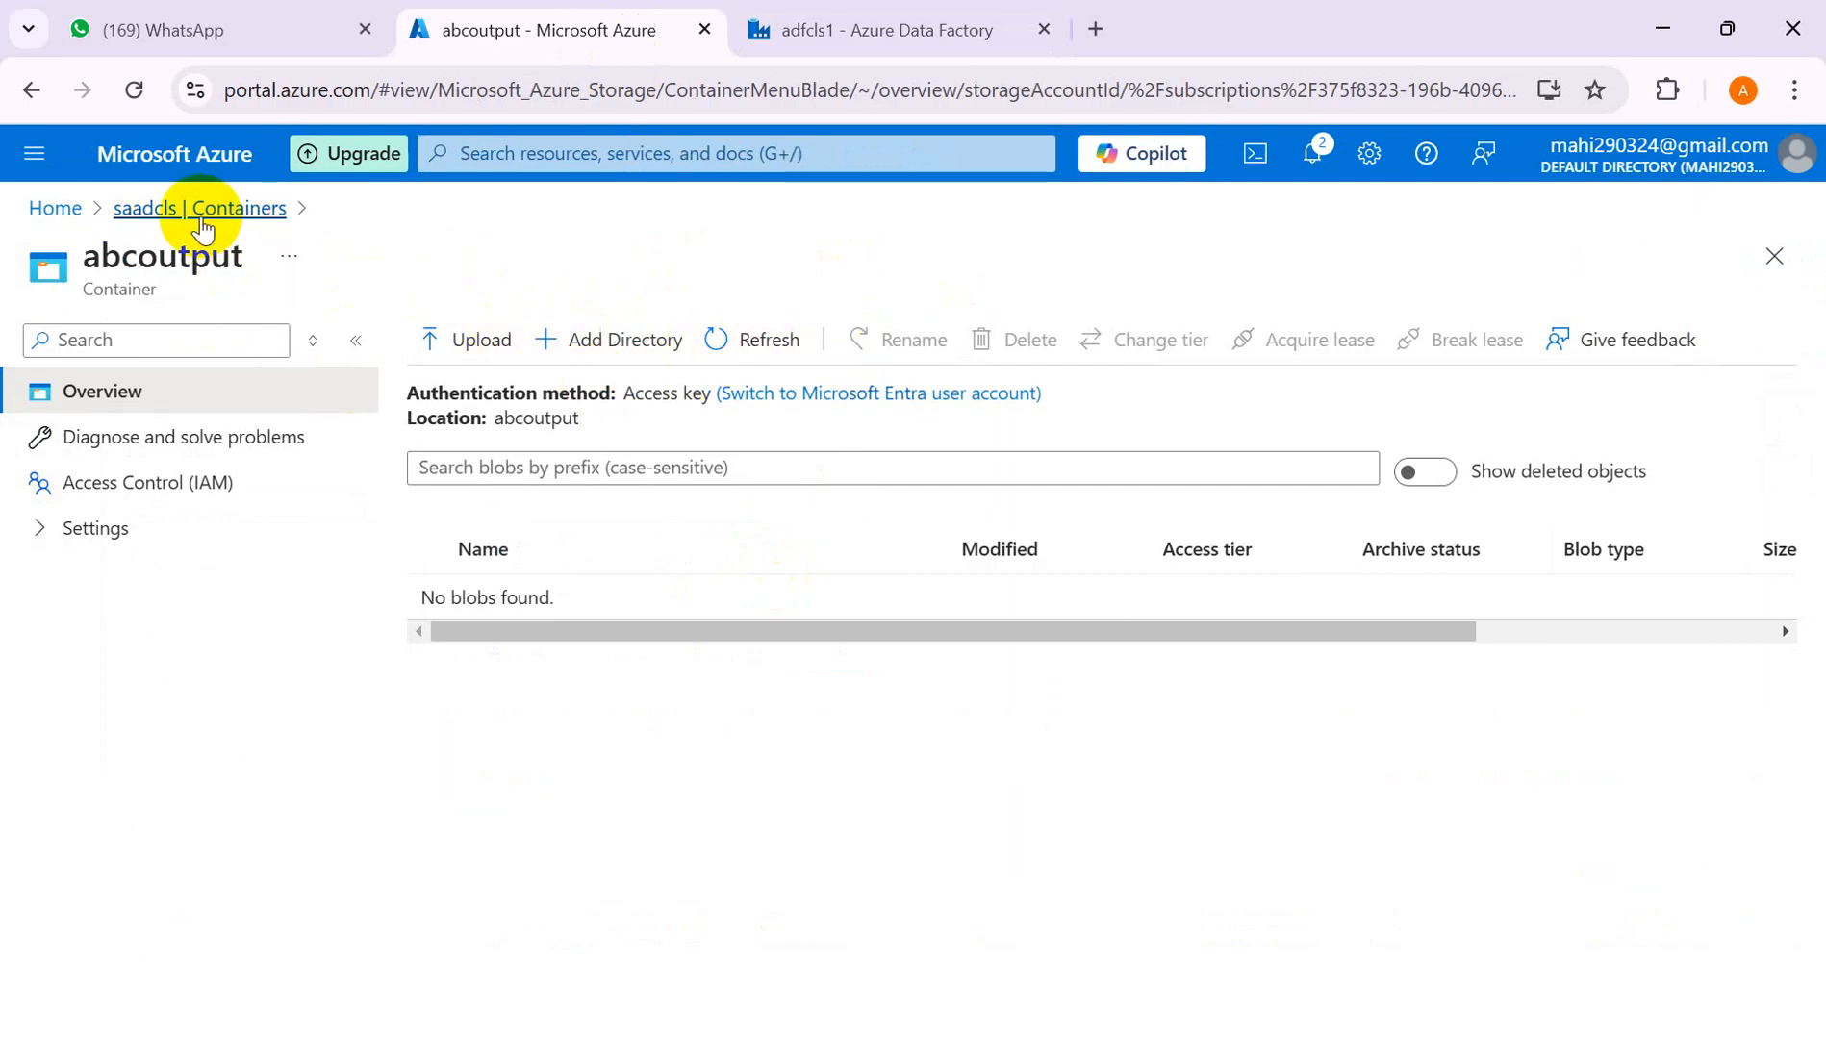
pyautogui.click(201, 214)
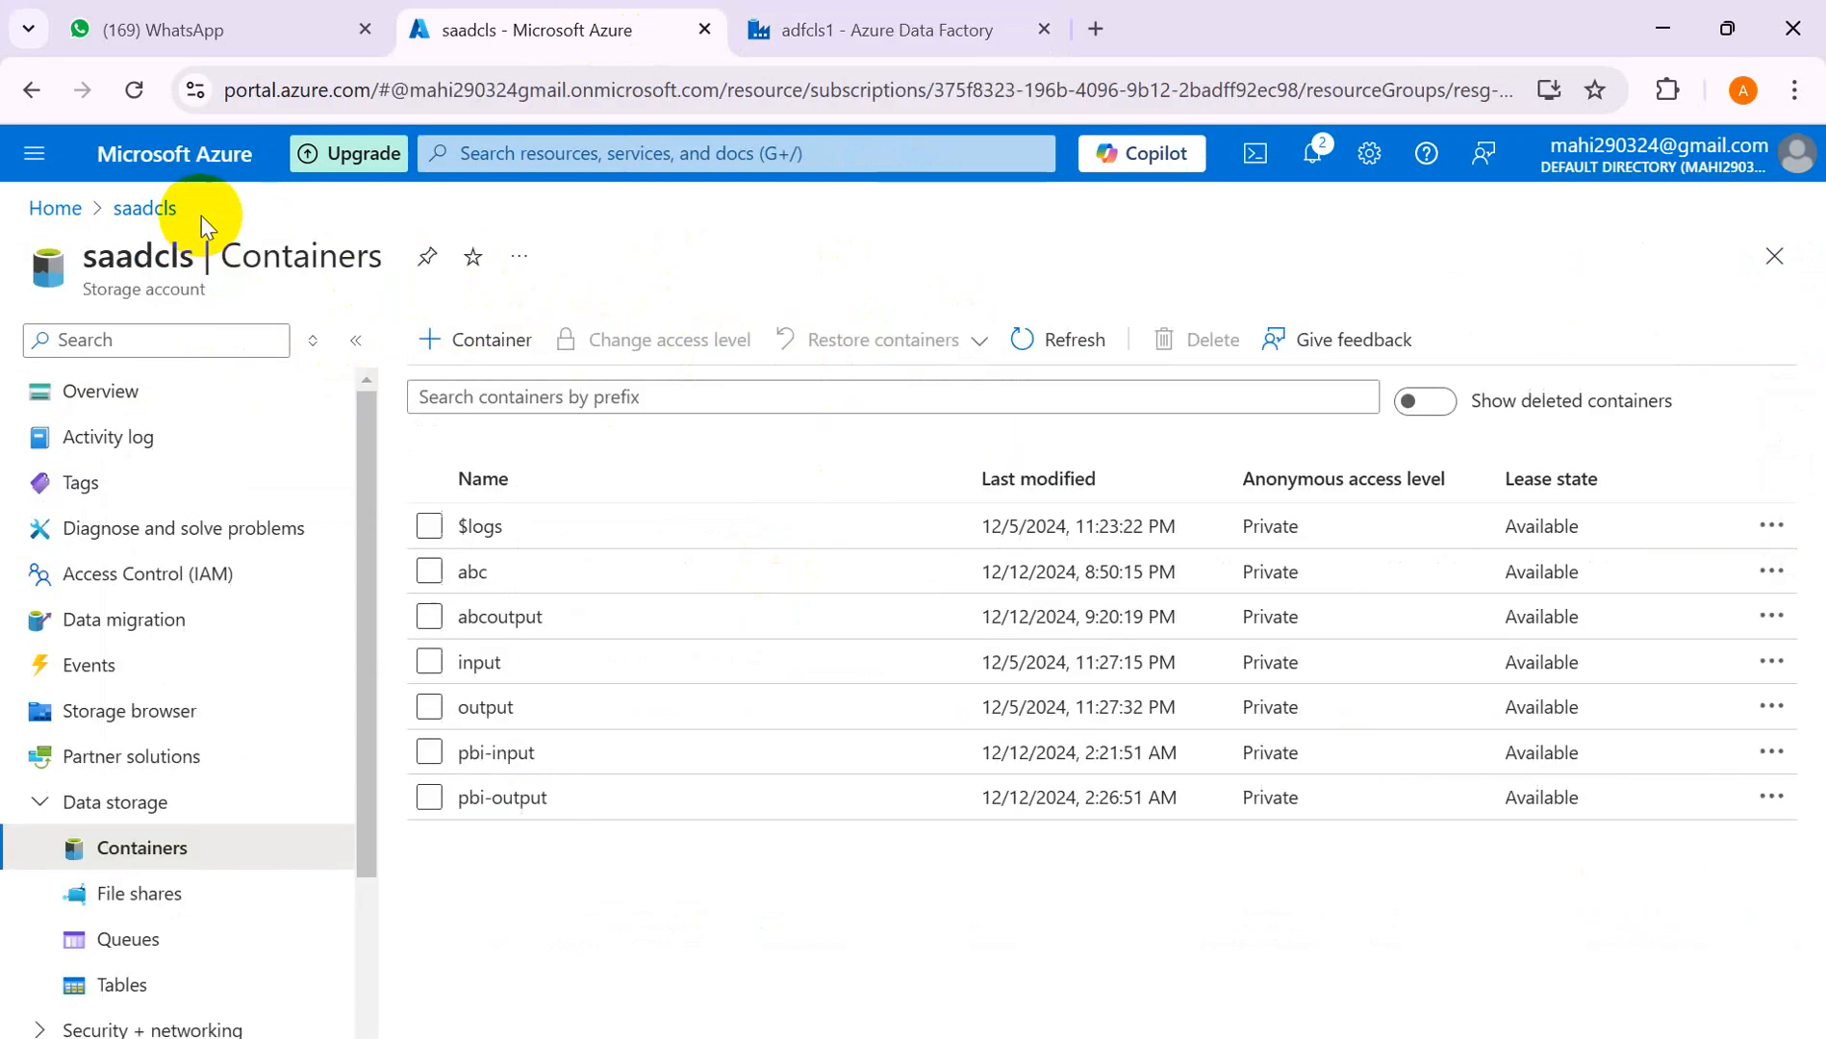
pyautogui.click(532, 623)
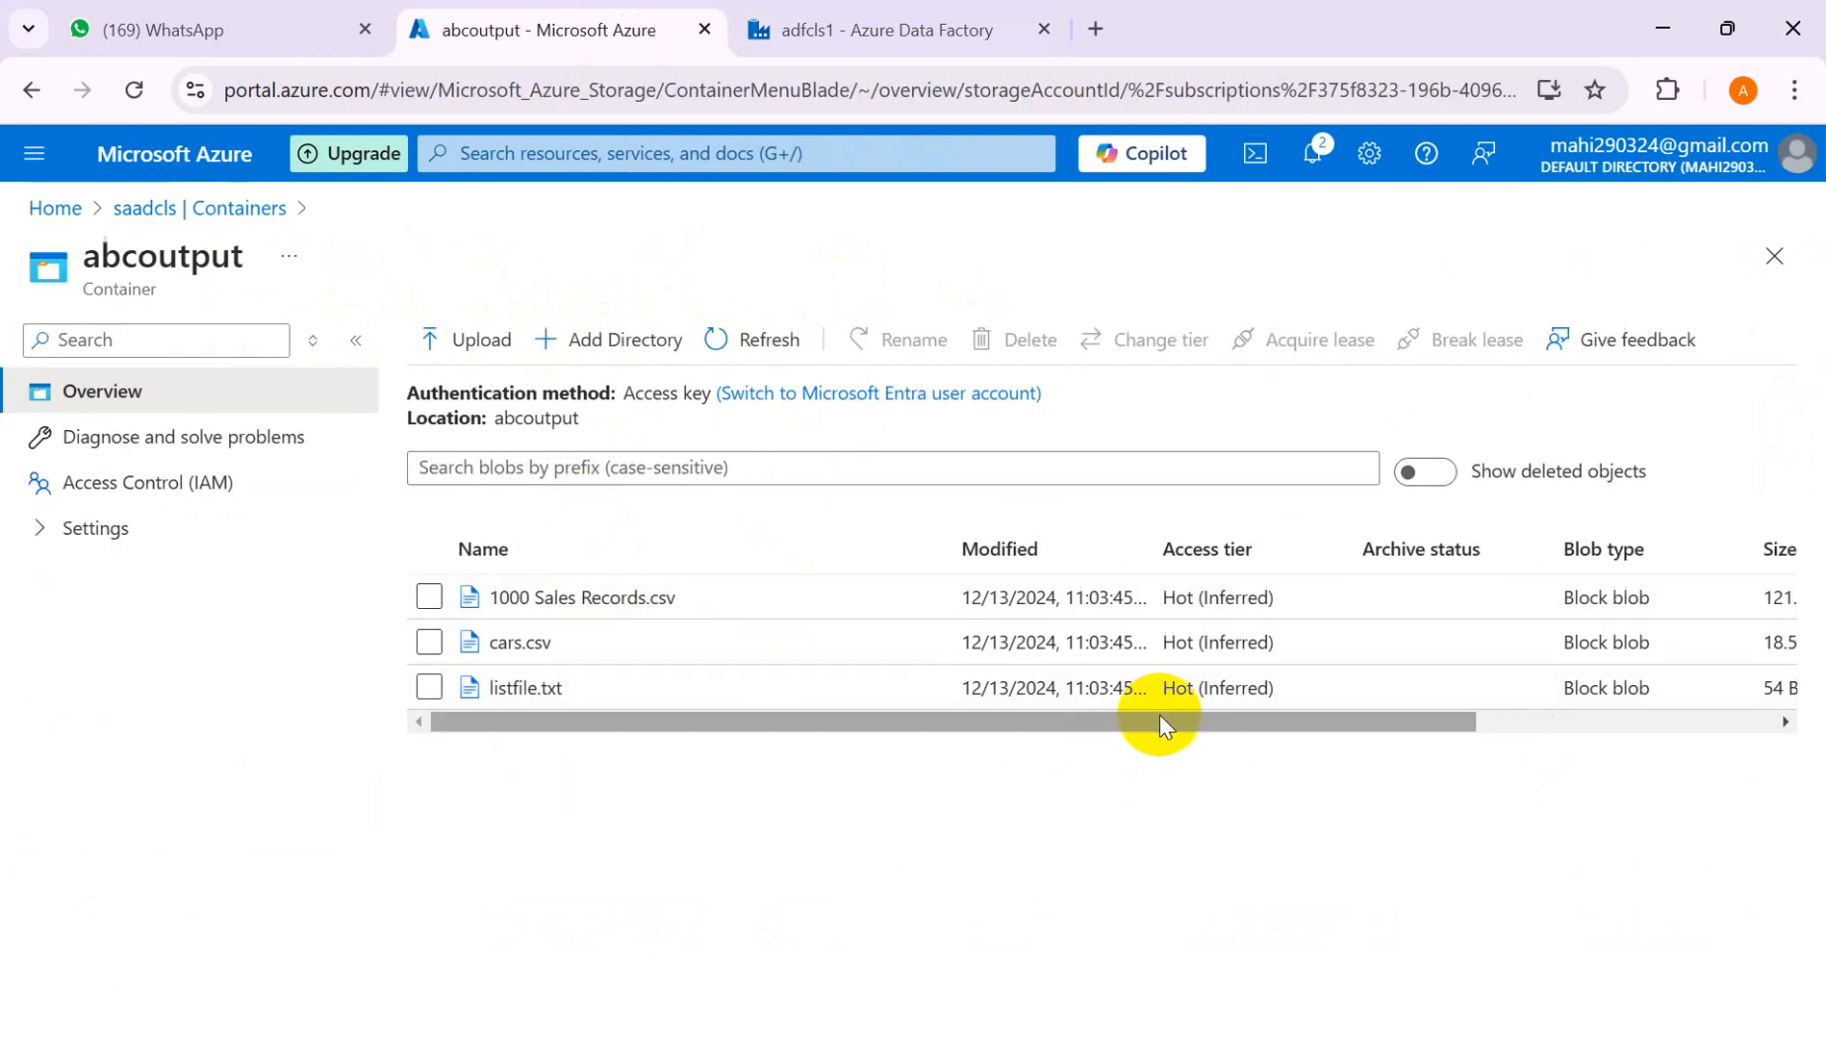
pyautogui.moveTo(1161, 724); pyautogui.dragTo(669, 679)
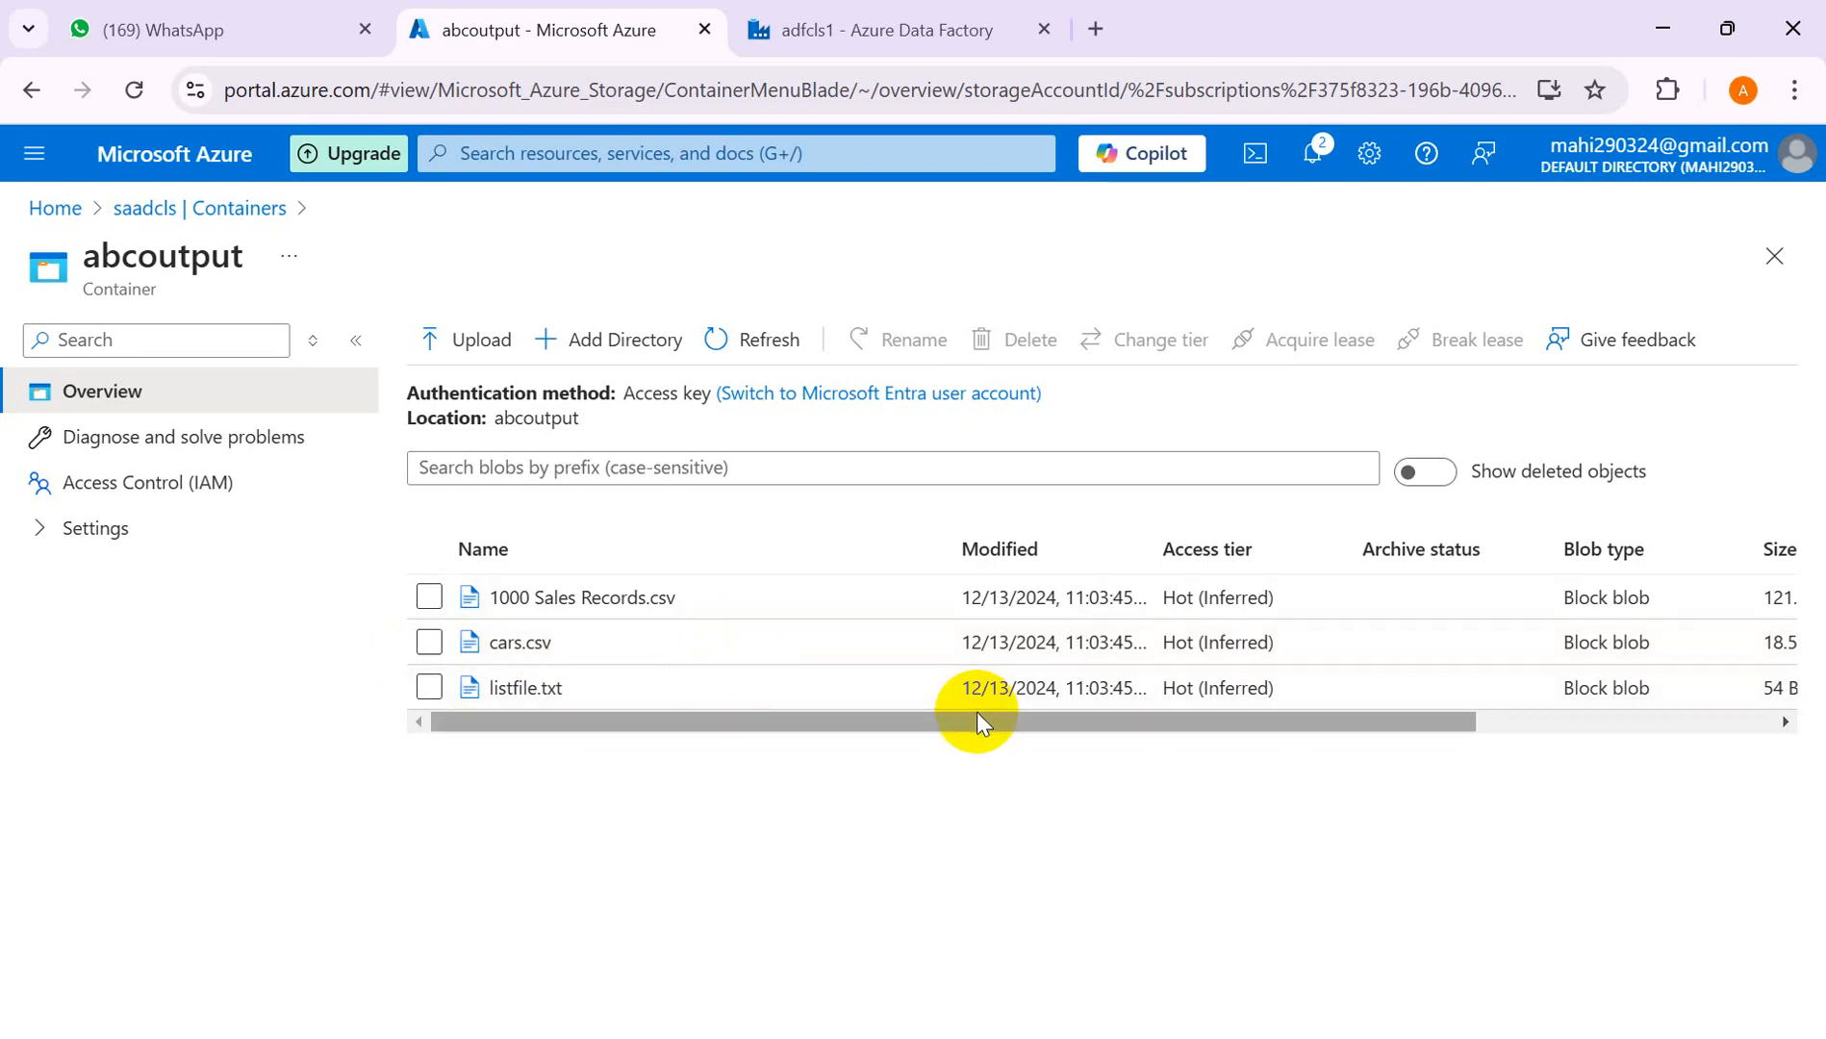
pyautogui.moveTo(979, 722); pyautogui.dragTo(873, 738)
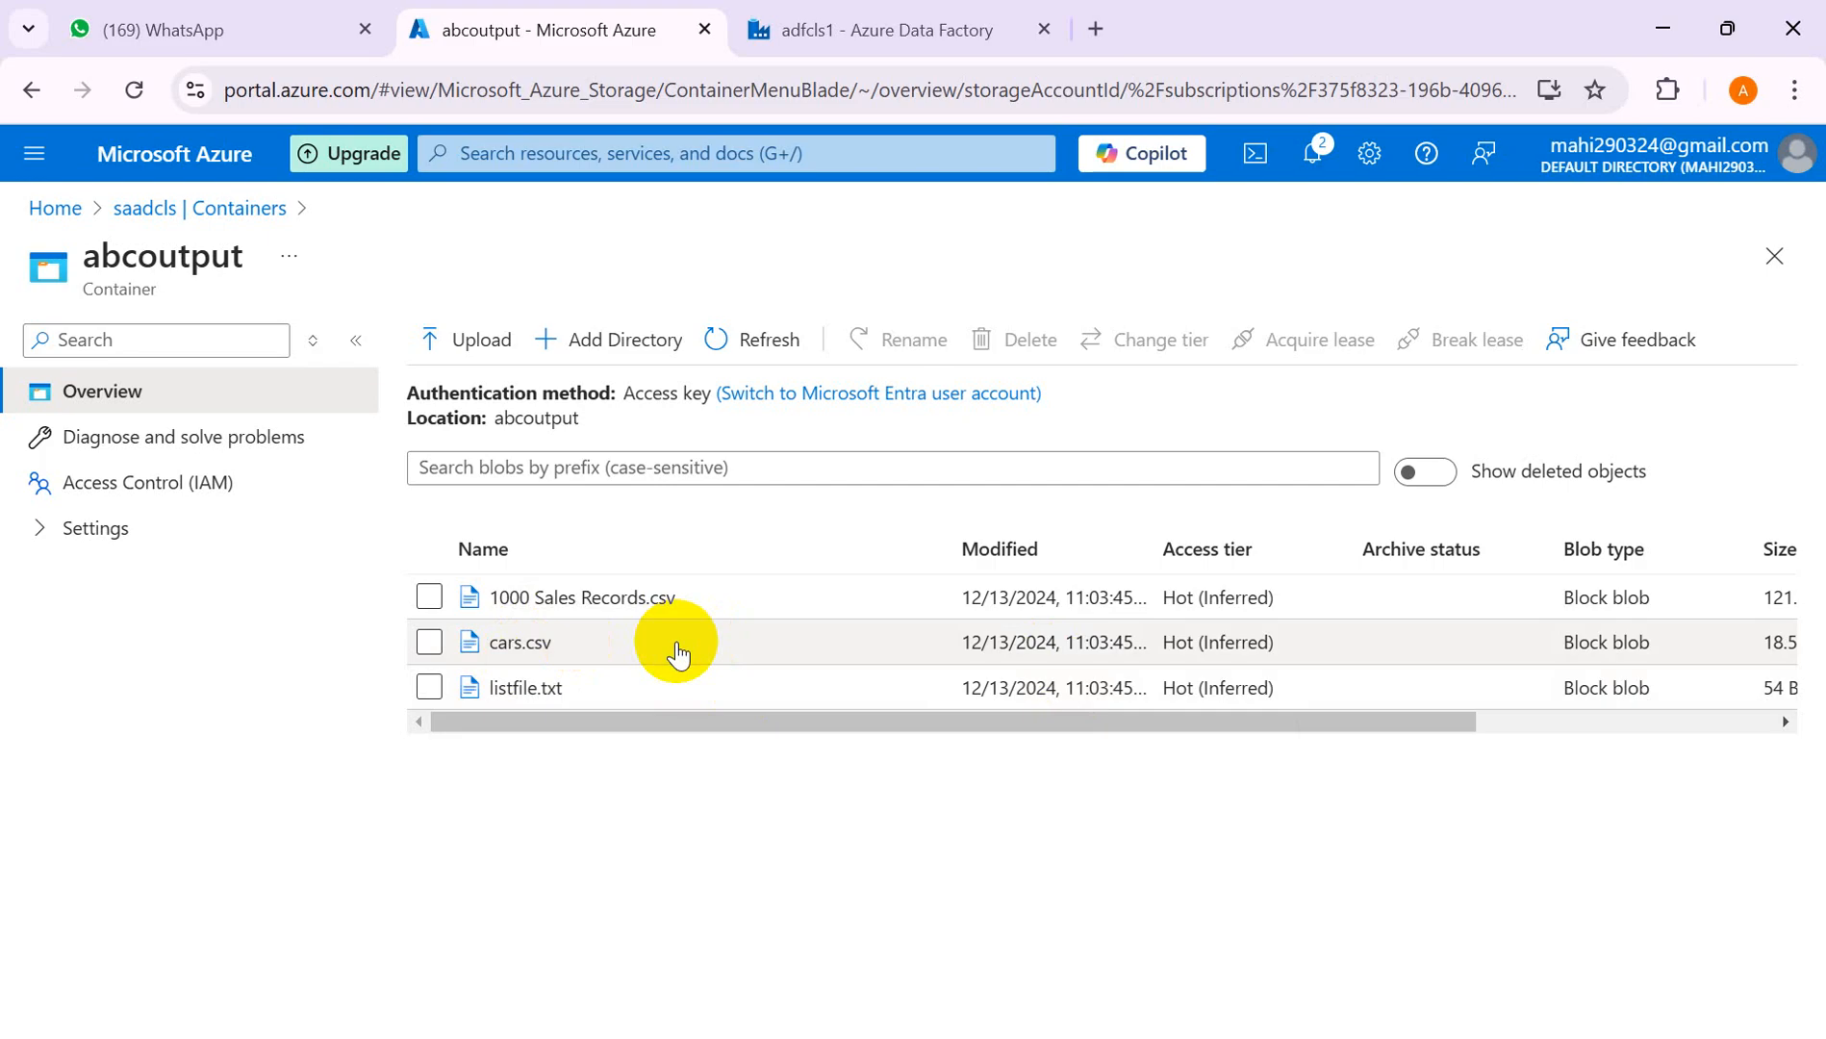
# - Switch to Data Factory and set the copy source's last-modified end time (UTC) to 12/13/2024, 05:00:00 AM
pyautogui.click(859, 29)
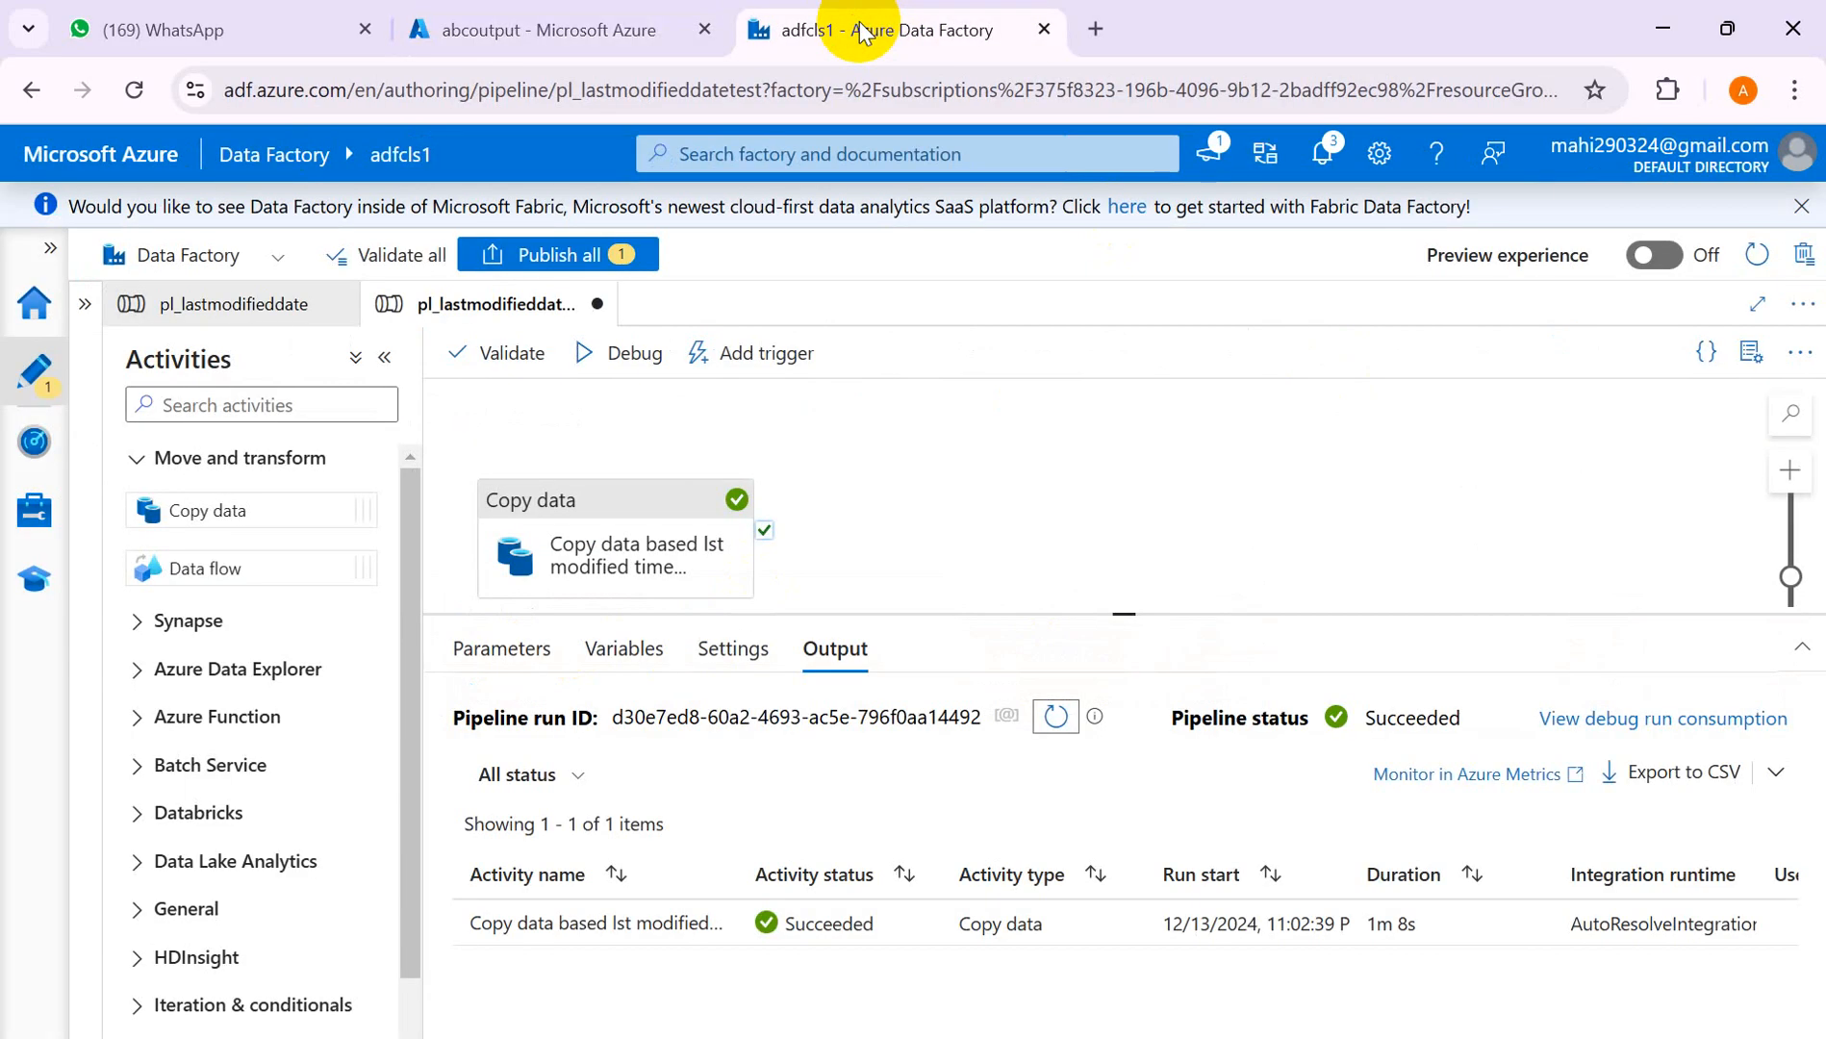
pyautogui.click(713, 496)
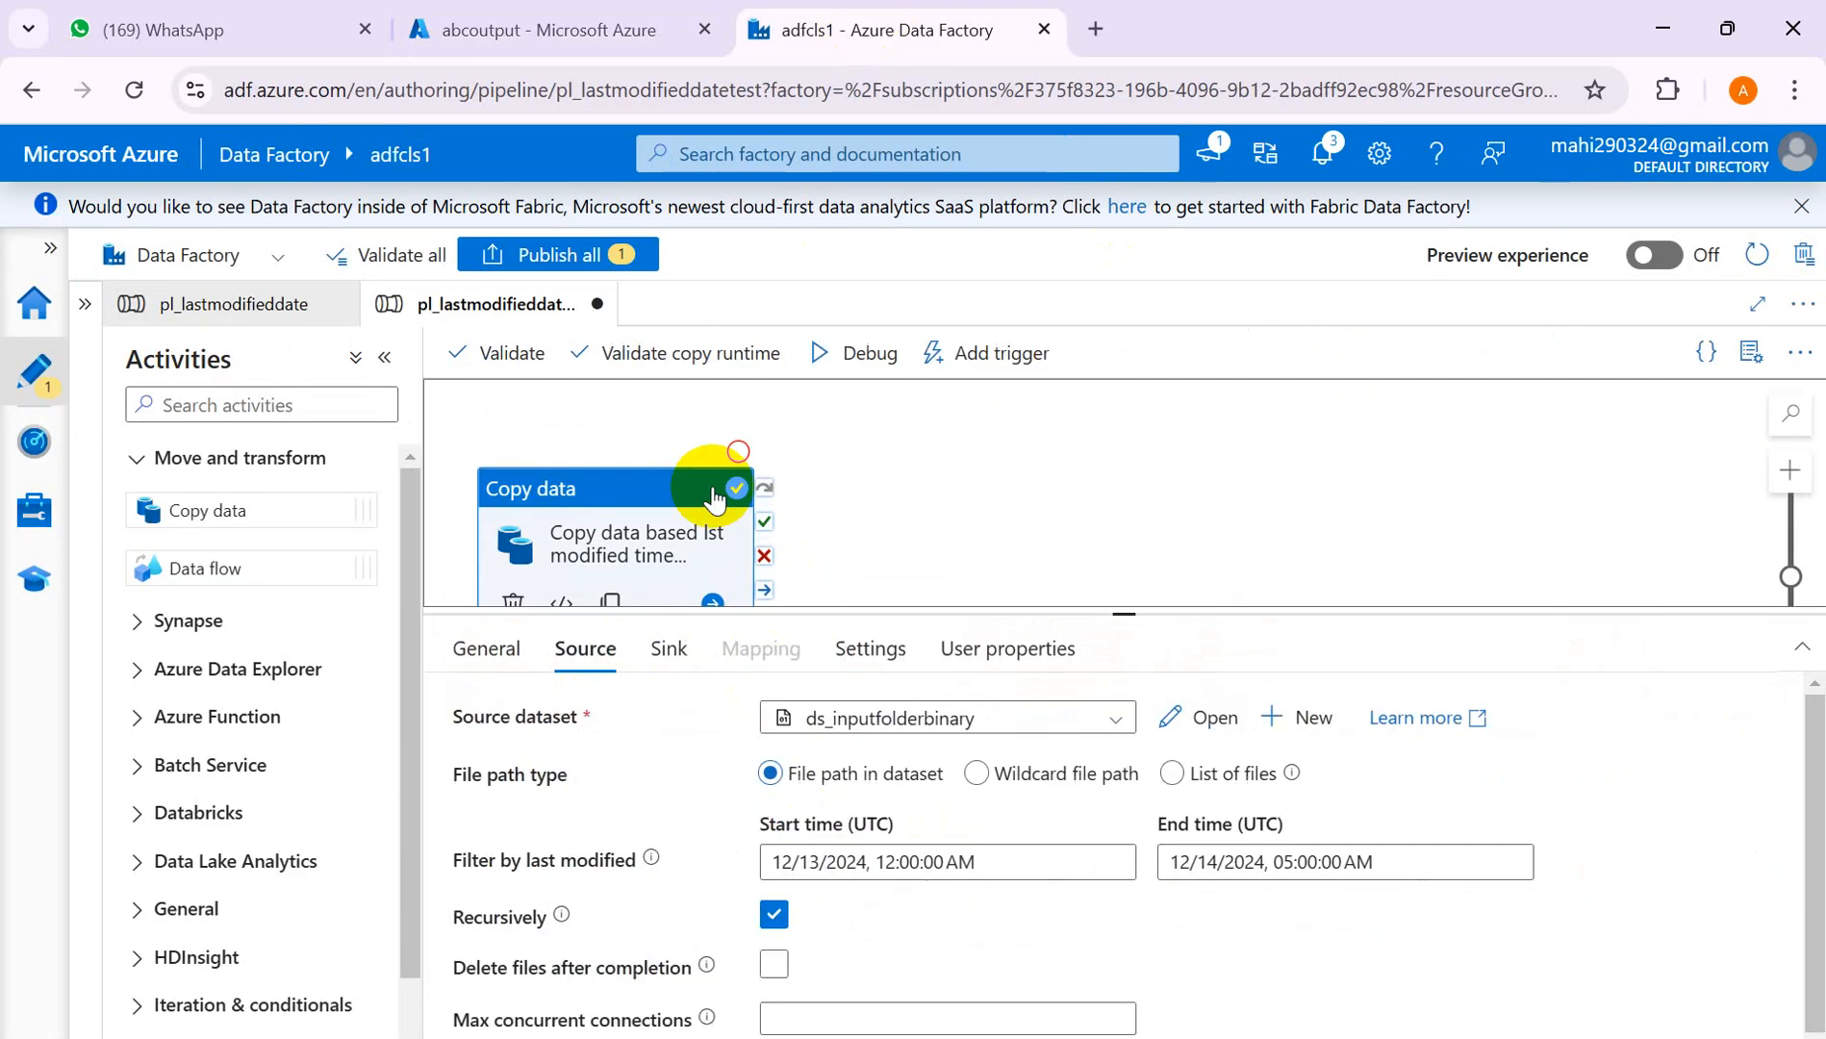
pyautogui.click(1215, 859)
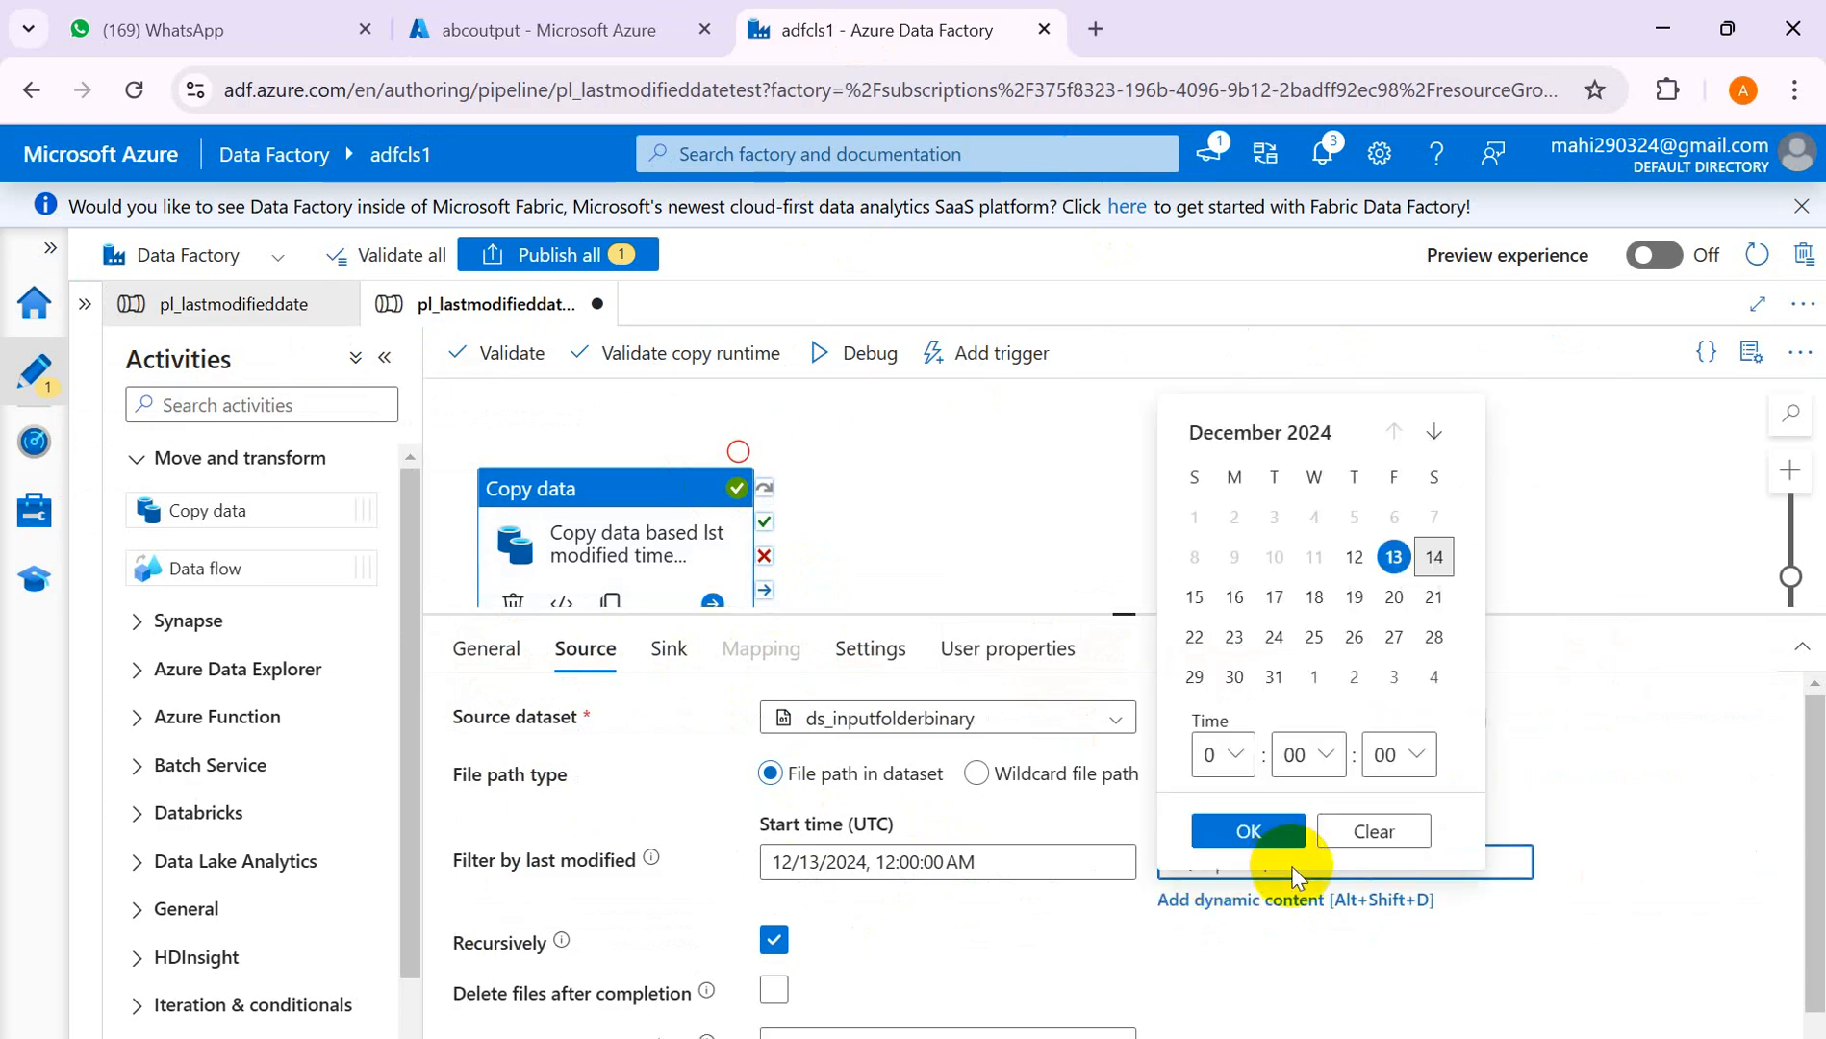
pyautogui.click(1292, 867)
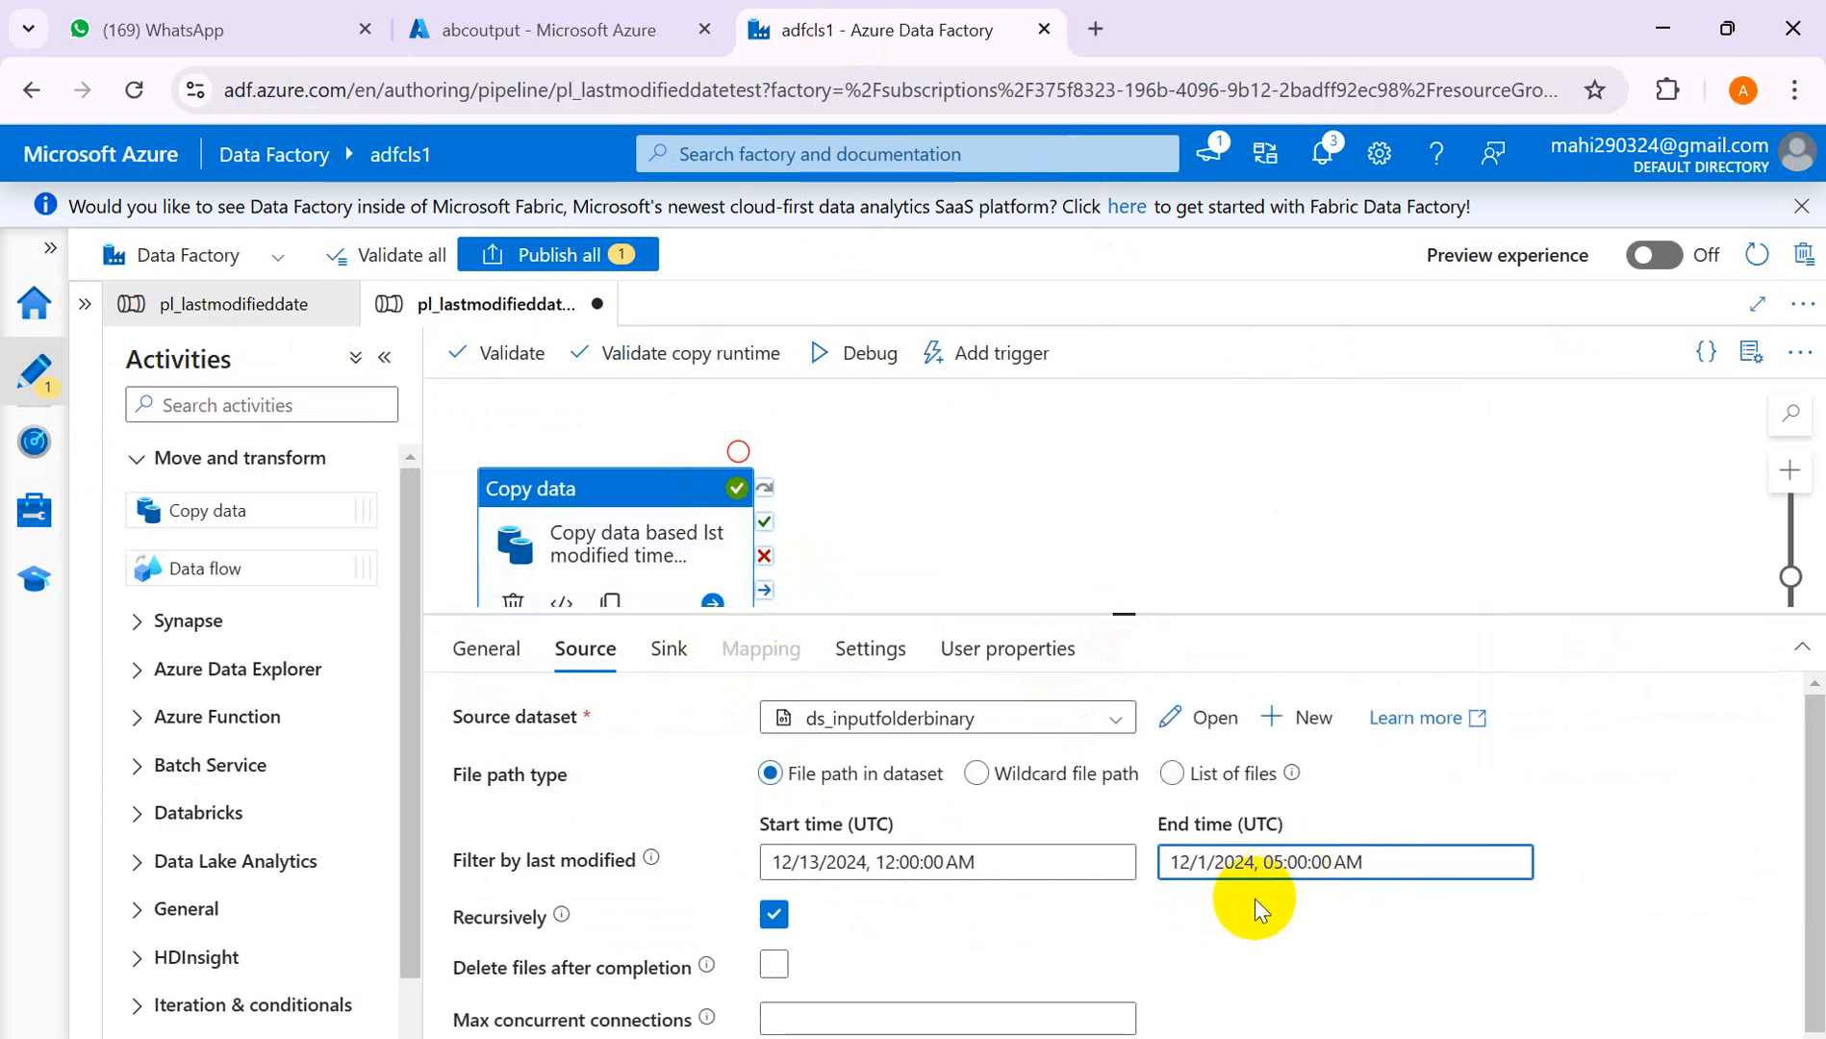
pyautogui.write('3')
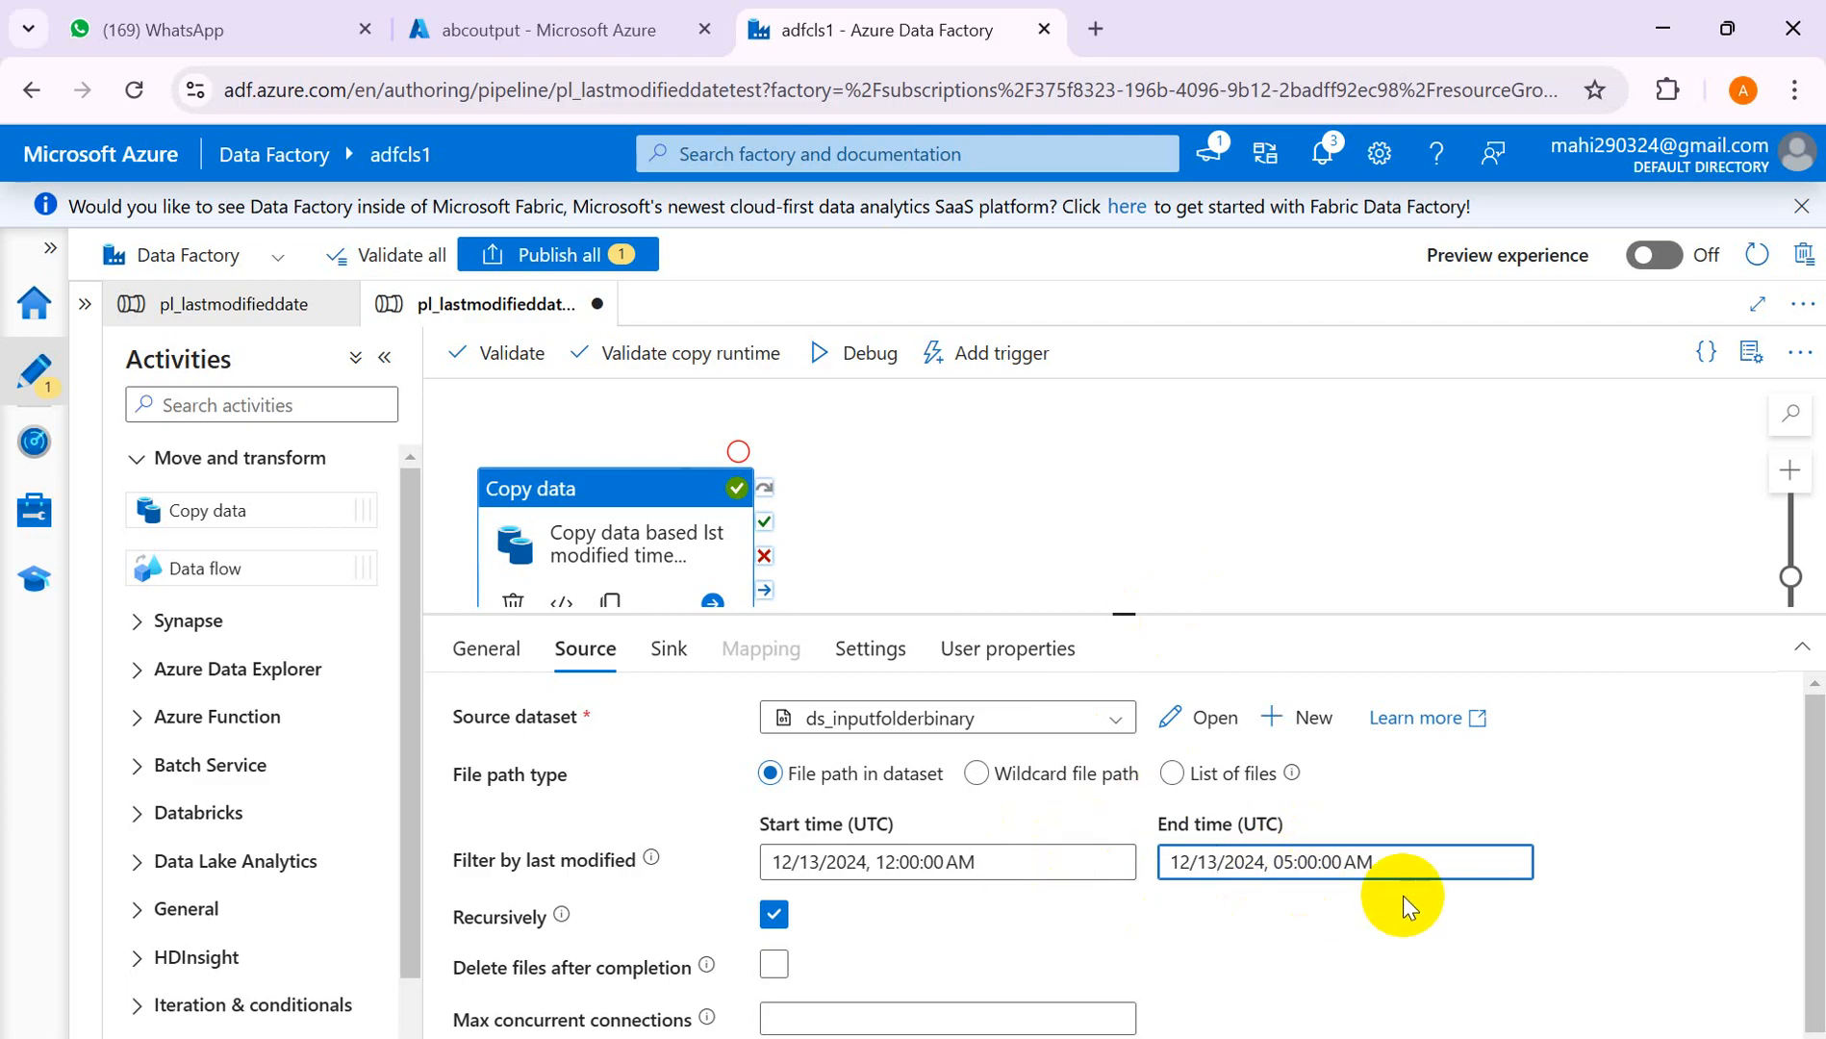
# - Switch to the Azure portal and examine the modified timestamp of 1000 Sales Records.csv in the abcoutput container
pyautogui.click(517, 29)
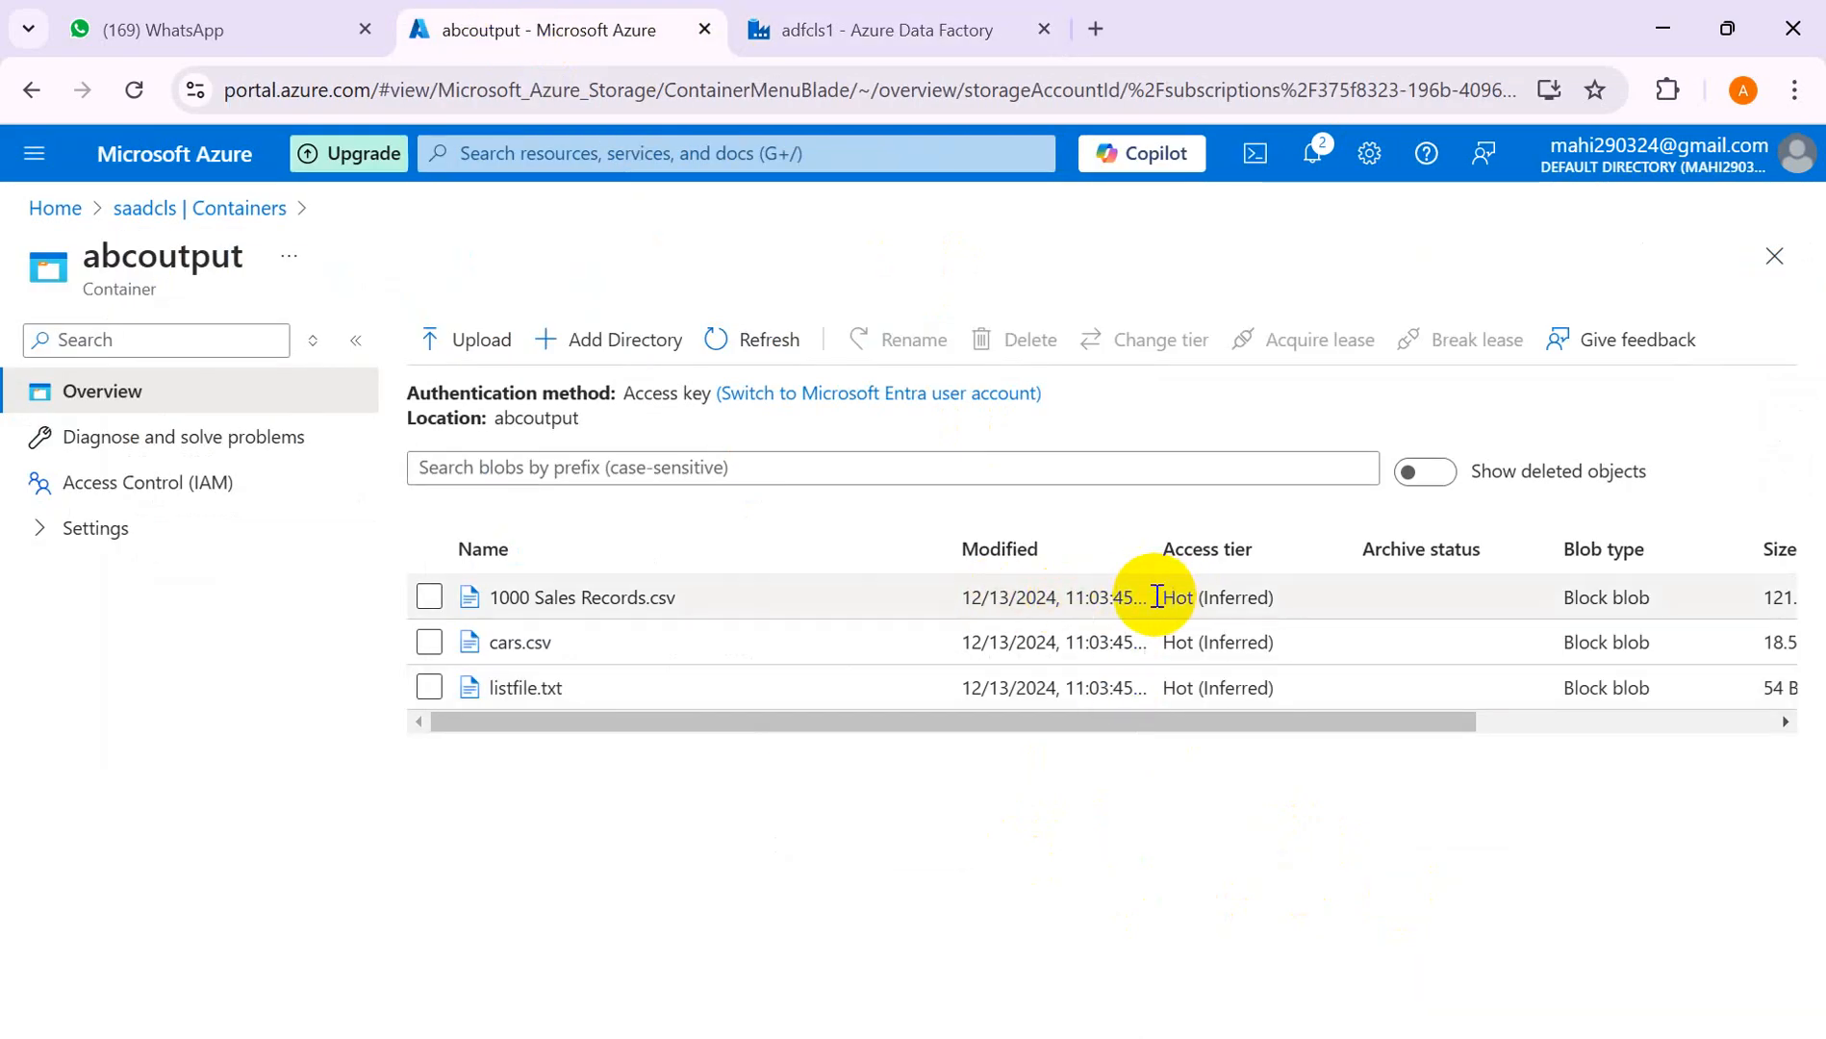
pyautogui.moveTo(964, 595); pyautogui.dragTo(1140, 597)
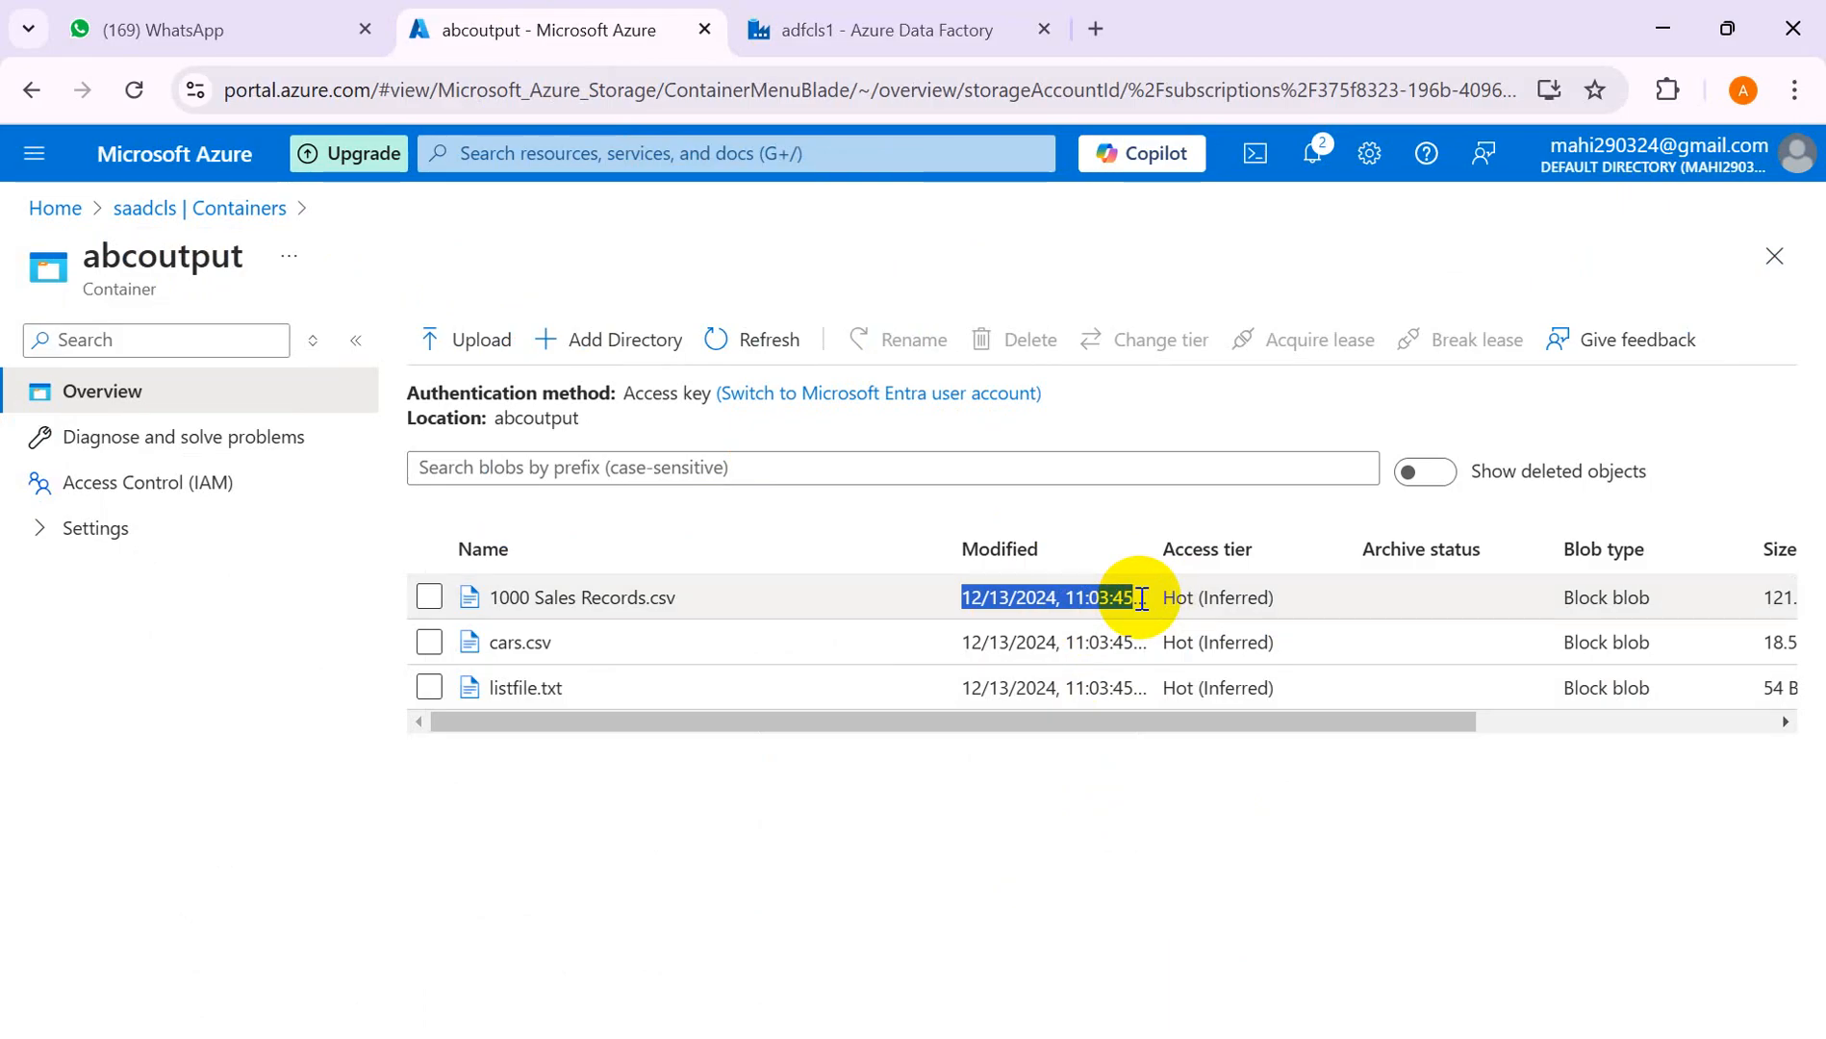
pyautogui.click(983, 597)
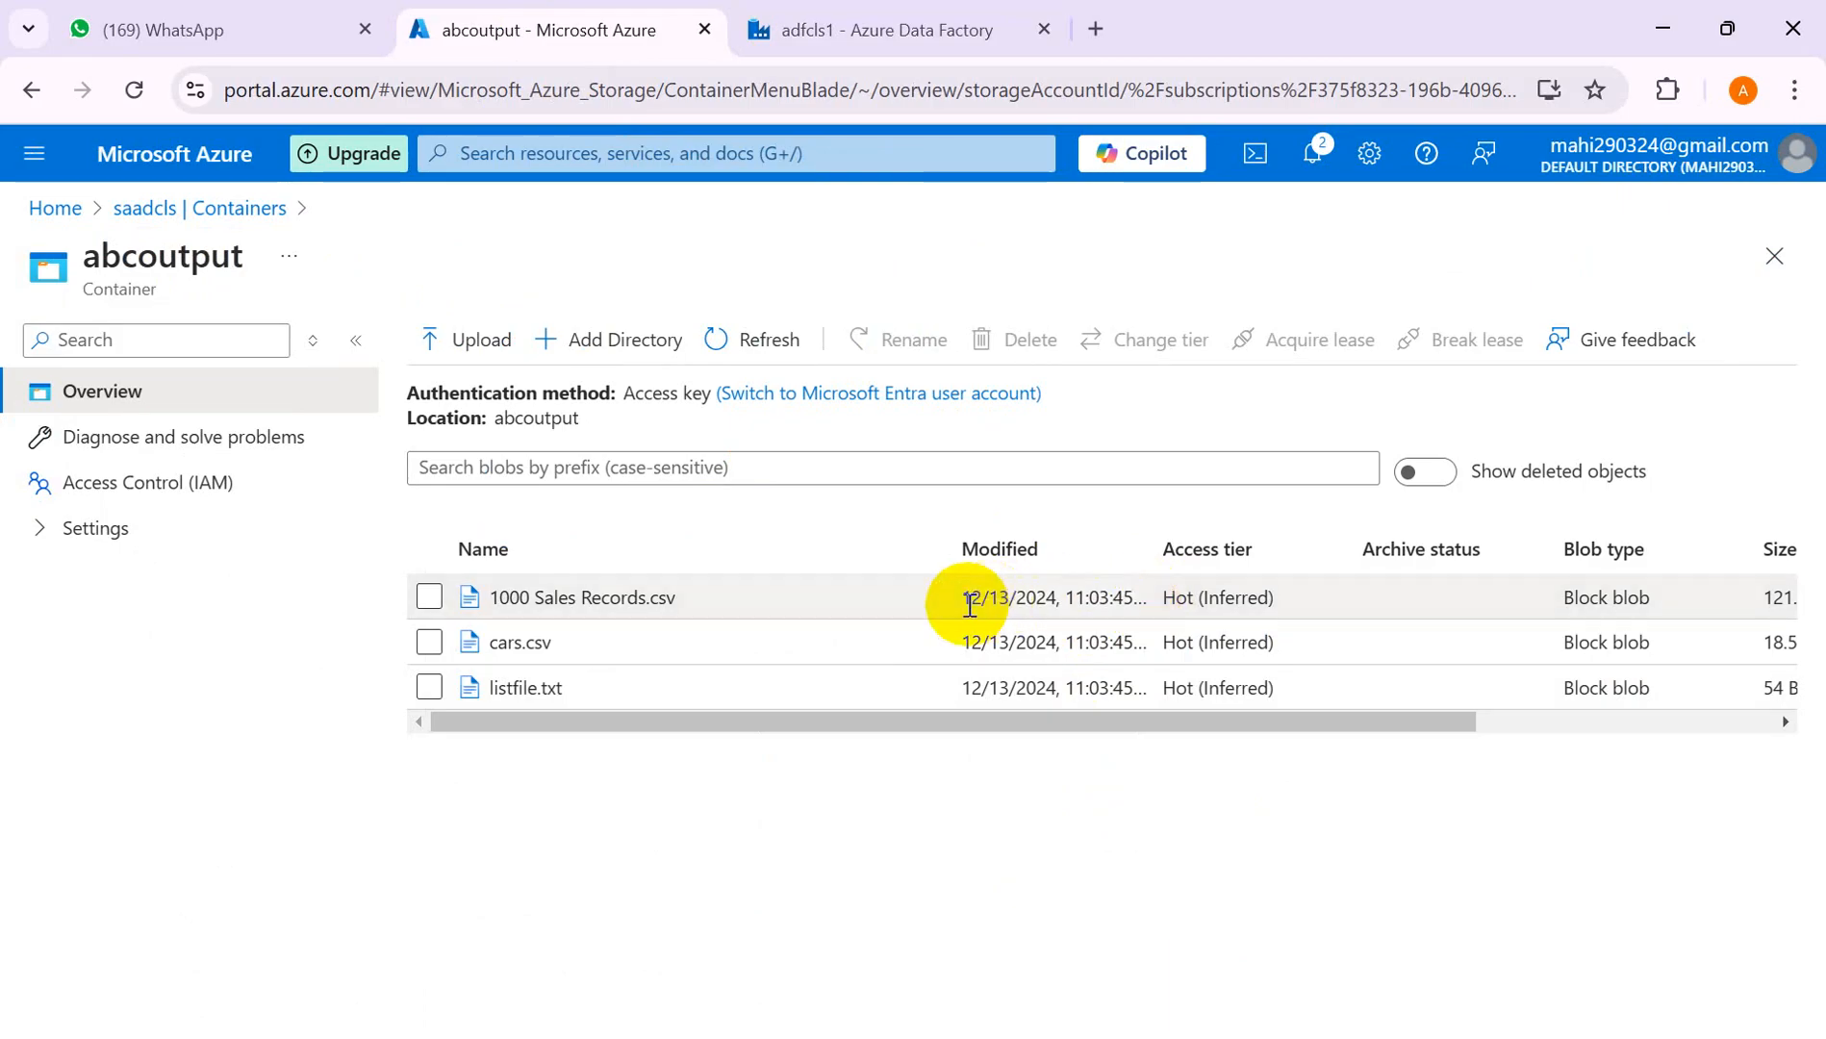
pyautogui.moveTo(968, 601); pyautogui.dragTo(1120, 592)
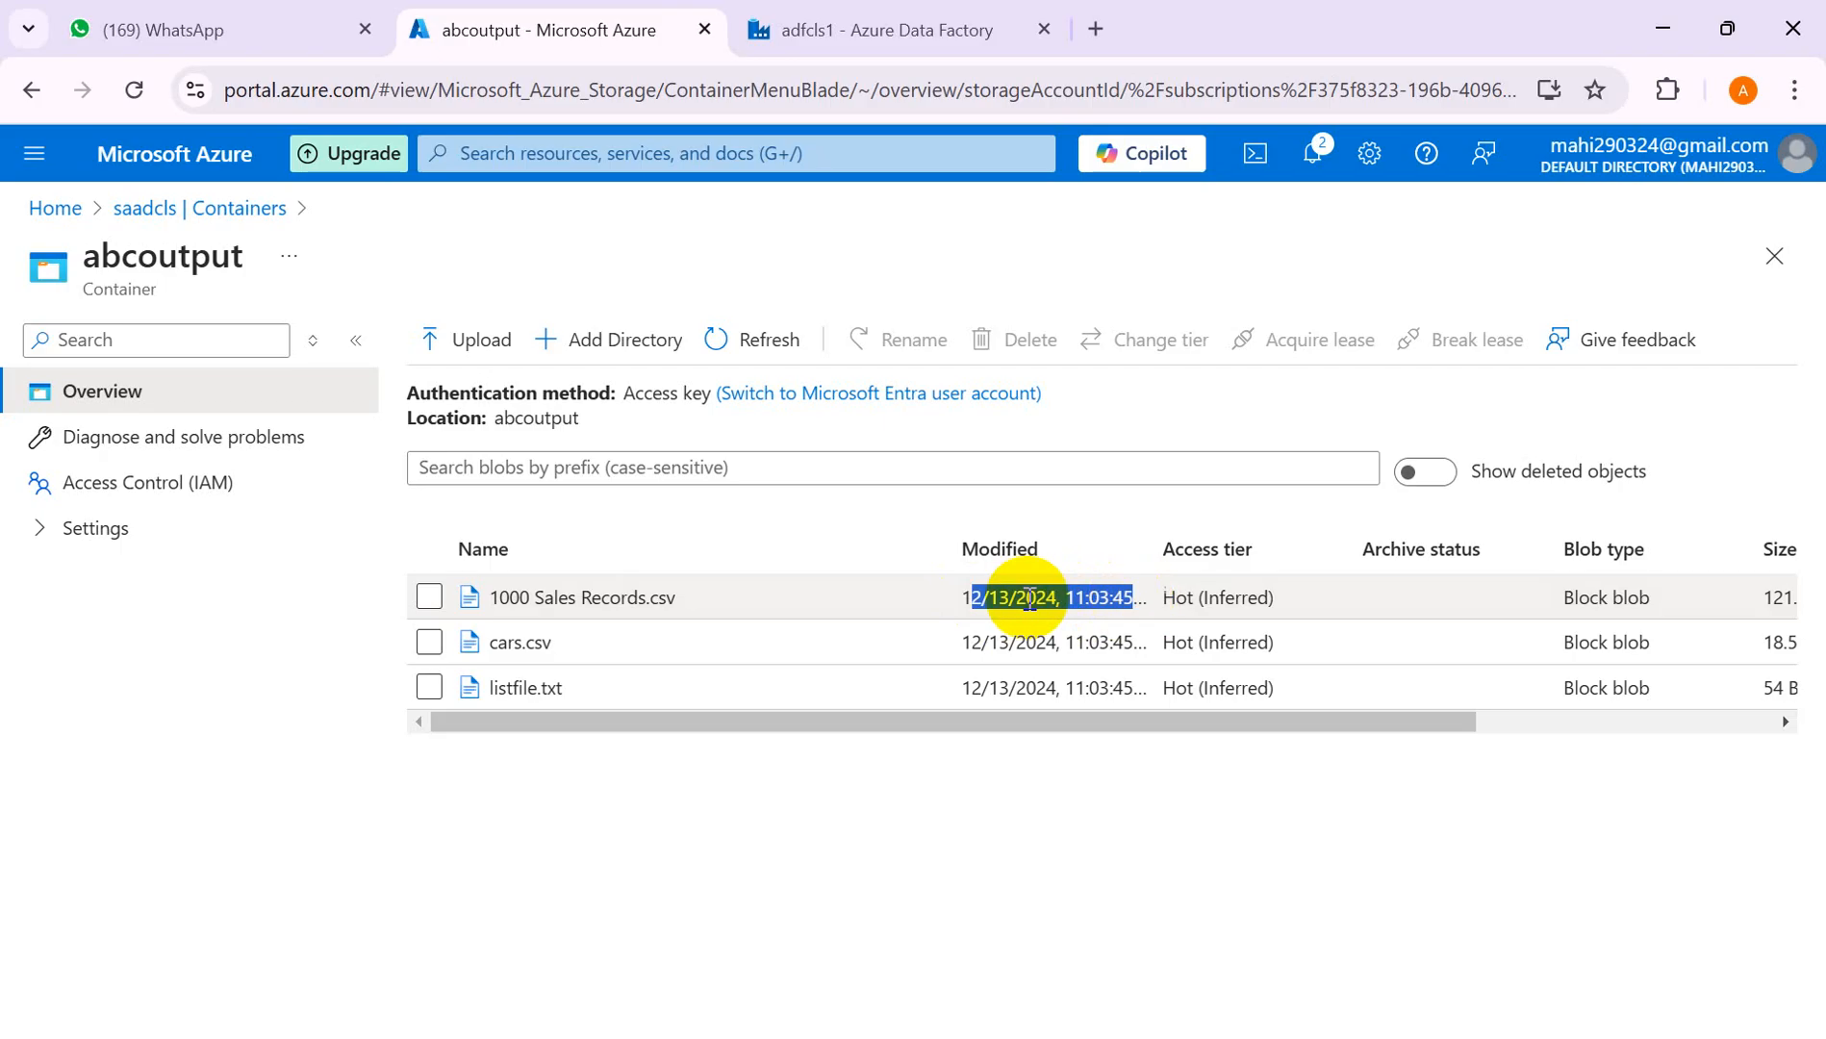
pyautogui.moveTo(964, 596); pyautogui.dragTo(1140, 593)
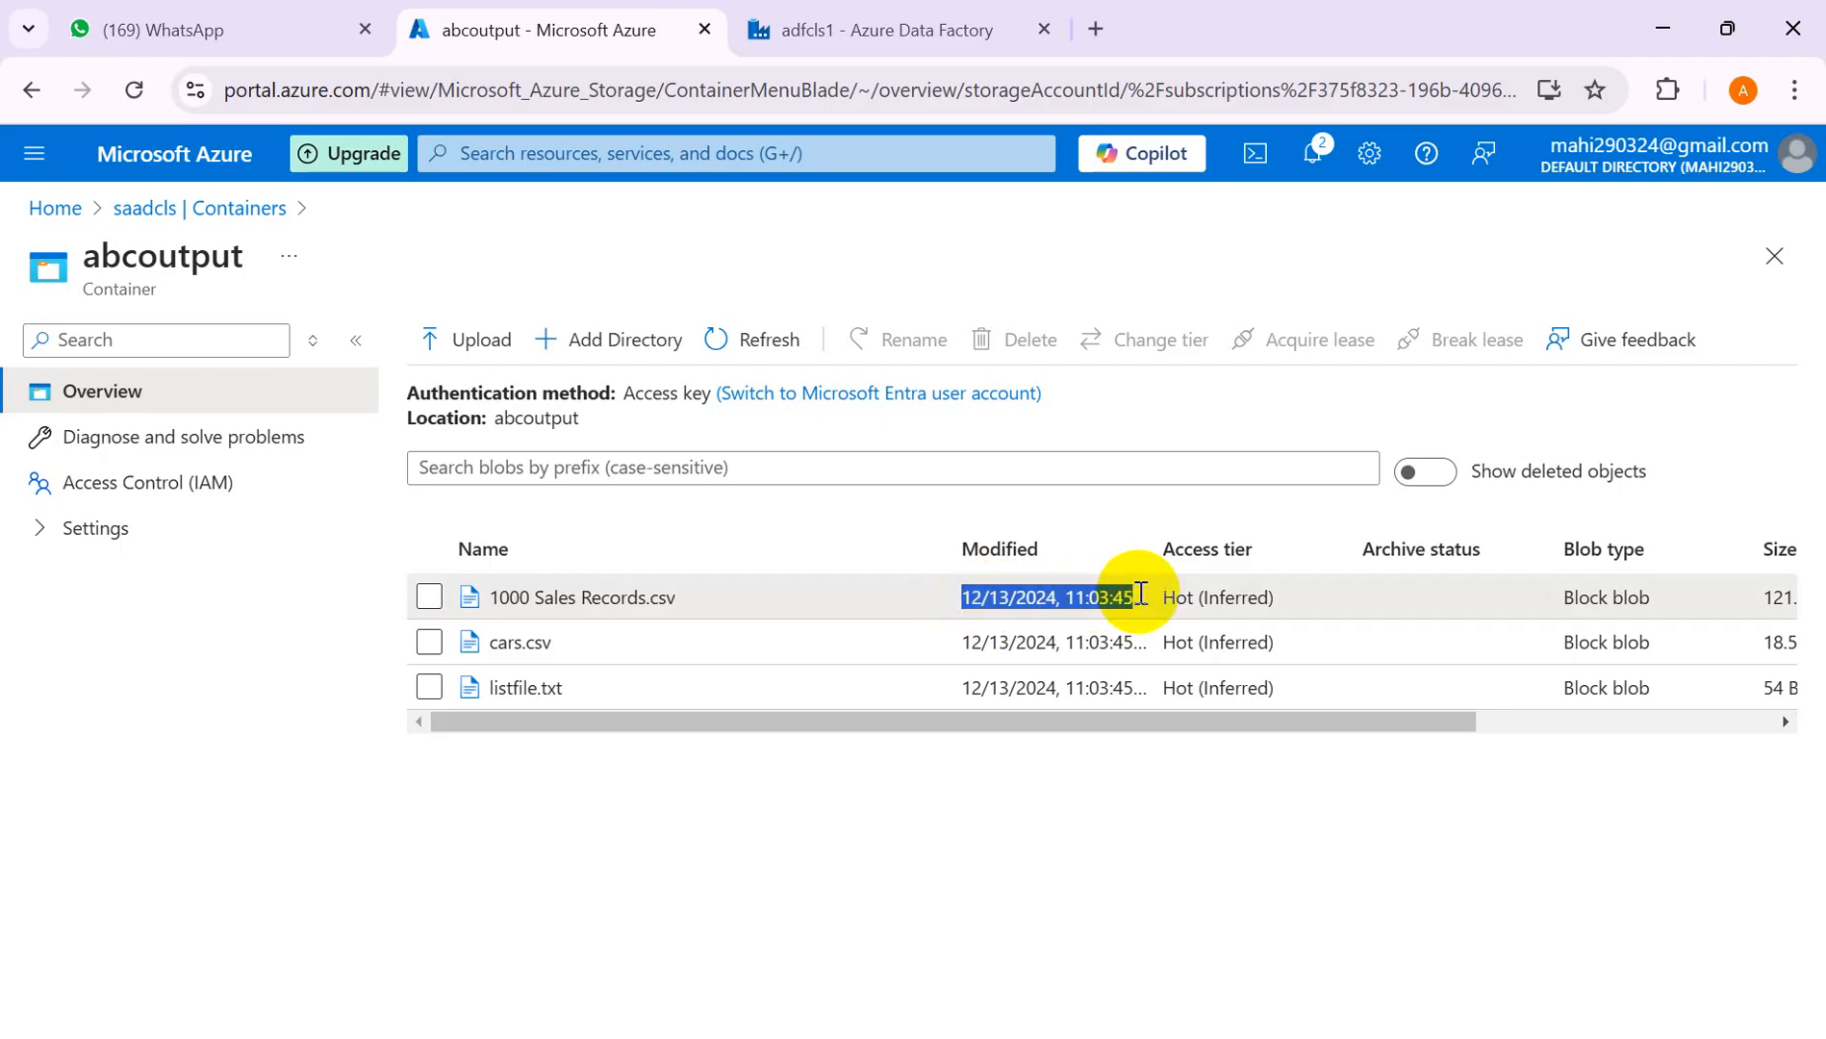